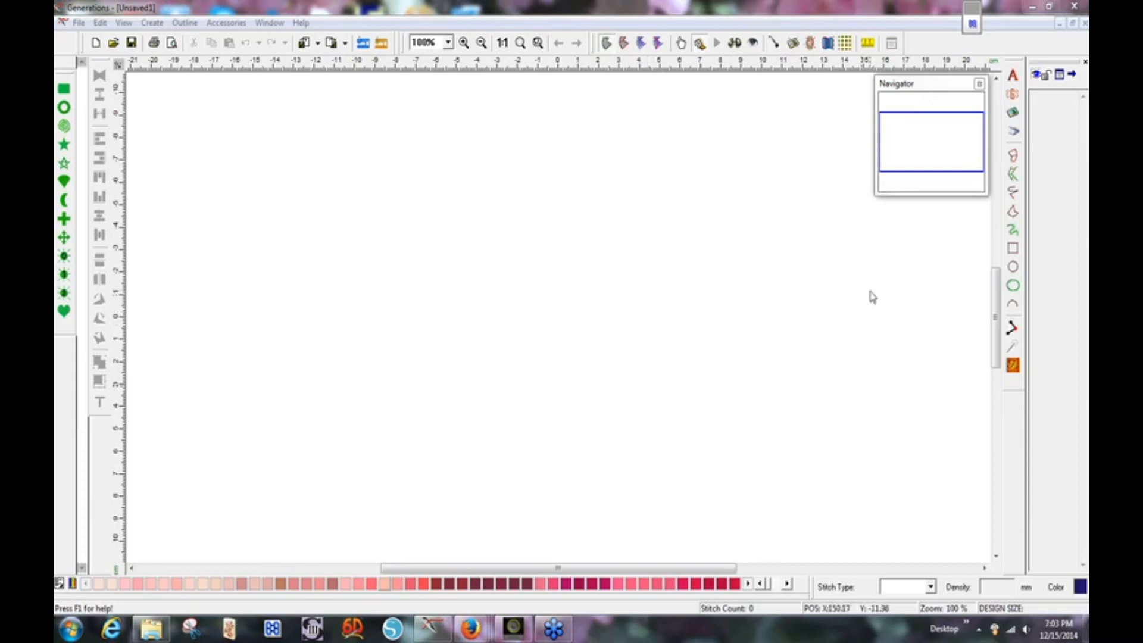
Draw a roughly 105 x 105 mm complex-fill circle at the centre of the design area.
{"action": "left_click", "coordinate": [1014, 269]}
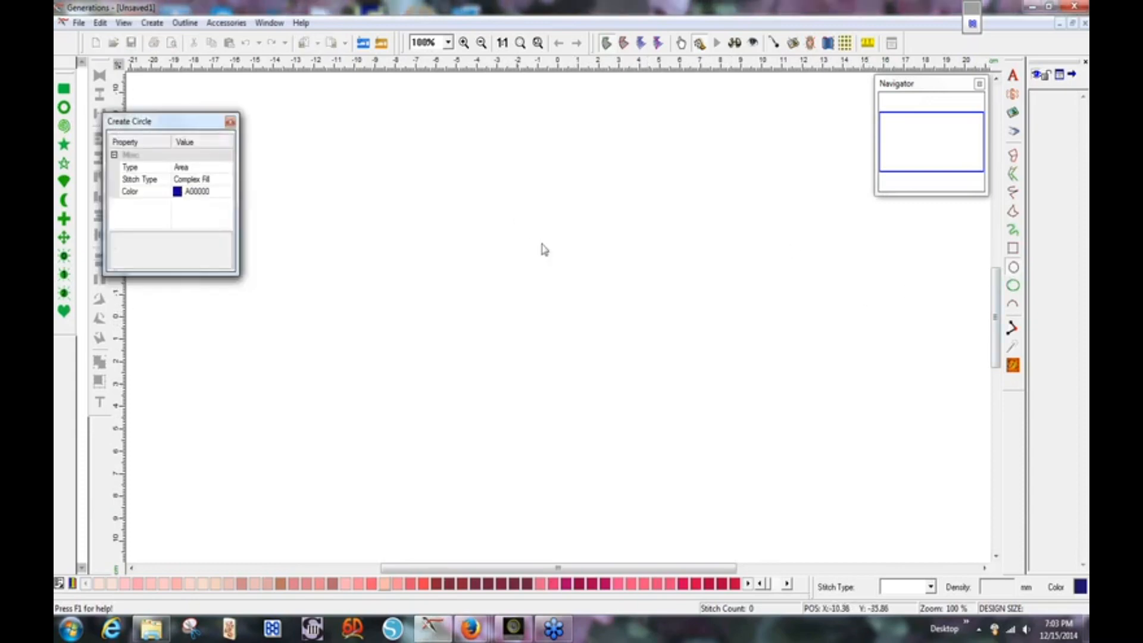
{"action": "left_click_drag", "start_coordinate": [495, 236], "coordinate": [722, 467]}
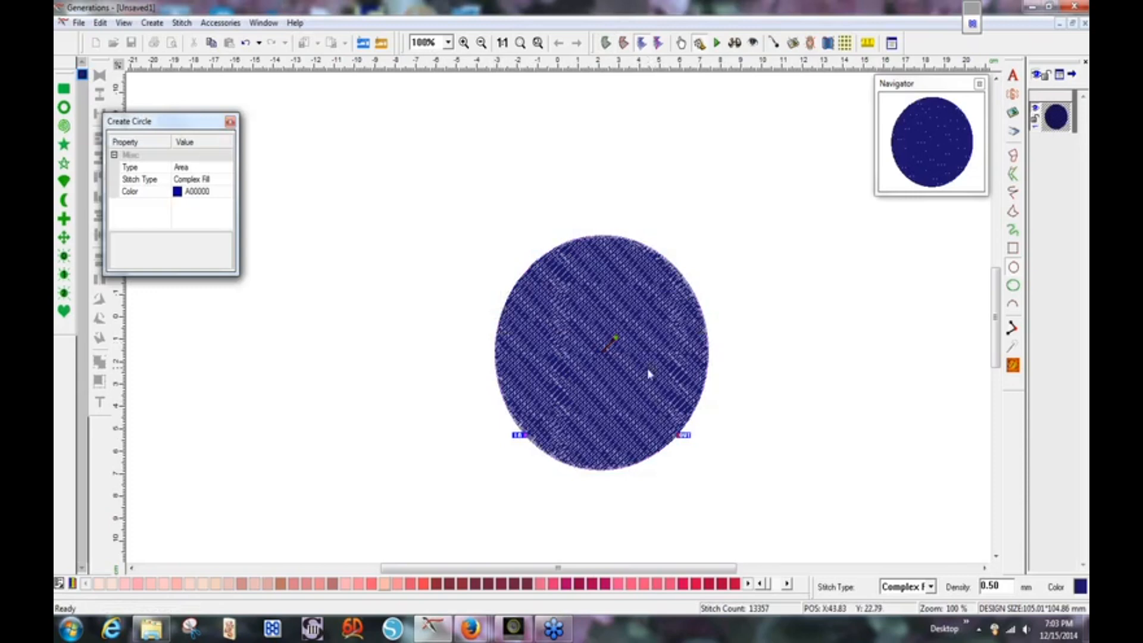
{"action": "right_click", "coordinate": [648, 370]}
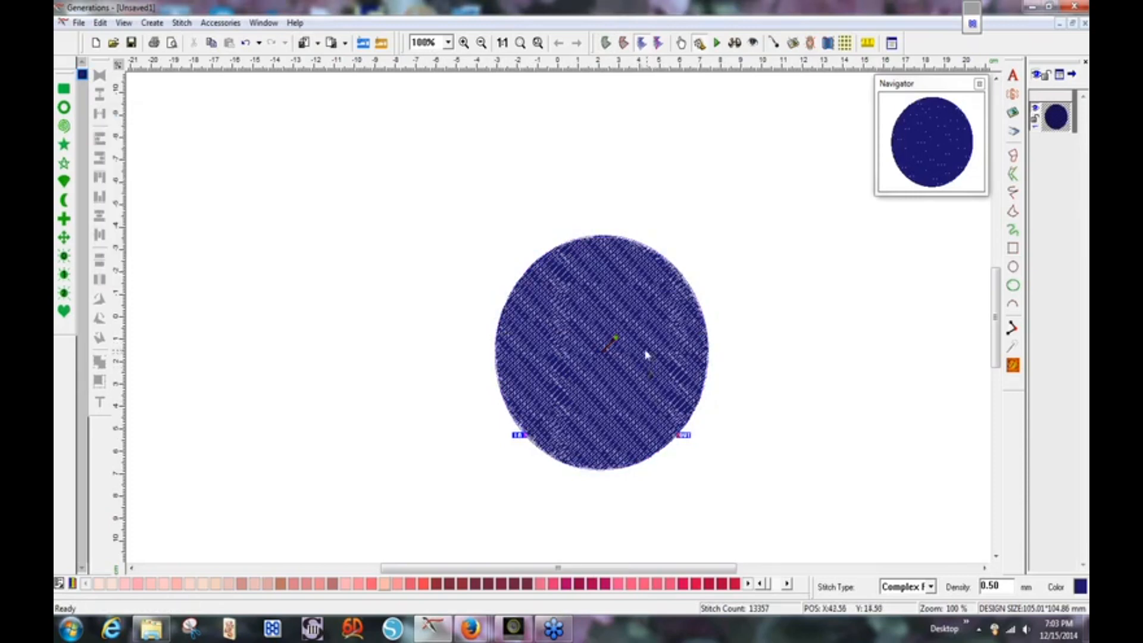
Change the circle's thread colour to pink and turn on the 3D stitch view.
{"action": "left_click", "coordinate": [621, 586]}
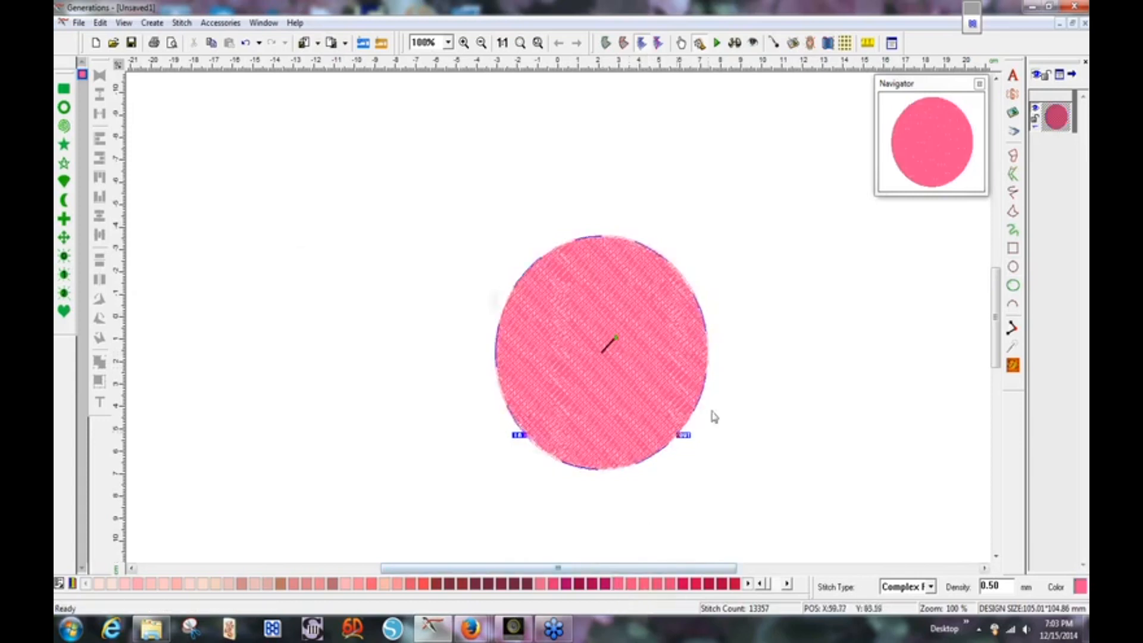
{"action": "left_click", "coordinate": [736, 45]}
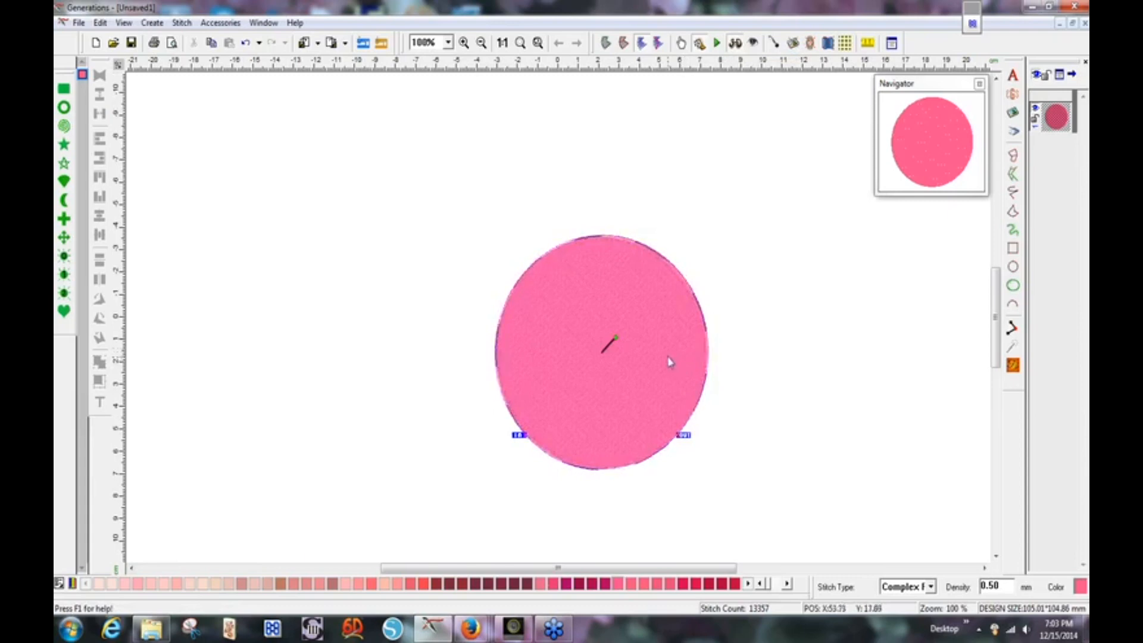
{"action": "right_click", "coordinate": [652, 330]}
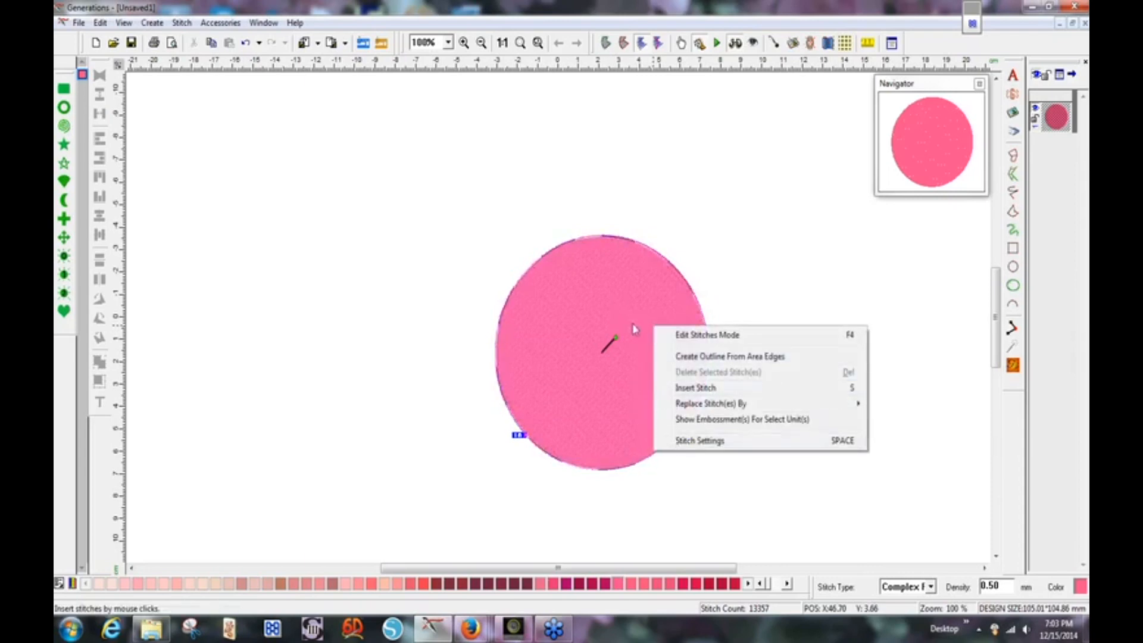
In Stitch Settings, uncheck Use Underlay and set Complex density to 2.50 mm, giving 2,389 stitches.
{"action": "left_click", "coordinate": [669, 442]}
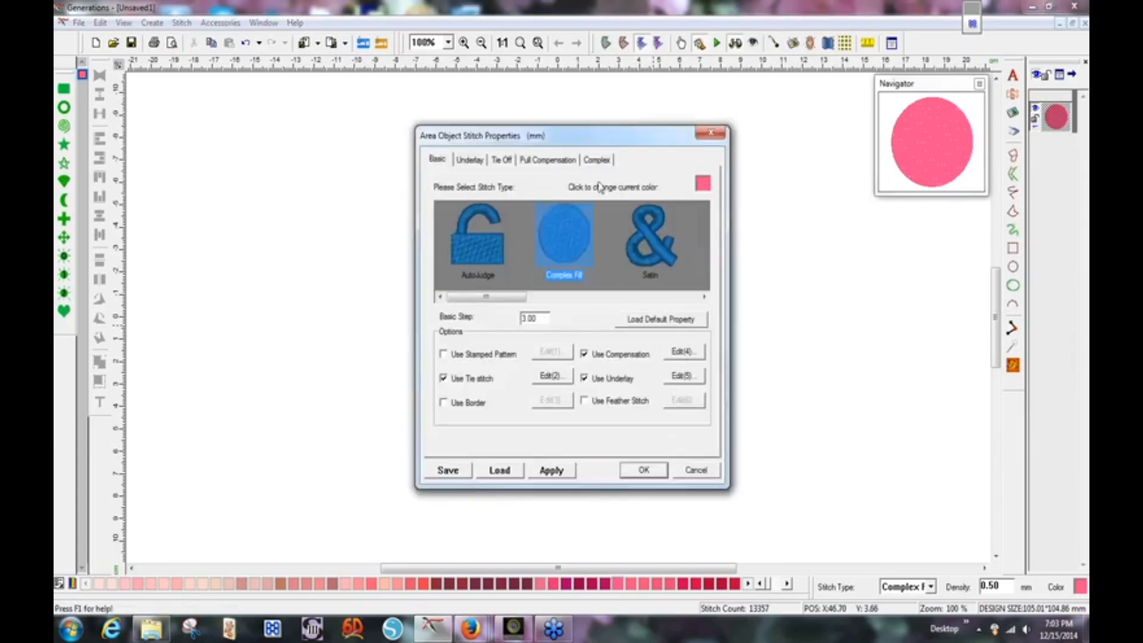
{"action": "left_click", "coordinate": [586, 381]}
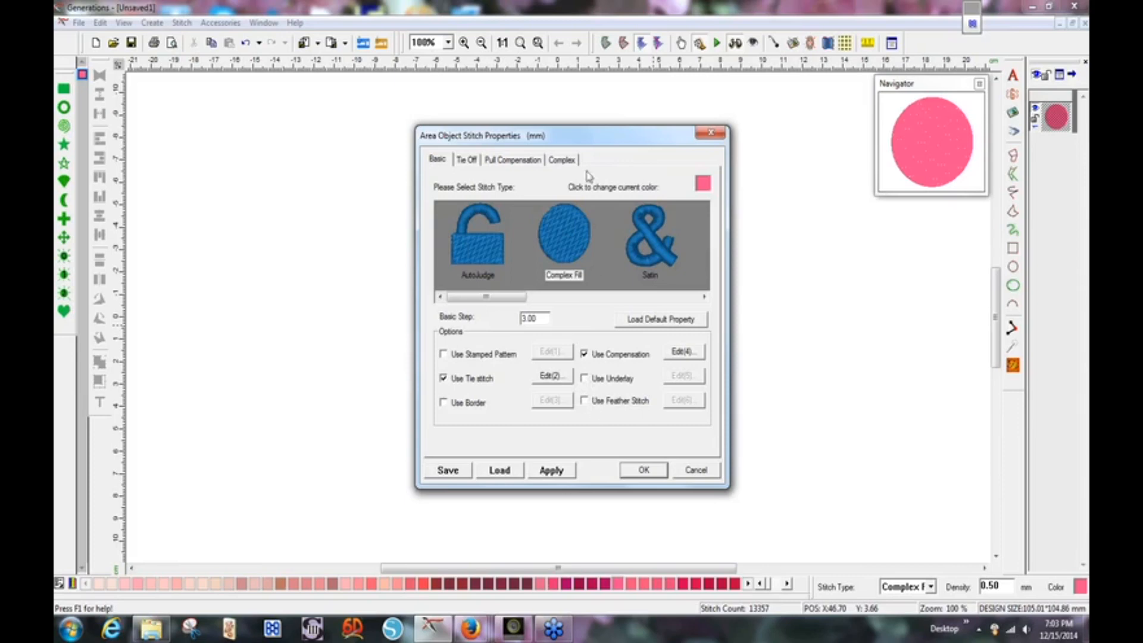
{"action": "left_click", "coordinate": [564, 160]}
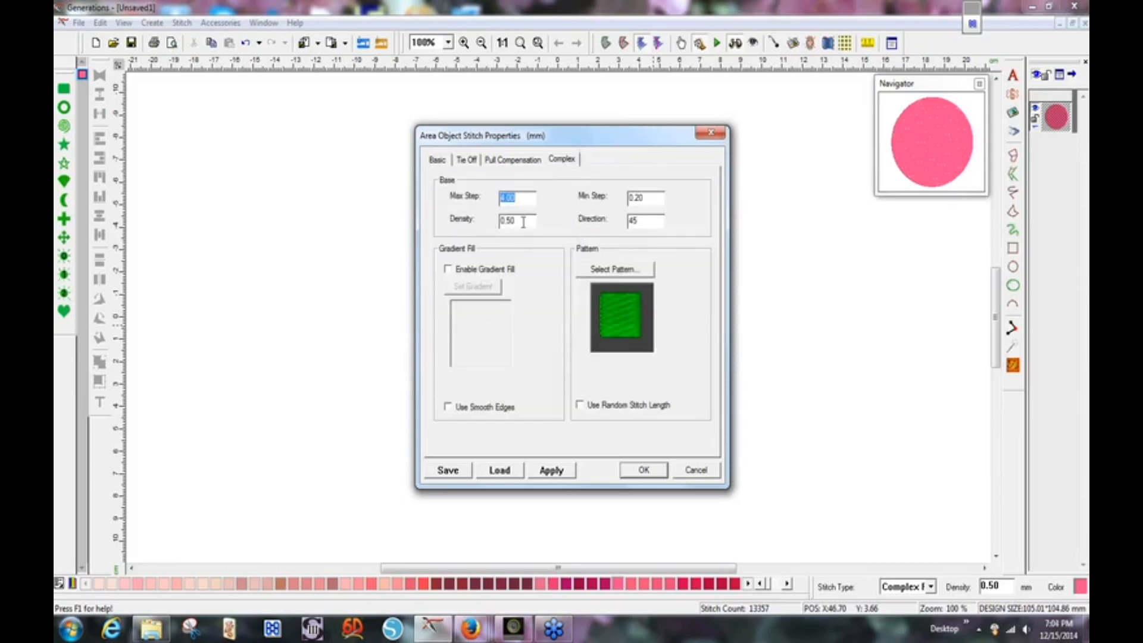
{"action": "left_click_drag", "start_coordinate": [526, 223], "coordinate": [499, 224]}
{"action": "type", "text": "2"}
{"action": "key", "text": "Return"}
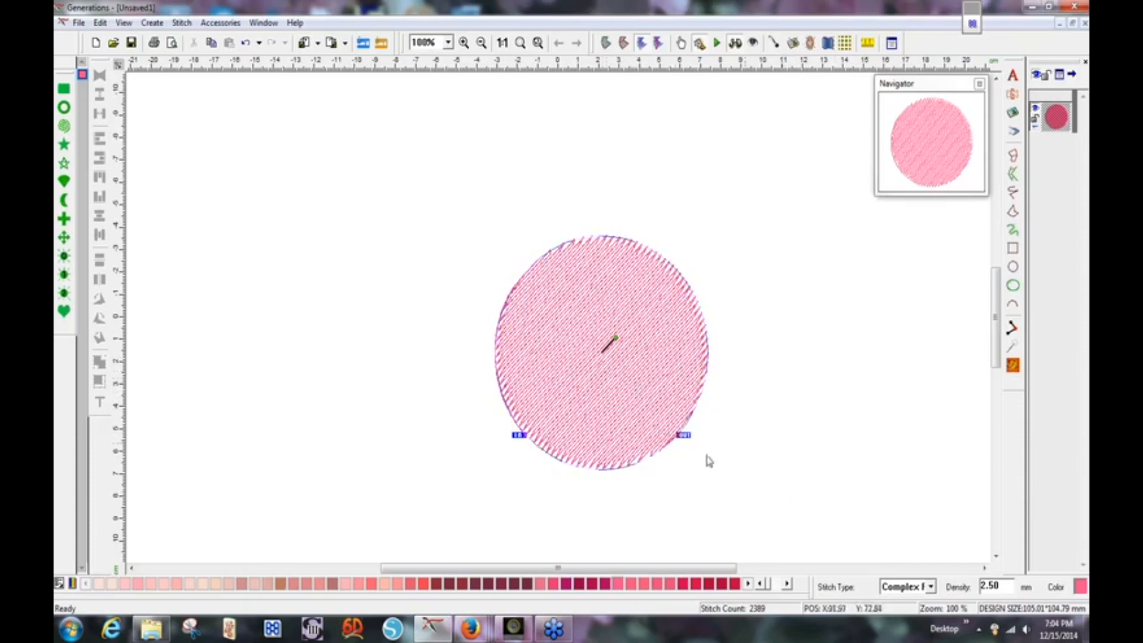
Change the circle's Complex fill density to 3.5 mm, reducing it to 1,713 stitches.
{"action": "right_click", "coordinate": [636, 318]}
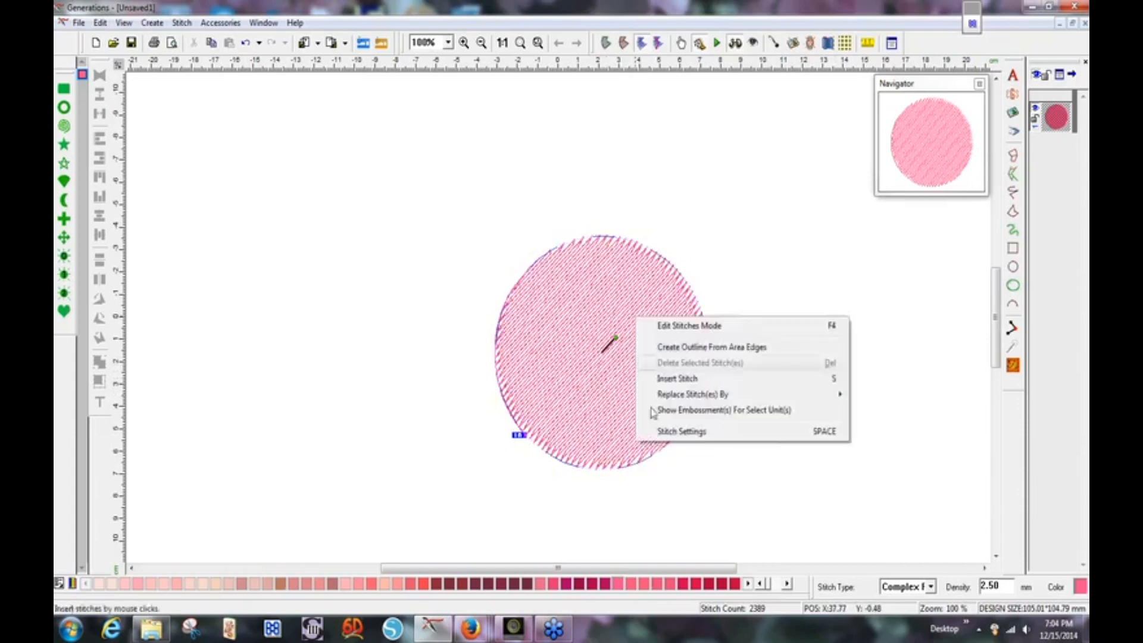
{"action": "left_click", "coordinate": [652, 432]}
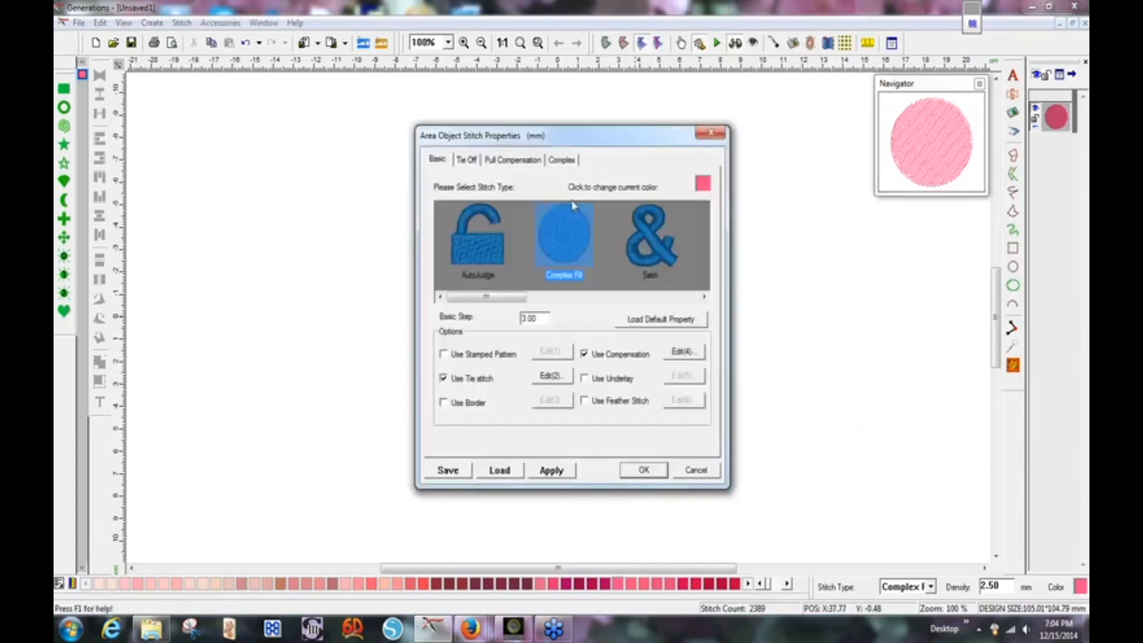
{"action": "left_click", "coordinate": [560, 161]}
{"action": "left_click_drag", "start_coordinate": [524, 221], "coordinate": [499, 221]}
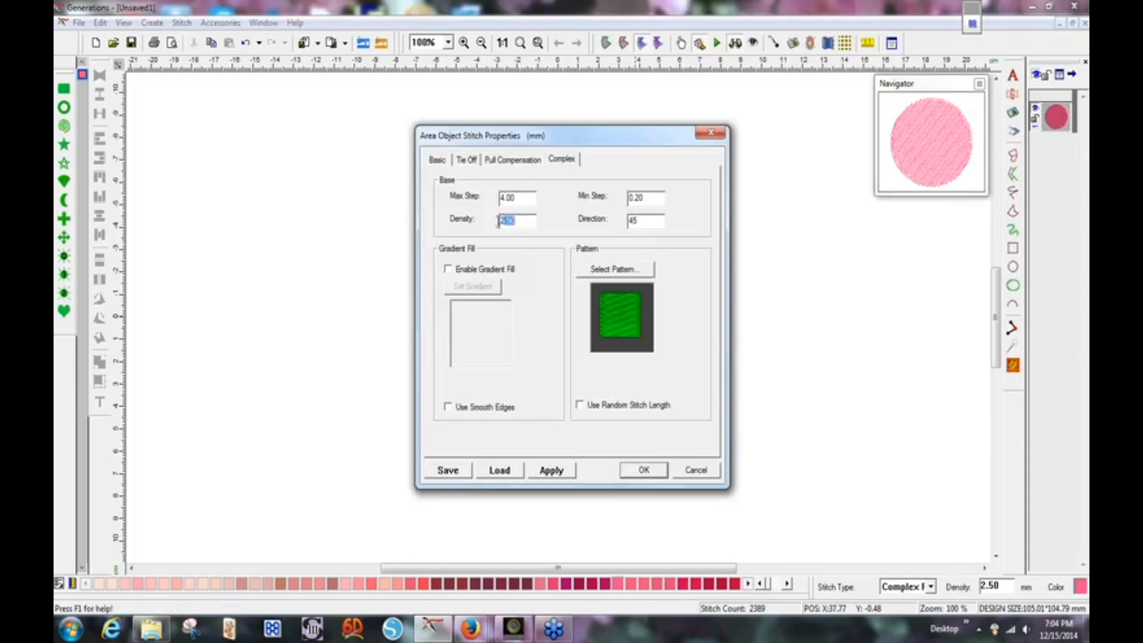
{"action": "type", "text": "3.5"}
{"action": "key", "text": "Return"}
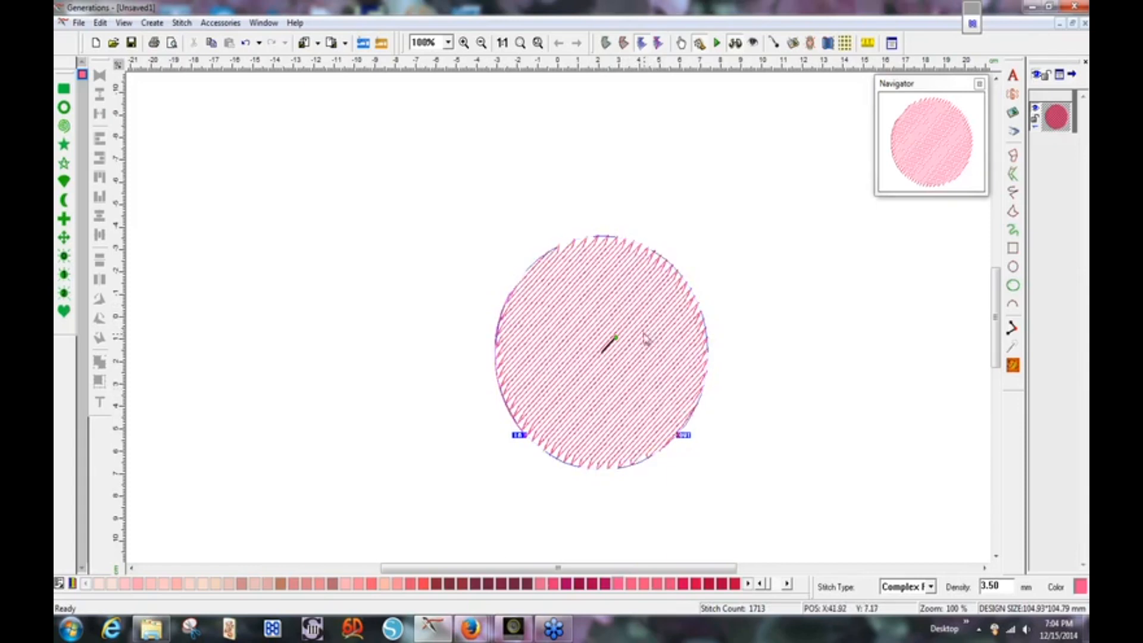
Copy and paste the circle, then regenerate the duplicate with a new stitch angle.
{"action": "left_click", "coordinate": [211, 43]}
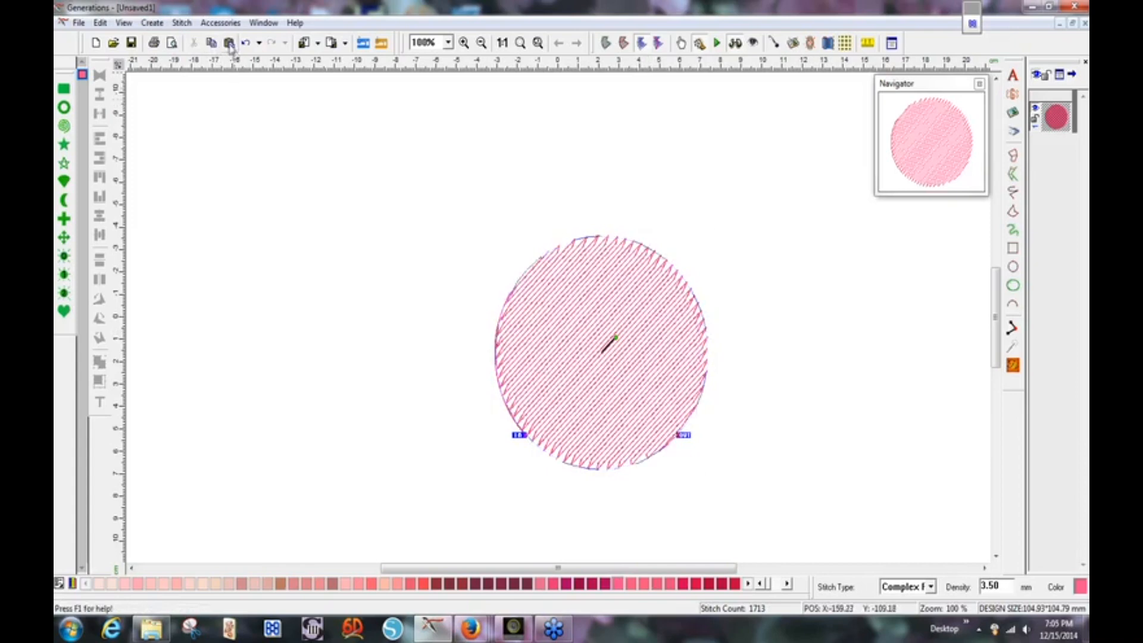
{"action": "left_click", "coordinate": [229, 43]}
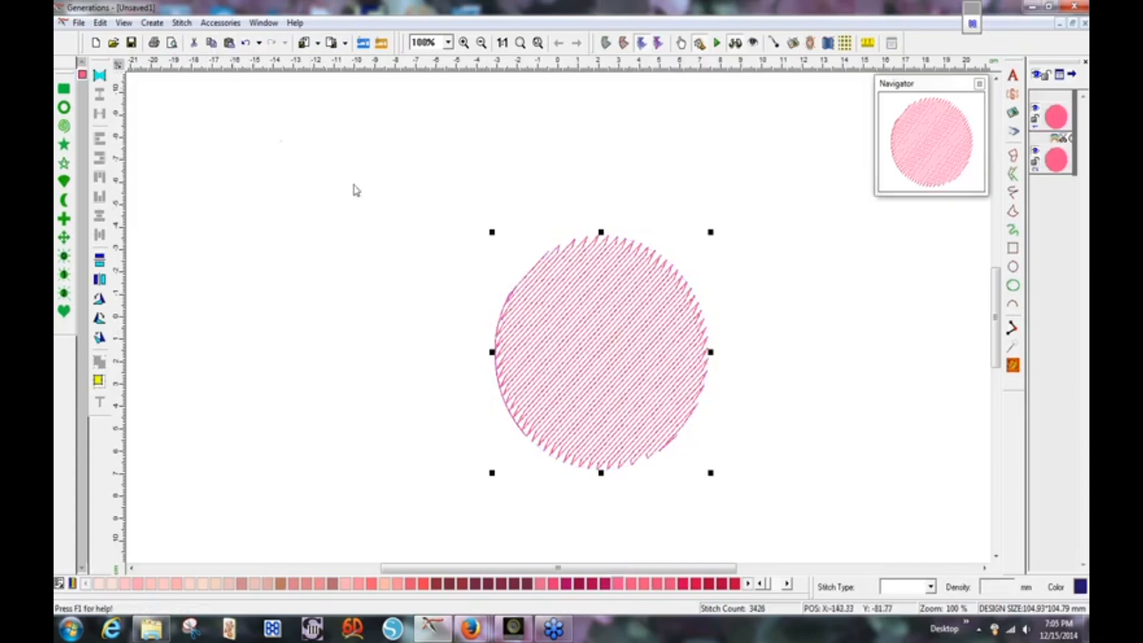
{"action": "double_click", "coordinate": [610, 346]}
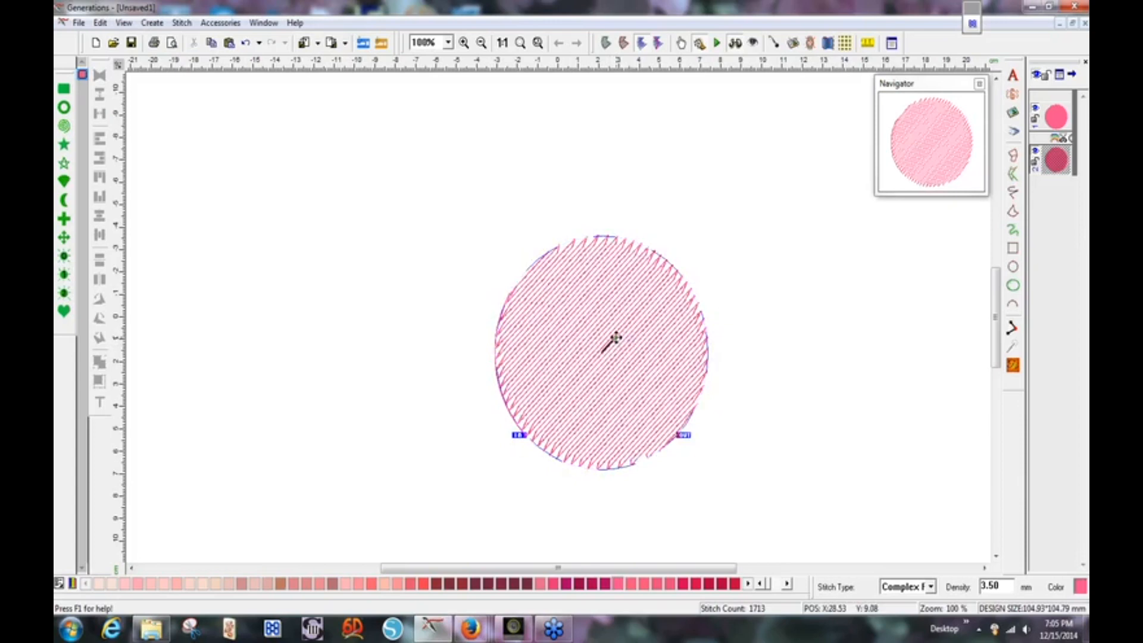
{"action": "left_click", "coordinate": [617, 337]}
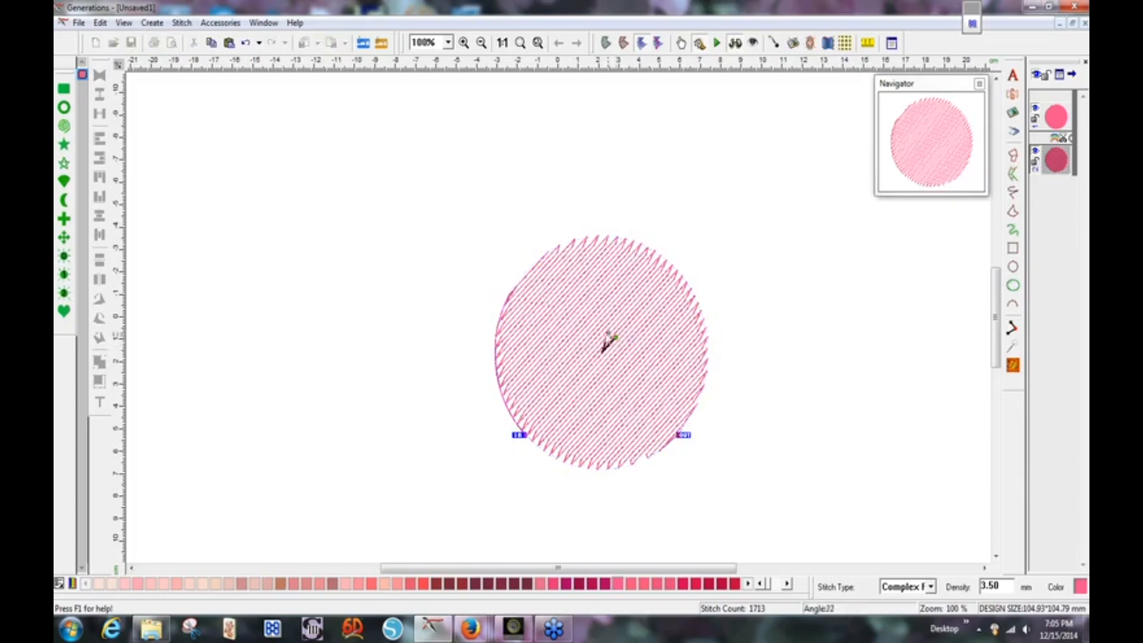
{"action": "left_click", "coordinate": [587, 345]}
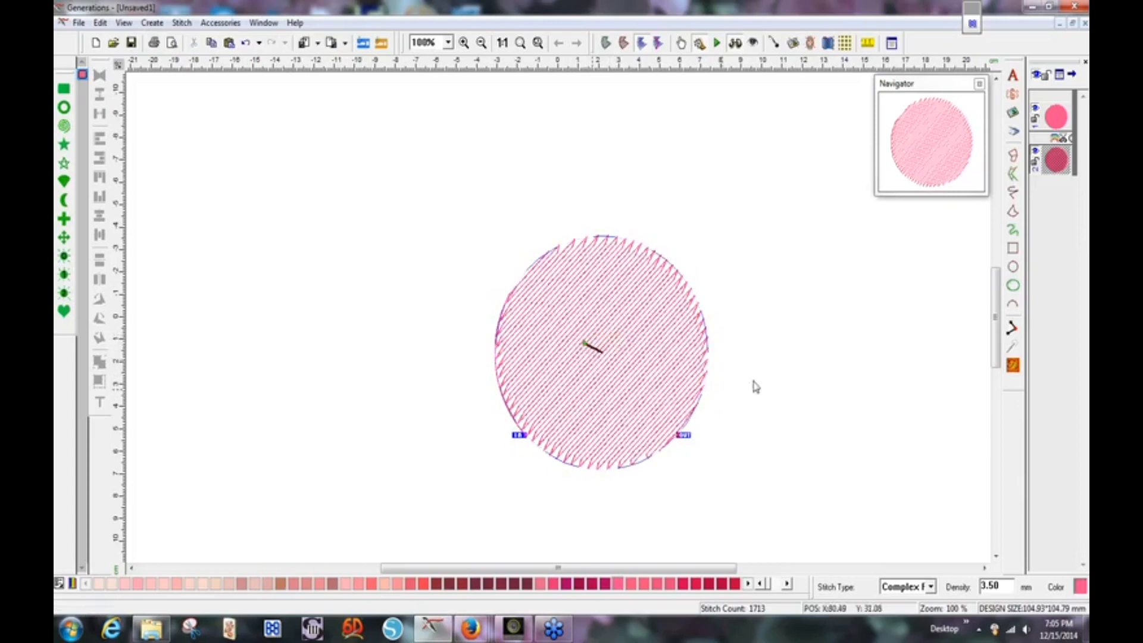
{"action": "left_click", "coordinate": [1013, 365]}
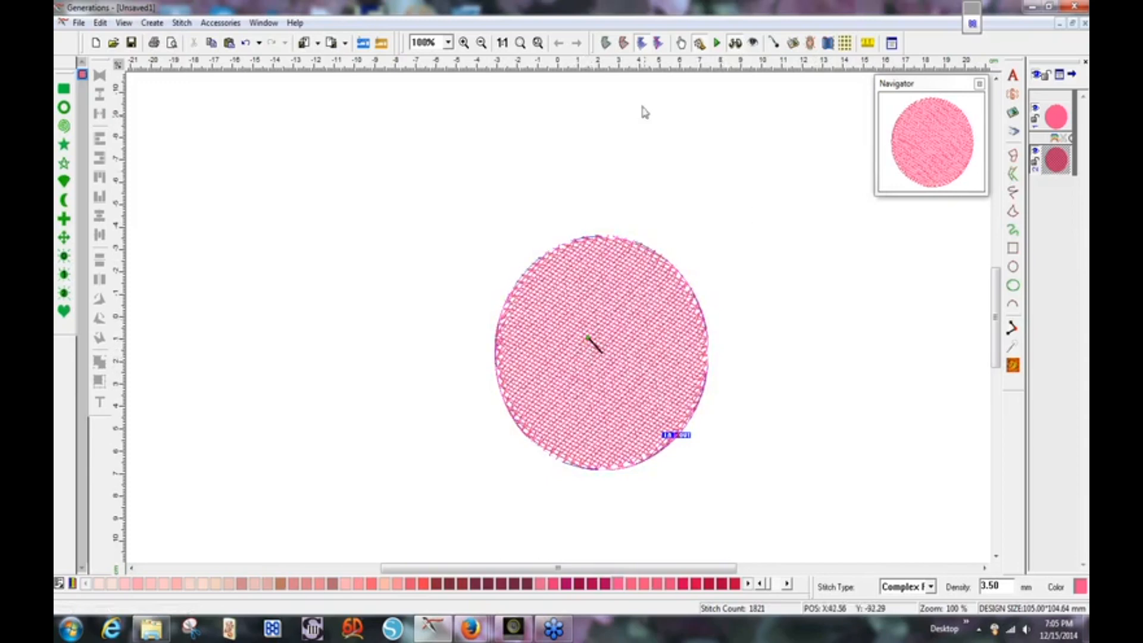
{"action": "left_click", "coordinate": [522, 44]}
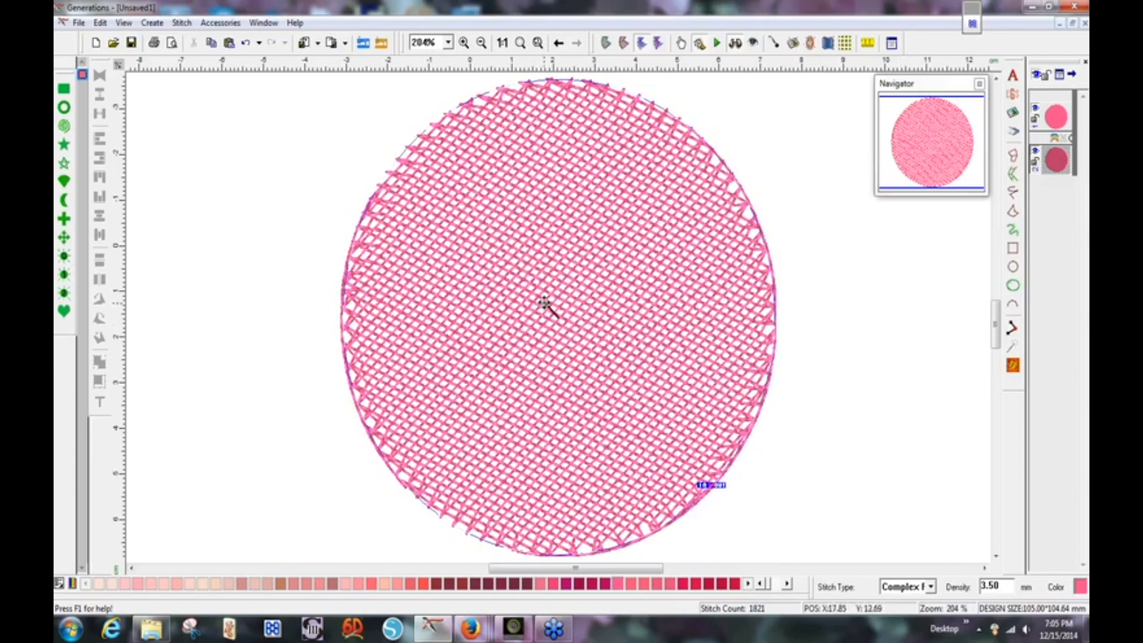
Adjust the second circle's stitch angle line and regenerate its stitches twice.
{"action": "left_click", "coordinate": [545, 303]}
{"action": "left_click_drag", "start_coordinate": [546, 301], "coordinate": [549, 300]}
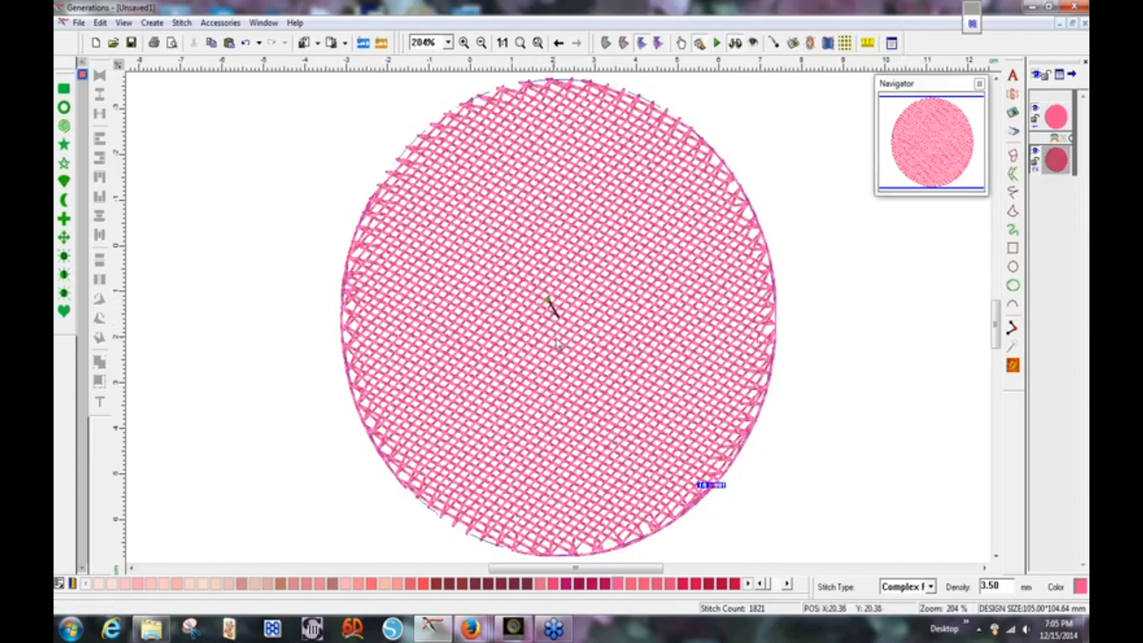
{"action": "left_click", "coordinate": [1015, 368]}
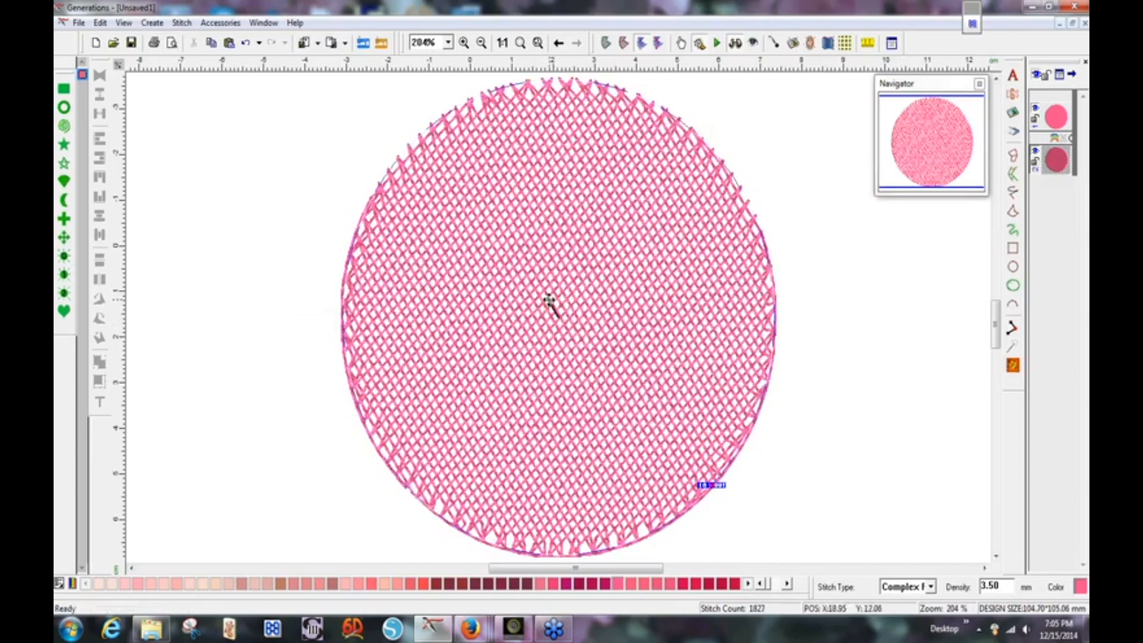
{"action": "left_click_drag", "start_coordinate": [547, 300], "coordinate": [547, 300]}
{"action": "left_click", "coordinate": [1013, 365]}
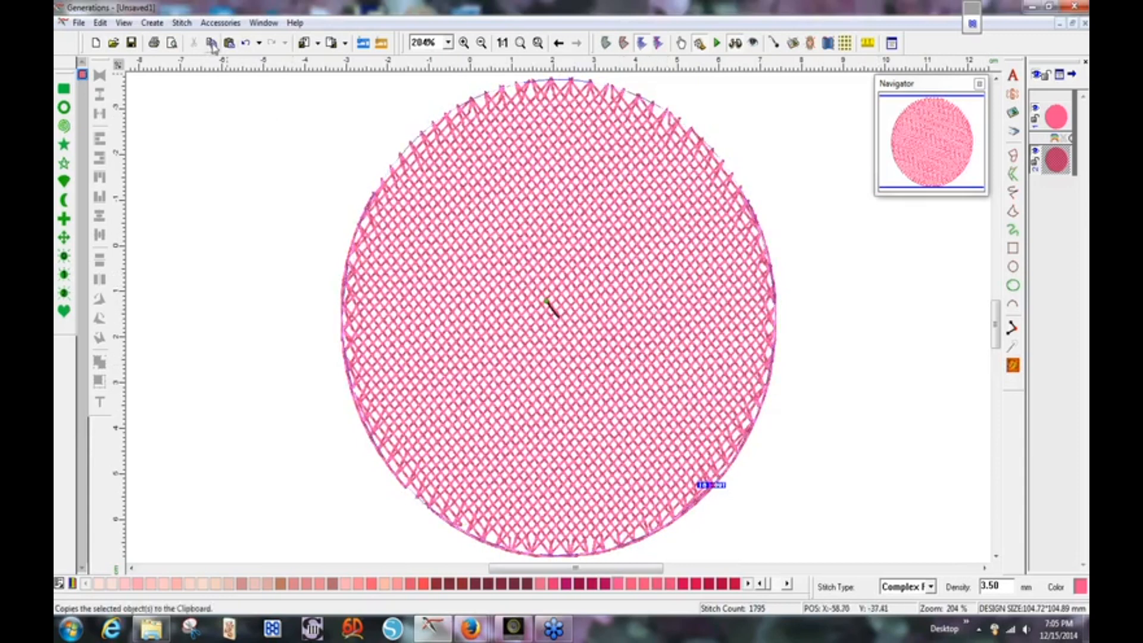
Paste a third circle copy and draw a new stitch angle for it.
{"action": "key", "text": "ctrl+v"}
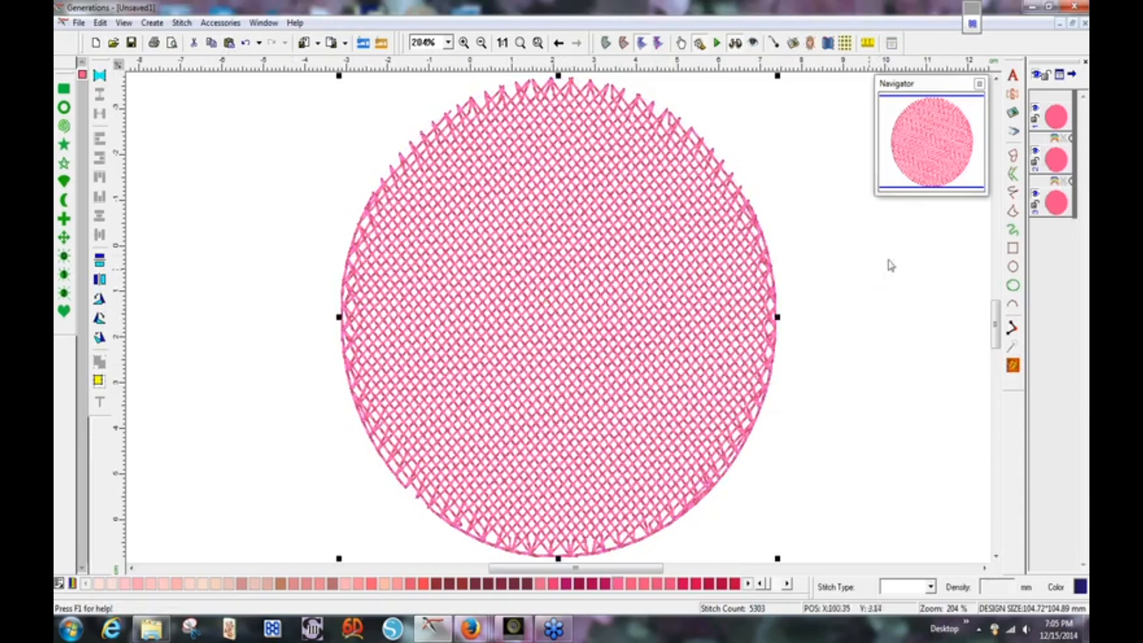
{"action": "left_click", "coordinate": [592, 314]}
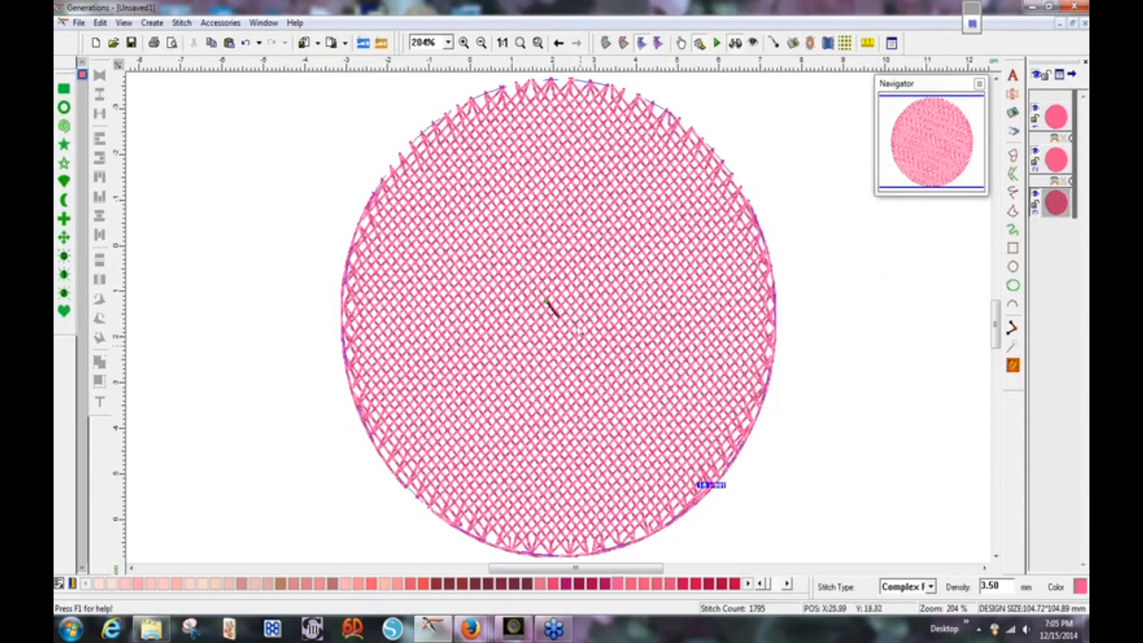
{"action": "left_click", "coordinate": [546, 302]}
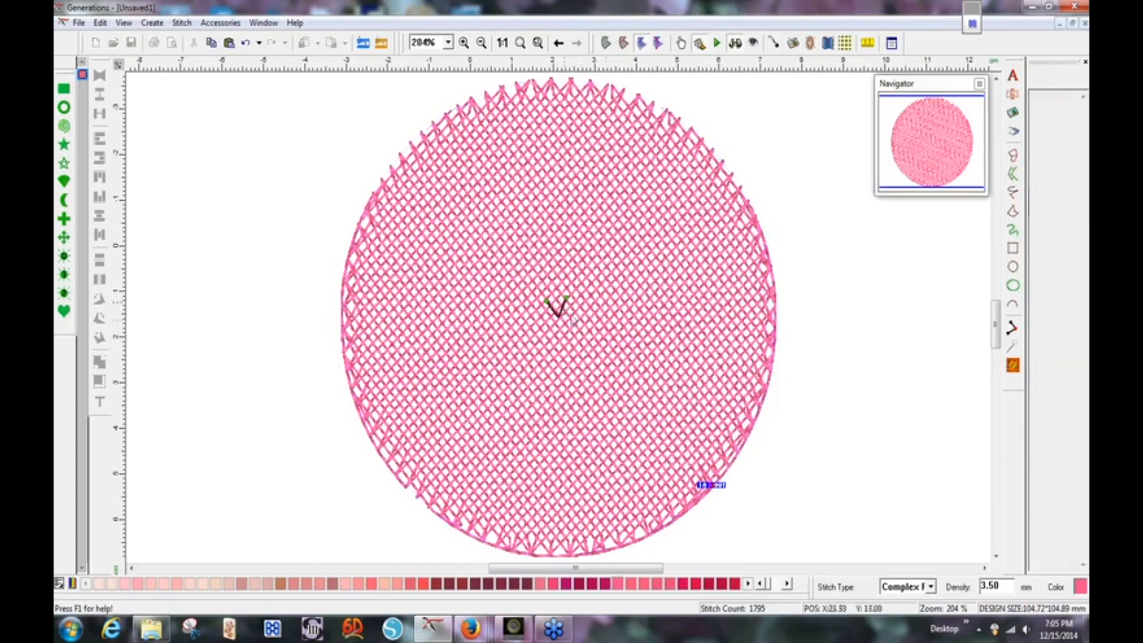
{"action": "left_click", "coordinate": [566, 304]}
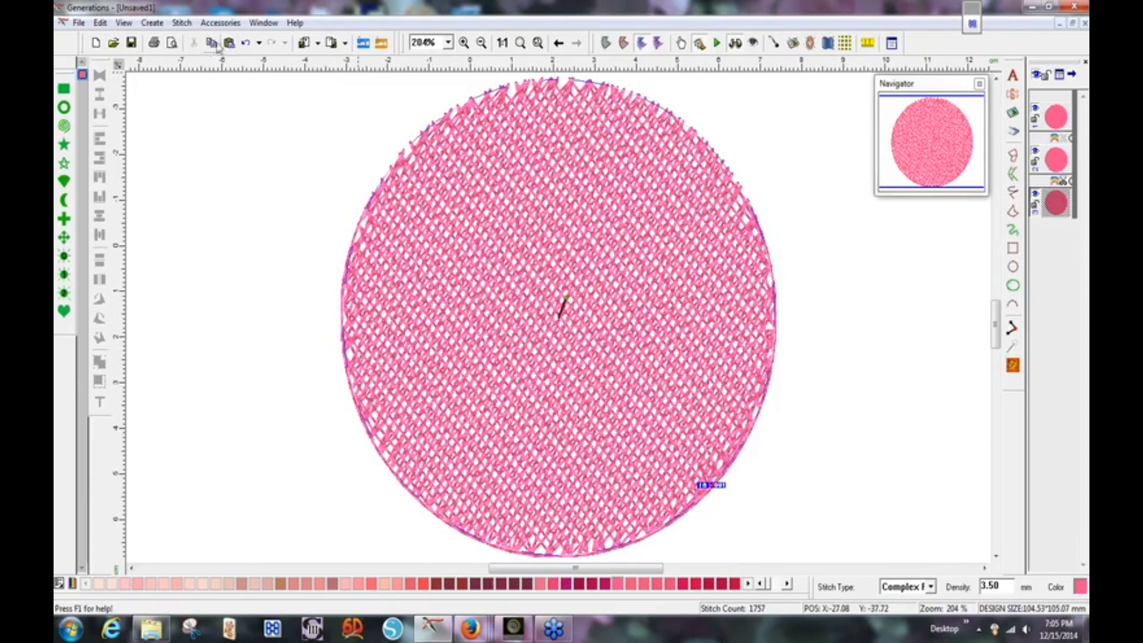
Paste a fourth circle copy and swing its stitch angle toward the upper left.
{"action": "left_click", "coordinate": [228, 43]}
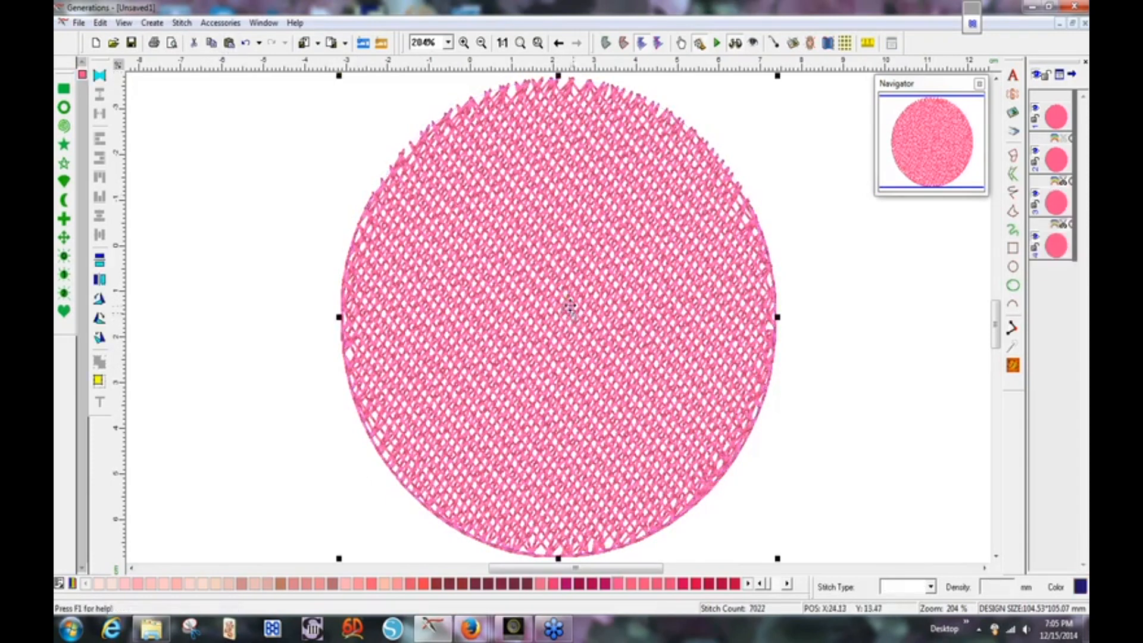
{"action": "double_click", "coordinate": [570, 306]}
{"action": "mouse_move", "coordinate": [566, 296]}
{"action": "left_mouse_down"}
{"action": "mouse_move", "coordinate": [562, 307]}
{"action": "mouse_move", "coordinate": [545, 302]}
{"action": "left_mouse_up"}
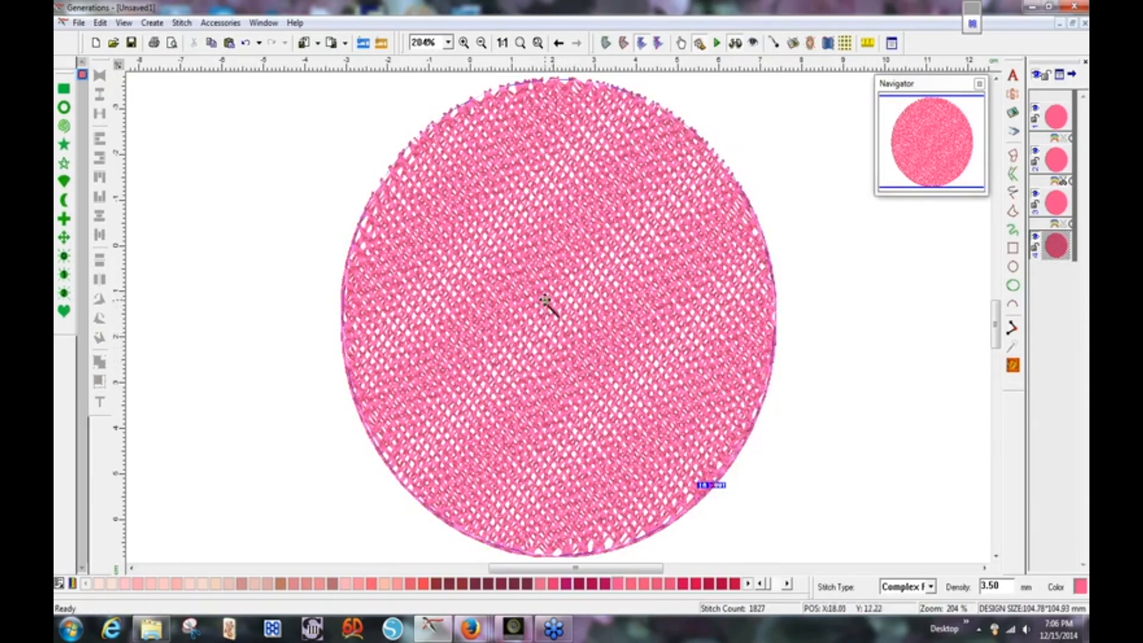
{"action": "left_click_drag", "start_coordinate": [545, 302], "coordinate": [543, 305]}
{"action": "left_click", "coordinate": [634, 318]}
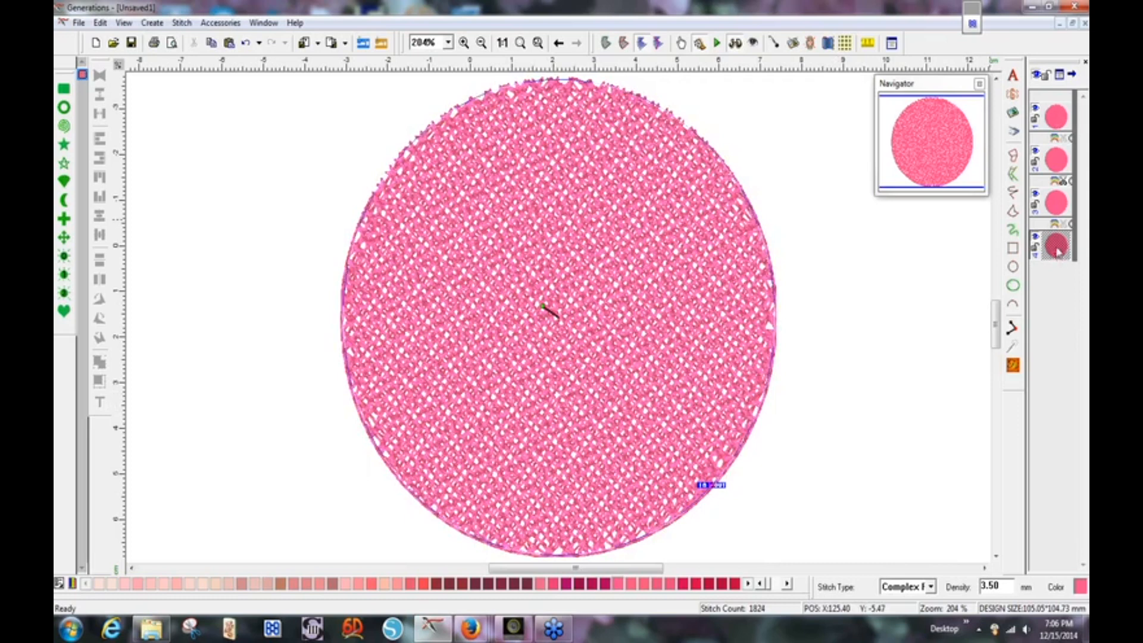
Select all four circle objects and change their density from 3.50 to 4 mm.
{"action": "left_click", "coordinate": [1055, 122], "text": "shift"}
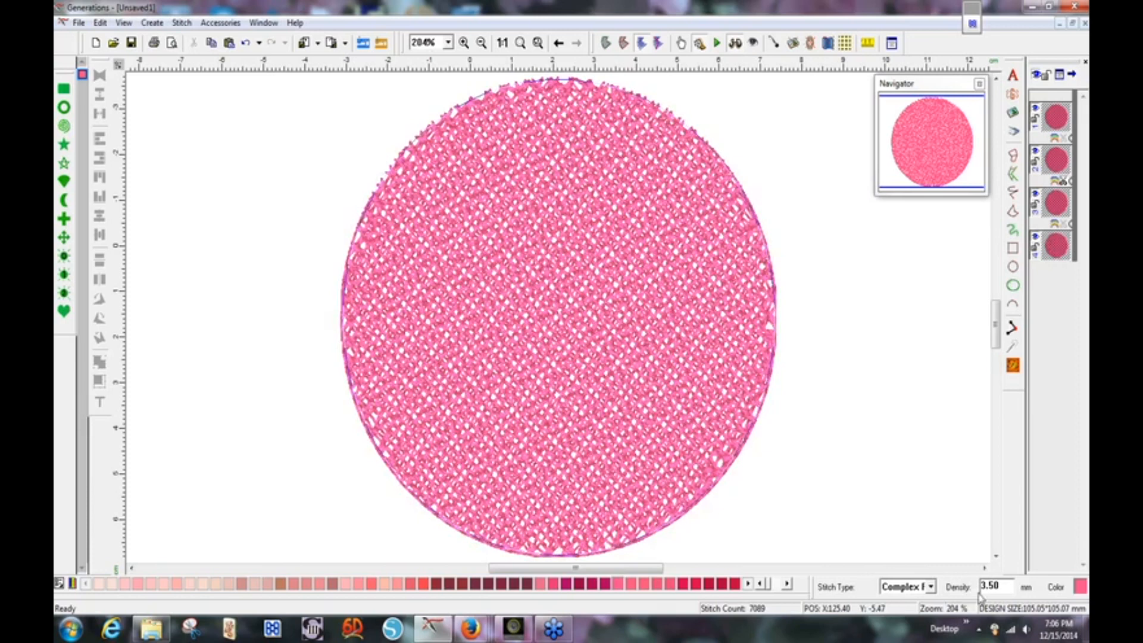
{"action": "double_click", "coordinate": [1006, 586]}
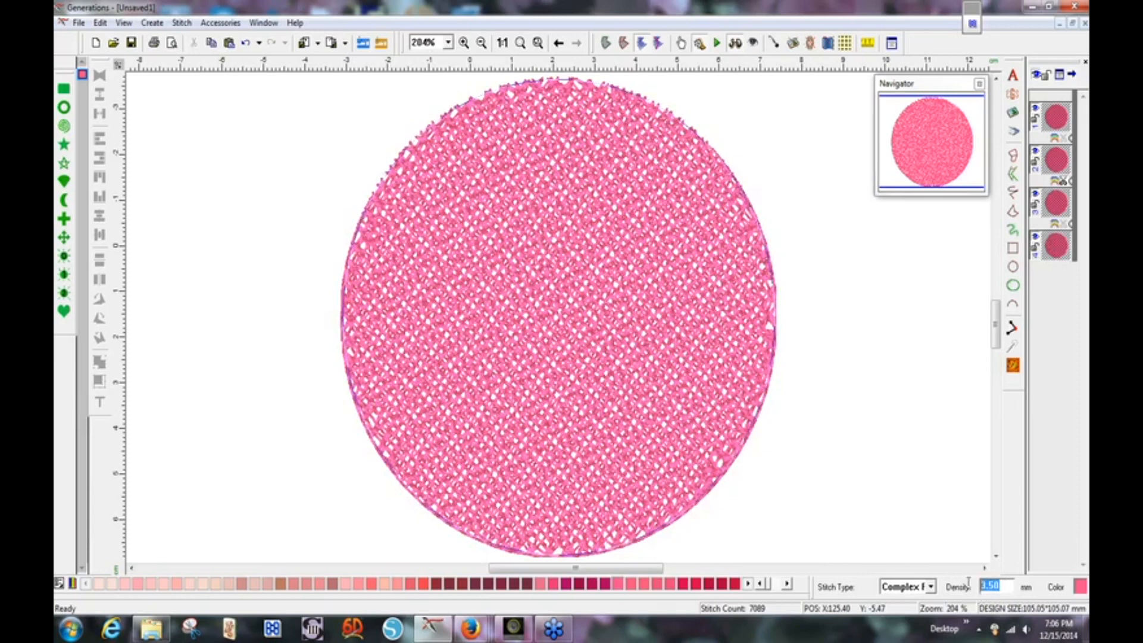
{"action": "key", "text": "BackSpace"}
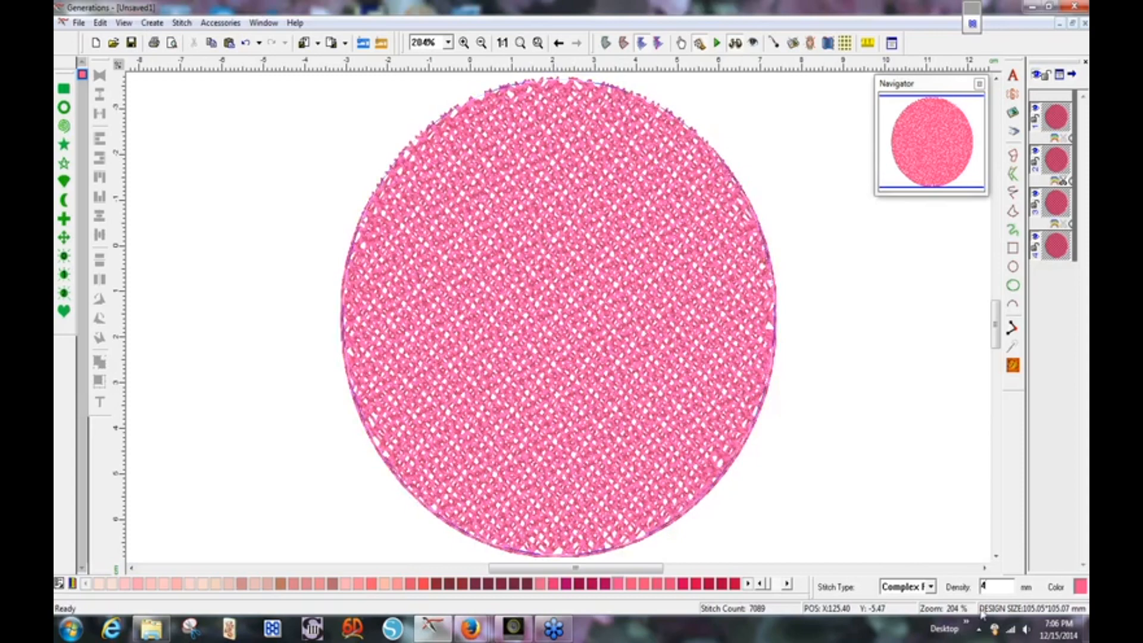
{"action": "key", "text": "Return"}
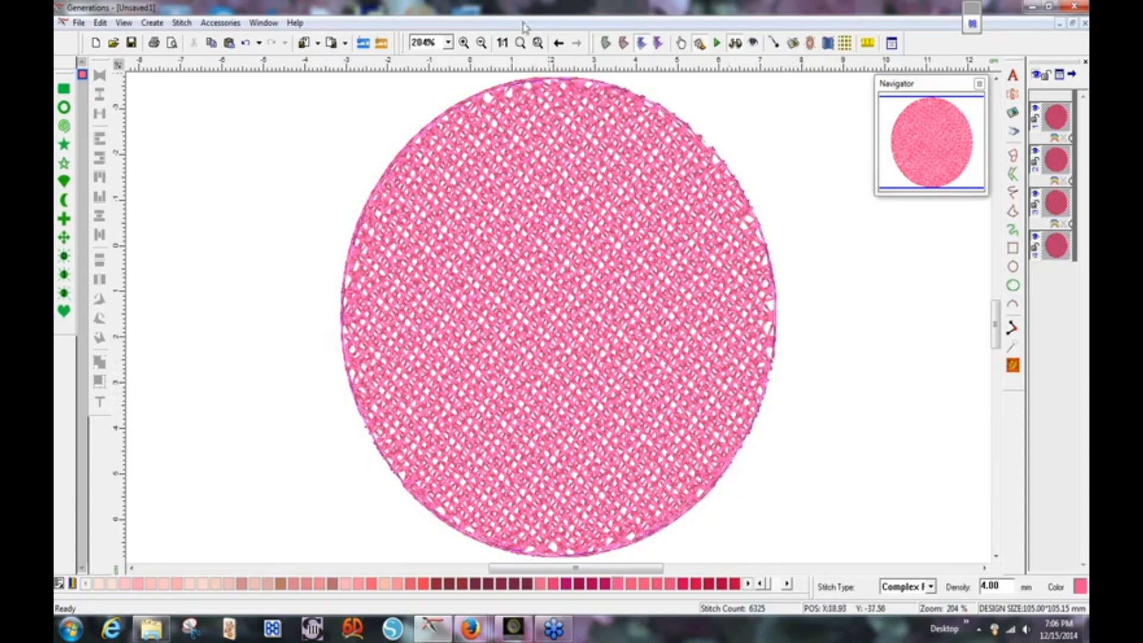
View the design at 1:1 and select only the fourth circle object.
{"action": "left_click", "coordinate": [503, 42]}
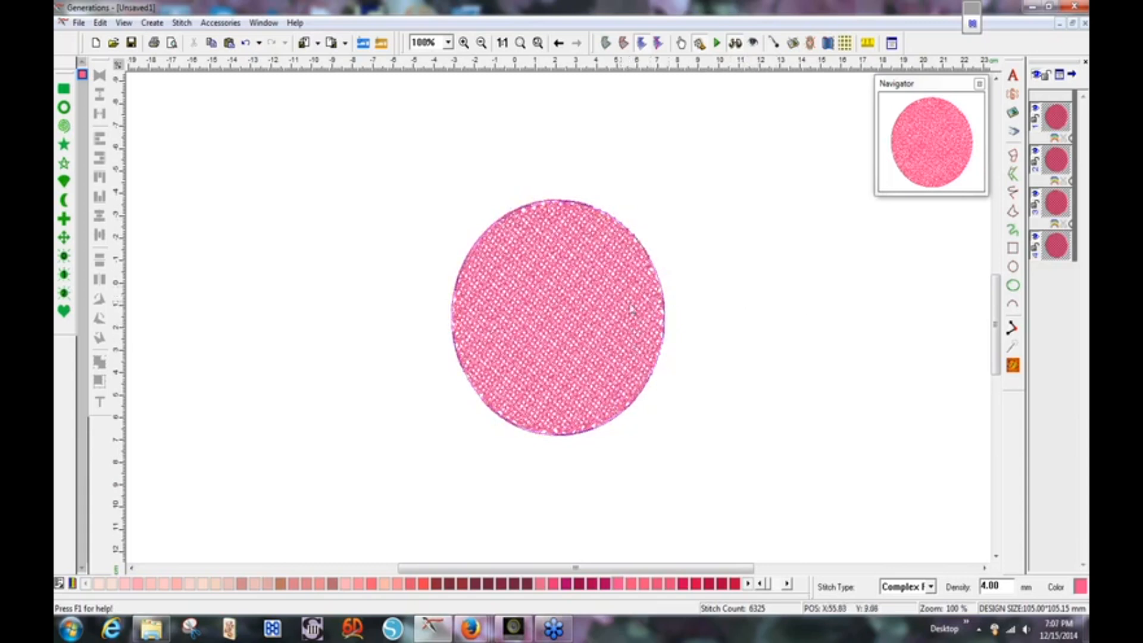
{"action": "left_click", "coordinate": [846, 322]}
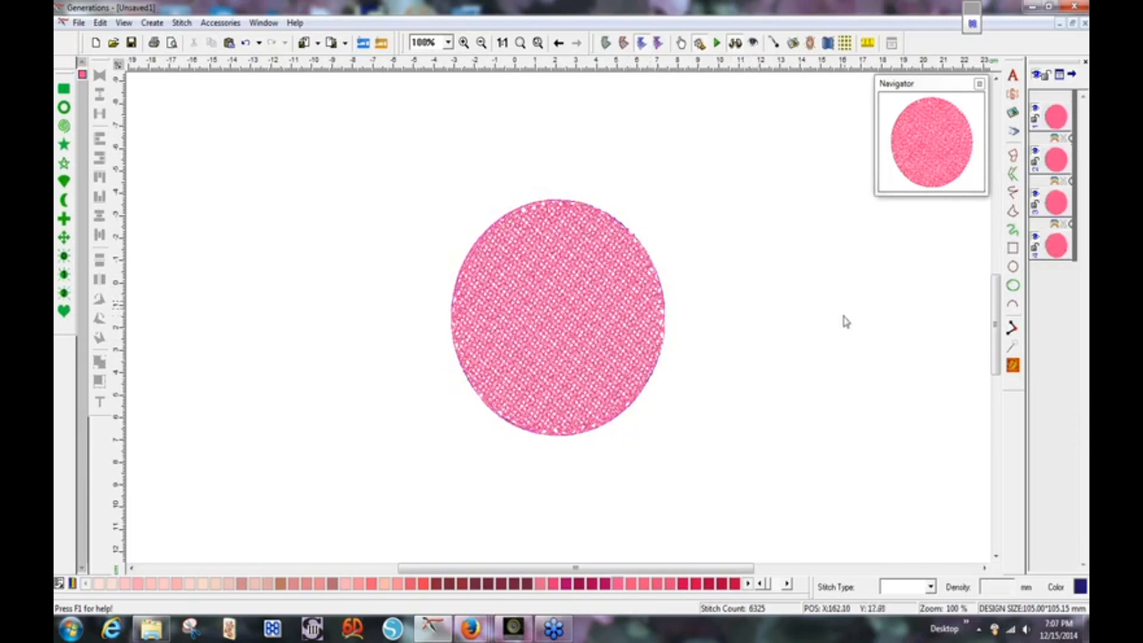
{"action": "left_click", "coordinate": [1057, 249]}
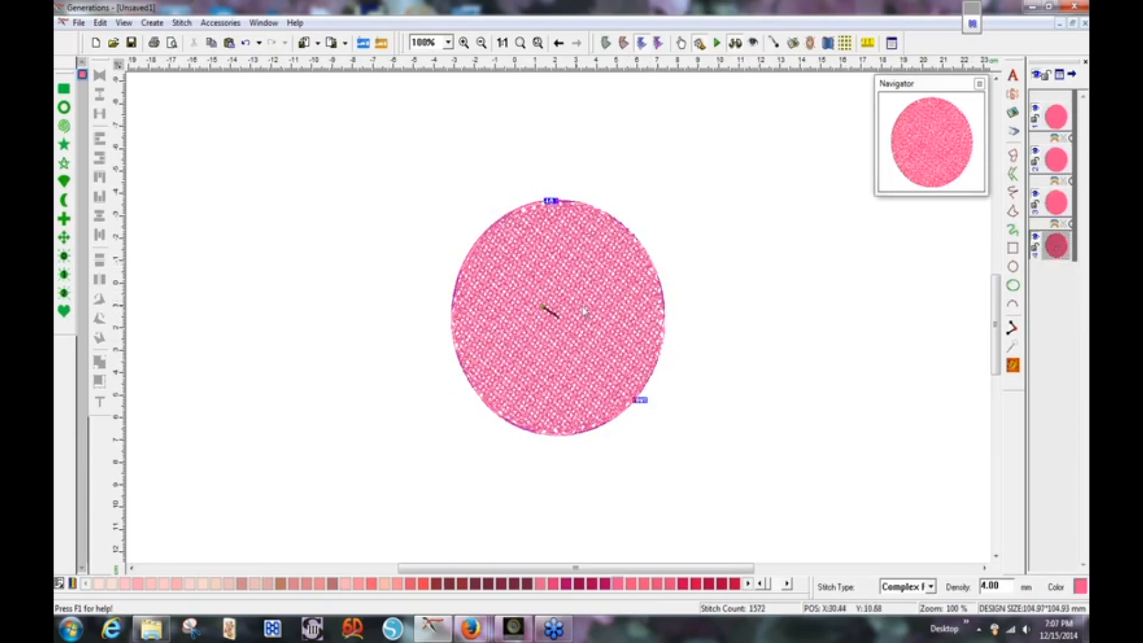
Create a 1.5 mm Satin Border outline from the circle's edges and generate its 2,033 stitches.
{"action": "right_click", "coordinate": [598, 273]}
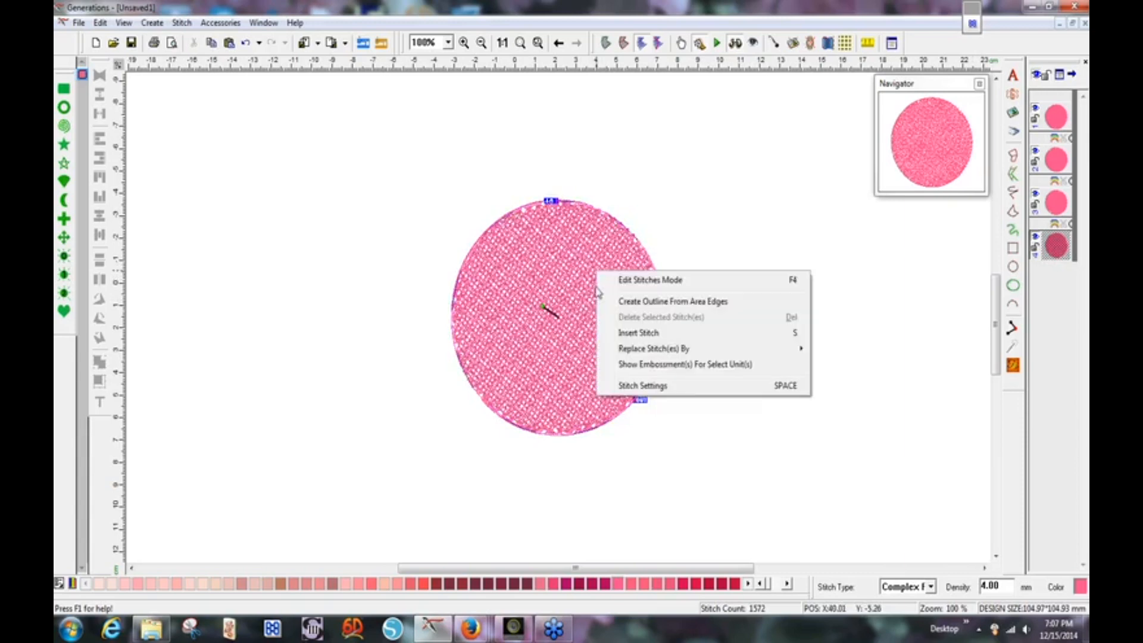
{"action": "left_click", "coordinate": [662, 303]}
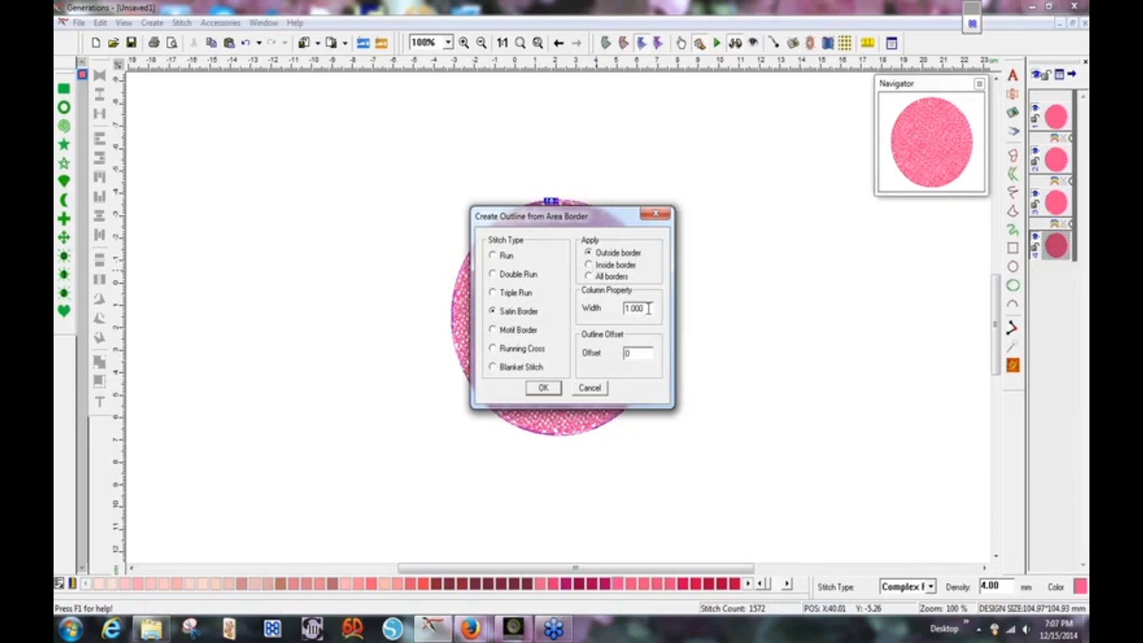
{"action": "left_click_drag", "start_coordinate": [630, 311], "coordinate": [626, 310]}
{"action": "type", "text": "1.5"}
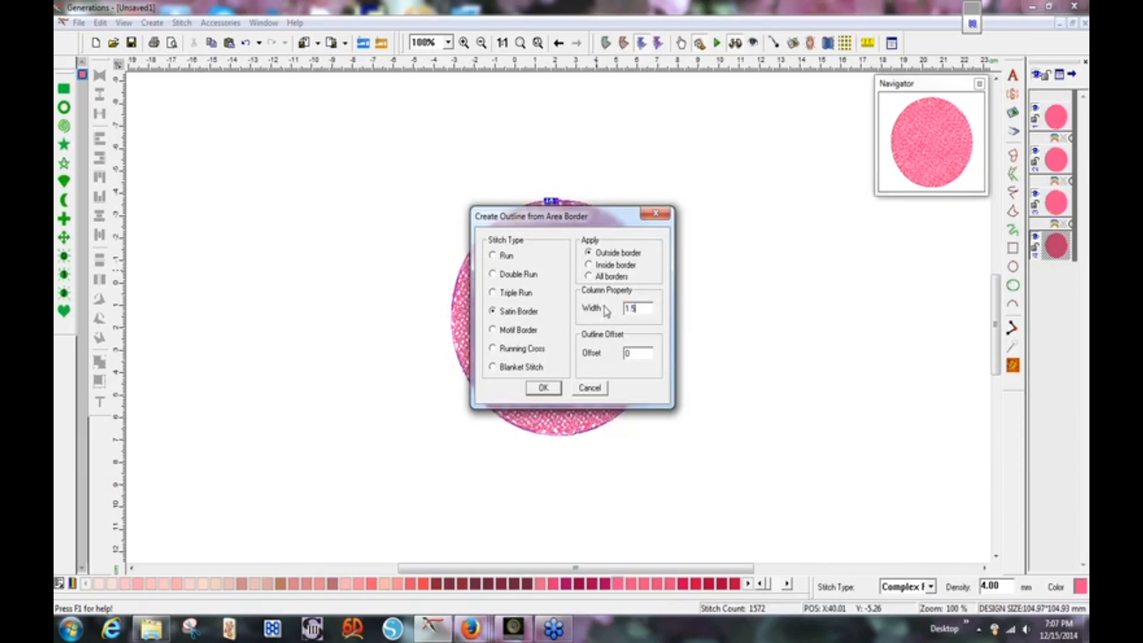
{"action": "left_click", "coordinate": [544, 389]}
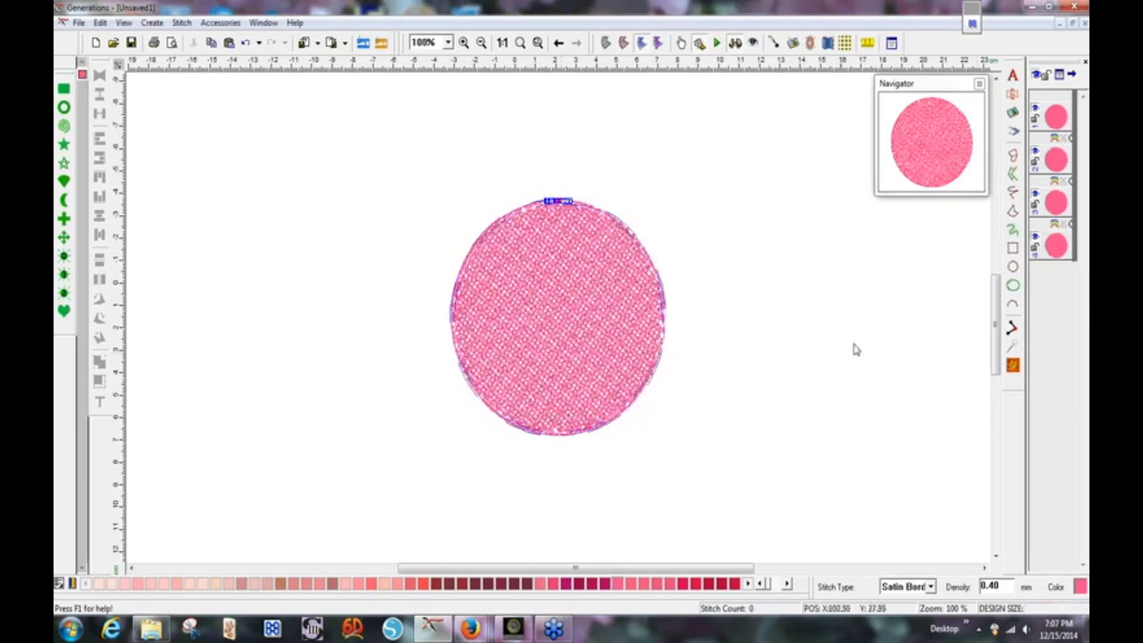
{"action": "left_click", "coordinate": [1014, 367]}
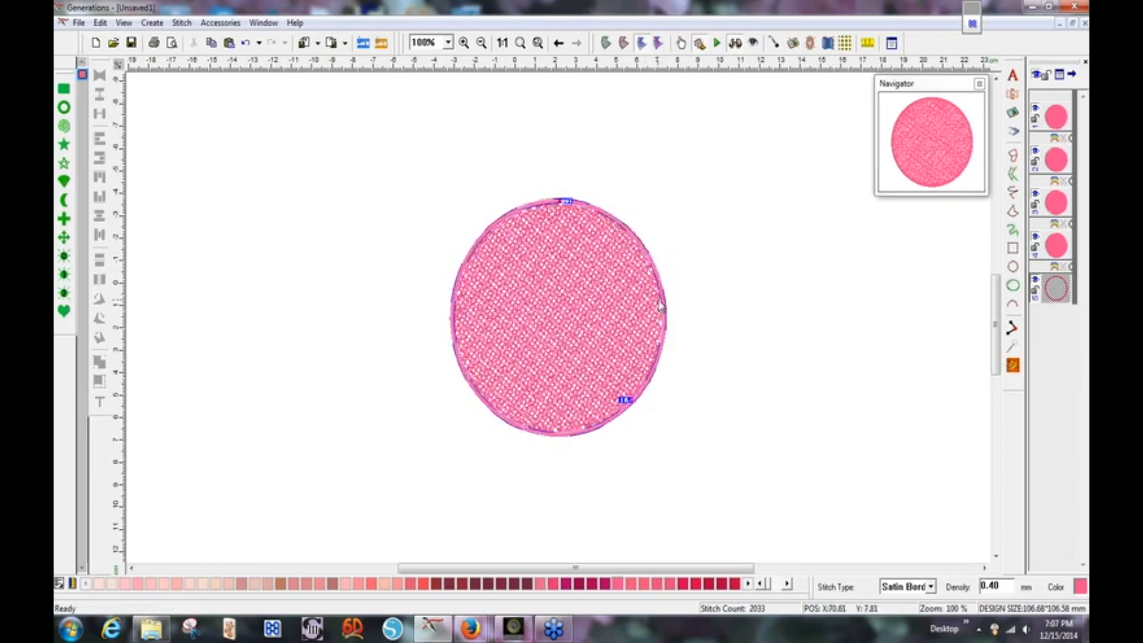
Add Center underlay to the satin border's underlay modes, bringing it to 2,316 stitches.
{"action": "right_click", "coordinate": [664, 296]}
{"action": "left_click", "coordinate": [679, 406]}
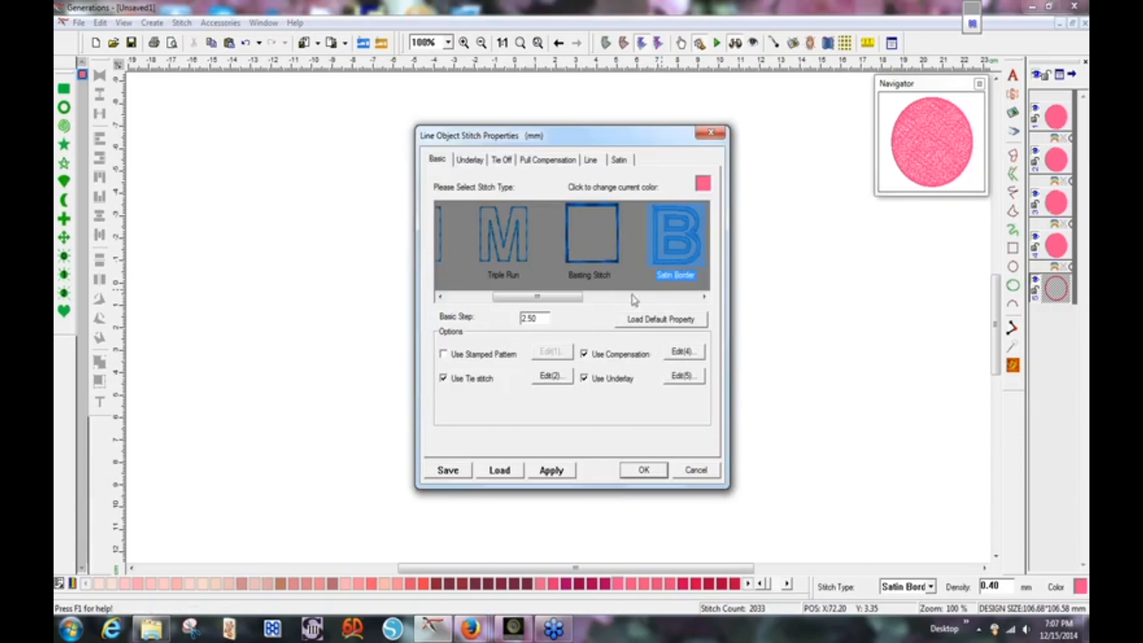
{"action": "left_click", "coordinate": [470, 160]}
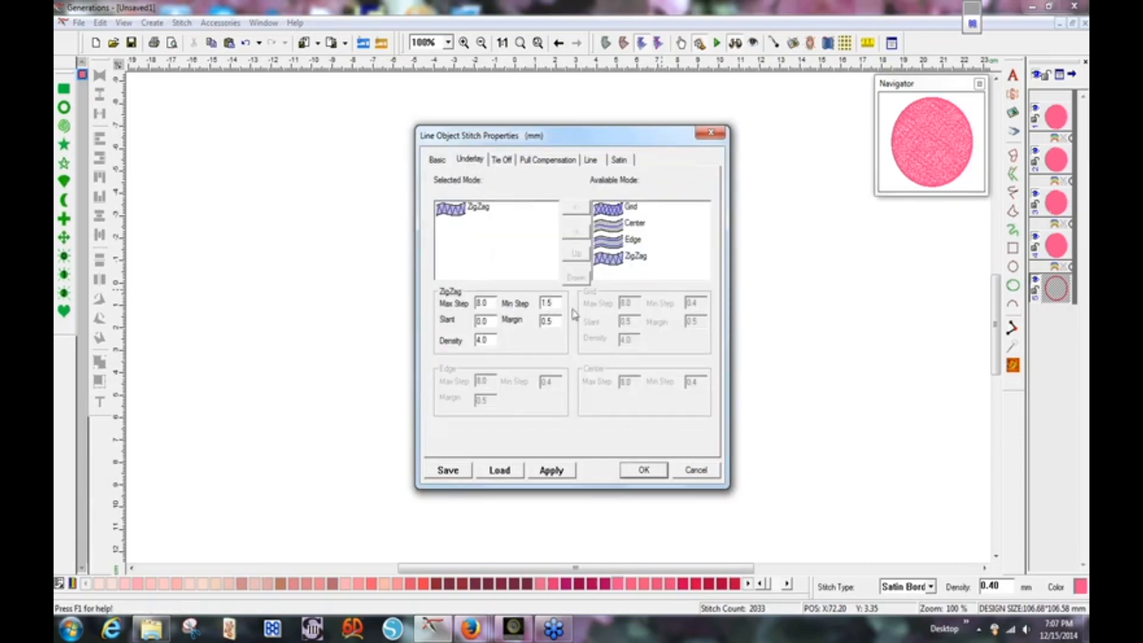
{"action": "left_click_drag", "start_coordinate": [597, 142], "coordinate": [870, 127]}
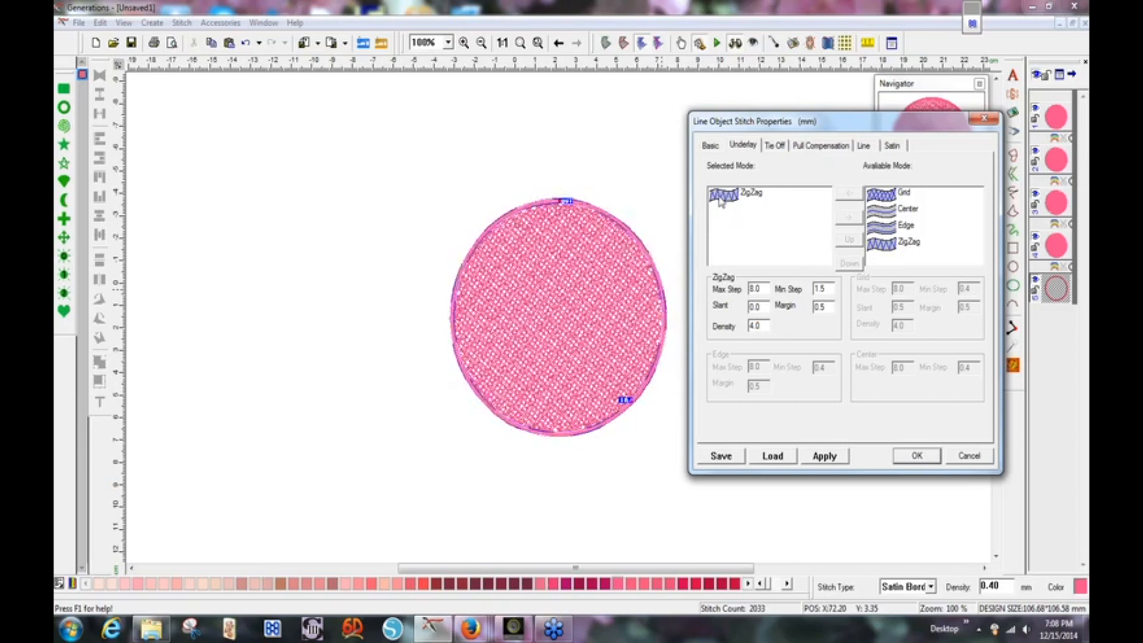
{"action": "left_click", "coordinate": [889, 217]}
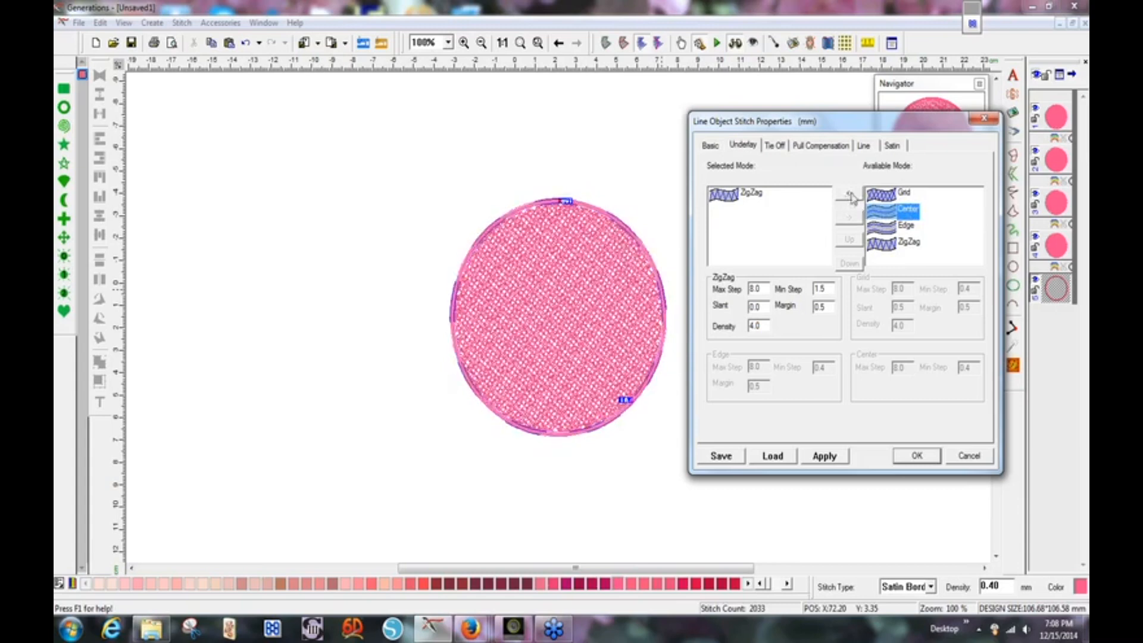
{"action": "left_click", "coordinate": [850, 198]}
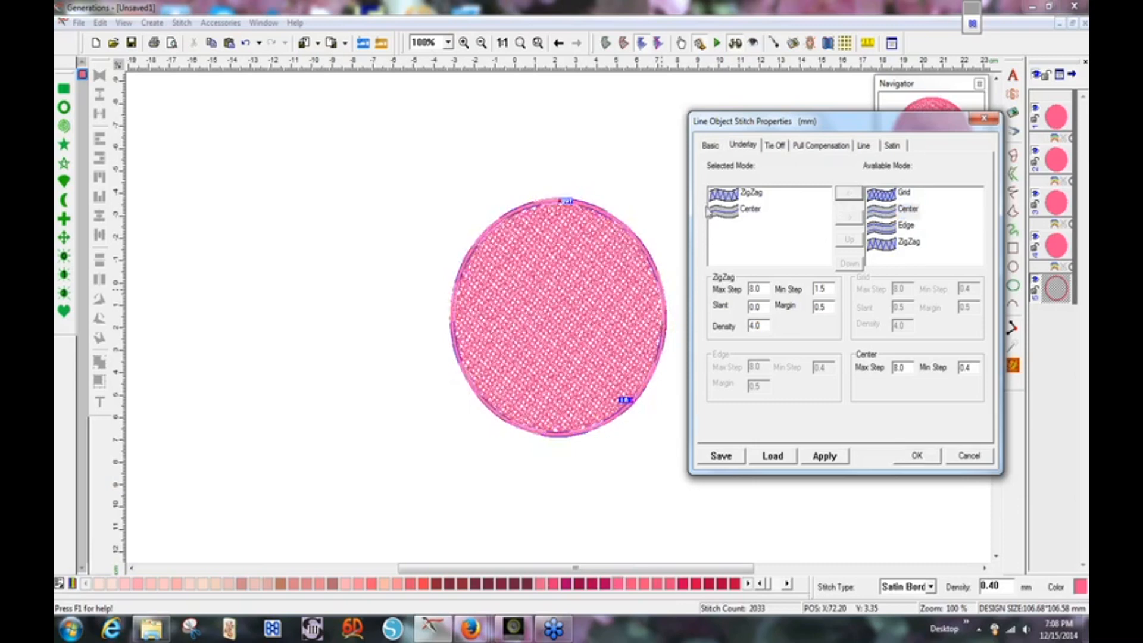
{"action": "left_click", "coordinate": [922, 459]}
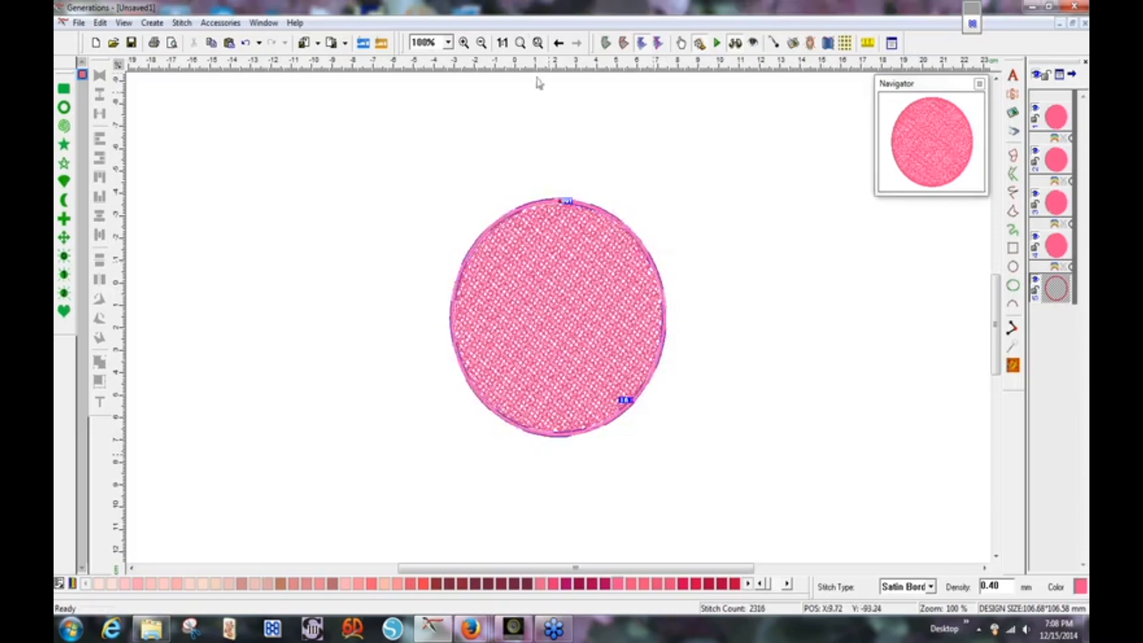
{"action": "left_click", "coordinate": [538, 43]}
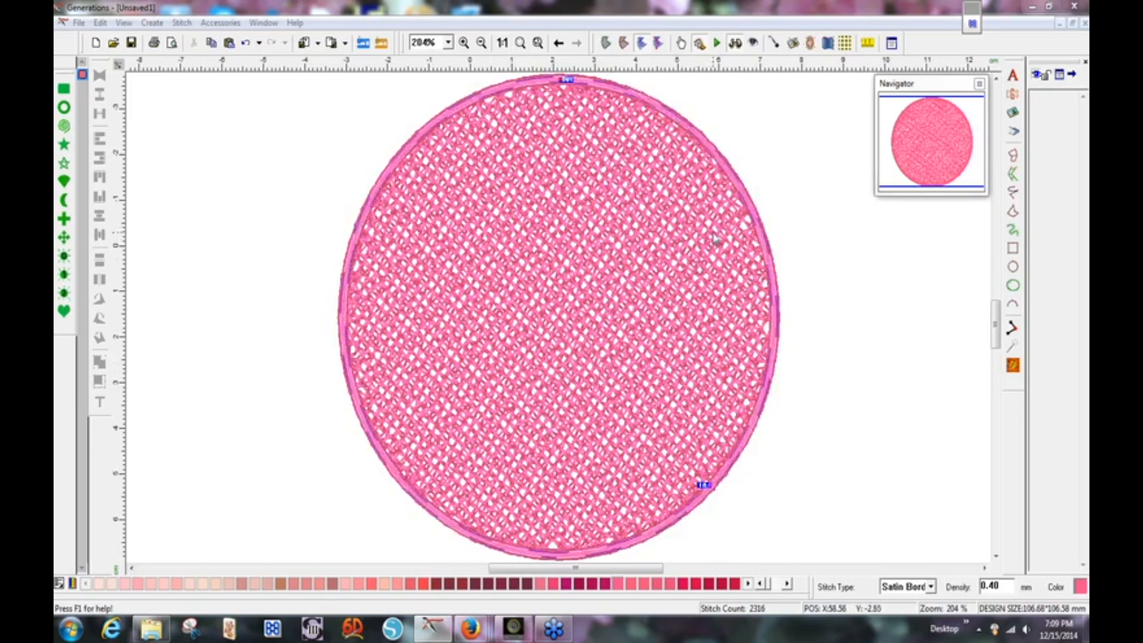
Bring up the options menu for the satin border.
{"action": "right_click", "coordinate": [749, 202]}
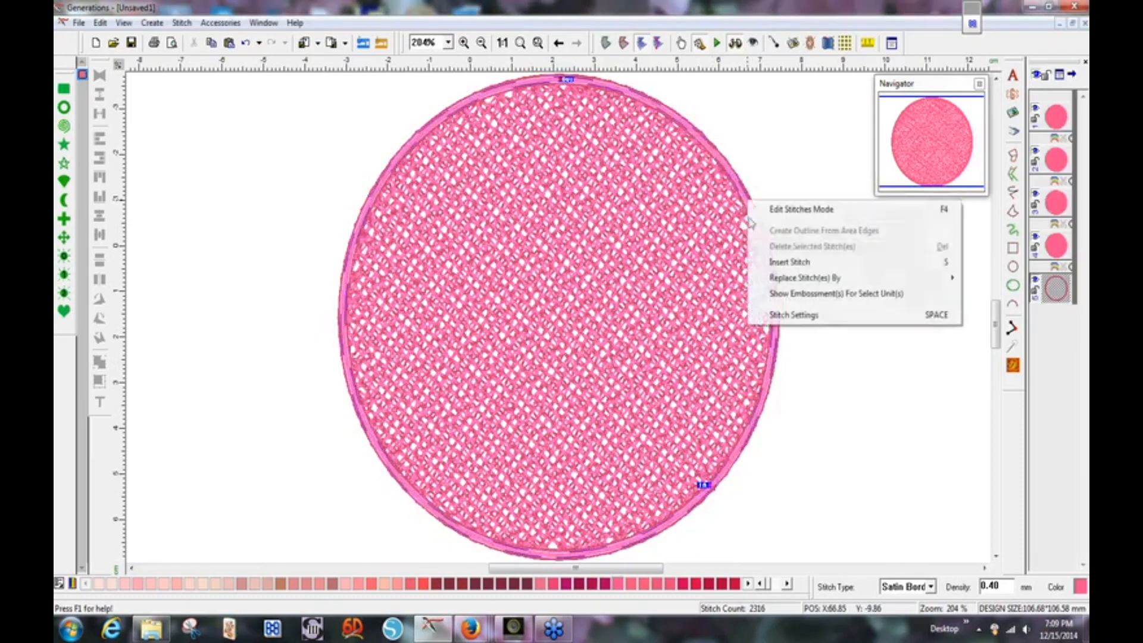
Review the satin border's Line step/width and Satin options in Stitch Settings, keeping the values.
{"action": "left_click", "coordinate": [766, 315]}
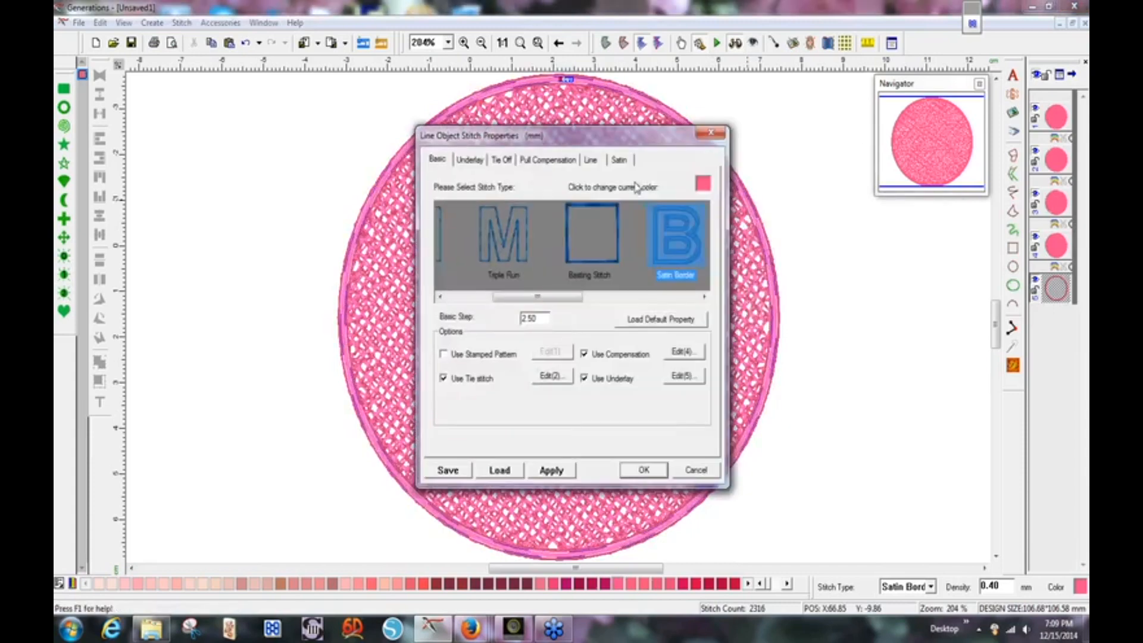
{"action": "left_click", "coordinate": [592, 161]}
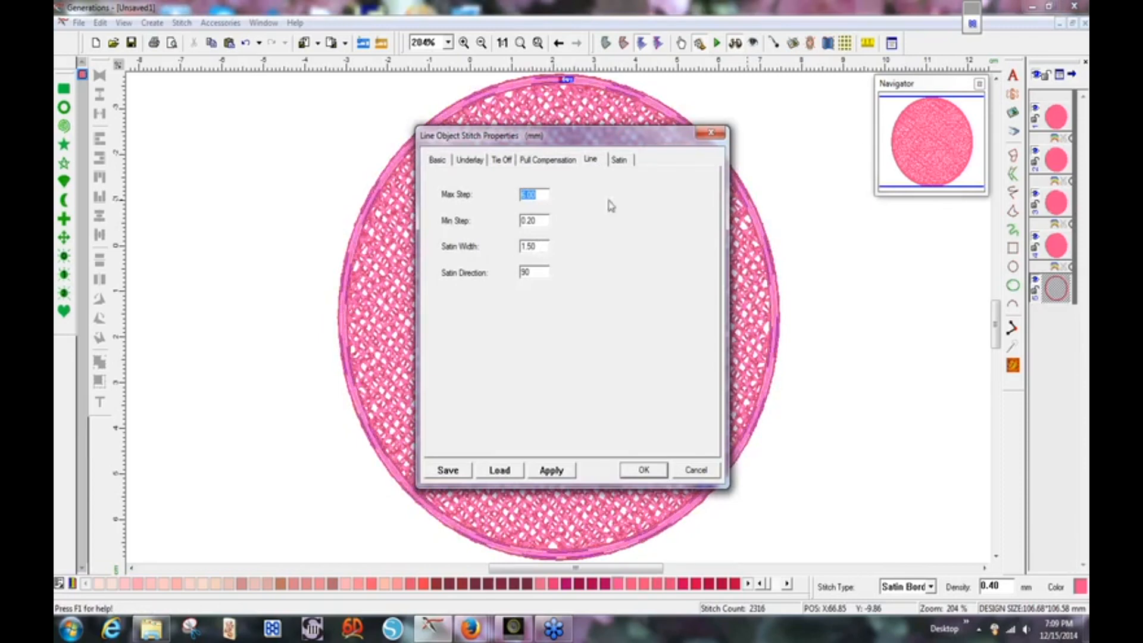
{"action": "left_click", "coordinate": [622, 162]}
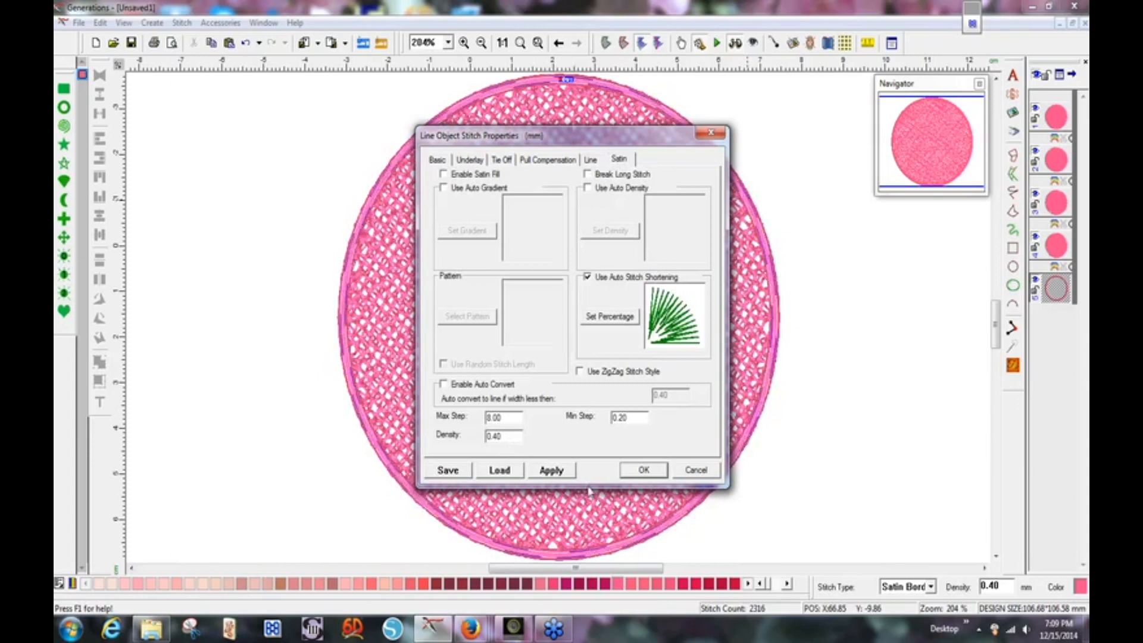
{"action": "left_click", "coordinate": [642, 471]}
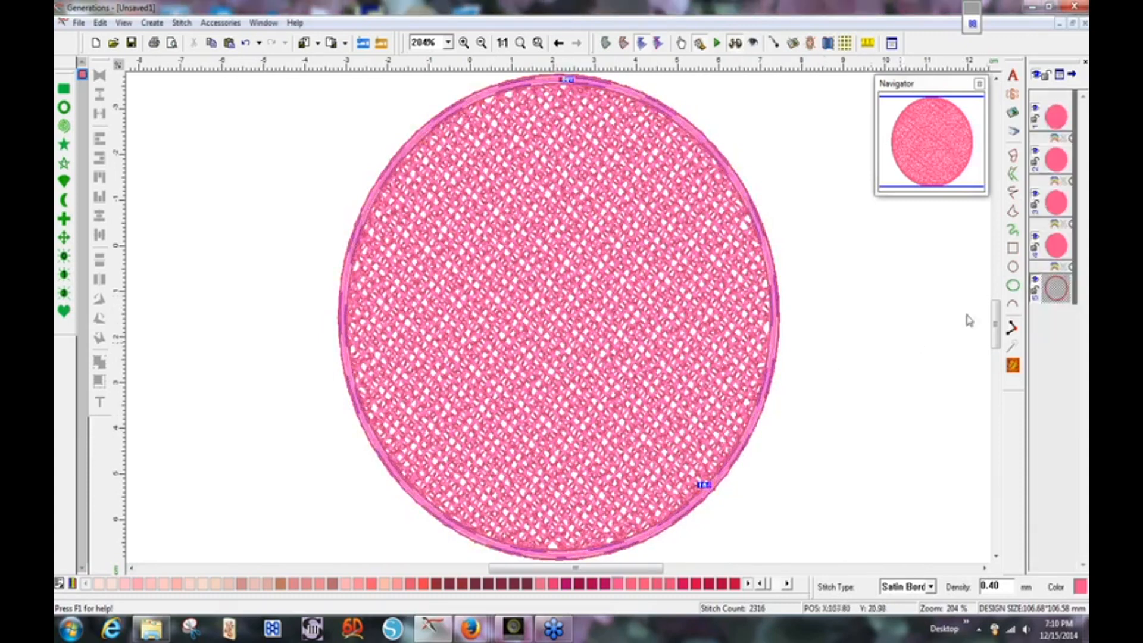
Colour the first three circle fills dark red, blue and green from the thread palette.
{"action": "left_click", "coordinate": [1058, 119]}
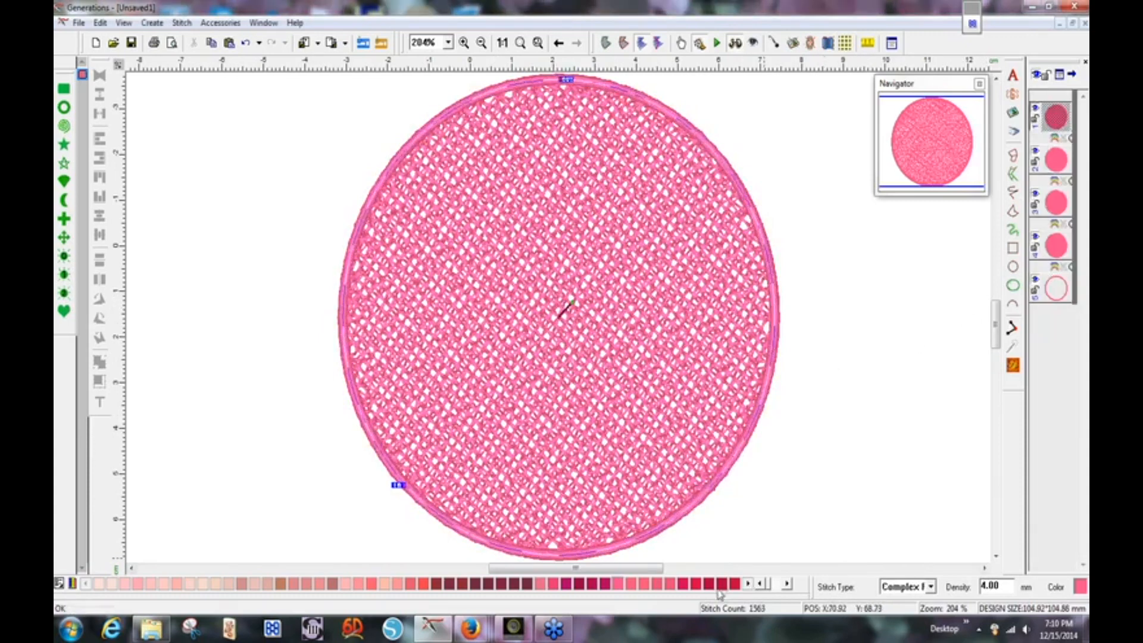
{"action": "left_click", "coordinate": [721, 585]}
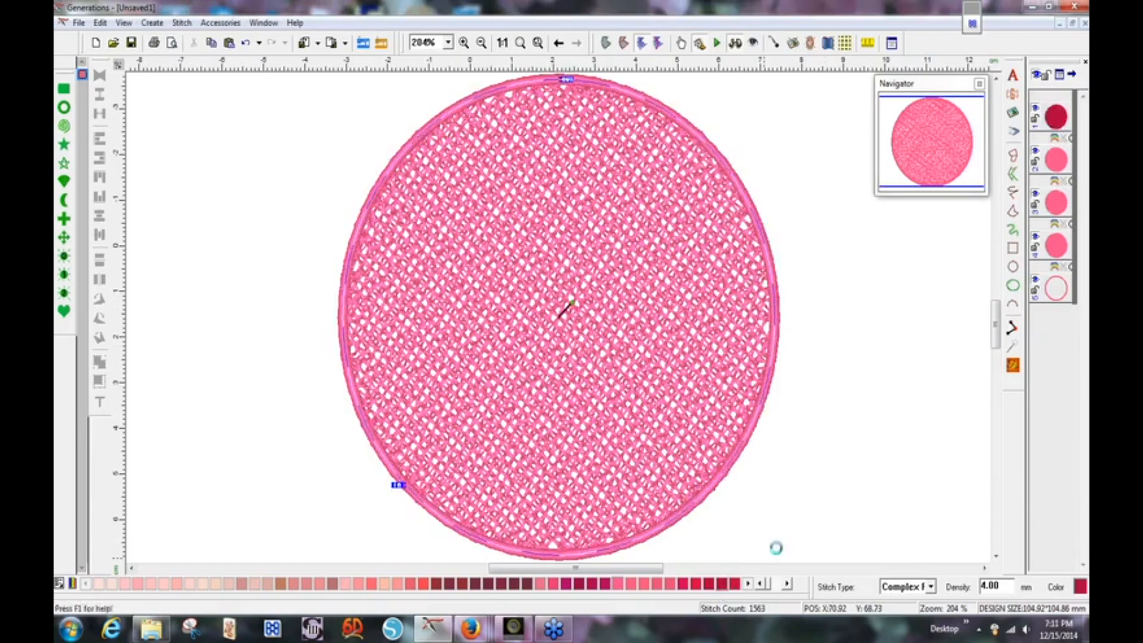
{"action": "left_click", "coordinate": [1057, 161]}
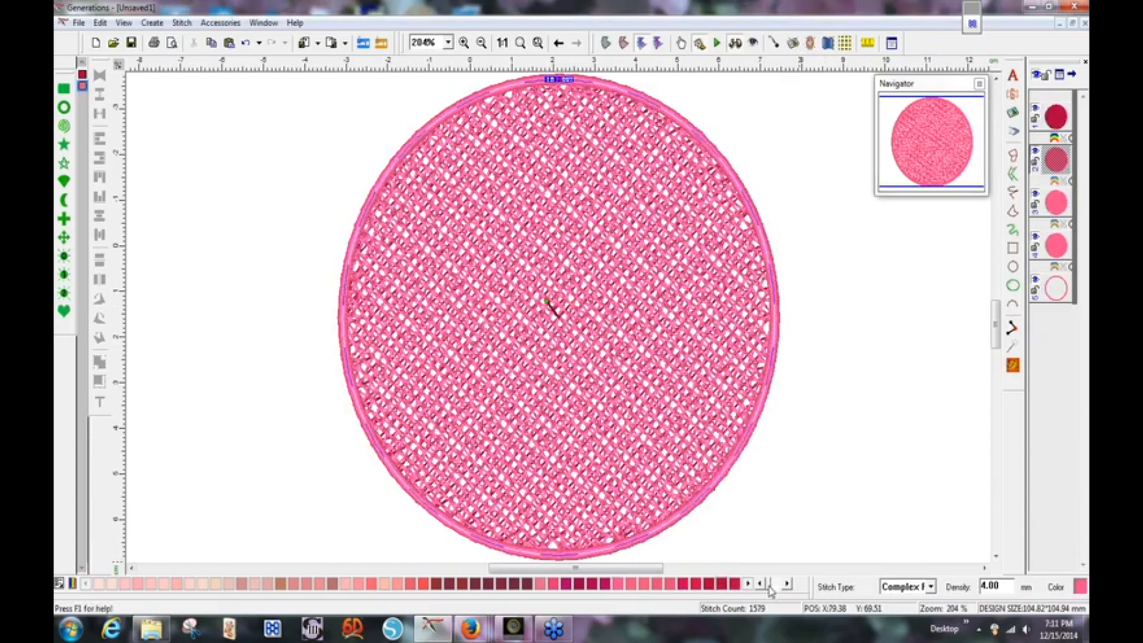
{"action": "left_click", "coordinate": [768, 586]}
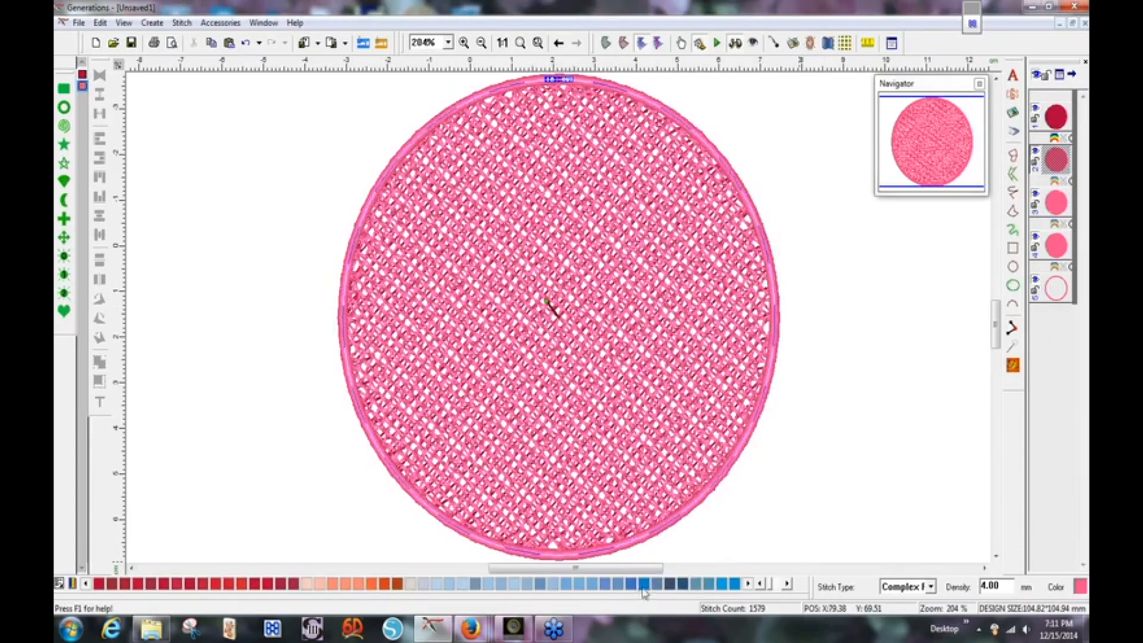
{"action": "left_click", "coordinate": [655, 587]}
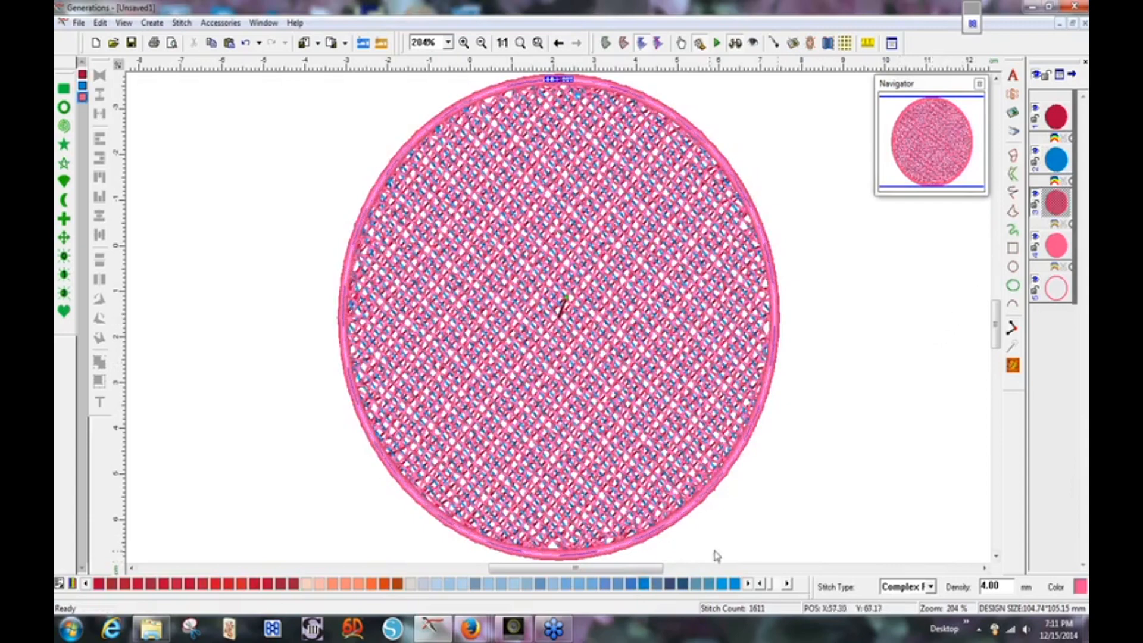
{"action": "left_click", "coordinate": [774, 586]}
{"action": "left_click", "coordinate": [774, 587]}
{"action": "left_click", "coordinate": [773, 587]}
{"action": "left_click", "coordinate": [774, 587]}
{"action": "left_click", "coordinate": [669, 586]}
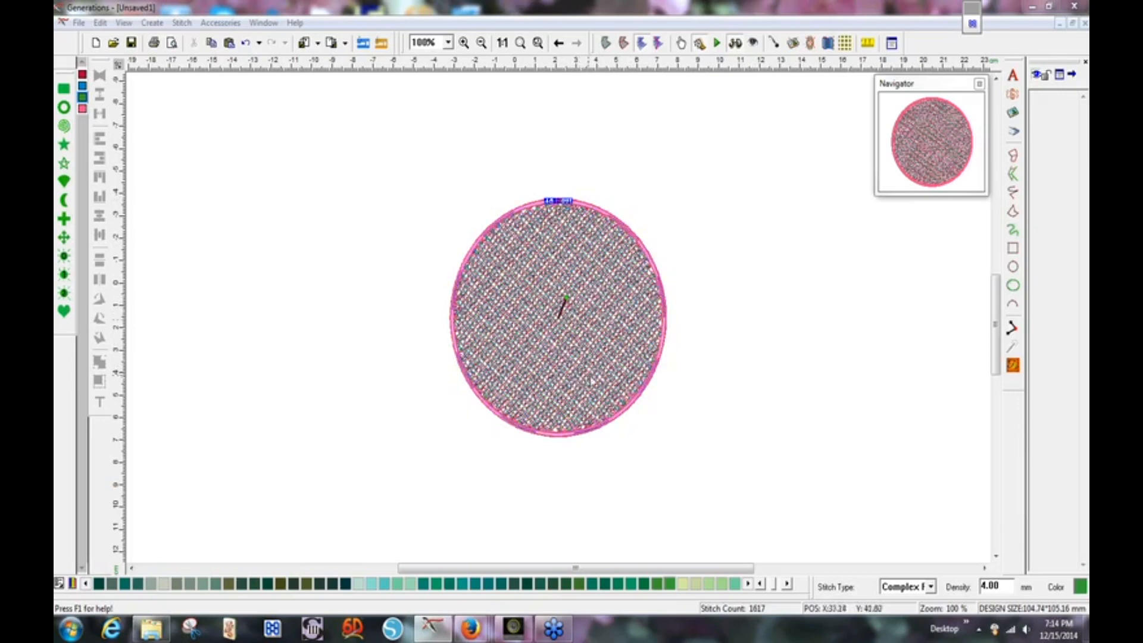
Set the density of all circle fill parts to 5.00 mm, then box-select the whole circle.
{"action": "left_click", "coordinate": [898, 305]}
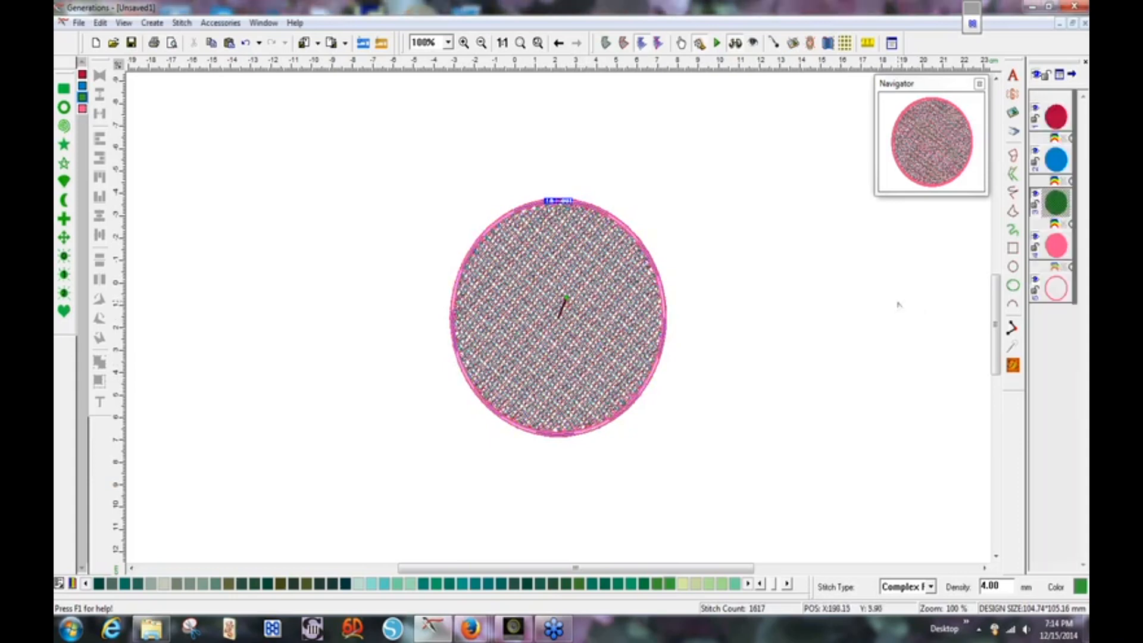
{"action": "left_click", "coordinate": [1051, 122]}
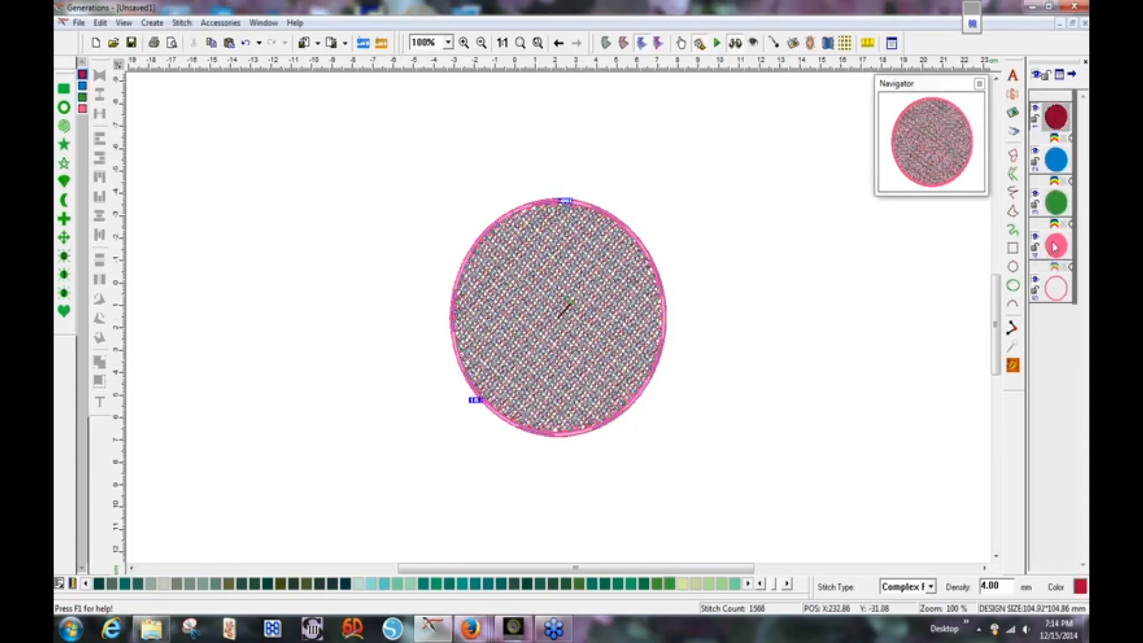
{"action": "left_click", "coordinate": [1056, 250], "text": "shift"}
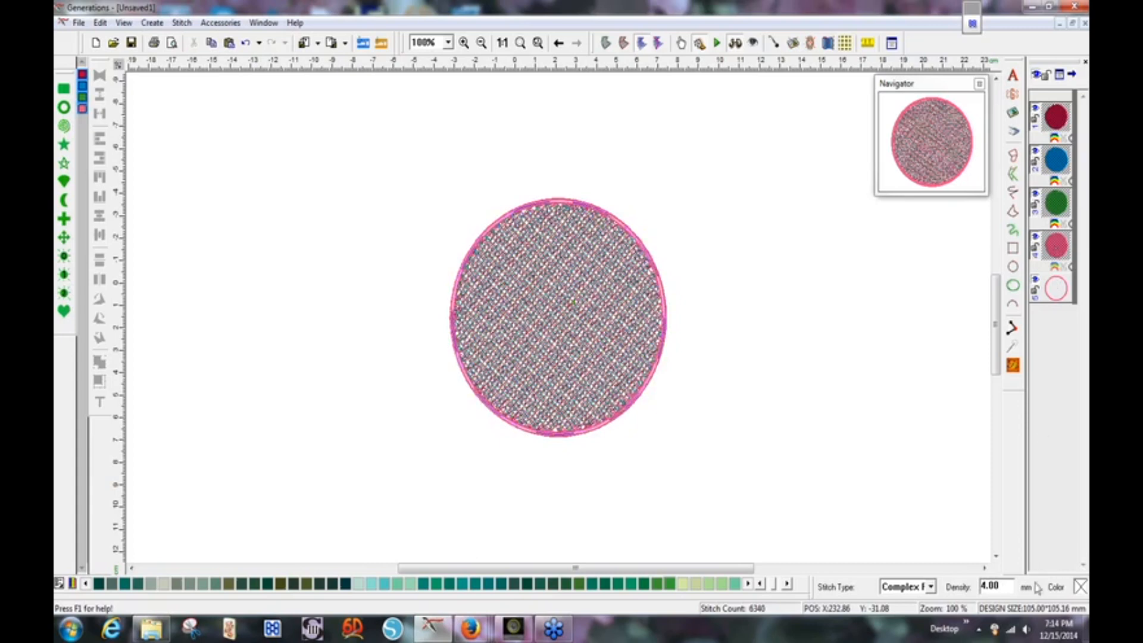
{"action": "left_click_drag", "start_coordinate": [1003, 587], "coordinate": [975, 587]}
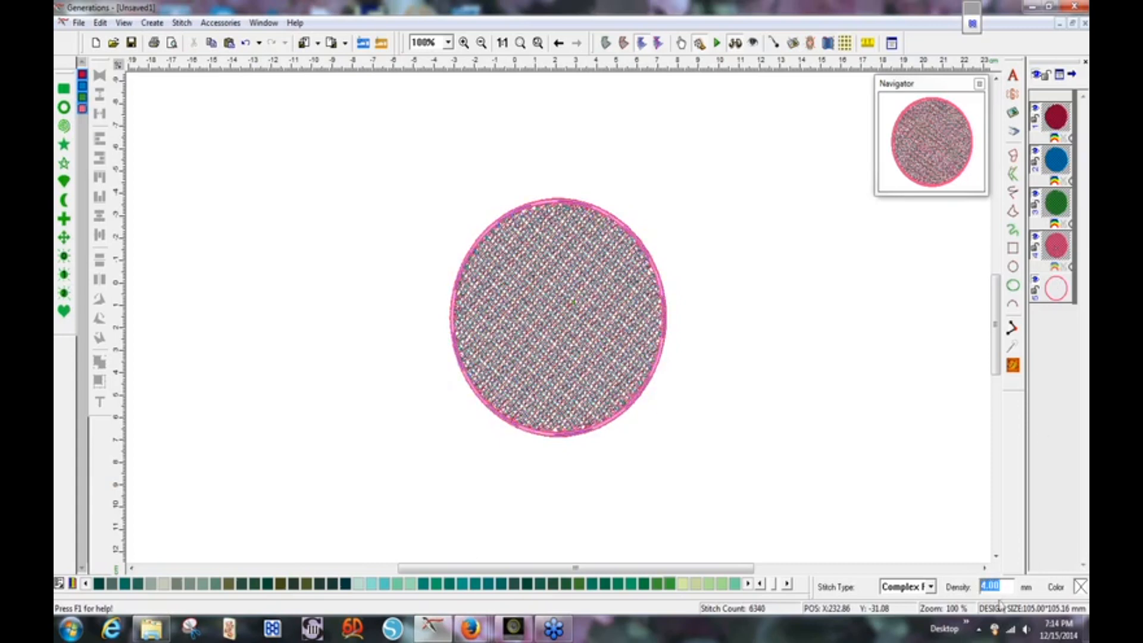
{"action": "type", "text": "5"}
{"action": "key", "text": "Return"}
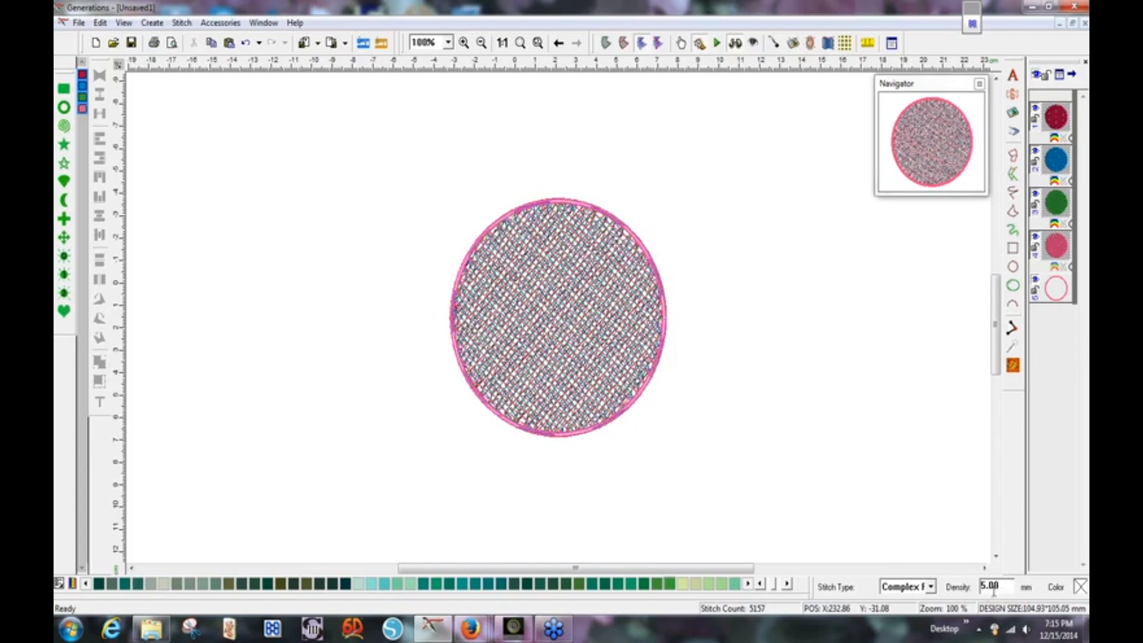
{"action": "left_click_drag", "start_coordinate": [404, 166], "coordinate": [720, 484]}
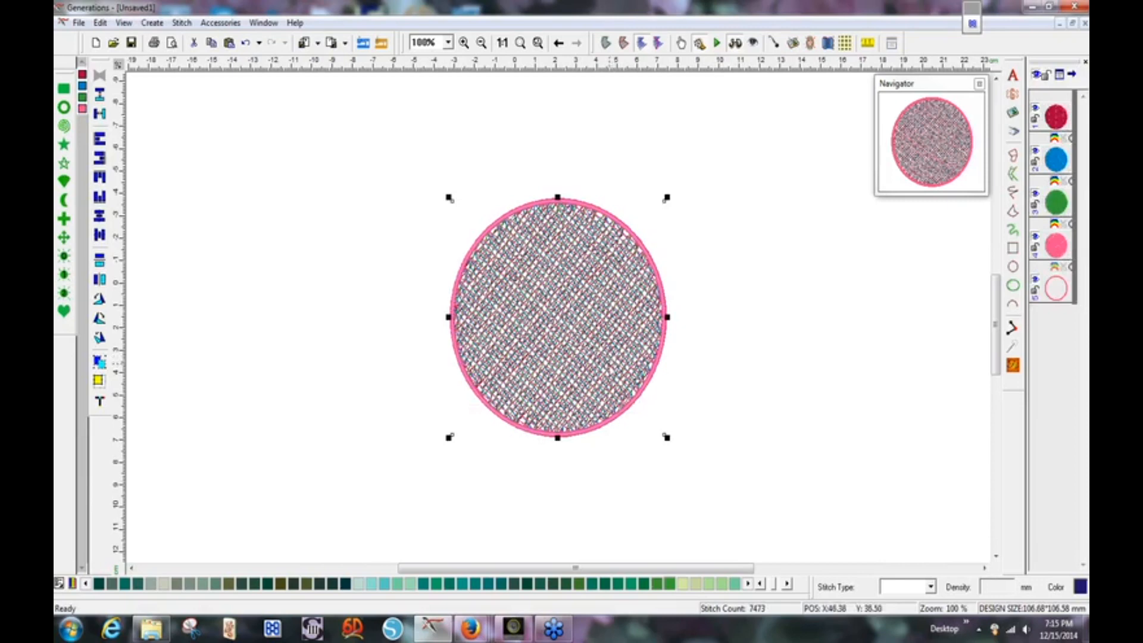
Delete the stitched circle and choose the se-08.gif coaster picture to insert.
{"action": "key", "text": "Delete"}
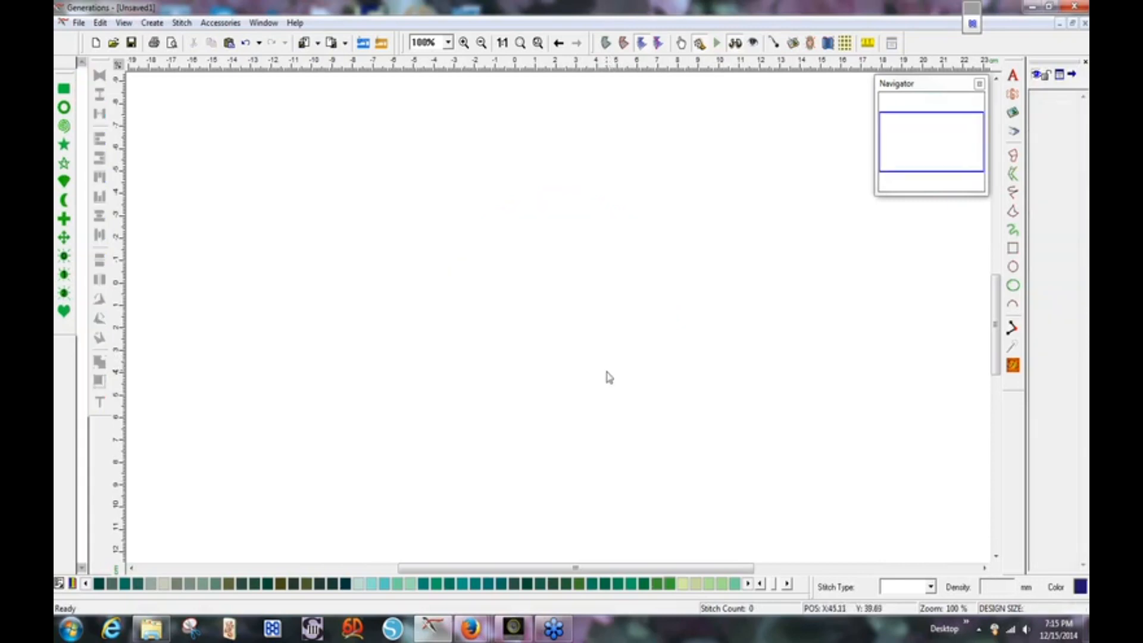
{"action": "left_click", "coordinate": [1013, 112]}
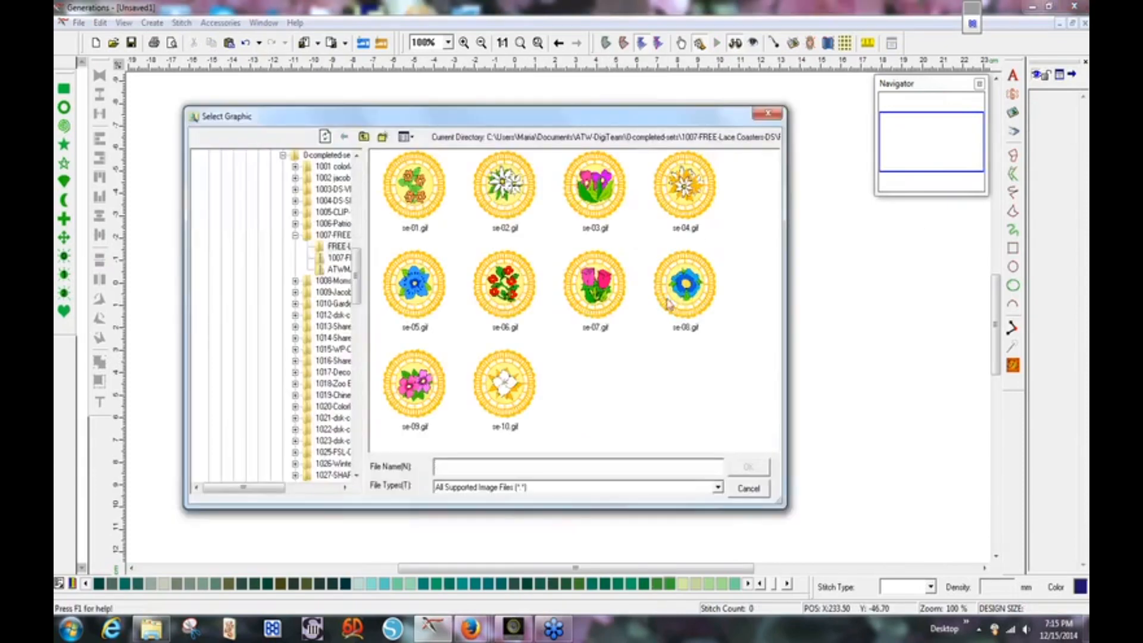
{"action": "left_click", "coordinate": [696, 295]}
{"action": "double_click", "coordinate": [691, 297]}
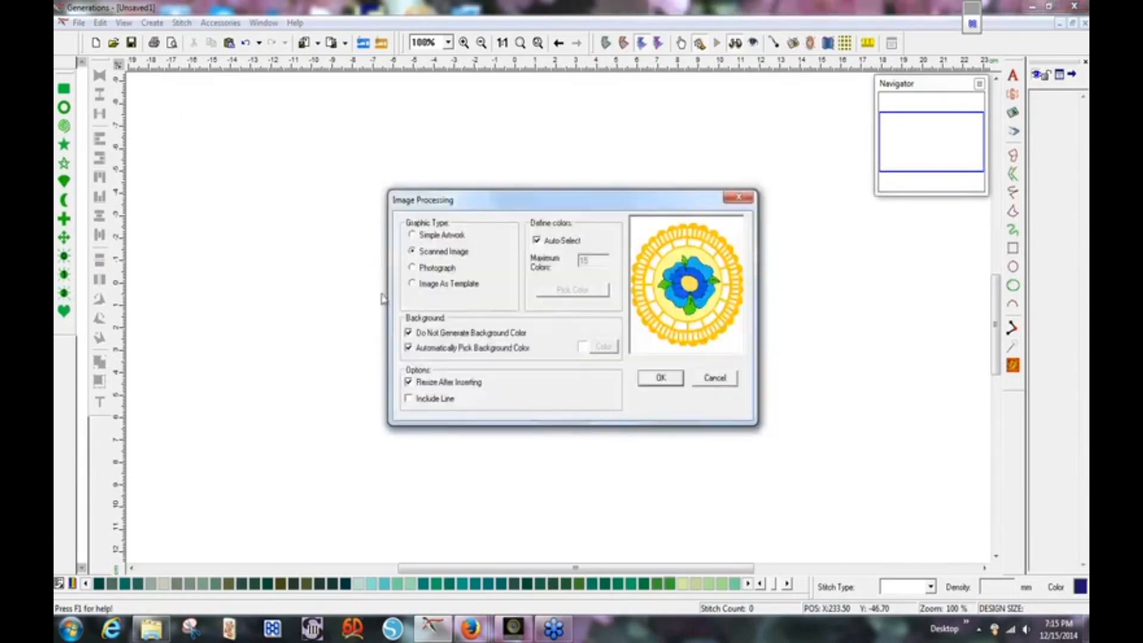
Bring se-08 in as a template only, resized to 95 mm wide.
{"action": "left_click", "coordinate": [413, 285]}
{"action": "left_click", "coordinate": [670, 375]}
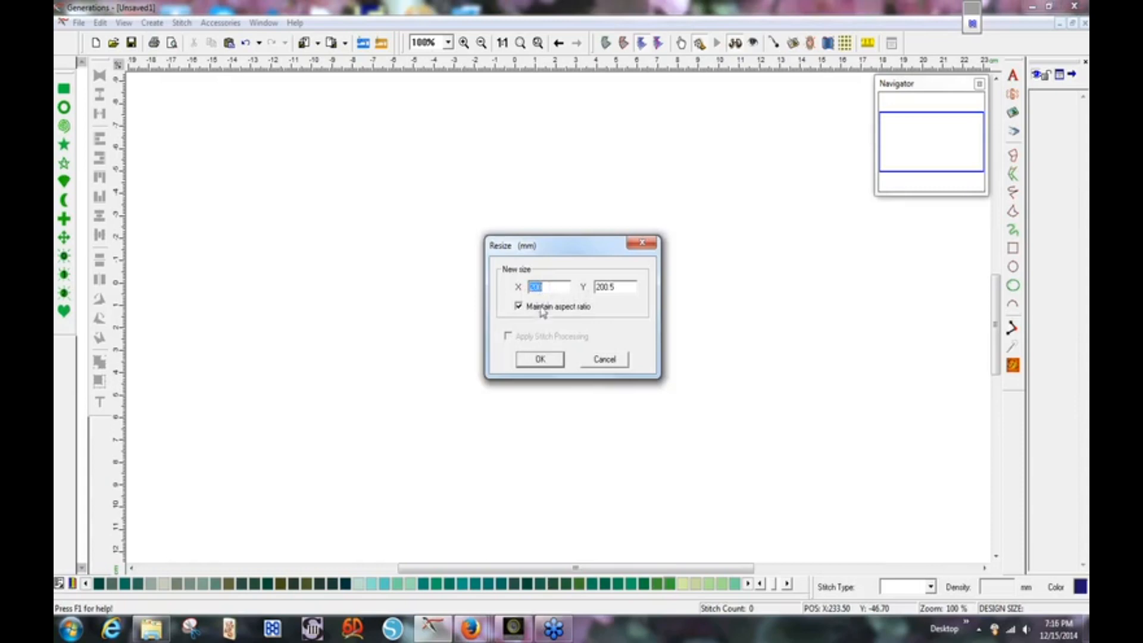
{"action": "type", "text": "9"}
{"action": "key", "text": "Return"}
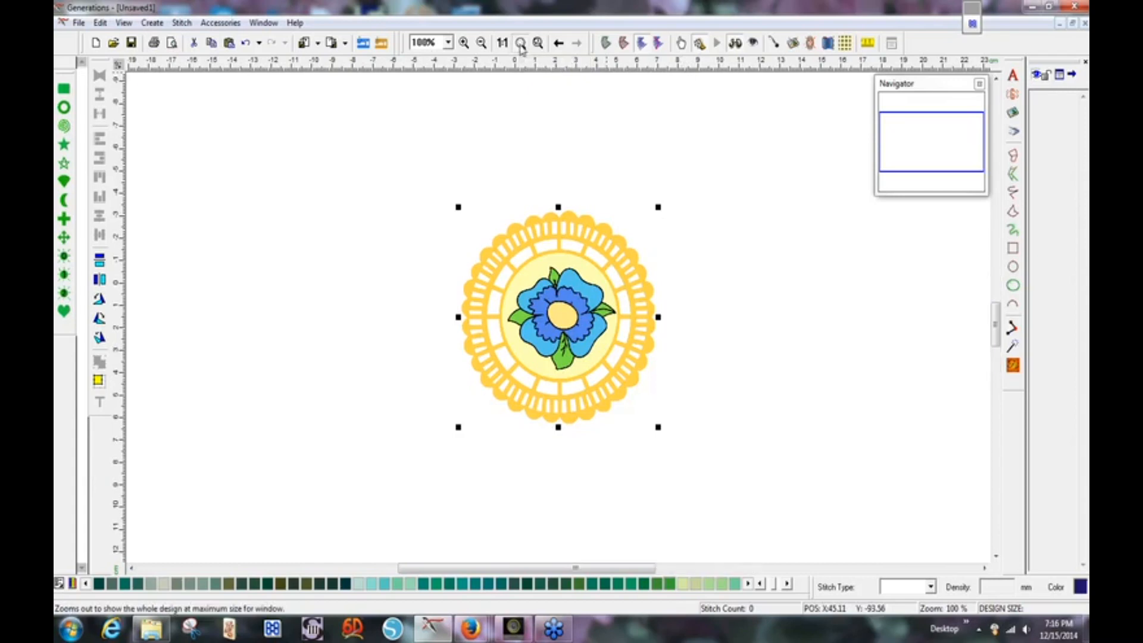
Zoom to fit the se-08 doily template, then deselect it.
{"action": "left_click", "coordinate": [520, 44]}
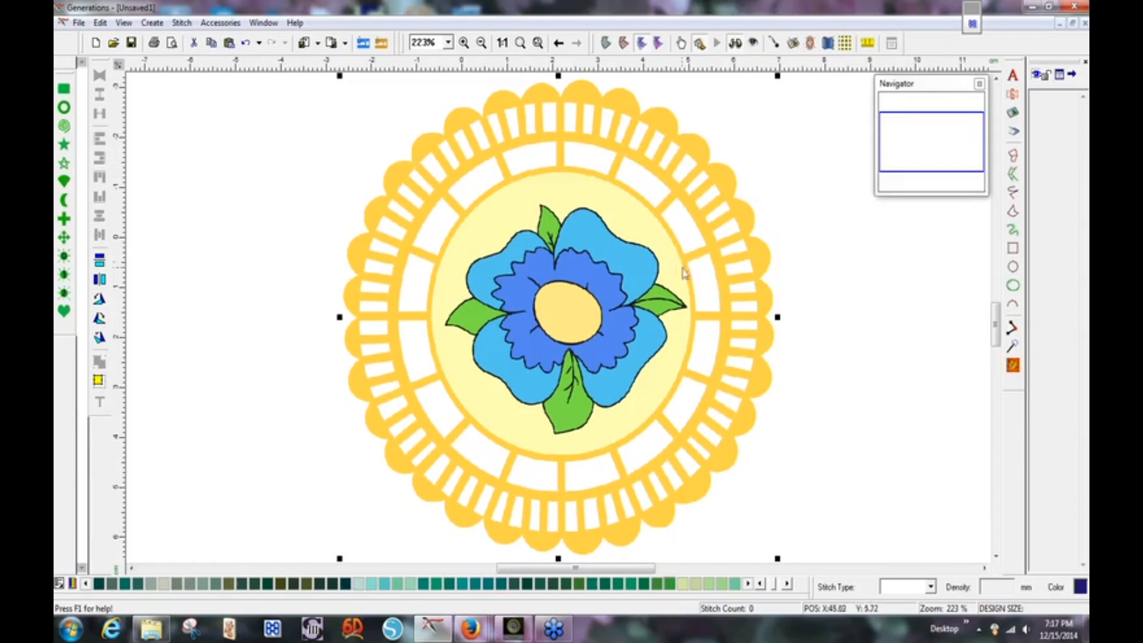
{"action": "left_click", "coordinate": [854, 267]}
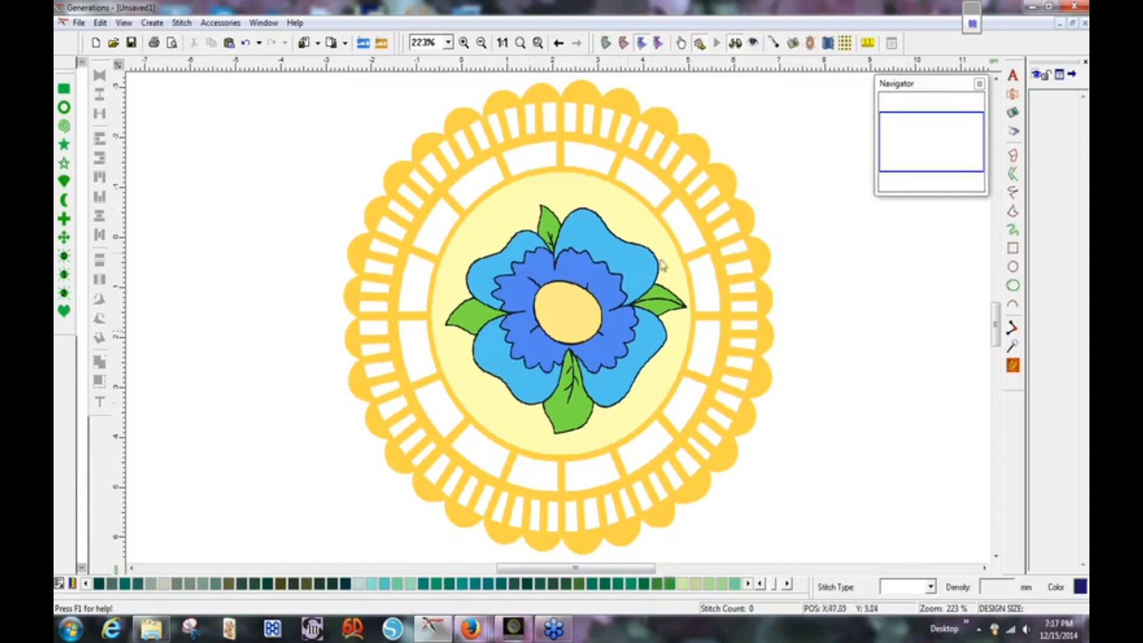
Draw a light green complex-fill circle over the template's inner ring.
{"action": "left_click", "coordinate": [1013, 268]}
{"action": "left_click_drag", "start_coordinate": [446, 172], "coordinate": [752, 456]}
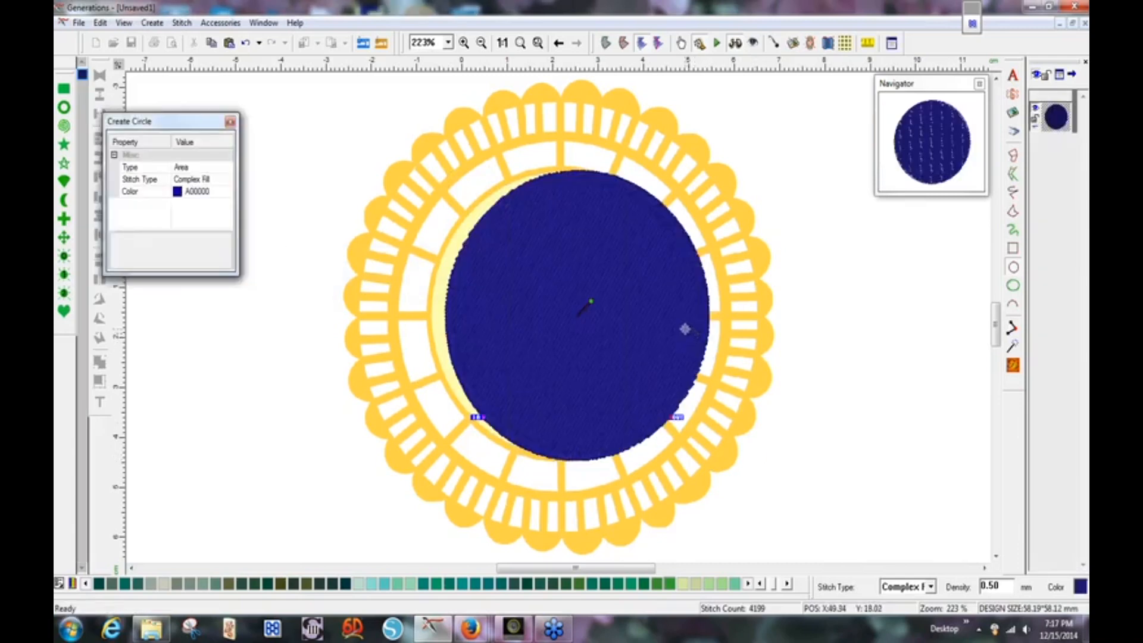
{"action": "key", "text": "Escape"}
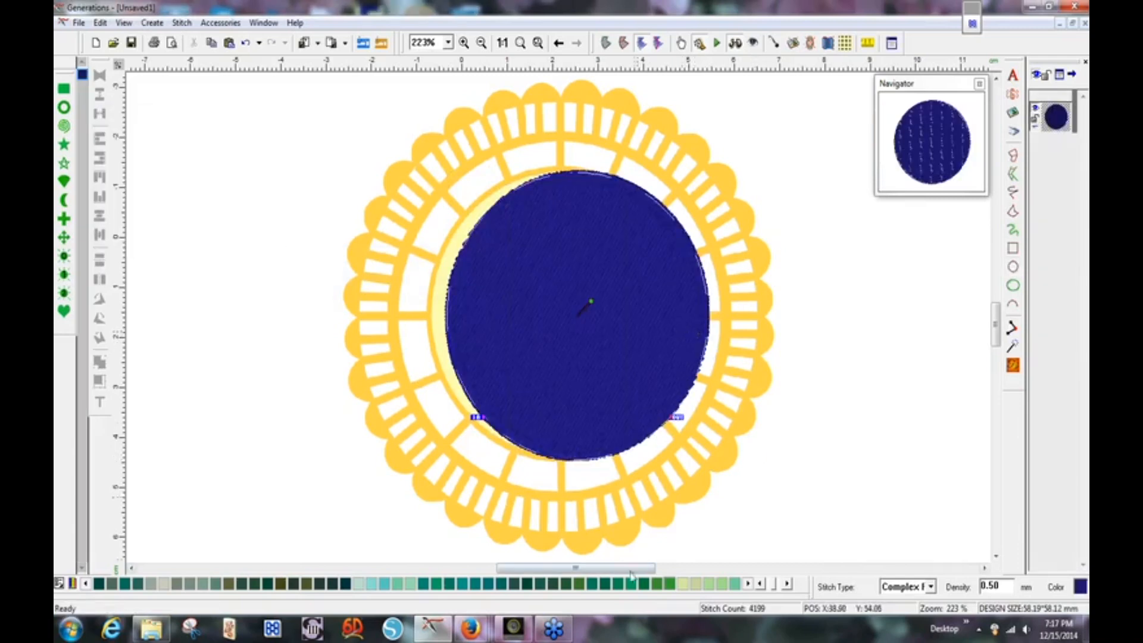
{"action": "left_click", "coordinate": [710, 587]}
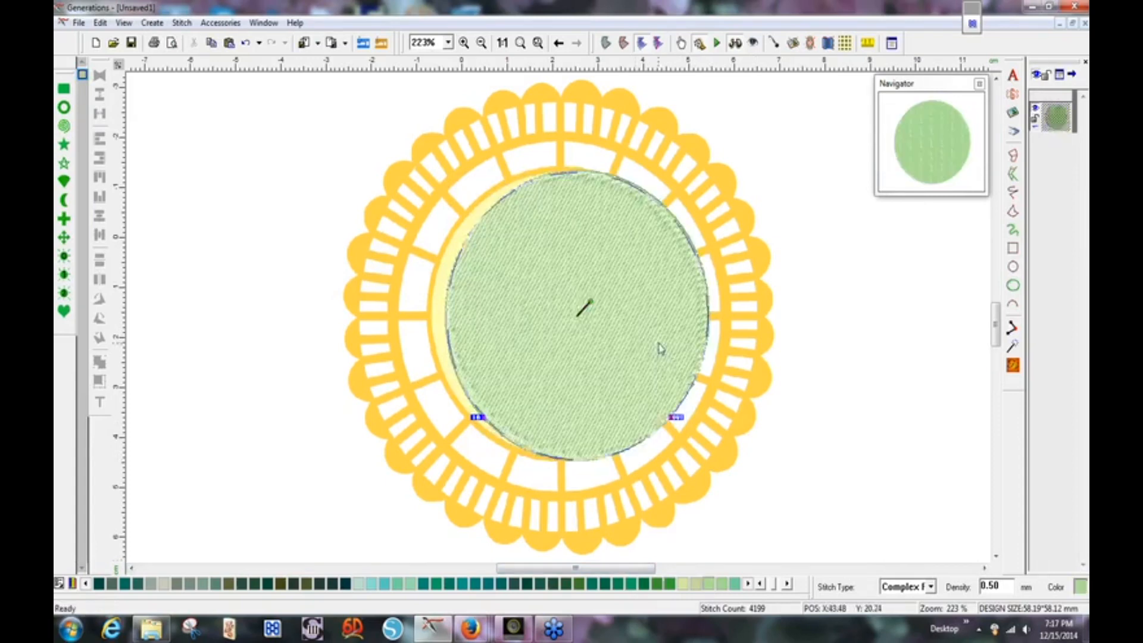
Turn off 3D view and move and resize the circle to fit the inner circle.
{"action": "left_click_drag", "start_coordinate": [640, 340], "coordinate": [644, 337]}
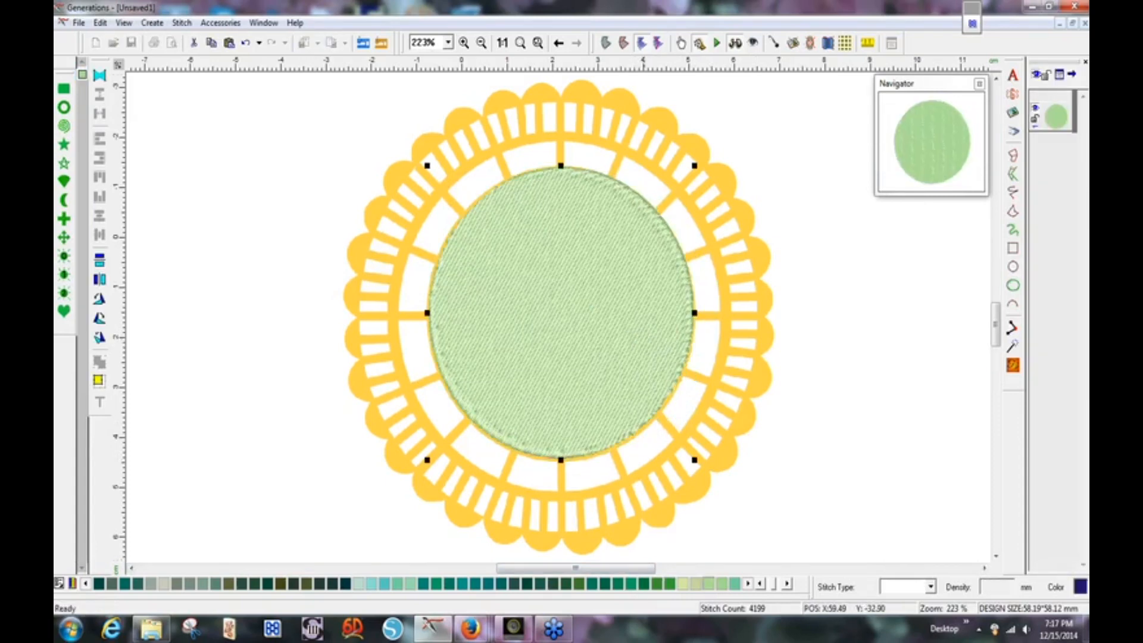
{"action": "left_click", "coordinate": [736, 44]}
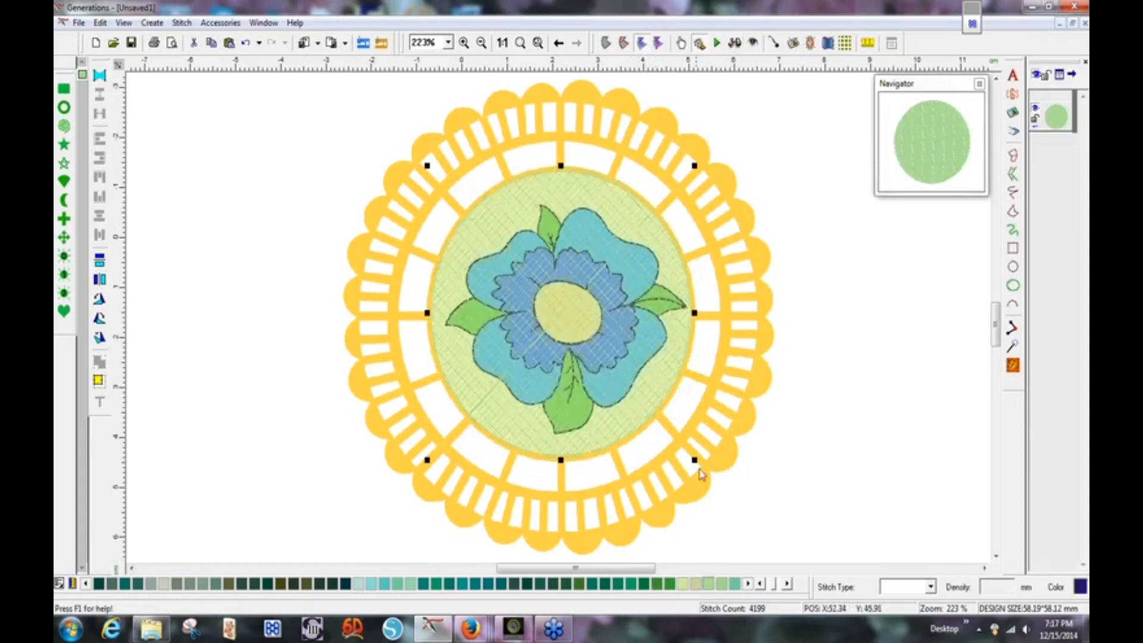
{"action": "left_click_drag", "start_coordinate": [695, 459], "coordinate": [697, 463]}
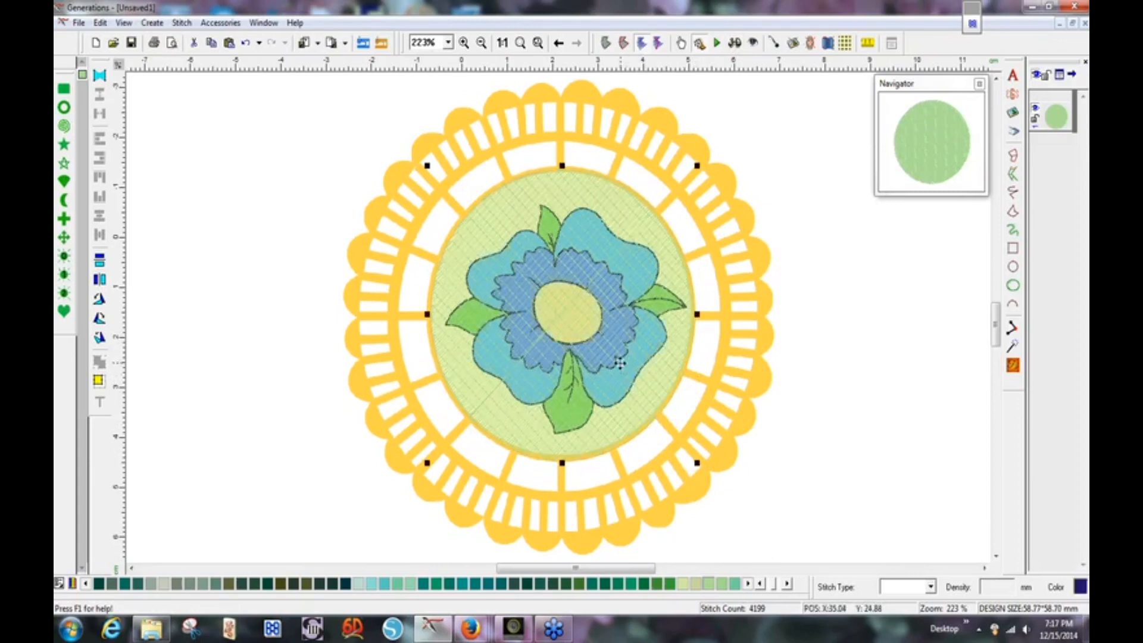
{"action": "left_click_drag", "start_coordinate": [619, 366], "coordinate": [619, 367]}
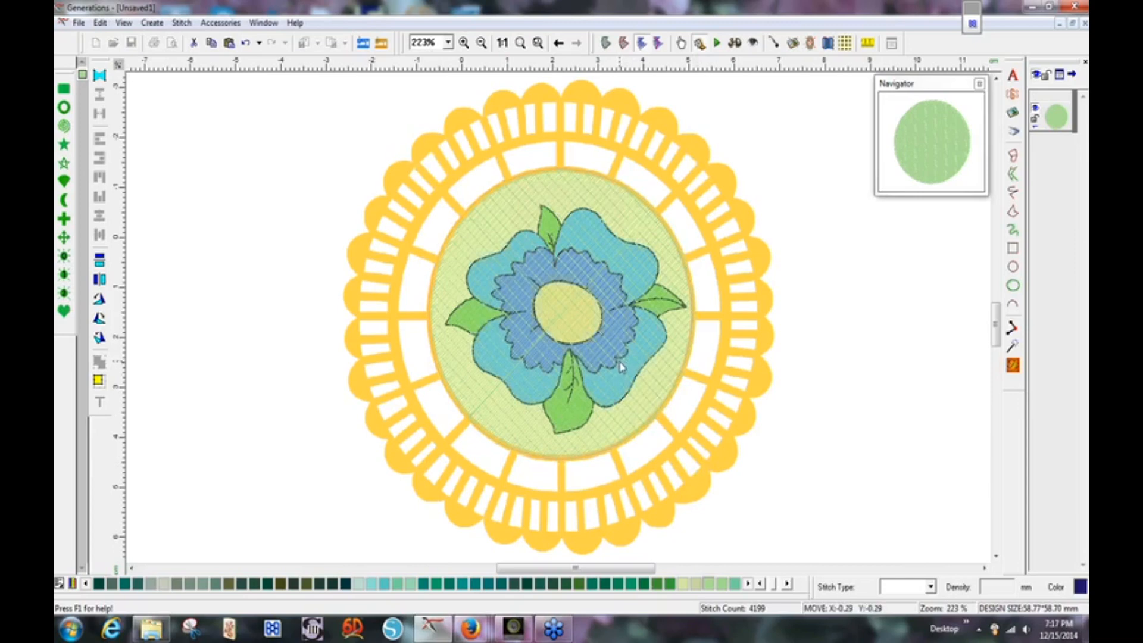
{"action": "left_click_drag", "start_coordinate": [620, 362], "coordinate": [621, 363]}
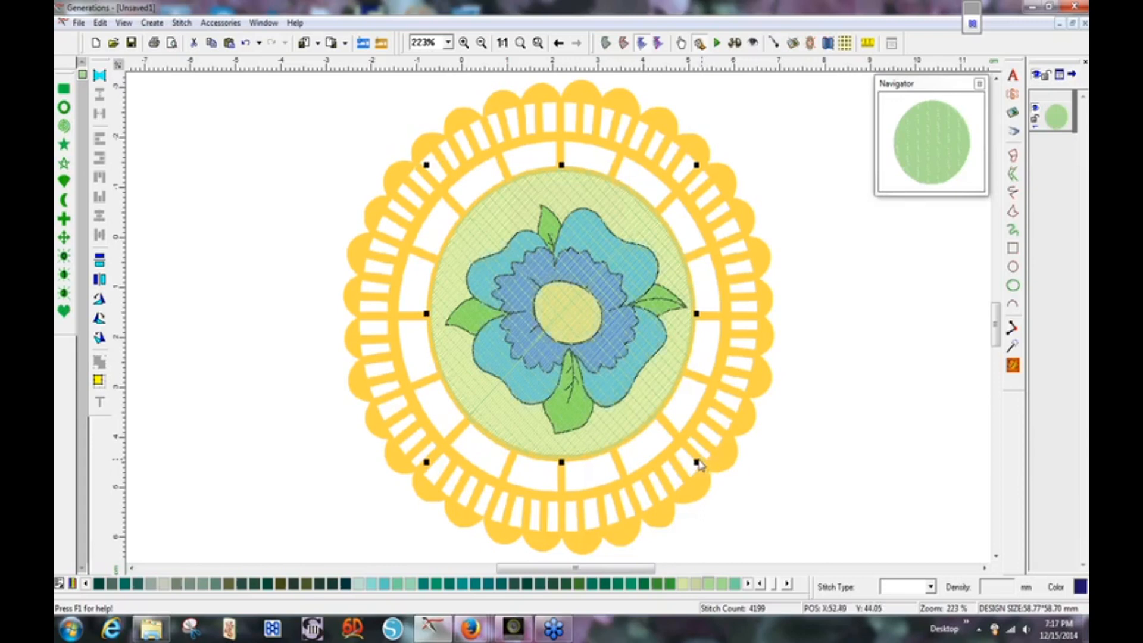
{"action": "left_click_drag", "start_coordinate": [697, 464], "coordinate": [698, 466]}
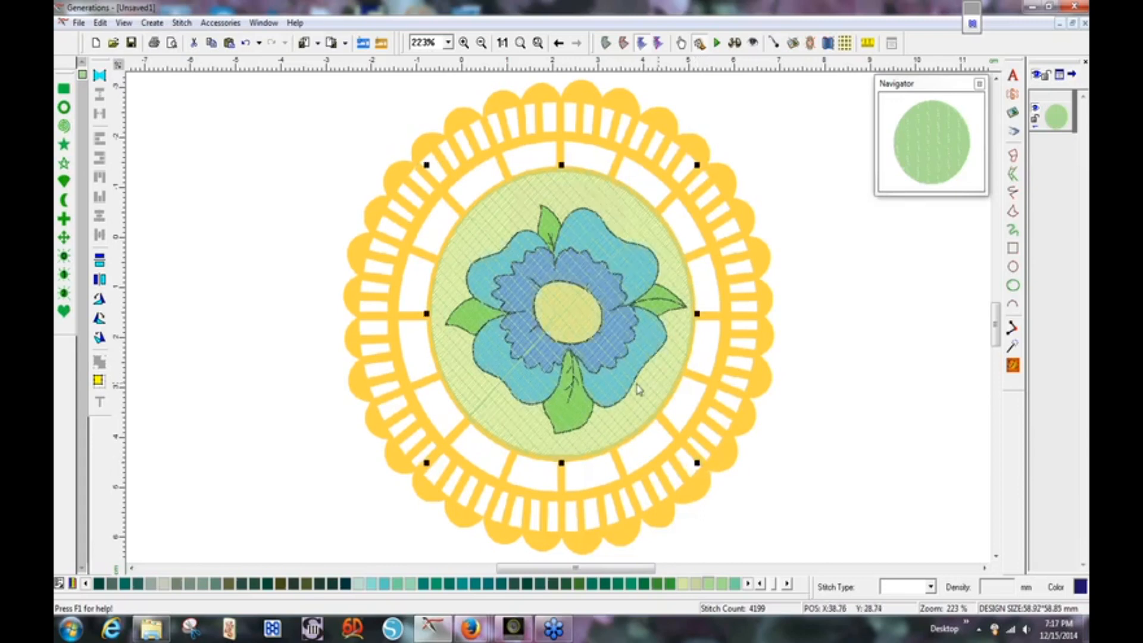
{"action": "left_click_drag", "start_coordinate": [636, 384], "coordinate": [634, 381]}
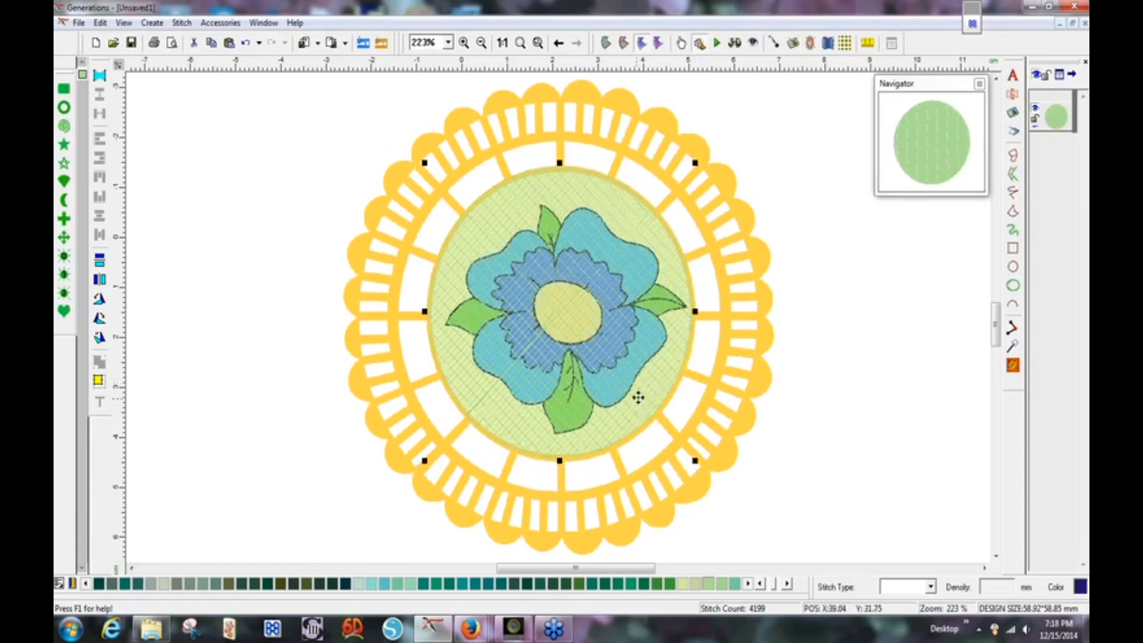
{"action": "left_click_drag", "start_coordinate": [637, 398], "coordinate": [655, 406]}
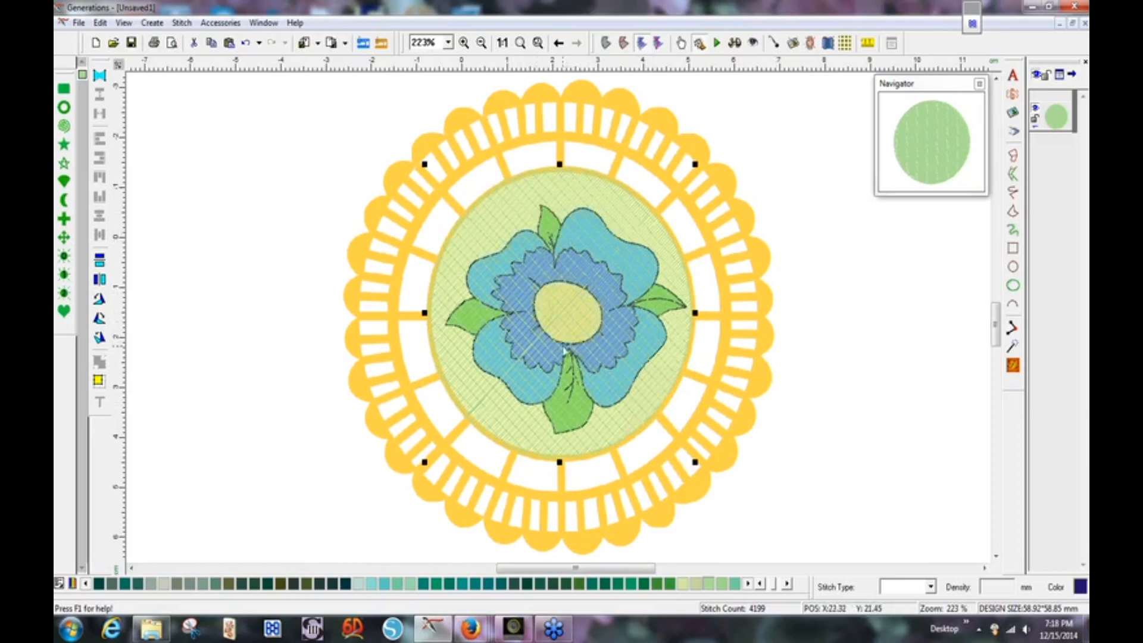
Disable underlay on the green circle and set its complex fill density to 3.50 mm.
{"action": "double_click", "coordinate": [561, 280]}
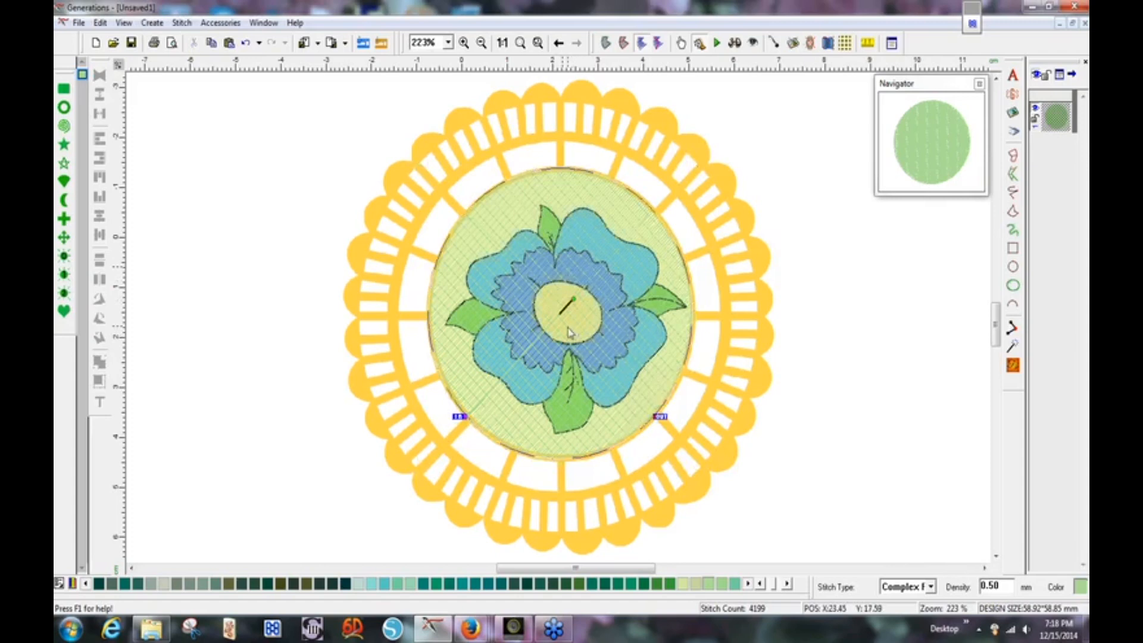
{"action": "double_click", "coordinate": [569, 332]}
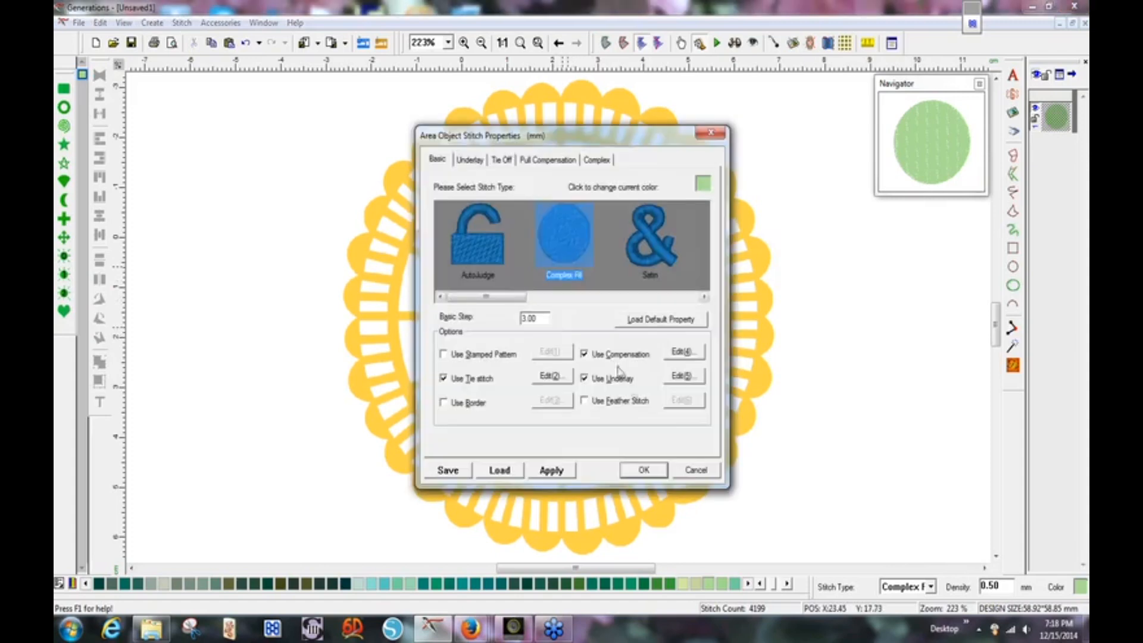
{"action": "left_click", "coordinate": [585, 379]}
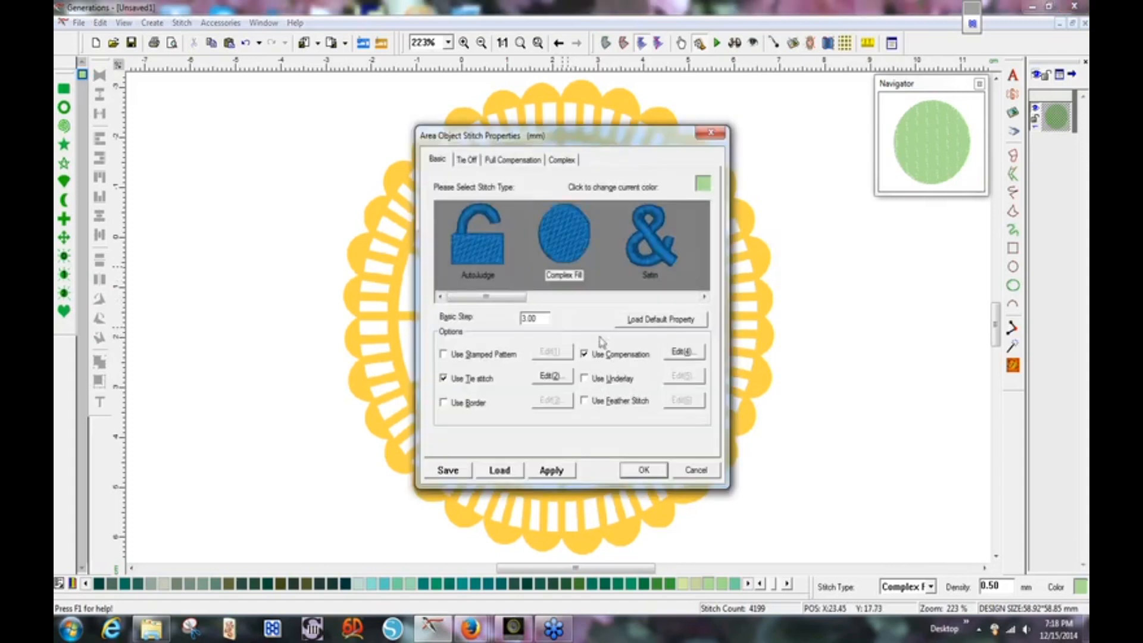
{"action": "left_click", "coordinate": [565, 162]}
{"action": "left_click_drag", "start_coordinate": [525, 224], "coordinate": [501, 225]}
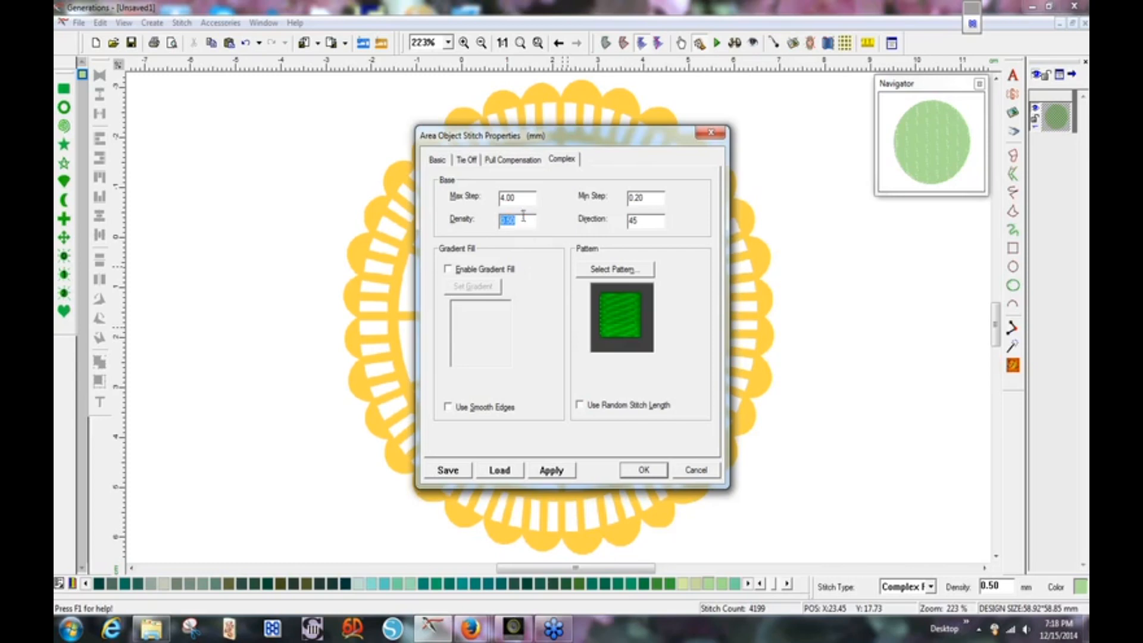
{"action": "type", "text": "3"}
{"action": "key", "text": "Return"}
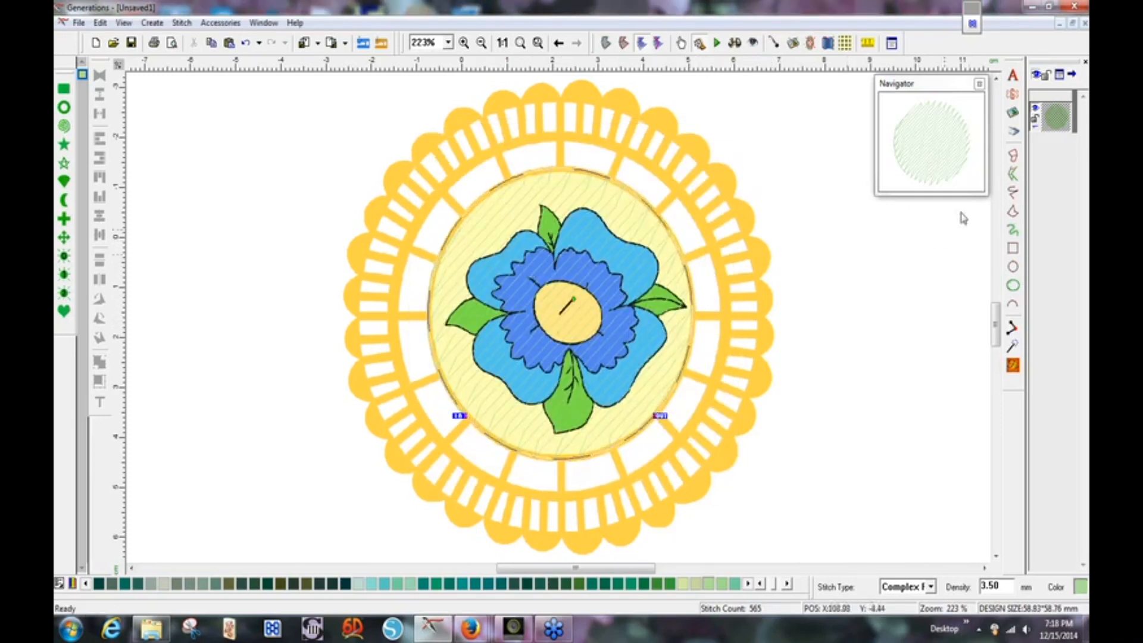
Rotate the green circle's stitch angle to nearly vertical and regenerate its 598 stitches.
{"action": "left_click_drag", "start_coordinate": [574, 299], "coordinate": [563, 292]}
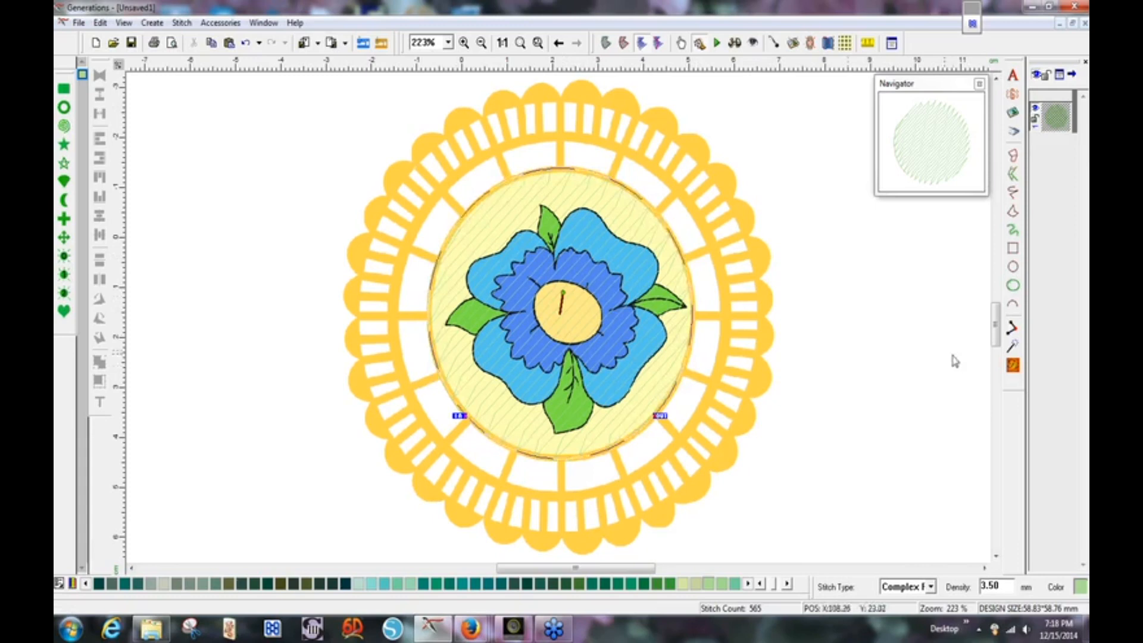
{"action": "left_click", "coordinate": [1014, 367]}
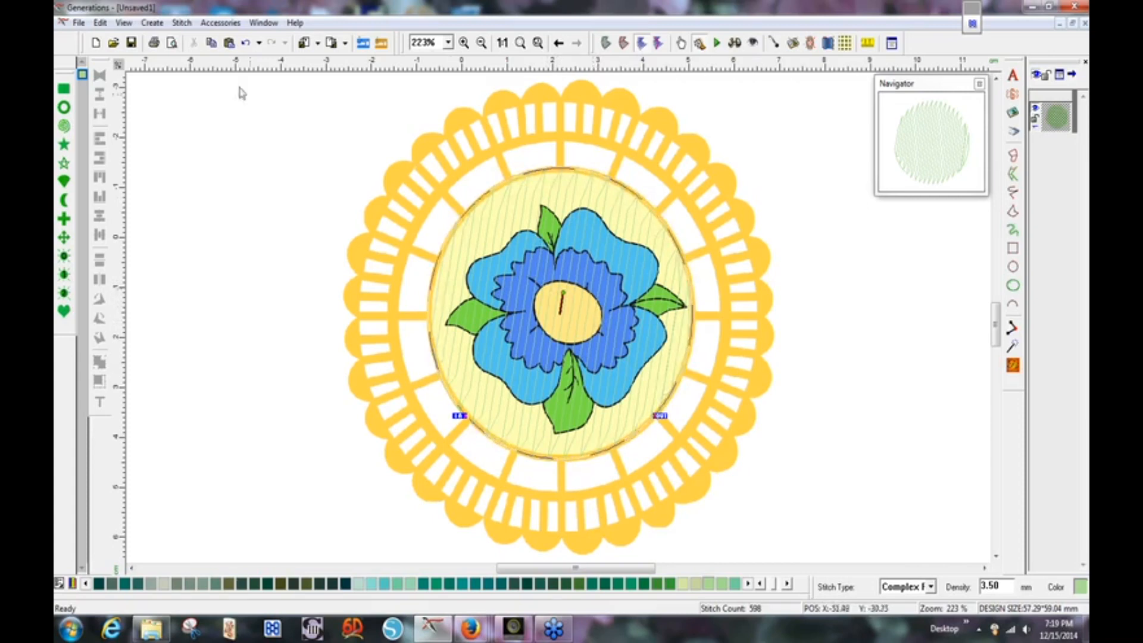
Paste a copy of the green circle, rotate its stitch angle and regenerate it.
{"action": "left_click", "coordinate": [229, 43]}
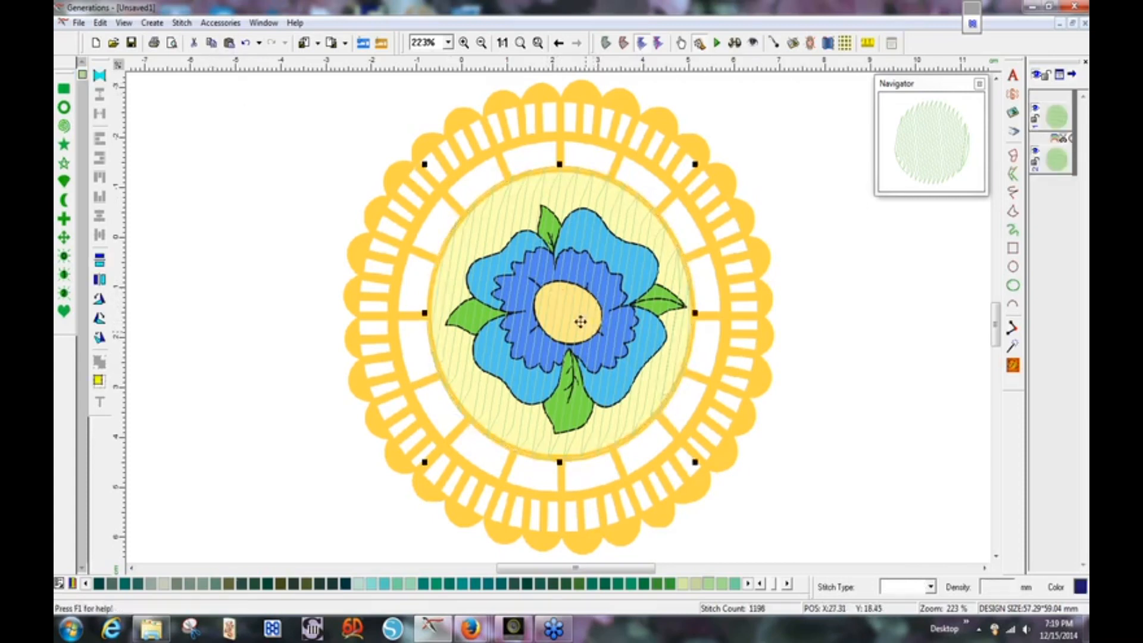
{"action": "left_click", "coordinate": [563, 301]}
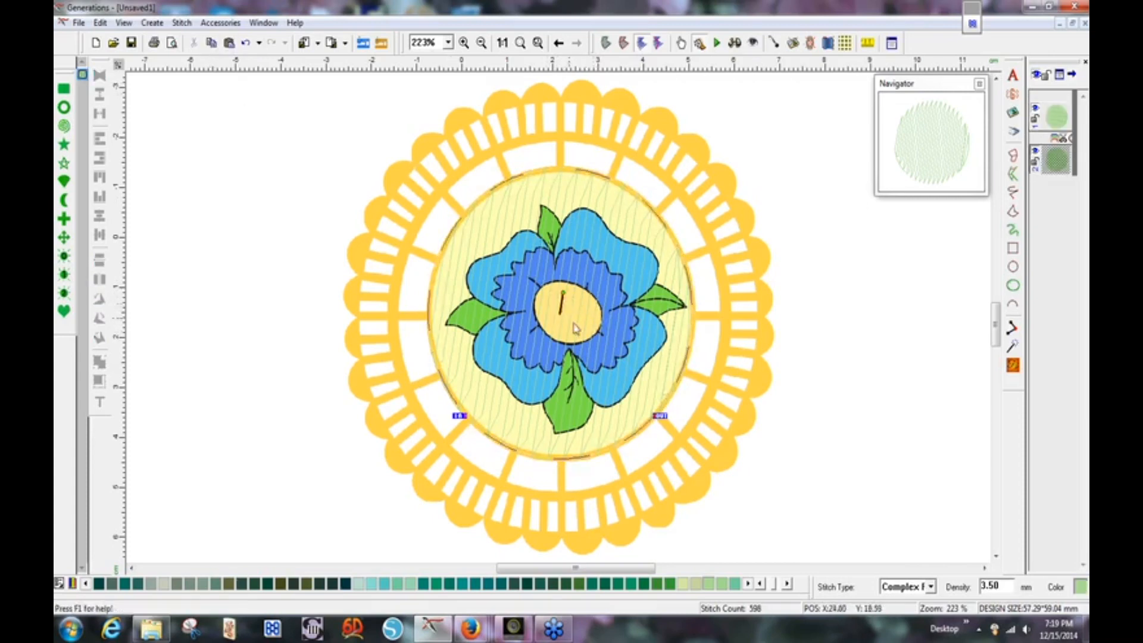
{"action": "left_click_drag", "start_coordinate": [564, 292], "coordinate": [577, 321]}
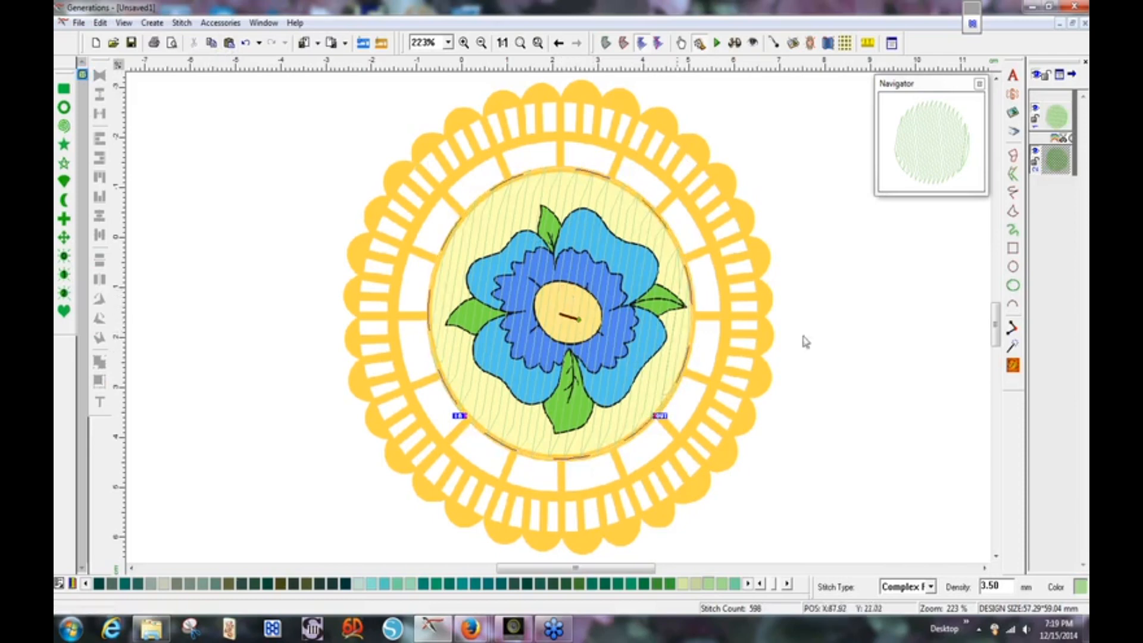
{"action": "left_click", "coordinate": [1013, 365]}
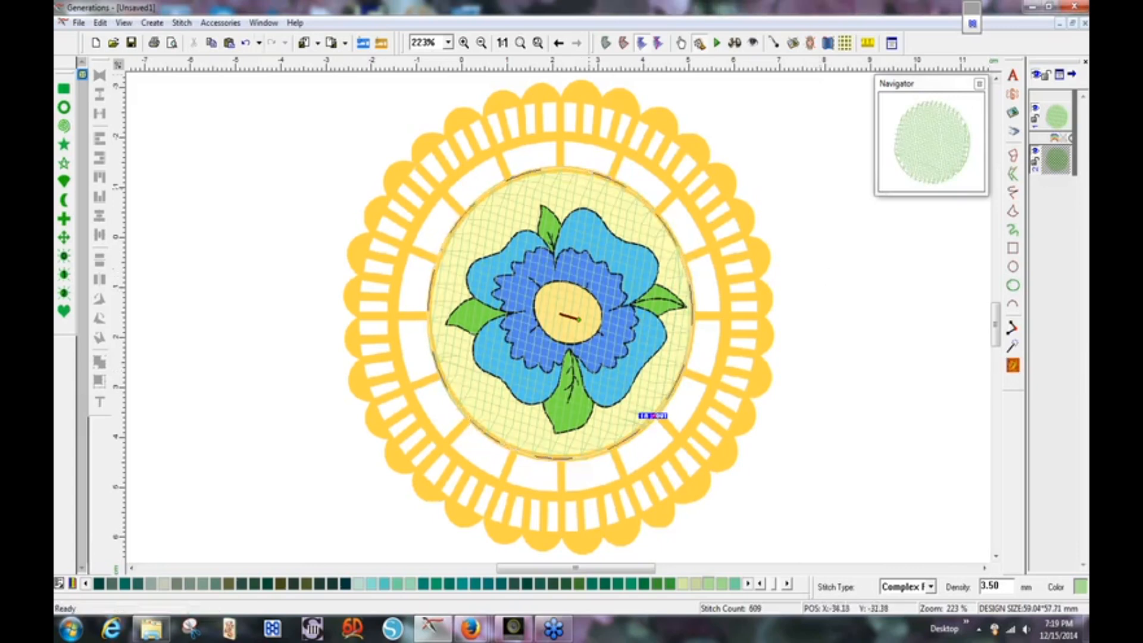
Add a third circle copy with its stitch angle at 41° and regenerate.
{"action": "left_click", "coordinate": [211, 44]}
{"action": "left_click", "coordinate": [229, 43]}
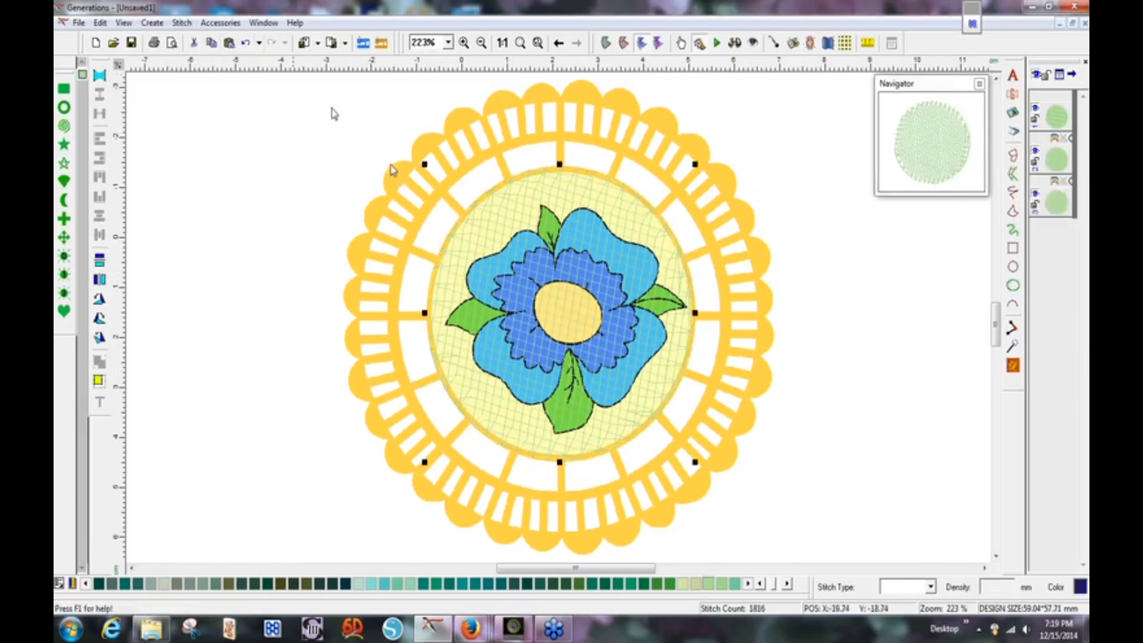
{"action": "left_click", "coordinate": [560, 299]}
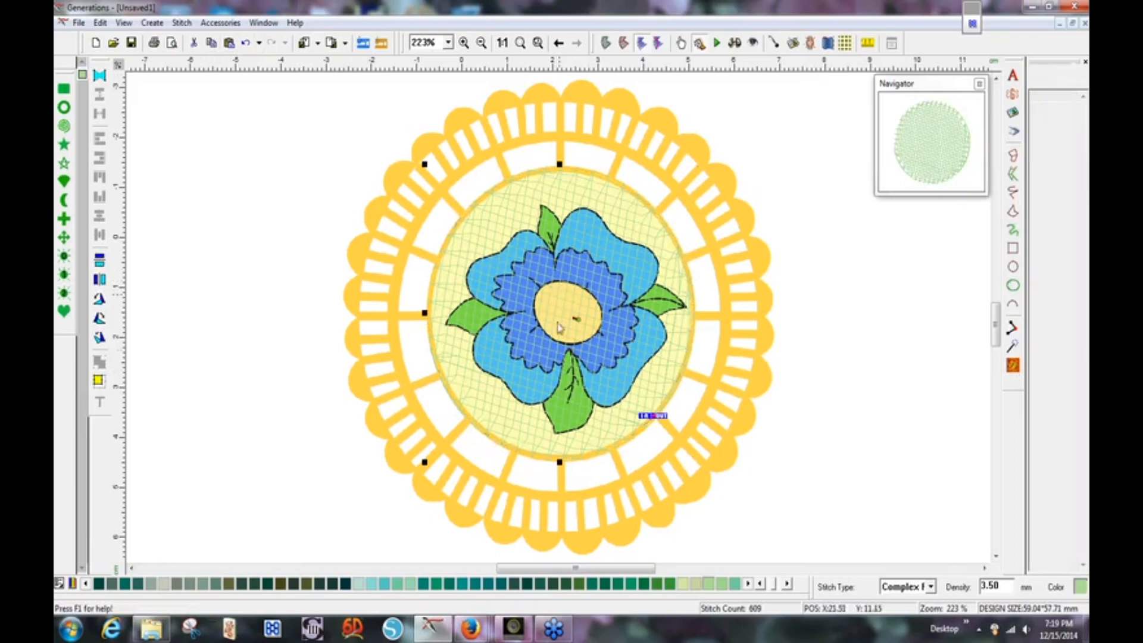
{"action": "left_click_drag", "start_coordinate": [579, 319], "coordinate": [575, 301]}
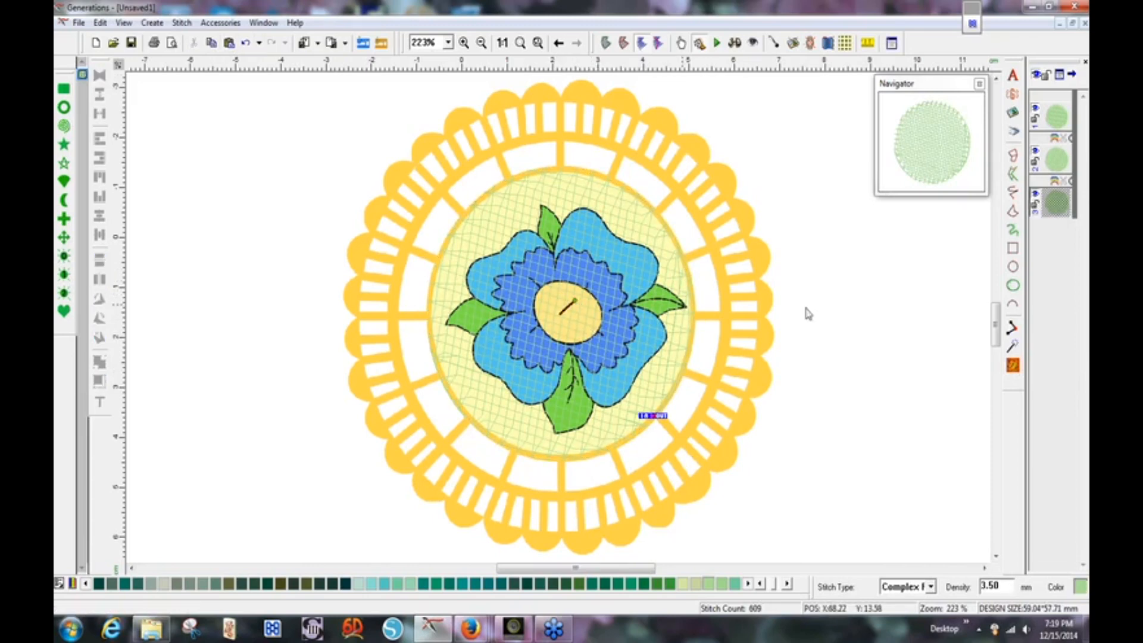
{"action": "left_click", "coordinate": [1016, 367]}
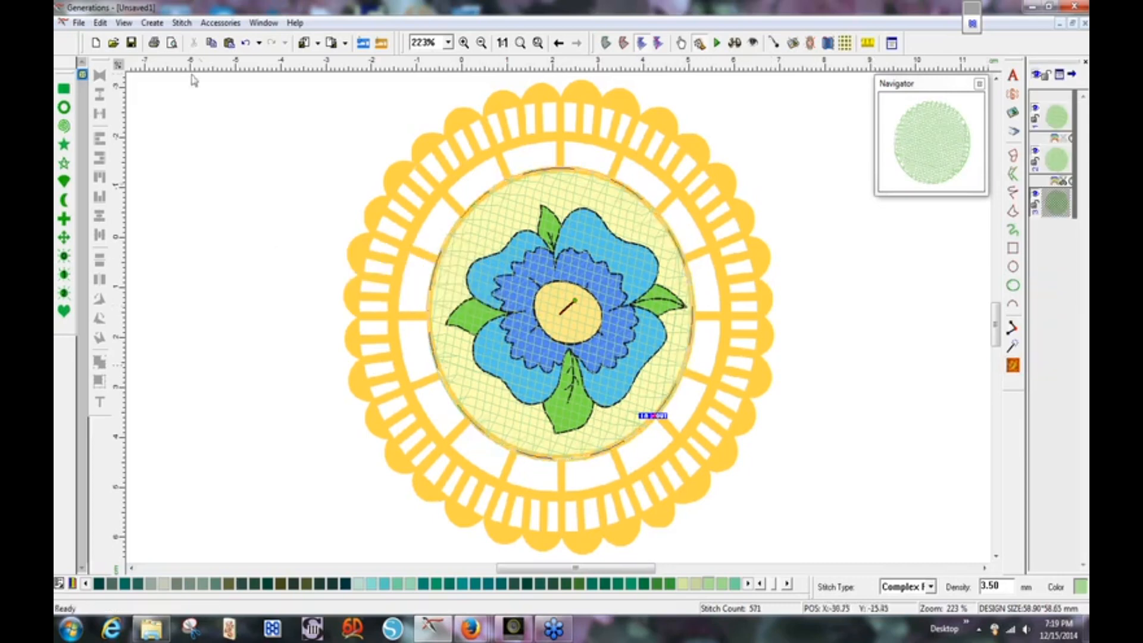
Add a fourth circle layer angled at 329°, regenerate it, and deselect to view the lattice.
{"action": "left_click", "coordinate": [212, 44]}
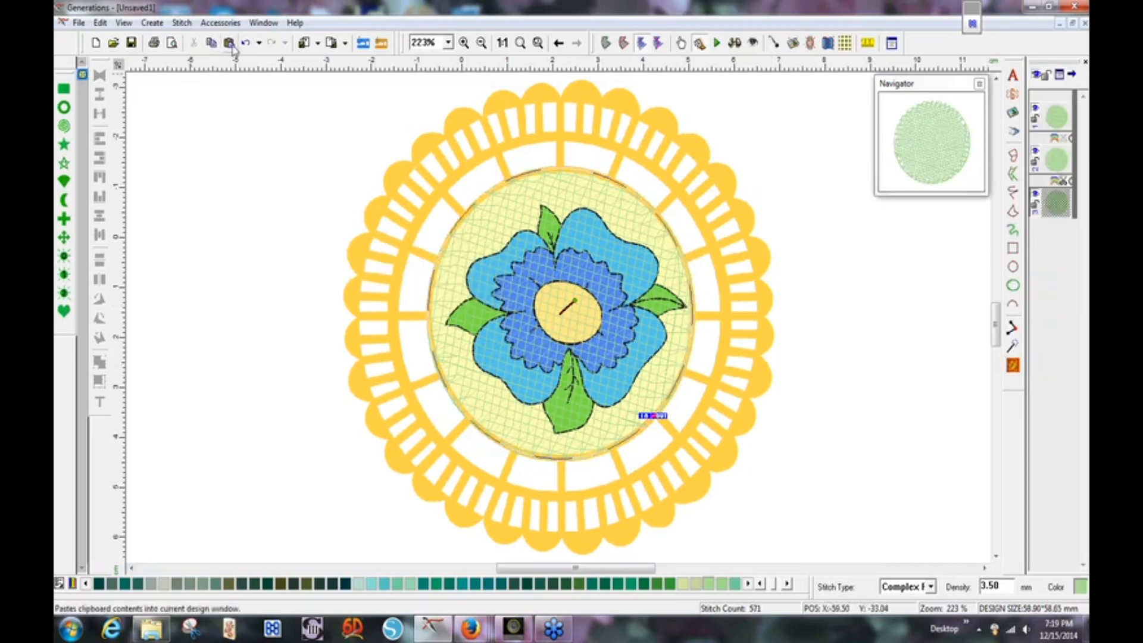
{"action": "left_click", "coordinate": [229, 44]}
{"action": "left_click", "coordinate": [568, 316]}
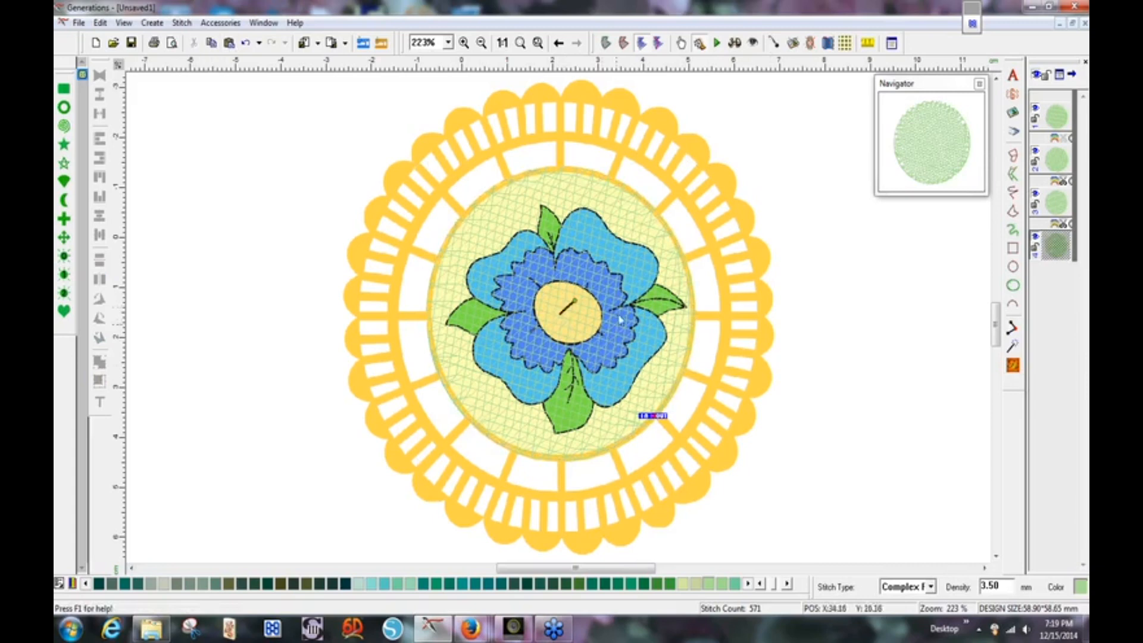
{"action": "left_click_drag", "start_coordinate": [573, 302], "coordinate": [576, 327]}
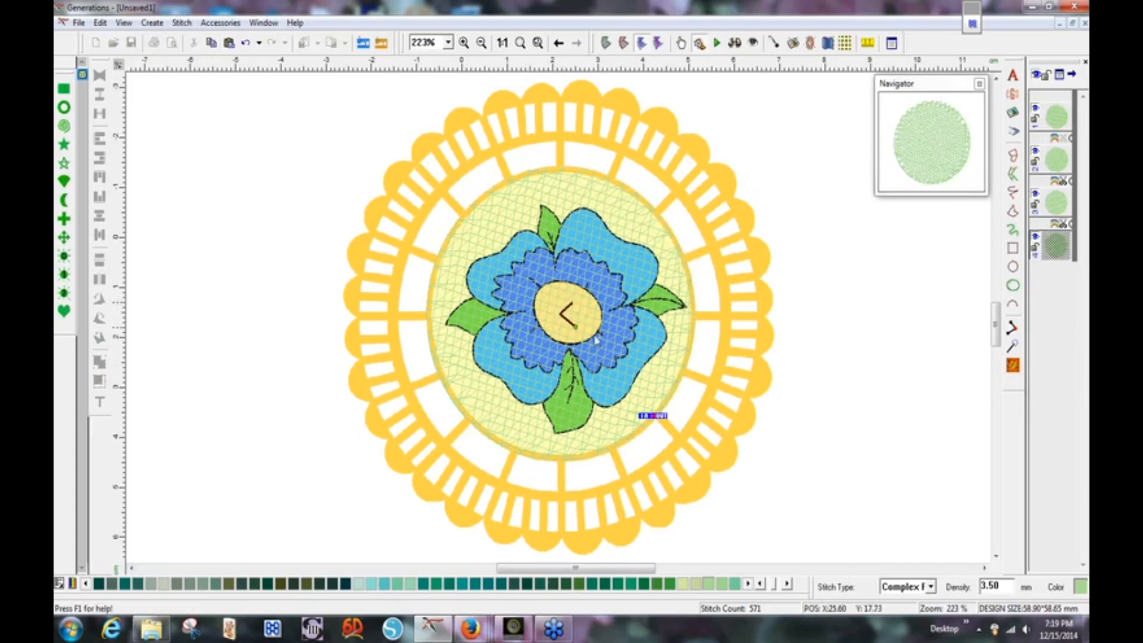
{"action": "left_click", "coordinate": [1013, 365]}
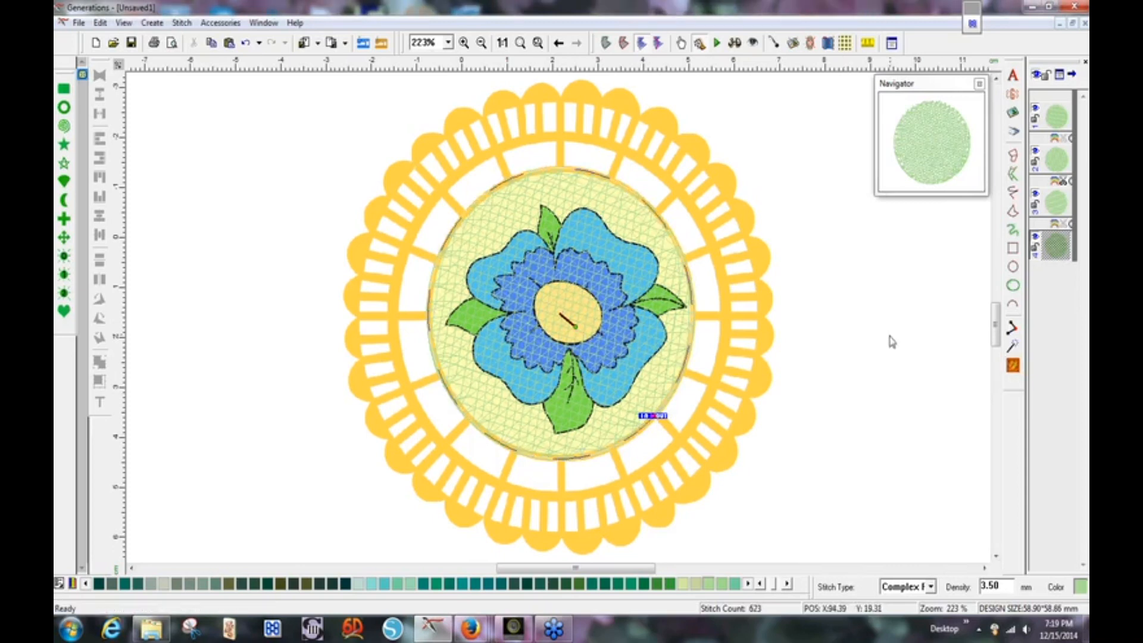
{"action": "left_click", "coordinate": [893, 342]}
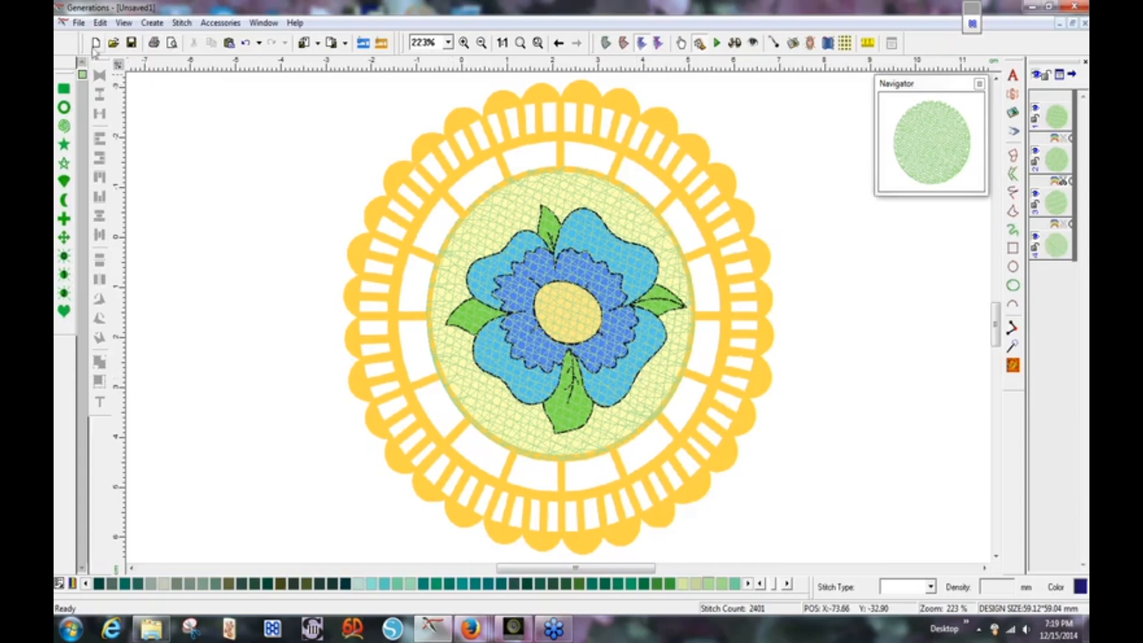
Save the coaster design under the new name web-coast.gen.
{"action": "left_click", "coordinate": [79, 24]}
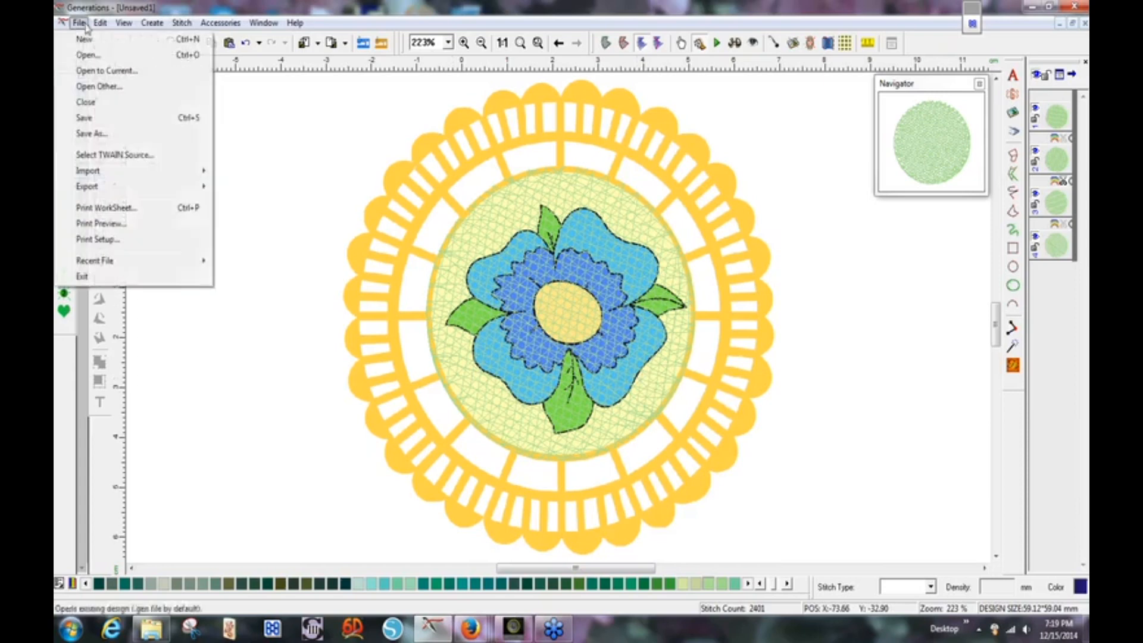
{"action": "left_click", "coordinate": [119, 133]}
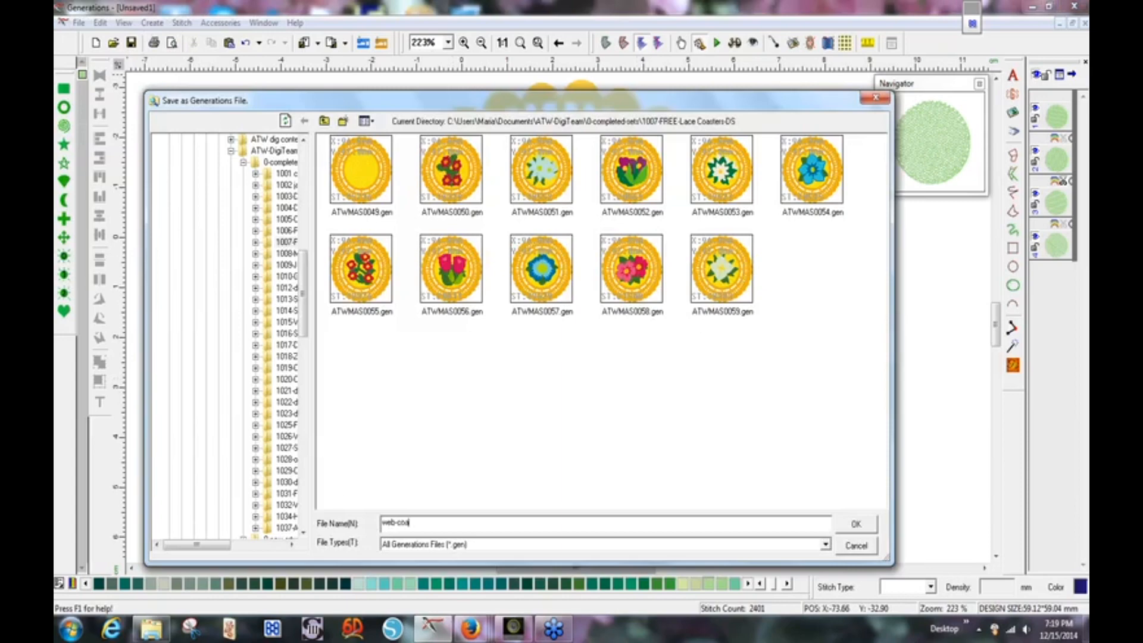
{"action": "type", "text": "web-coast"}
{"action": "key", "text": "Return"}
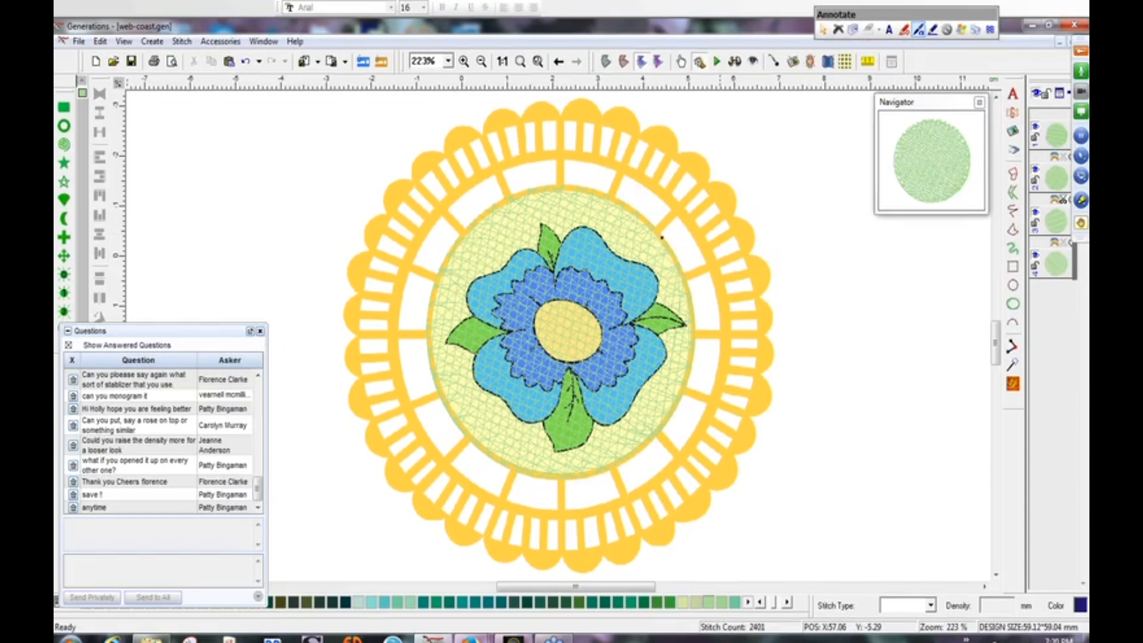
{"action": "left_click_drag", "start_coordinate": [677, 265], "coordinate": [690, 298]}
{"action": "mouse_move", "coordinate": [696, 246]}
{"action": "left_mouse_down"}
{"action": "mouse_move", "coordinate": [704, 238]}
{"action": "mouse_move", "coordinate": [729, 311]}
{"action": "left_mouse_up"}
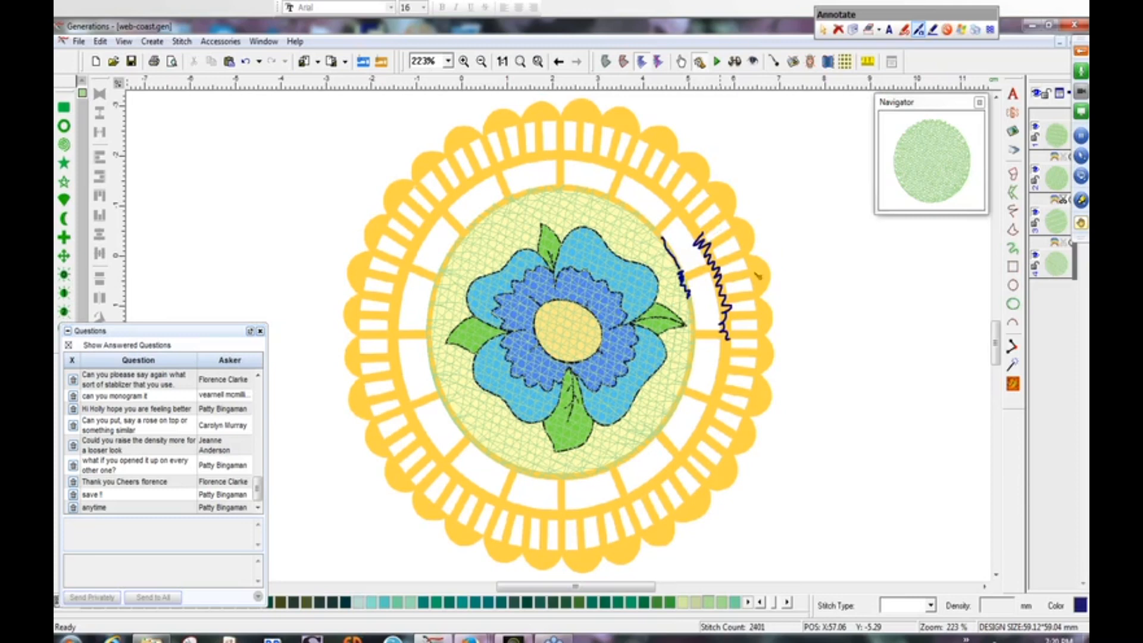
{"action": "left_click_drag", "start_coordinate": [761, 266], "coordinate": [768, 280]}
{"action": "left_click_drag", "start_coordinate": [691, 276], "coordinate": [706, 269]}
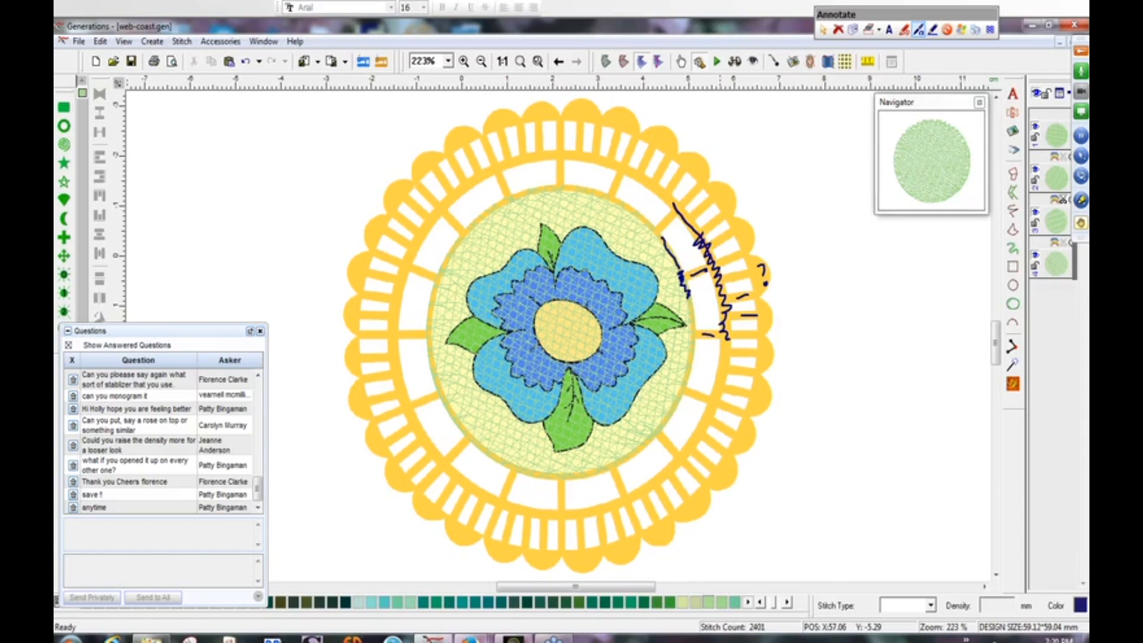
{"action": "mouse_move", "coordinate": [714, 263]}
{"action": "left_mouse_down"}
{"action": "mouse_move", "coordinate": [726, 326]}
{"action": "mouse_move", "coordinate": [709, 424]}
{"action": "mouse_move", "coordinate": [652, 485]}
{"action": "left_mouse_up"}
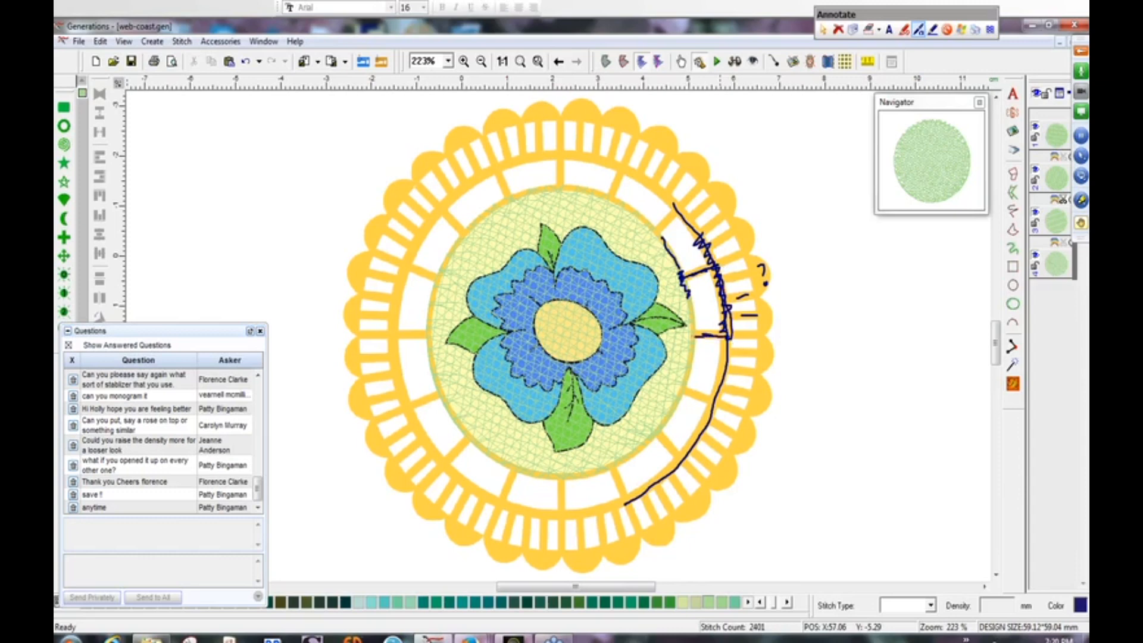
{"action": "mouse_move", "coordinate": [692, 335]}
{"action": "left_mouse_down"}
{"action": "mouse_move", "coordinate": [682, 390]}
{"action": "mouse_move", "coordinate": [695, 394]}
{"action": "left_mouse_up"}
{"action": "left_click_drag", "start_coordinate": [682, 458], "coordinate": [657, 431]}
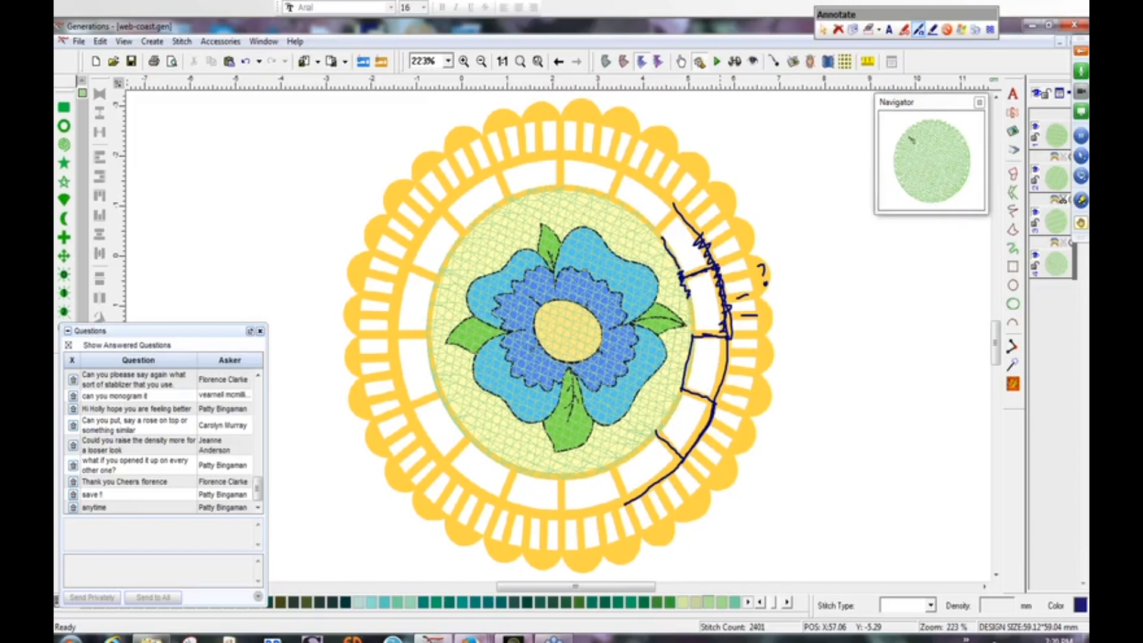
{"action": "left_click", "coordinate": [961, 30]}
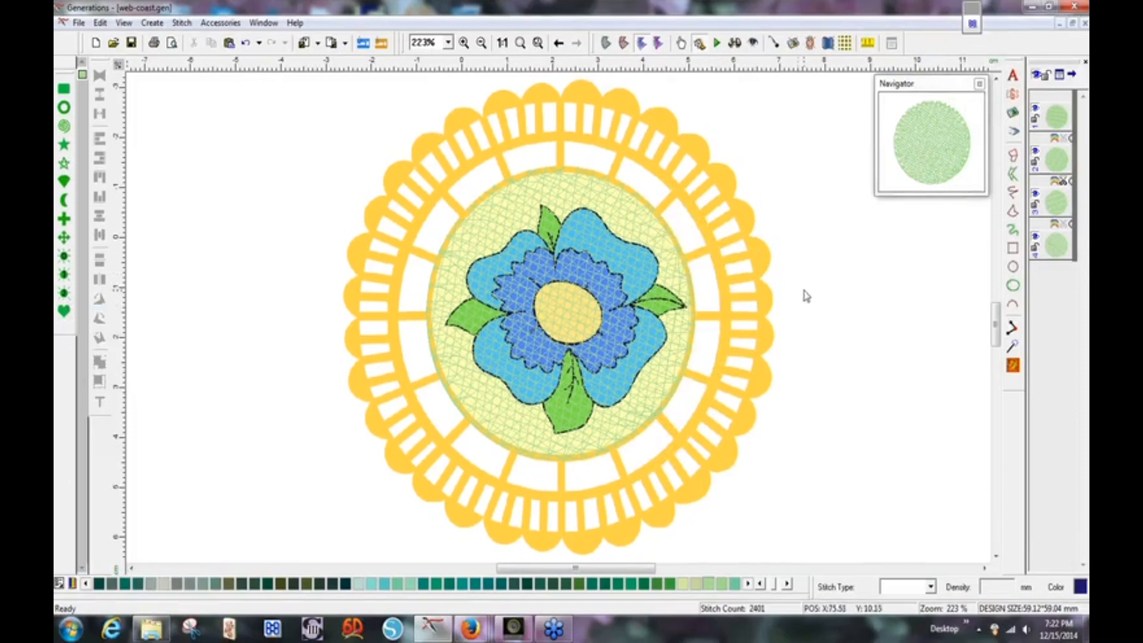
Shift the top fill circle's OUT point slightly along its edge and regenerate its stitches.
{"action": "left_click", "coordinate": [1057, 253]}
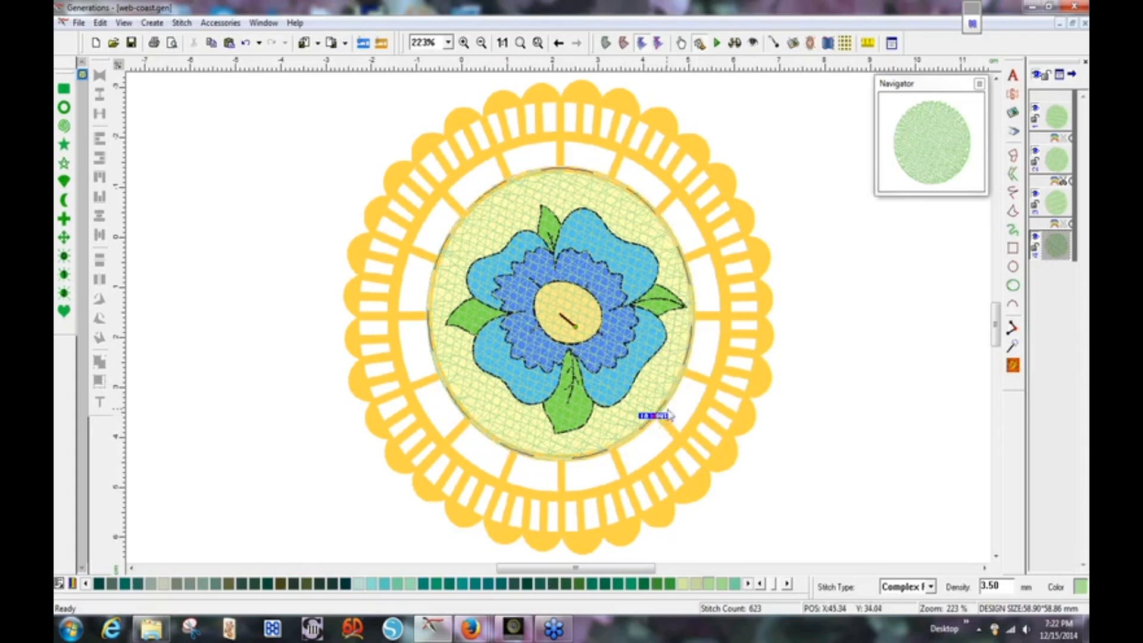
{"action": "left_click_drag", "start_coordinate": [657, 416], "coordinate": [659, 416]}
{"action": "left_click", "coordinate": [1014, 367]}
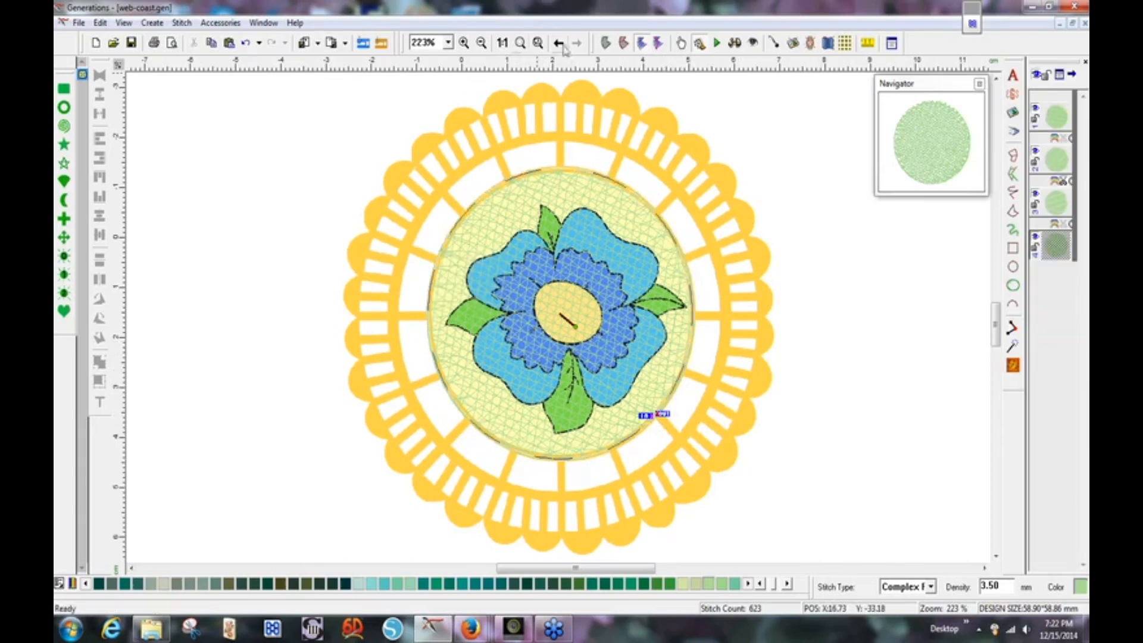
Zoom to 400% on the lower ring, try and cancel a freehand line, then zoom back out.
{"action": "left_click", "coordinate": [448, 42]}
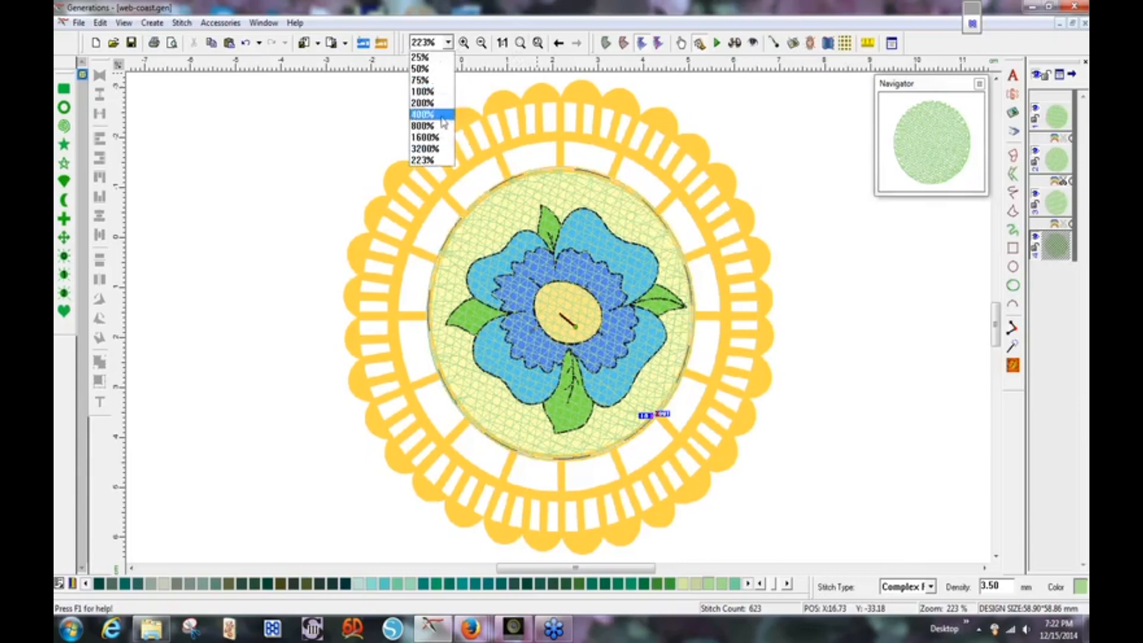
{"action": "left_click", "coordinate": [442, 115]}
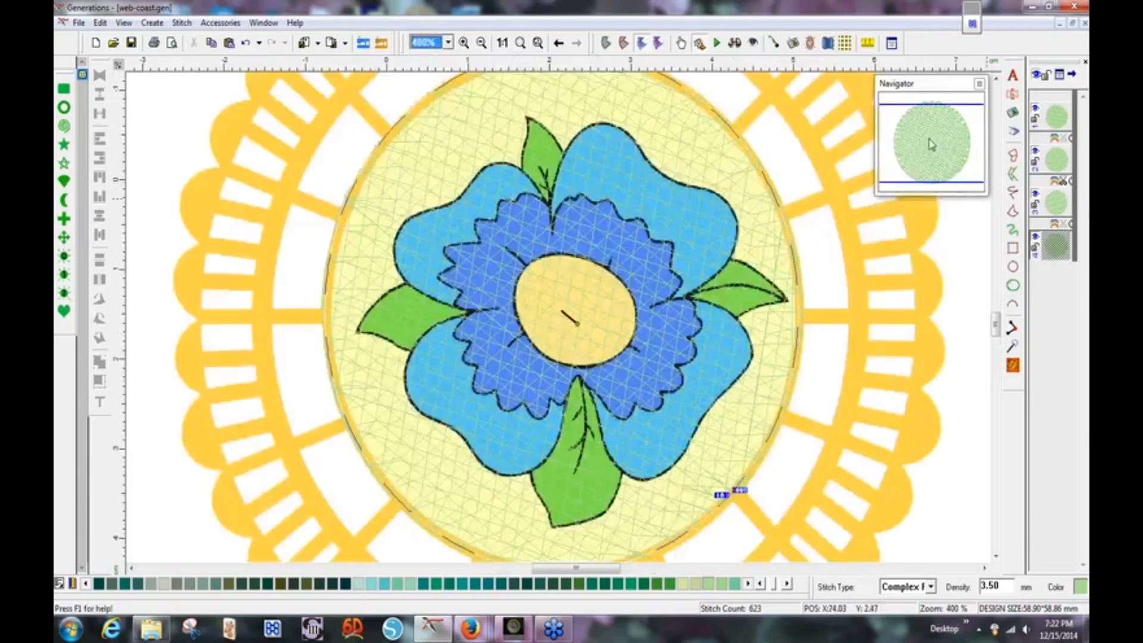
{"action": "left_click_drag", "start_coordinate": [930, 146], "coordinate": [947, 172]}
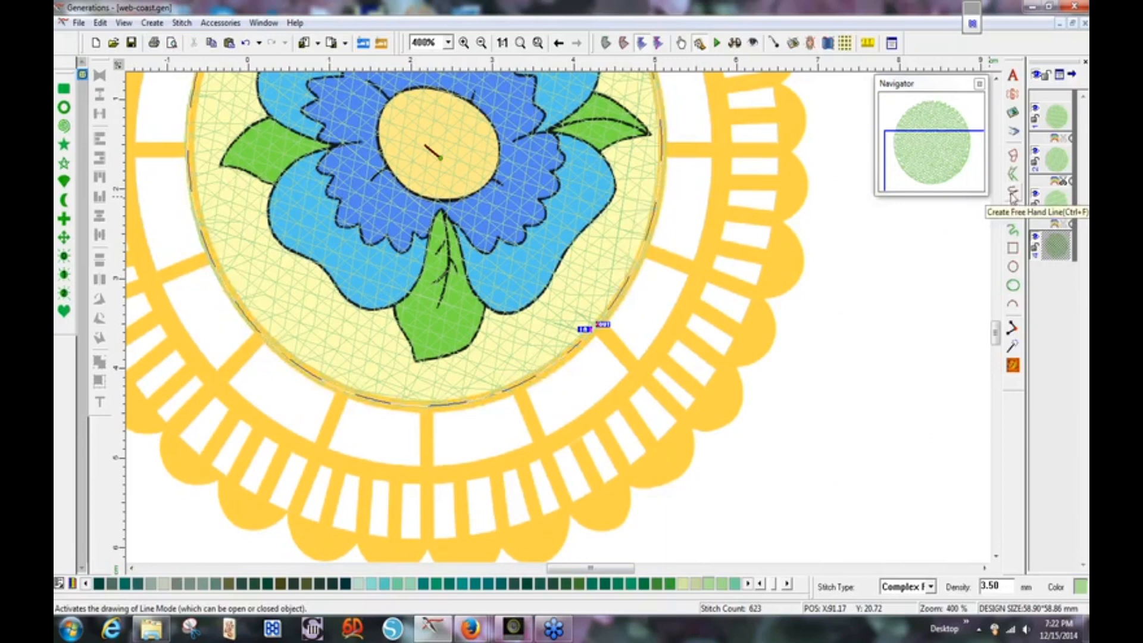
{"action": "left_click", "coordinate": [1013, 195]}
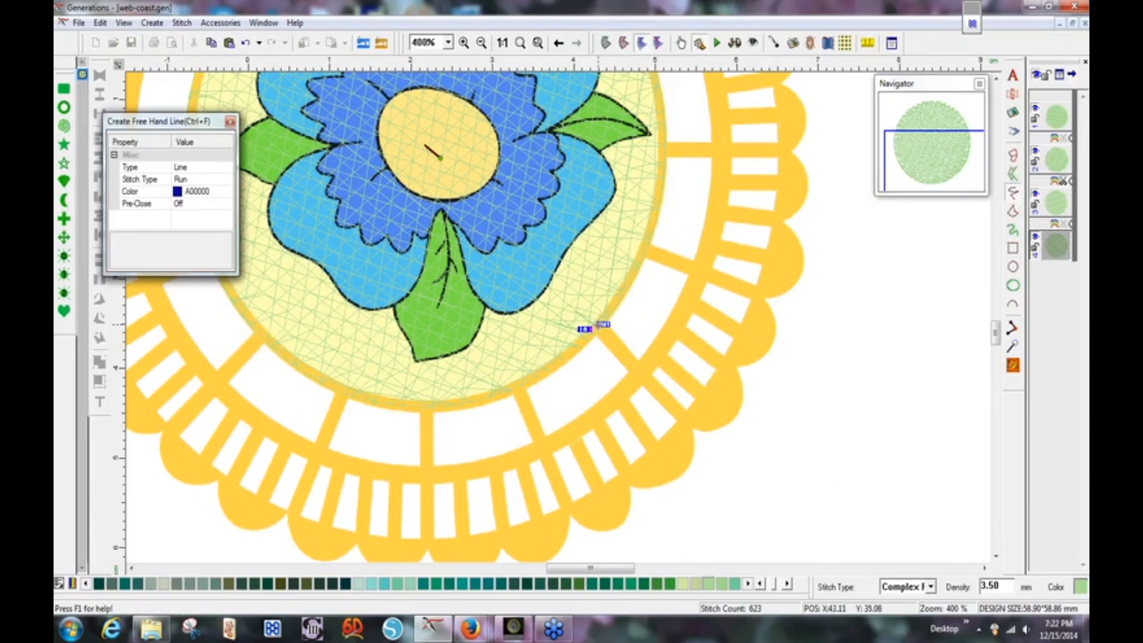
{"action": "key", "text": "Escape"}
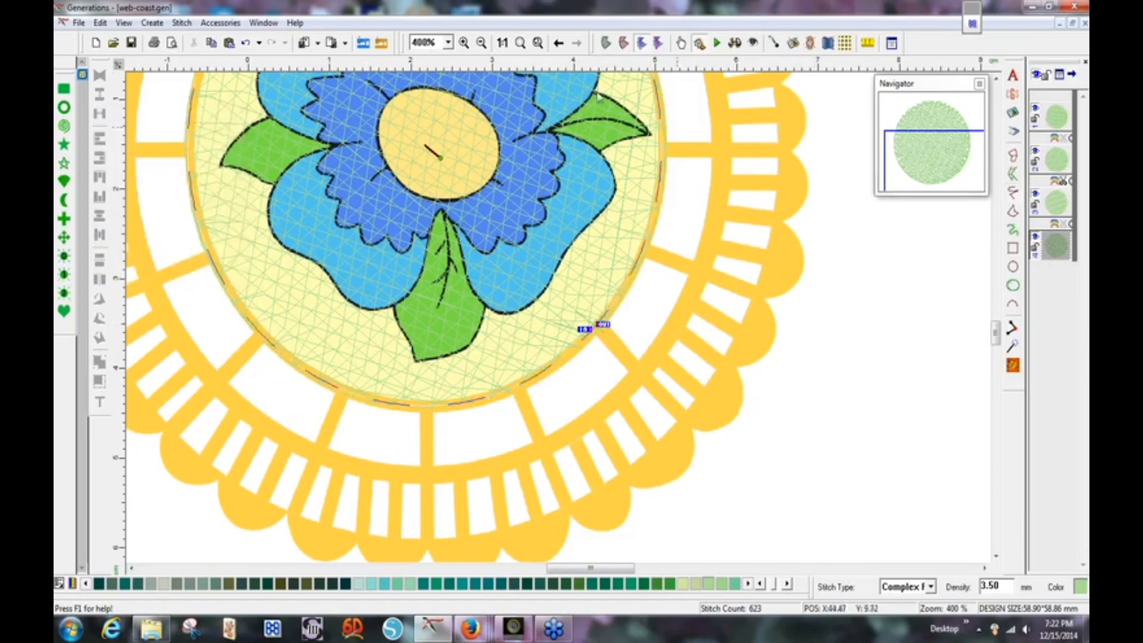
{"action": "left_click", "coordinate": [540, 43]}
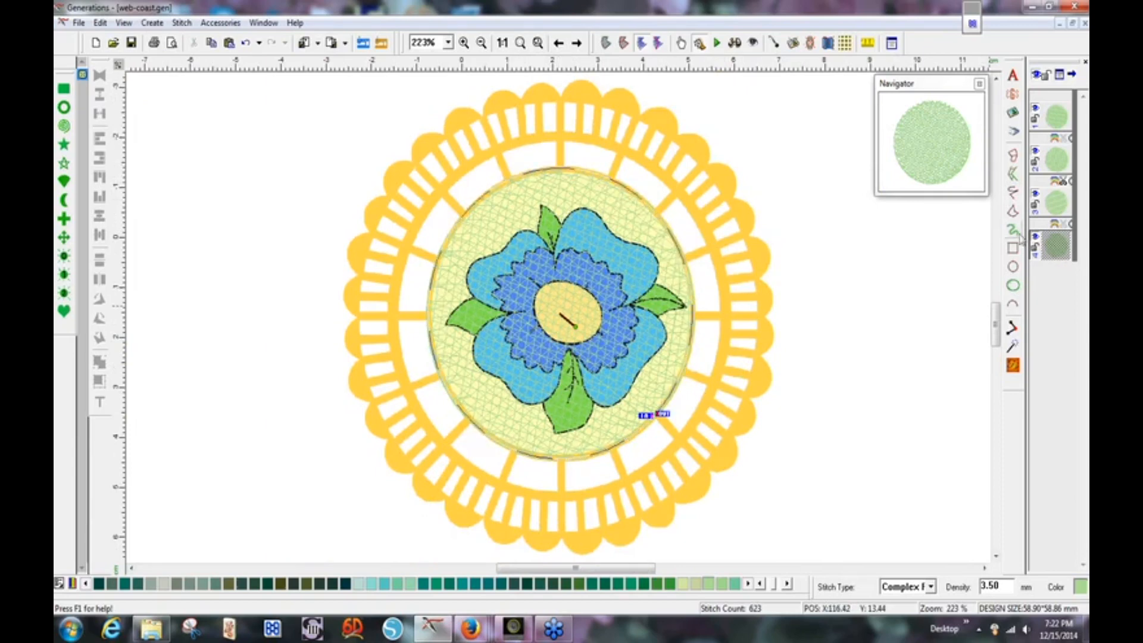
Set new circles to Line type with Run stitch, then start a circle on the flower centre.
{"action": "left_click", "coordinate": [1014, 269]}
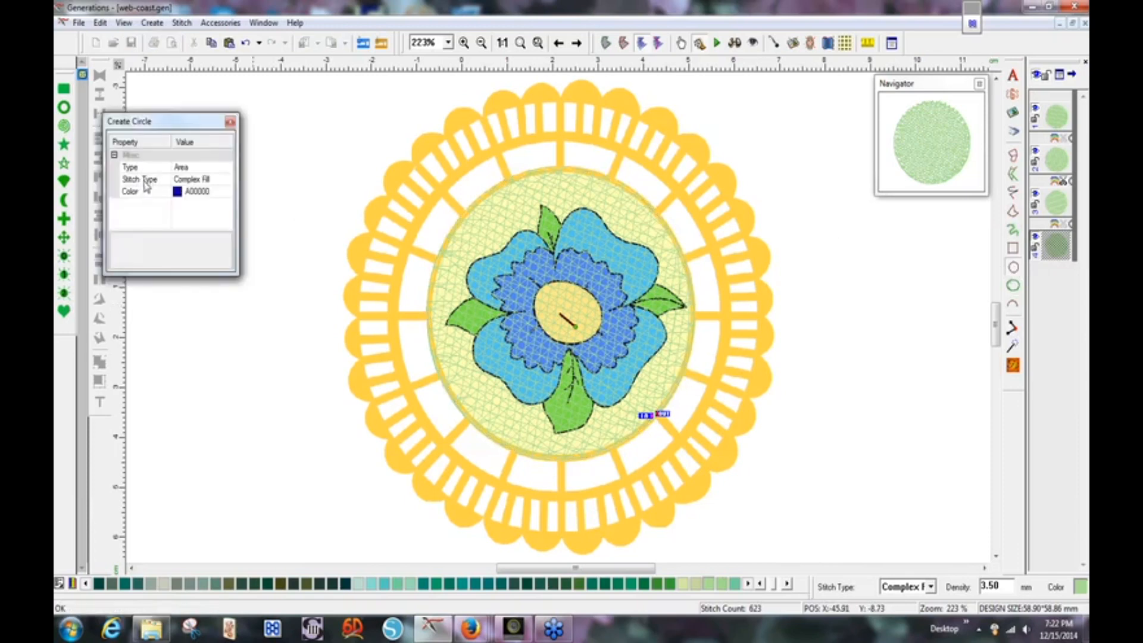
{"action": "left_click", "coordinate": [205, 180]}
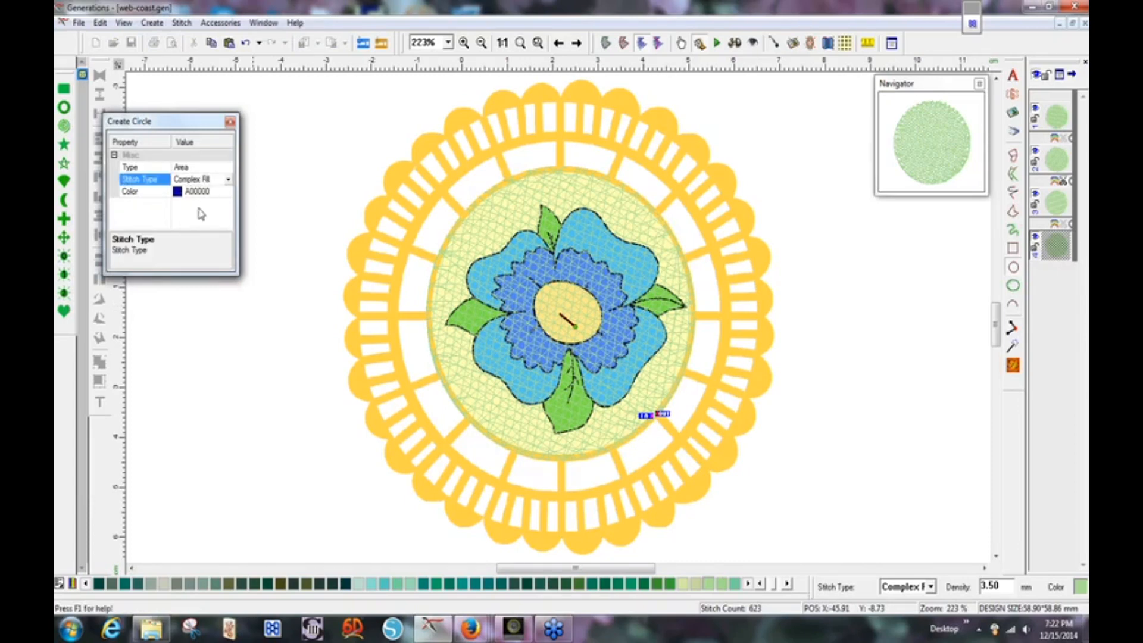
{"action": "left_click", "coordinate": [228, 181]}
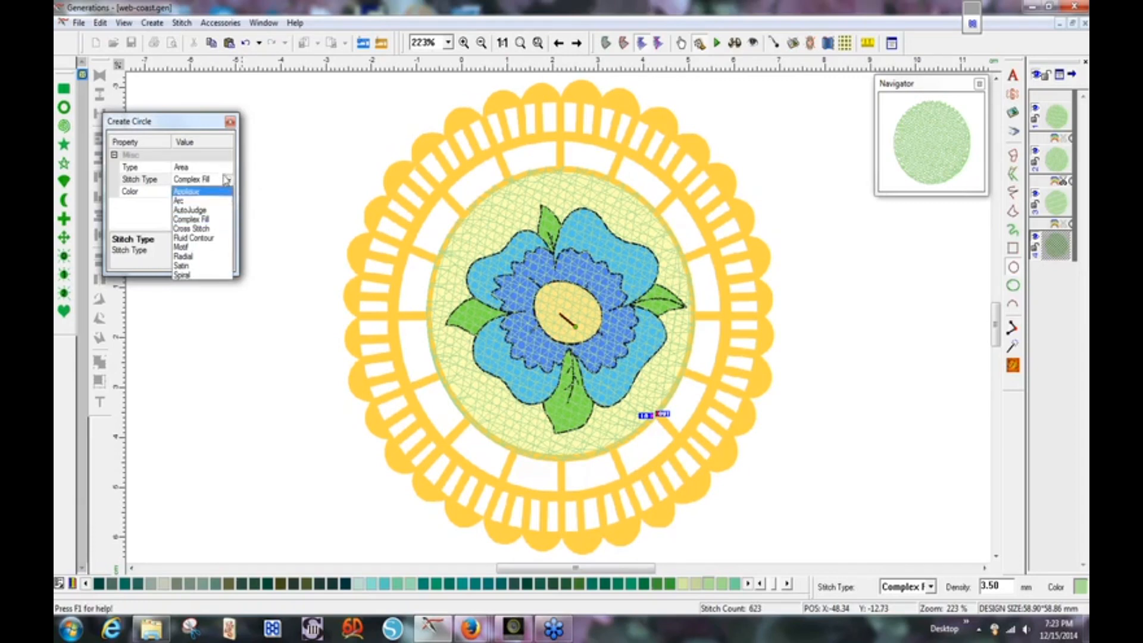
{"action": "left_click", "coordinate": [227, 179]}
{"action": "left_click", "coordinate": [229, 167]}
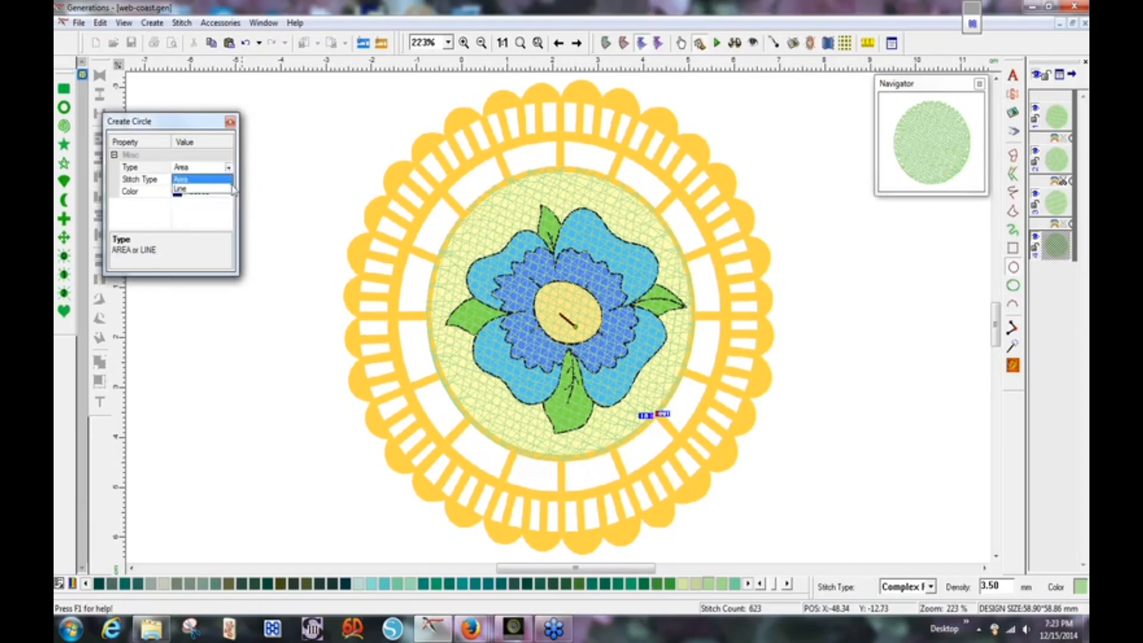
{"action": "left_click", "coordinate": [221, 189]}
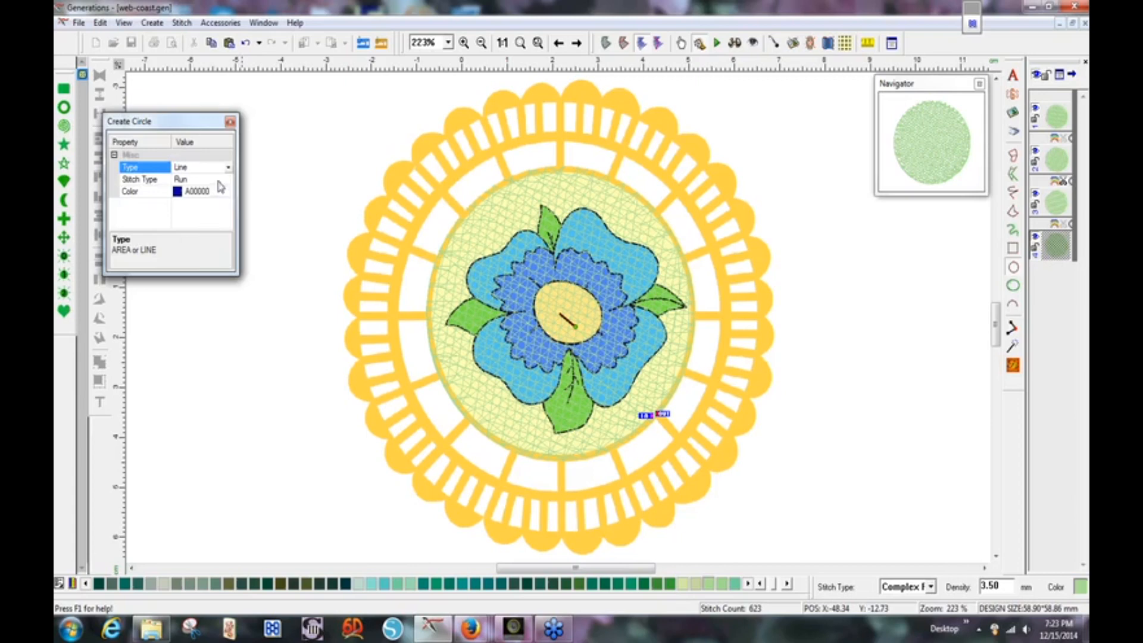
{"action": "left_click", "coordinate": [219, 180]}
{"action": "left_click", "coordinate": [228, 180]}
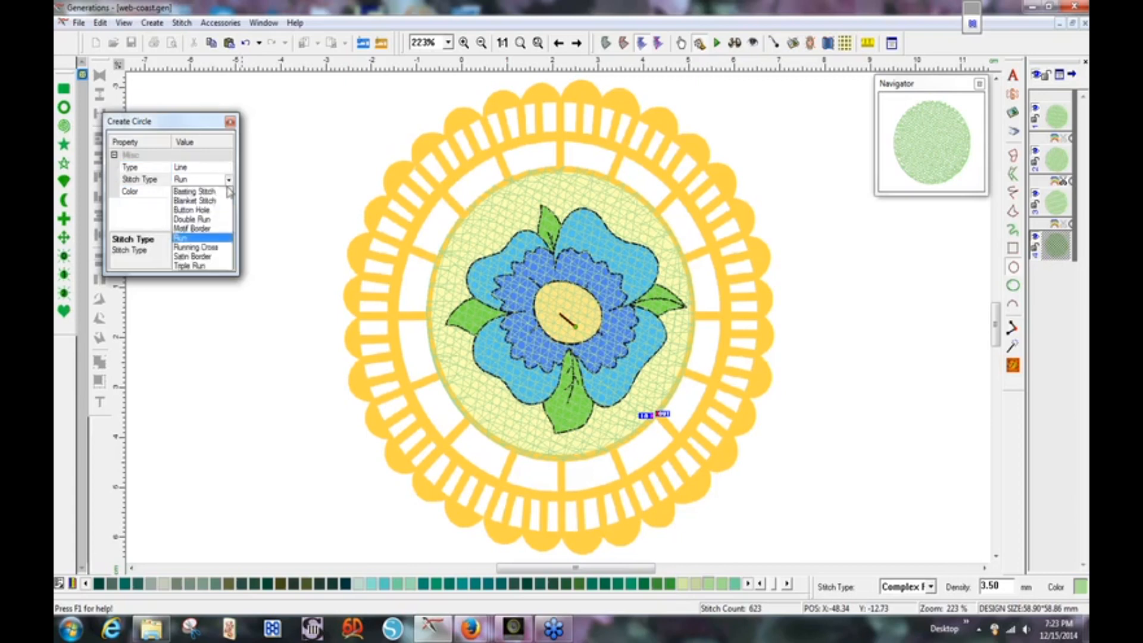
{"action": "left_click", "coordinate": [206, 239]}
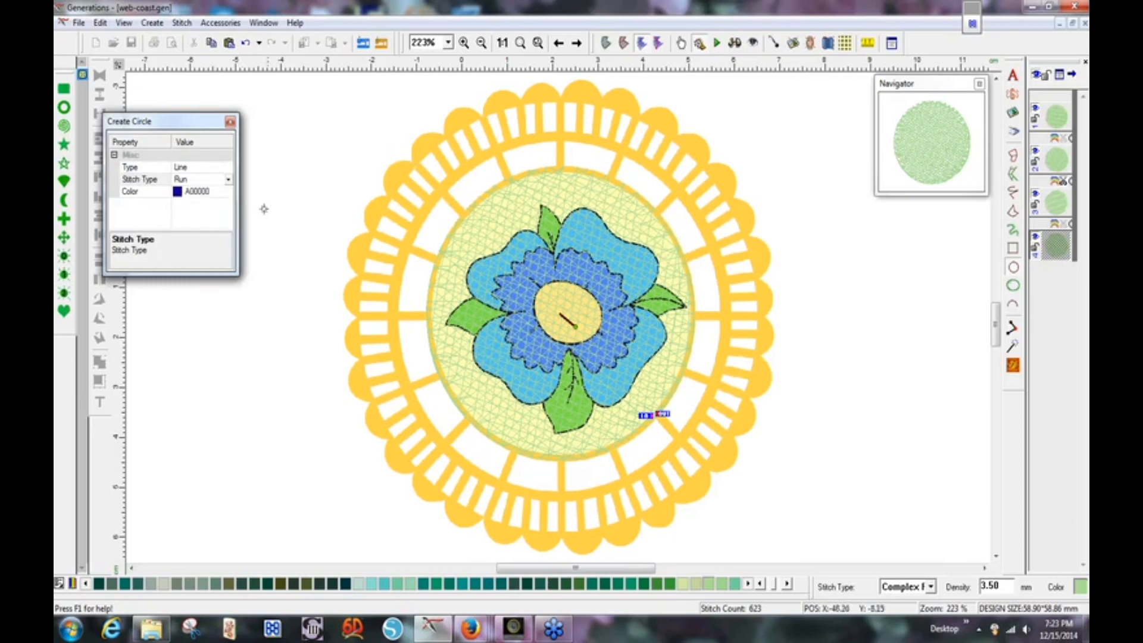
{"action": "left_click", "coordinate": [416, 154]}
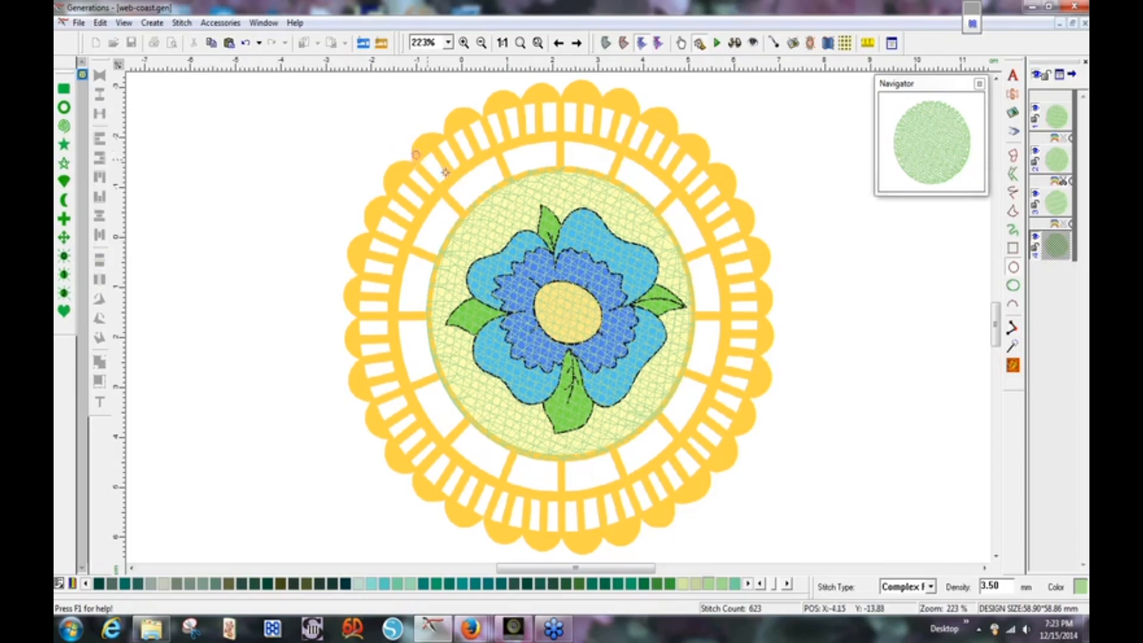
Fix the run circle about 75.6 mm across around the flower and delete the stray tiny circle.
{"action": "left_click", "coordinate": [783, 526]}
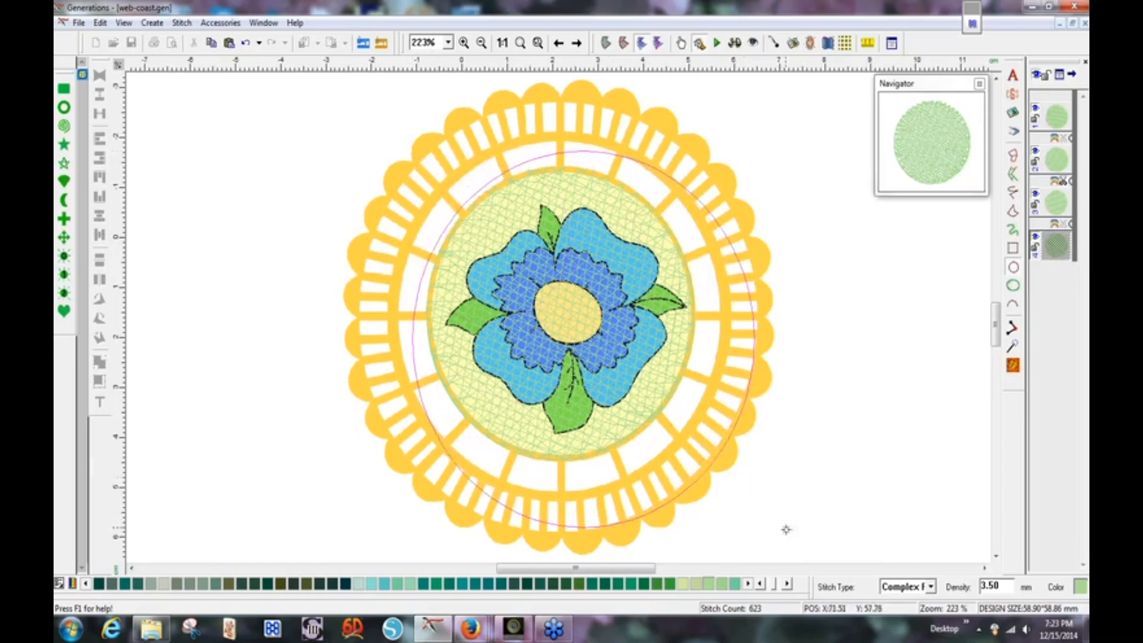
{"action": "left_click", "coordinate": [716, 462]}
{"action": "left_click", "coordinate": [711, 454]}
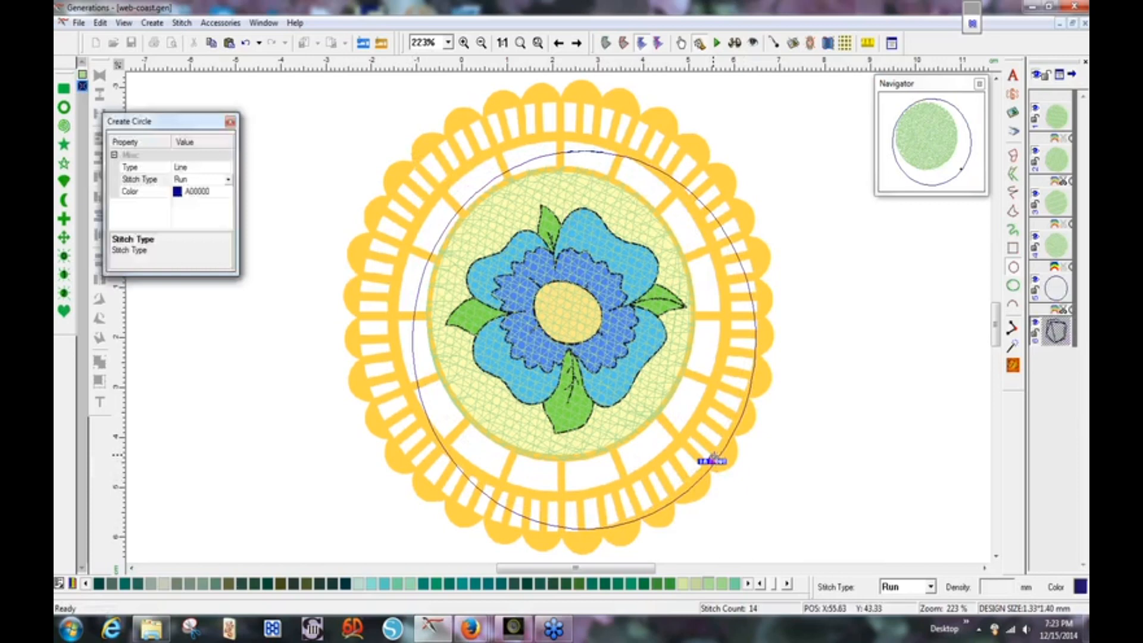
{"action": "right_click", "coordinate": [718, 454]}
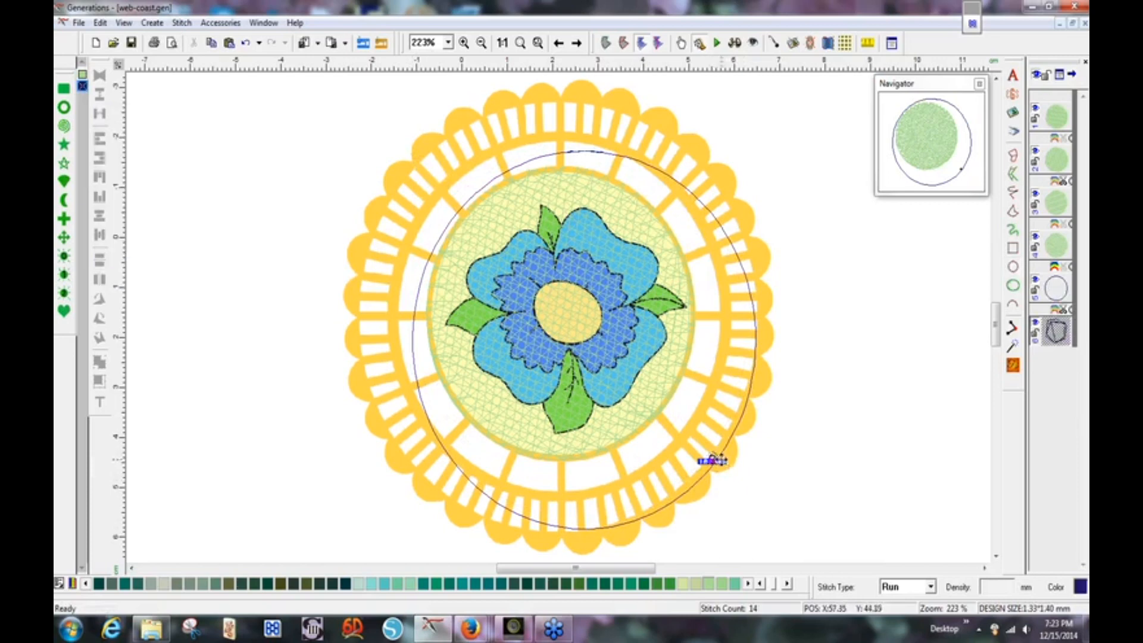
{"action": "key", "text": "Delete"}
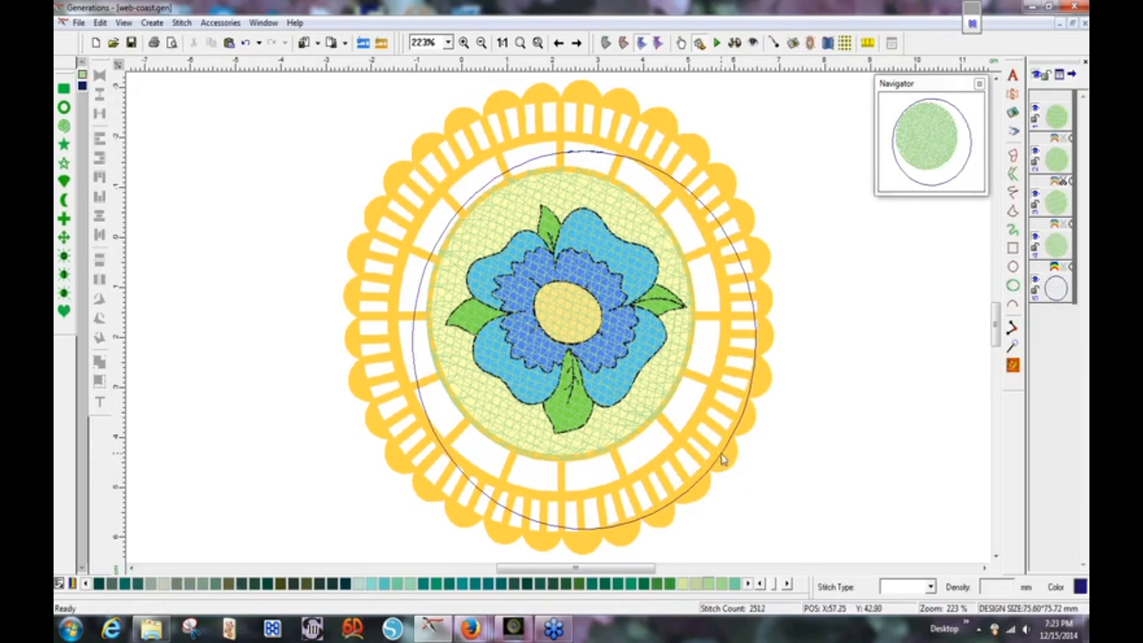
Shrink and centre the run-stitch circle to about 72.7 mm inside the ring.
{"action": "left_click", "coordinate": [723, 459]}
{"action": "left_click_drag", "start_coordinate": [720, 454], "coordinate": [690, 440]}
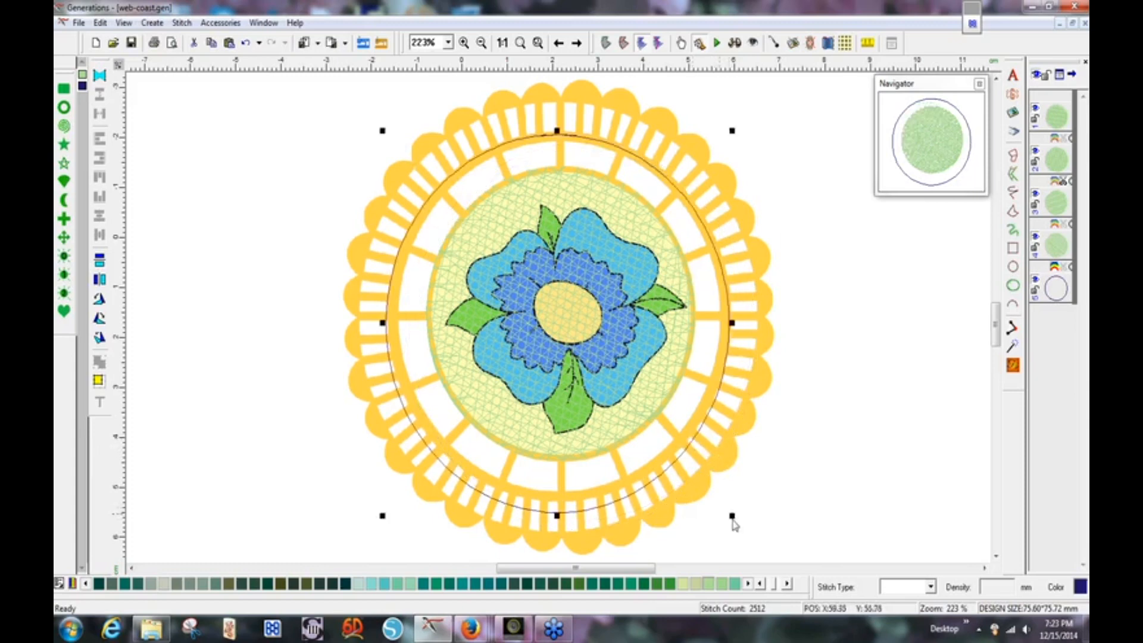
{"action": "left_click_drag", "start_coordinate": [732, 516], "coordinate": [717, 500]}
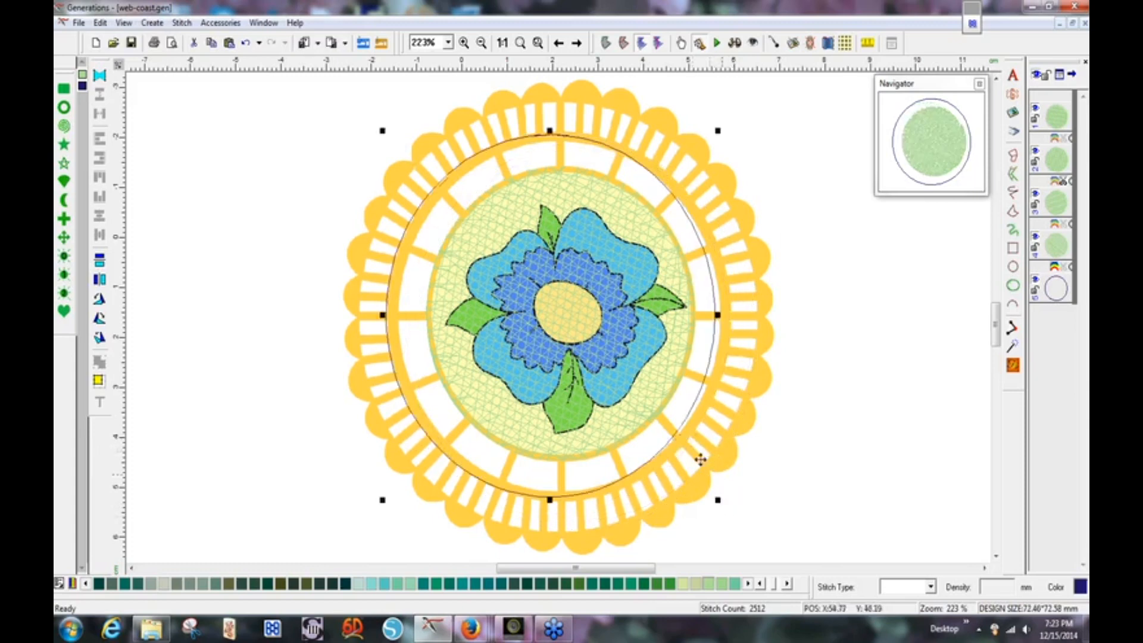
{"action": "left_click_drag", "start_coordinate": [677, 439], "coordinate": [686, 439]}
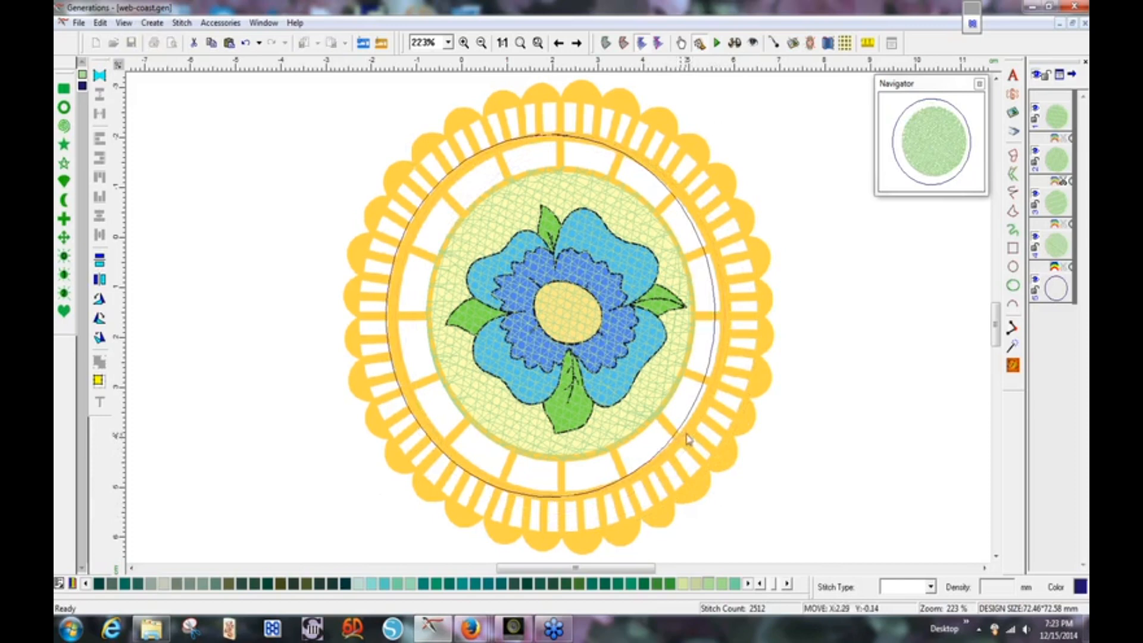
{"action": "left_click_drag", "start_coordinate": [684, 435], "coordinate": [683, 437]}
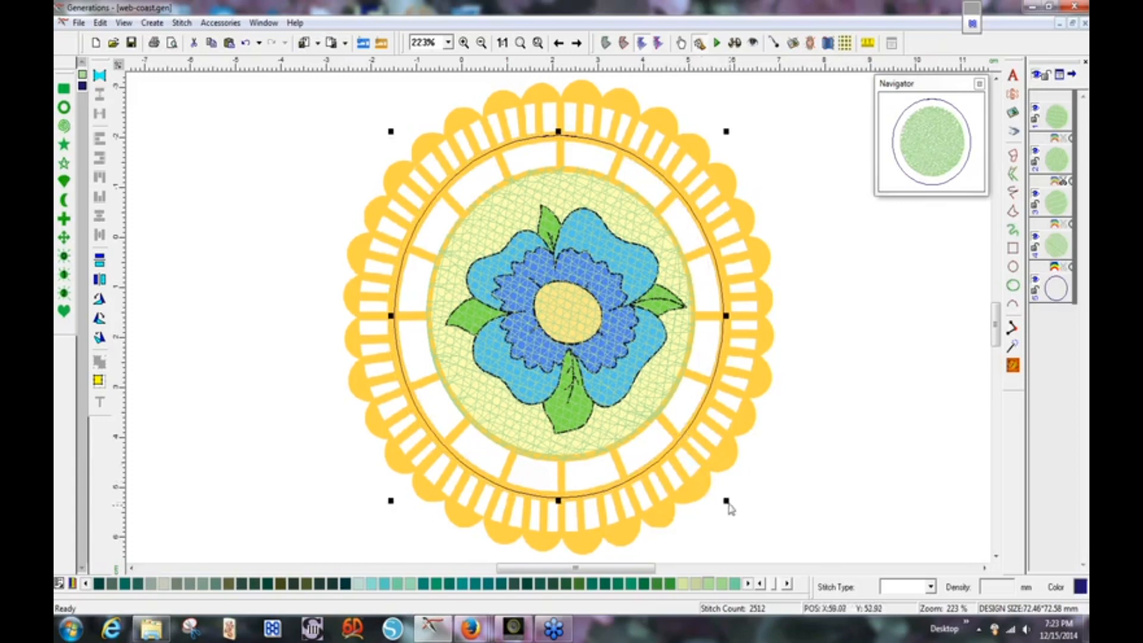
{"action": "left_click_drag", "start_coordinate": [725, 500], "coordinate": [728, 508]}
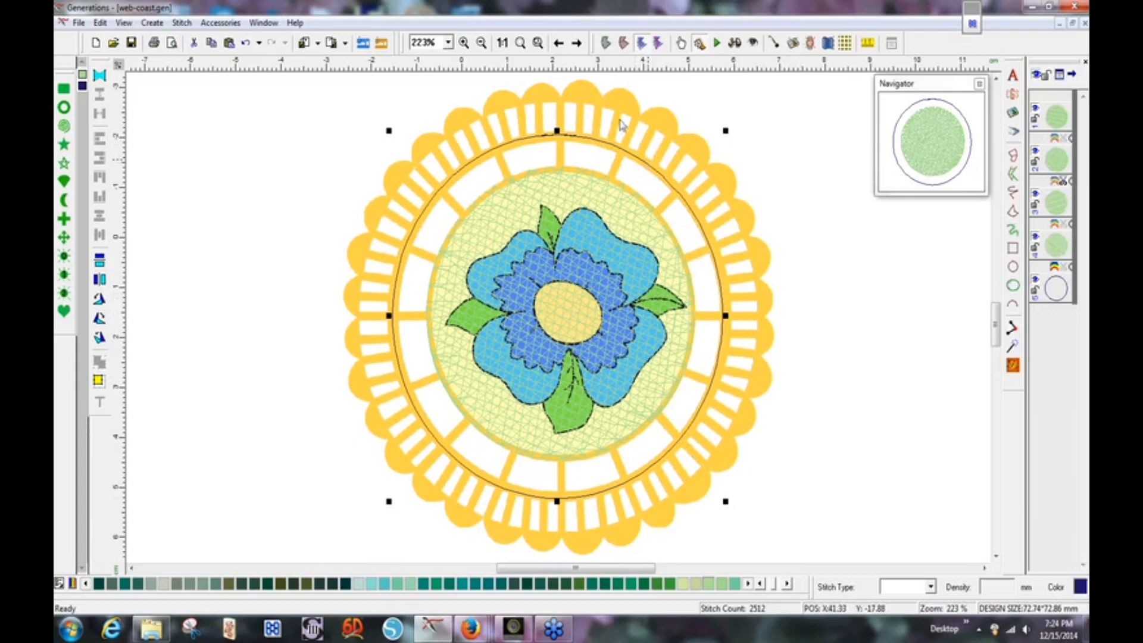
Zoom in on the bottom of the ring and switch to the Free Hand Line tool.
{"action": "left_click", "coordinate": [578, 44]}
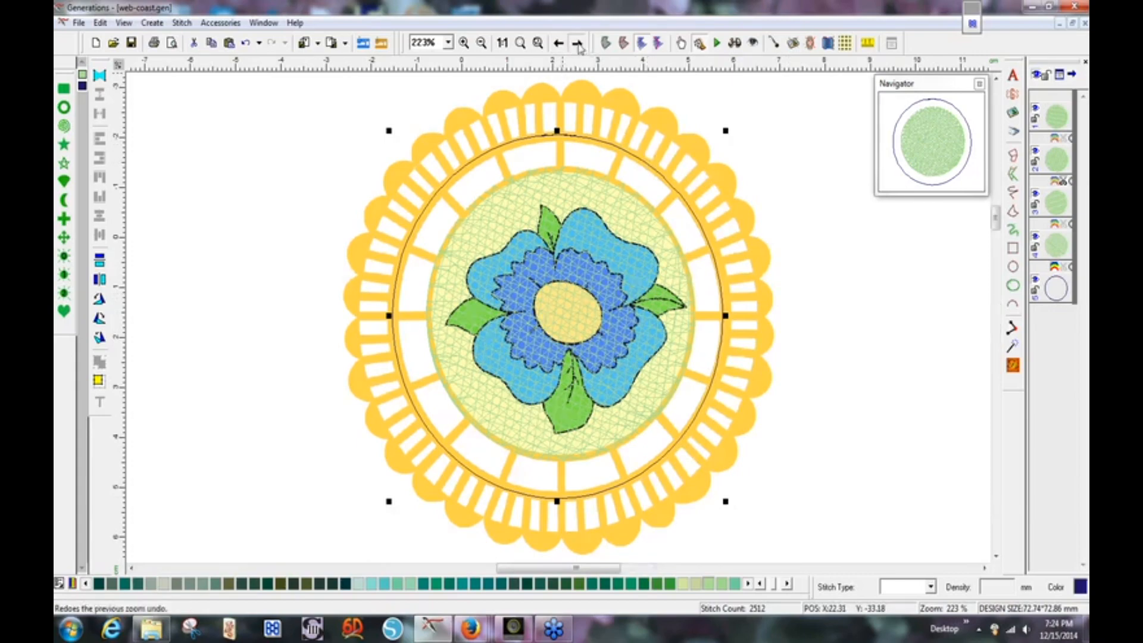
{"action": "left_click", "coordinate": [929, 138]}
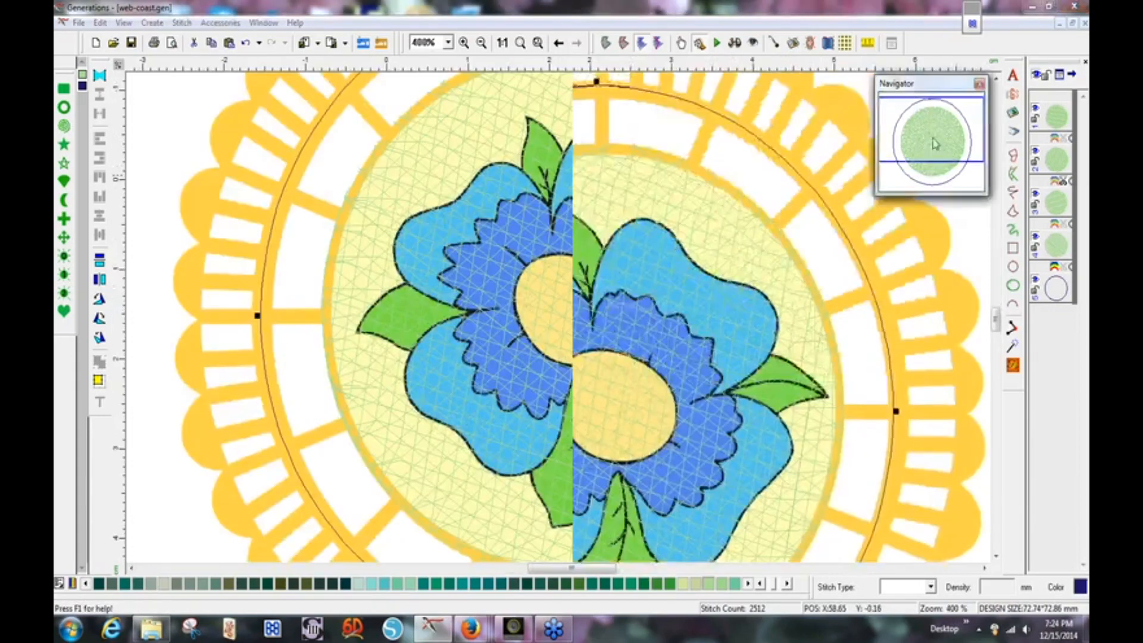
{"action": "left_click", "coordinate": [603, 304]}
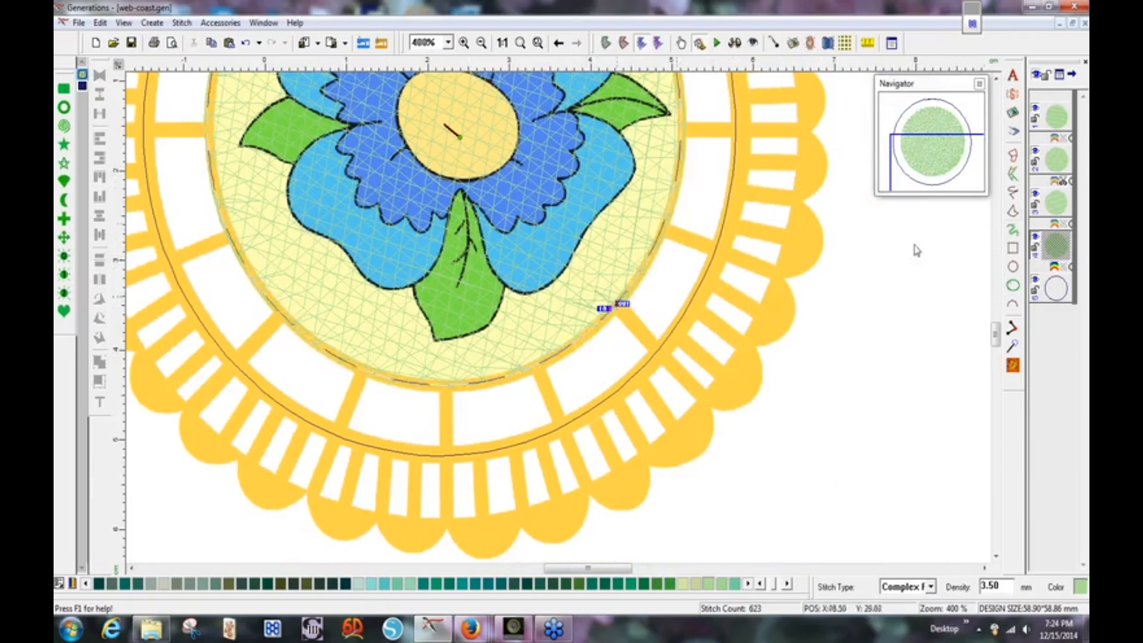
{"action": "left_click", "coordinate": [1014, 193]}
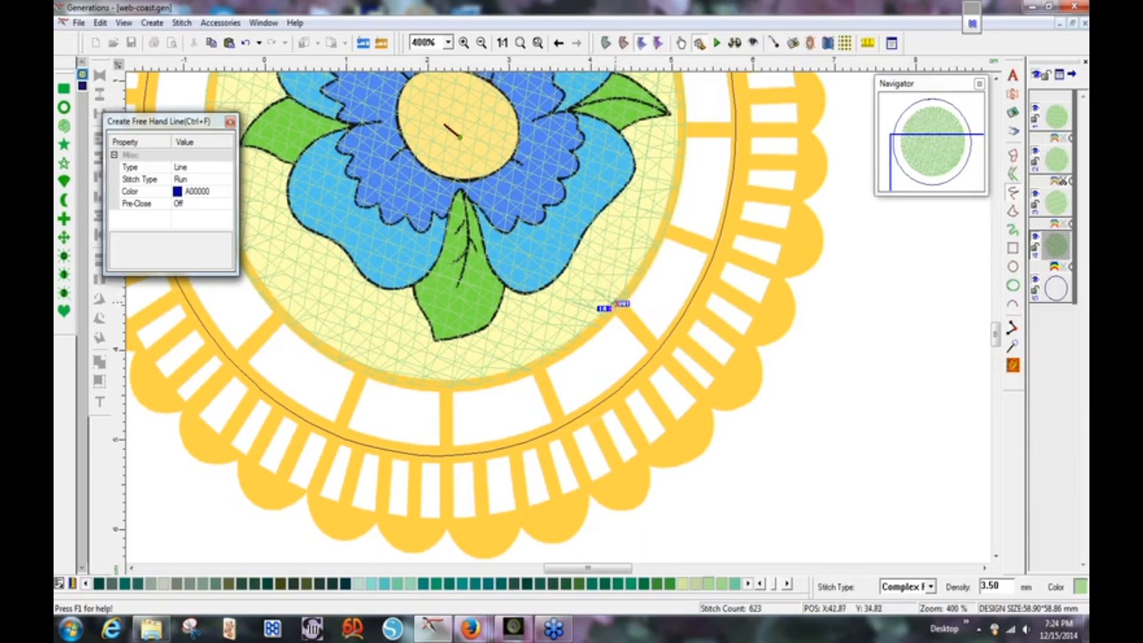
Draw the first two radial run lines joined by an outer-arc segment at the ring's bottom.
{"action": "key", "text": "Escape"}
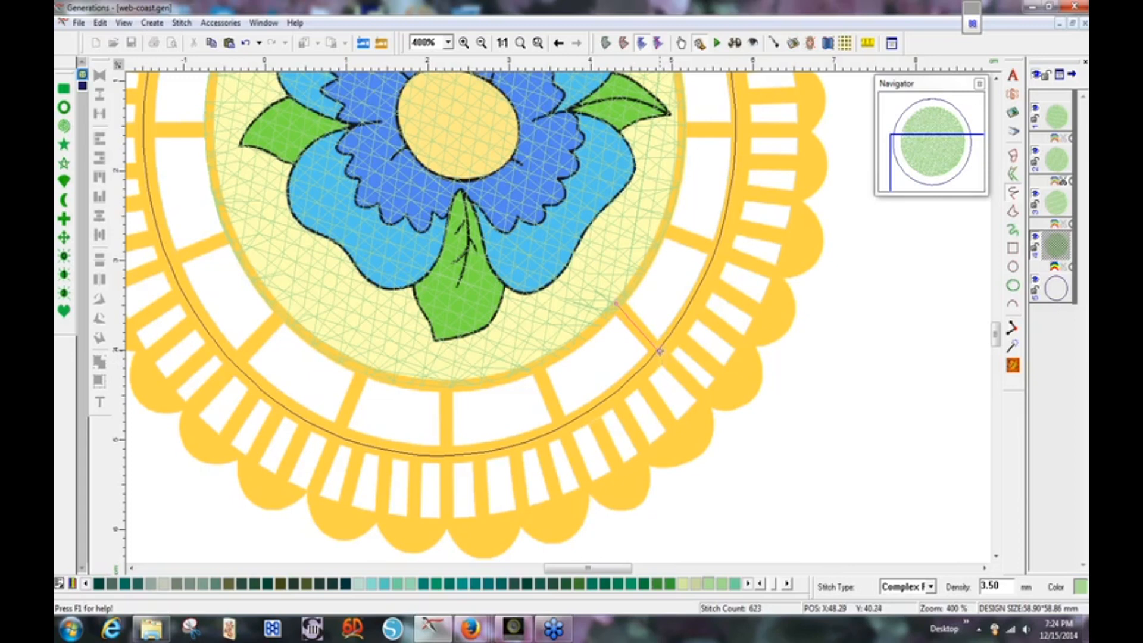
{"action": "key", "text": "Return"}
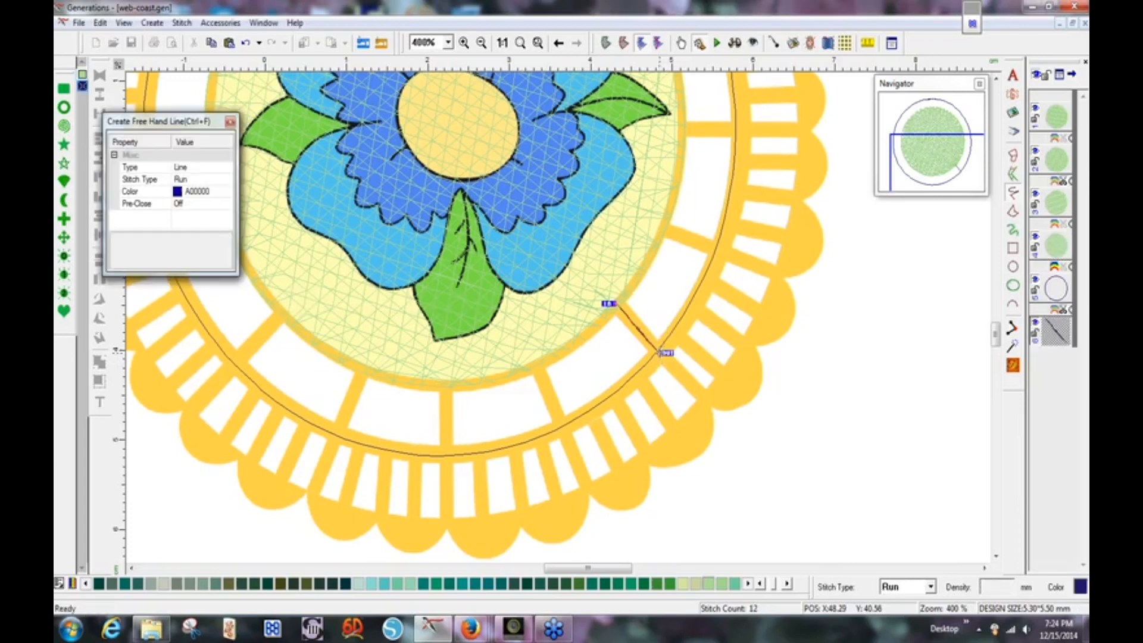
{"action": "left_click", "coordinate": [659, 353]}
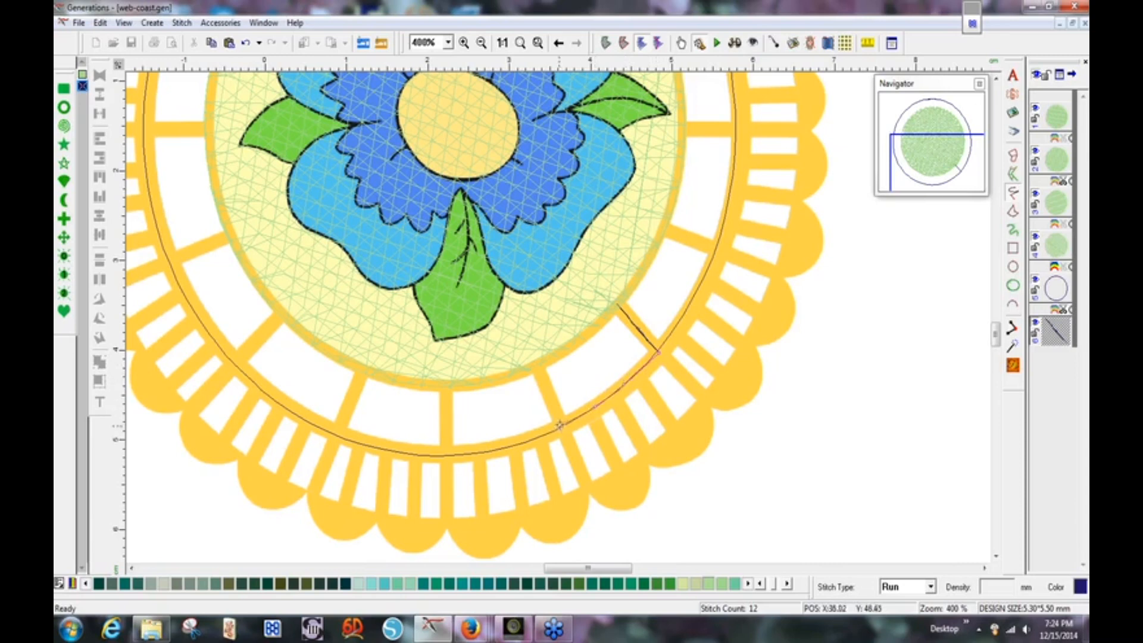
{"action": "right_click", "coordinate": [562, 428]}
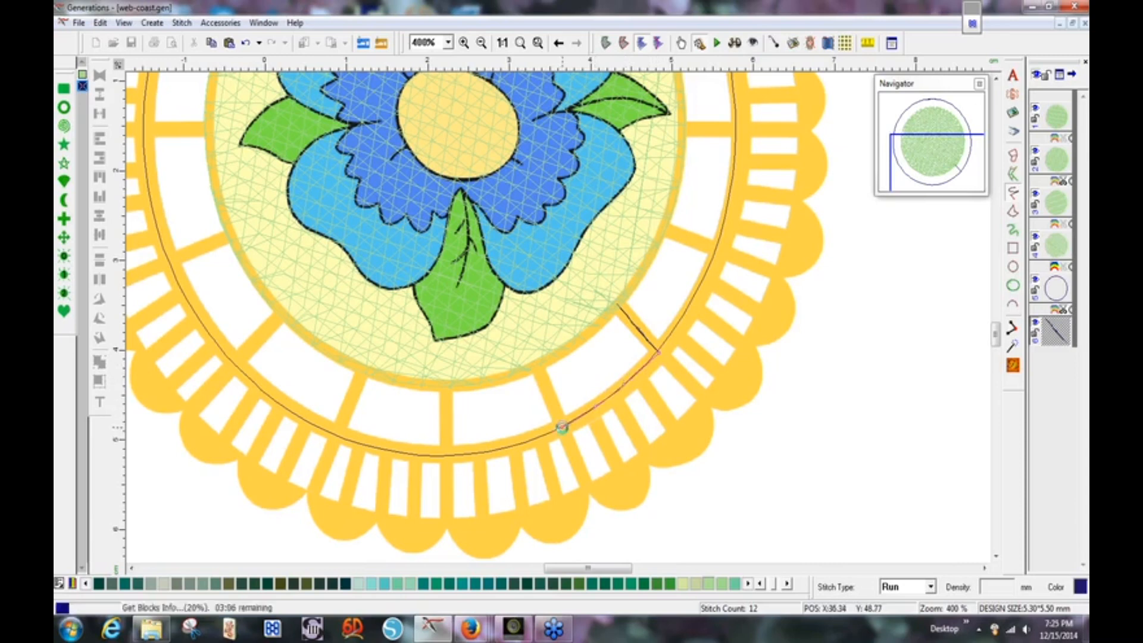
{"action": "left_click", "coordinate": [565, 427]}
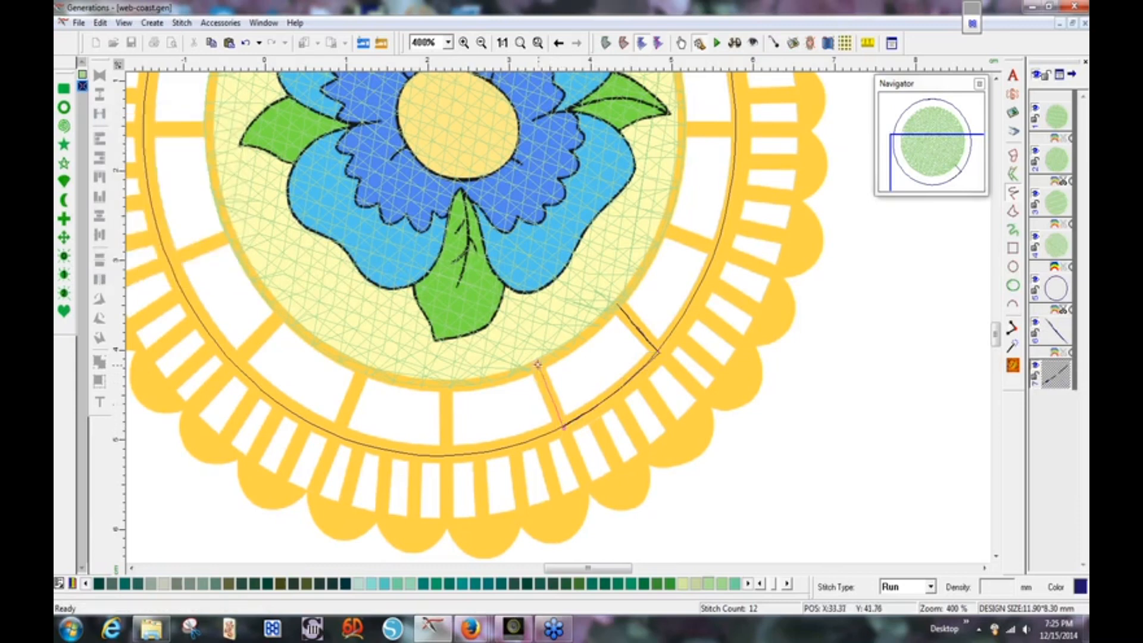
{"action": "left_click", "coordinate": [534, 361]}
{"action": "right_click", "coordinate": [534, 361]}
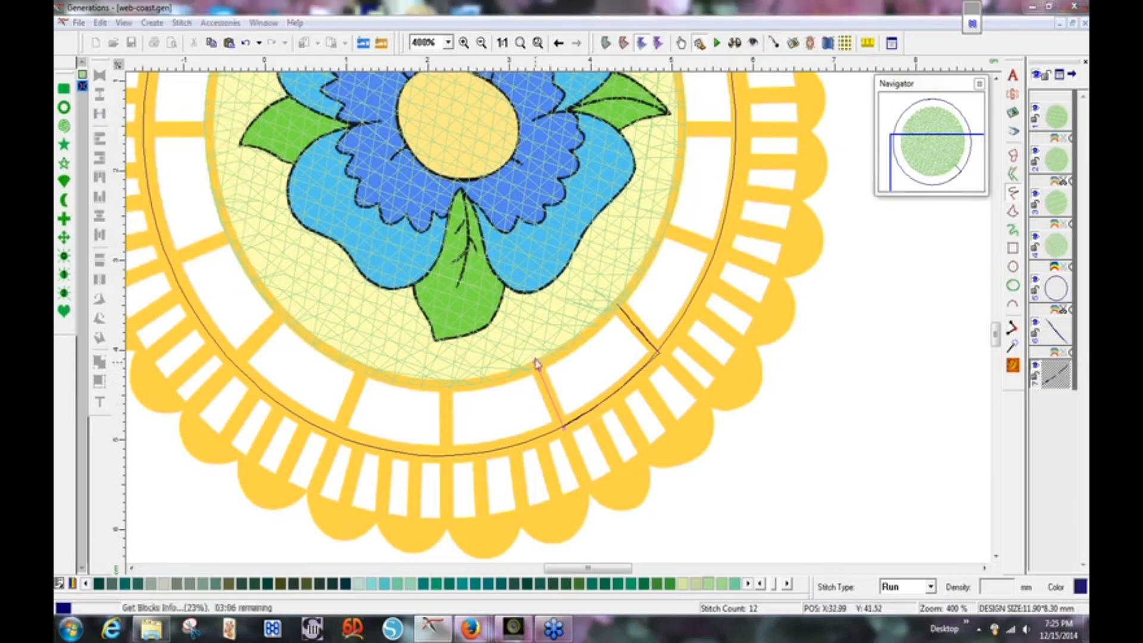
Add inner and outer arc segments and two more radial lines toward the lower left.
{"action": "left_click", "coordinate": [535, 360]}
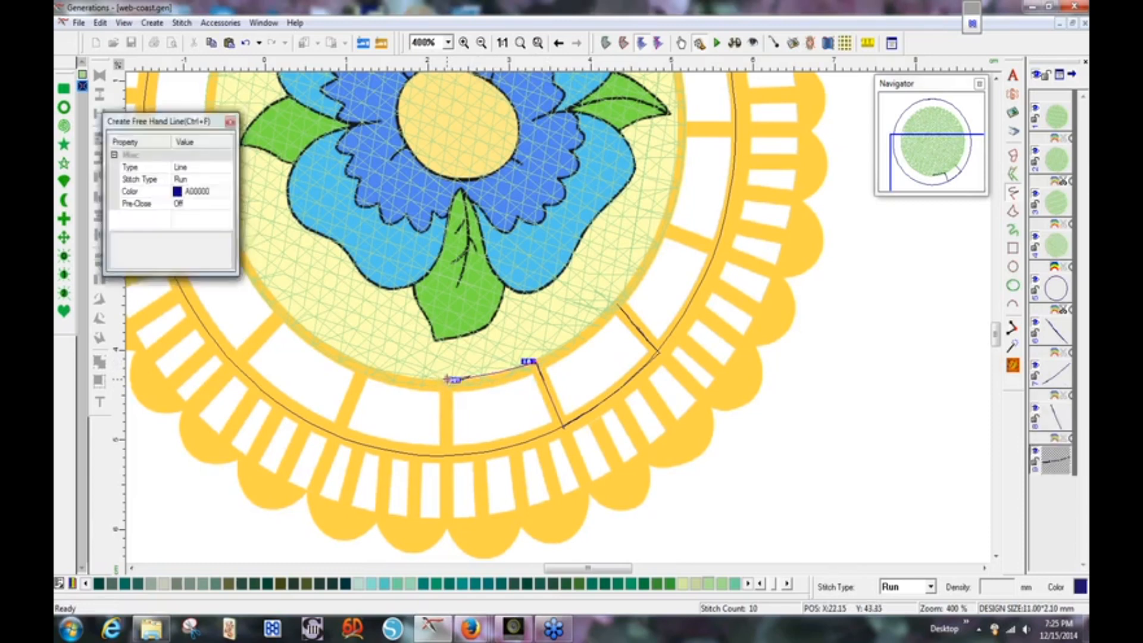
{"action": "left_click", "coordinate": [448, 379]}
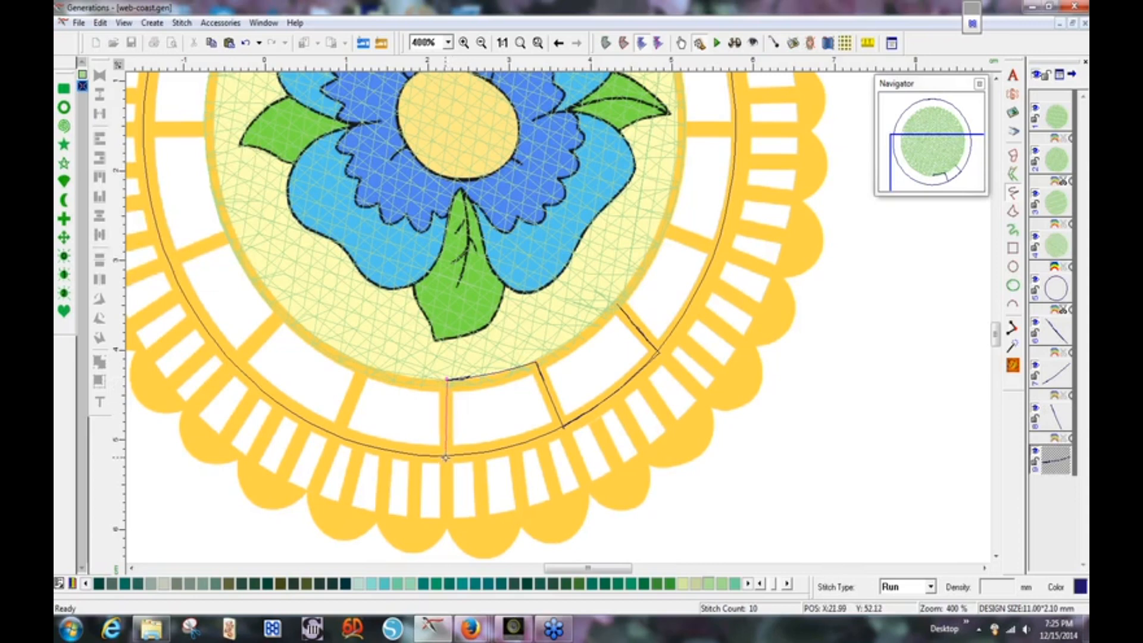
{"action": "double_click", "coordinate": [447, 458]}
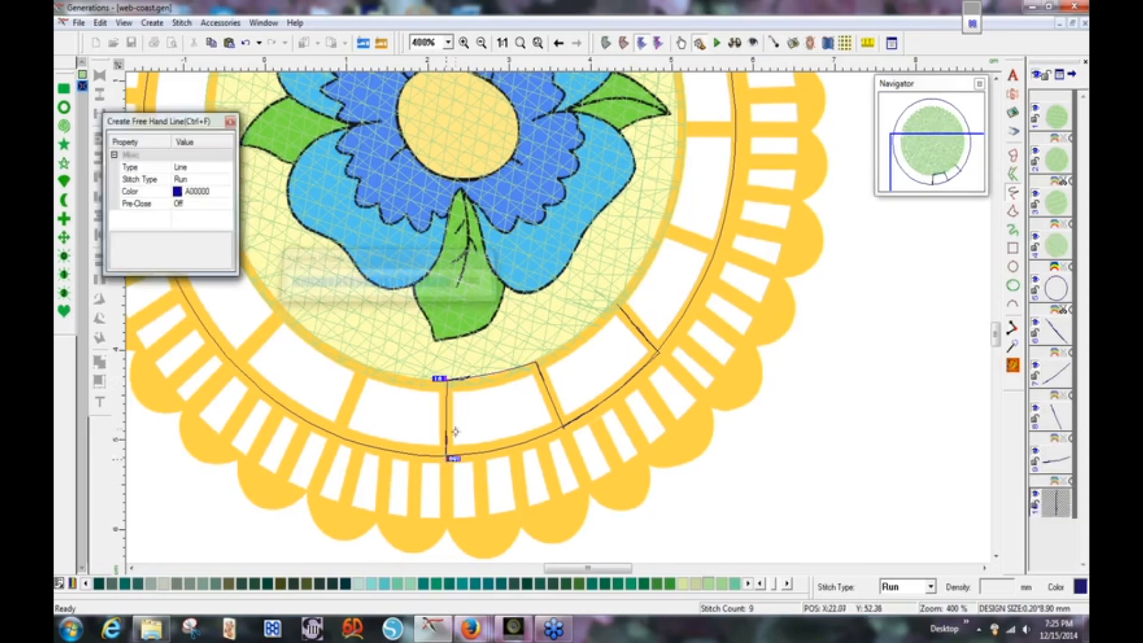
{"action": "left_click", "coordinate": [446, 458]}
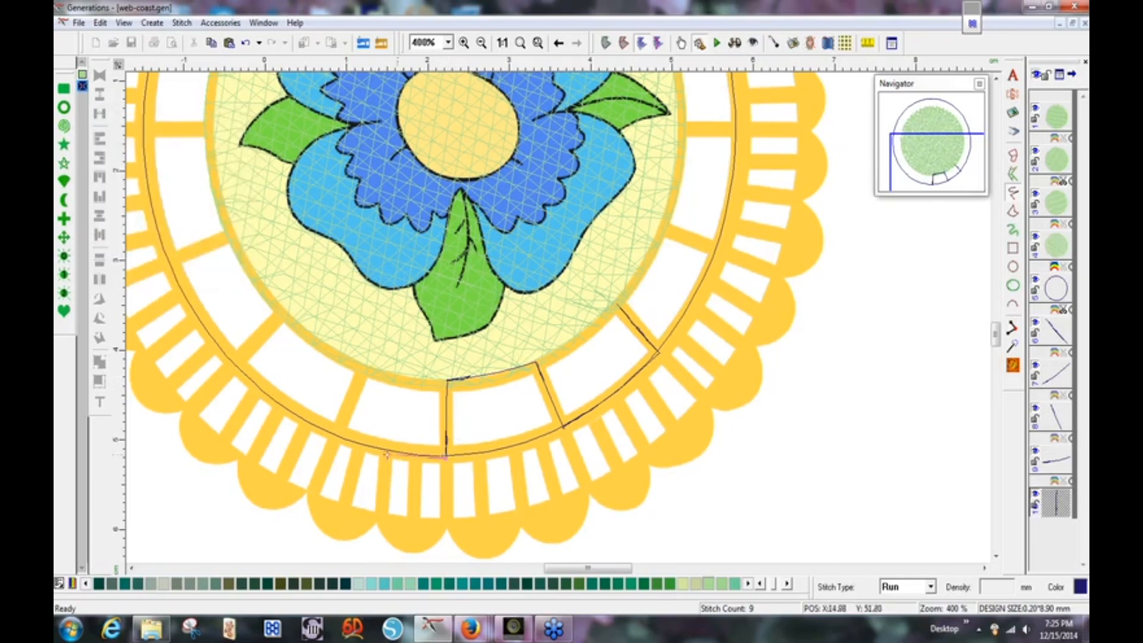
{"action": "left_click_drag", "start_coordinate": [382, 448], "coordinate": [336, 434]}
{"action": "left_click", "coordinate": [336, 436]}
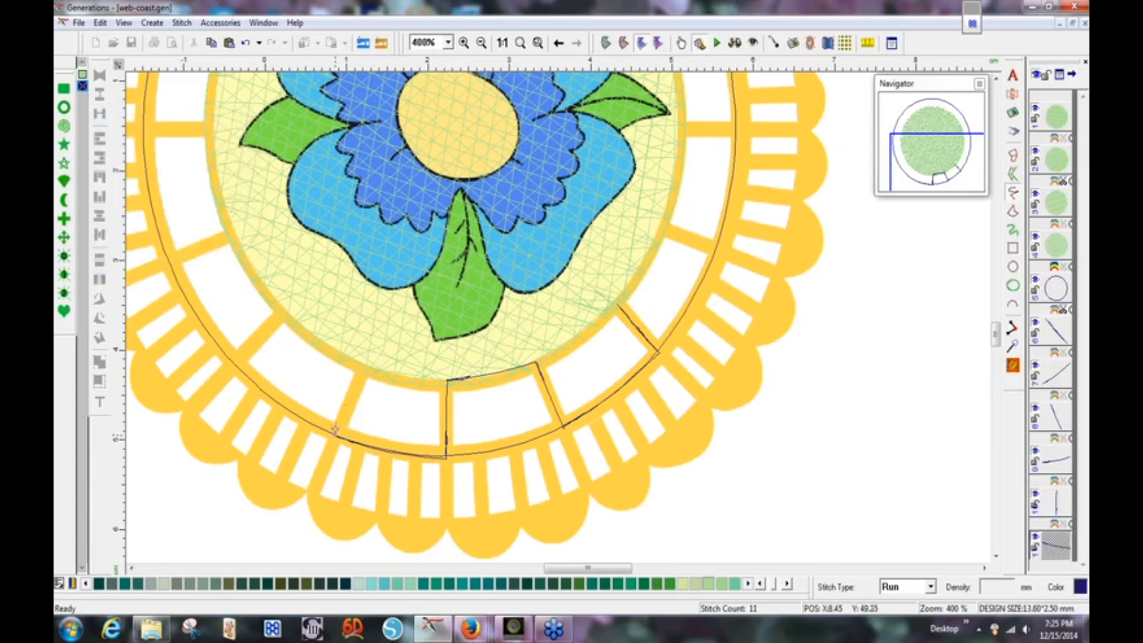
{"action": "left_click", "coordinate": [364, 366]}
{"action": "left_click", "coordinate": [364, 363]}
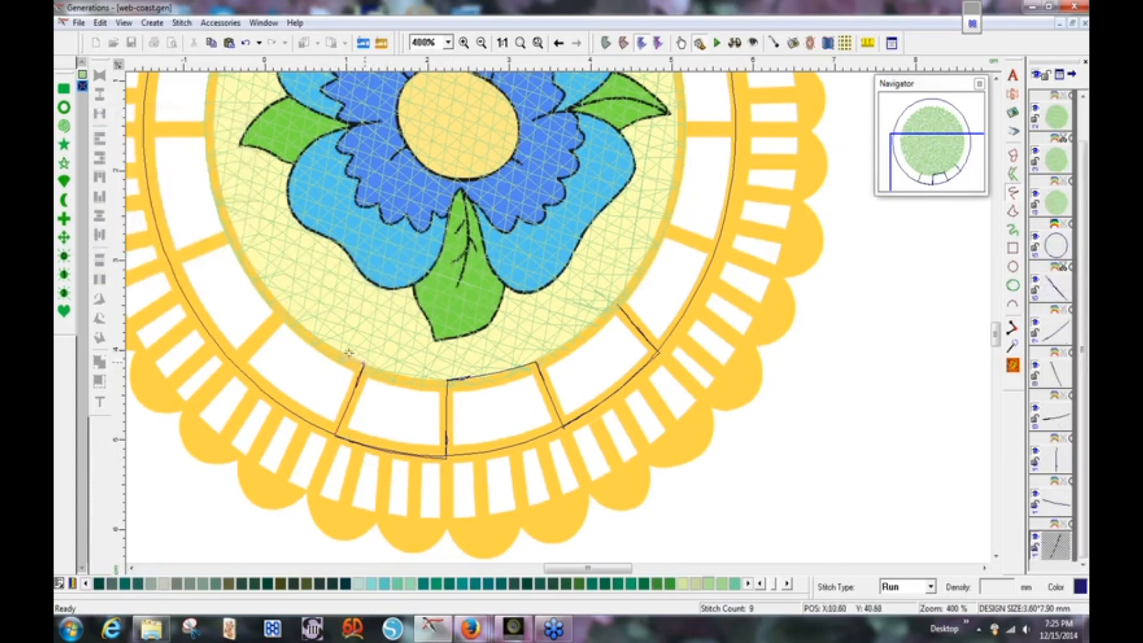
{"action": "left_click", "coordinate": [287, 310]}
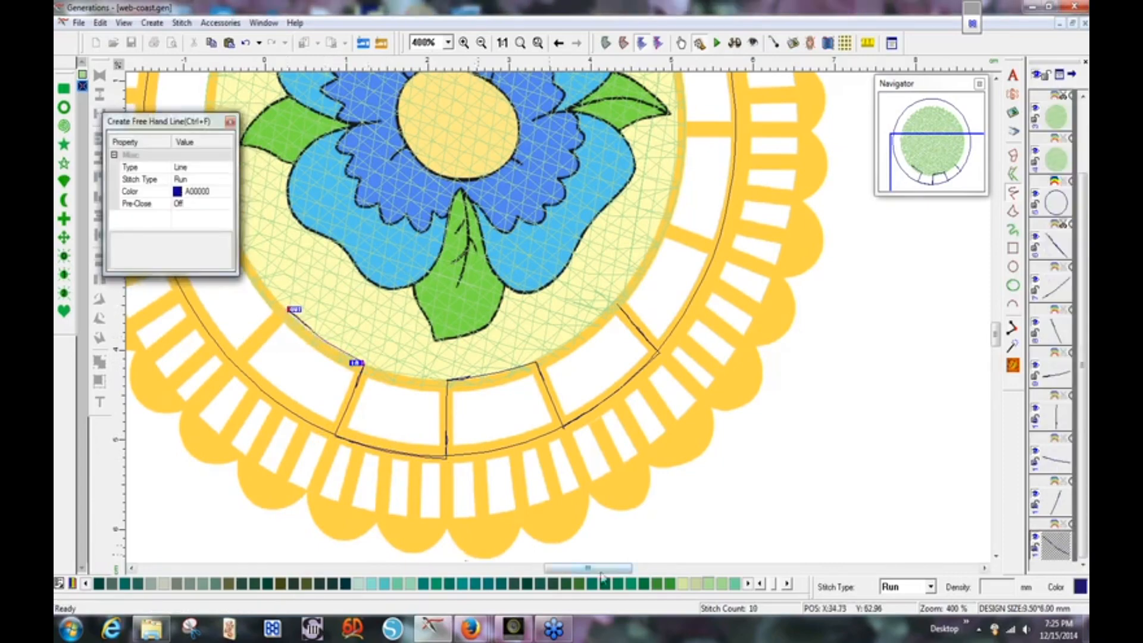
Finish three more radial run divider lines across the left side of the ring.
{"action": "left_click_drag", "start_coordinate": [598, 570], "coordinate": [565, 569]}
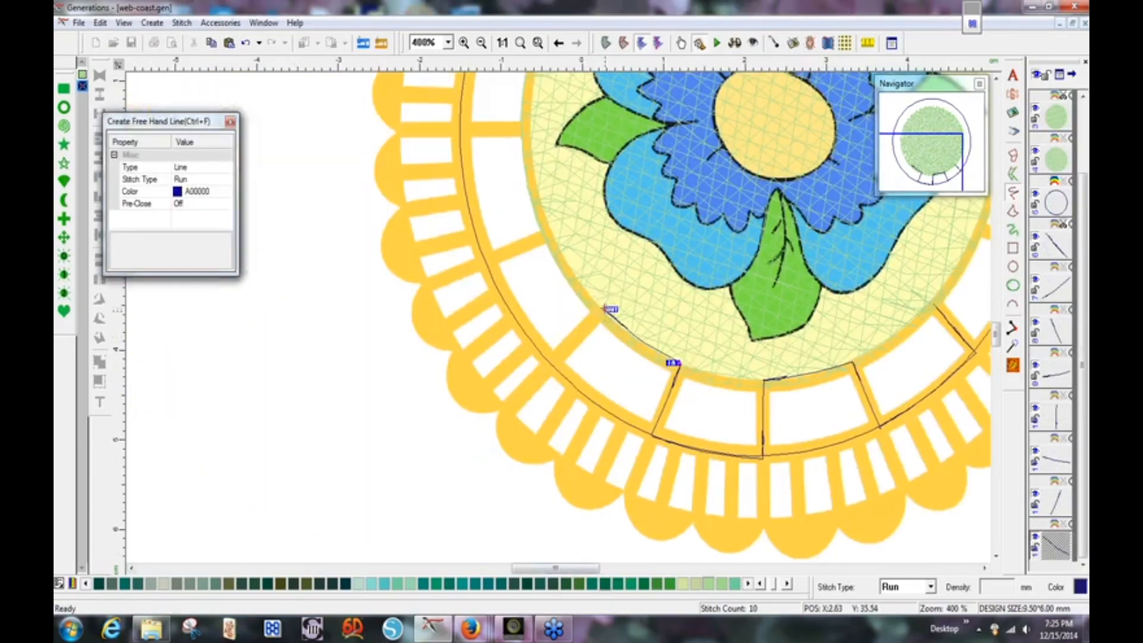
{"action": "key", "text": "Escape"}
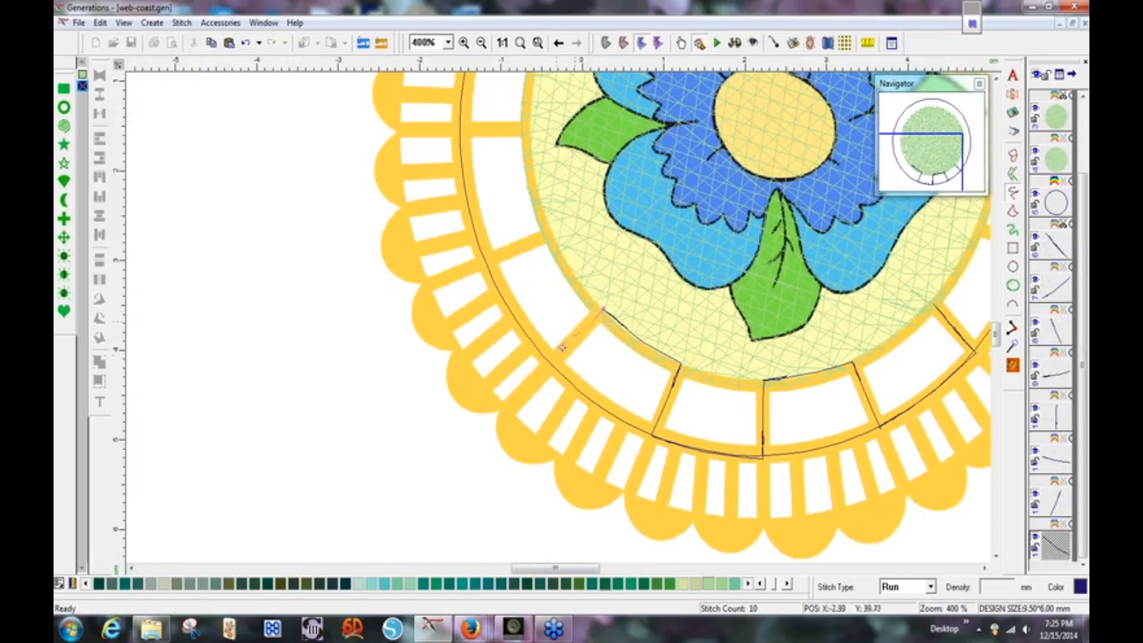
{"action": "left_click", "coordinate": [550, 367]}
{"action": "right_click", "coordinate": [550, 368]}
{"action": "key", "text": "Escape"}
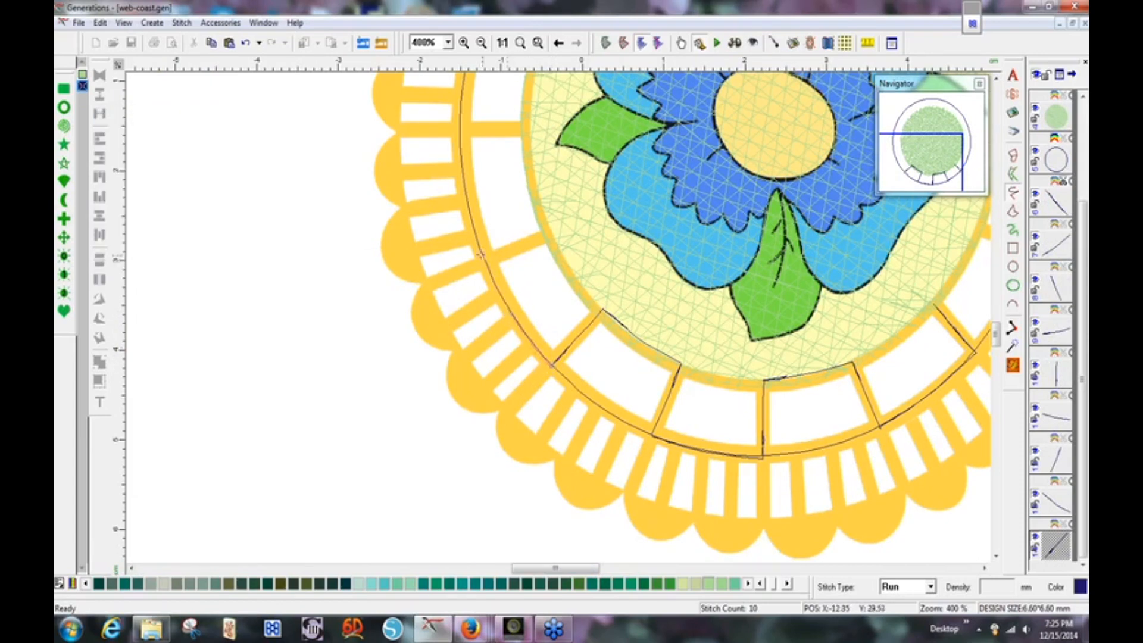
{"action": "right_click", "coordinate": [484, 260]}
{"action": "key", "text": "Escape"}
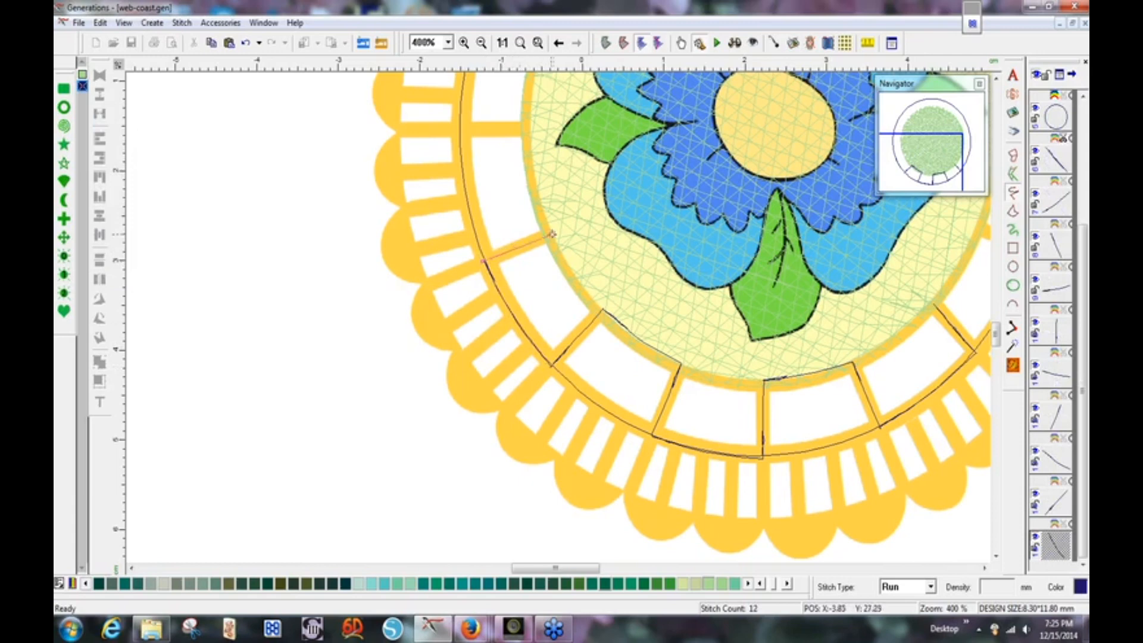
{"action": "right_click", "coordinate": [554, 235]}
{"action": "key", "text": "Escape"}
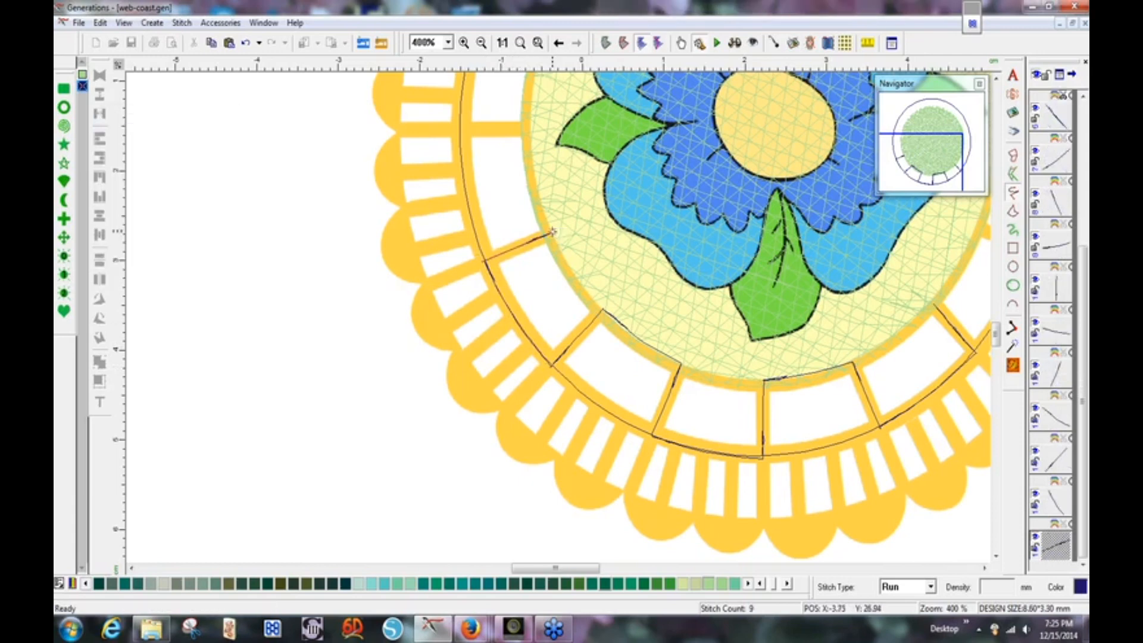
Draw a line up the inner edge and a short horizontal divider near the top, then pan down.
{"action": "left_click", "coordinate": [537, 187]}
{"action": "right_click", "coordinate": [532, 128]}
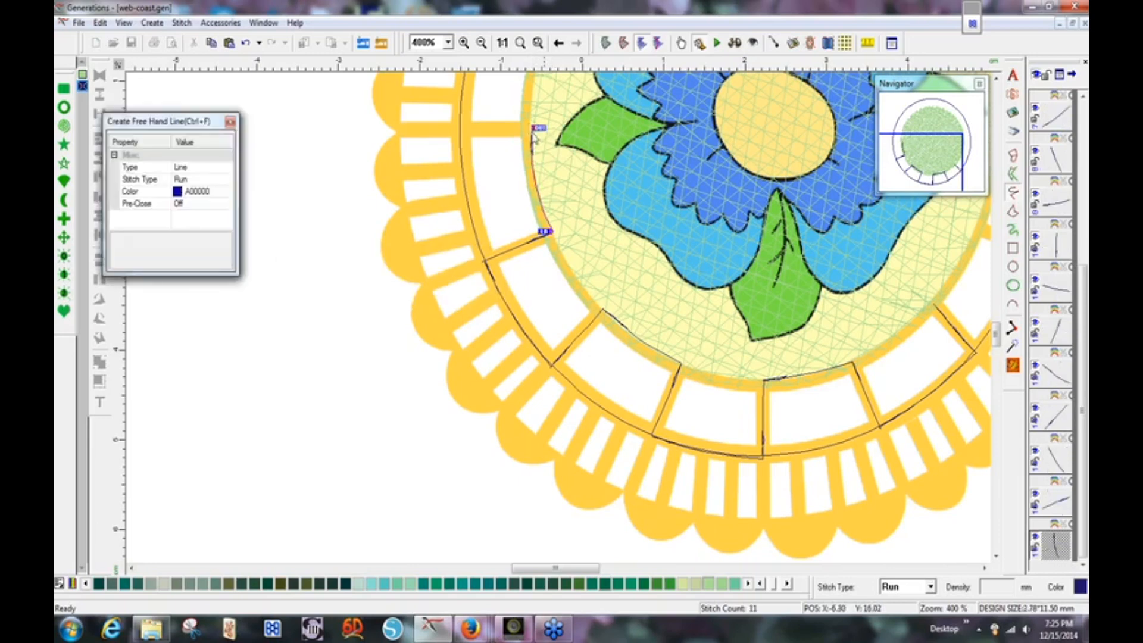
{"action": "key", "text": "Escape"}
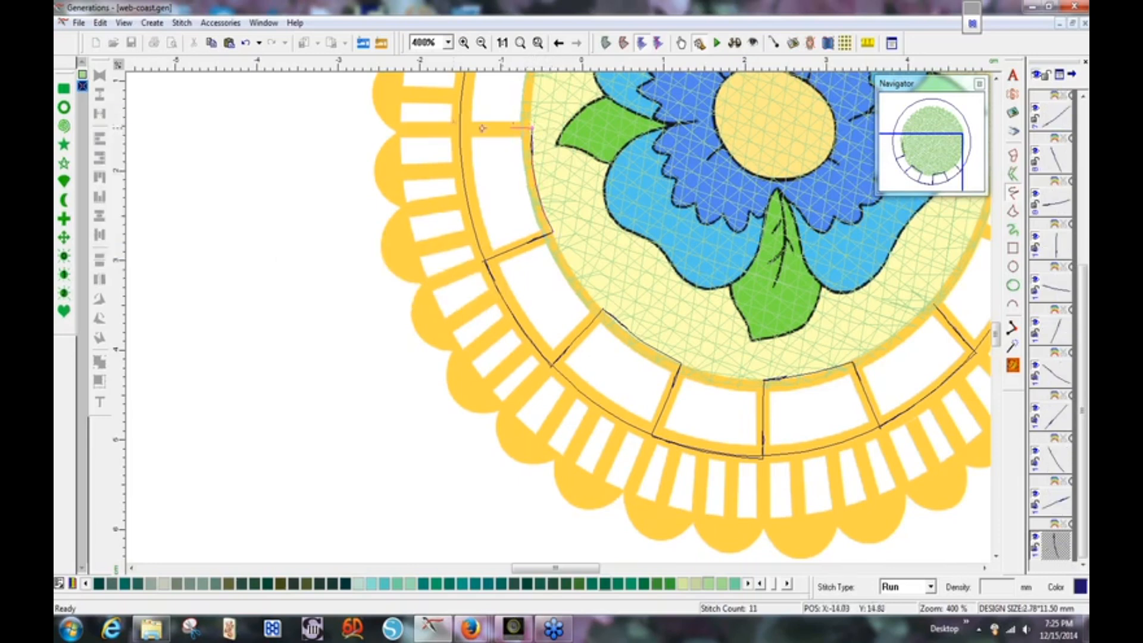
{"action": "right_click", "coordinate": [455, 128]}
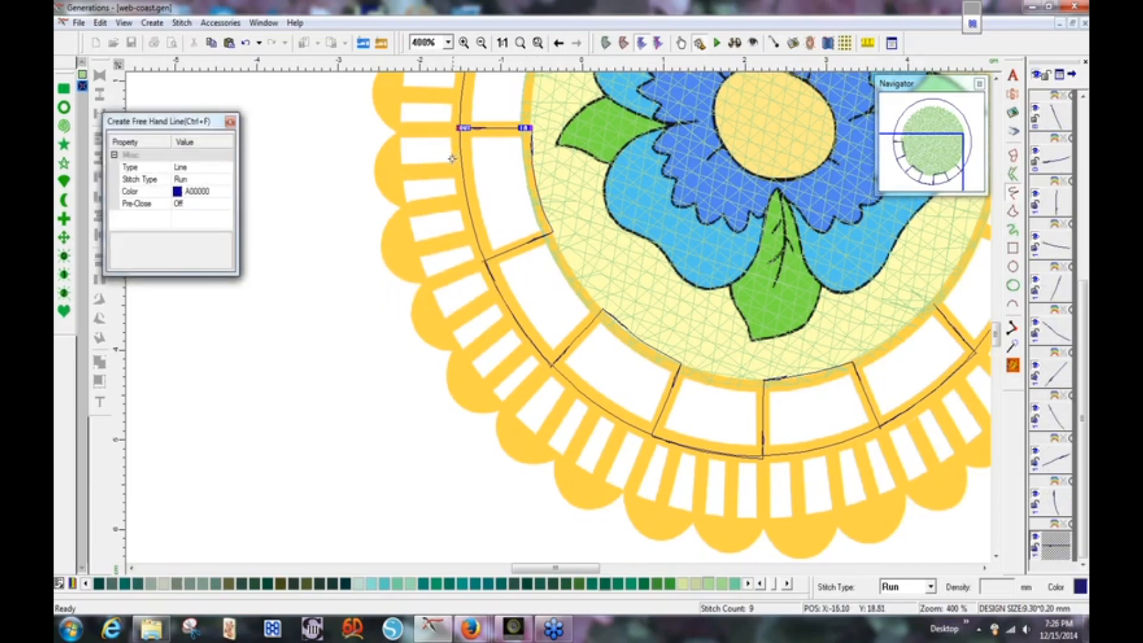
{"action": "key", "text": "Escape"}
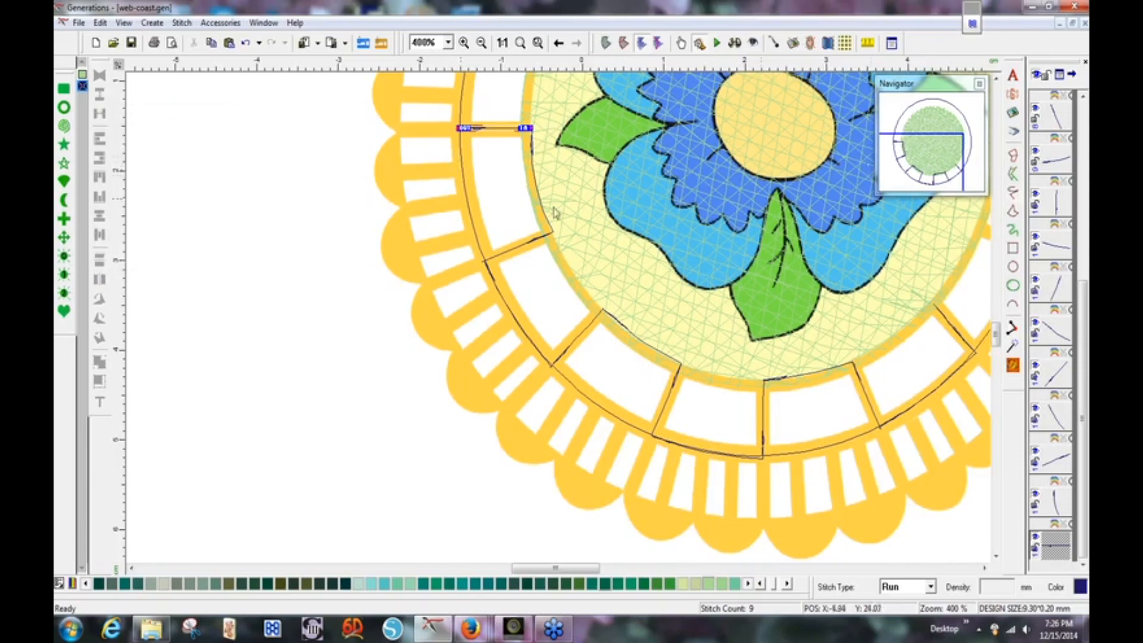
{"action": "left_click_drag", "start_coordinate": [896, 179], "coordinate": [925, 160]}
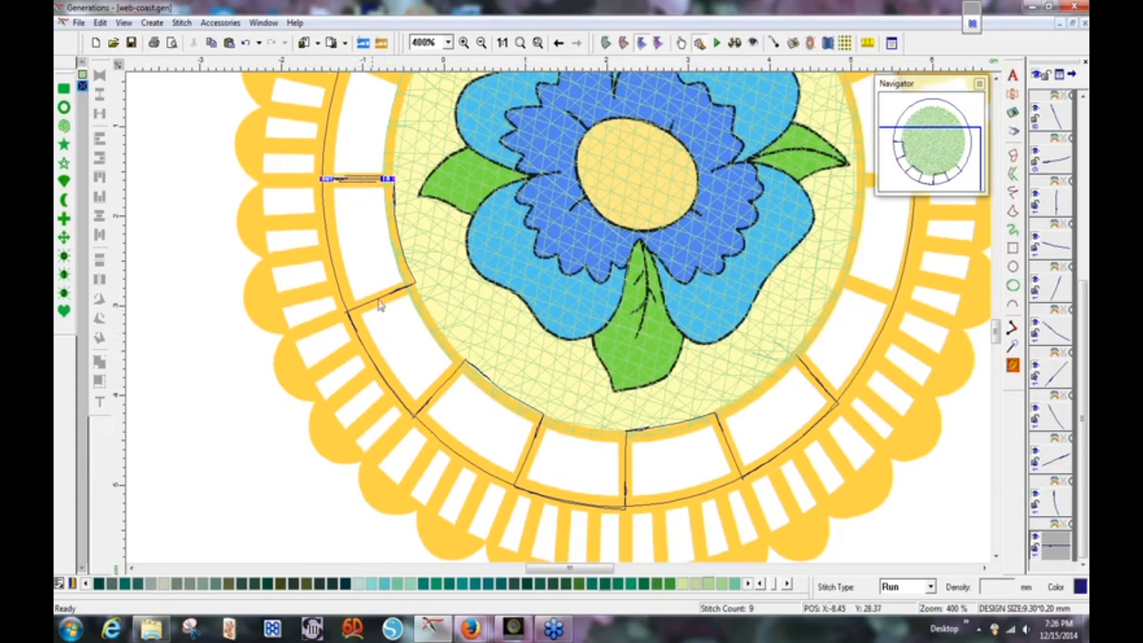
Select the seven lower radial dividers and change their stitch type to Satin Border.
{"action": "left_click", "coordinate": [384, 303], "text": "ctrl"}
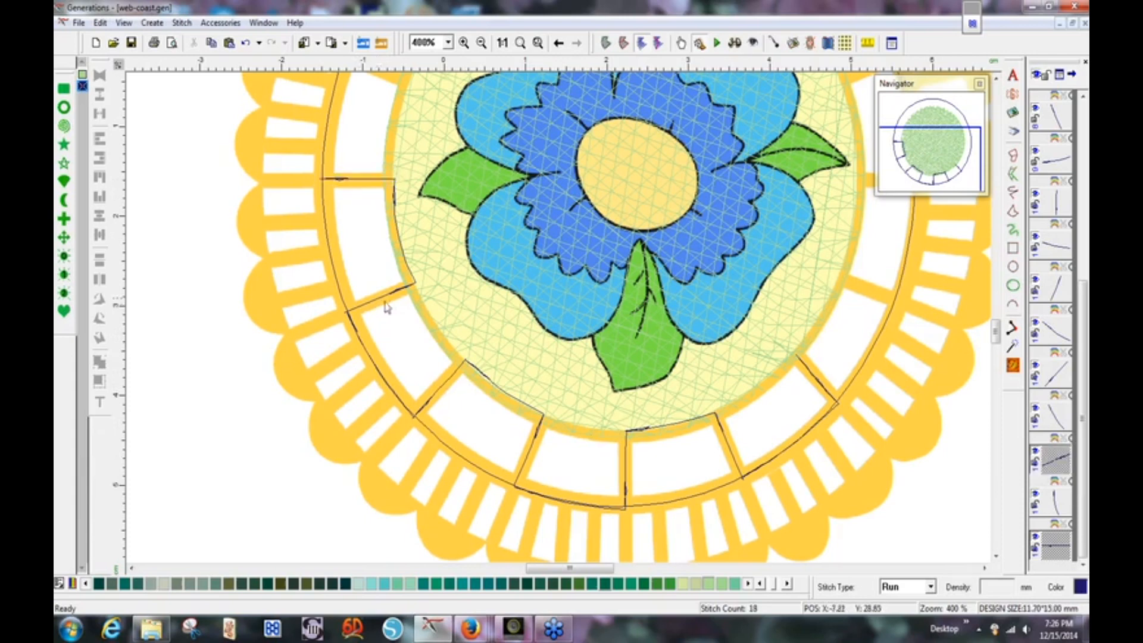
{"action": "left_click", "coordinate": [435, 397], "text": "ctrl"}
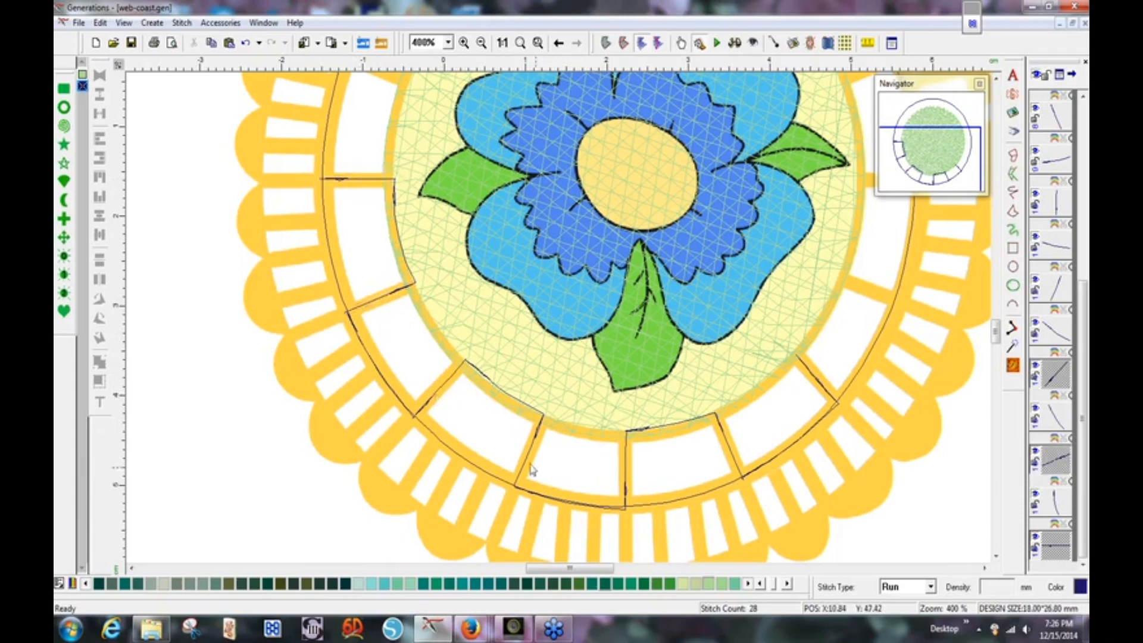
{"action": "left_click", "coordinate": [527, 460], "text": "ctrl"}
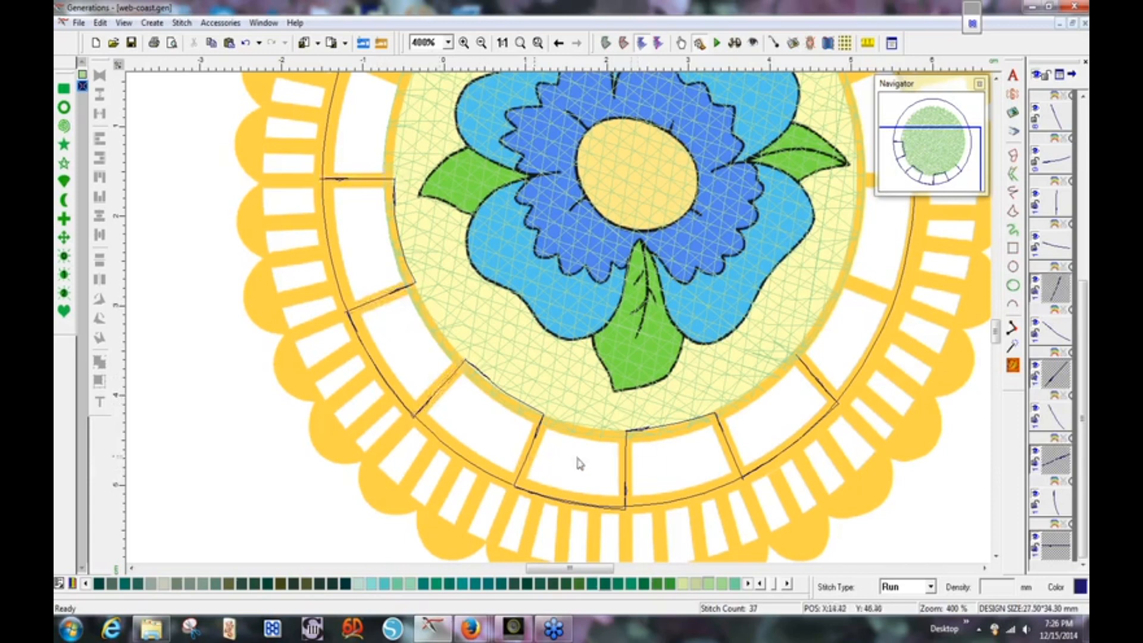
{"action": "left_click", "coordinate": [627, 471], "text": "ctrl"}
{"action": "left_click", "coordinate": [732, 451], "text": "ctrl"}
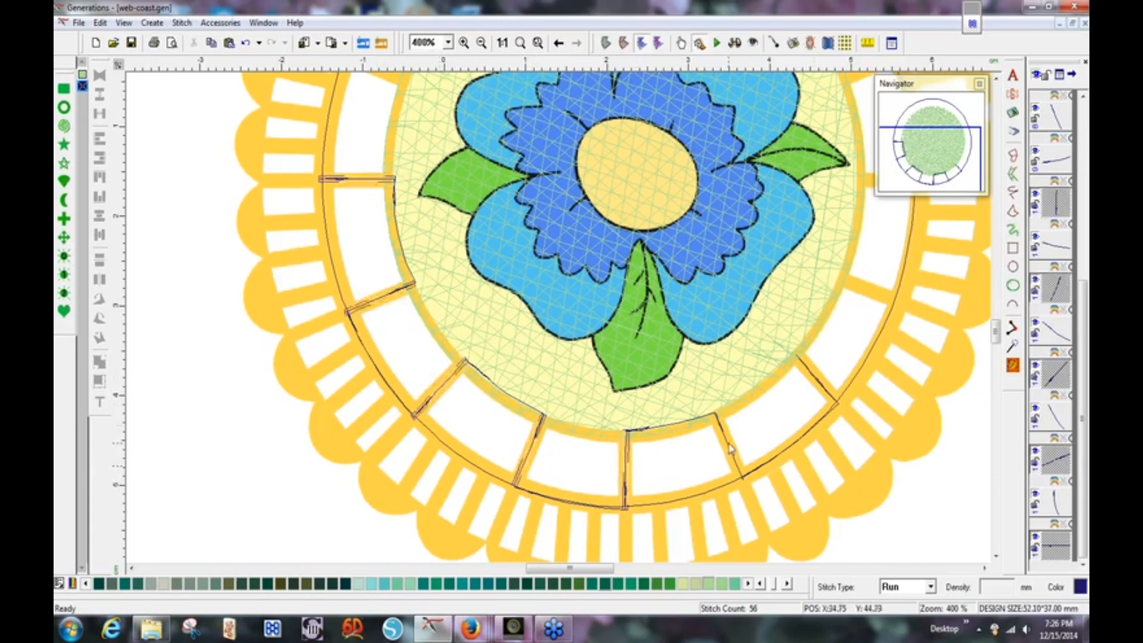
{"action": "left_click", "coordinate": [819, 397], "text": "ctrl"}
{"action": "left_click", "coordinate": [818, 386], "text": "ctrl"}
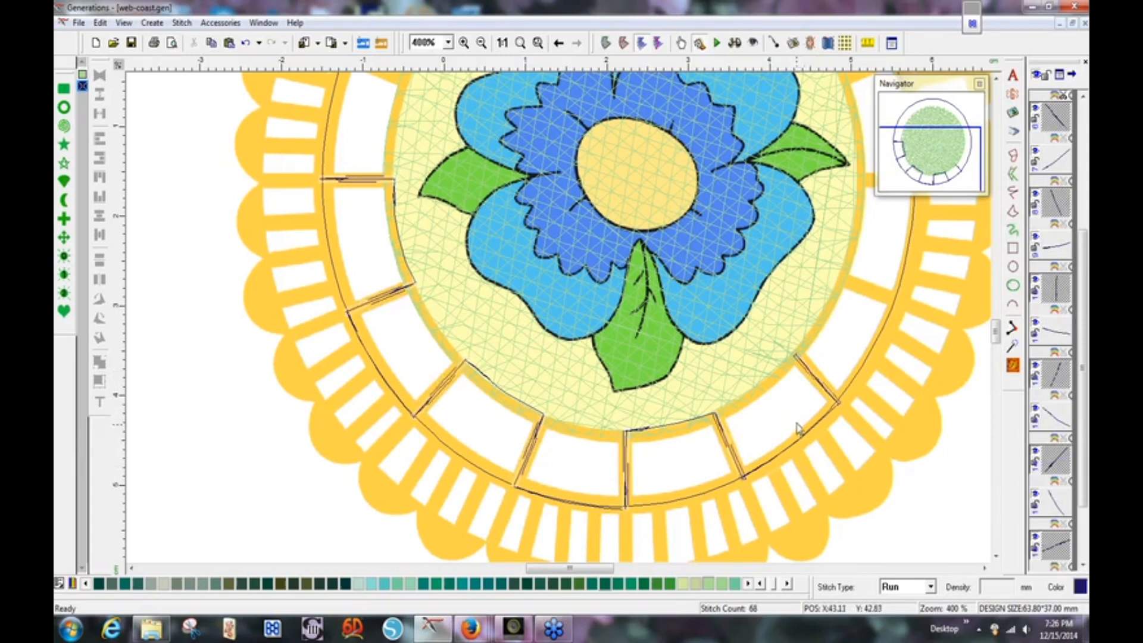
{"action": "left_click", "coordinate": [930, 588]}
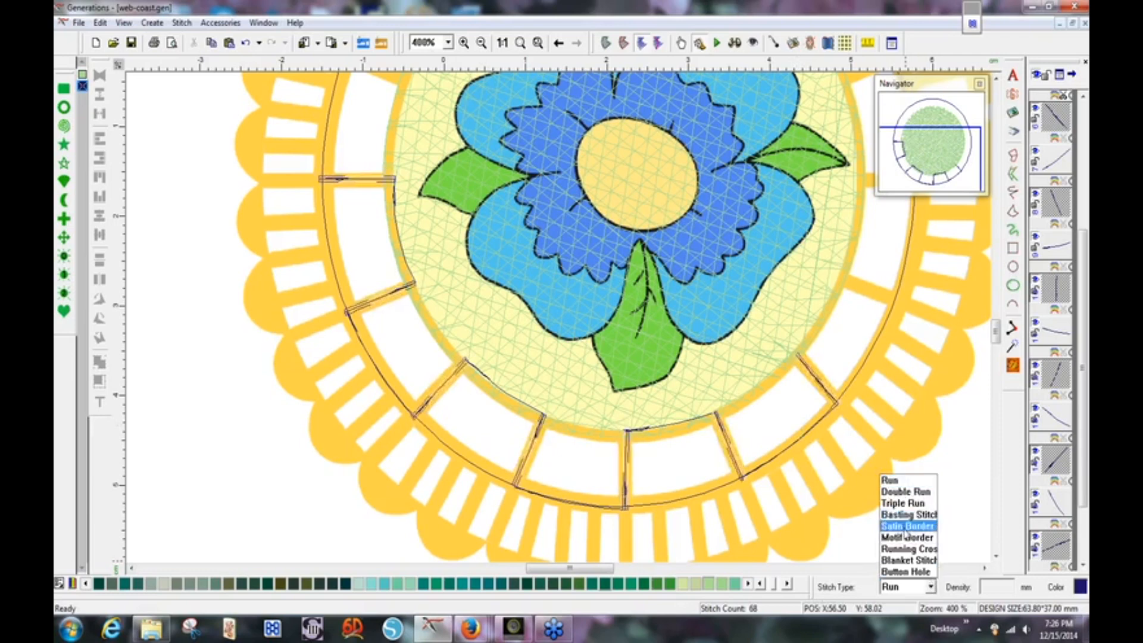
{"action": "left_click", "coordinate": [905, 529]}
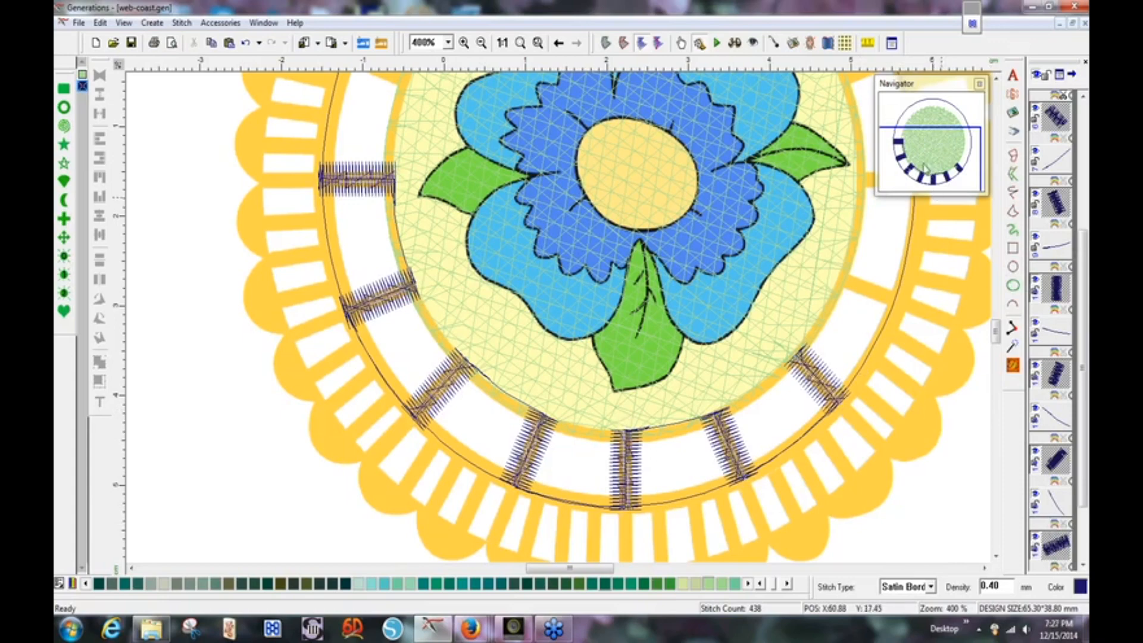
{"action": "left_click_drag", "start_coordinate": [929, 167], "coordinate": [913, 126]}
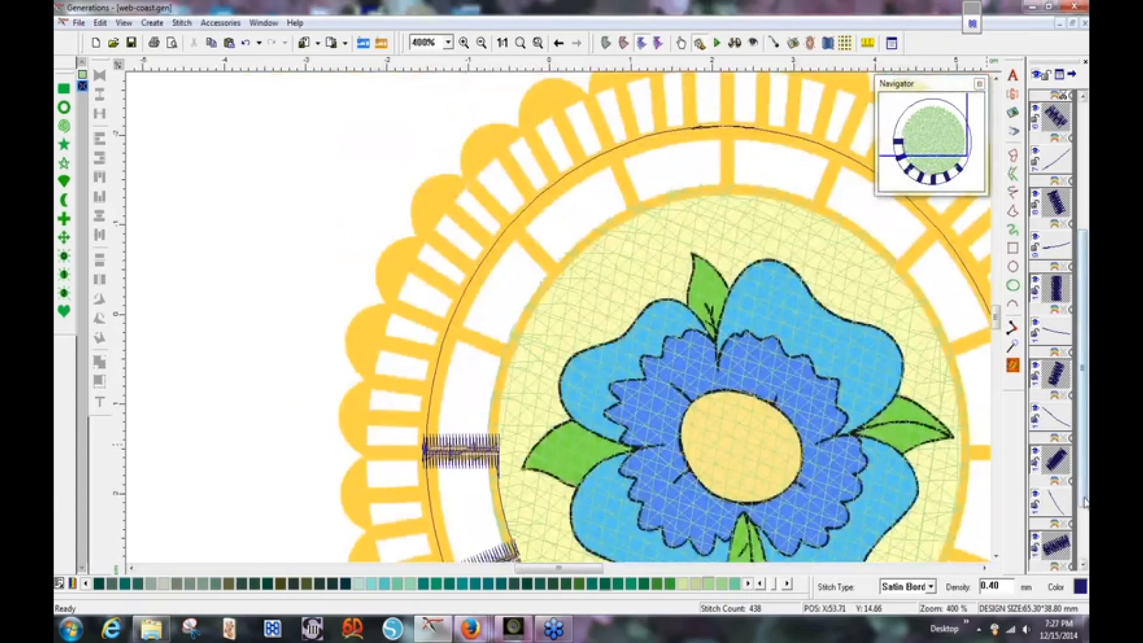
Start a freehand run line at the left satin bar's end and run it up the ring's inner edge.
{"action": "left_click_drag", "start_coordinate": [1085, 505], "coordinate": [1085, 565]}
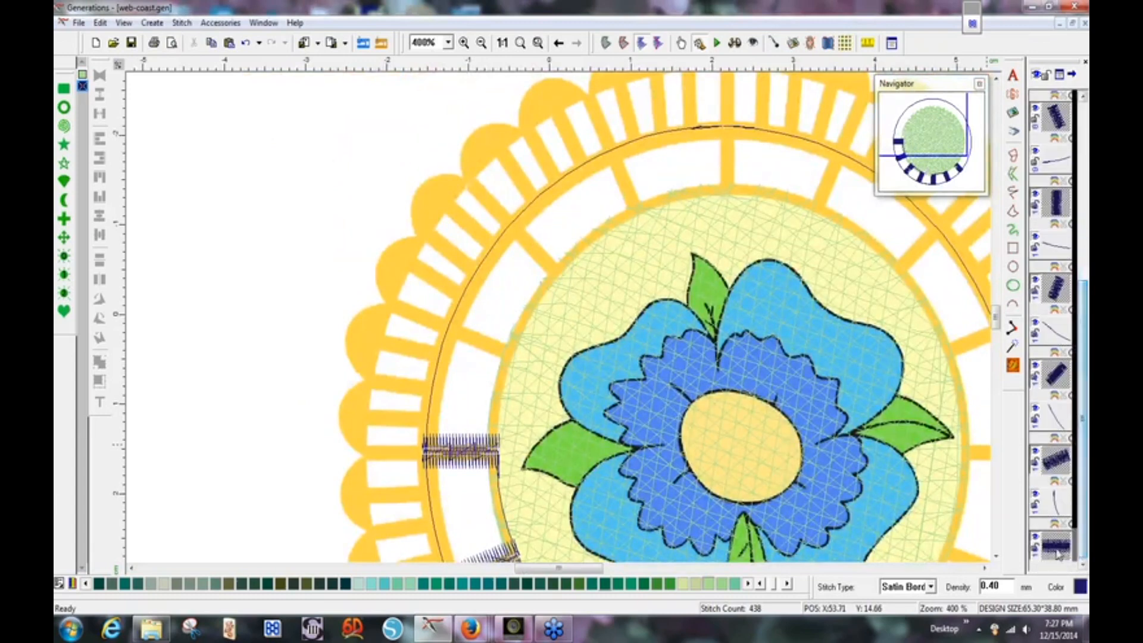
{"action": "left_click", "coordinate": [1058, 552]}
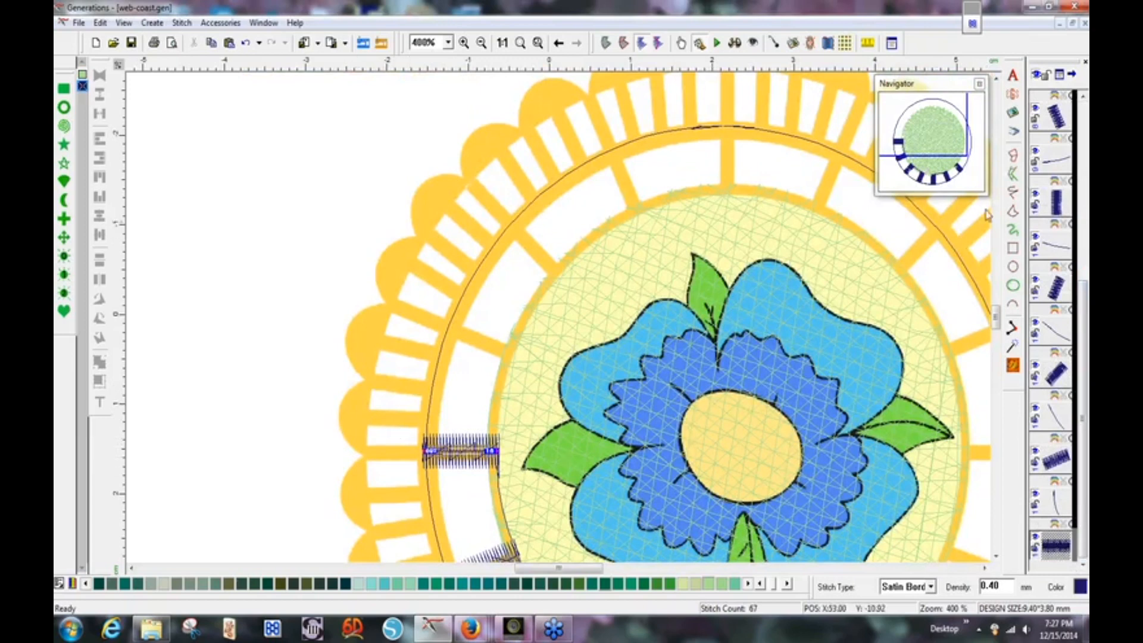
{"action": "left_click", "coordinate": [1013, 192]}
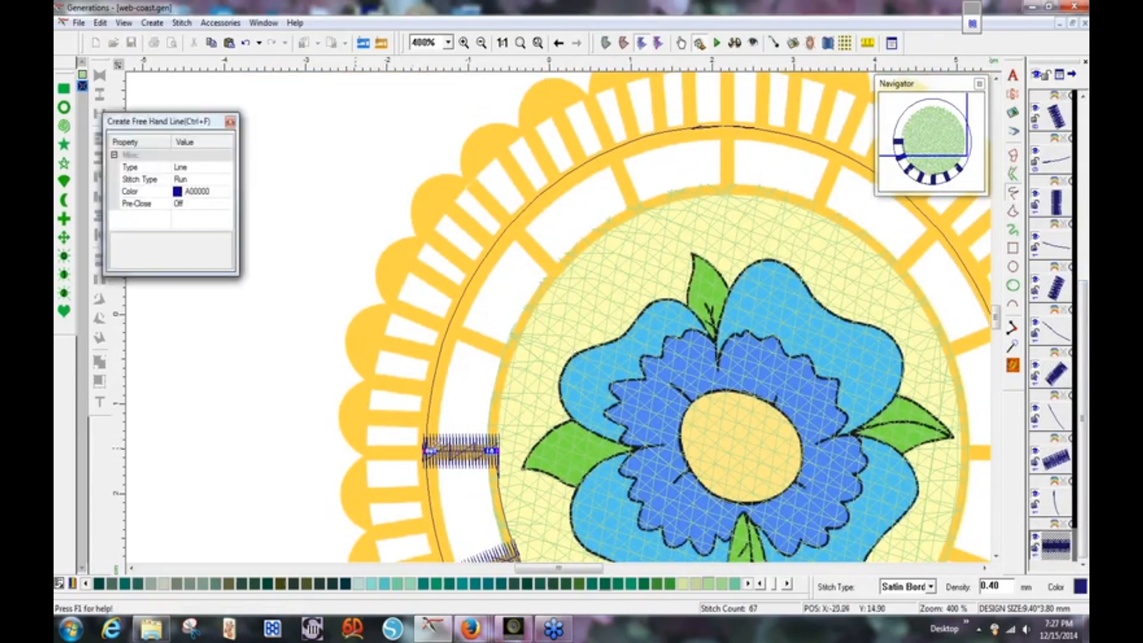
{"action": "left_click", "coordinate": [425, 452]}
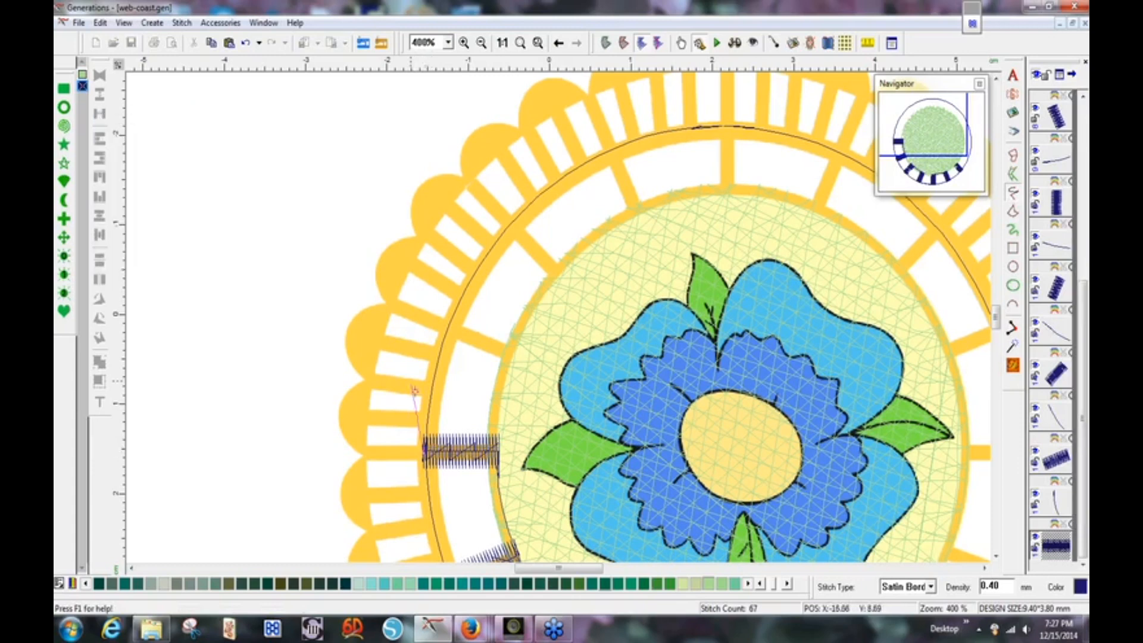
{"action": "left_click_drag", "start_coordinate": [428, 395], "coordinate": [439, 337]}
{"action": "left_click", "coordinate": [445, 328]}
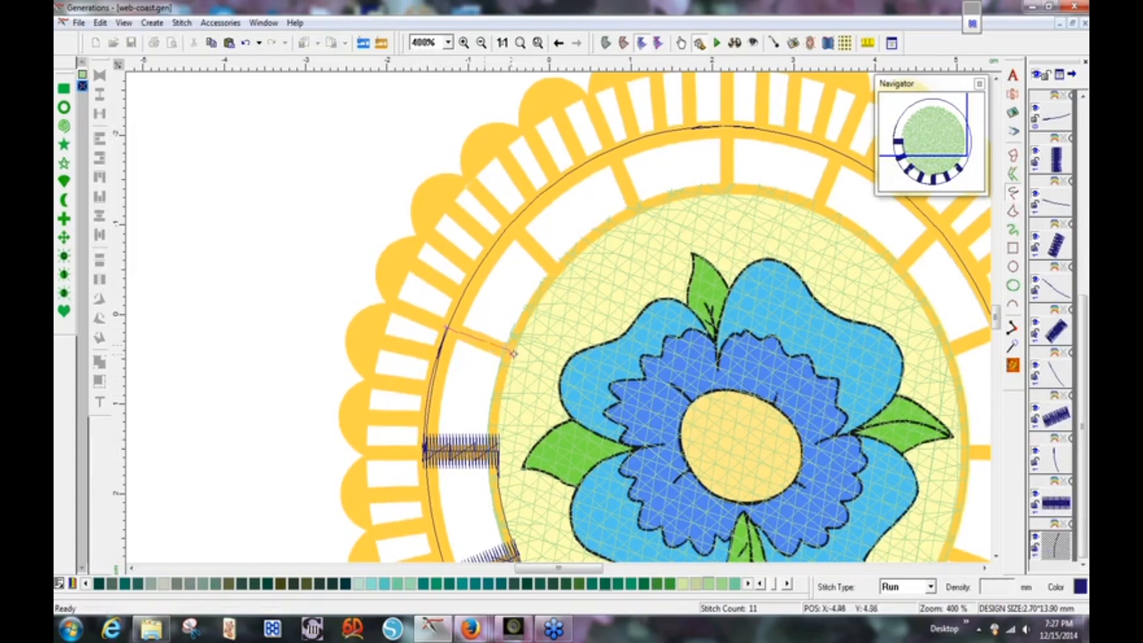
{"action": "right_click", "coordinate": [511, 358]}
Add another run line across the upper-left ring to its inner edge and commit it.
{"action": "left_click", "coordinate": [512, 356]}
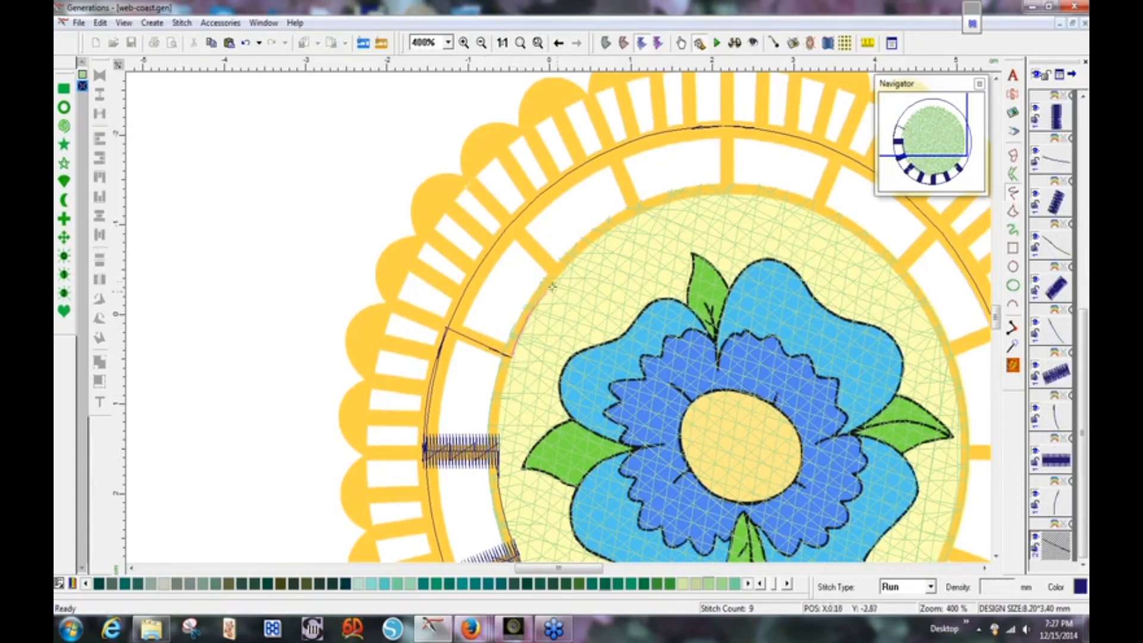
{"action": "left_click", "coordinate": [552, 264]}
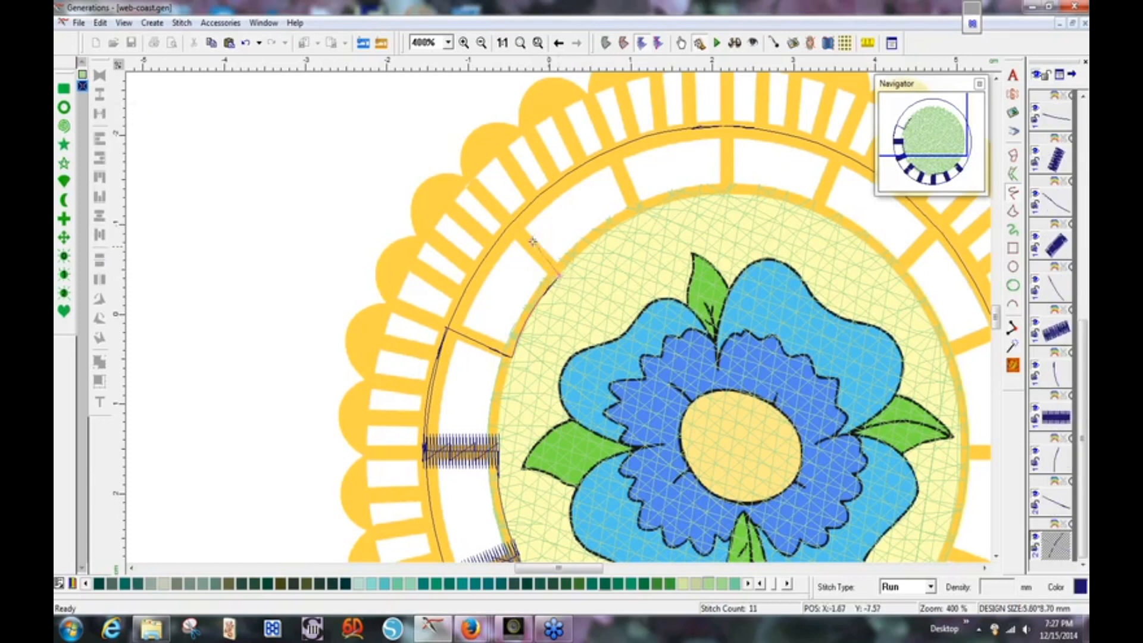
{"action": "left_click", "coordinate": [510, 222]}
{"action": "right_click", "coordinate": [509, 222]}
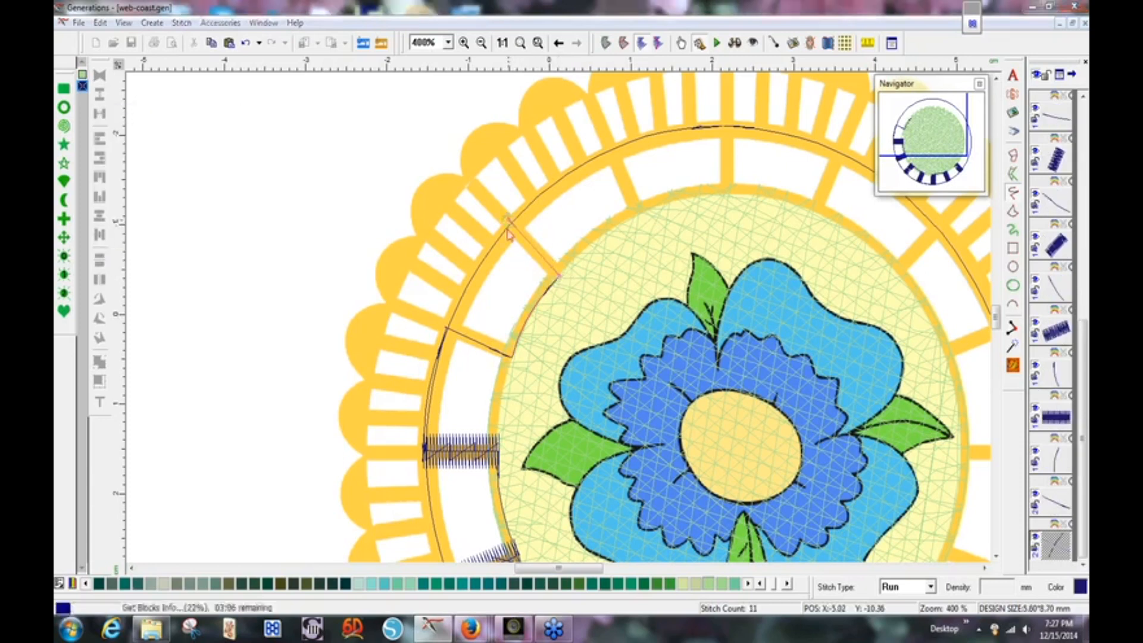
{"action": "key", "text": "Escape"}
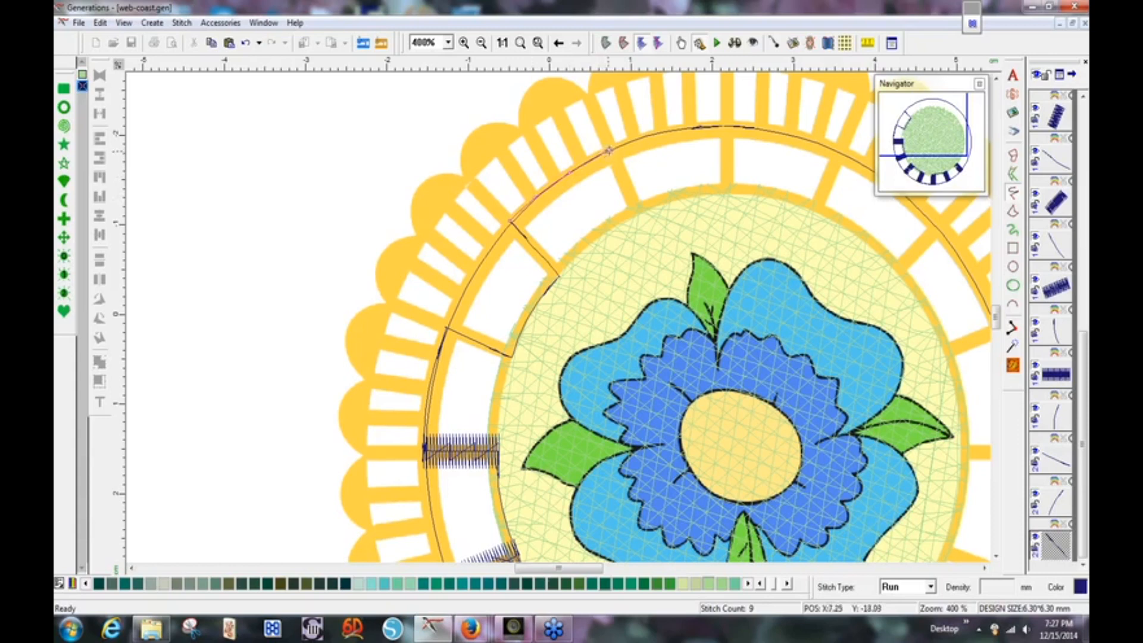
{"action": "right_click", "coordinate": [610, 150]}
Draw radial dividers with inner and outer arc segments across the top and upper-right of the ring.
{"action": "left_click", "coordinate": [610, 149]}
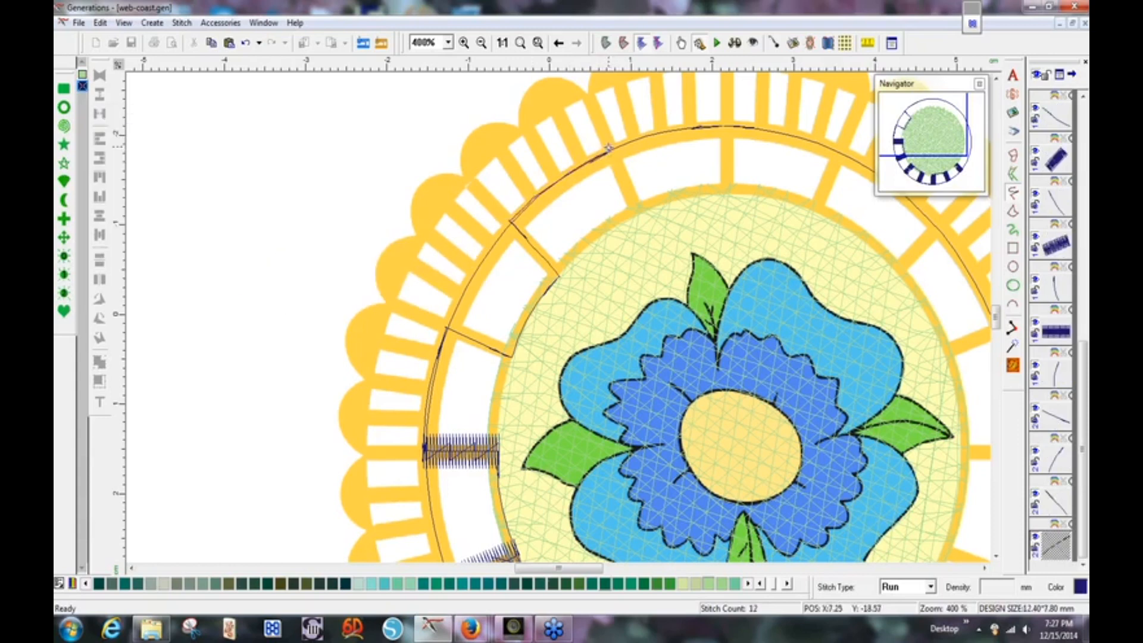
{"action": "left_click", "coordinate": [636, 213]}
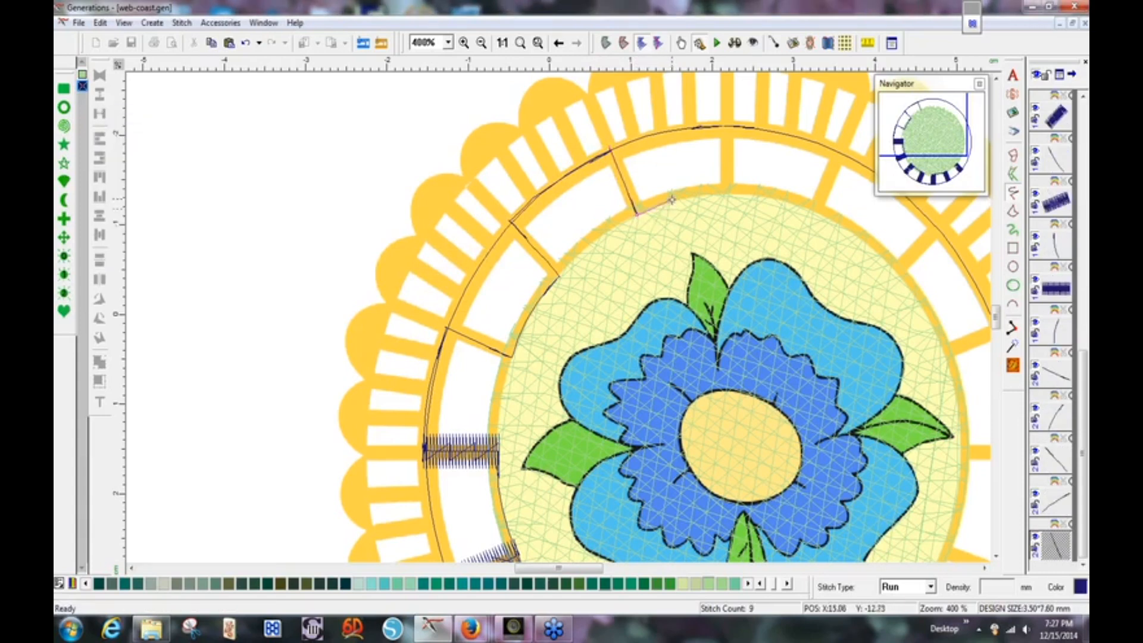
{"action": "left_click", "coordinate": [727, 194]}
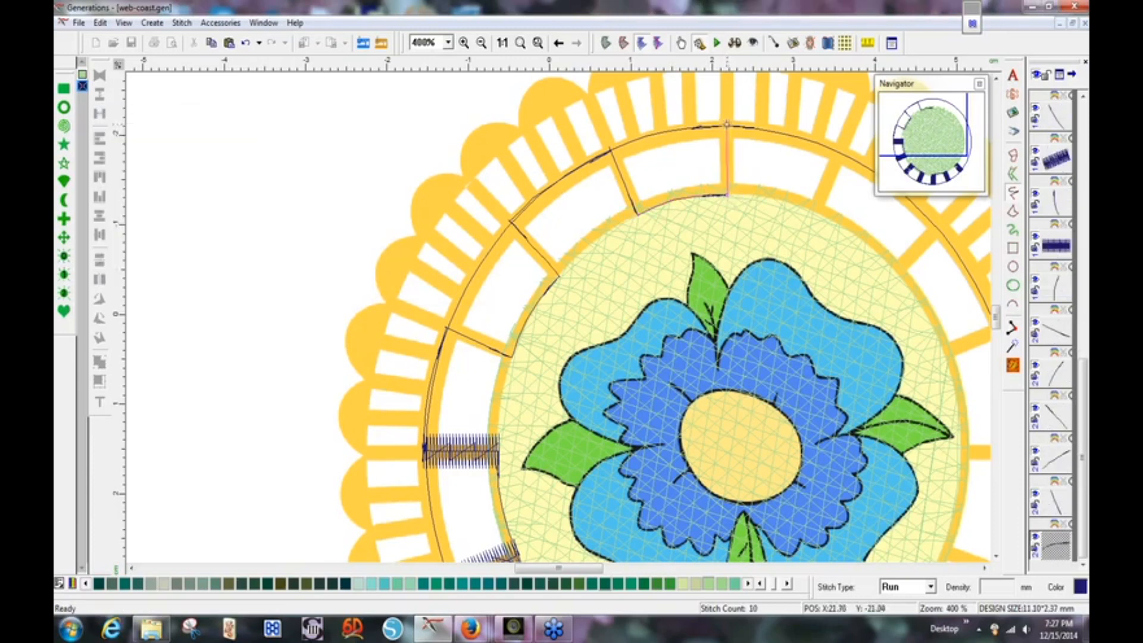
{"action": "left_click", "coordinate": [728, 124]}
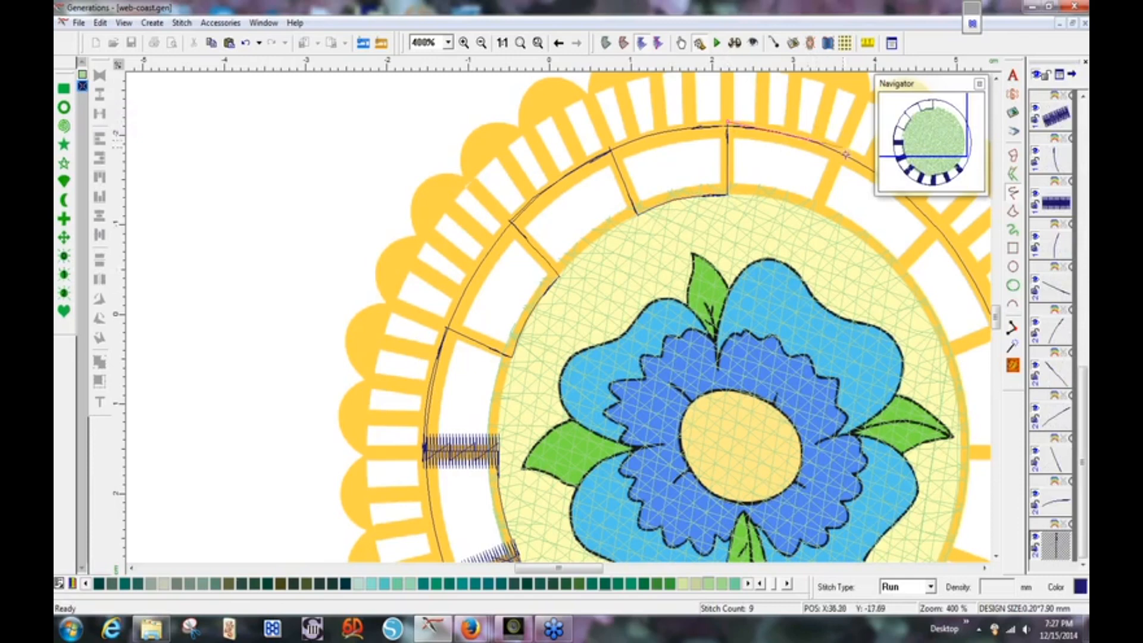
{"action": "left_click", "coordinate": [842, 154]}
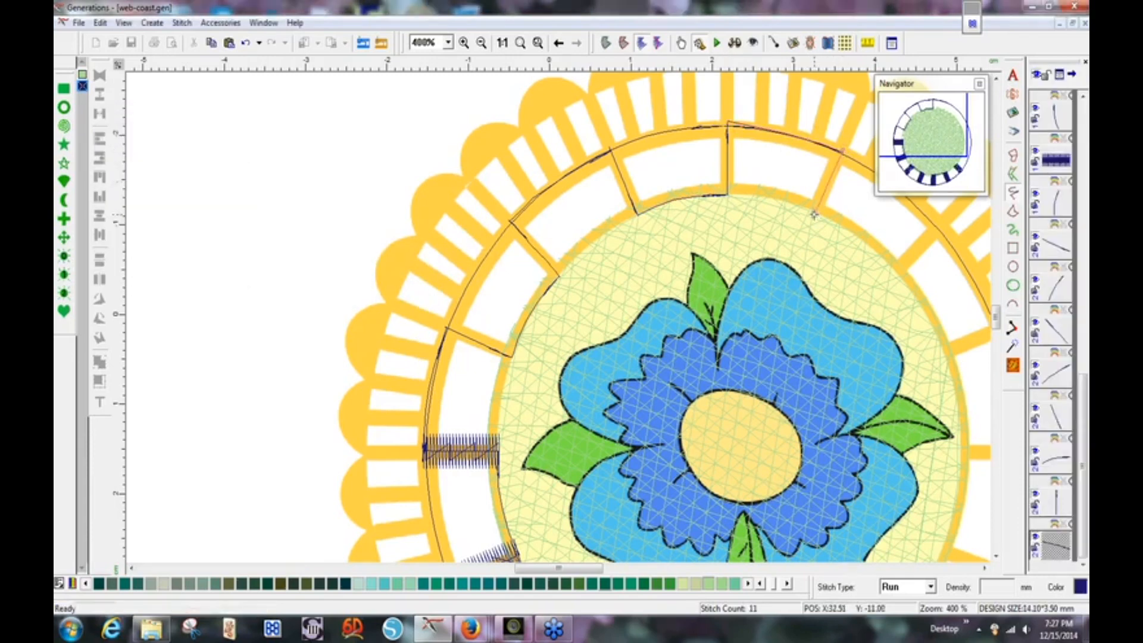
{"action": "left_click", "coordinate": [813, 213]}
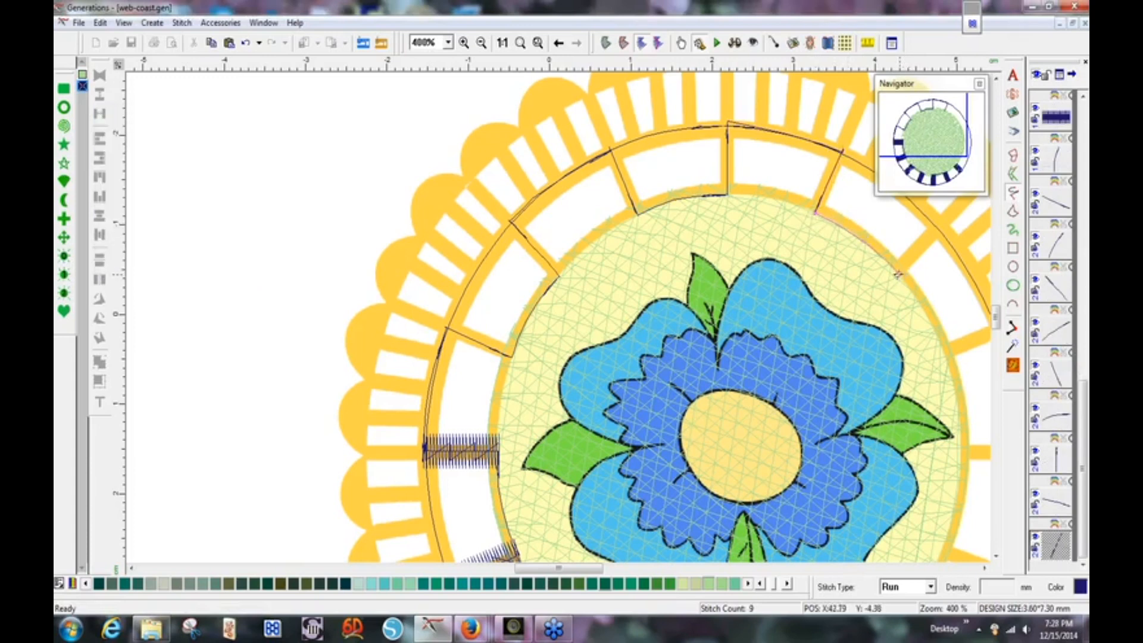
{"action": "left_click", "coordinate": [895, 272]}
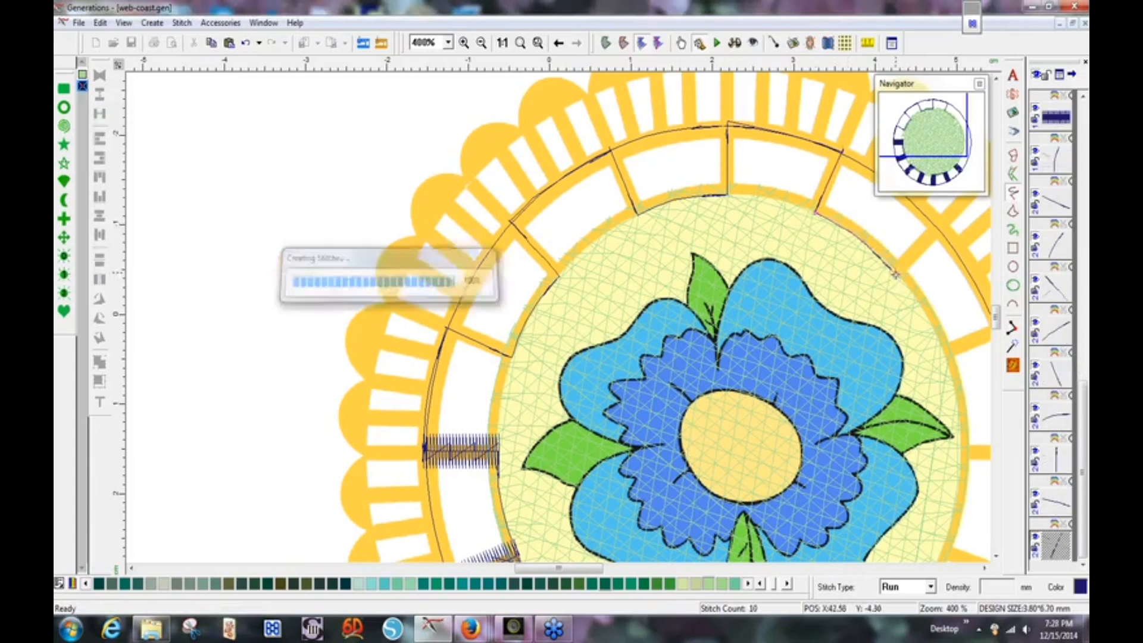
Draw two more radial run-stitch spokes from the outer ring to the inner circle on the right side.
{"action": "left_click_drag", "start_coordinate": [938, 225], "coordinate": [965, 233]}
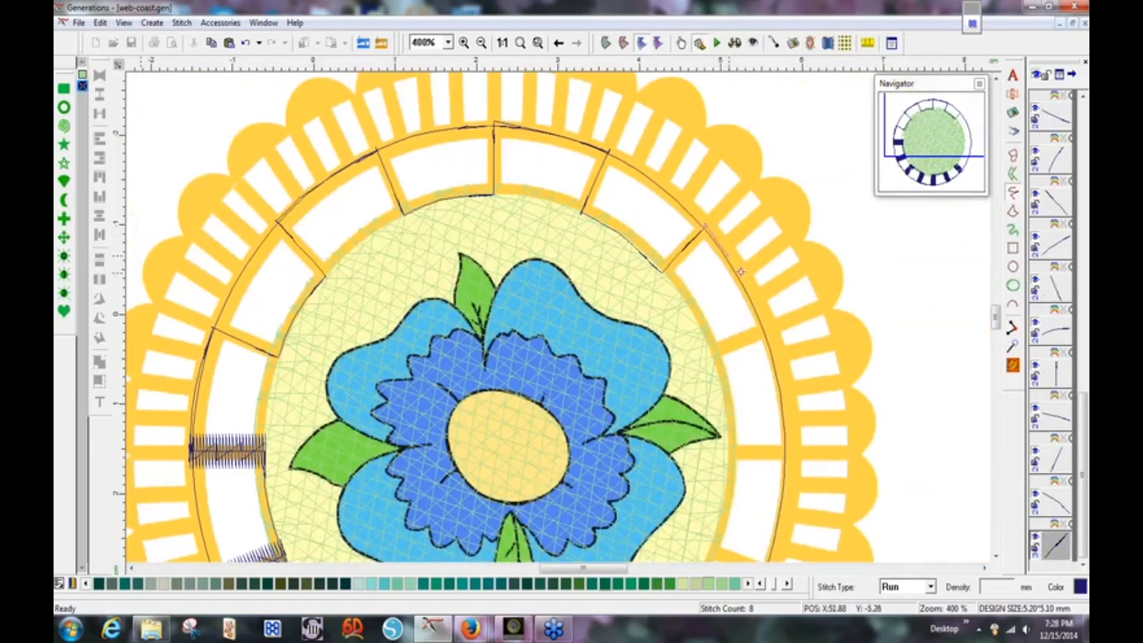
{"action": "left_click", "coordinate": [766, 329]}
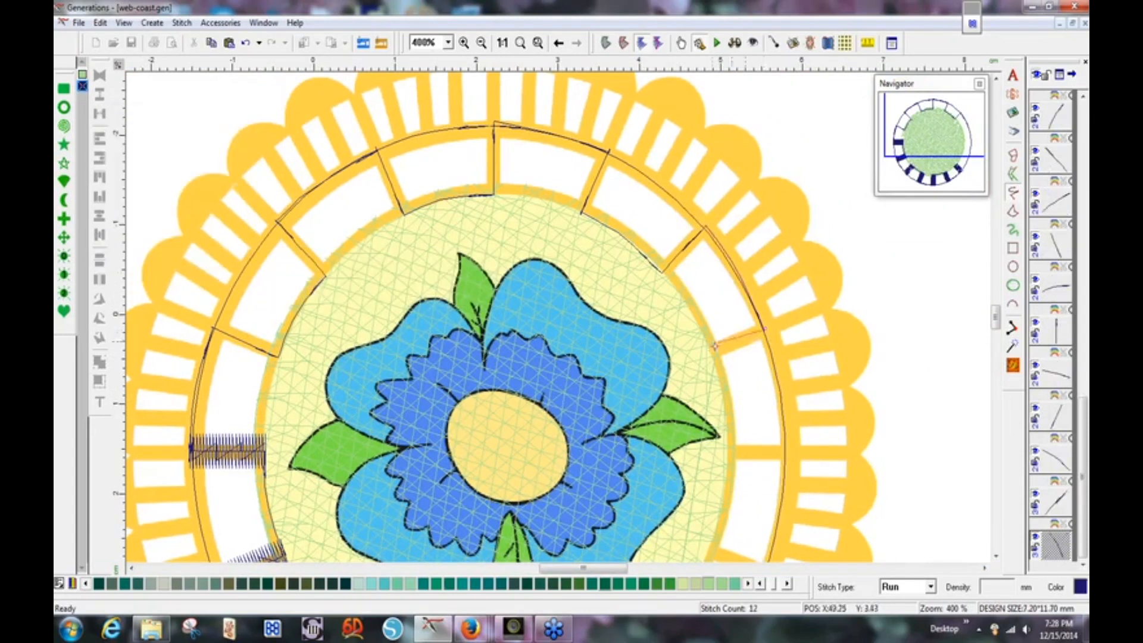
{"action": "mouse_move", "coordinate": [708, 353]}
{"action": "left_mouse_down"}
{"action": "mouse_move", "coordinate": [729, 399]}
{"action": "mouse_move", "coordinate": [728, 454]}
{"action": "mouse_move", "coordinate": [790, 452]}
{"action": "mouse_move", "coordinate": [767, 505]}
{"action": "mouse_move", "coordinate": [779, 517]}
{"action": "mouse_move", "coordinate": [770, 548]}
{"action": "mouse_move", "coordinate": [767, 405]}
{"action": "left_mouse_up"}
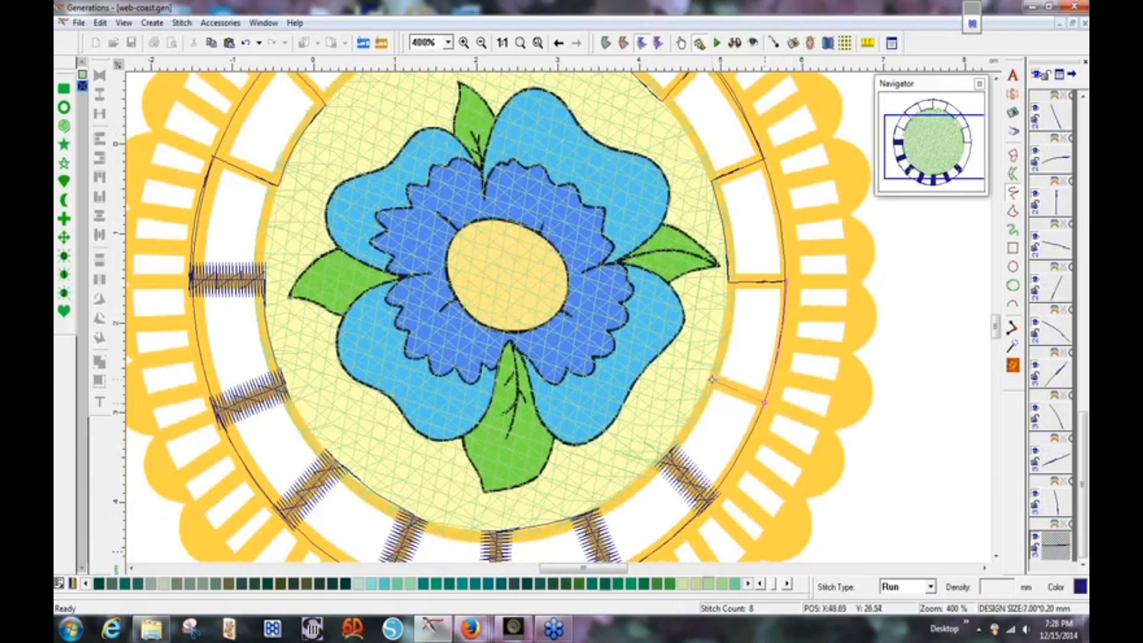
Draw the last right-side spoke and exit Free Hand Line, bringing the lower ring into view.
{"action": "left_click_drag", "start_coordinate": [711, 379], "coordinate": [711, 380]}
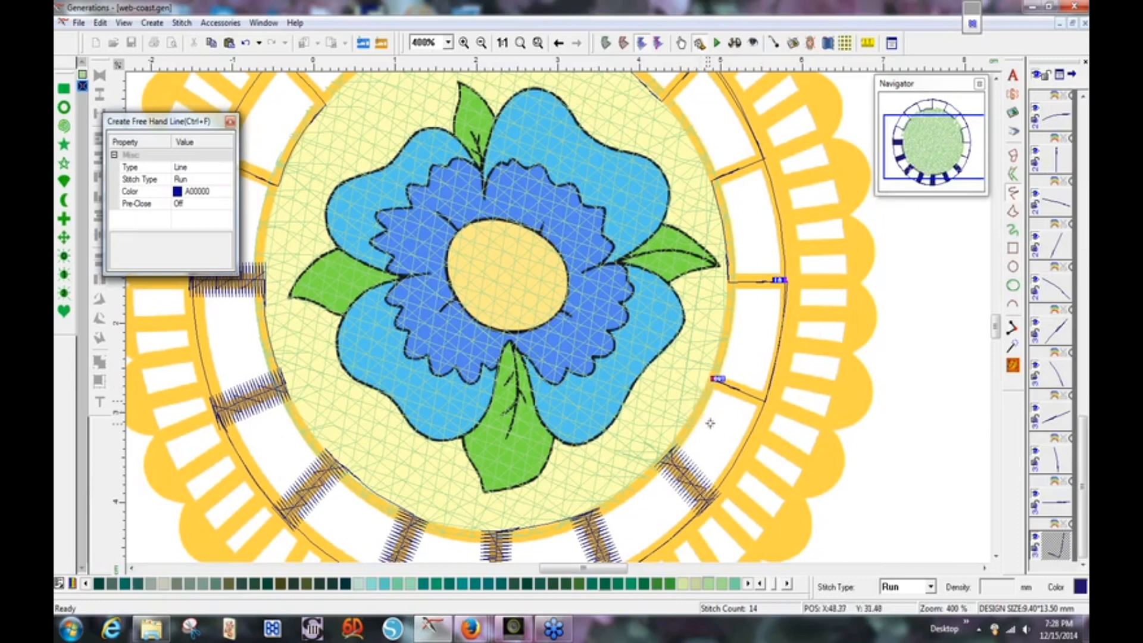
{"action": "key", "text": "Escape"}
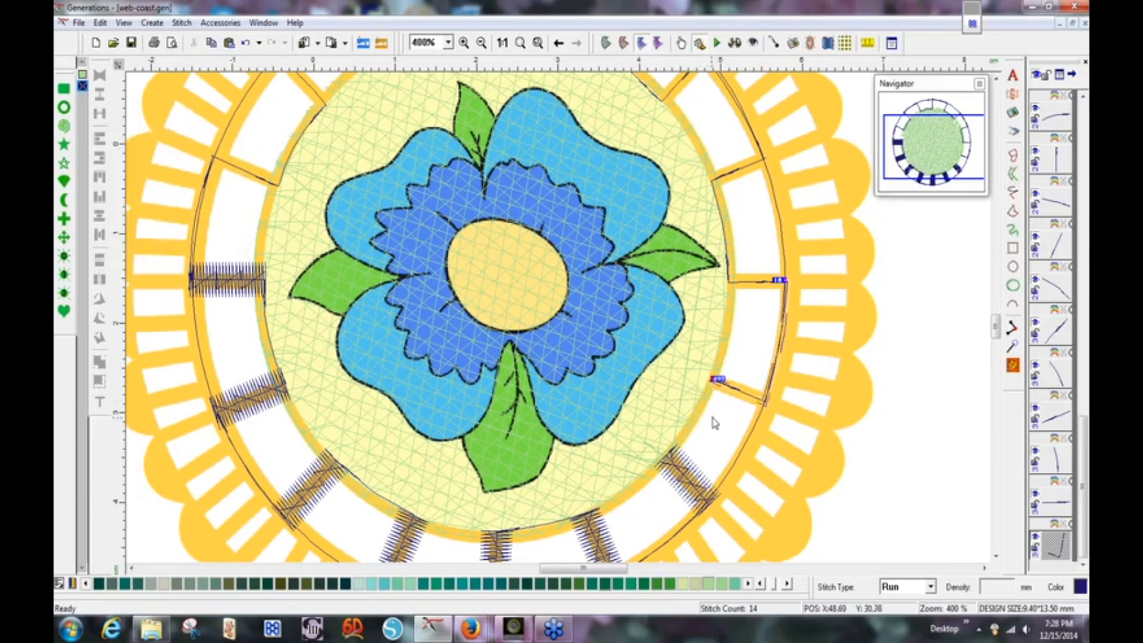
{"action": "left_click_drag", "start_coordinate": [930, 153], "coordinate": [928, 135]}
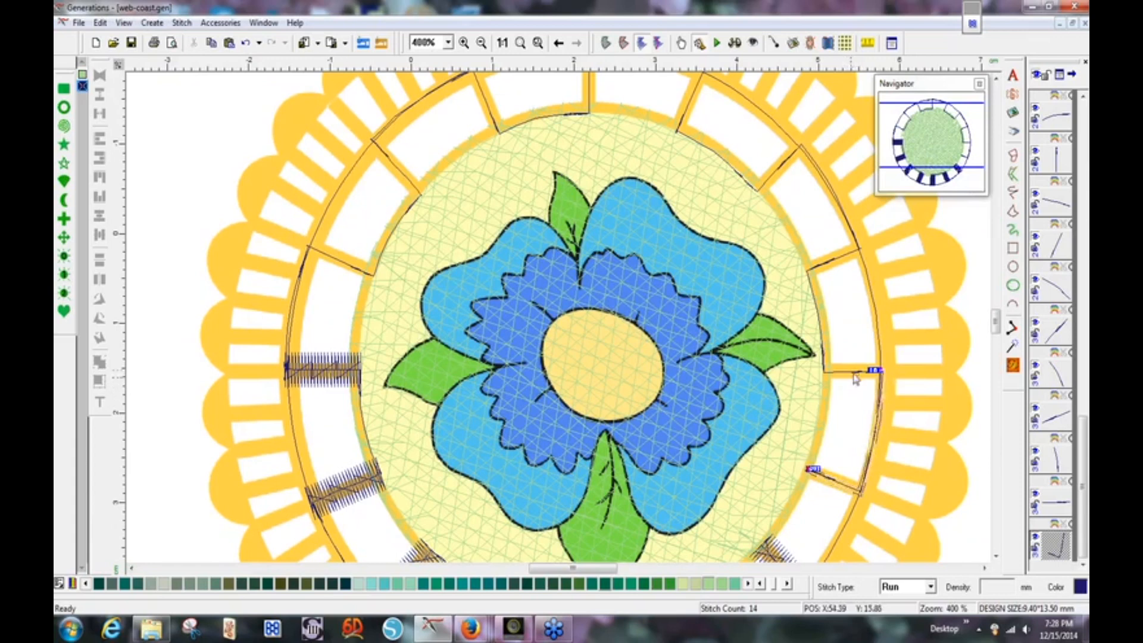
Delete the stray extra run line at the ring's lower right.
{"action": "left_click", "coordinate": [848, 442]}
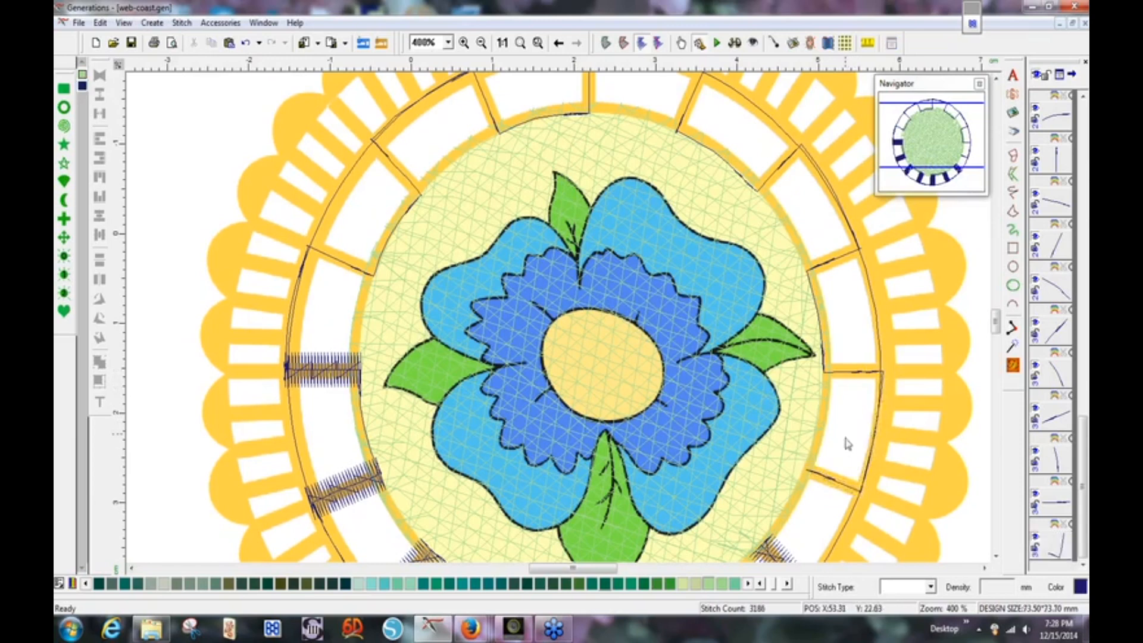
{"action": "left_click", "coordinate": [833, 484]}
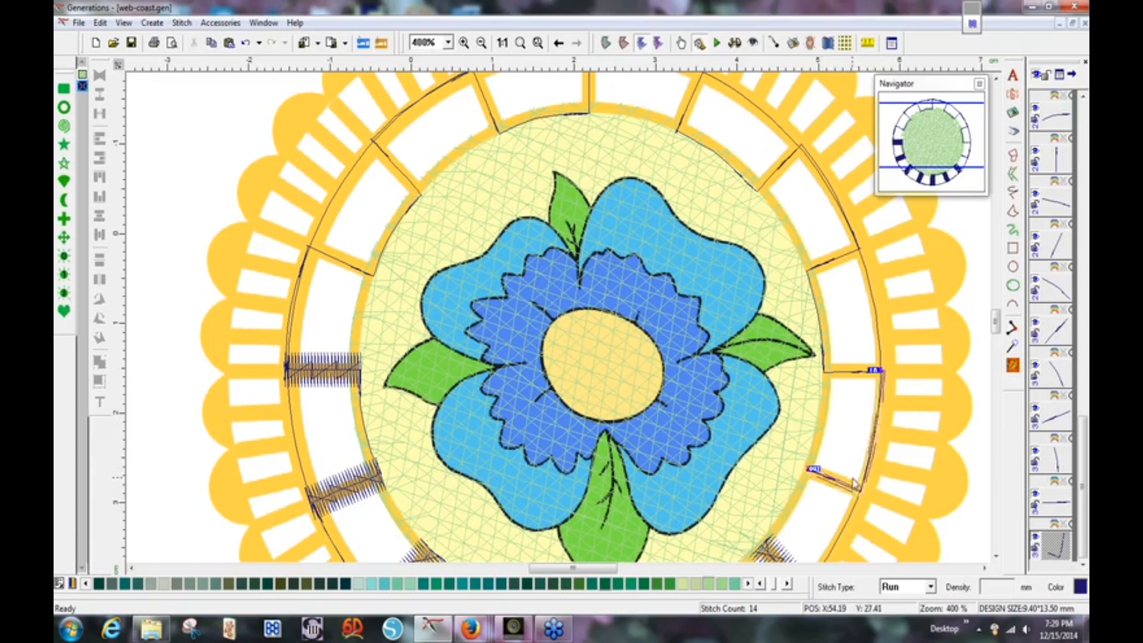
{"action": "key", "text": "Delete"}
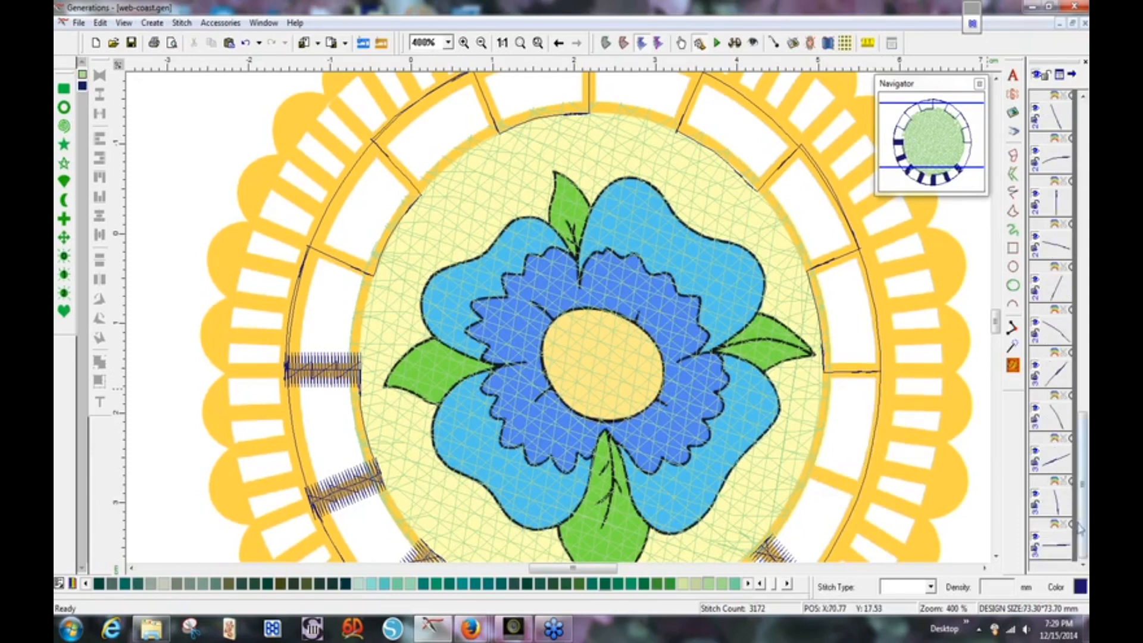
Redraw the lower-right radial divider as a freehand run line toward the inner circle.
{"action": "left_click", "coordinate": [1068, 547]}
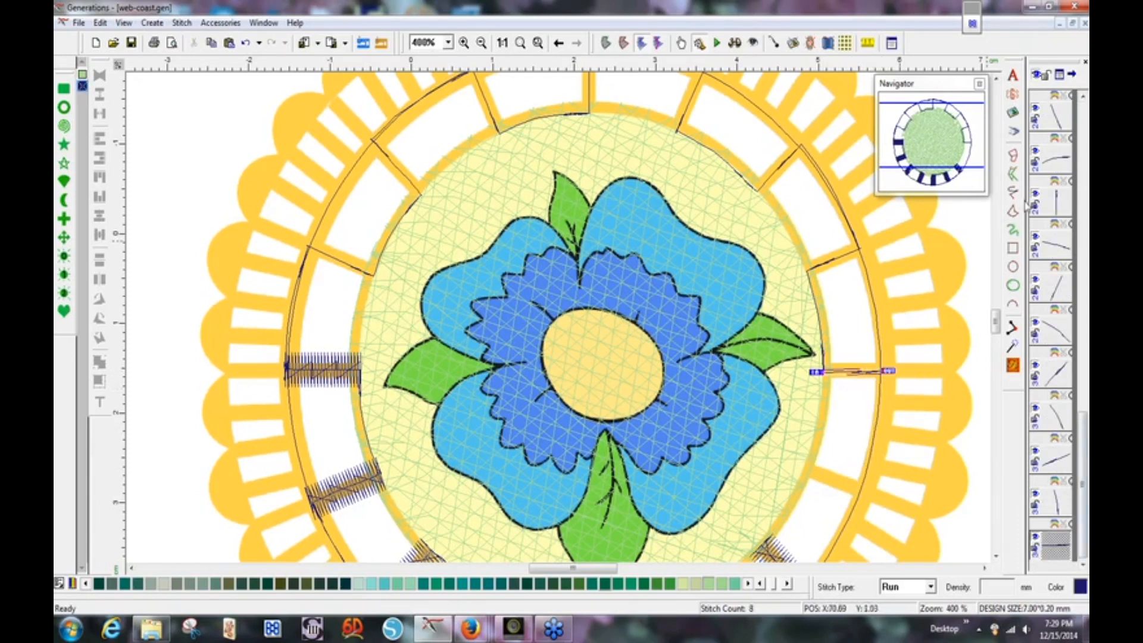
{"action": "left_click", "coordinate": [1013, 192]}
{"action": "left_click", "coordinate": [883, 370]}
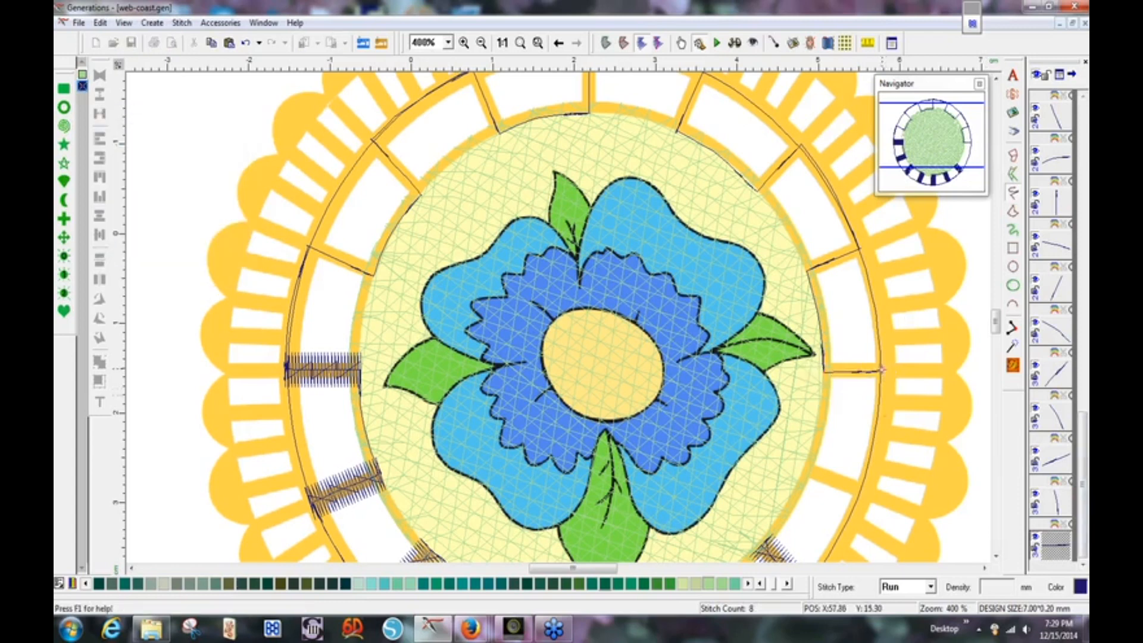
{"action": "left_click", "coordinate": [864, 491]}
{"action": "left_click_drag", "start_coordinate": [863, 492], "coordinate": [805, 469]}
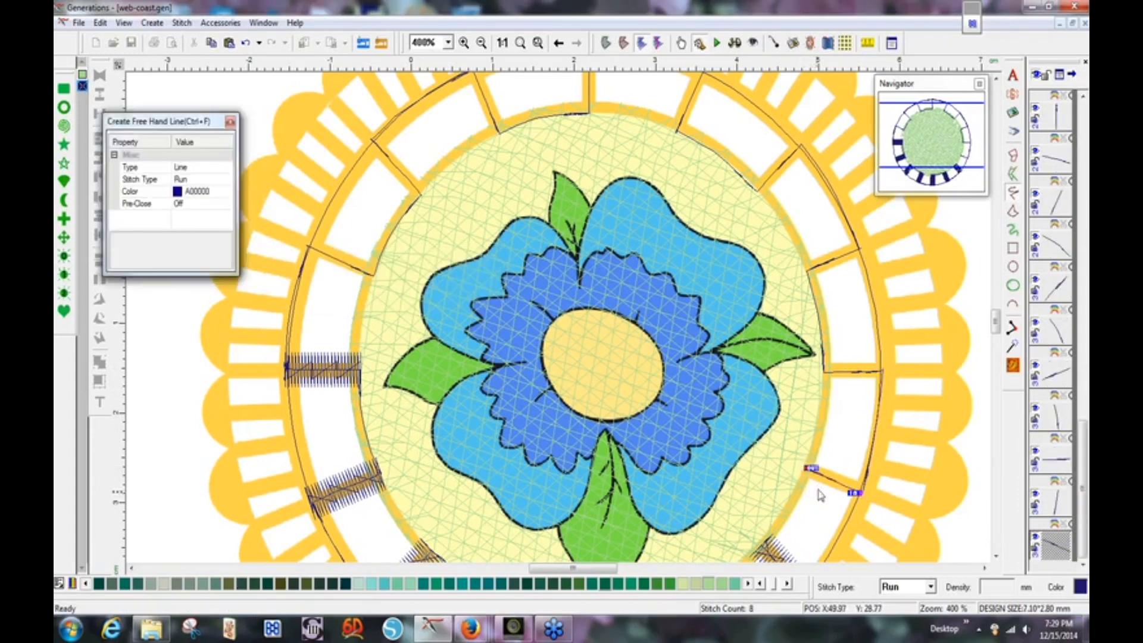
{"action": "right_click", "coordinate": [820, 493]}
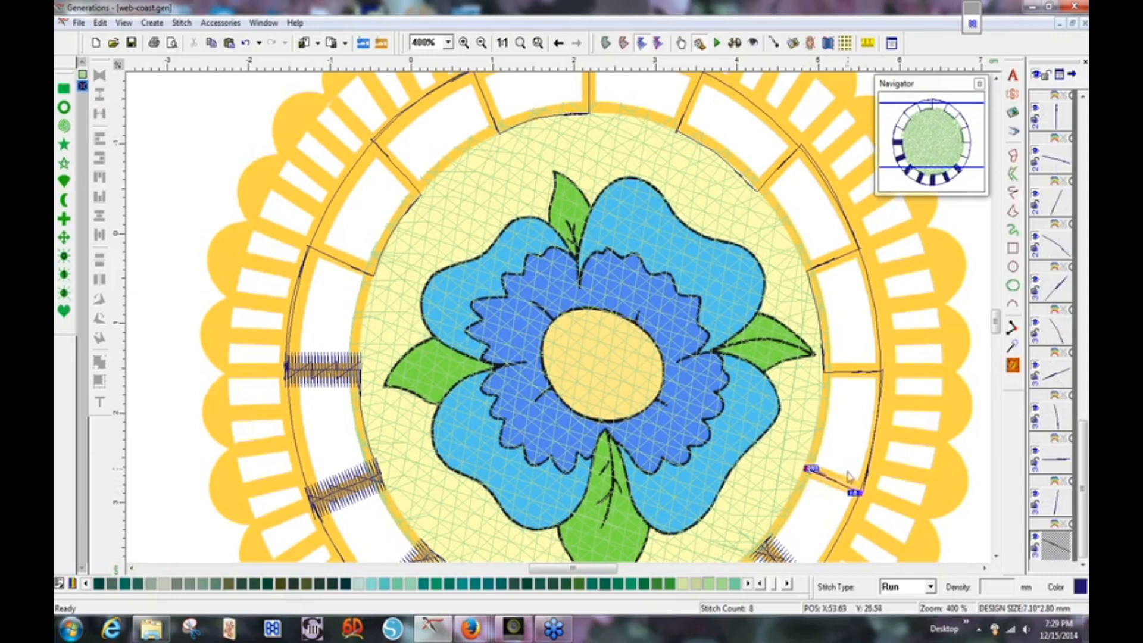
Add every radial spoke line, right, top and left, to one selection.
{"action": "left_click", "coordinate": [851, 374], "text": "ctrl"}
{"action": "left_click", "coordinate": [834, 260], "text": "ctrl"}
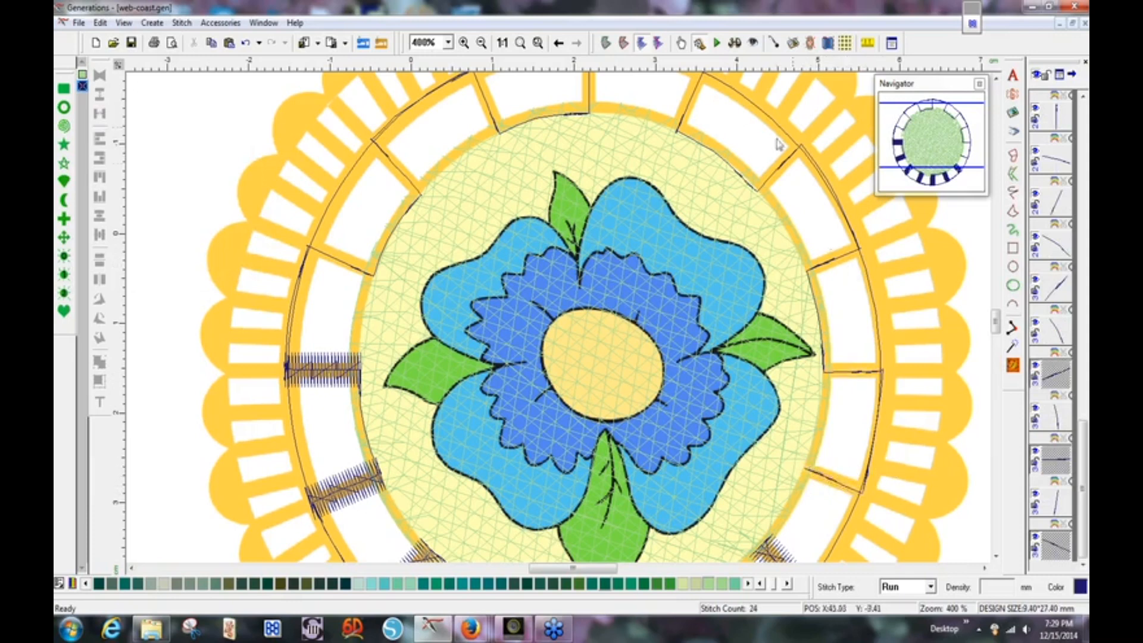
{"action": "left_click", "coordinate": [779, 175], "text": "ctrl"}
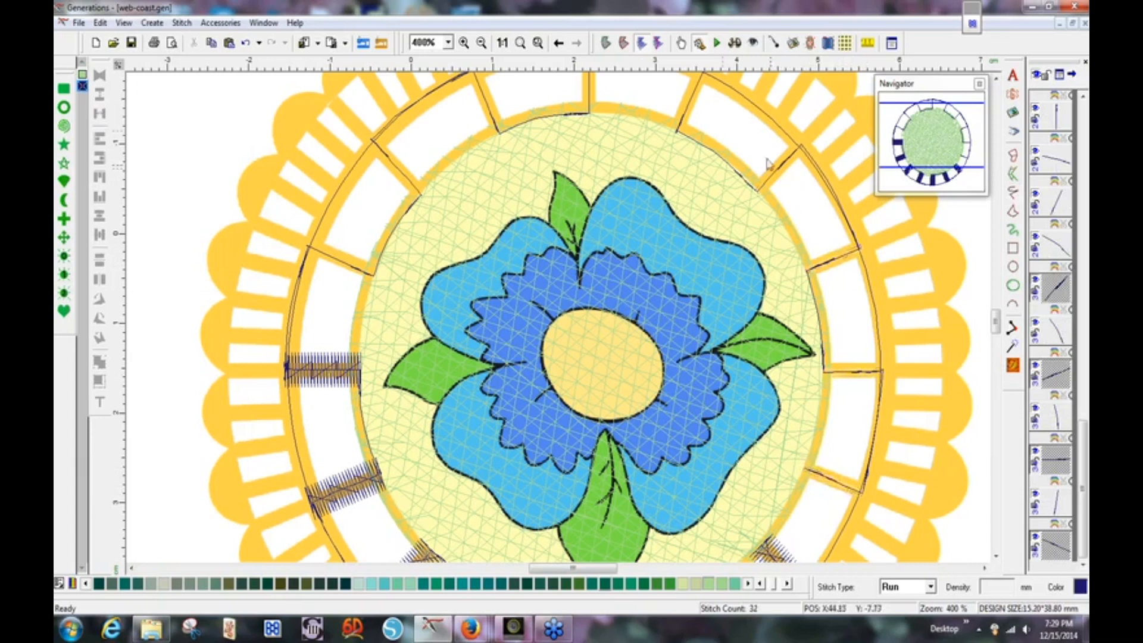
{"action": "left_click", "coordinate": [690, 111], "text": "ctrl"}
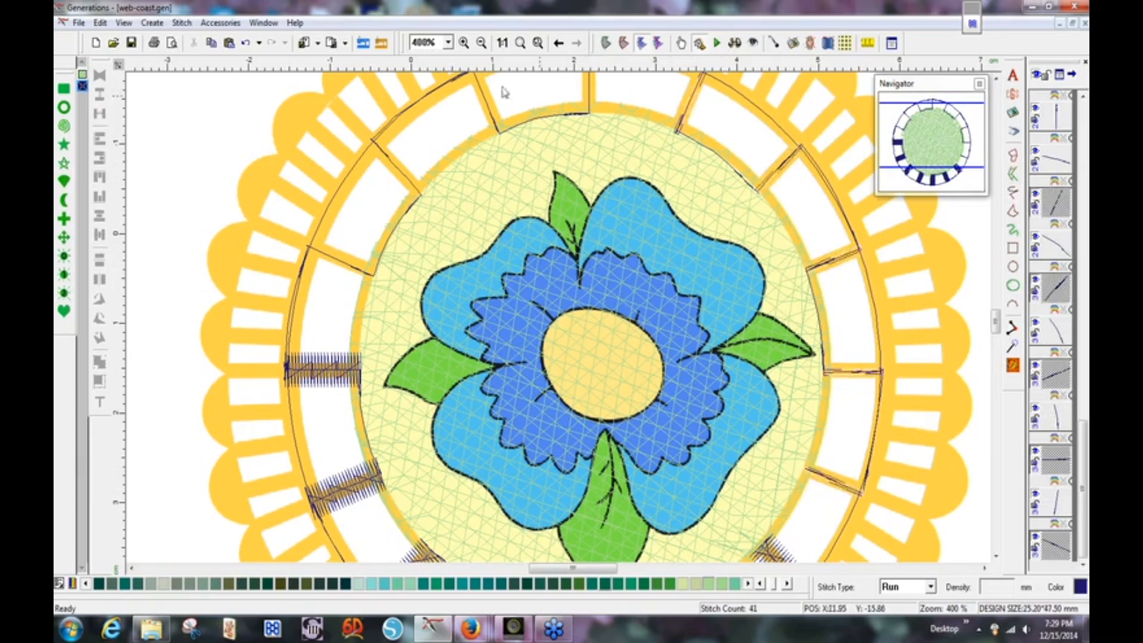
{"action": "left_click", "coordinate": [589, 89], "text": "ctrl"}
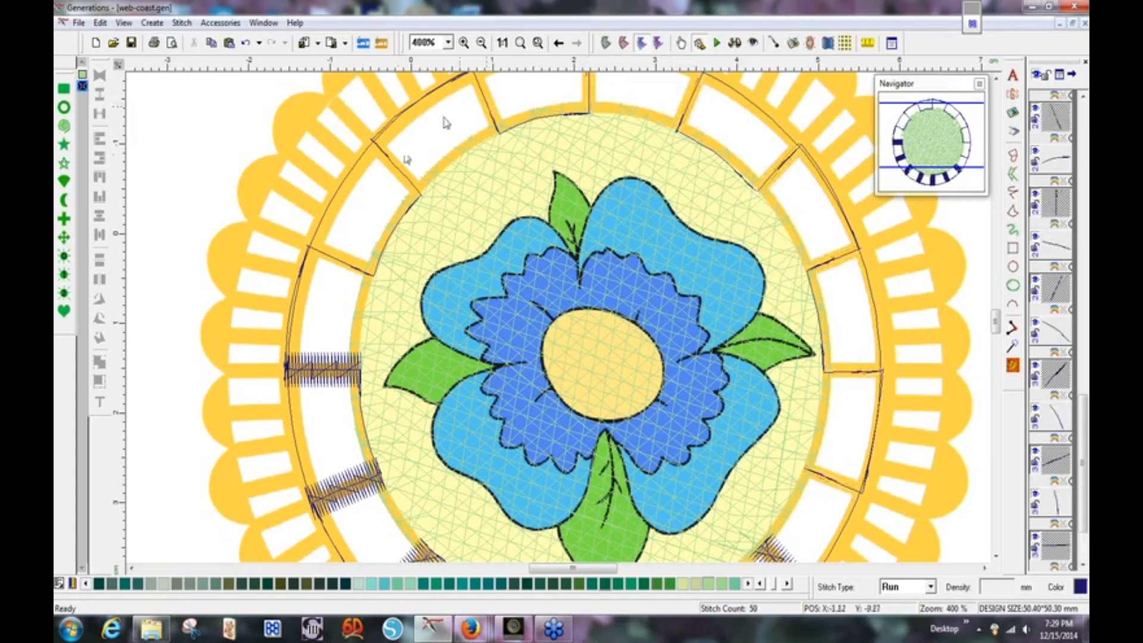
{"action": "left_click", "coordinate": [395, 170], "text": "ctrl"}
{"action": "left_click", "coordinate": [344, 265], "text": "ctrl"}
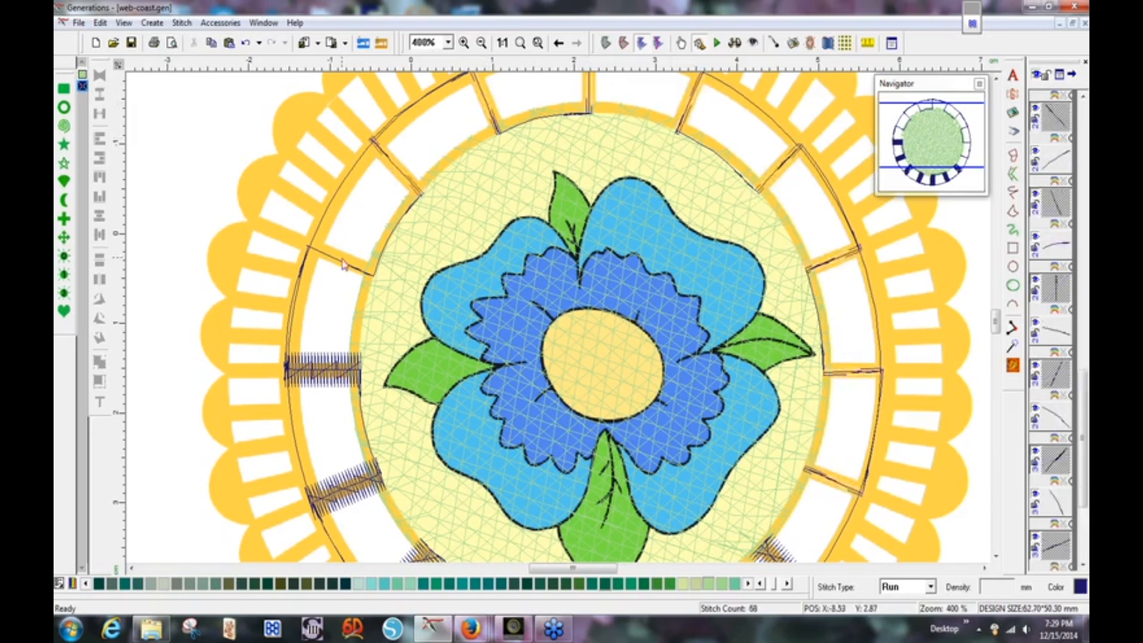
{"action": "left_click", "coordinate": [342, 264], "text": "ctrl"}
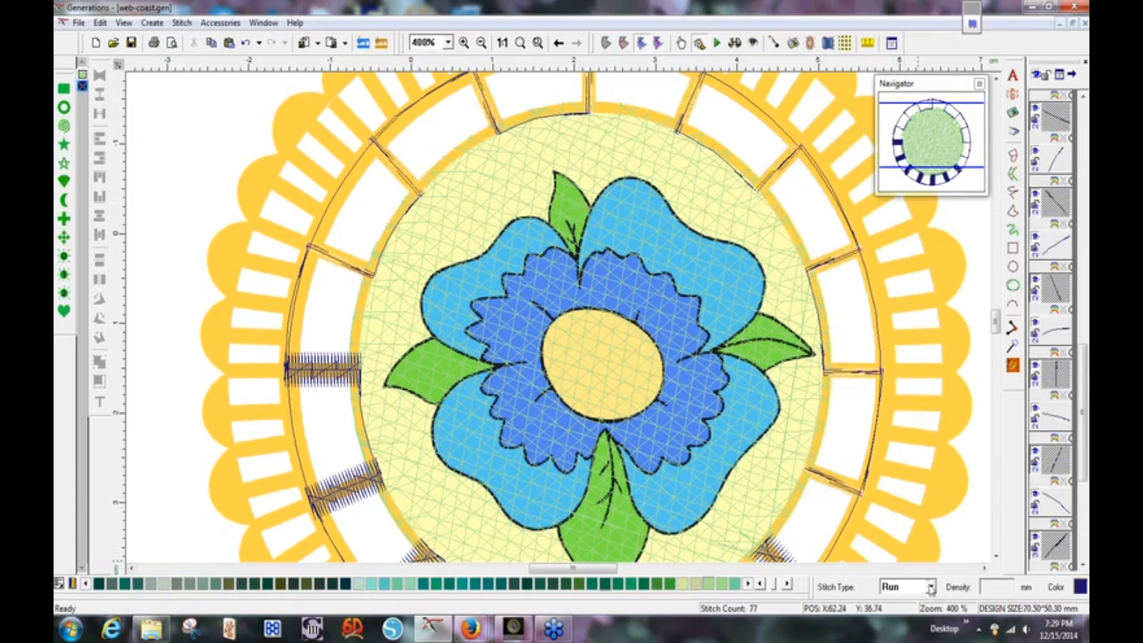
Change the selected spokes' stitch type to Satin Border in Line Object Stitch Properties.
{"action": "left_click", "coordinate": [931, 587]}
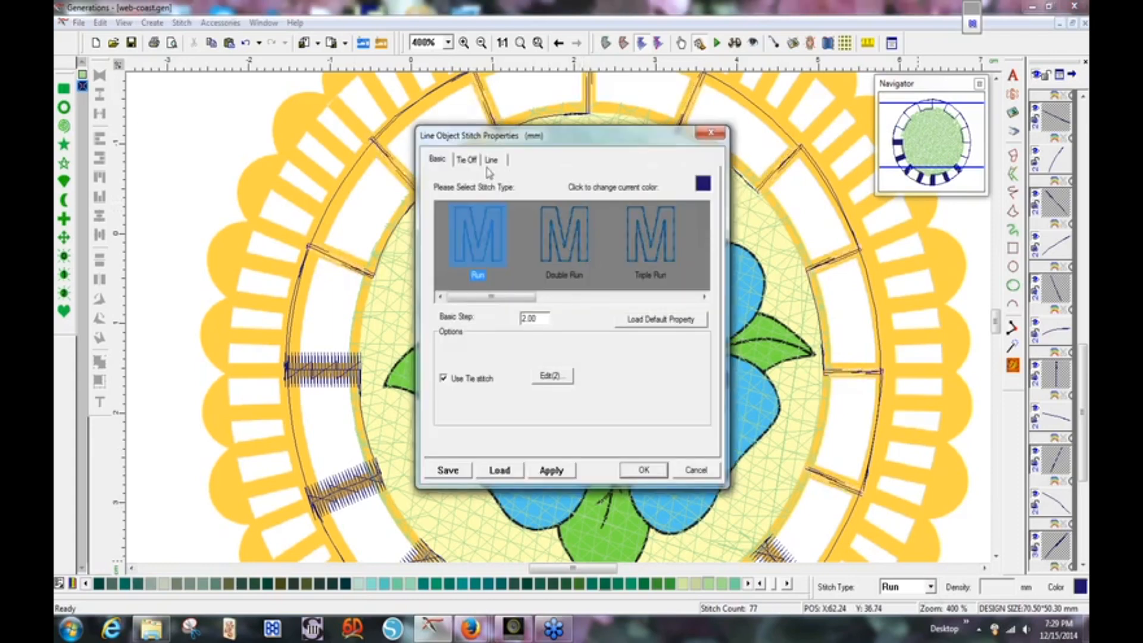
{"action": "left_click_drag", "start_coordinate": [506, 299], "coordinate": [592, 300]}
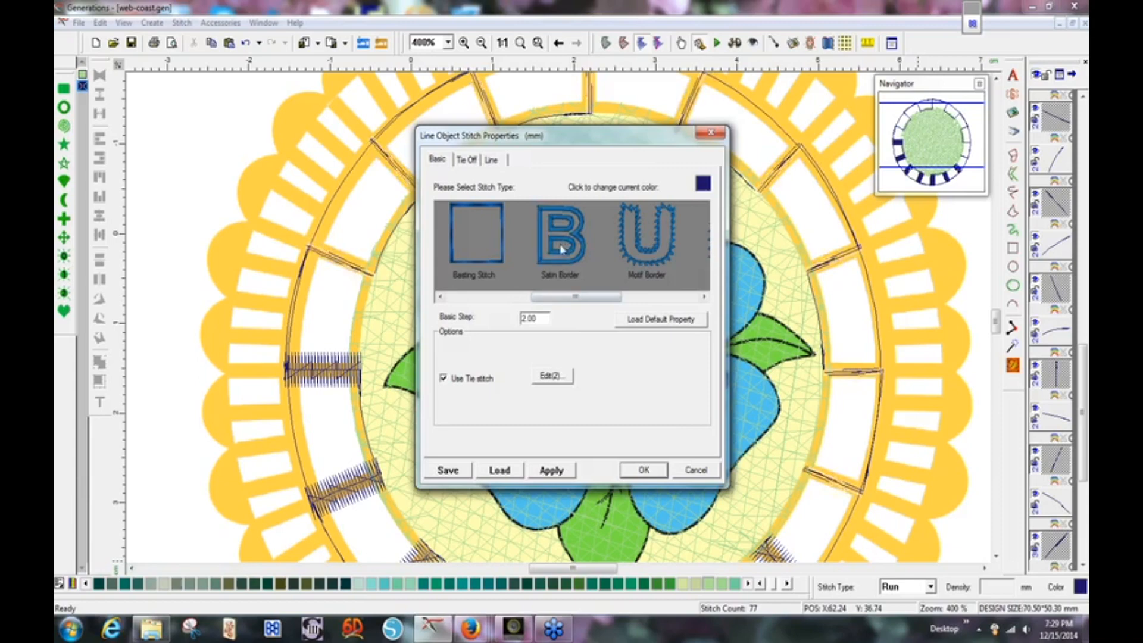
{"action": "left_click", "coordinate": [563, 249]}
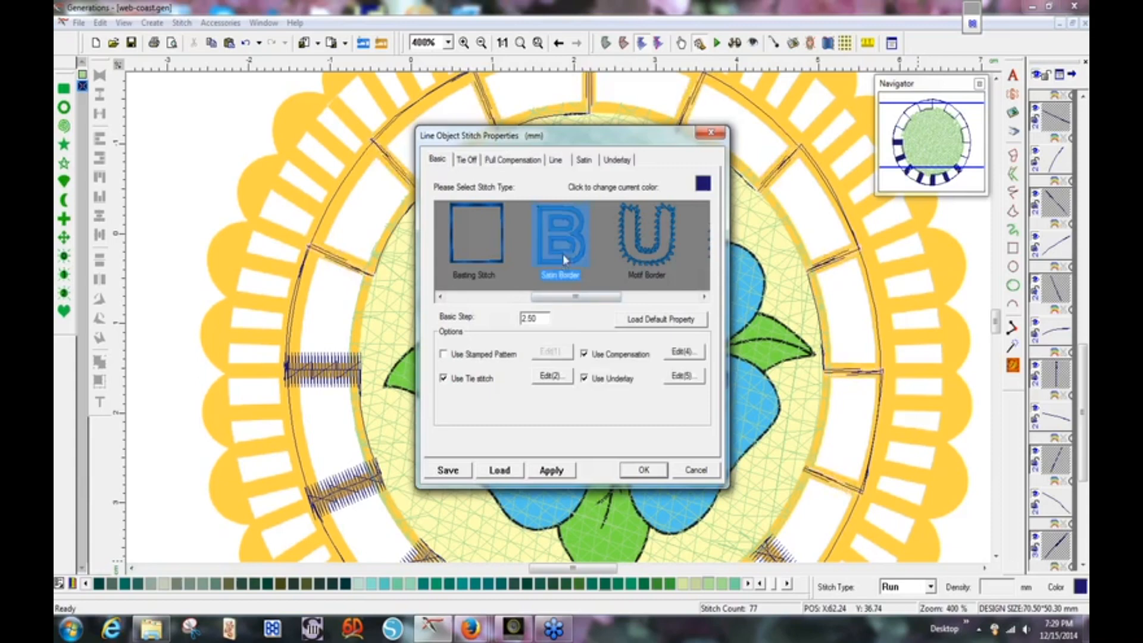
{"action": "left_click", "coordinate": [645, 471]}
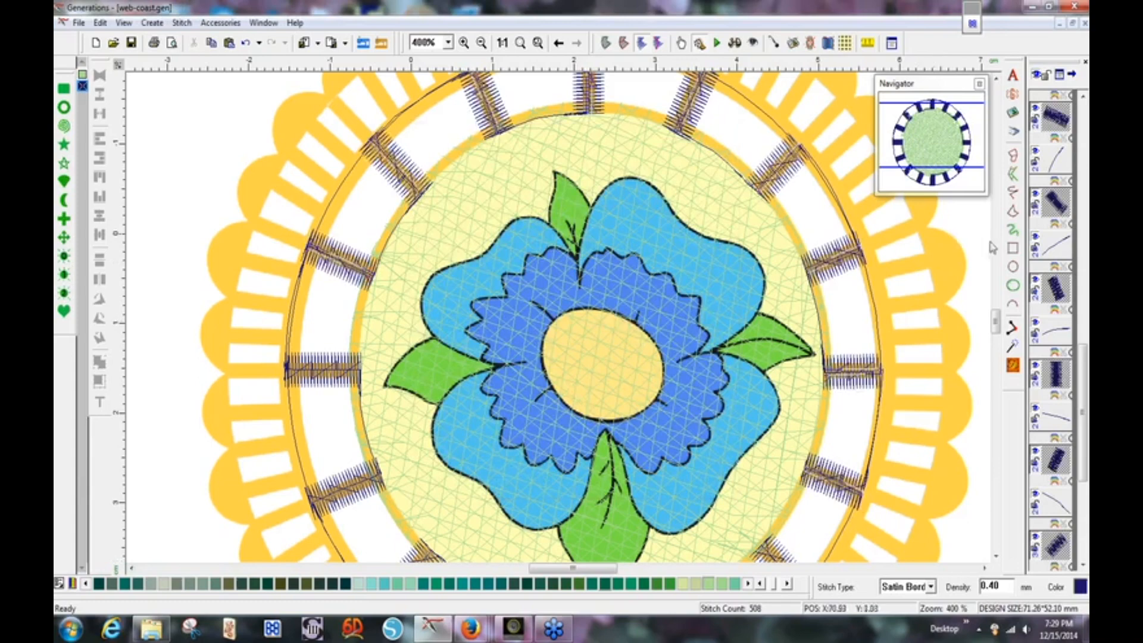
Fit the whole coaster in view and pick all satin-border spokes with Edit > Select > Select Satin Border.
{"action": "left_click", "coordinate": [503, 45]}
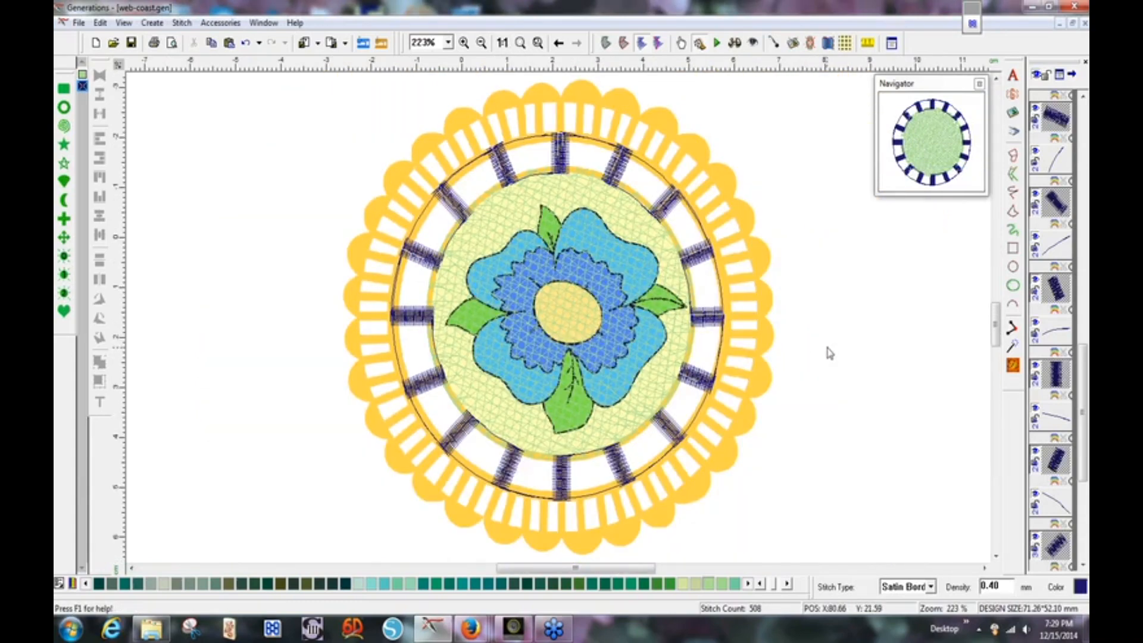
{"action": "left_click", "coordinate": [830, 354]}
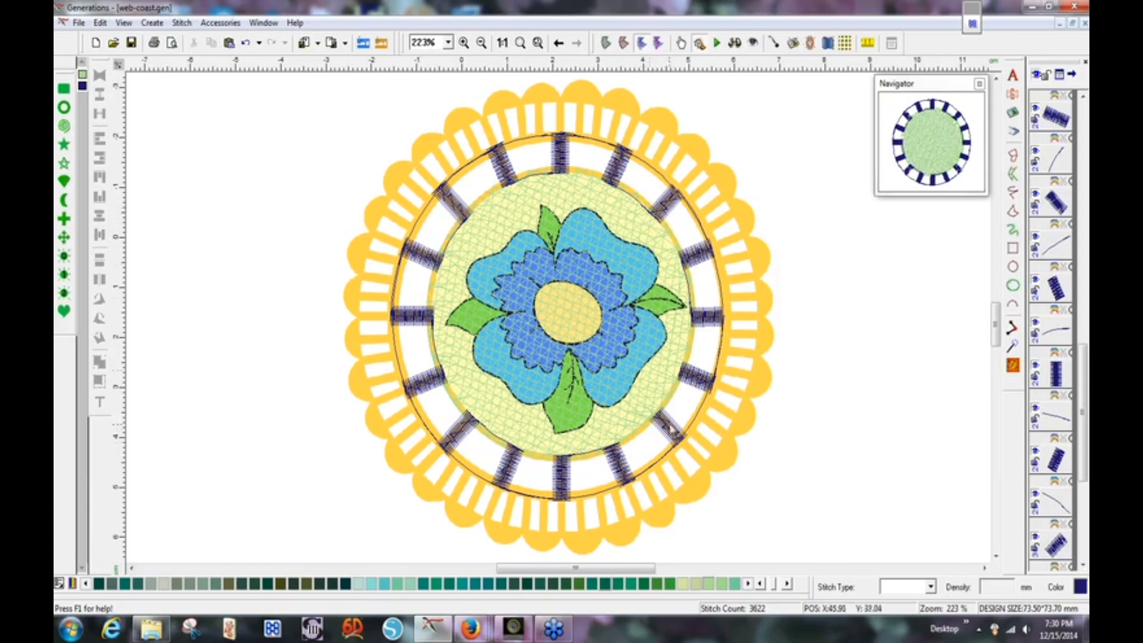
{"action": "left_click", "coordinate": [100, 23]}
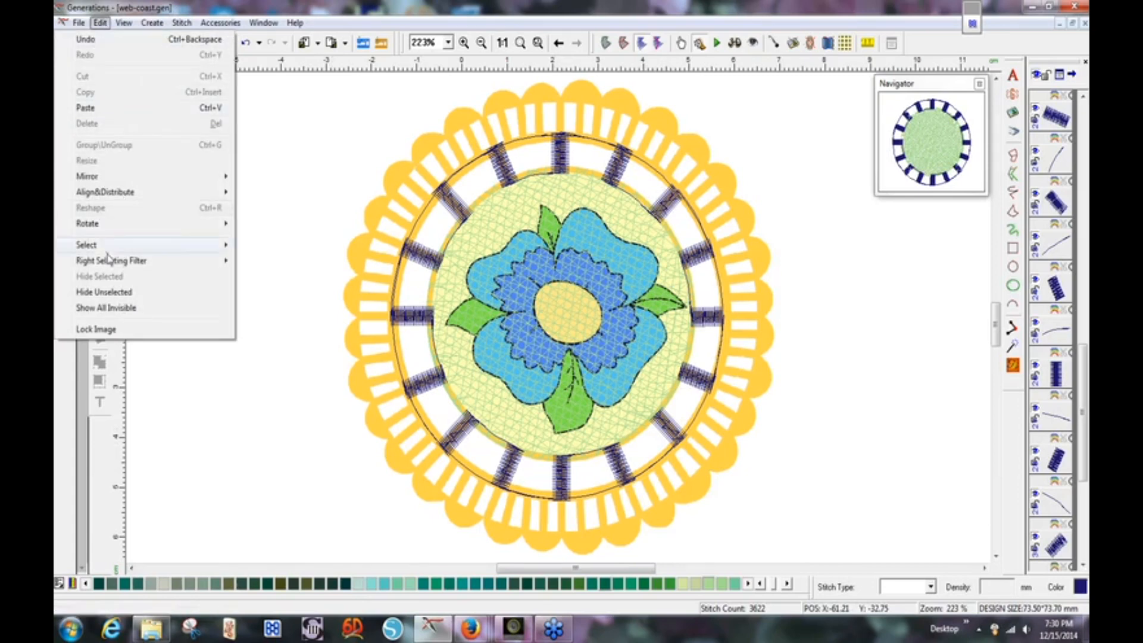
{"action": "mouse_move", "coordinate": [108, 244]}
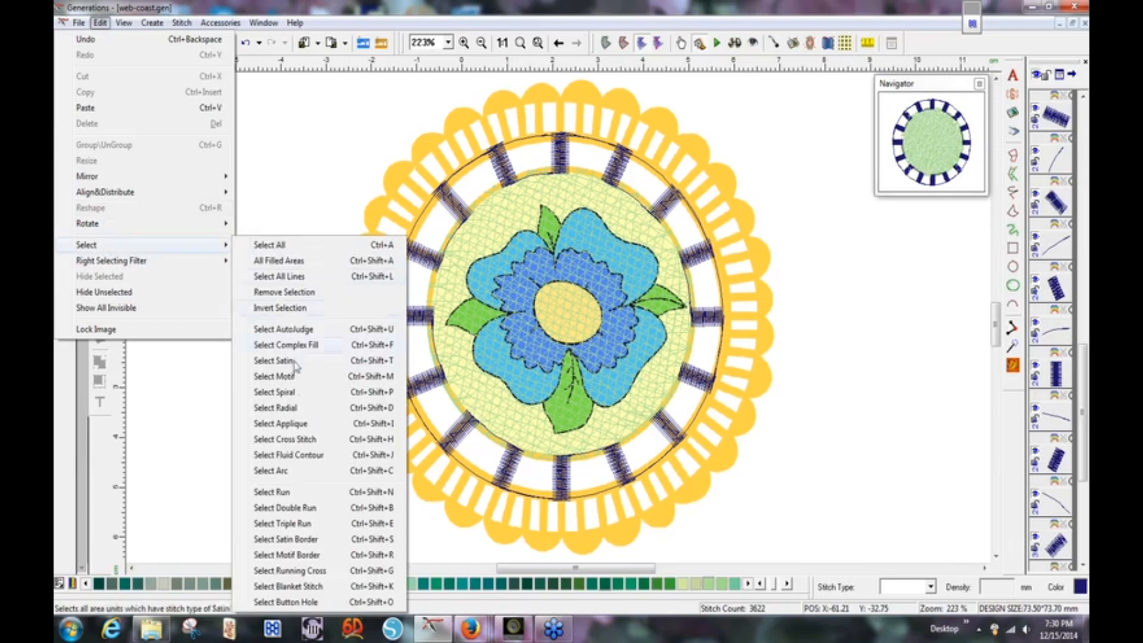
{"action": "left_click", "coordinate": [296, 540]}
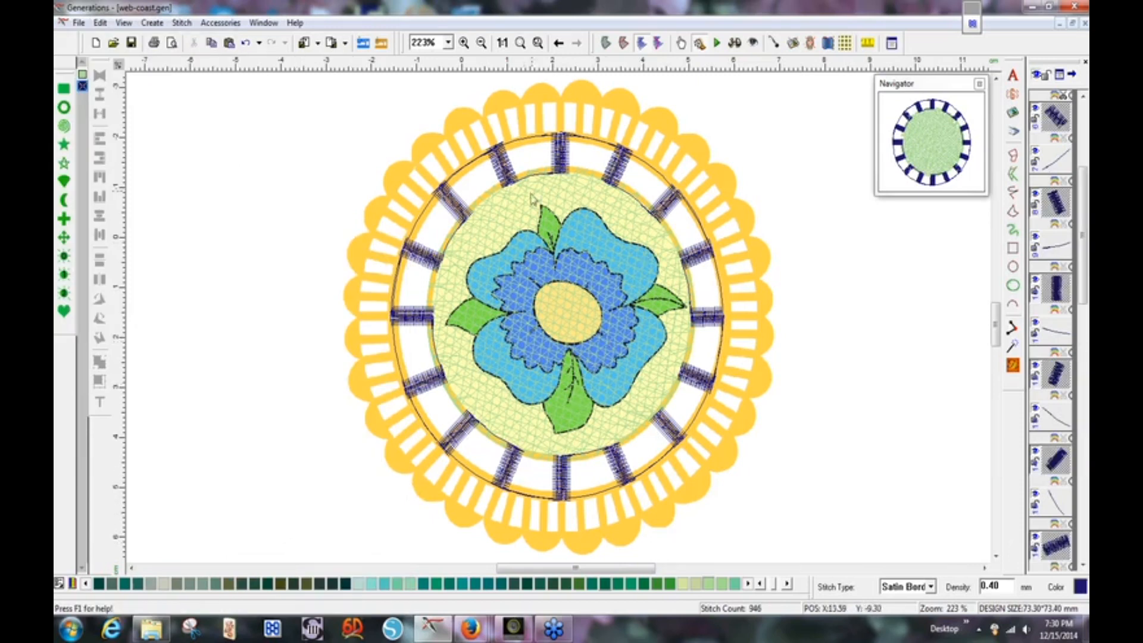
Set the spokes' satin width to .9 and change density from 0.40 to 0.90.
{"action": "double_click", "coordinate": [703, 325]}
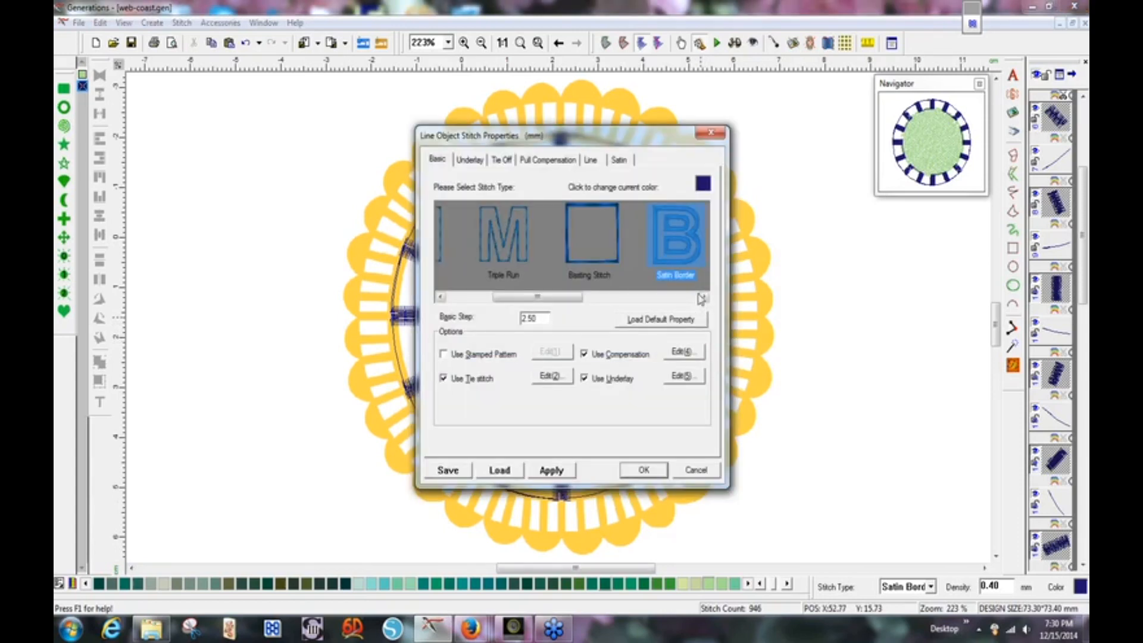
{"action": "left_click", "coordinate": [592, 162]}
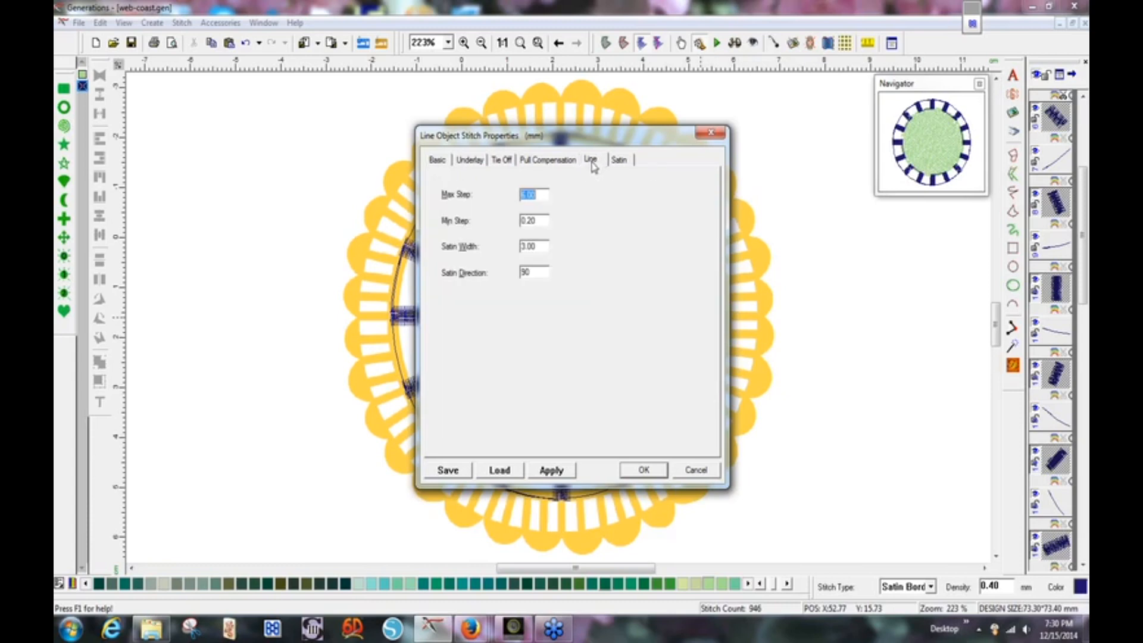
{"action": "left_click", "coordinate": [540, 247]}
{"action": "key", "text": "BackSpace"}
{"action": "type", "text": "9"}
{"action": "left_click", "coordinate": [620, 159]}
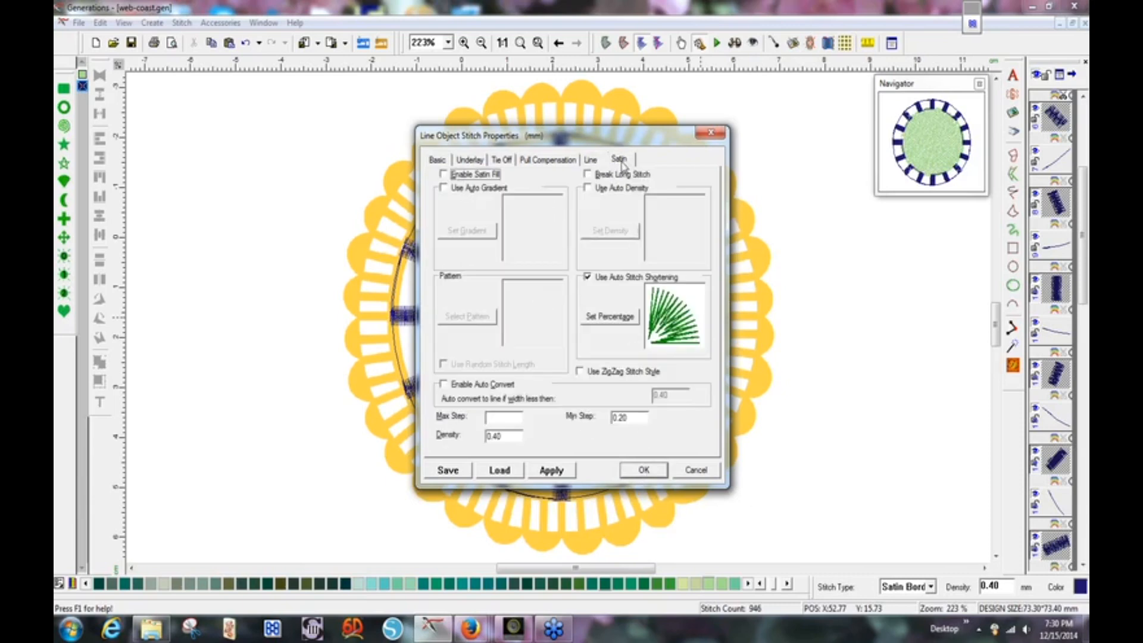
{"action": "left_click_drag", "start_coordinate": [506, 437], "coordinate": [486, 437]}
{"action": "key", "text": "BackSpace"}
{"action": "type", "text": "5"}
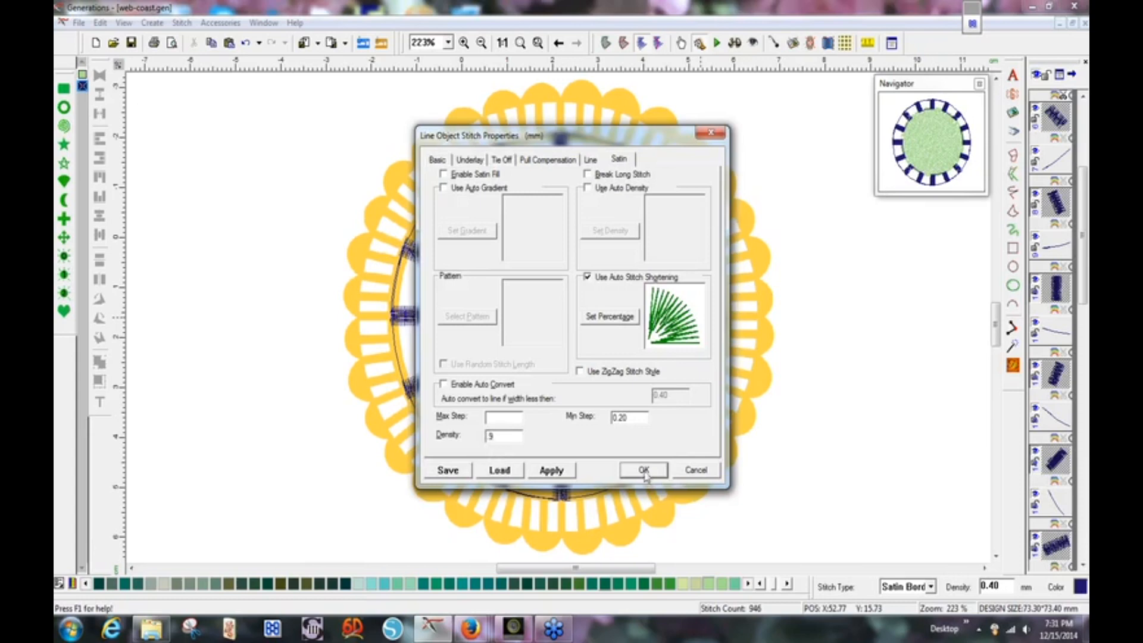
{"action": "left_click", "coordinate": [644, 471]}
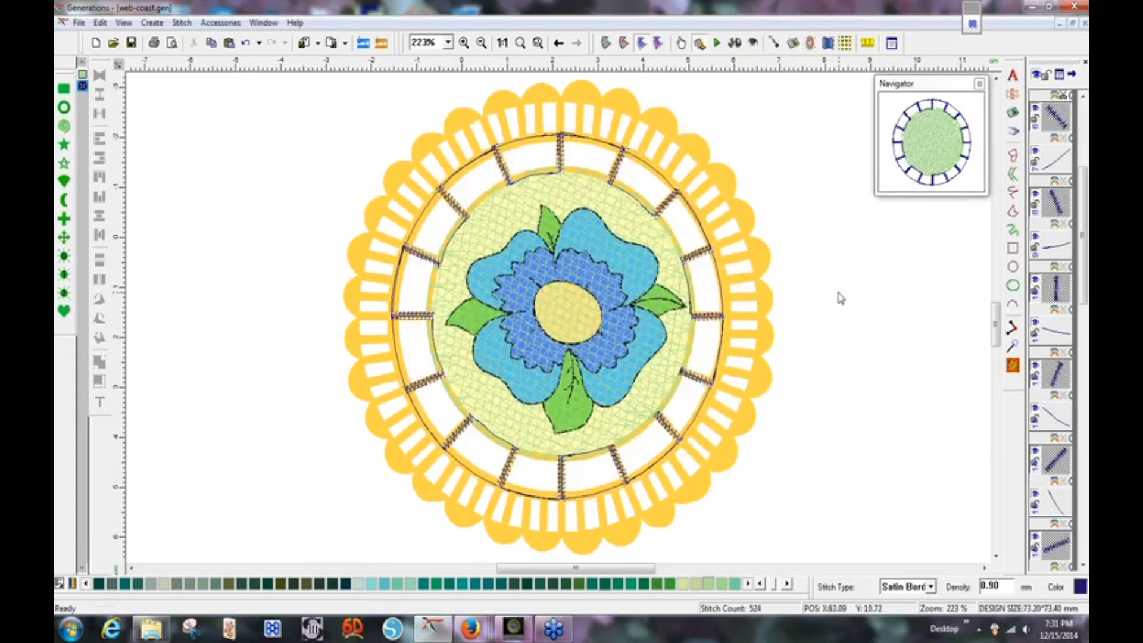
{"action": "left_click", "coordinate": [734, 43]}
{"action": "left_click", "coordinate": [815, 252]}
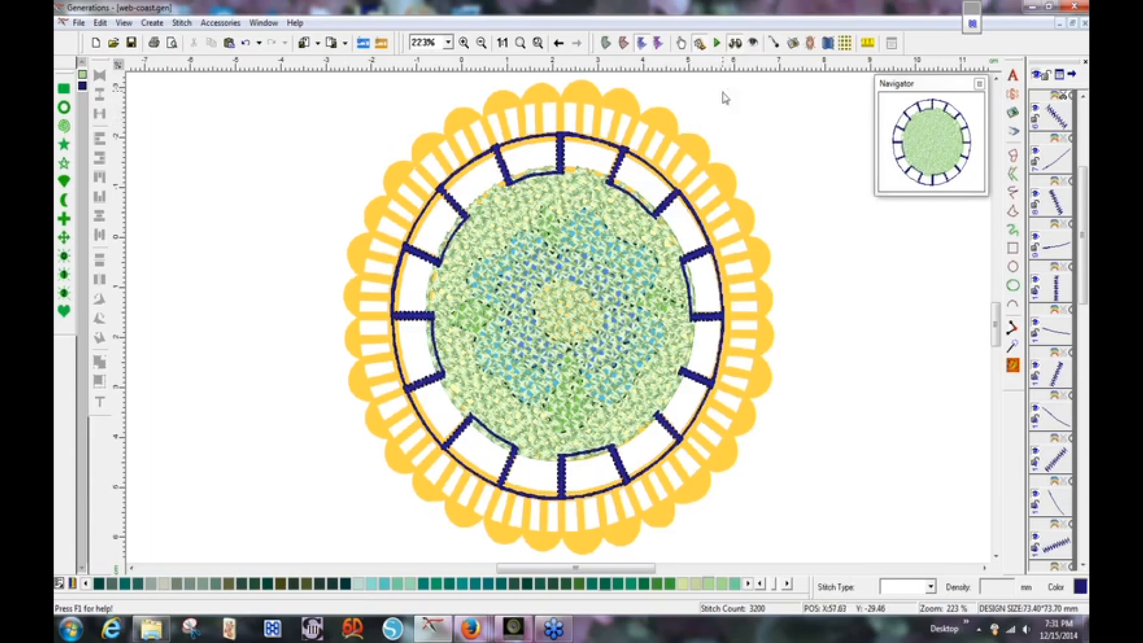
{"action": "left_click", "coordinate": [736, 43]}
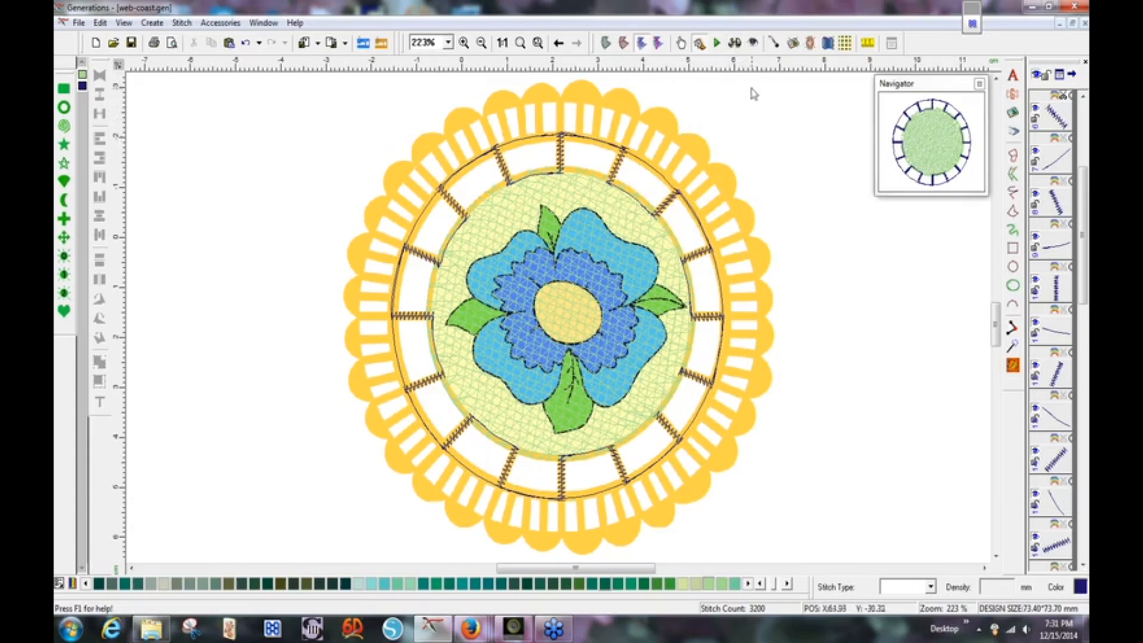
Zoom to 400% on the ring's lower half and select one zigzag divider bar.
{"action": "left_click", "coordinate": [448, 44]}
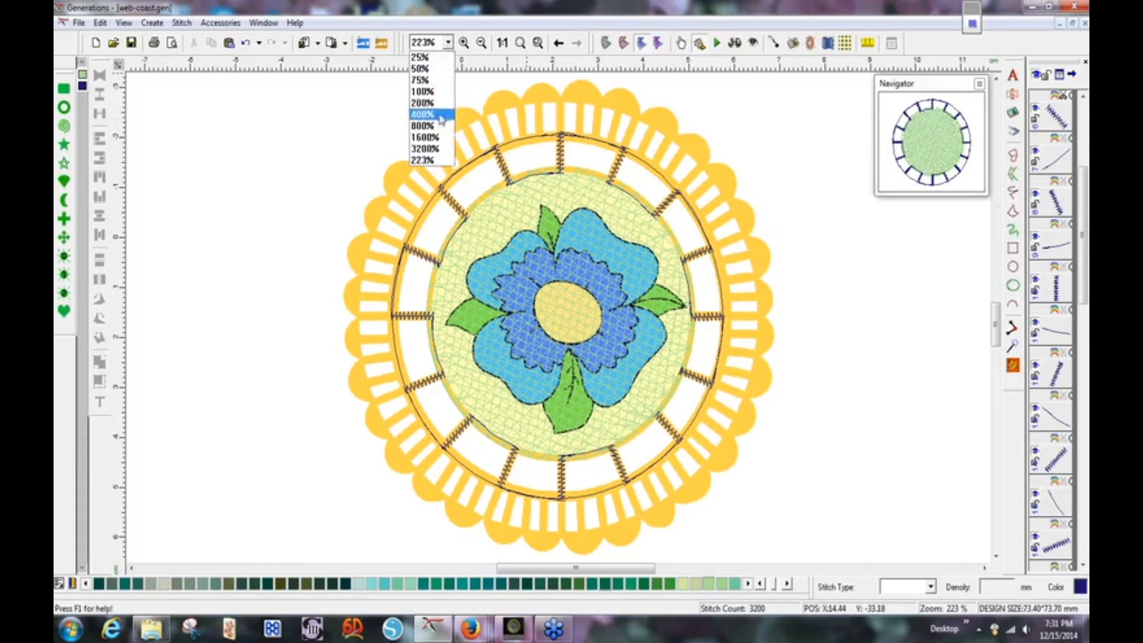
{"action": "left_click", "coordinate": [441, 118]}
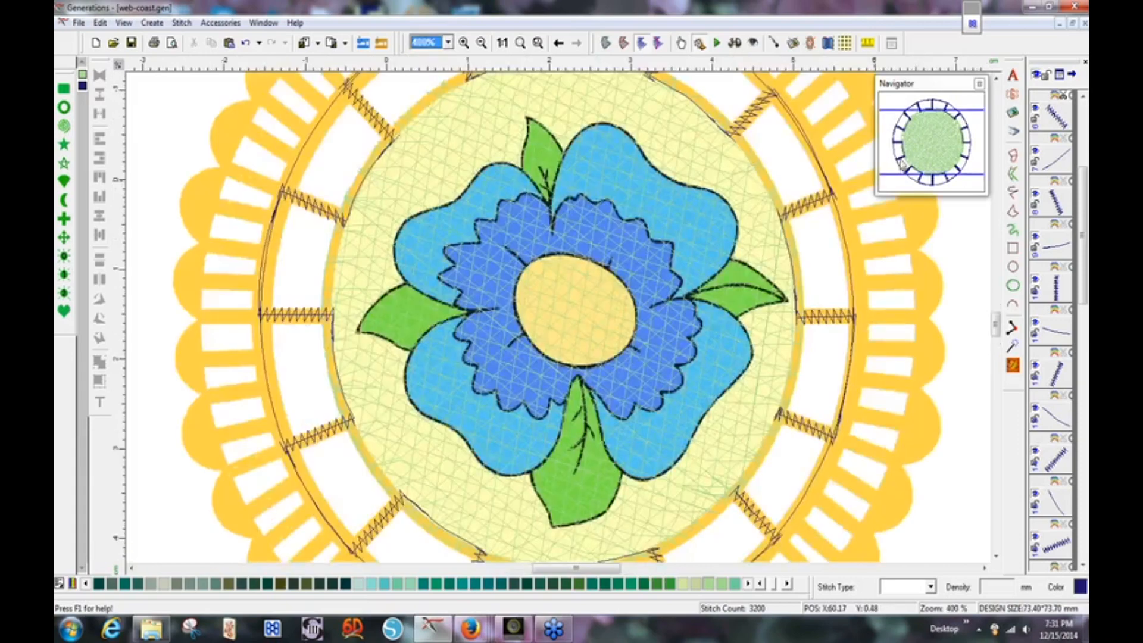
{"action": "left_click_drag", "start_coordinate": [903, 167], "coordinate": [888, 138]}
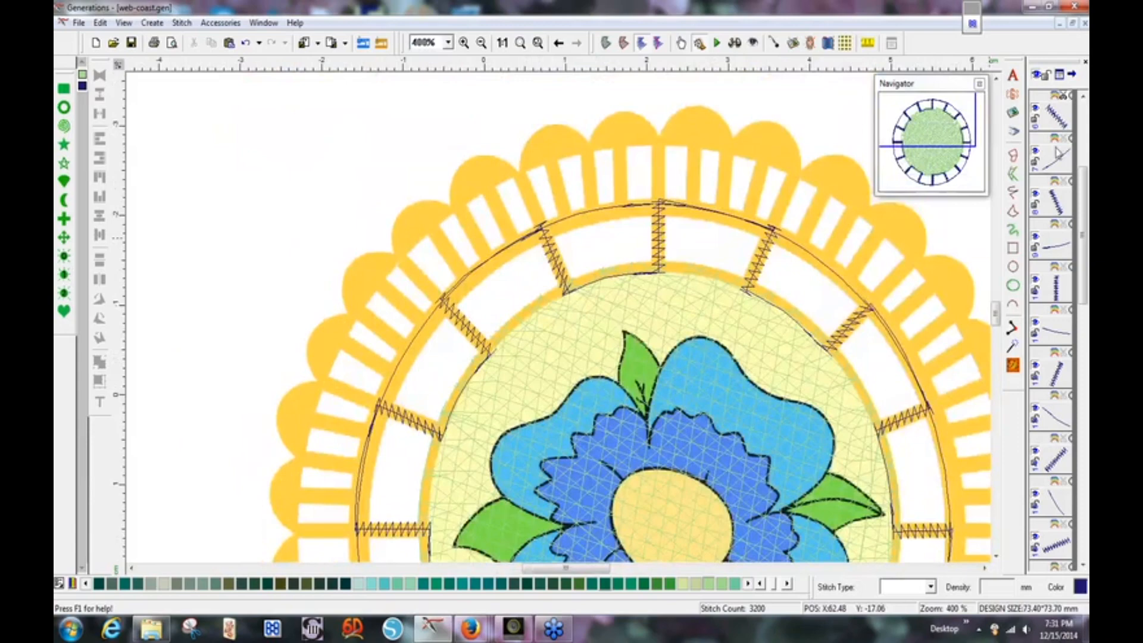
{"action": "left_click_drag", "start_coordinate": [1084, 291], "coordinate": [1085, 235]}
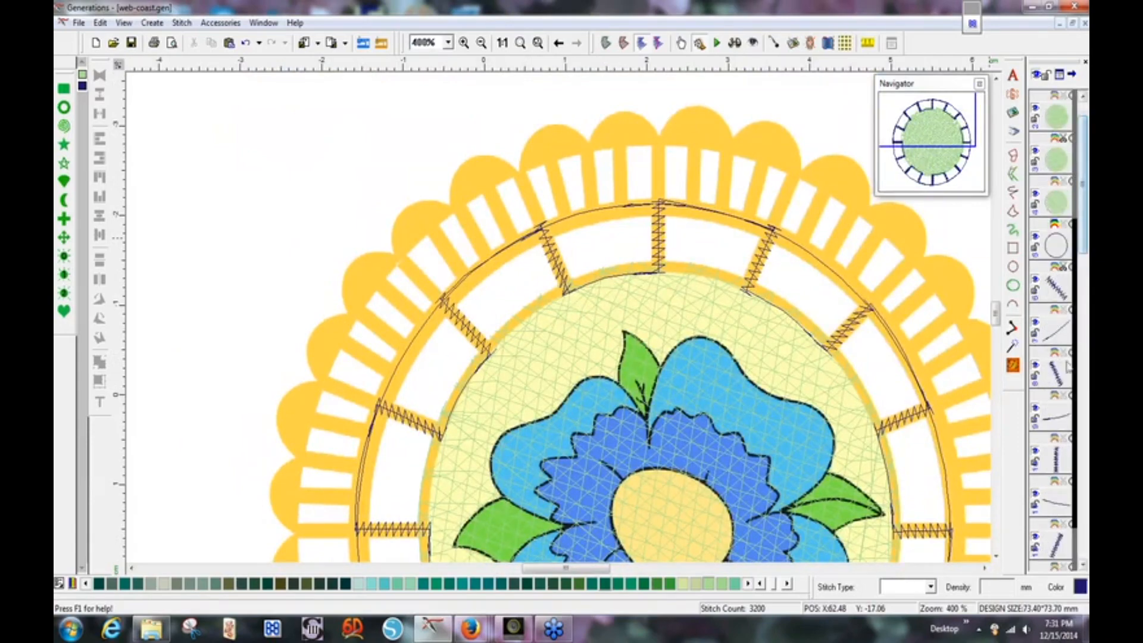
{"action": "left_click_drag", "start_coordinate": [998, 317], "coordinate": [998, 336]}
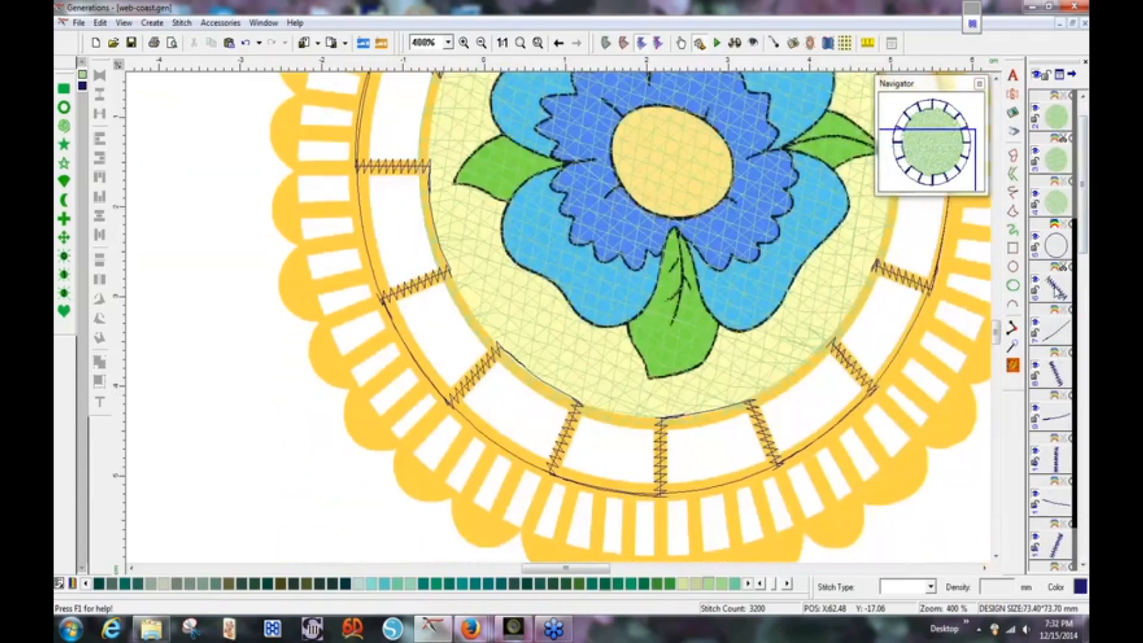
{"action": "left_click", "coordinate": [1053, 287]}
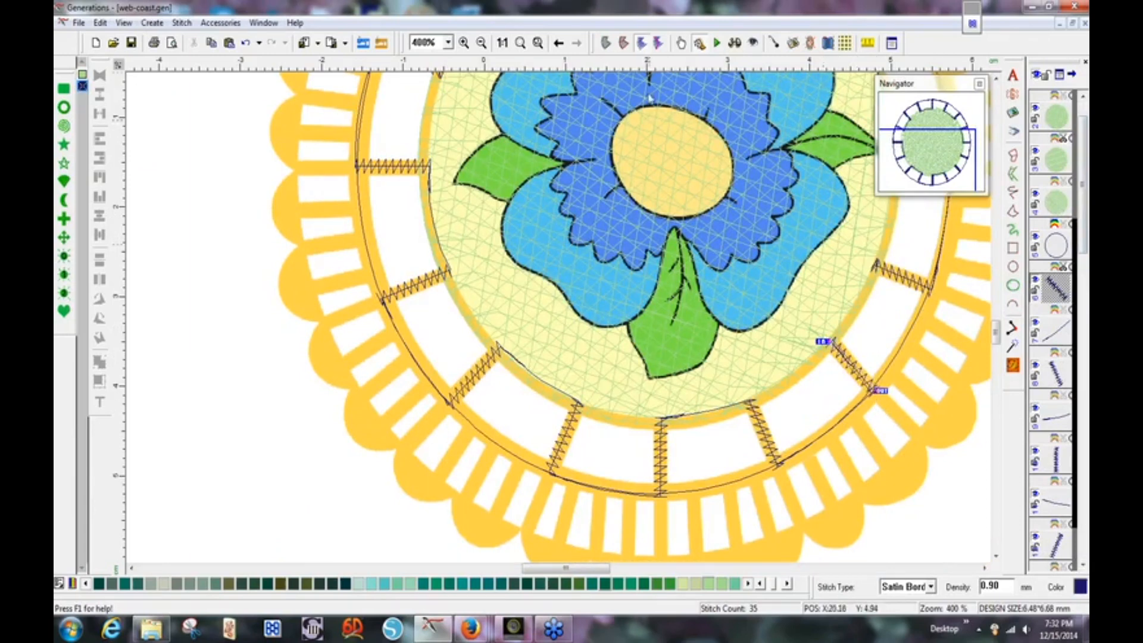
Switch to outline view and enter Edit Outline Mode.
{"action": "left_click", "coordinate": [607, 44]}
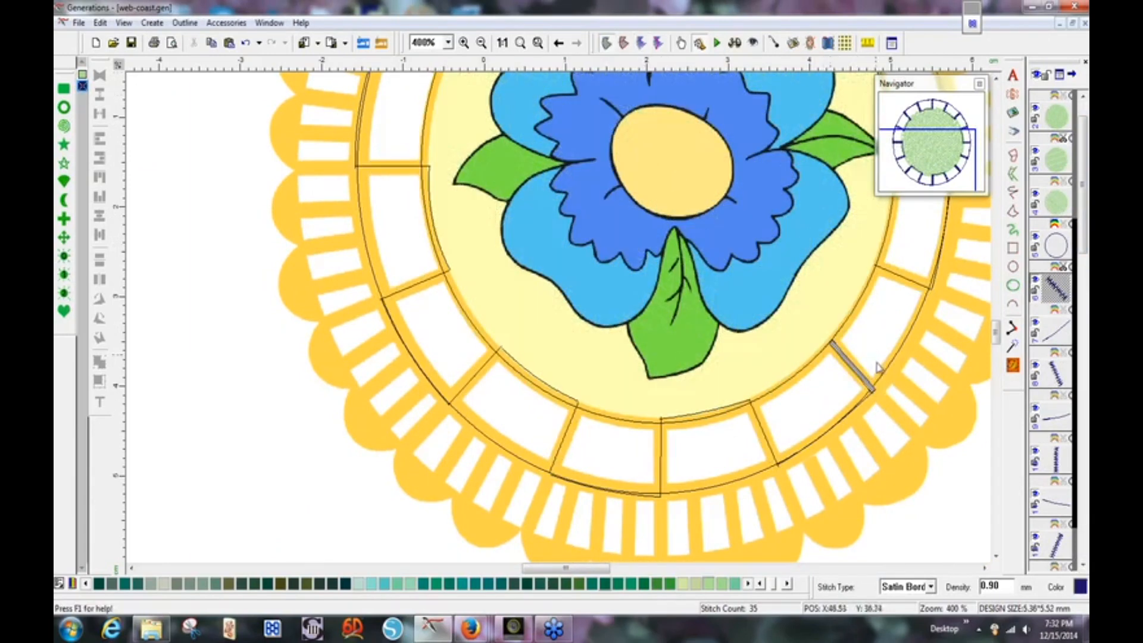
{"action": "right_click", "coordinate": [858, 374]}
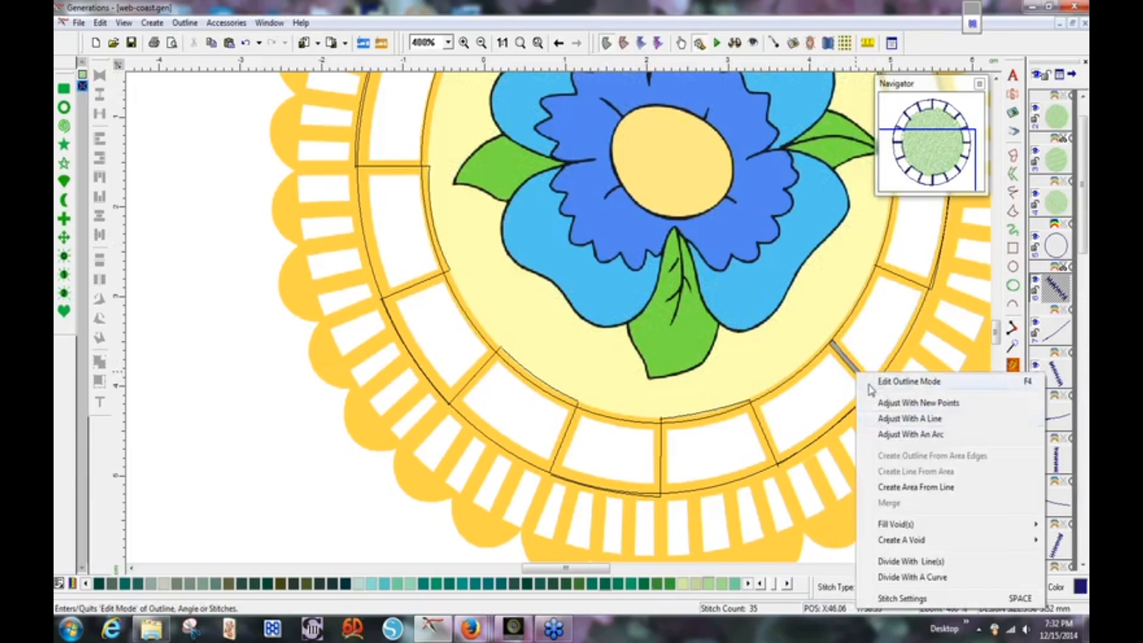
{"action": "left_click", "coordinate": [870, 384]}
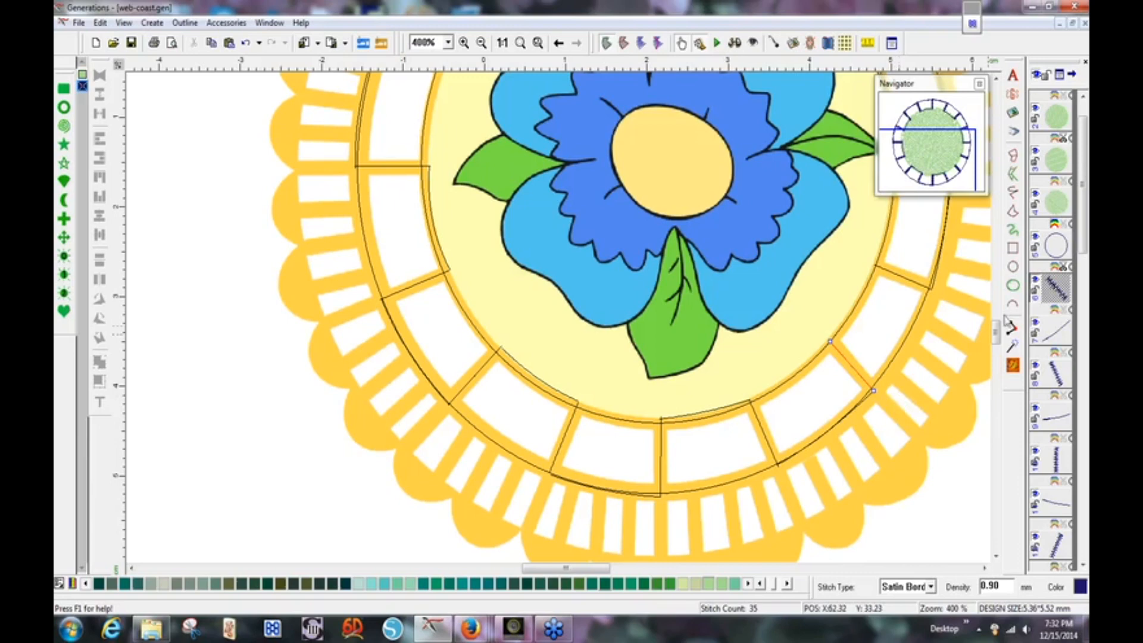
Step through objects to the bottom-centre vertical divider and shift its bottom node slightly right.
{"action": "left_click", "coordinate": [1055, 327]}
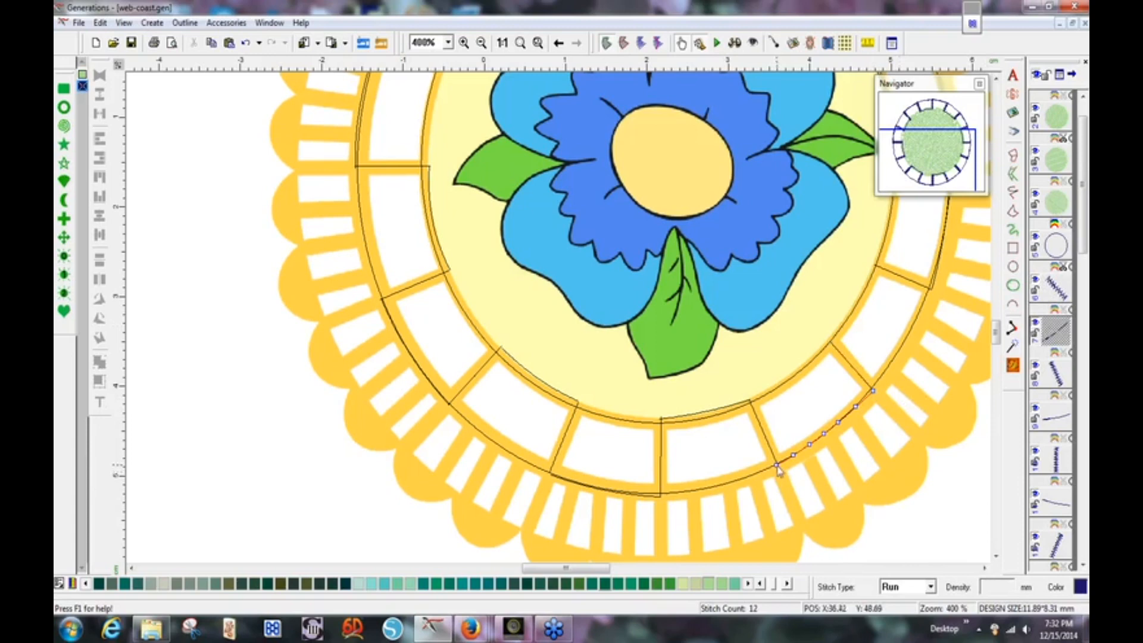
{"action": "left_click", "coordinate": [778, 469]}
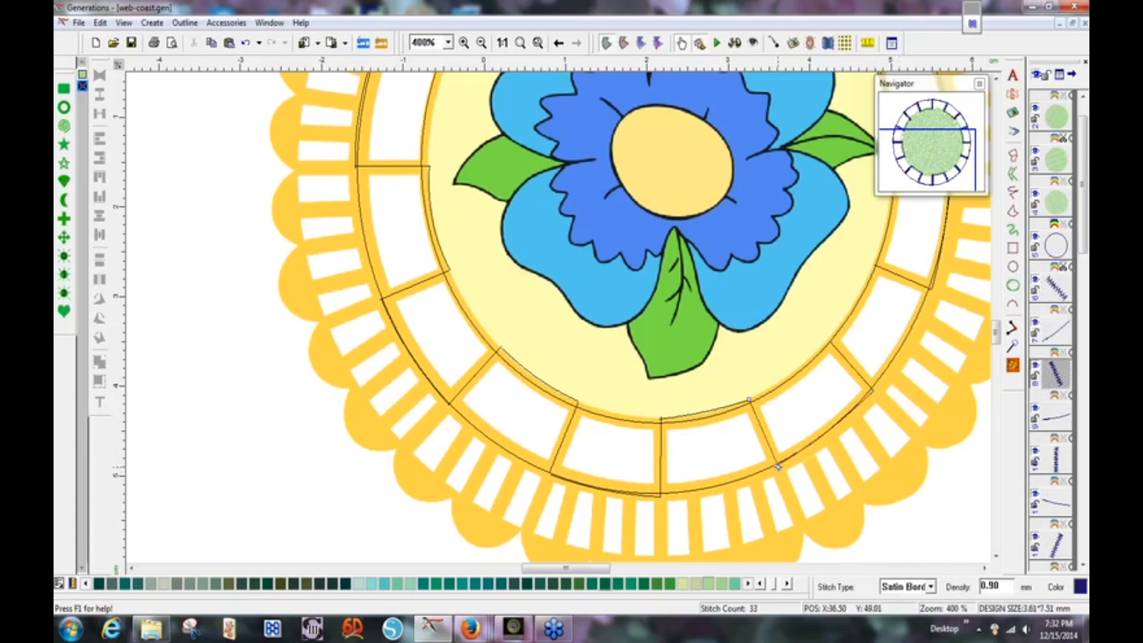
{"action": "left_click", "coordinate": [749, 403]}
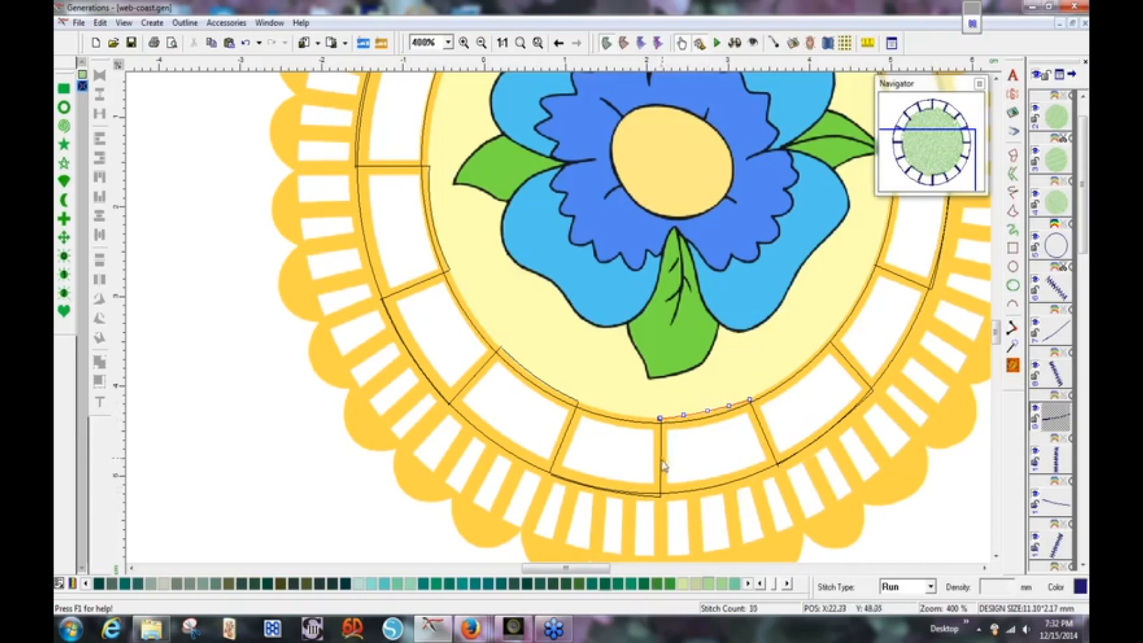
{"action": "left_click", "coordinate": [662, 469]}
{"action": "left_click_drag", "start_coordinate": [661, 497], "coordinate": [667, 496]}
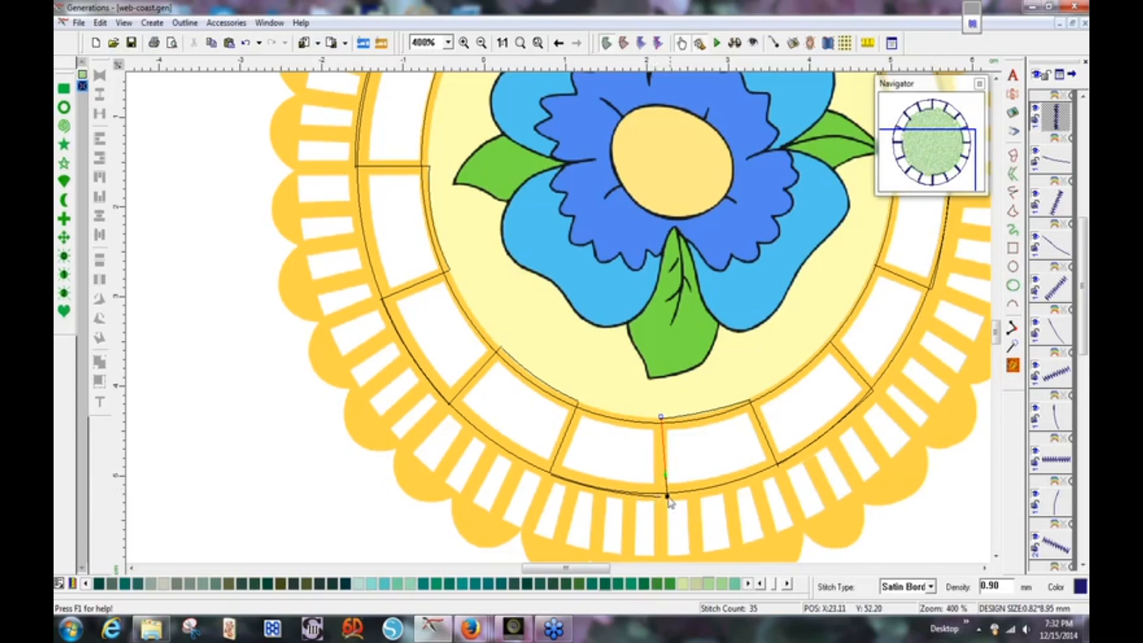
Add a node at the bottom divider's lower end, fine-tune nodes and handles, then show stitches.
{"action": "left_click", "coordinate": [667, 498]}
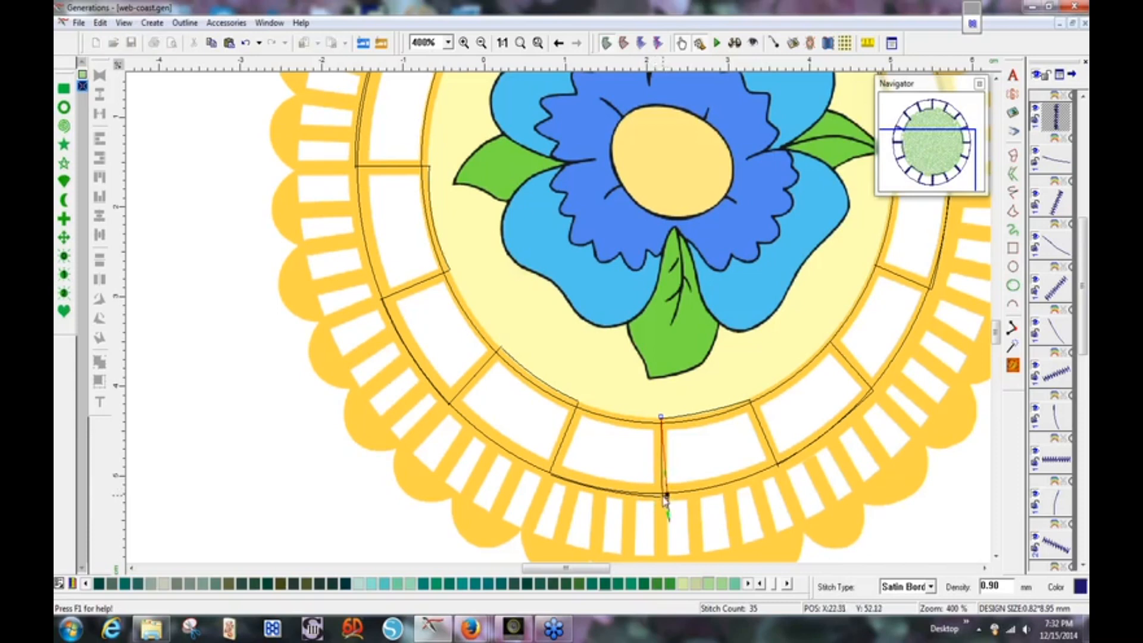
{"action": "left_click", "coordinate": [663, 495]}
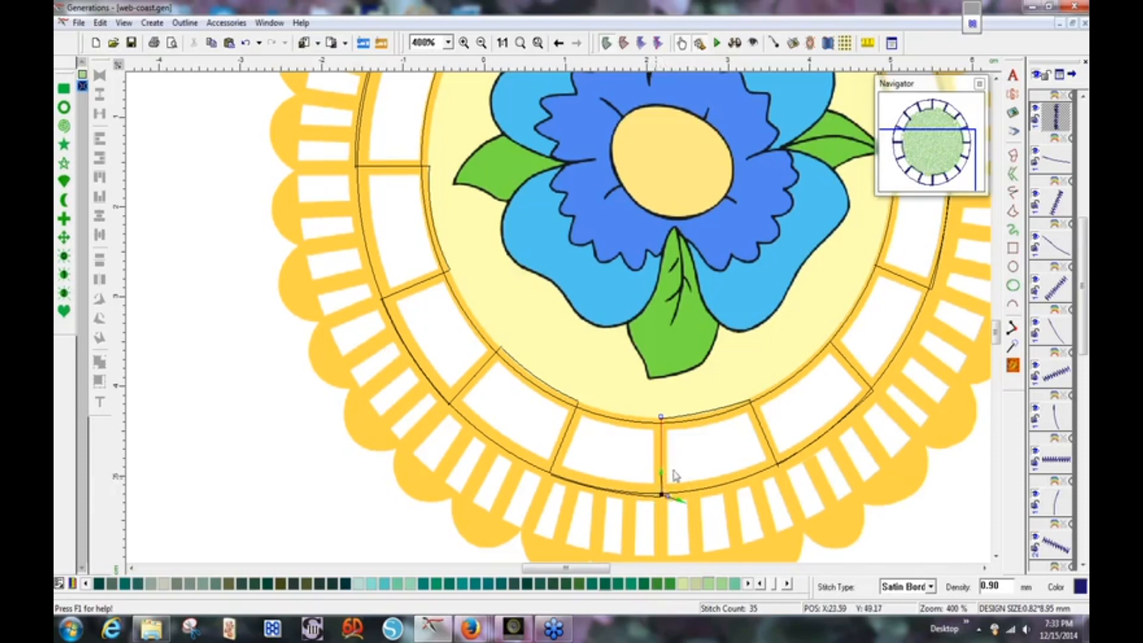
{"action": "left_click_drag", "start_coordinate": [662, 494], "coordinate": [658, 496]}
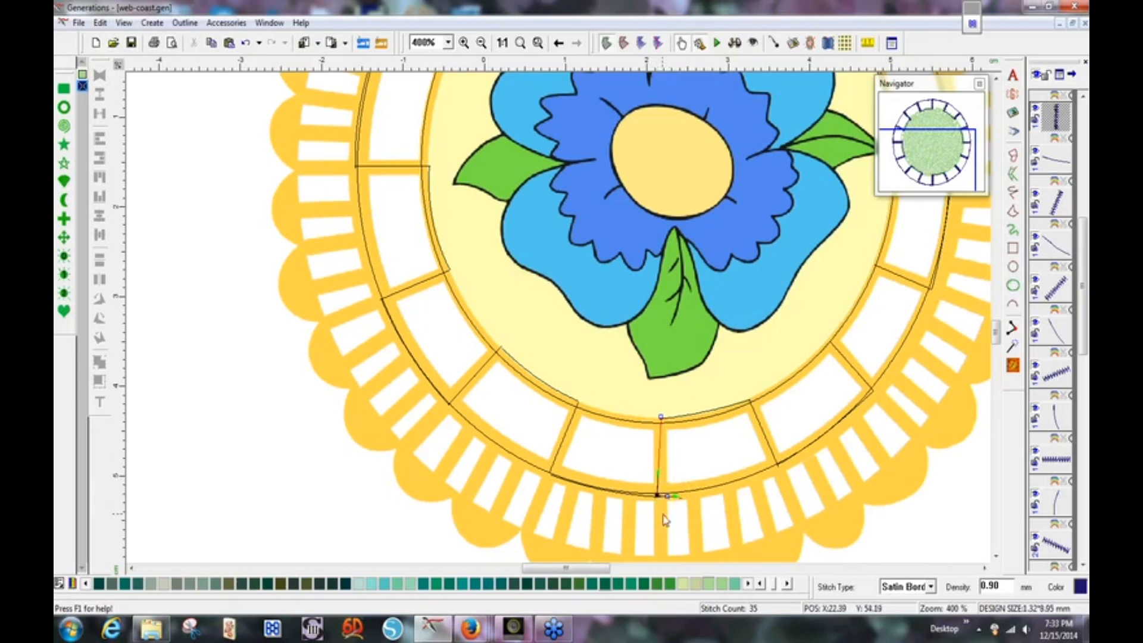
{"action": "left_click_drag", "start_coordinate": [658, 494], "coordinate": [664, 491]}
{"action": "left_click", "coordinate": [667, 496]}
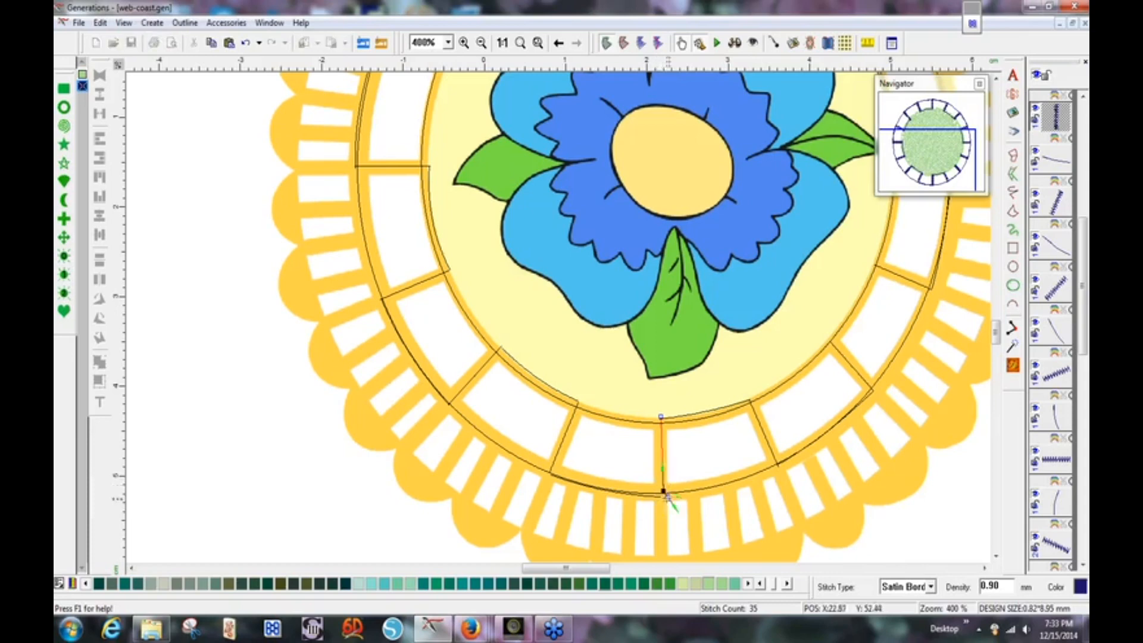
{"action": "left_click_drag", "start_coordinate": [665, 494], "coordinate": [662, 491]}
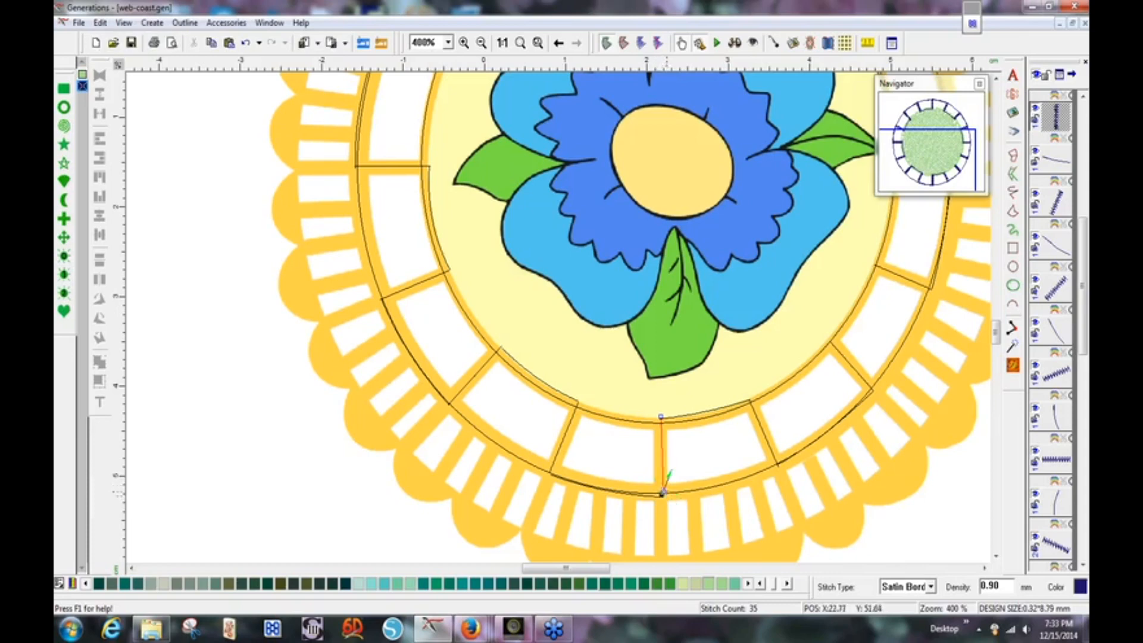
{"action": "left_click", "coordinate": [663, 494]}
{"action": "left_click", "coordinate": [641, 43]}
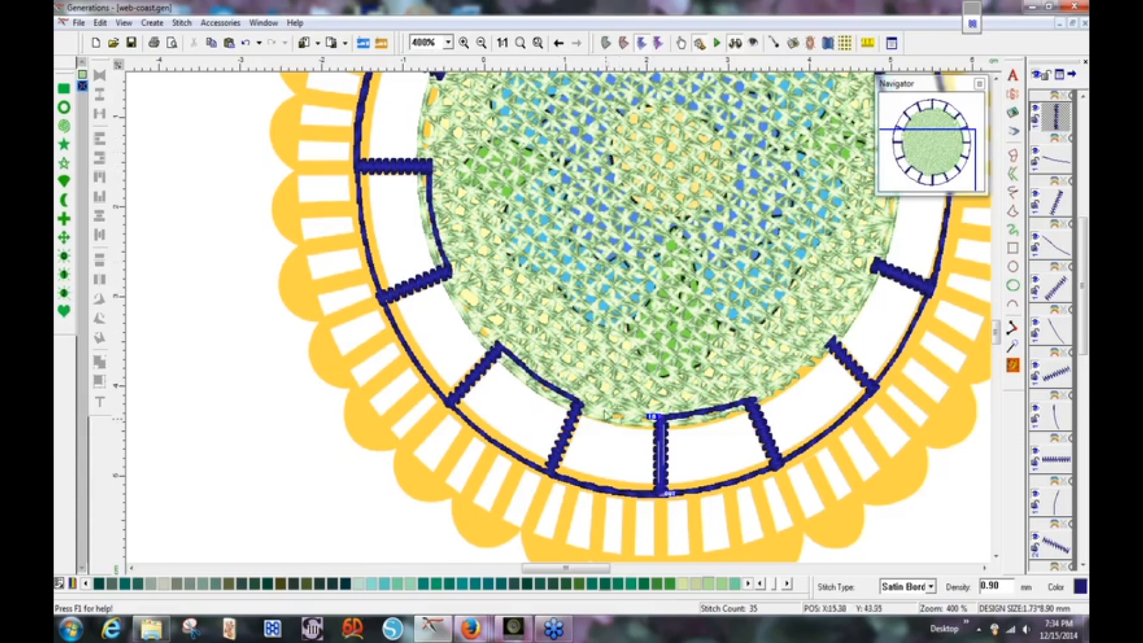
Zoom to fit the whole coaster and select the last radial satin bar in the object list.
{"action": "left_click", "coordinate": [520, 43]}
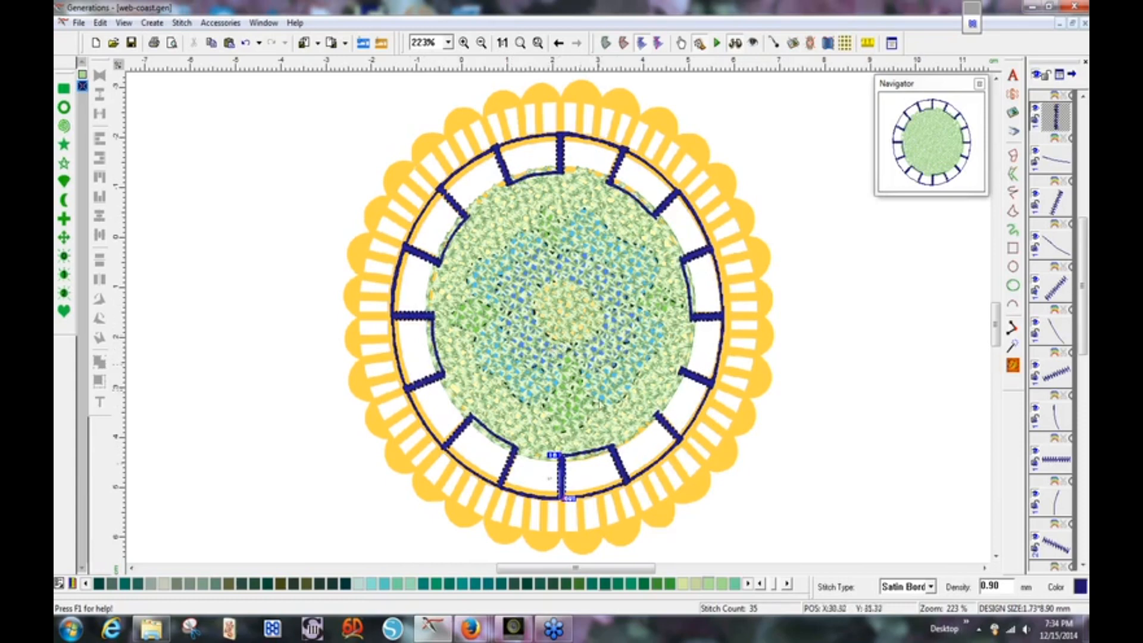
{"action": "left_click_drag", "start_coordinate": [1084, 334], "coordinate": [1083, 533]}
{"action": "left_click", "coordinate": [1054, 545]}
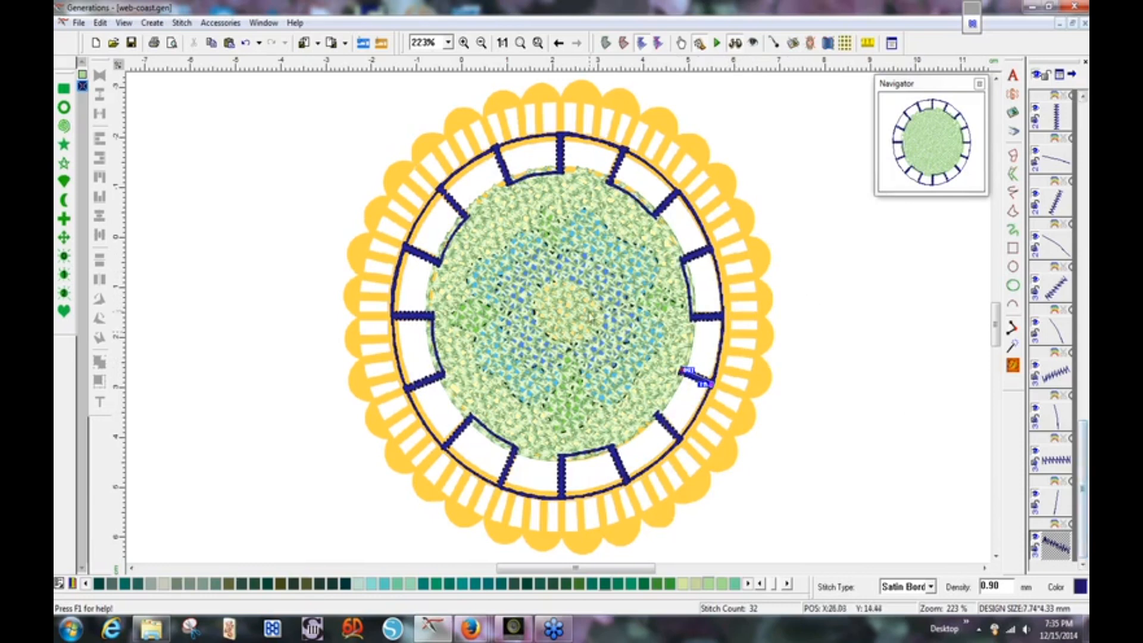
Create a Satin Border outline of width 2 from the centre complex-fill circle's edges.
{"action": "left_click", "coordinate": [565, 316]}
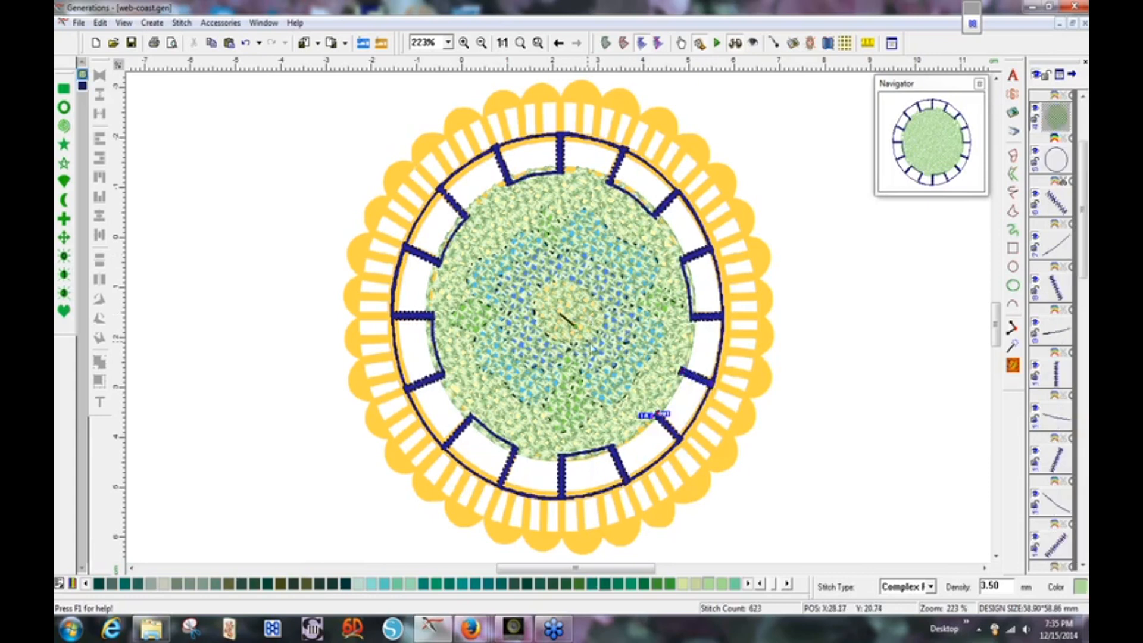
{"action": "right_click", "coordinate": [587, 307]}
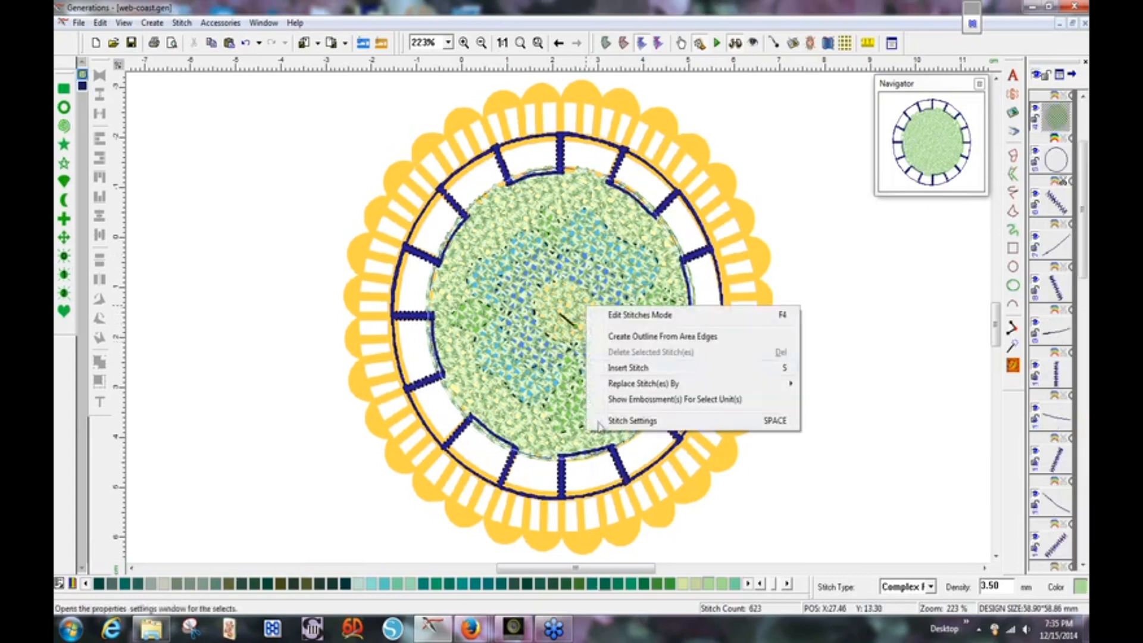
{"action": "left_click", "coordinate": [610, 337]}
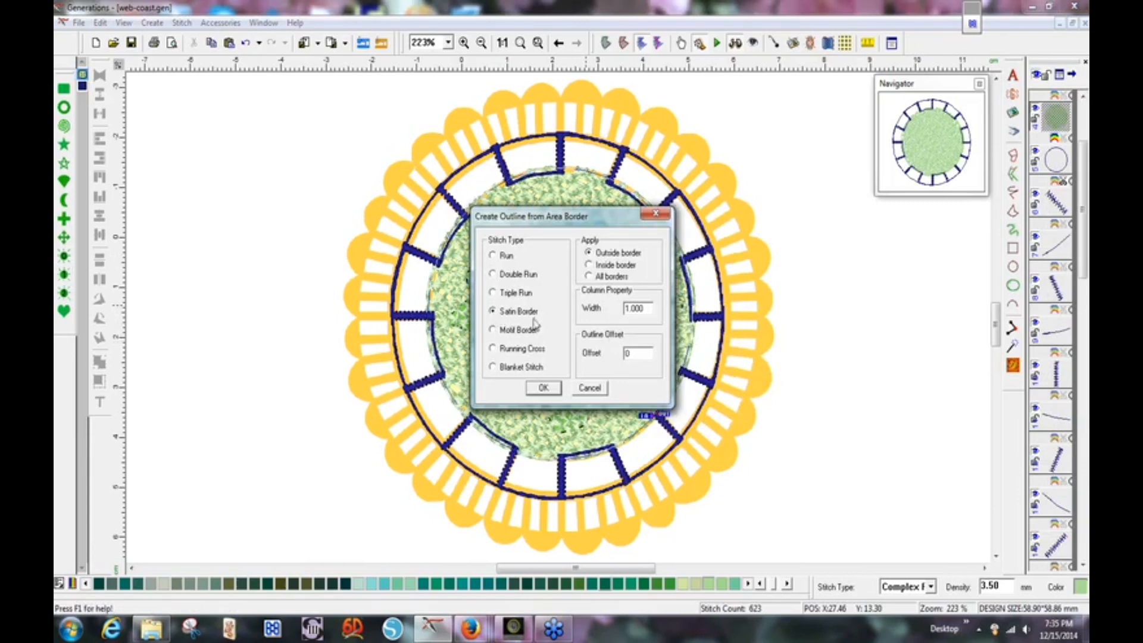
{"action": "left_click", "coordinate": [651, 308]}
{"action": "left_click_drag", "start_coordinate": [651, 309], "coordinate": [620, 309]}
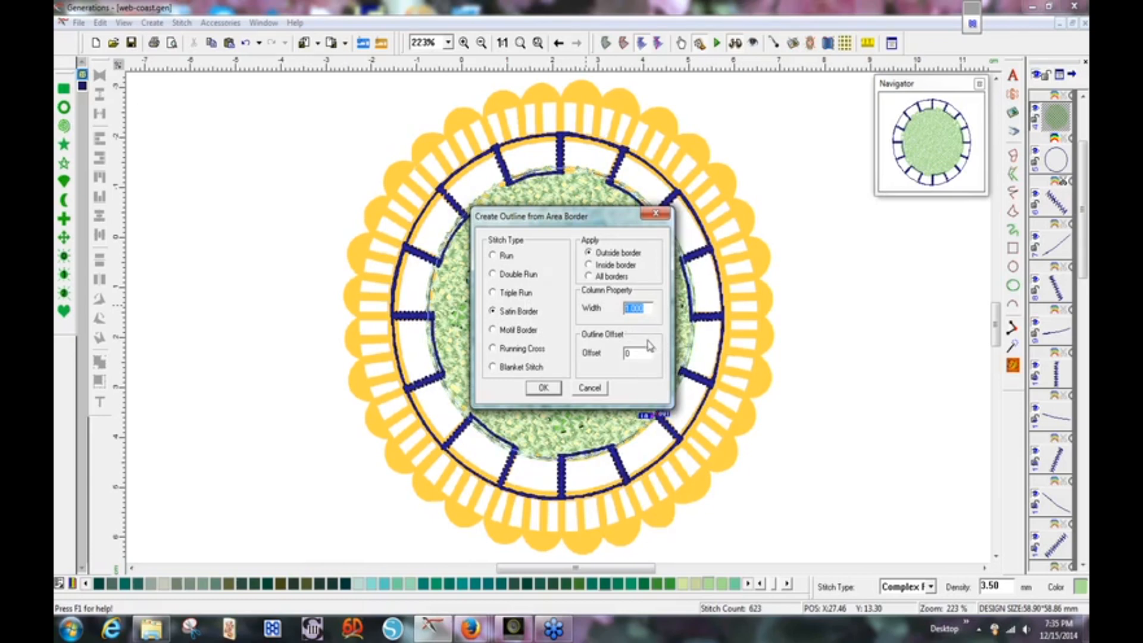
{"action": "type", "text": "2"}
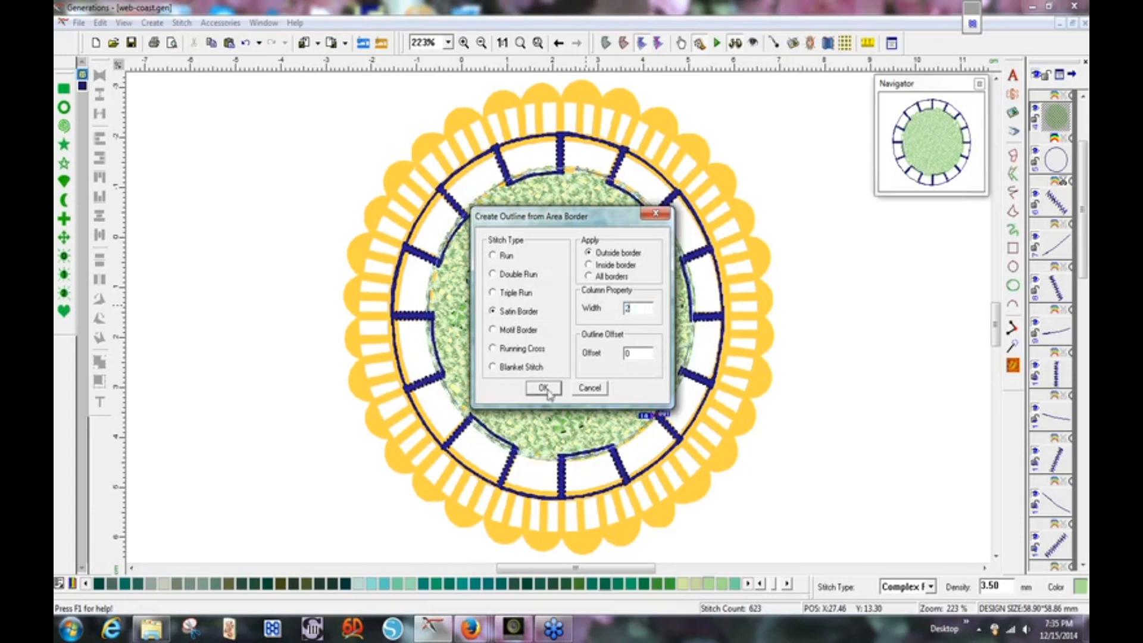
{"action": "left_click", "coordinate": [545, 391]}
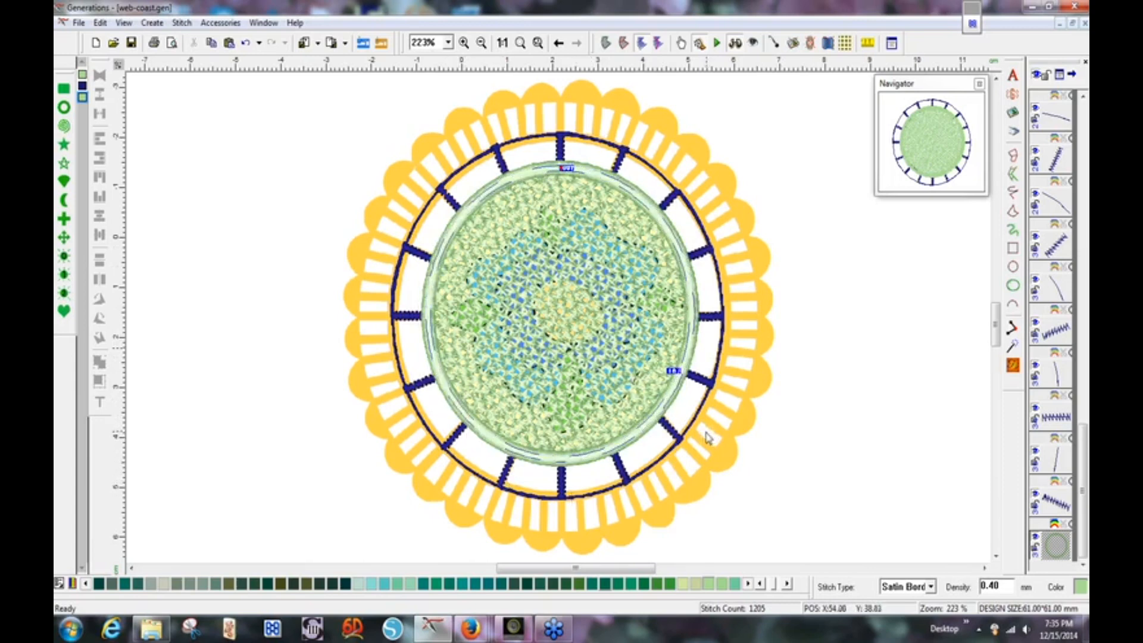
{"action": "left_click", "coordinate": [1058, 507]}
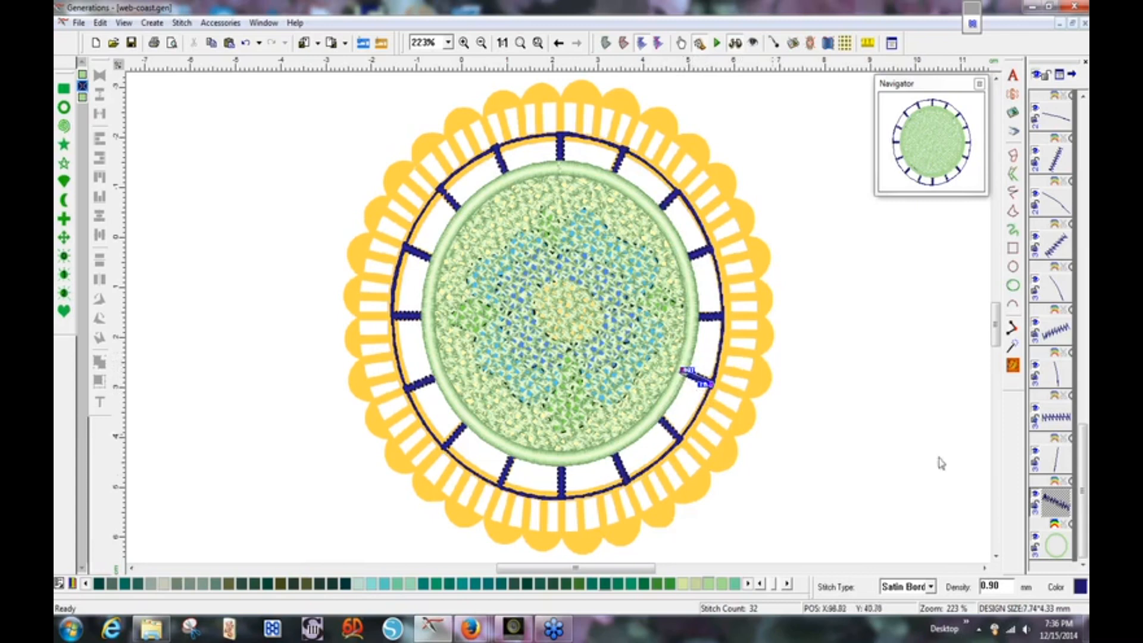
{"action": "left_click", "coordinate": [1060, 549]}
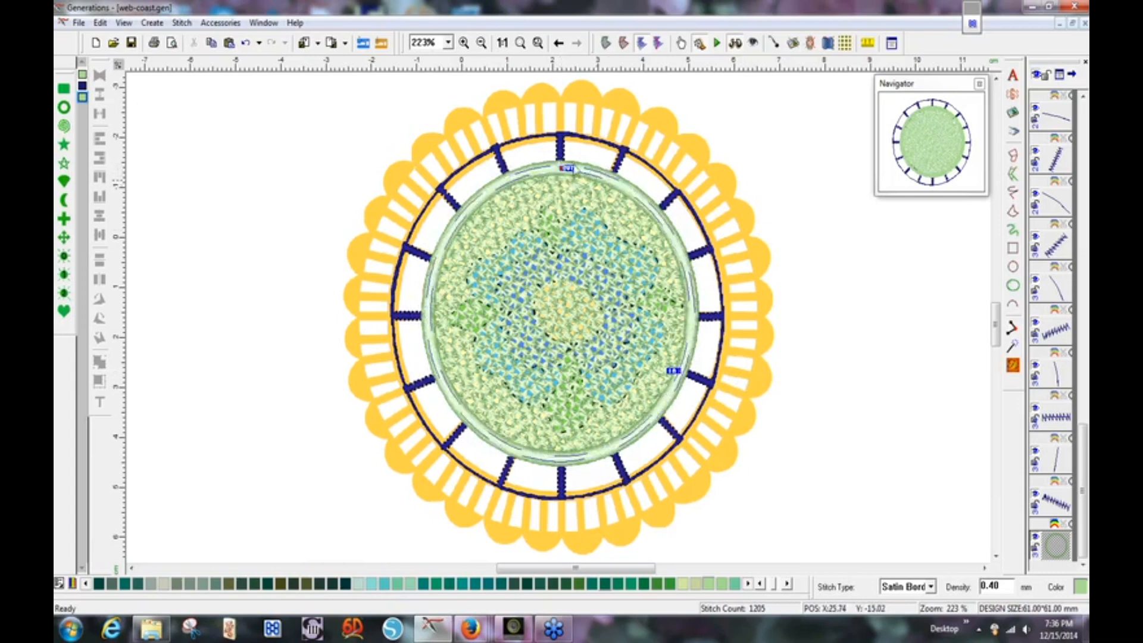
{"action": "left_click", "coordinate": [569, 167]}
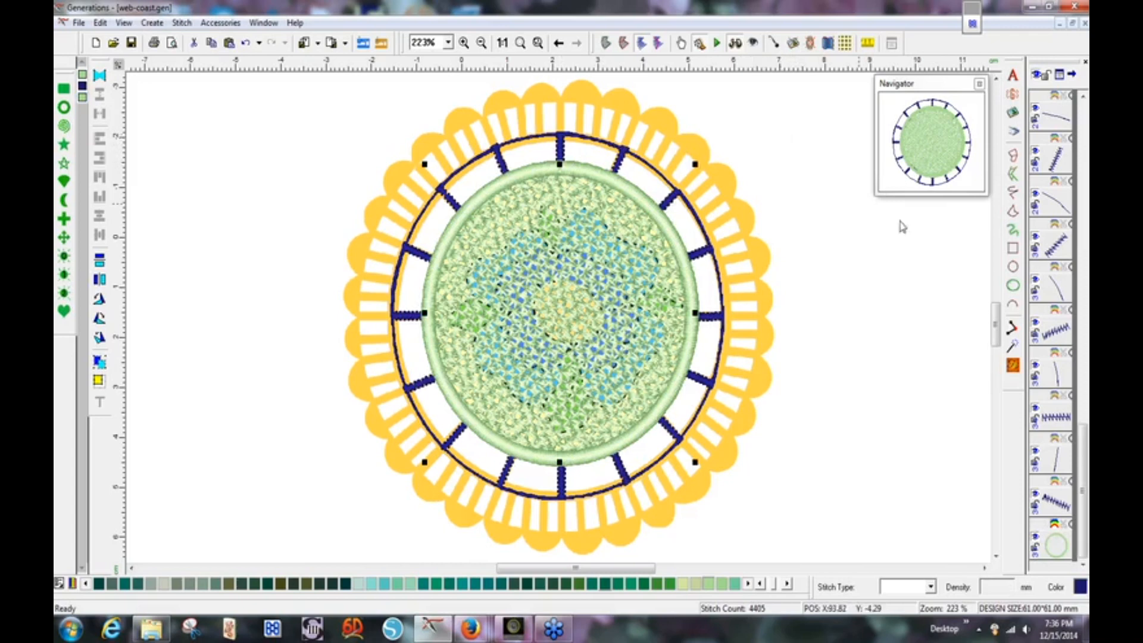
Draw a short free-hand run line up along the top spoke.
{"action": "left_click", "coordinate": [1012, 193]}
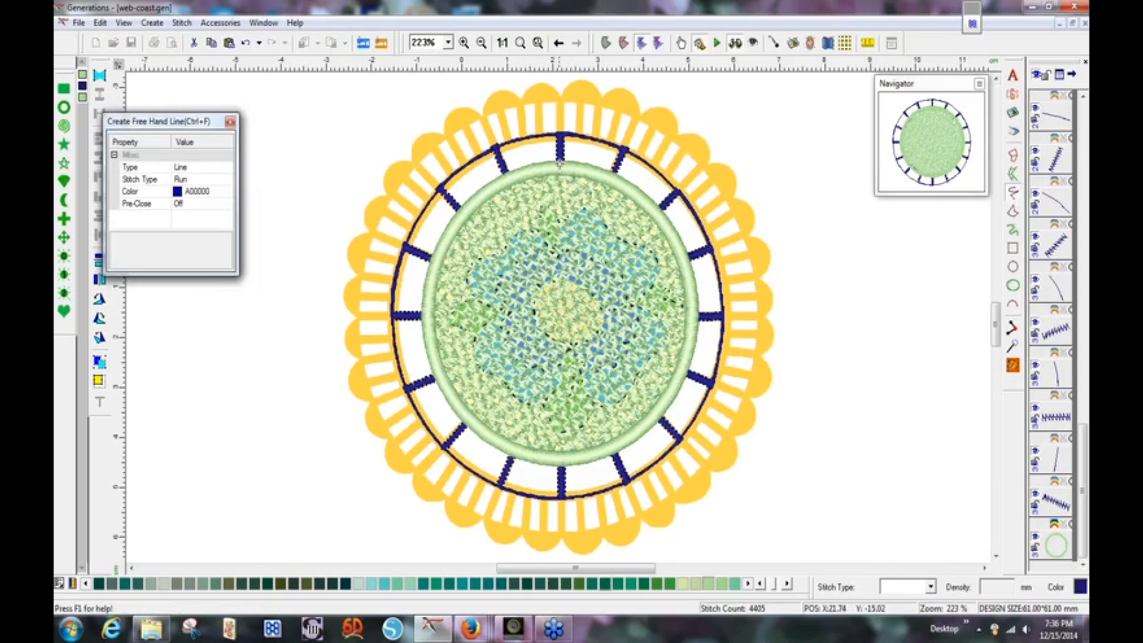
{"action": "left_click_drag", "start_coordinate": [560, 164], "coordinate": [560, 151]}
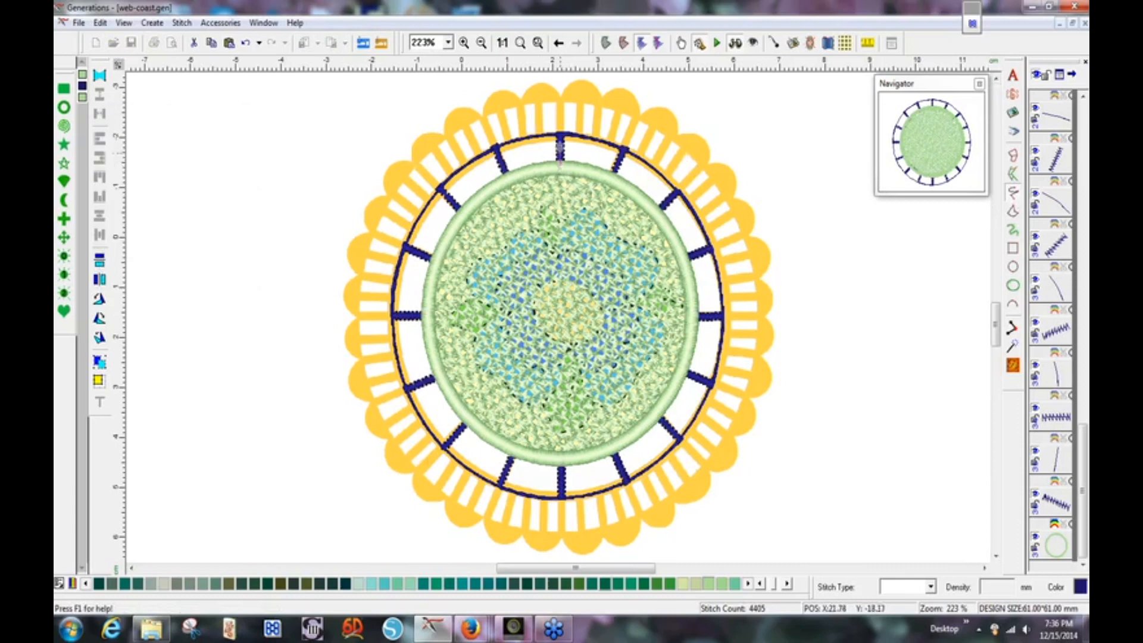
{"action": "right_click", "coordinate": [560, 136]}
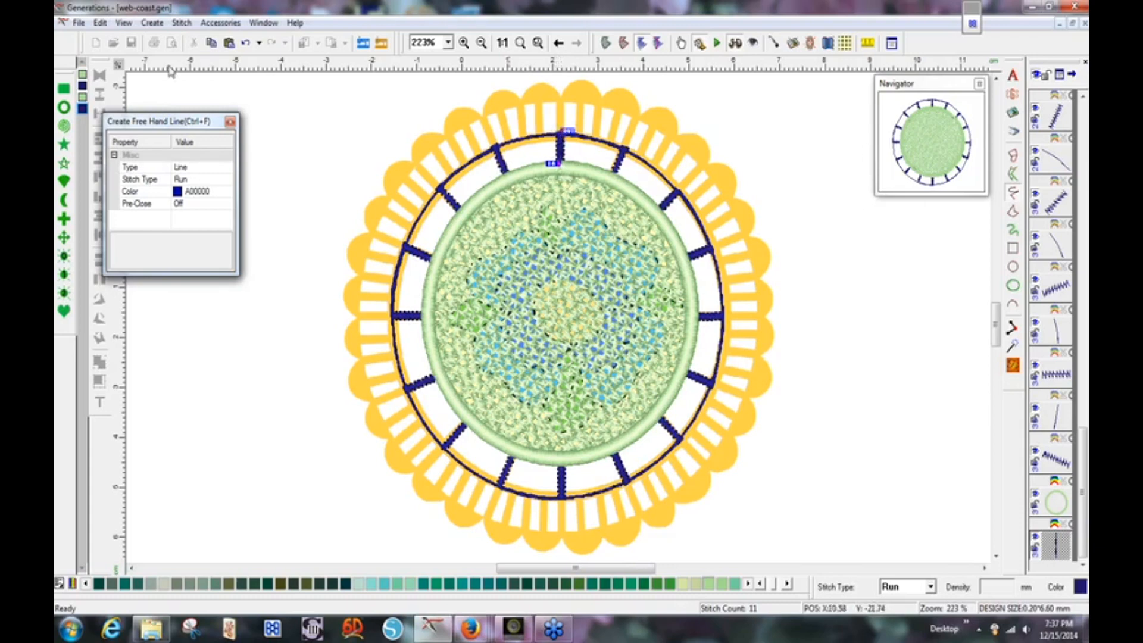
Close the line properties and switch to the 1007-FREE-Lace Coasters-DS folder in Explorer.
{"action": "scroll", "coordinate": [427, 161], "scroll_direction": "up", "scroll_amount": 2}
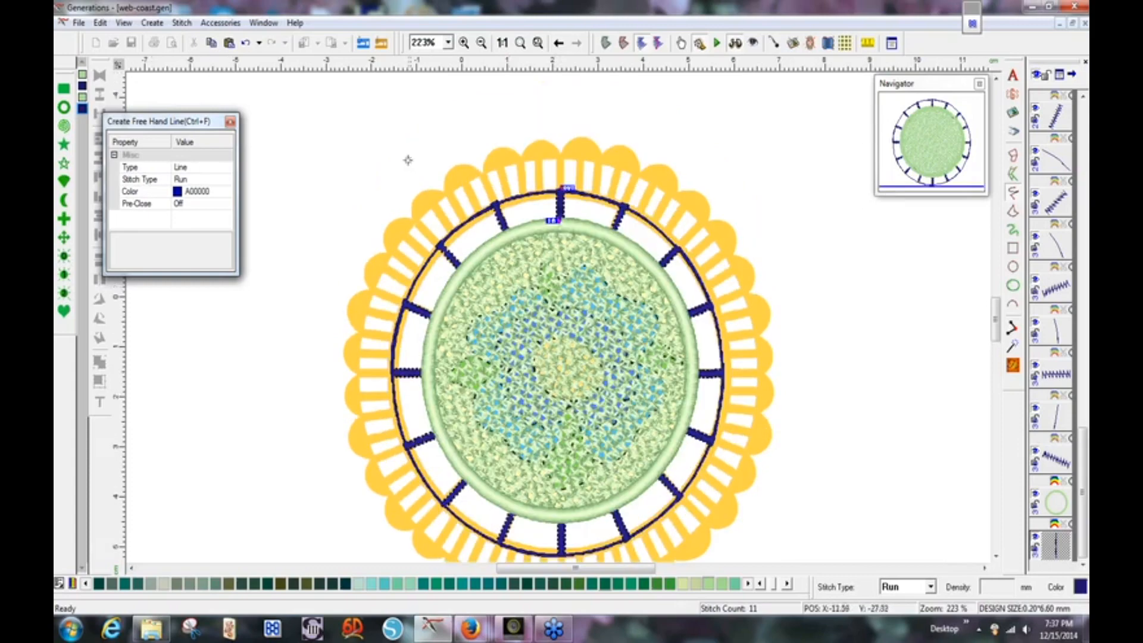
{"action": "key", "text": "Escape"}
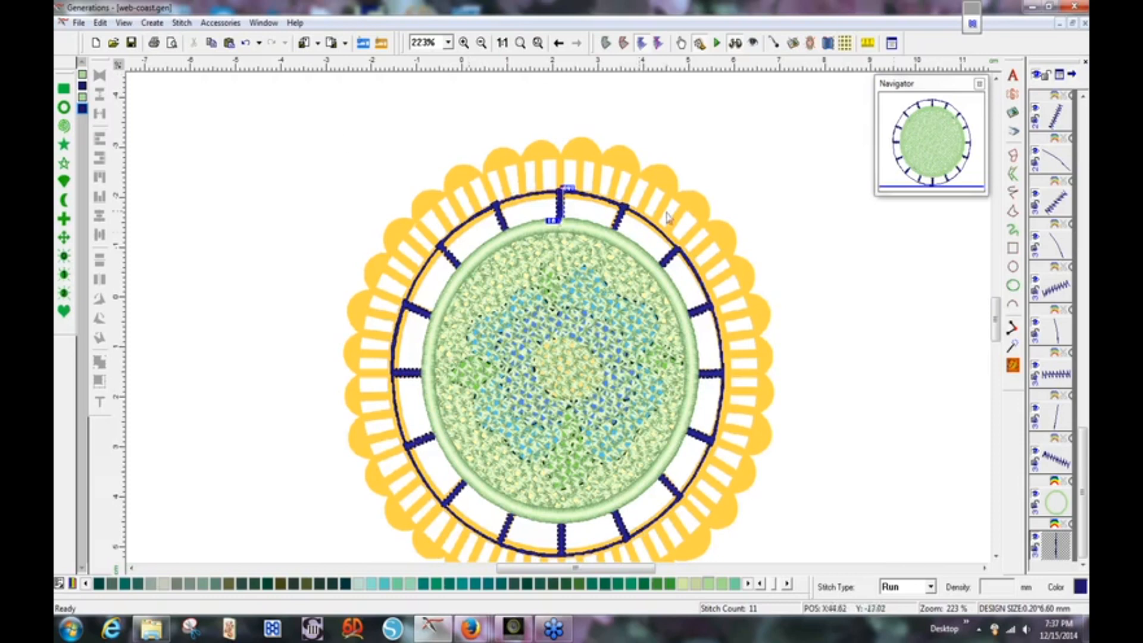
{"action": "left_click_drag", "start_coordinate": [996, 323], "coordinate": [996, 328]}
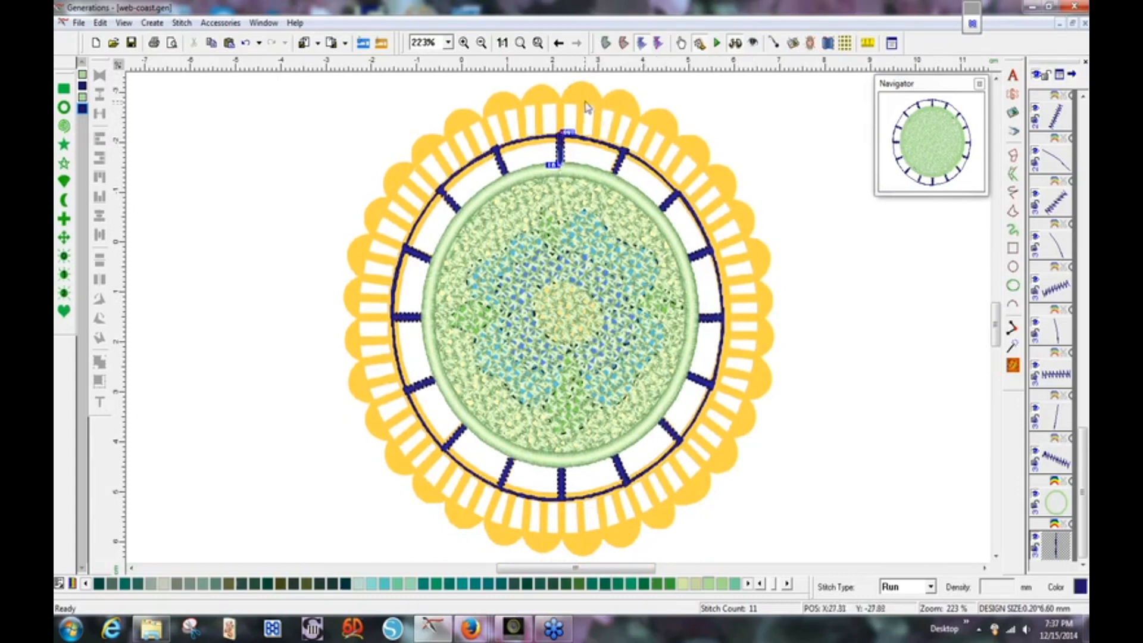
{"action": "left_click", "coordinate": [153, 635]}
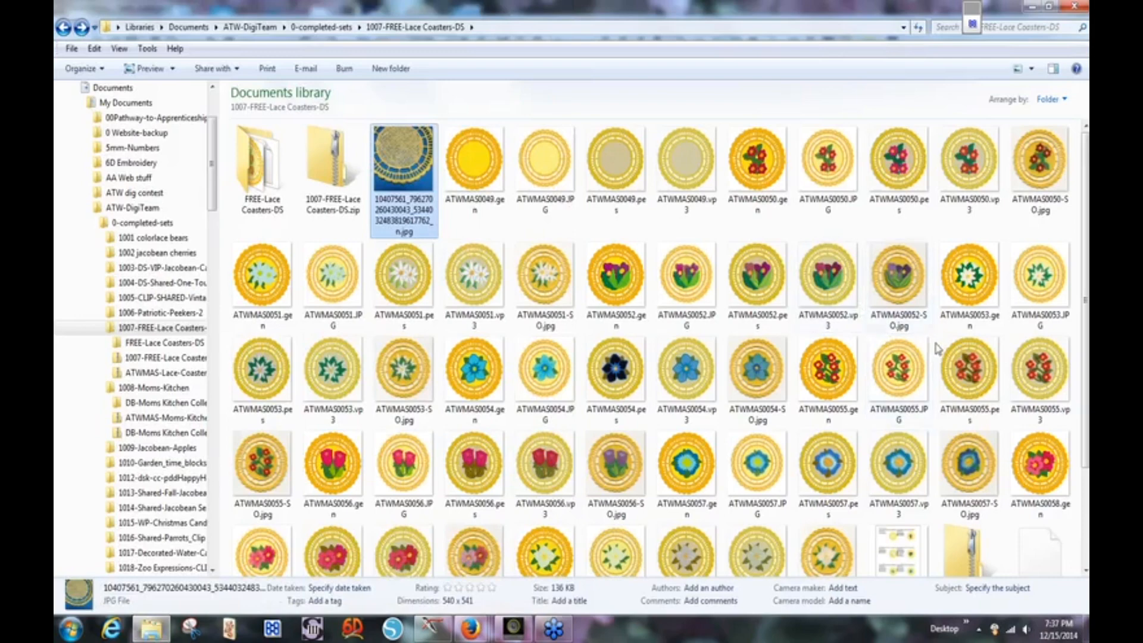
Open the photo ATWMAS0057-SO.jpg of the stitched yellow lace coaster.
{"action": "double_click", "coordinate": [968, 468]}
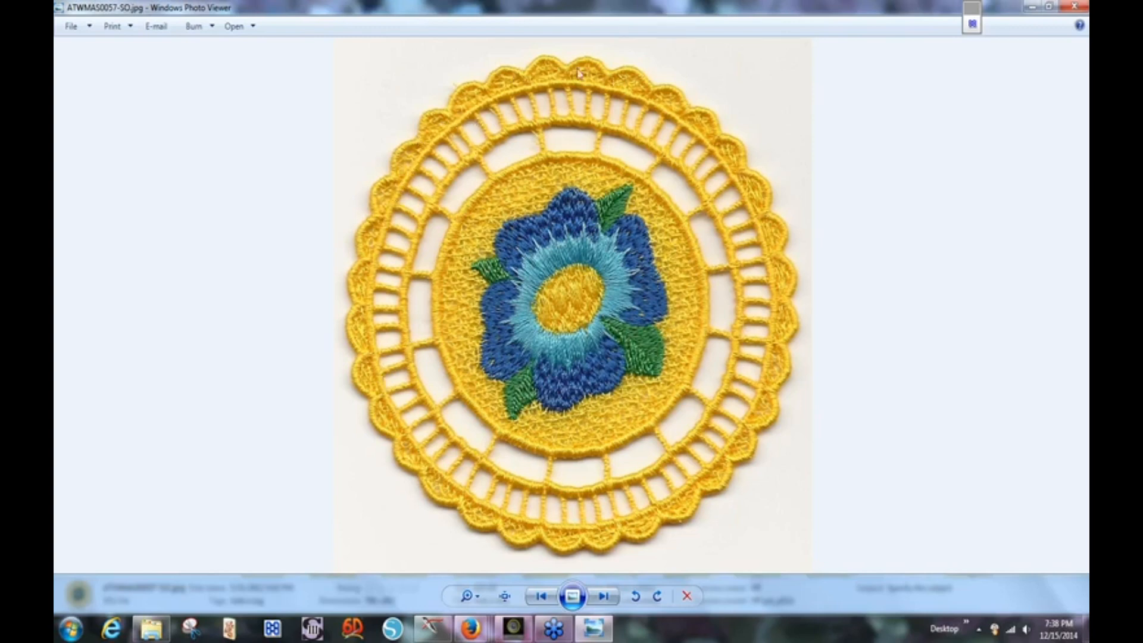
Close the coaster photo and return to the web-coast.gen design in Generations.
{"action": "left_click", "coordinate": [1075, 7]}
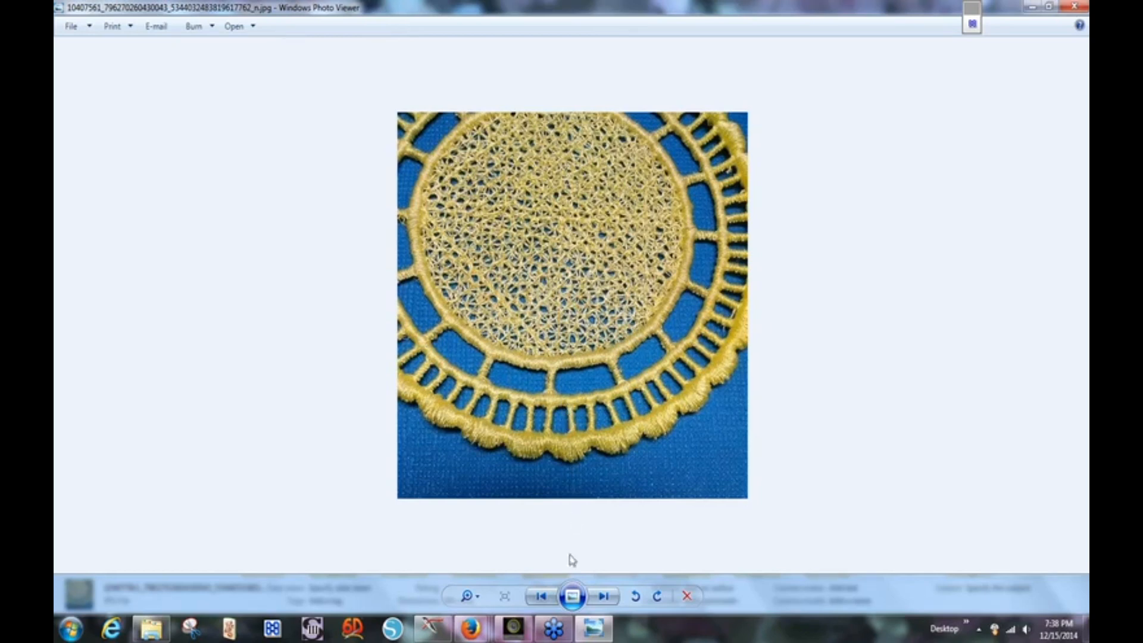
{"action": "left_click", "coordinate": [430, 626]}
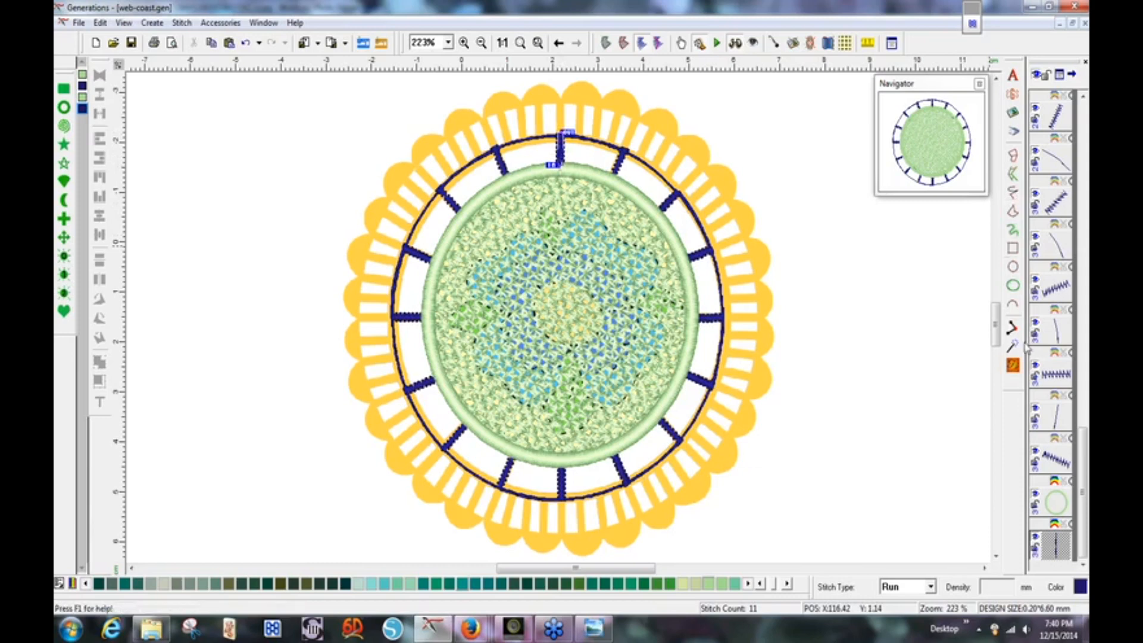
Release the Circle tool and select the green satin-border ring (density 0.40) around the centre.
{"action": "left_click", "coordinate": [1014, 268]}
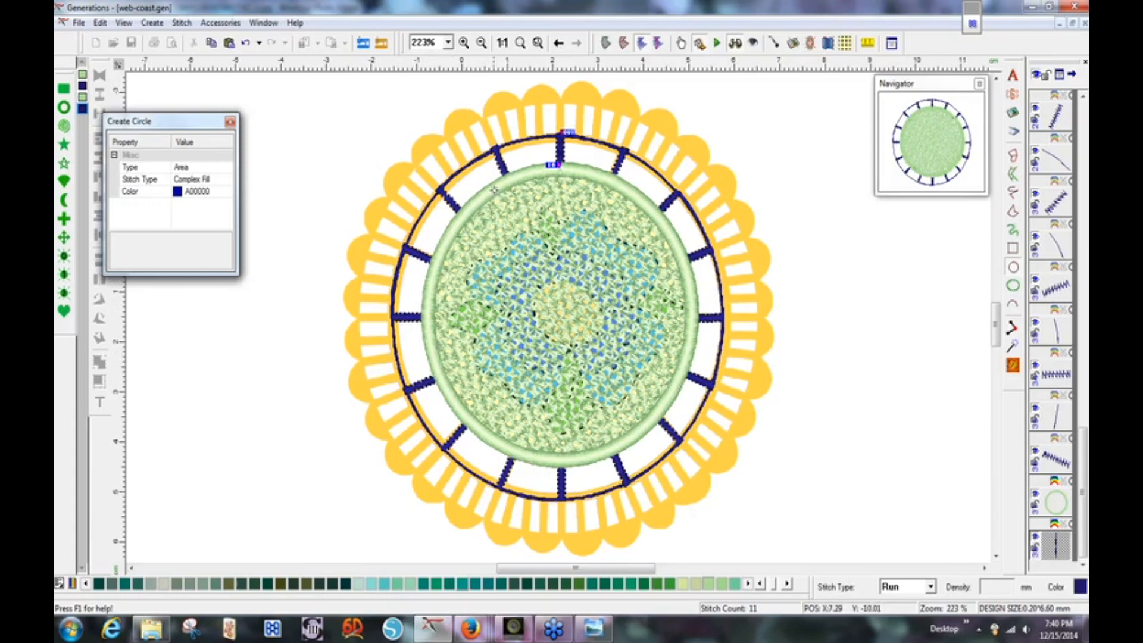
{"action": "key", "text": "Escape"}
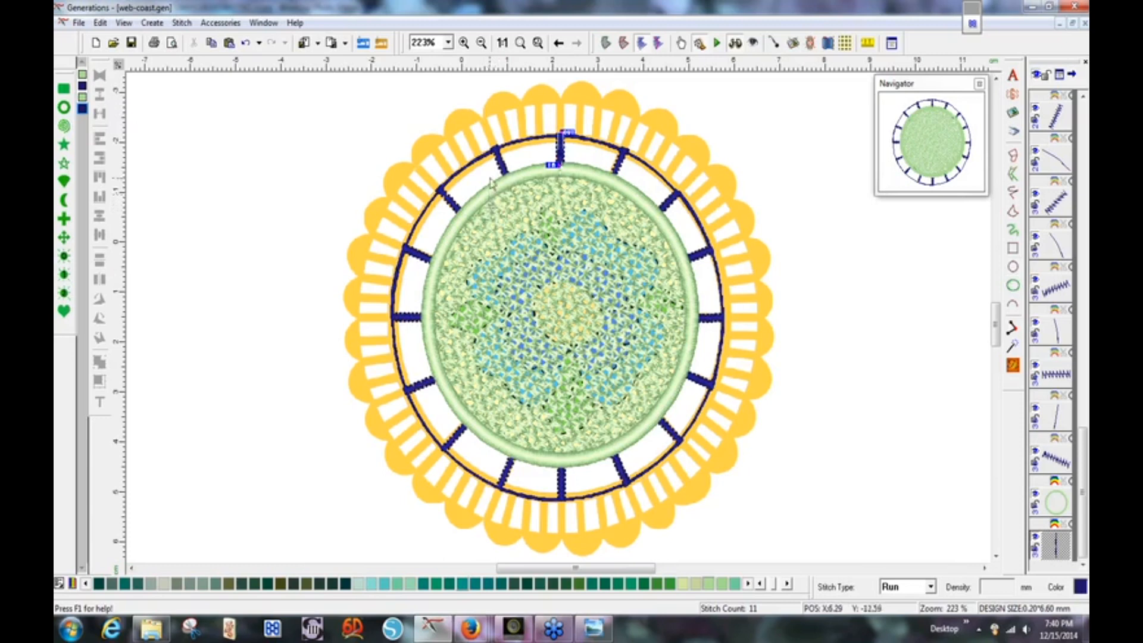
{"action": "left_click", "coordinate": [492, 197]}
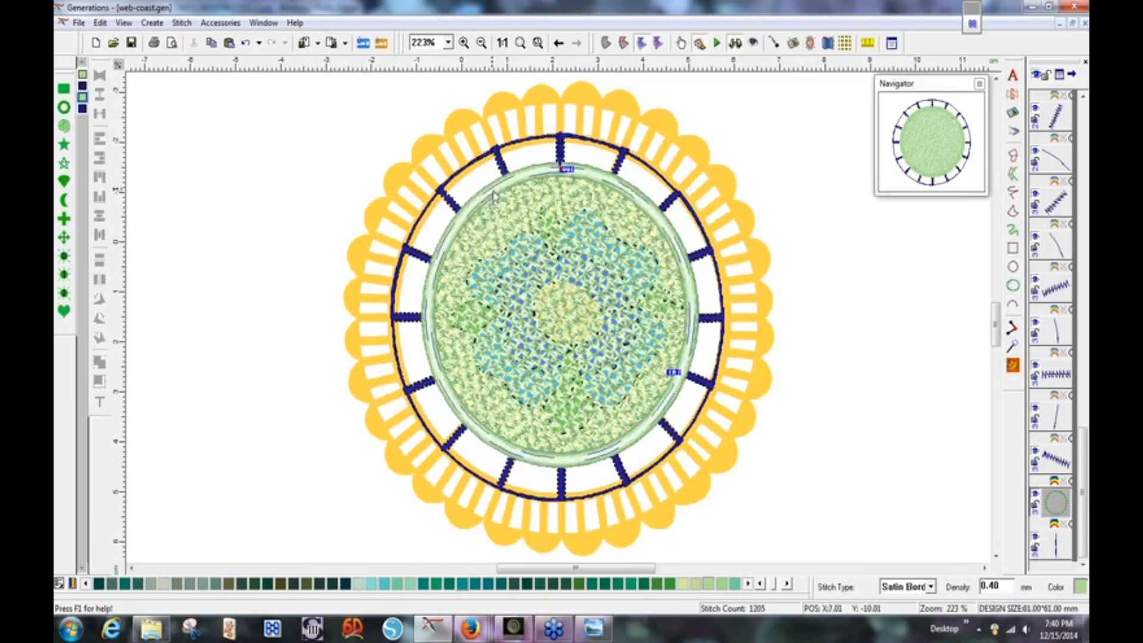
Keep a ZigZag underlay in the green ring's stitch settings and apply them.
{"action": "right_click", "coordinate": [499, 181]}
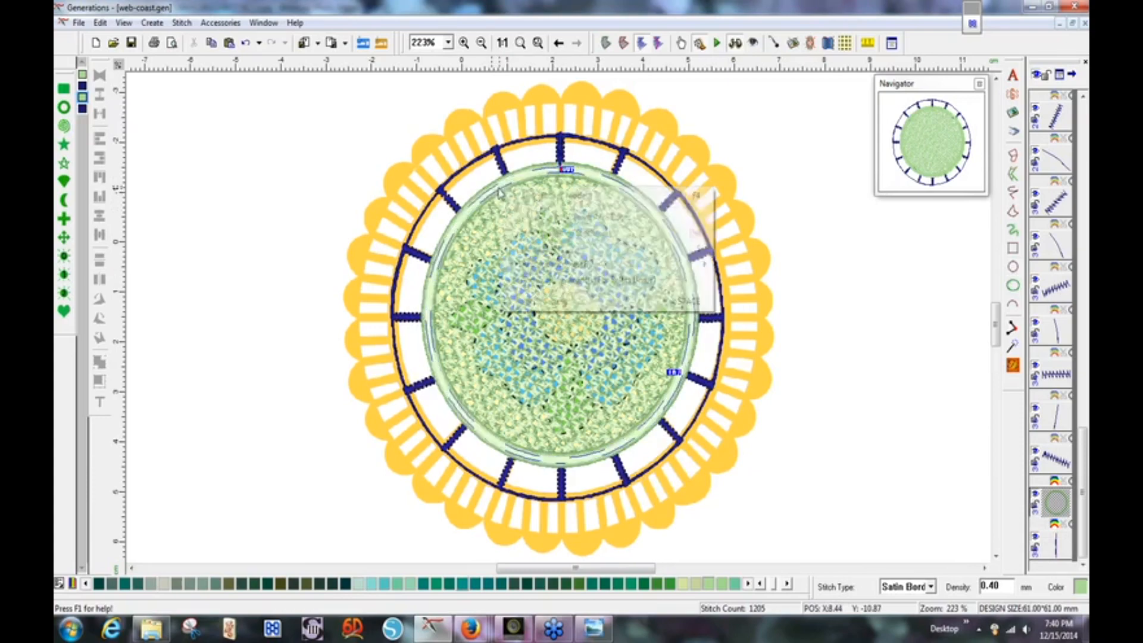
{"action": "left_click", "coordinate": [518, 301]}
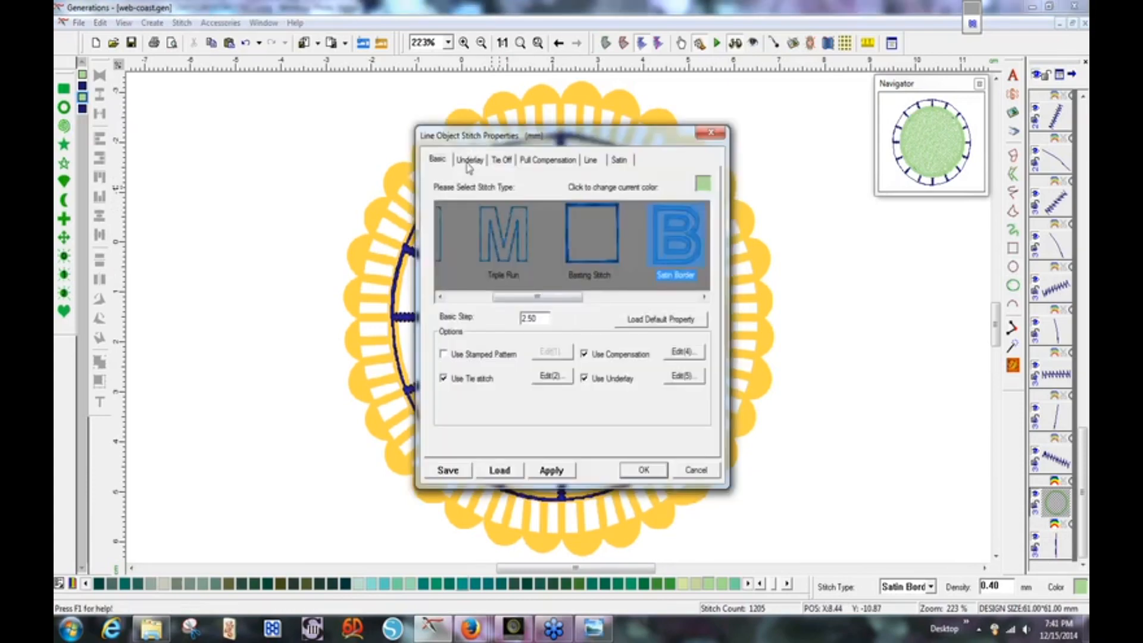
{"action": "left_click", "coordinate": [470, 160]}
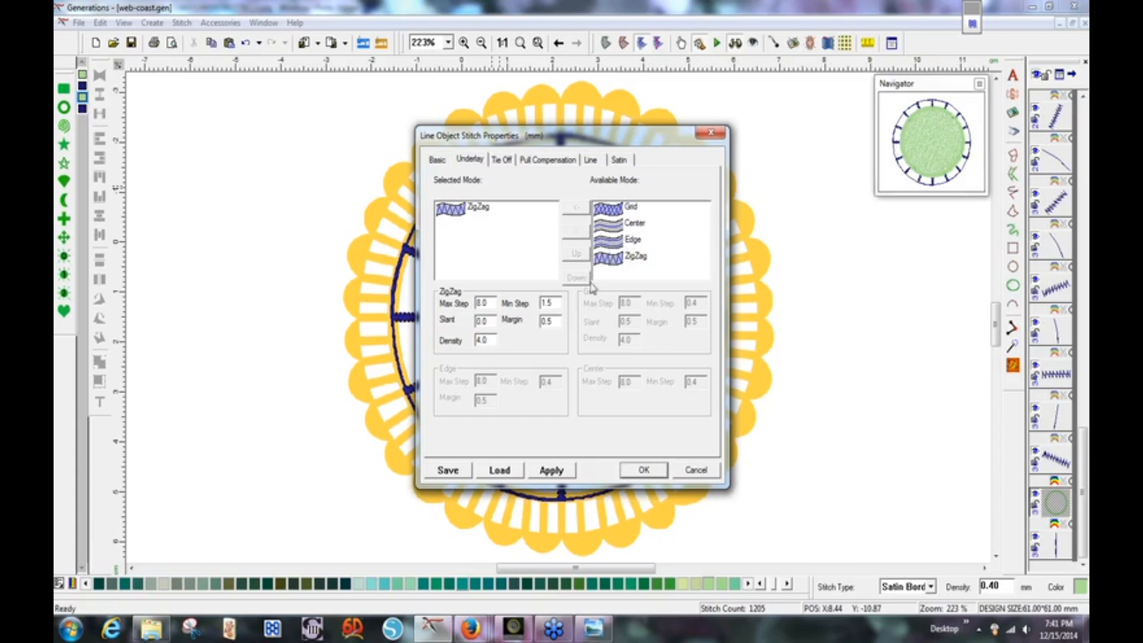
{"action": "left_click", "coordinate": [643, 470]}
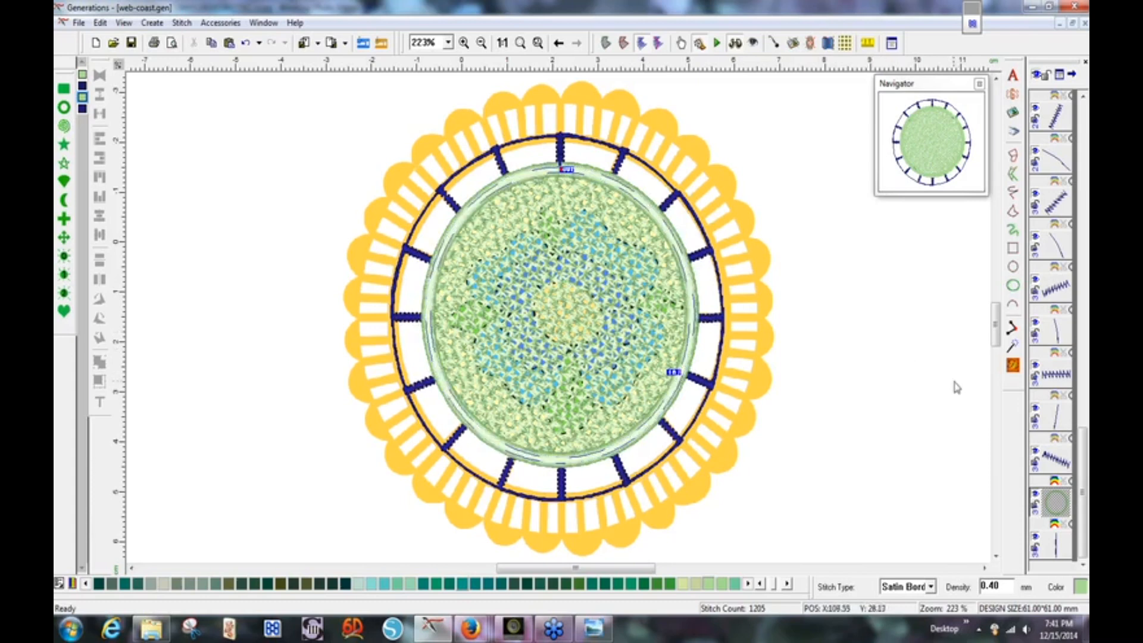
Draw a Line (Run stitch) circle around the yellow bars and shift it into place.
{"action": "left_click", "coordinate": [1014, 285]}
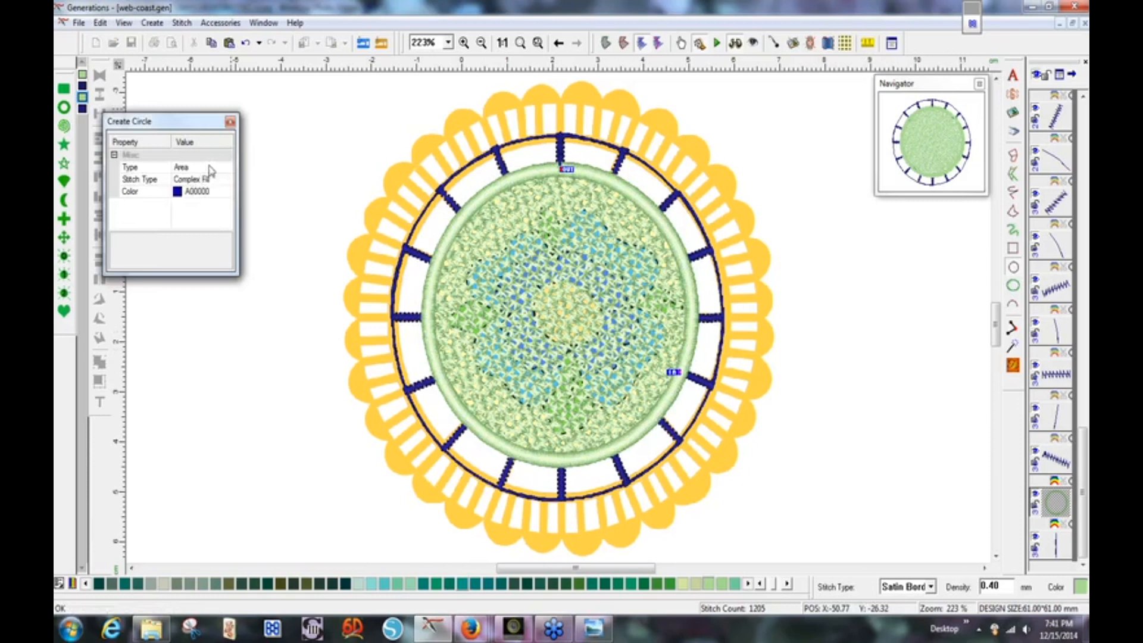
{"action": "left_click", "coordinate": [196, 169]}
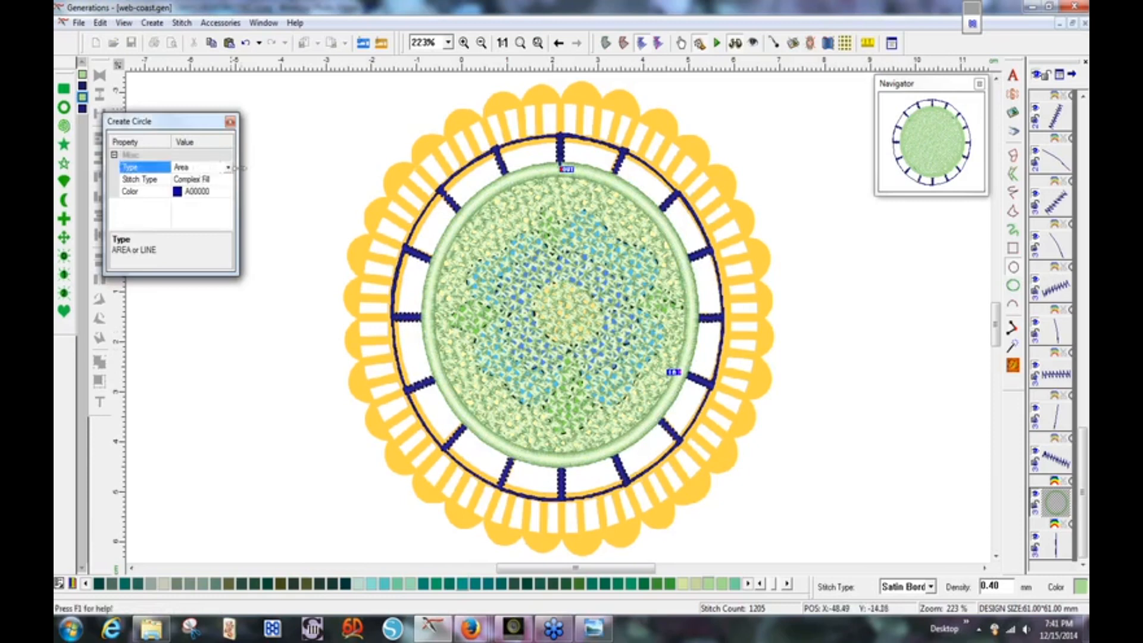
{"action": "left_click", "coordinate": [229, 168]}
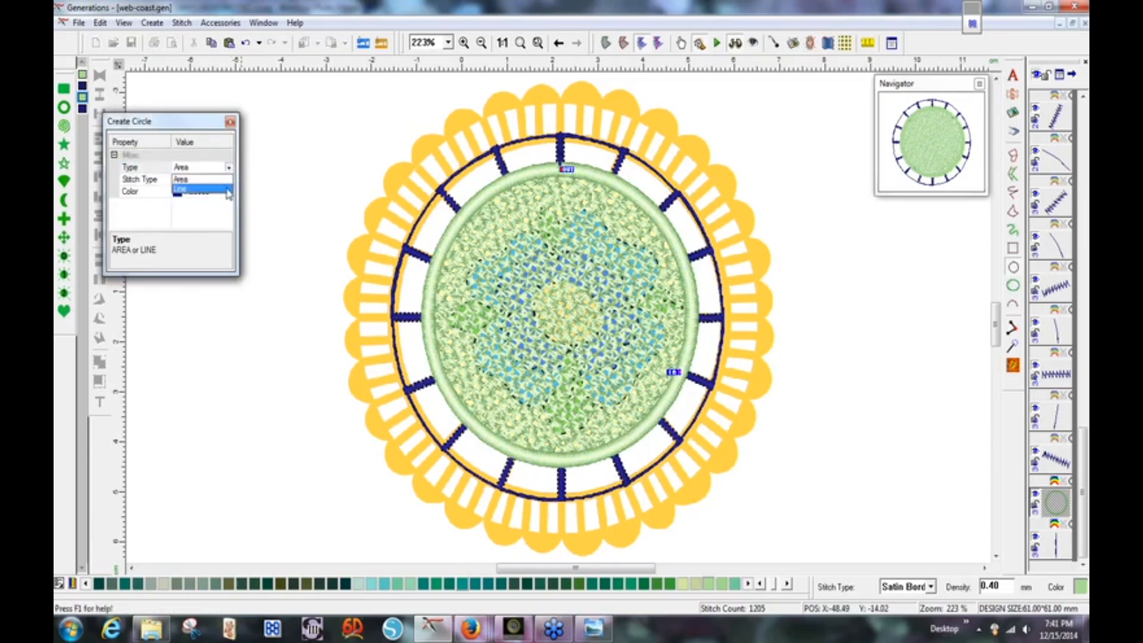
{"action": "left_click", "coordinate": [227, 190]}
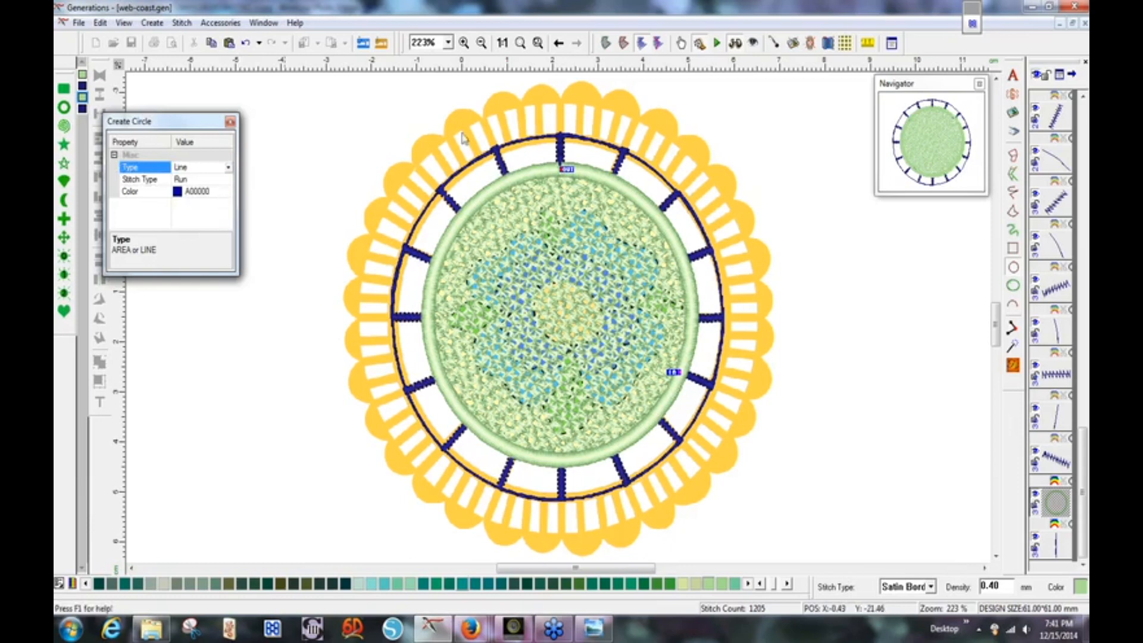
{"action": "left_click_drag", "start_coordinate": [389, 129], "coordinate": [786, 541]}
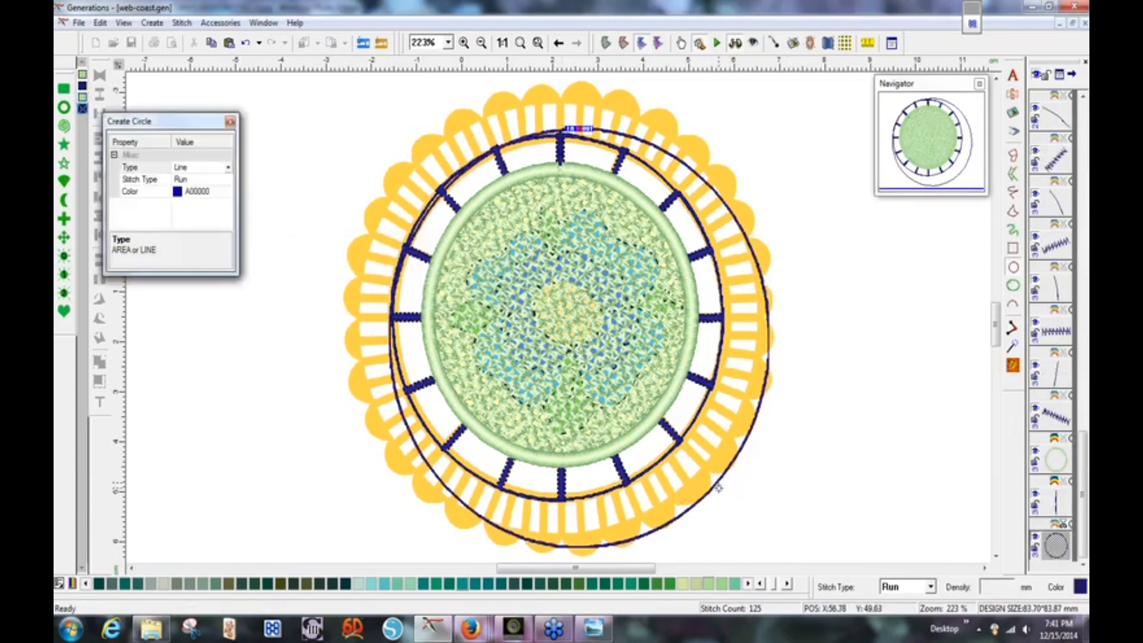
{"action": "key", "text": "Escape"}
{"action": "left_click_drag", "start_coordinate": [719, 485], "coordinate": [707, 470]}
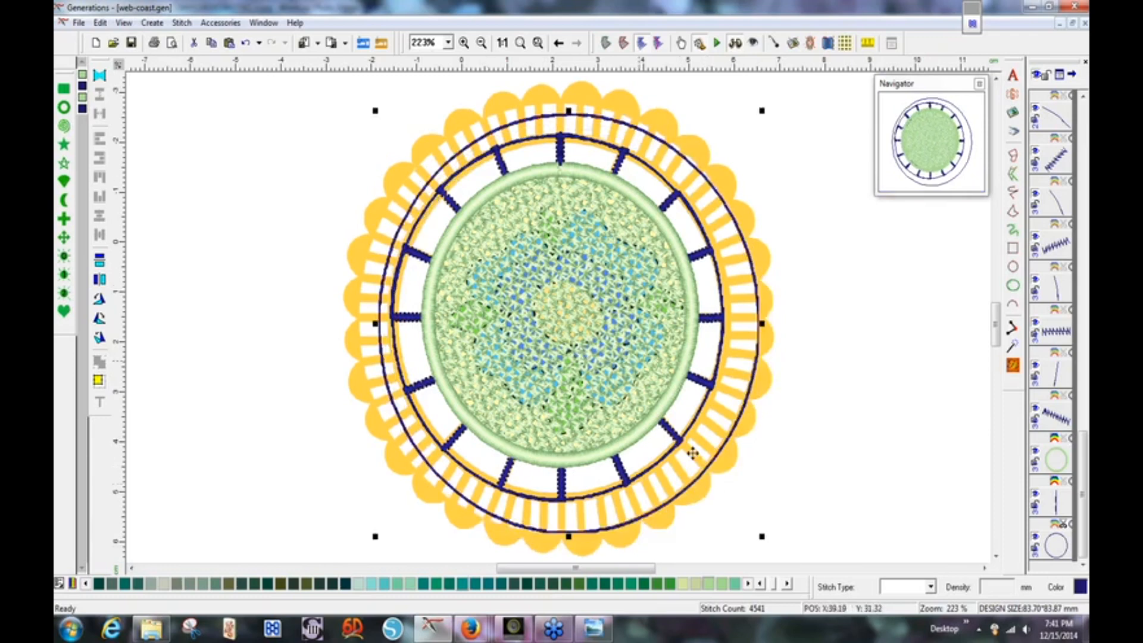
Resize and centre the outer run circle around the bars, making the design 87.13 × 87.30 mm.
{"action": "left_click_drag", "start_coordinate": [762, 537], "coordinate": [776, 551]}
{"action": "left_click_drag", "start_coordinate": [704, 501], "coordinate": [695, 488]}
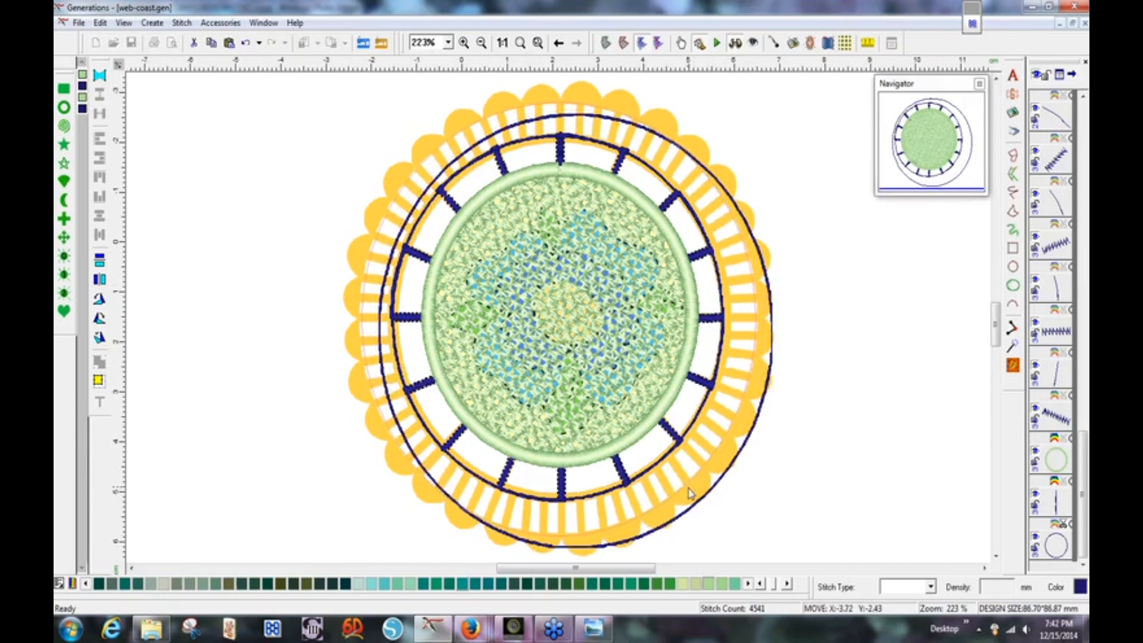
{"action": "left_click_drag", "start_coordinate": [718, 531], "coordinate": [717, 531]}
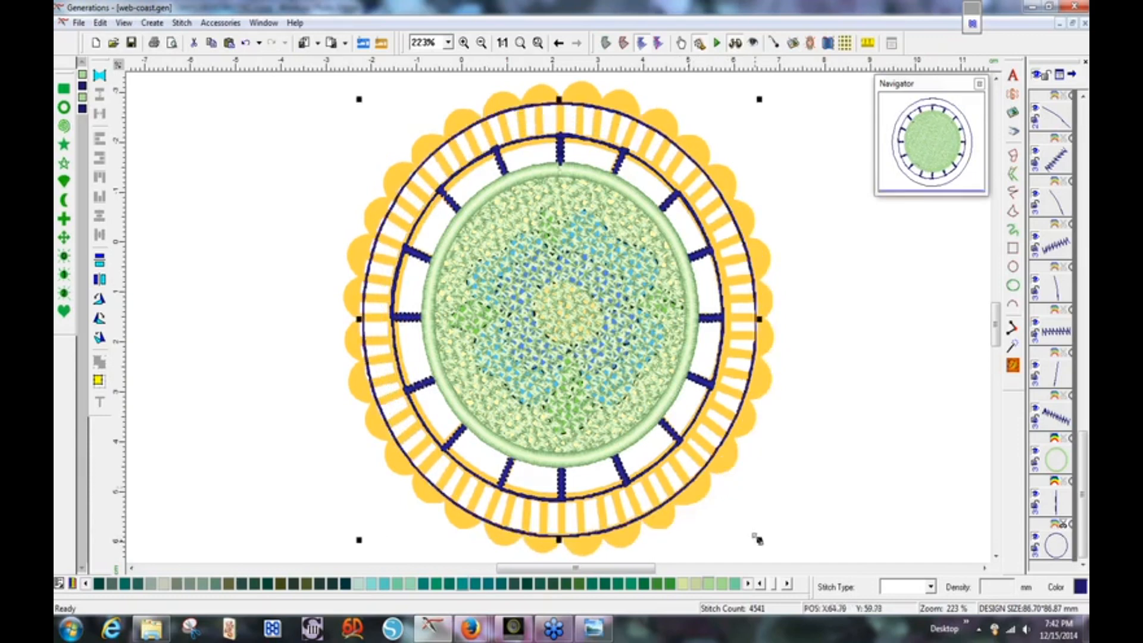
{"action": "left_click_drag", "start_coordinate": [760, 543], "coordinate": [695, 480]}
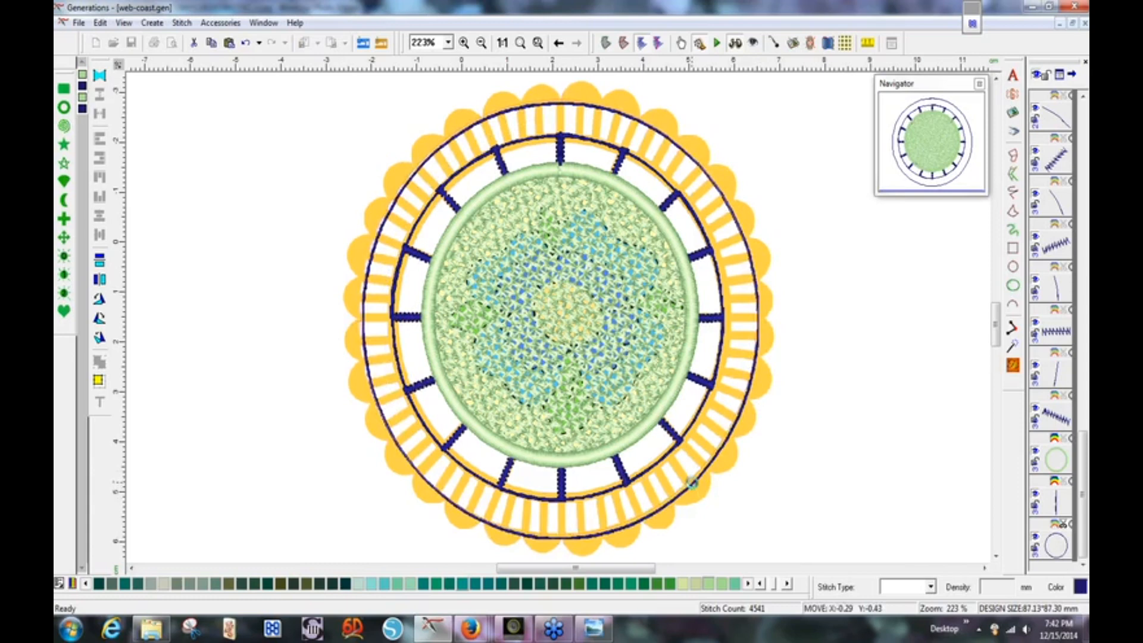
{"action": "left_click_drag", "start_coordinate": [692, 488], "coordinate": [712, 510]}
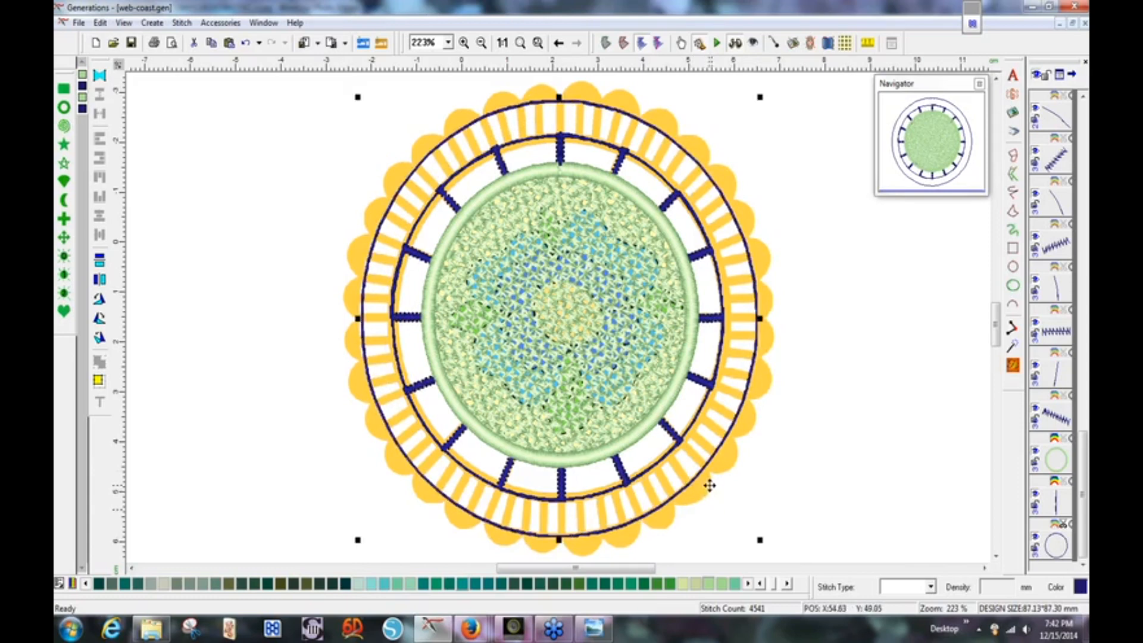
{"action": "left_click_drag", "start_coordinate": [711, 486], "coordinate": [710, 486]}
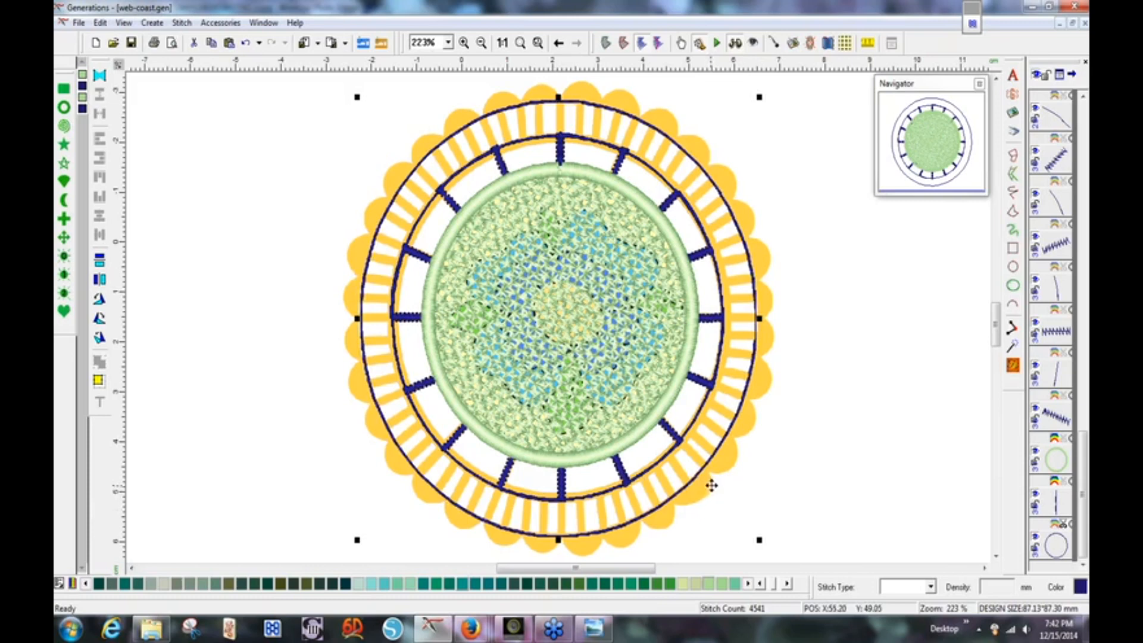
{"action": "key", "text": "Left"}
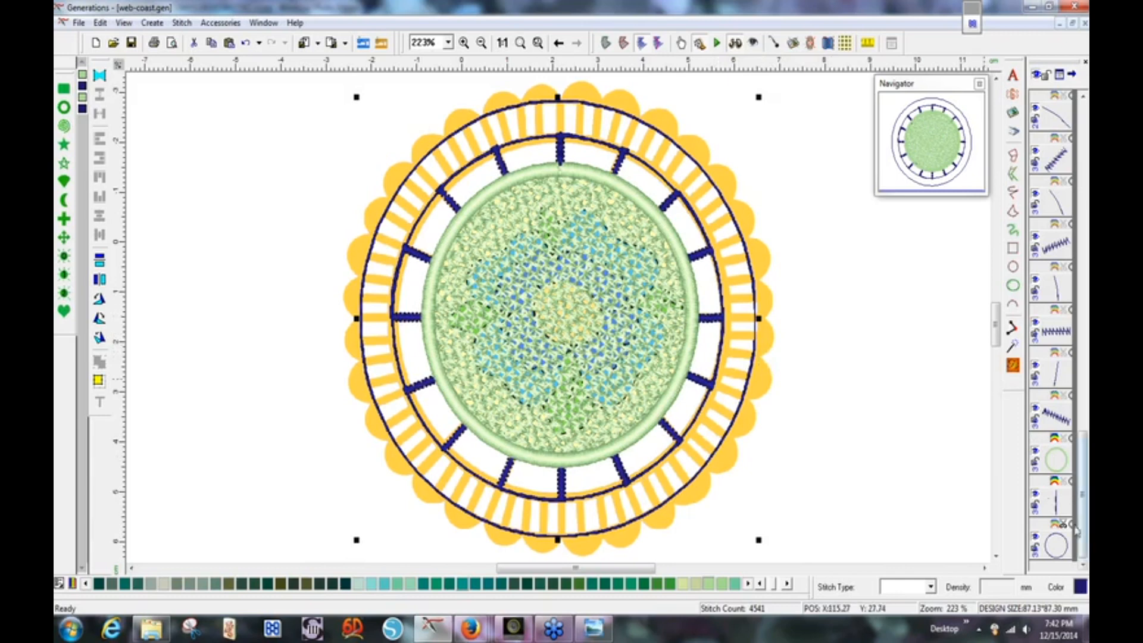
Draw a 6.60 mm free-hand run line on the top spoke linking the navy ring to the outer circle.
{"action": "left_click", "coordinate": [1059, 507]}
{"action": "double_click", "coordinate": [1059, 506]}
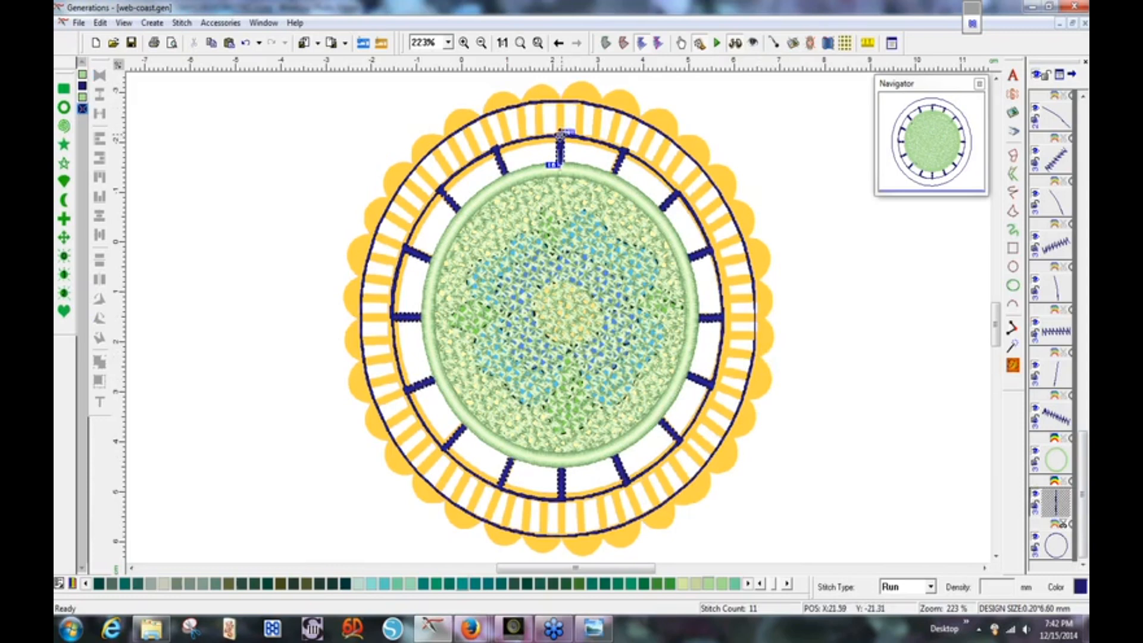
{"action": "left_click", "coordinate": [561, 137]}
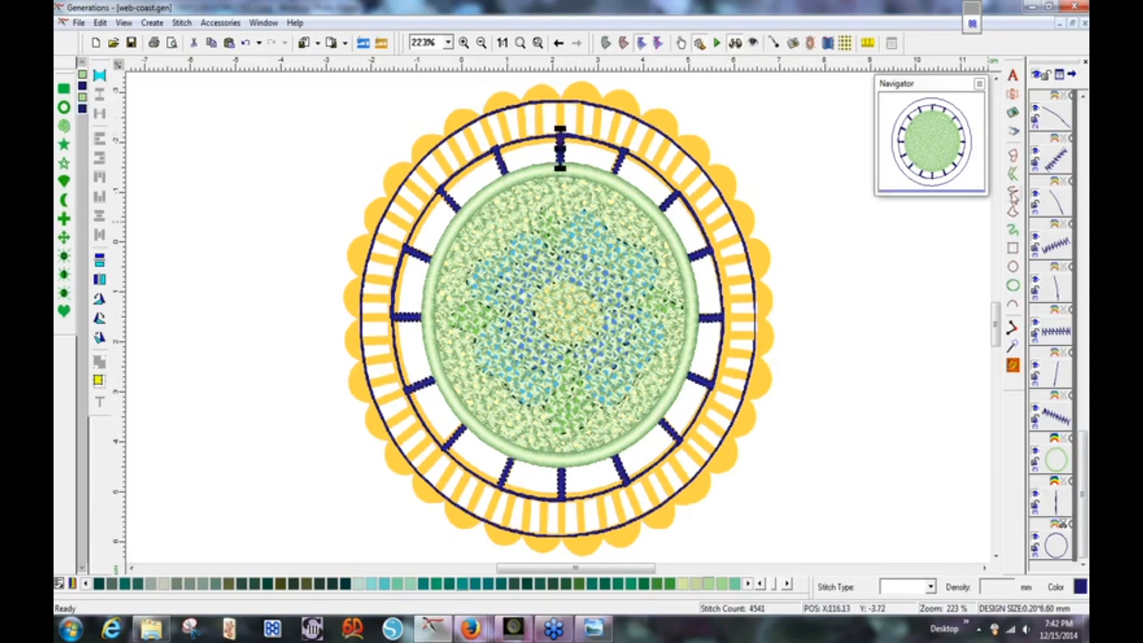
{"action": "left_click", "coordinate": [1013, 192]}
{"action": "left_click", "coordinate": [559, 129]}
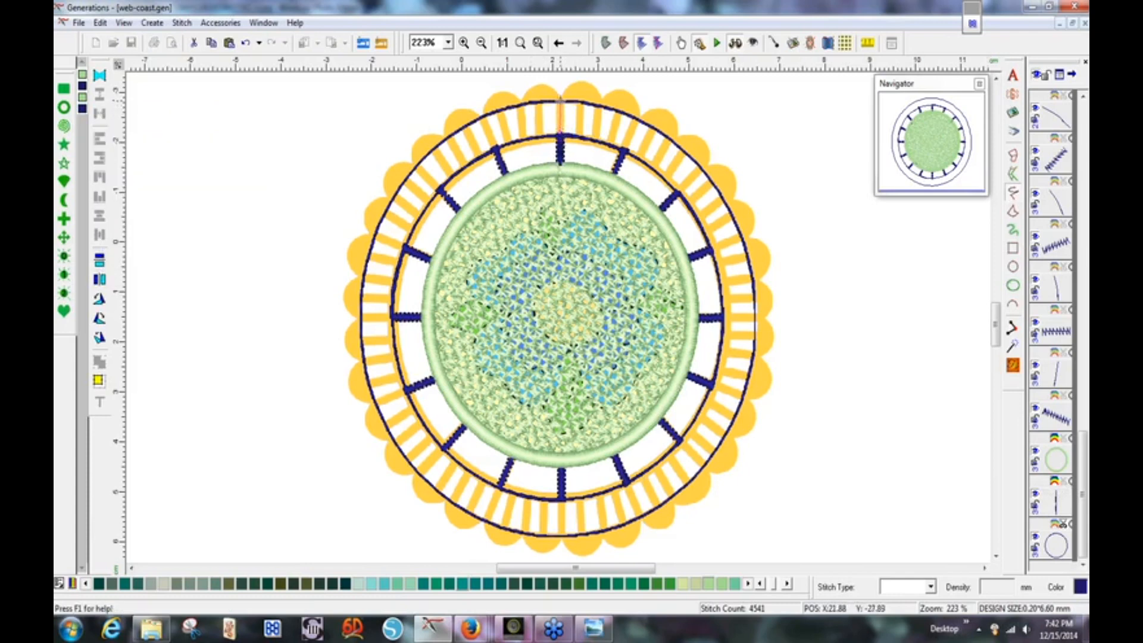
{"action": "right_click", "coordinate": [560, 101]}
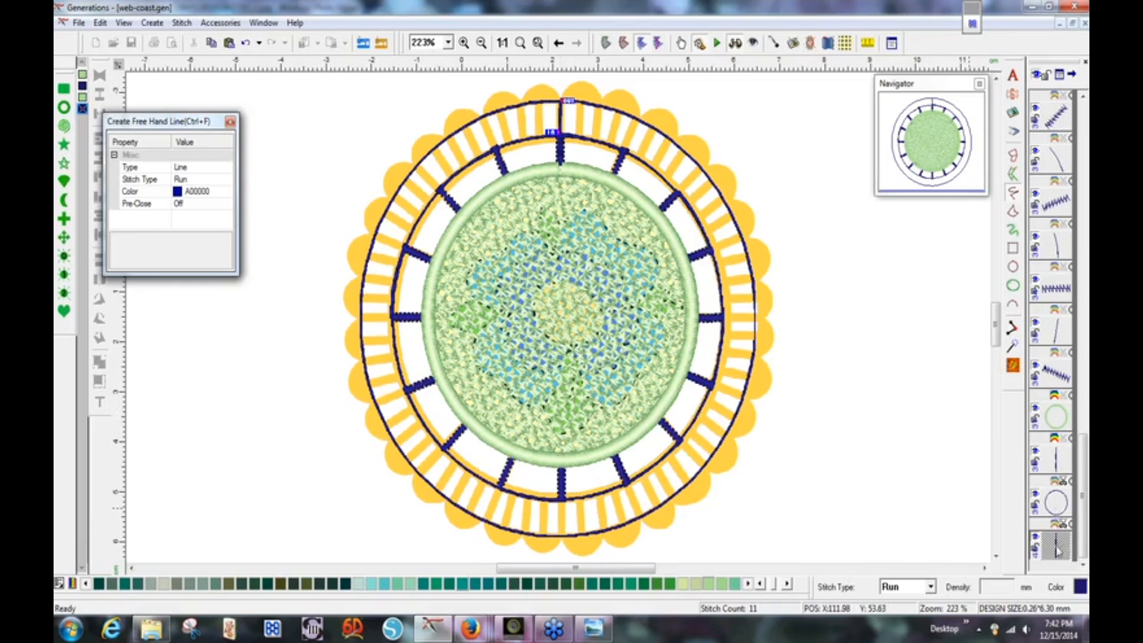
Move the new run line ahead of the outer circle in the stitch order, then return to the 400% zoom on the coaster's top.
{"action": "left_click_drag", "start_coordinate": [1055, 548], "coordinate": [1053, 483]}
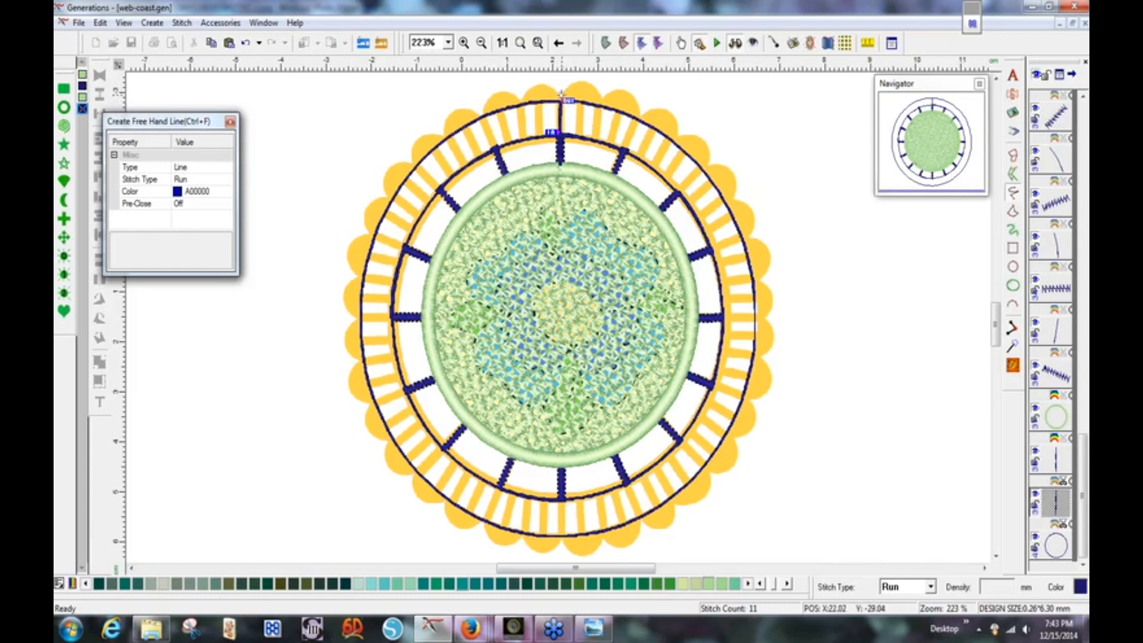
{"action": "key", "text": "Escape"}
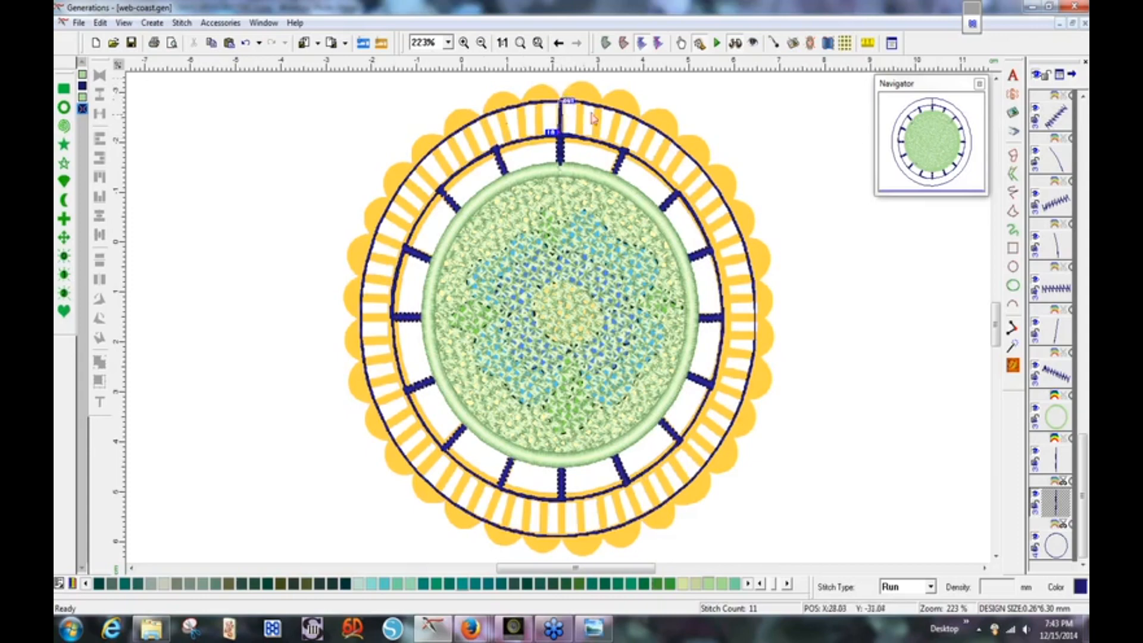
{"action": "left_click", "coordinate": [559, 44]}
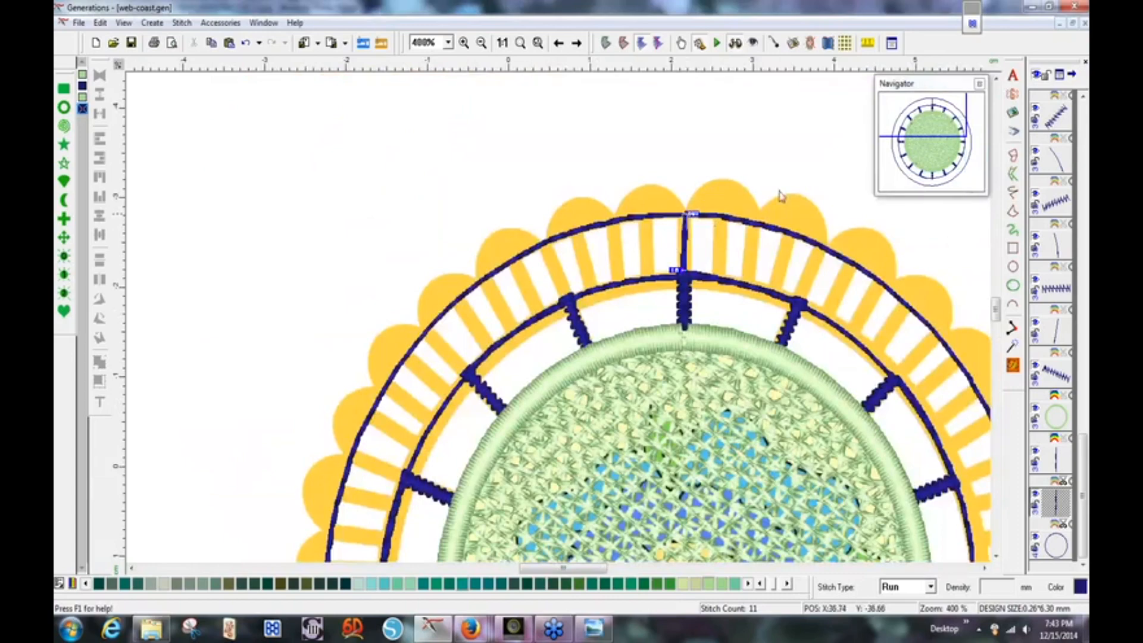
Switch to flat stitch display and draw a run line along the top outer ring, then down to the inner ring.
{"action": "left_click", "coordinate": [735, 43]}
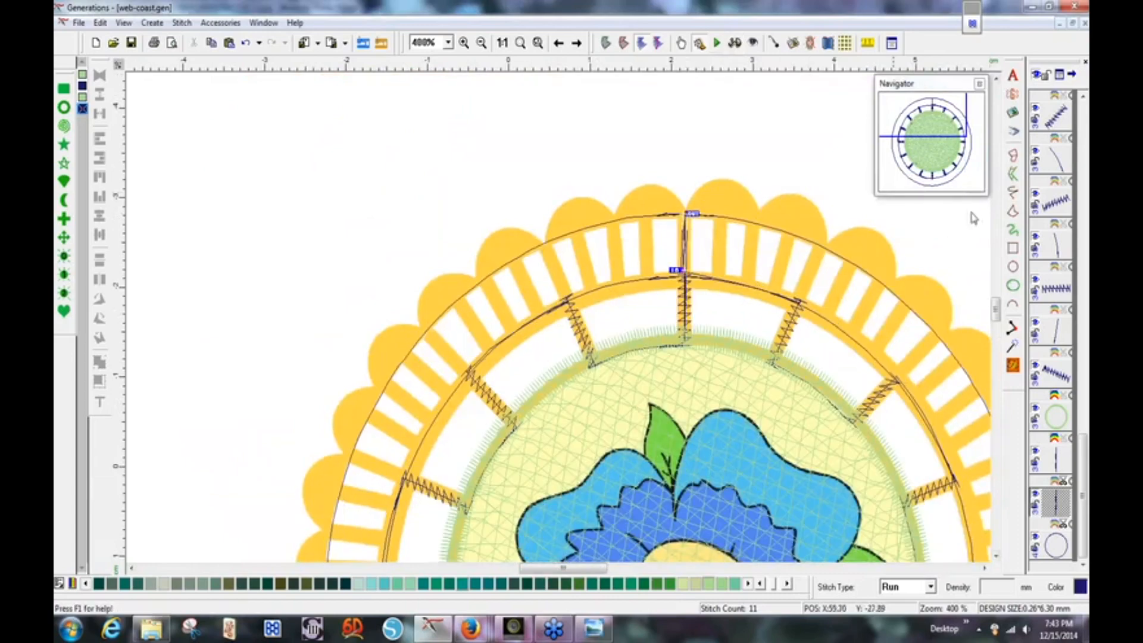
{"action": "left_click", "coordinate": [1013, 195]}
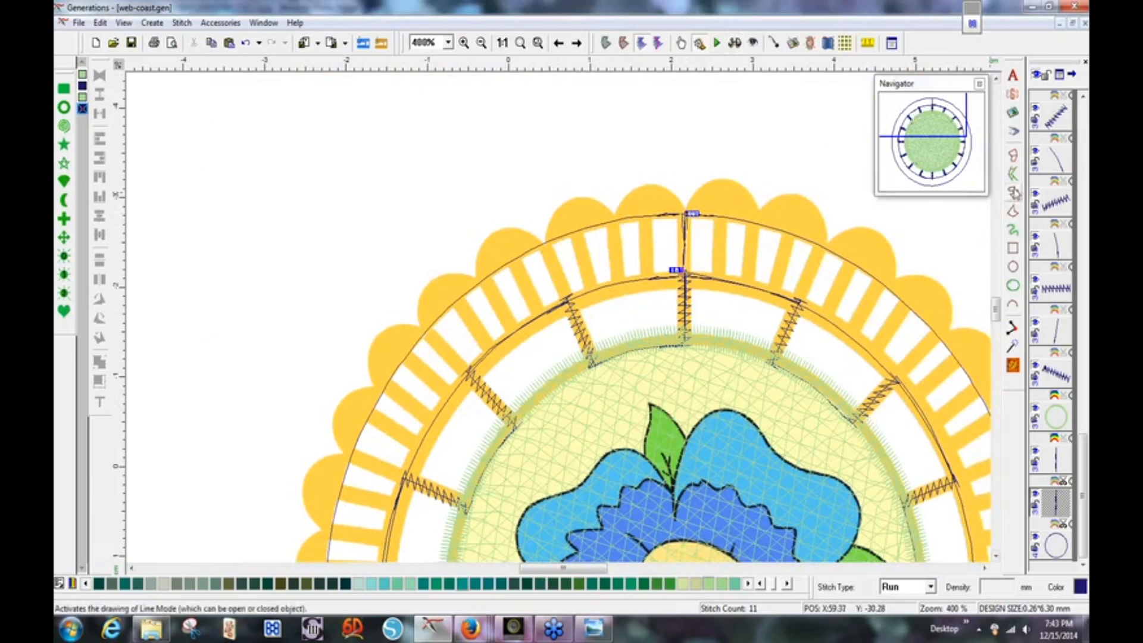
{"action": "left_click", "coordinate": [686, 213]}
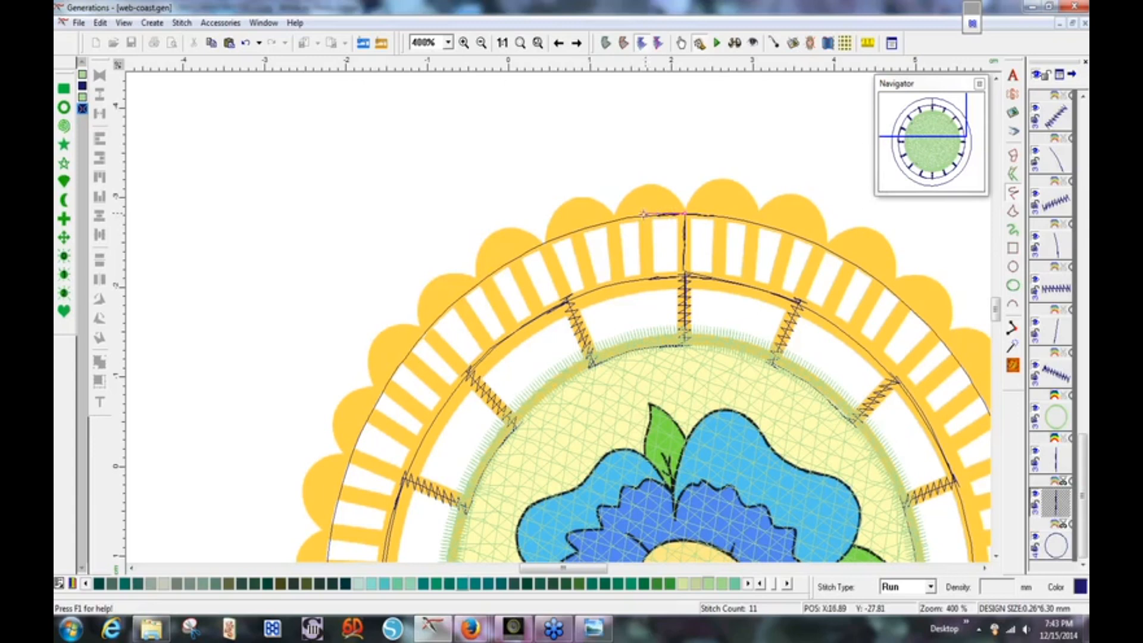
{"action": "left_click", "coordinate": [644, 215]}
{"action": "key", "text": "Return"}
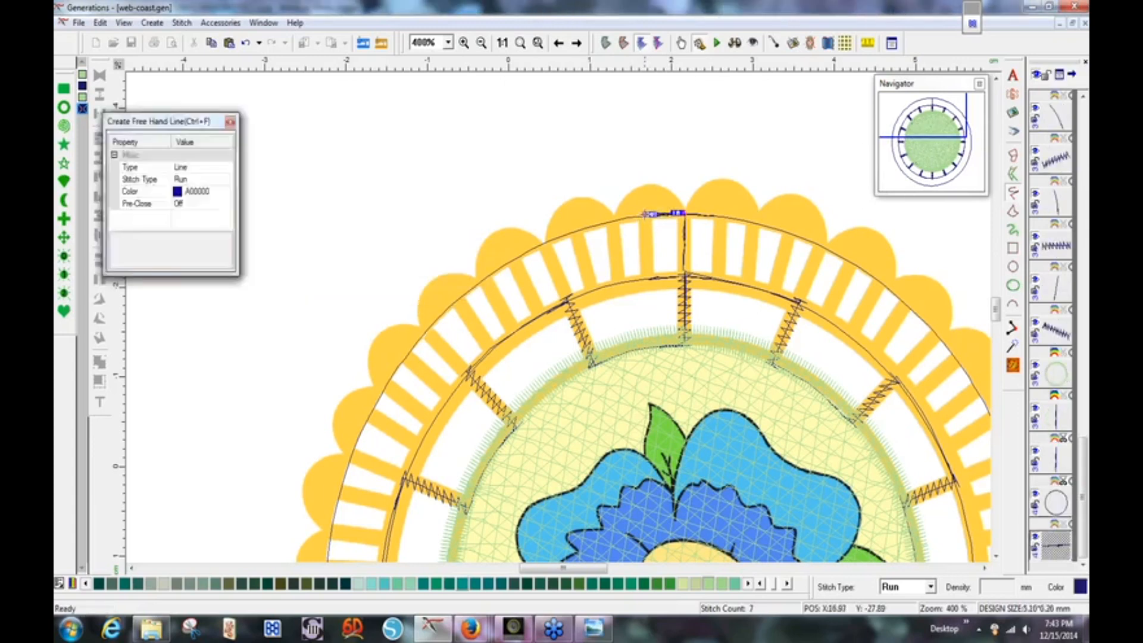
{"action": "left_click", "coordinate": [645, 215]}
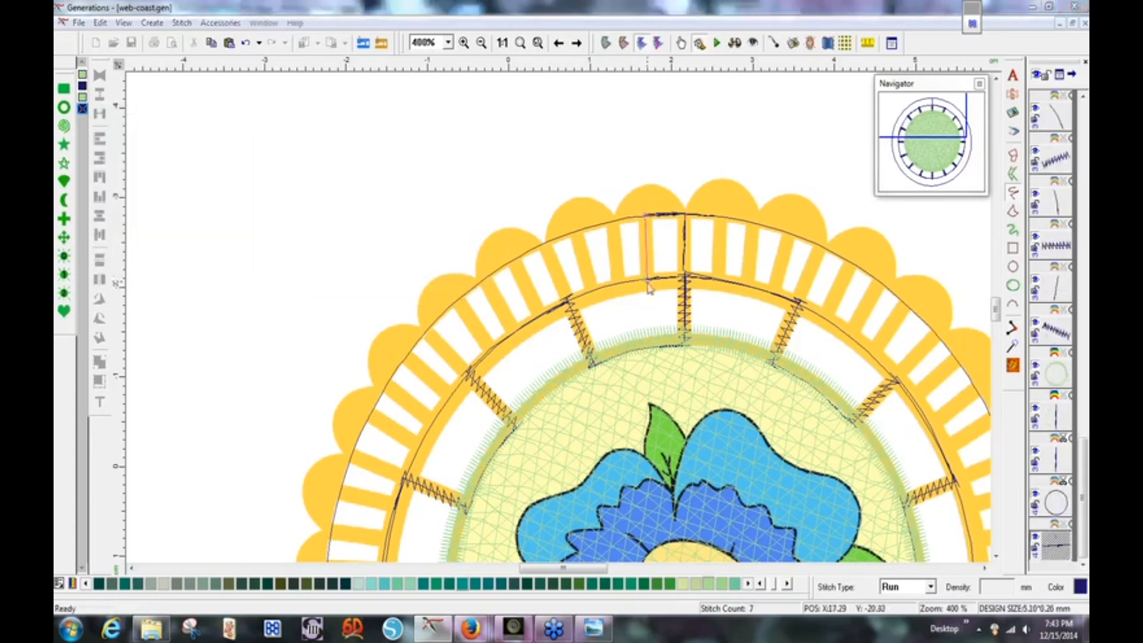
{"action": "left_click", "coordinate": [648, 281]}
{"action": "key", "text": "Return"}
Continue the run line zigzagging between the inner and outer ring edges toward the upper left.
{"action": "left_click", "coordinate": [648, 280]}
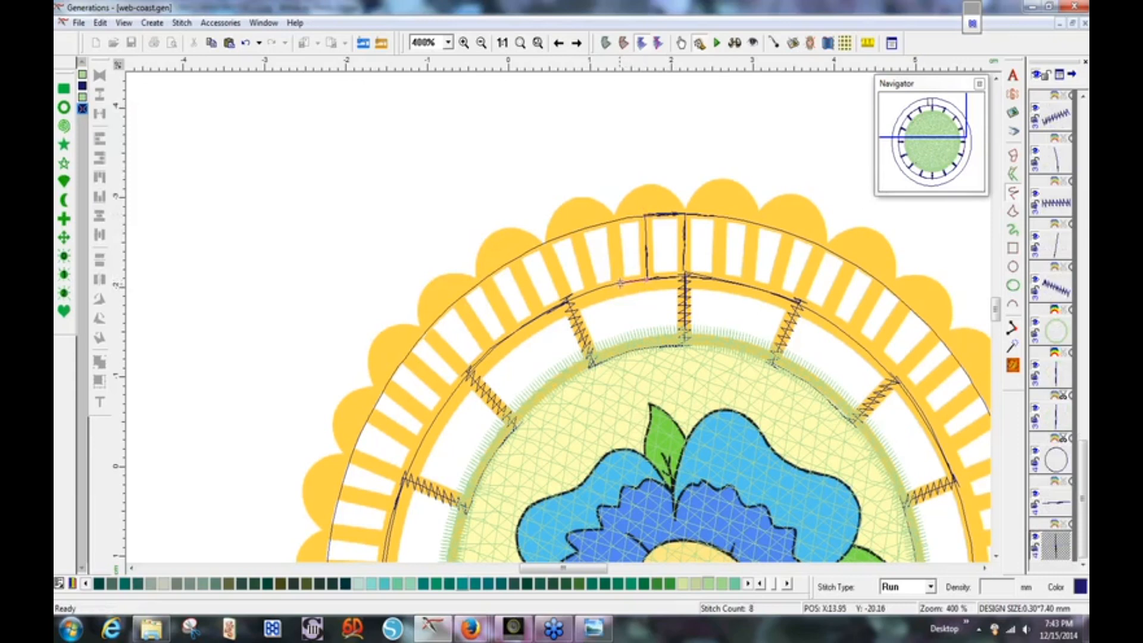
{"action": "left_click", "coordinate": [621, 282]}
{"action": "key", "text": "Return"}
{"action": "left_click", "coordinate": [621, 282]}
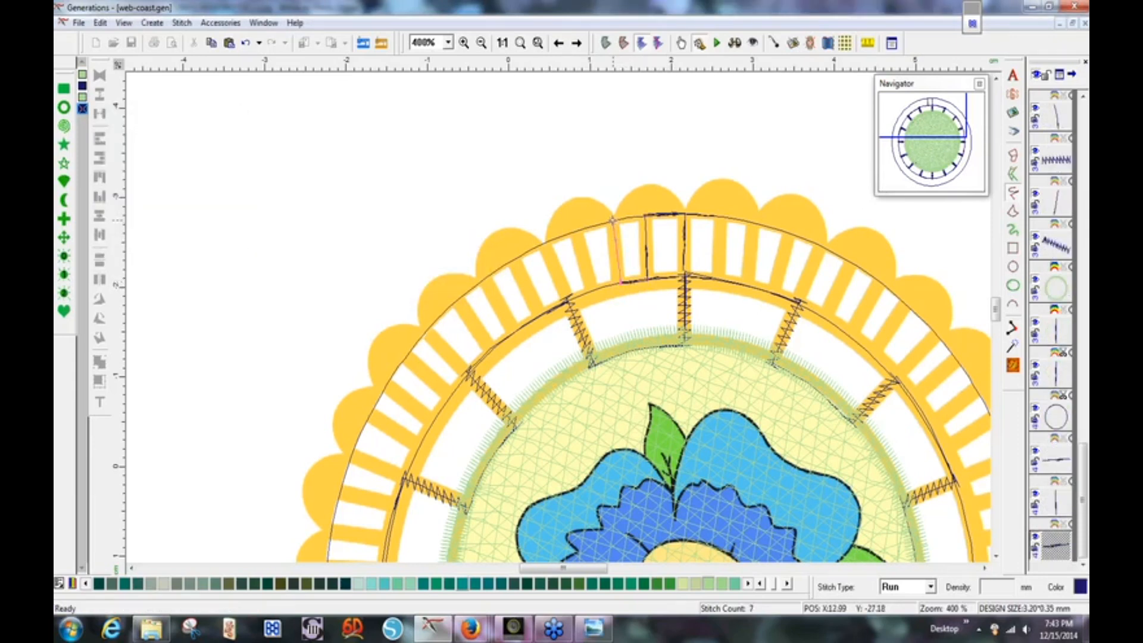
{"action": "left_click", "coordinate": [614, 219]}
{"action": "key", "text": "Return"}
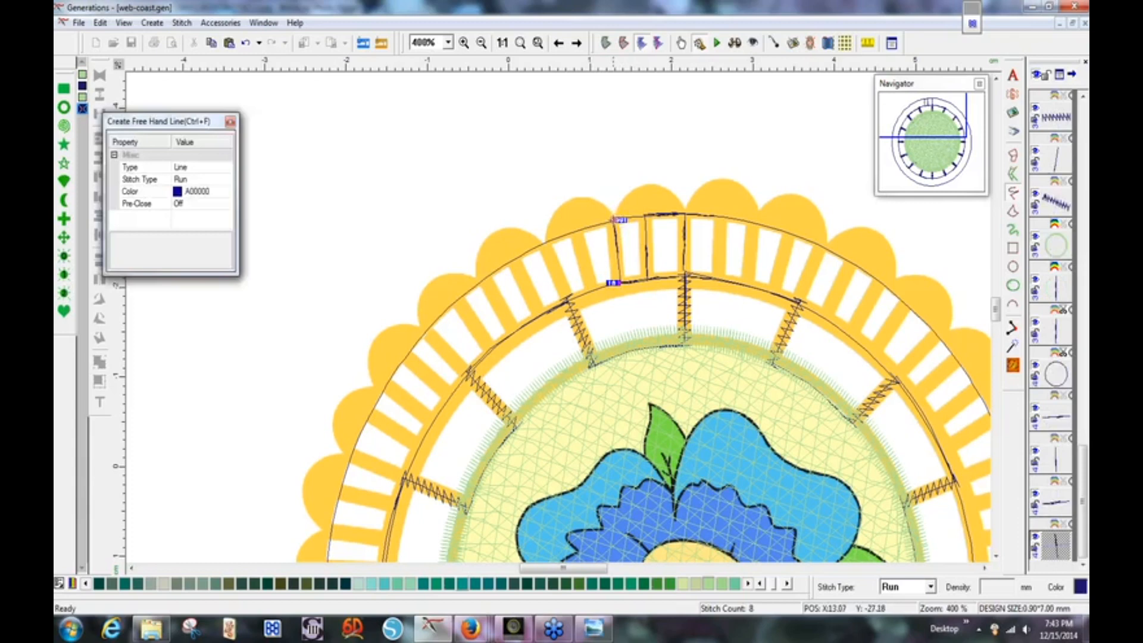
{"action": "left_click", "coordinate": [614, 219]}
{"action": "left_click", "coordinate": [575, 230]}
{"action": "key", "text": "Return"}
{"action": "left_click", "coordinate": [575, 230]}
{"action": "left_click", "coordinate": [594, 292]}
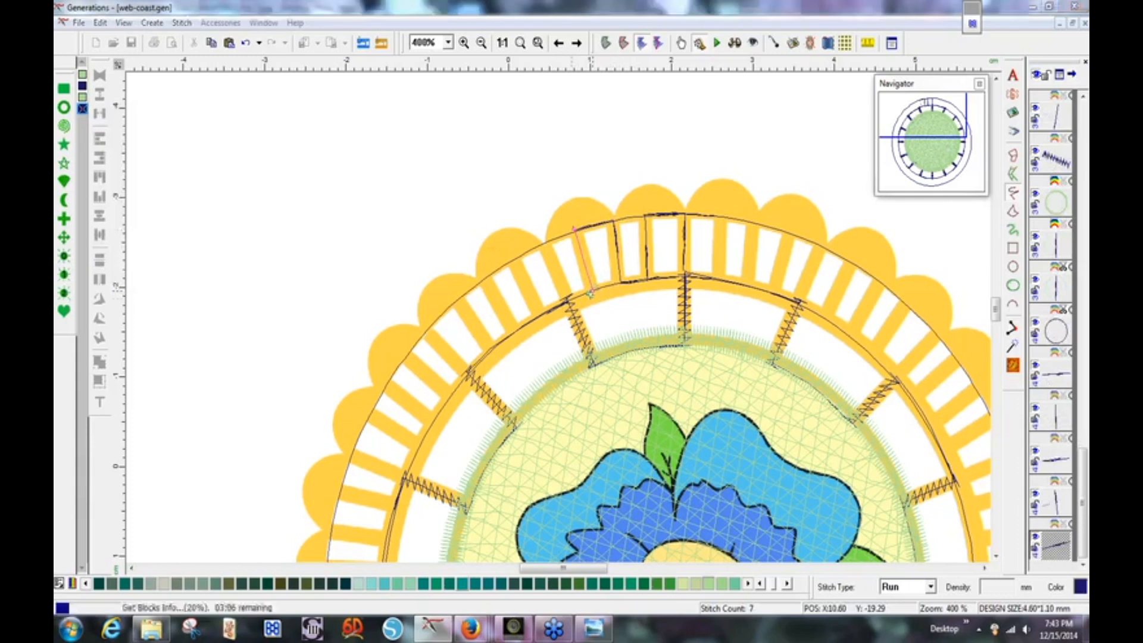
{"action": "key", "text": "Return"}
Extend the zigzag run line further left across the upper-left bars.
{"action": "left_click", "coordinate": [594, 292]}
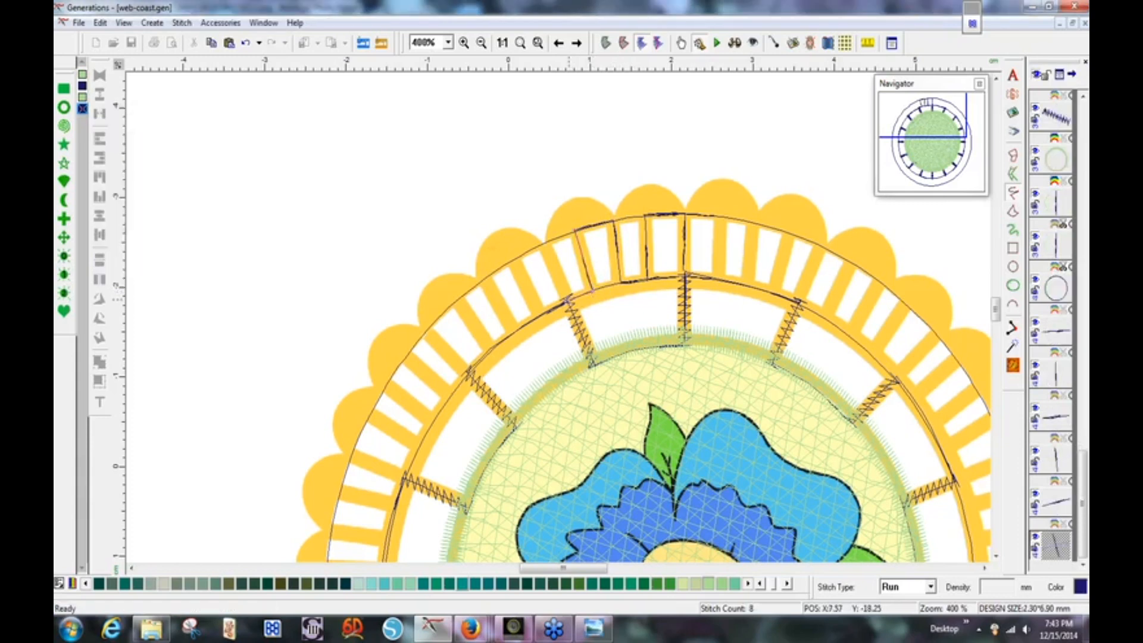
{"action": "left_click_drag", "start_coordinate": [569, 301], "coordinate": [546, 244]}
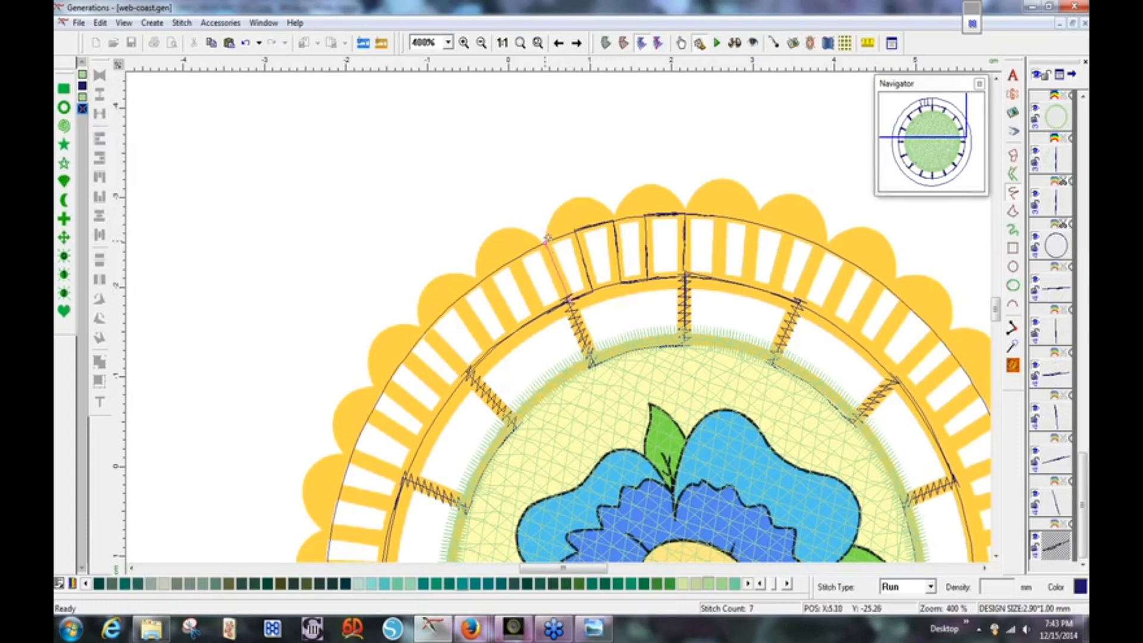
{"action": "left_click", "coordinate": [545, 243]}
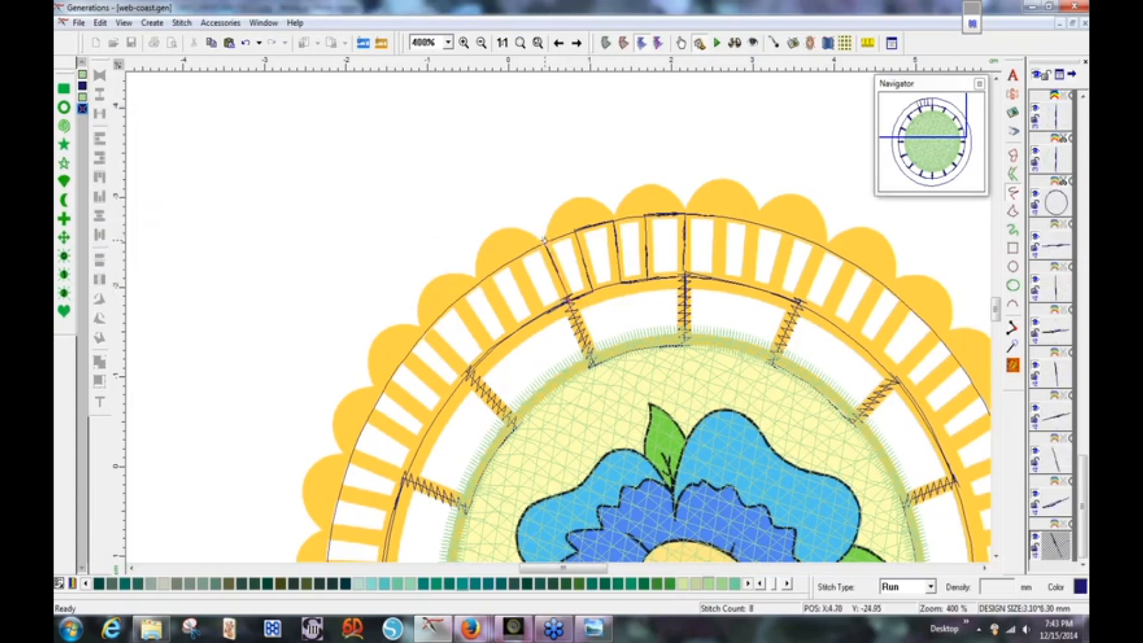
{"action": "left_click", "coordinate": [512, 257]}
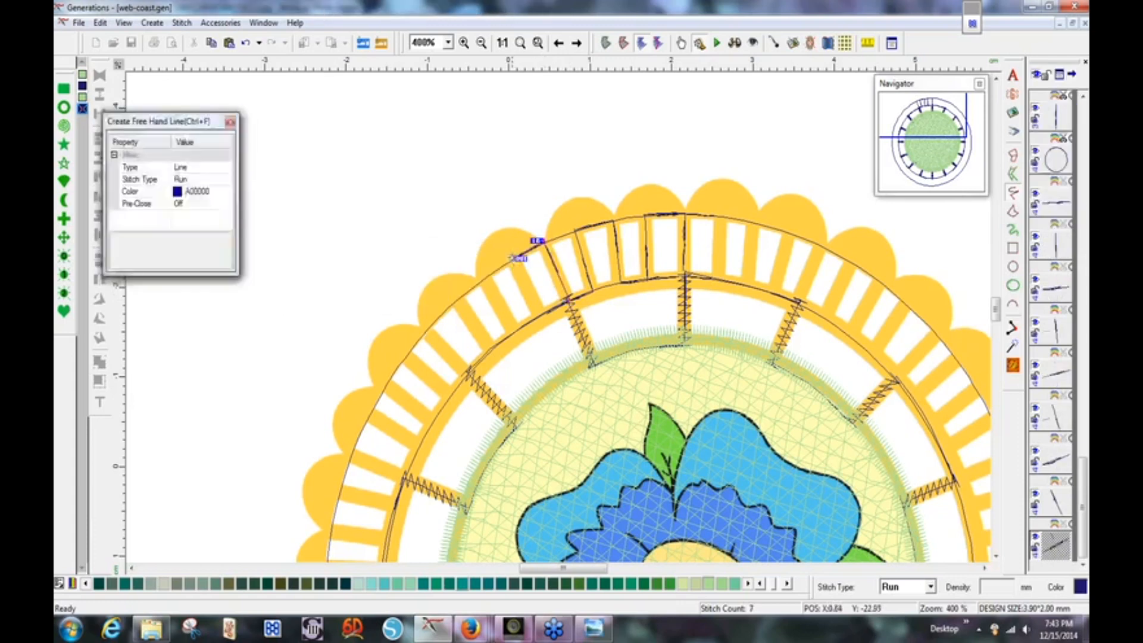
{"action": "left_click", "coordinate": [543, 316]}
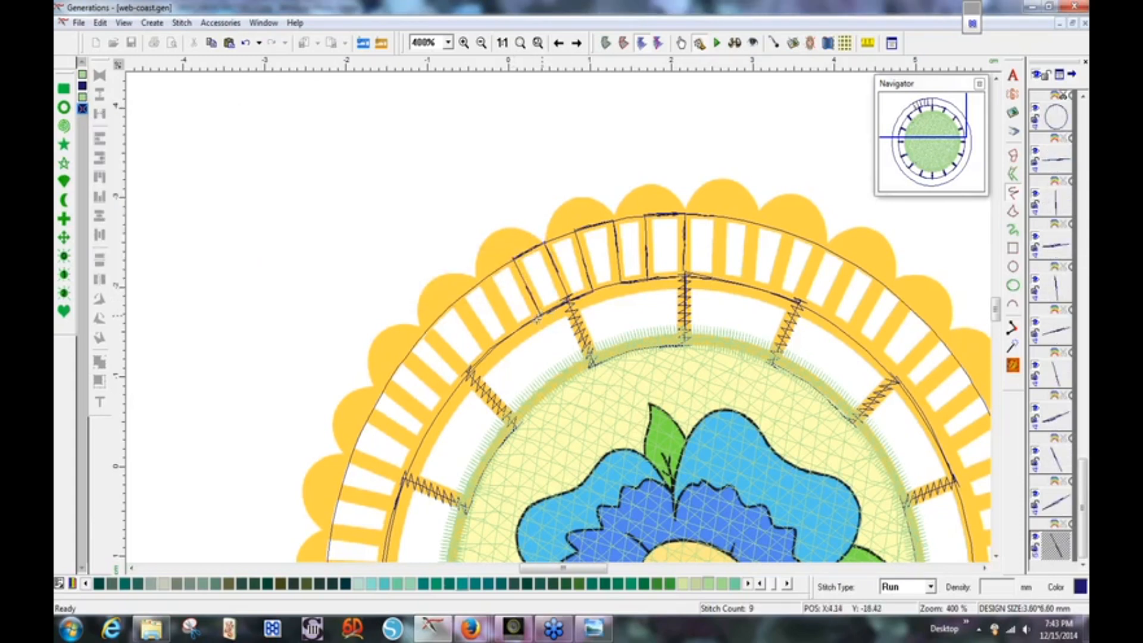
{"action": "left_click", "coordinate": [516, 331]}
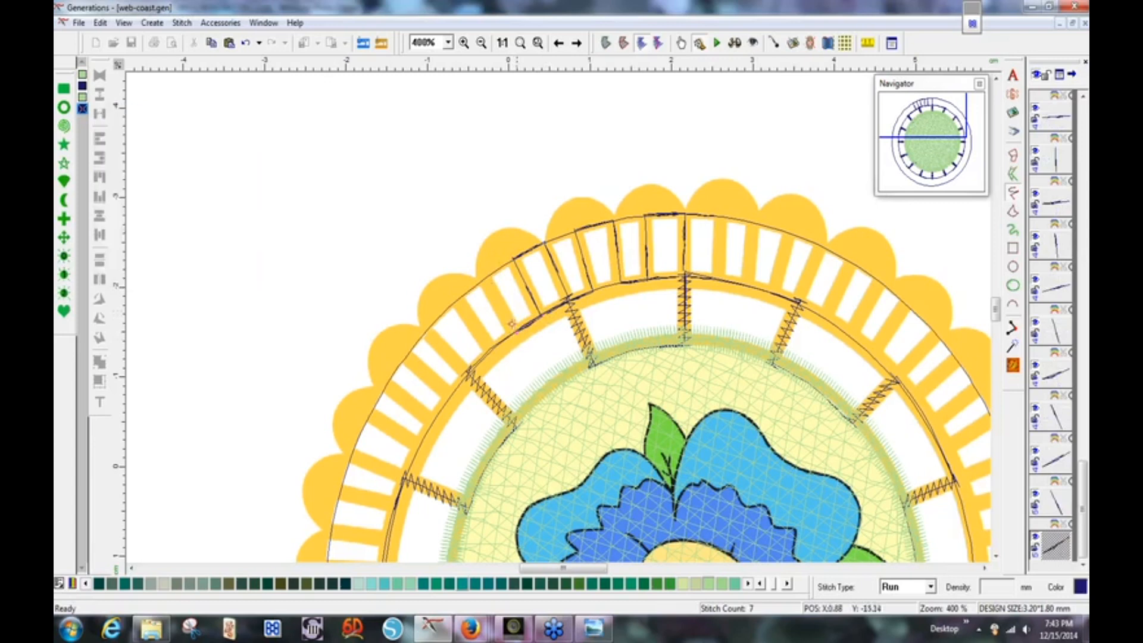
{"action": "left_click", "coordinate": [483, 277]}
Add zigzag run-line points across the bars at the upper part of the left side.
{"action": "left_click", "coordinate": [455, 299]}
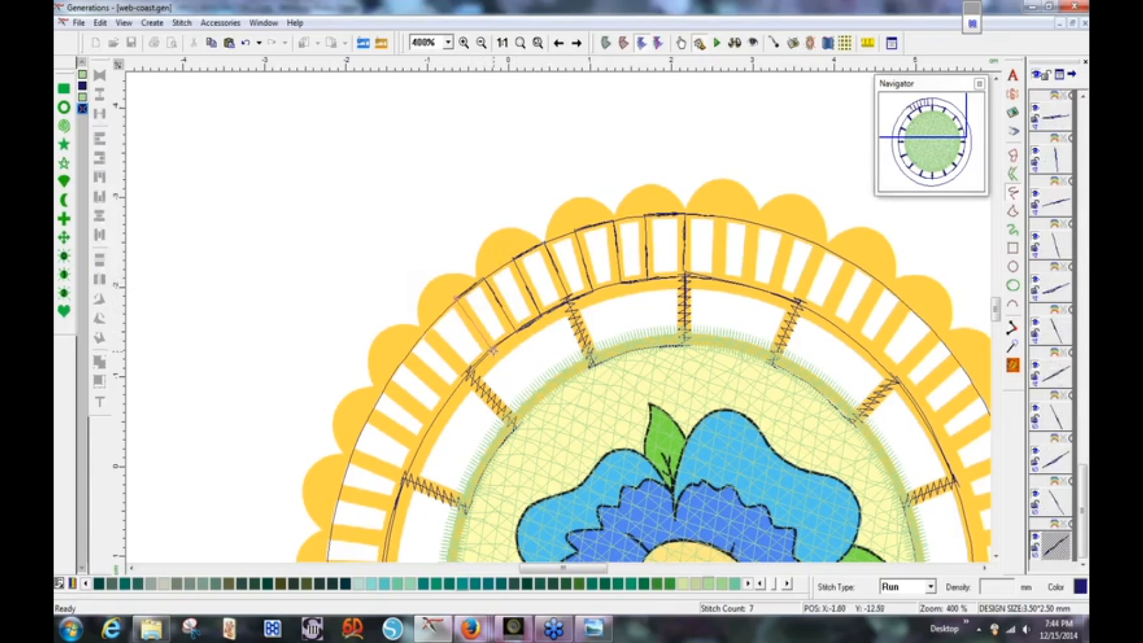
{"action": "left_click", "coordinate": [493, 352]}
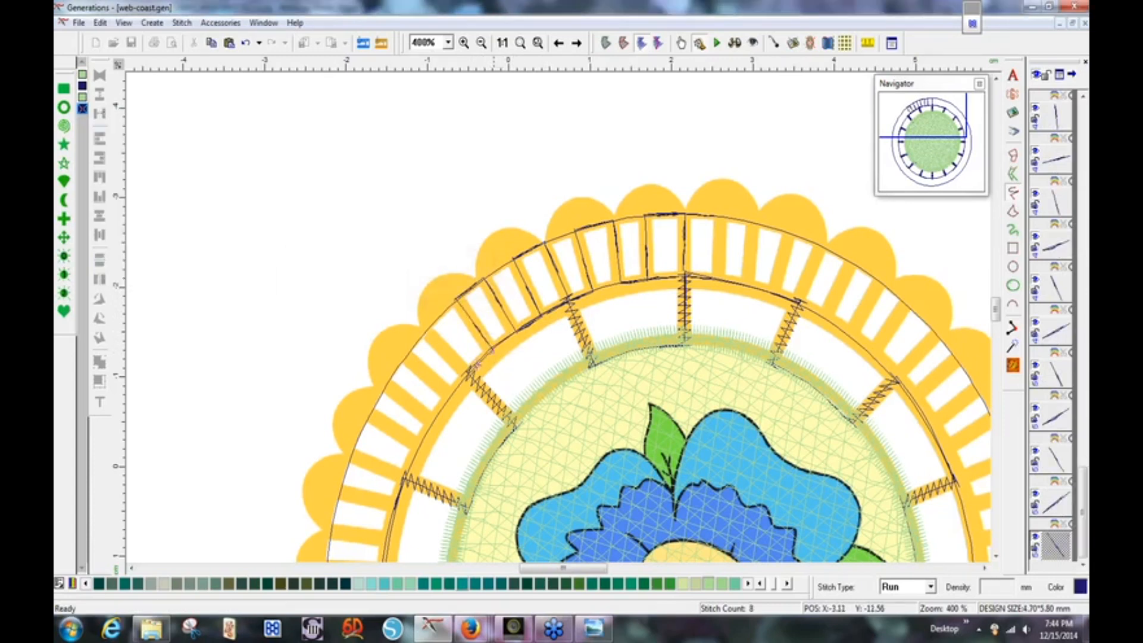
{"action": "left_click", "coordinate": [474, 356]}
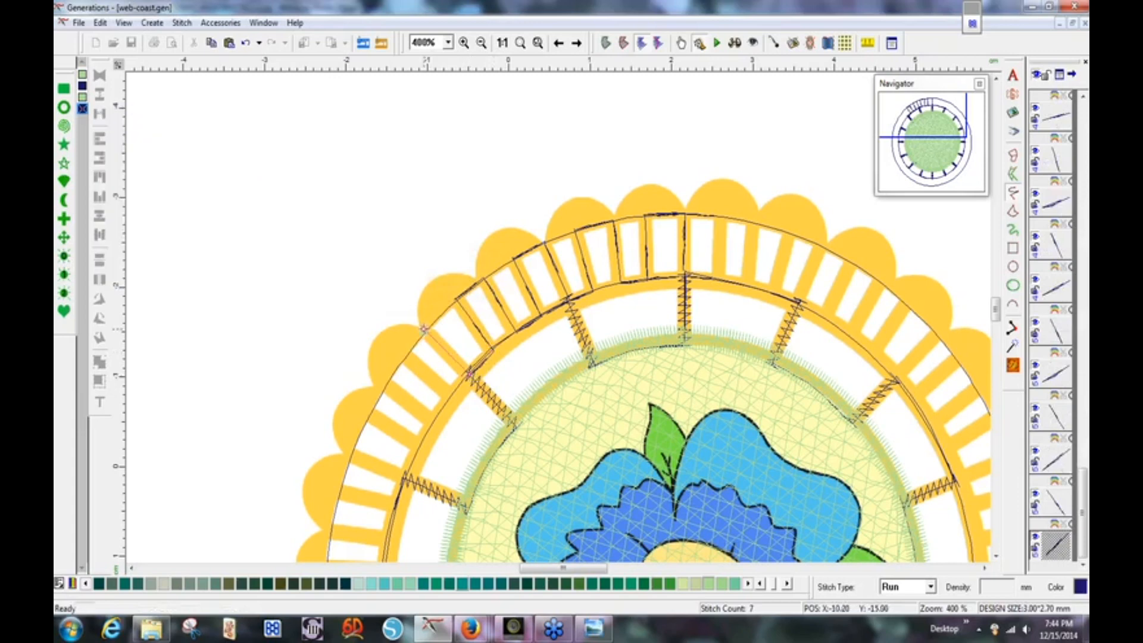
{"action": "left_click", "coordinate": [424, 330]}
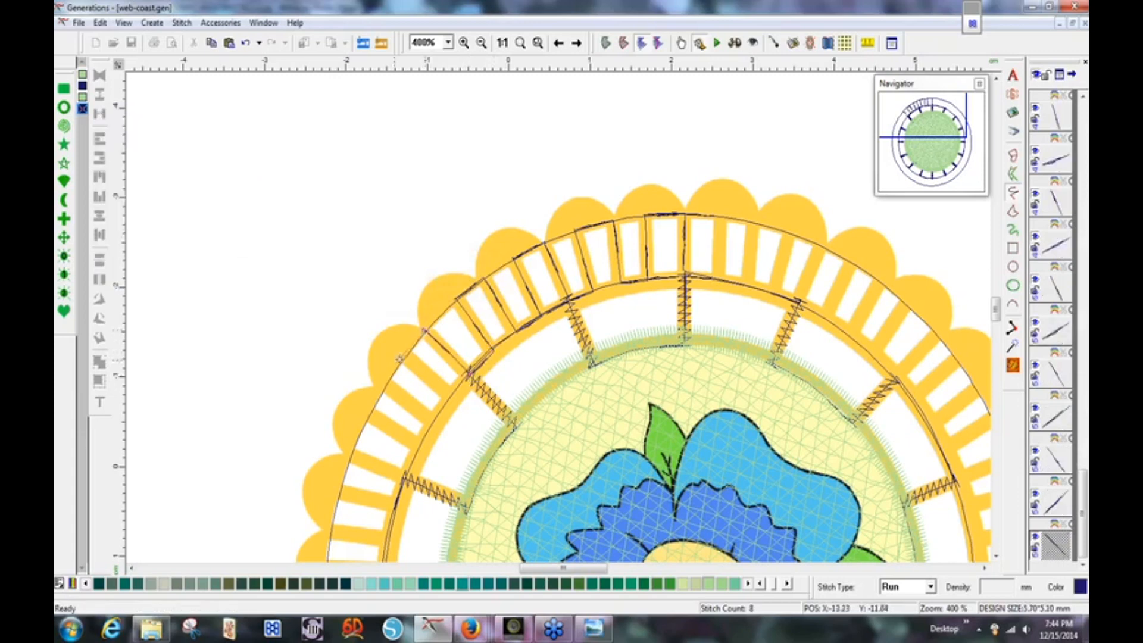
{"action": "left_click", "coordinate": [403, 357]}
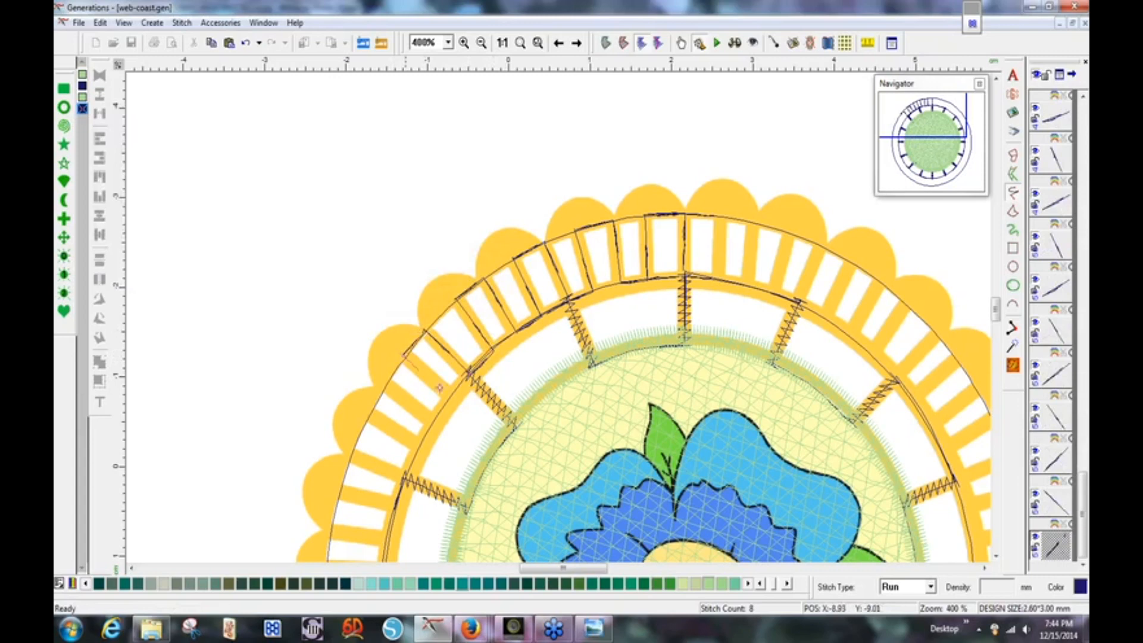
{"action": "left_click", "coordinate": [453, 398]}
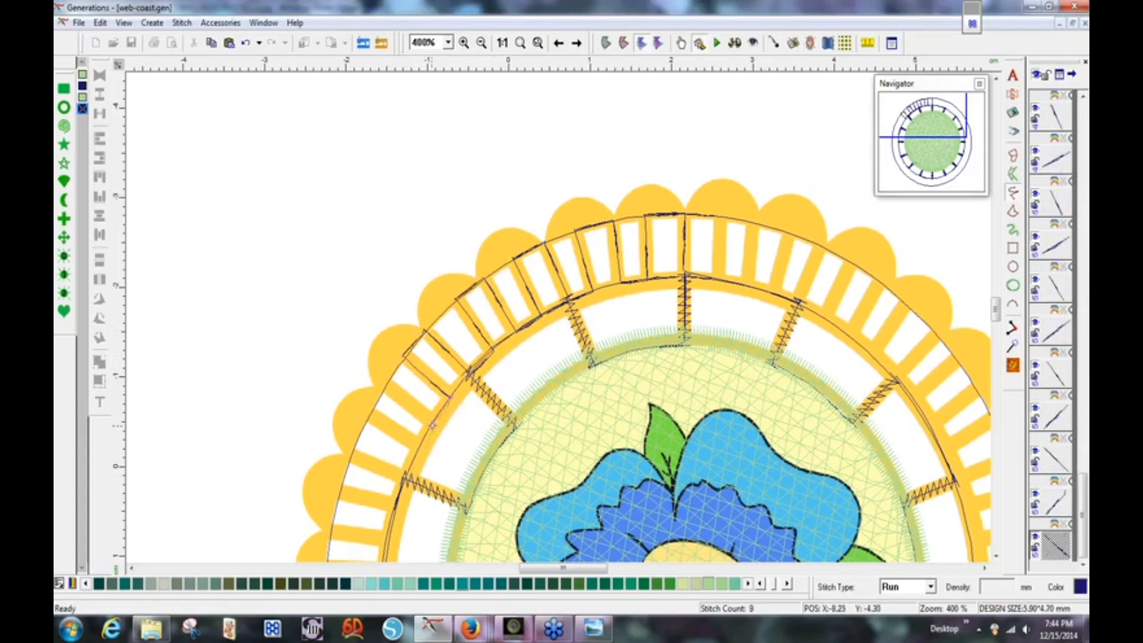
{"action": "left_click", "coordinate": [433, 423]}
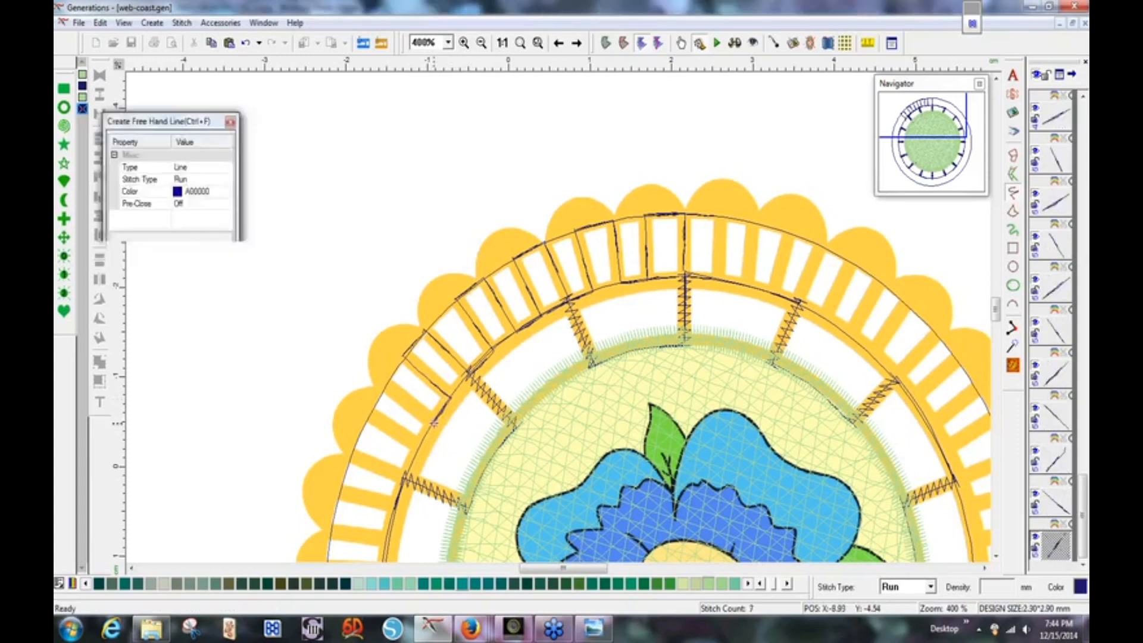
{"action": "left_click", "coordinate": [384, 384]}
Continue the zigzag points lower down the left side of the bar ring.
{"action": "left_click", "coordinate": [370, 412]}
{"action": "left_click", "coordinate": [421, 447]}
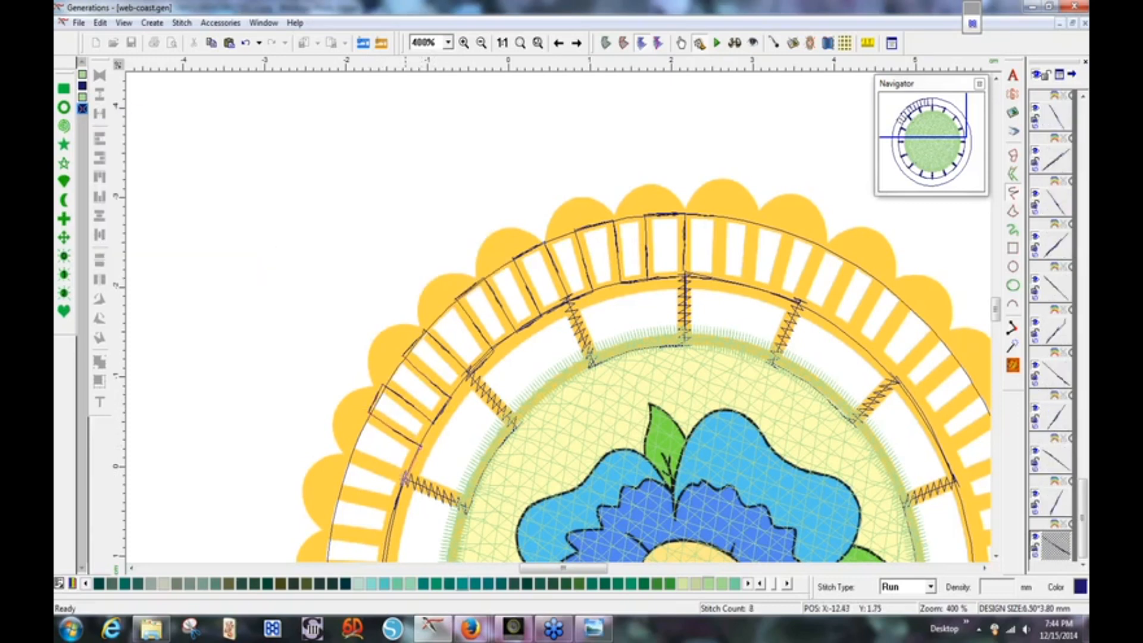
{"action": "left_click", "coordinate": [407, 477]}
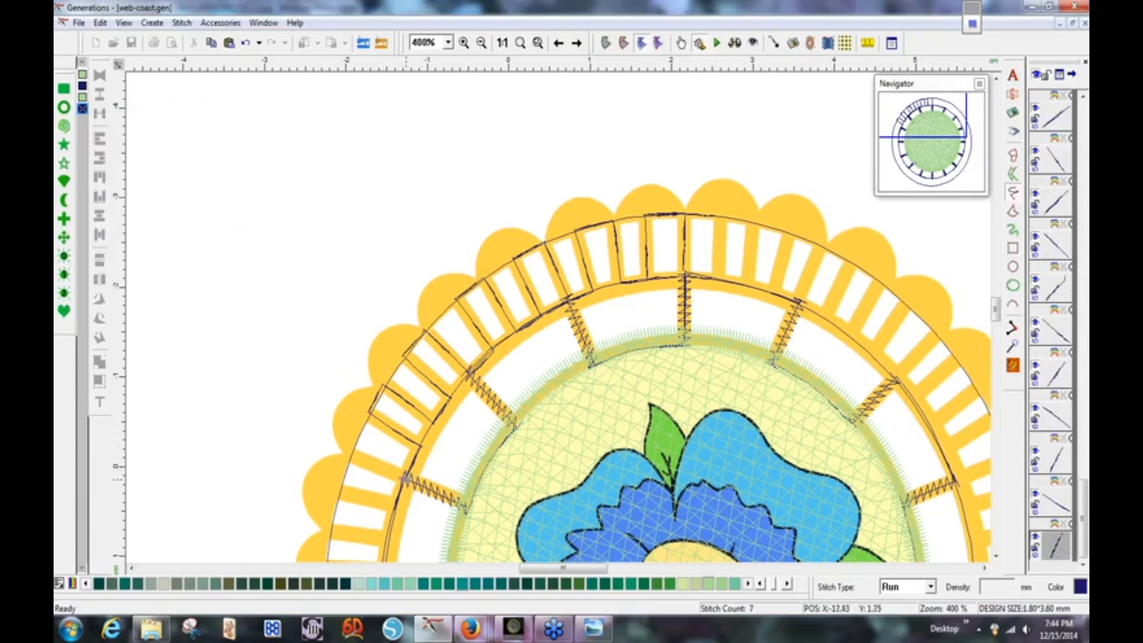
{"action": "left_click", "coordinate": [349, 456]}
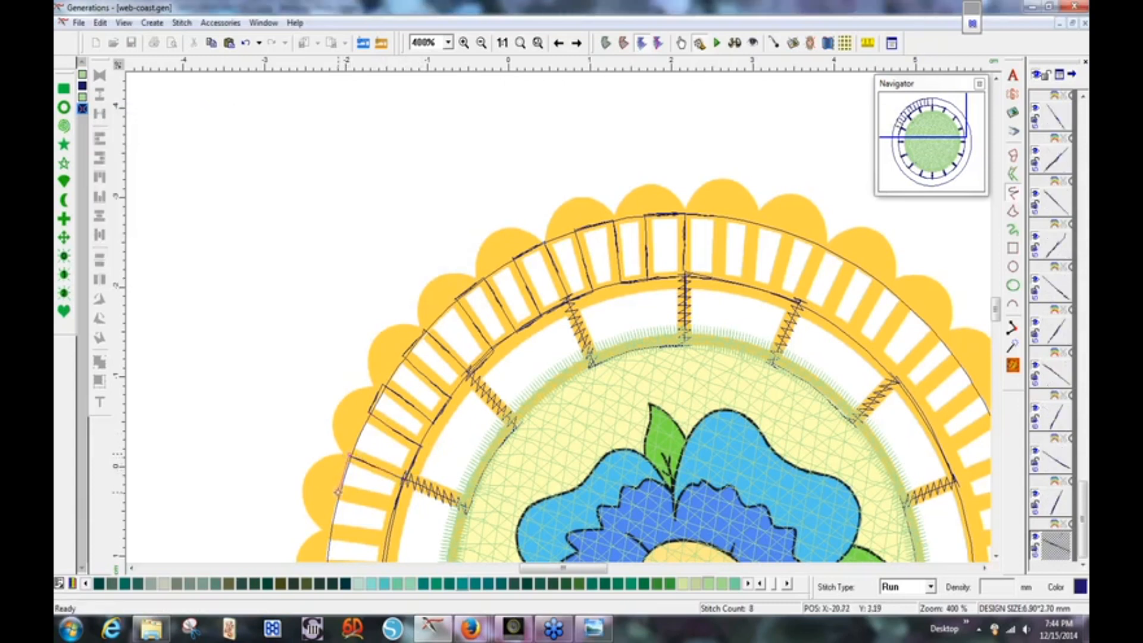
{"action": "left_click", "coordinate": [337, 493]}
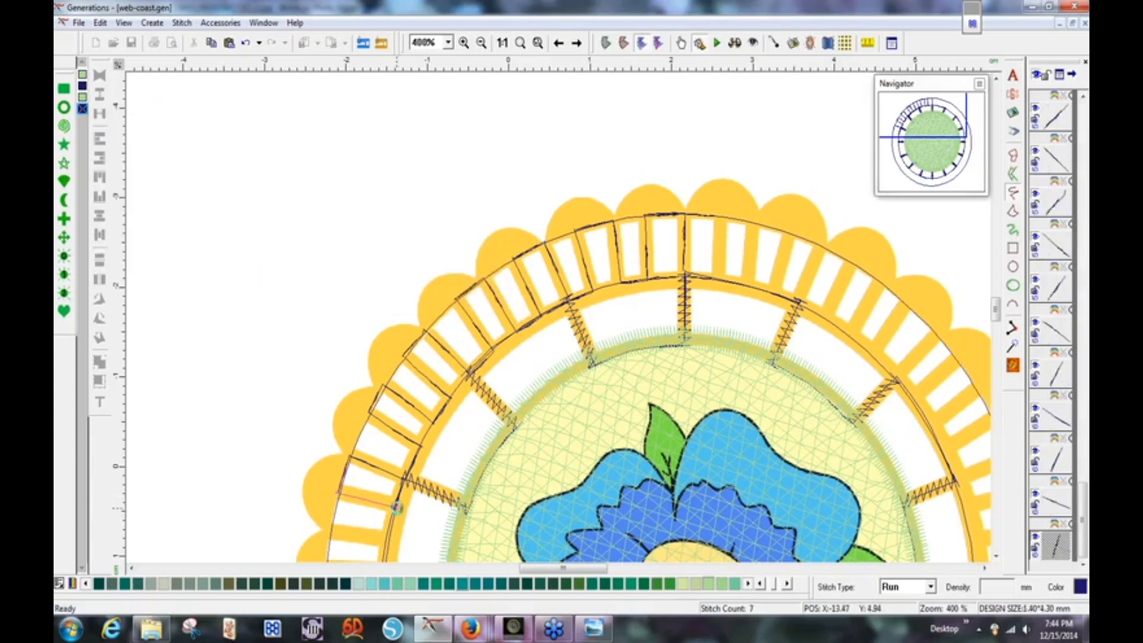
{"action": "left_click", "coordinate": [394, 509]}
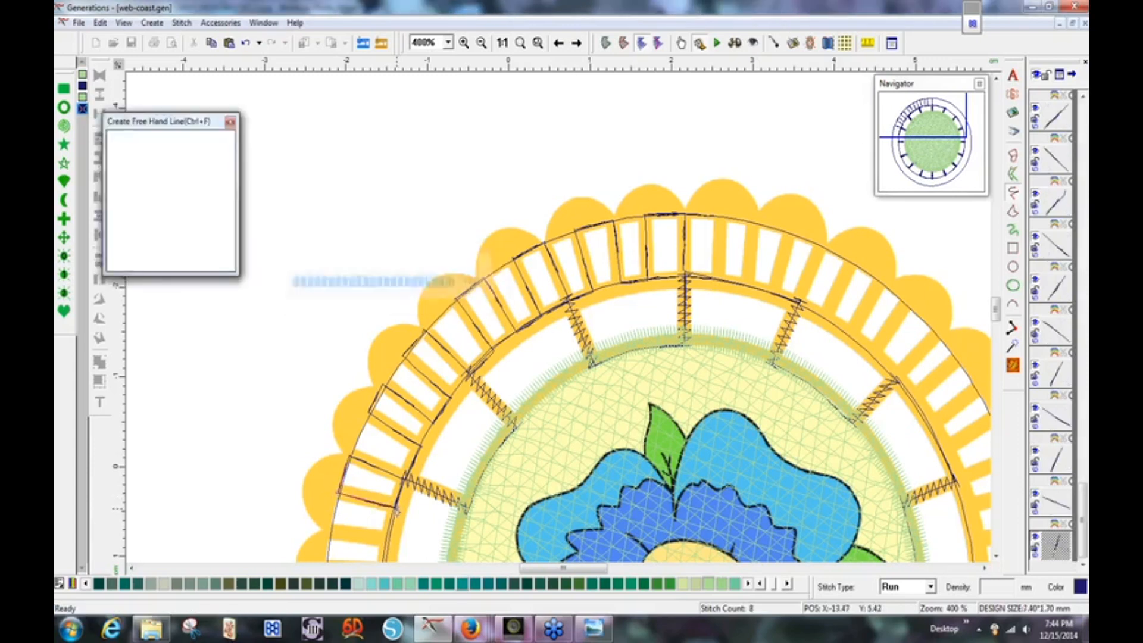
{"action": "left_click", "coordinate": [389, 543]}
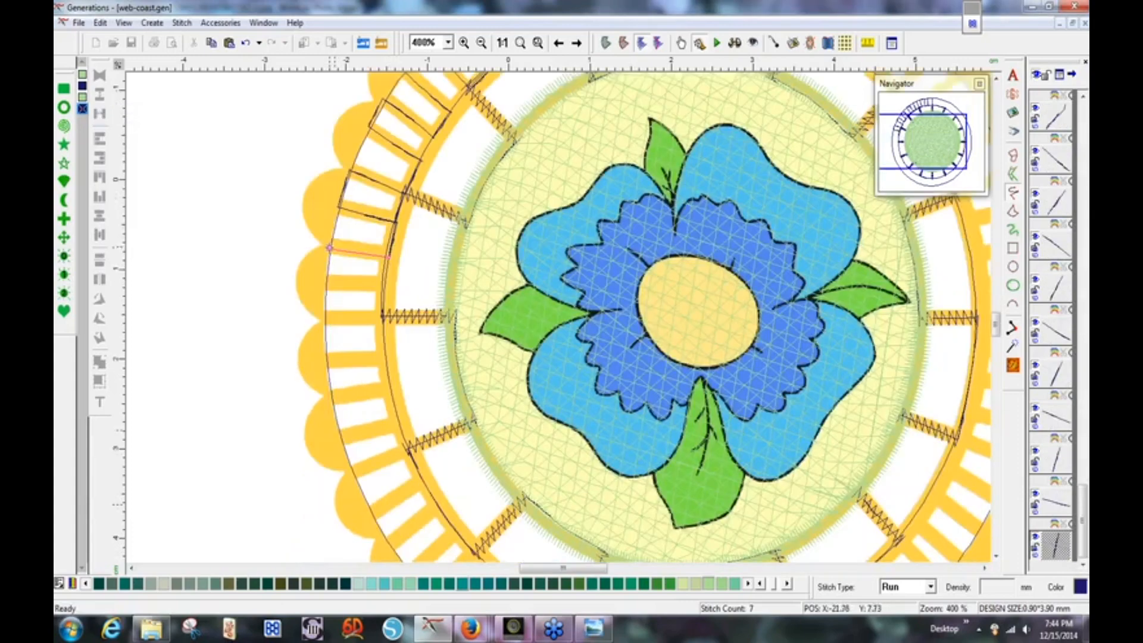
Finish the current run line and start a new zigzag run line across the left-side bars.
{"action": "left_click", "coordinate": [328, 248]}
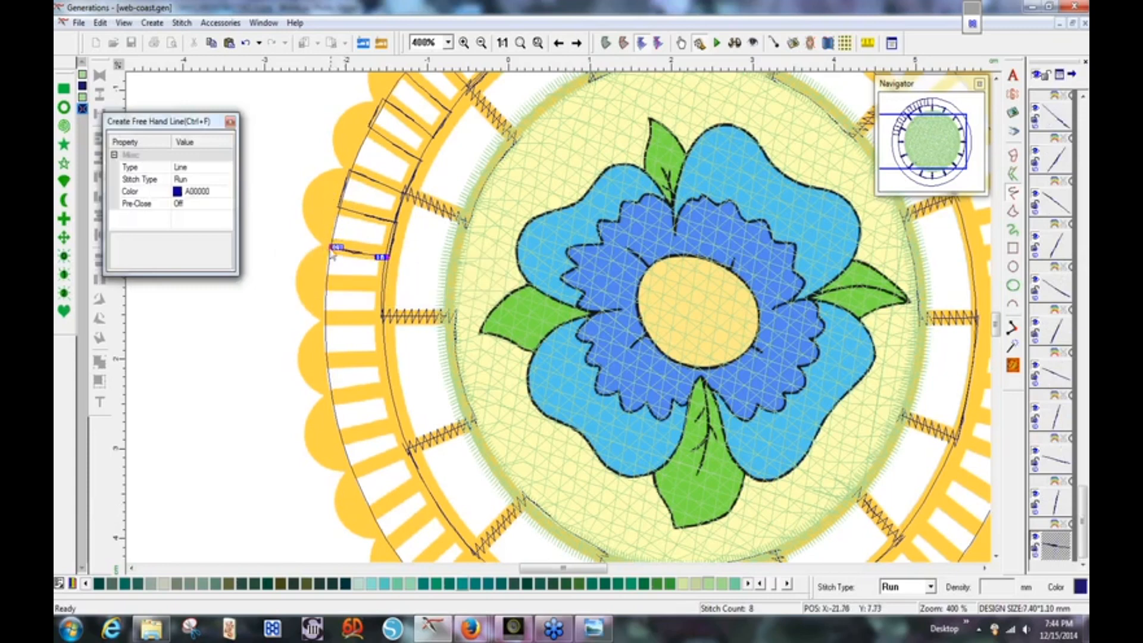
{"action": "key", "text": "Return"}
{"action": "left_click", "coordinate": [325, 283]}
{"action": "left_click", "coordinate": [384, 285]}
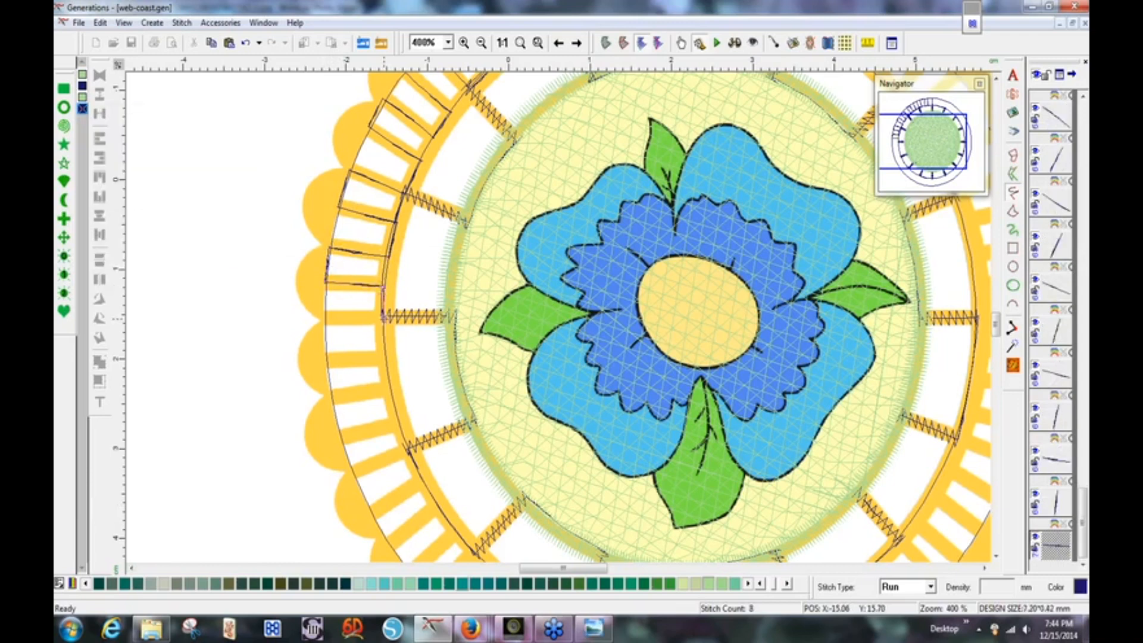
{"action": "left_click", "coordinate": [384, 318]}
{"action": "left_click", "coordinate": [324, 318]}
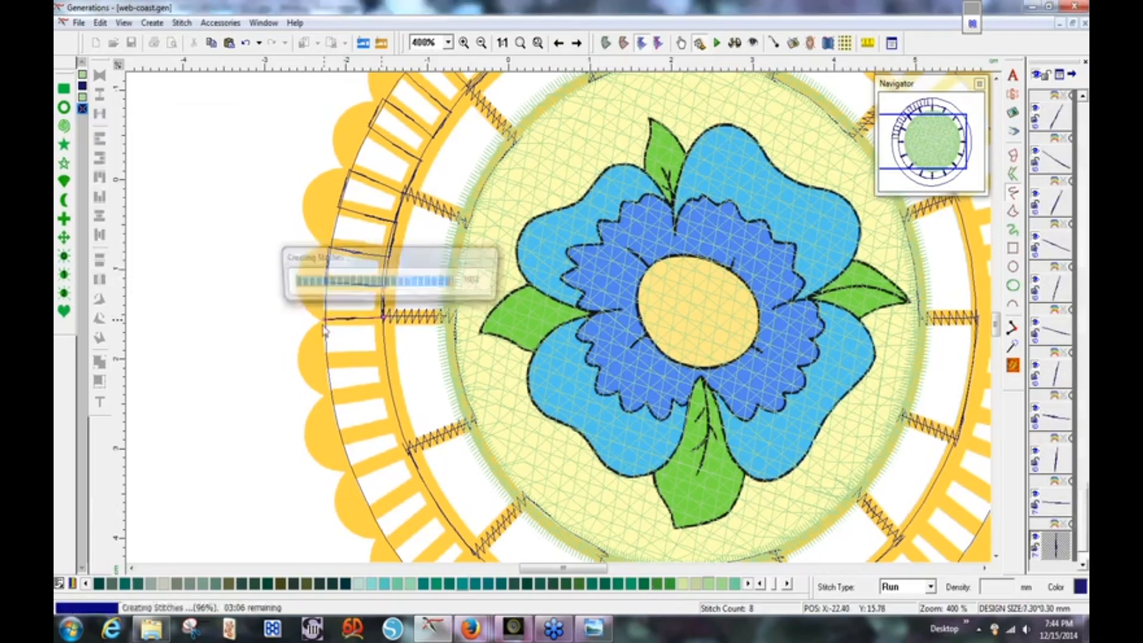
{"action": "left_click", "coordinate": [325, 361]}
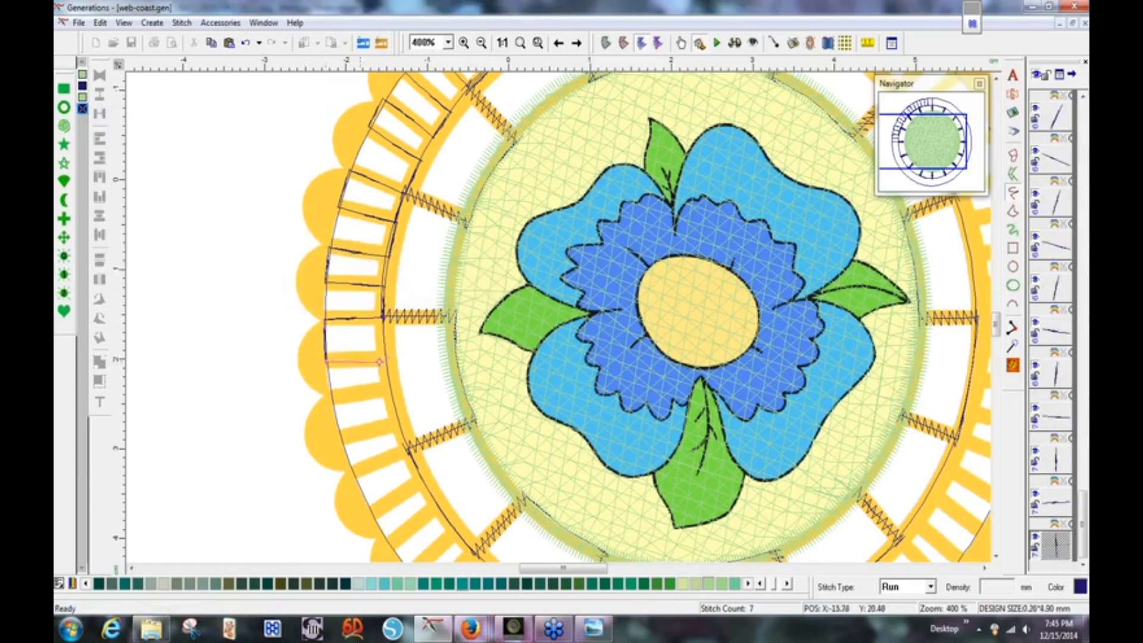
{"action": "left_click", "coordinate": [388, 359]}
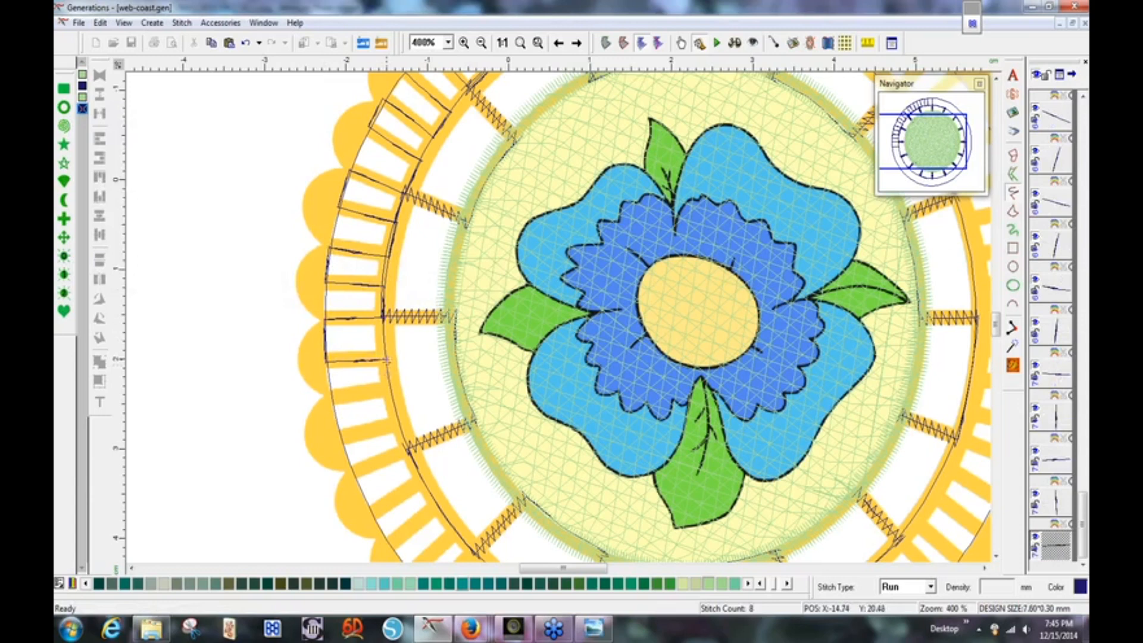
Carry the zigzag run line down the left bars to the lower-left of the ring.
{"action": "left_click", "coordinate": [393, 390]}
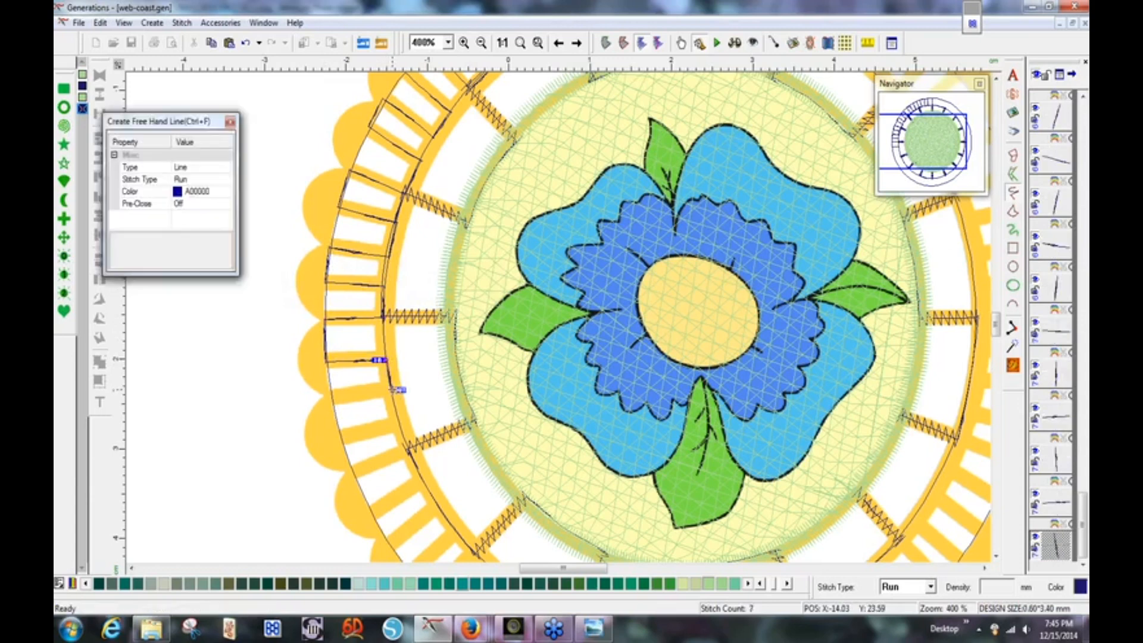
{"action": "left_click", "coordinate": [331, 399]}
{"action": "left_click_drag", "start_coordinate": [331, 401], "coordinate": [338, 421]}
{"action": "left_click", "coordinate": [341, 437]}
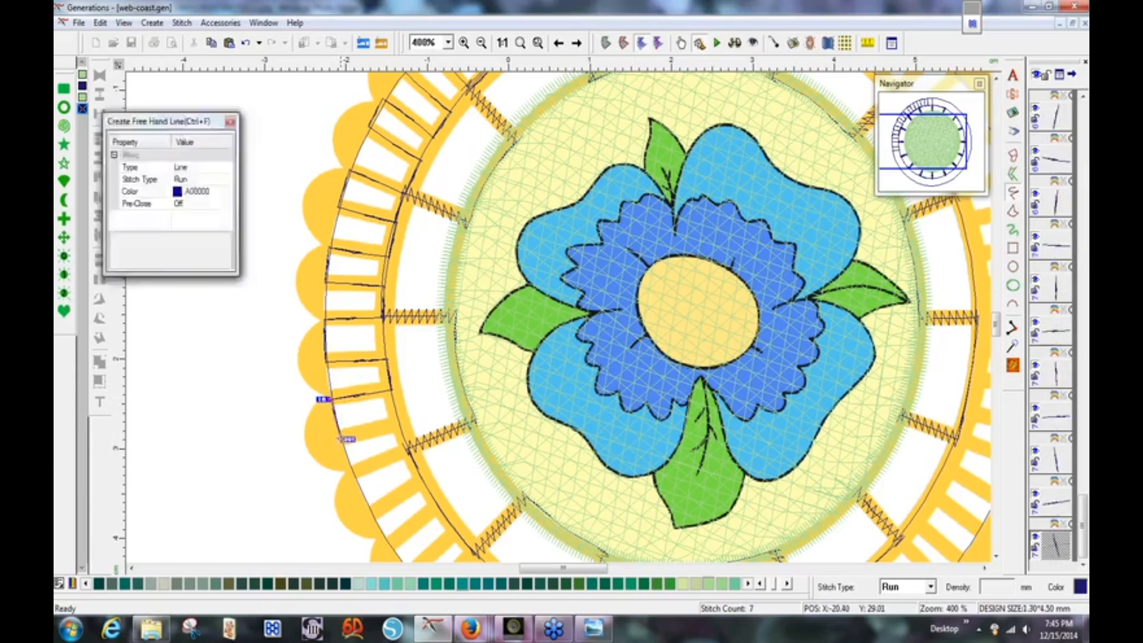
{"action": "left_click", "coordinate": [402, 423]}
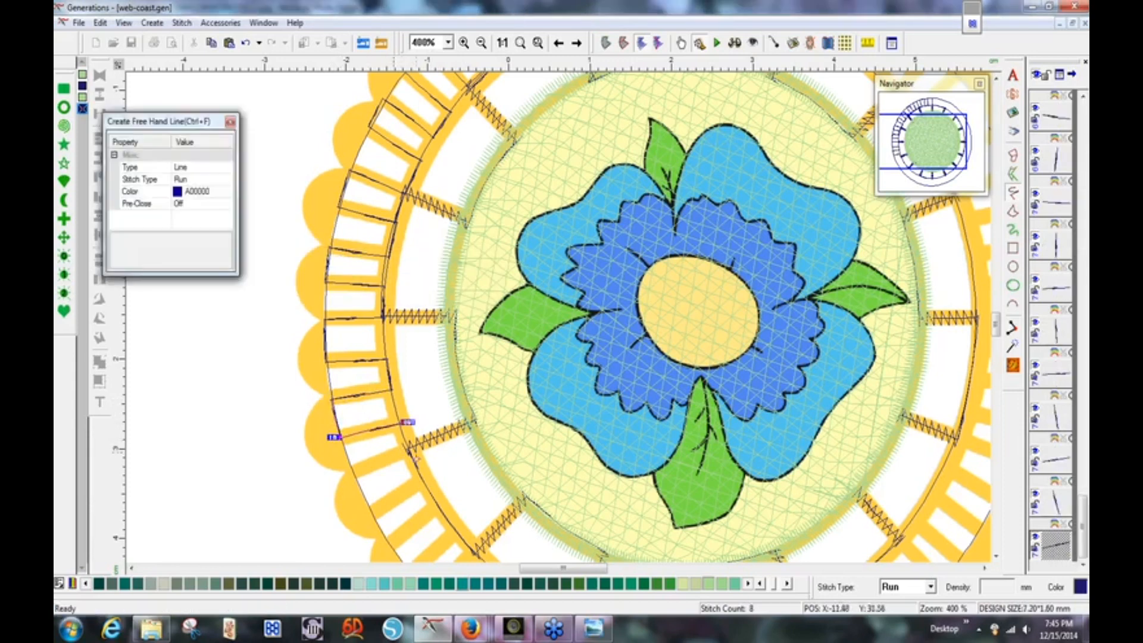
{"action": "left_click_drag", "start_coordinate": [409, 449], "coordinate": [405, 424]}
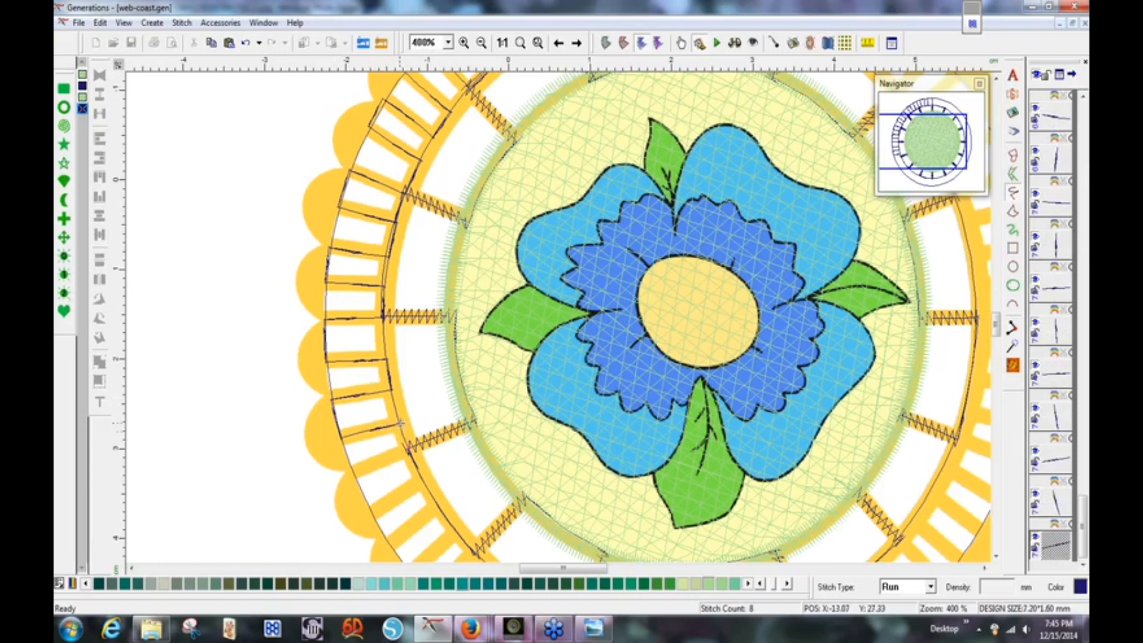
{"action": "left_click_drag", "start_coordinate": [410, 448], "coordinate": [357, 476]}
{"action": "left_click", "coordinate": [352, 474]}
{"action": "left_click", "coordinate": [369, 516]}
{"action": "left_click", "coordinate": [425, 482]}
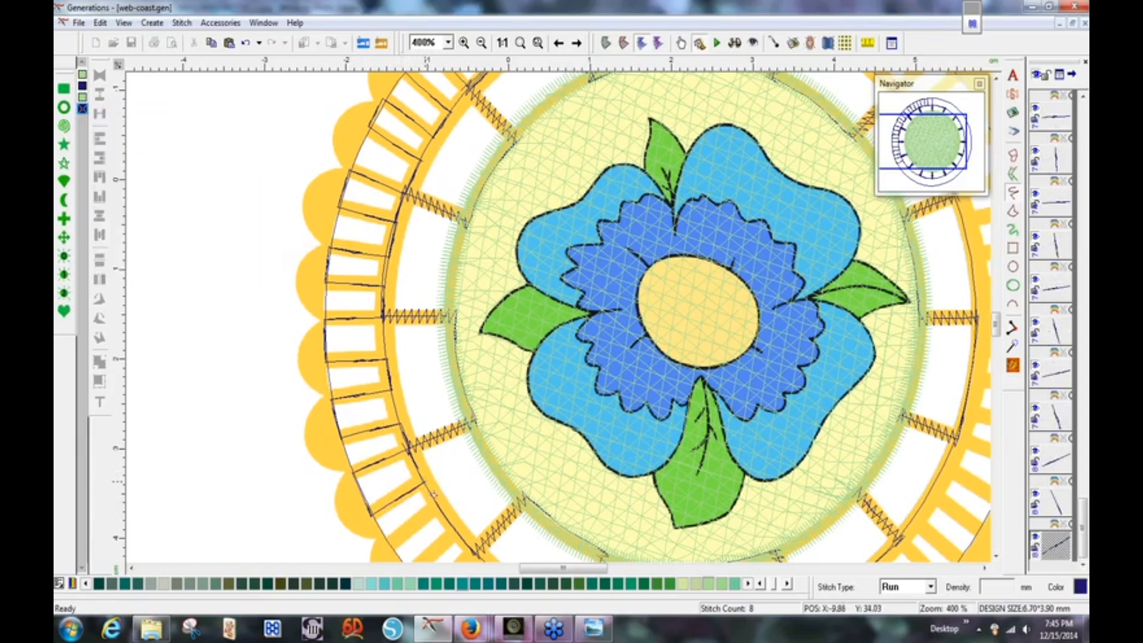
{"action": "left_click", "coordinate": [442, 507]}
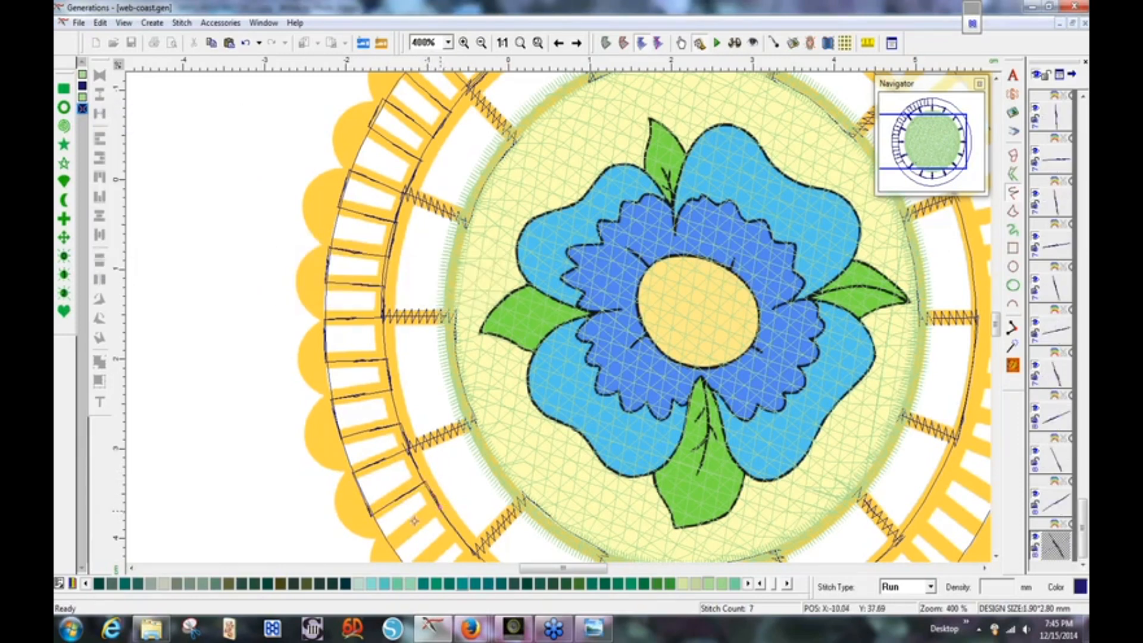
{"action": "left_click", "coordinate": [388, 546]}
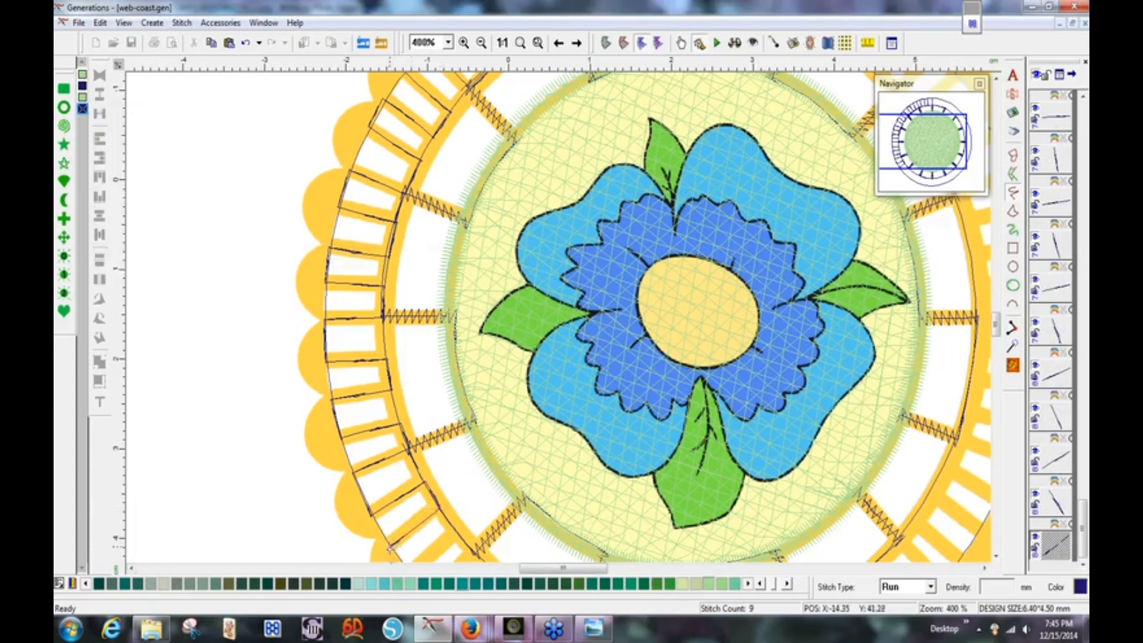
{"action": "scroll", "coordinate": [391, 551], "scroll_direction": "down", "scroll_amount": 5}
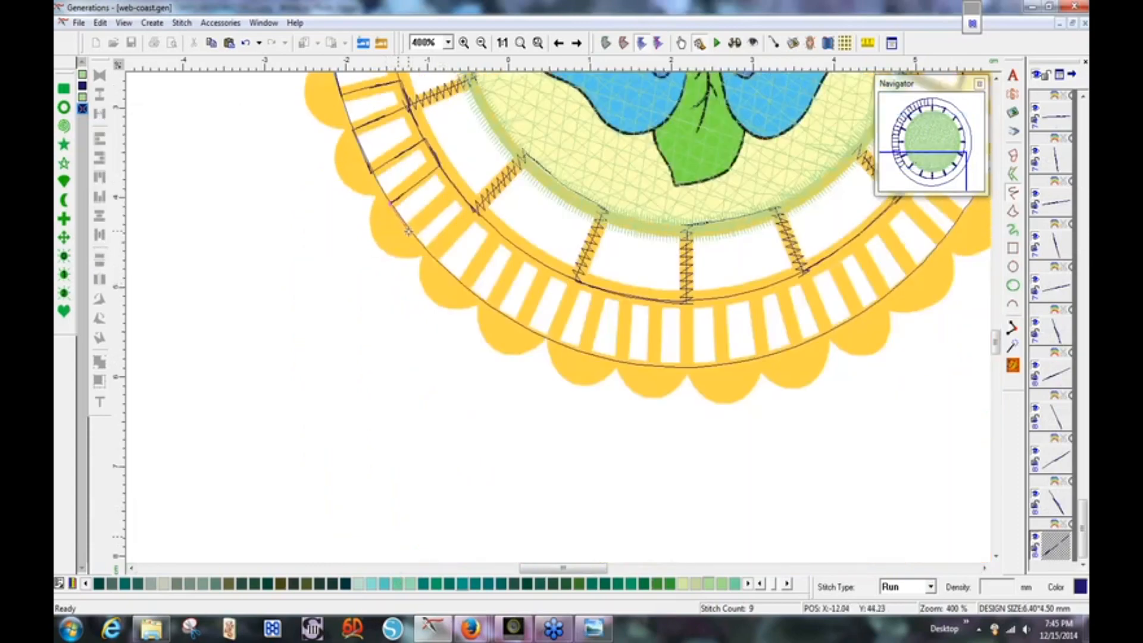
Zigzag the run line around the lower-left bars of the outer ring.
{"action": "left_click", "coordinate": [408, 231]}
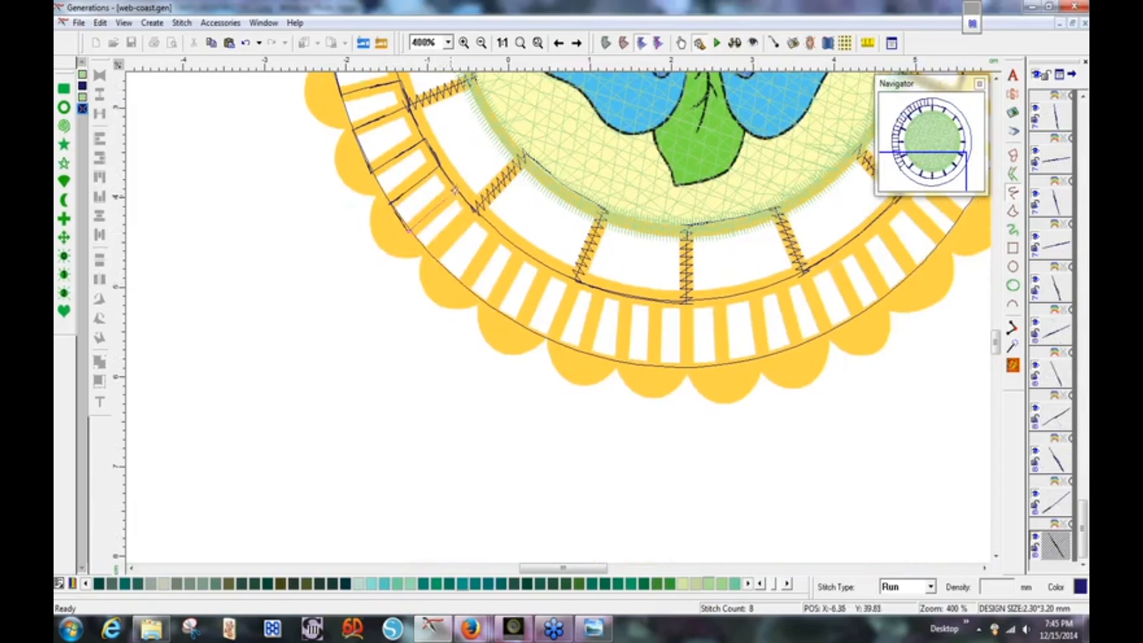
{"action": "left_click", "coordinate": [458, 186]}
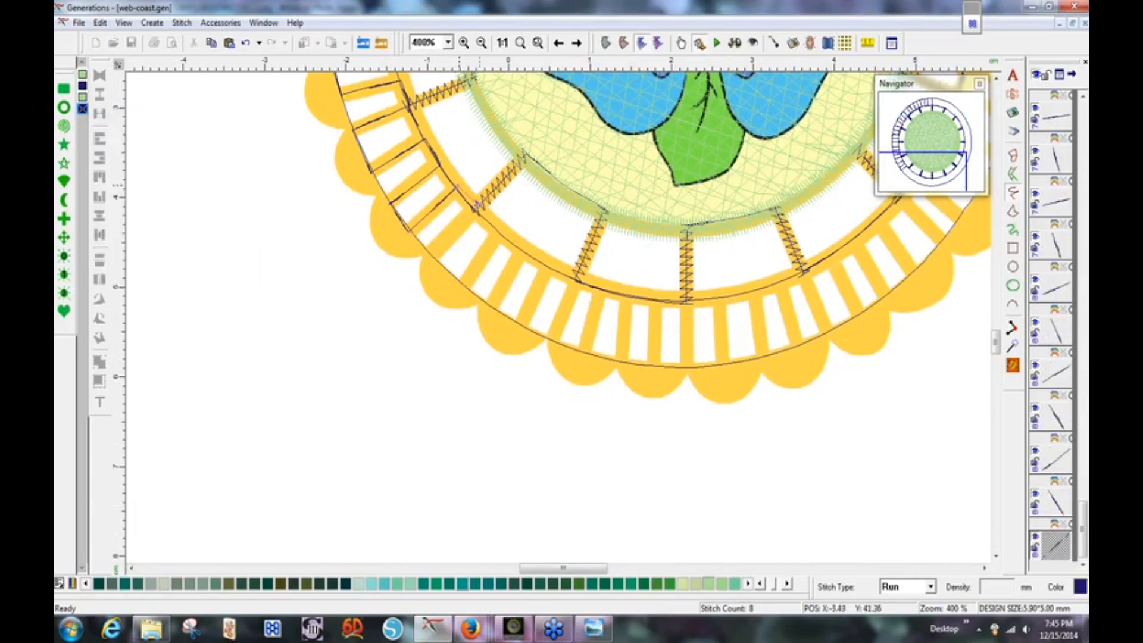
{"action": "left_click", "coordinate": [476, 210]}
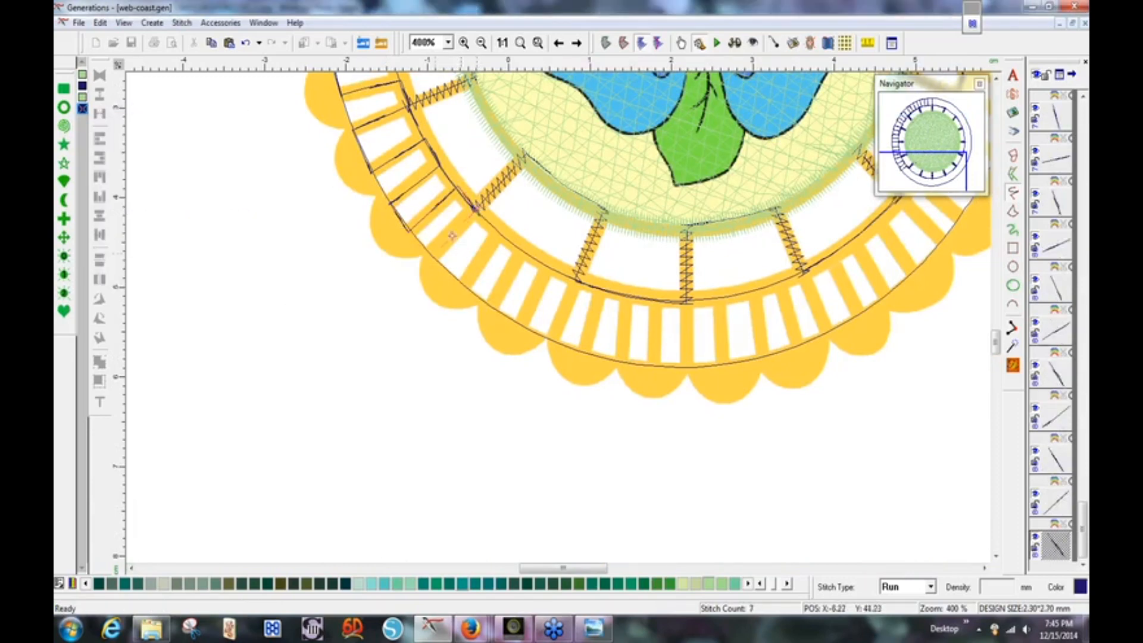
{"action": "left_click", "coordinate": [432, 258]}
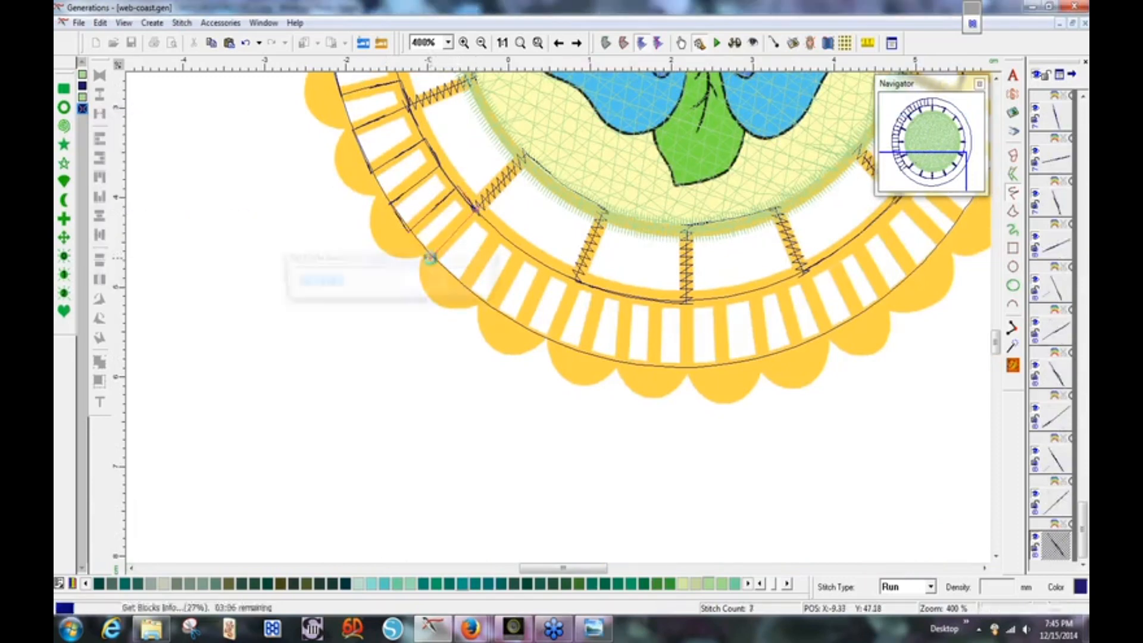
{"action": "left_click", "coordinate": [462, 286]}
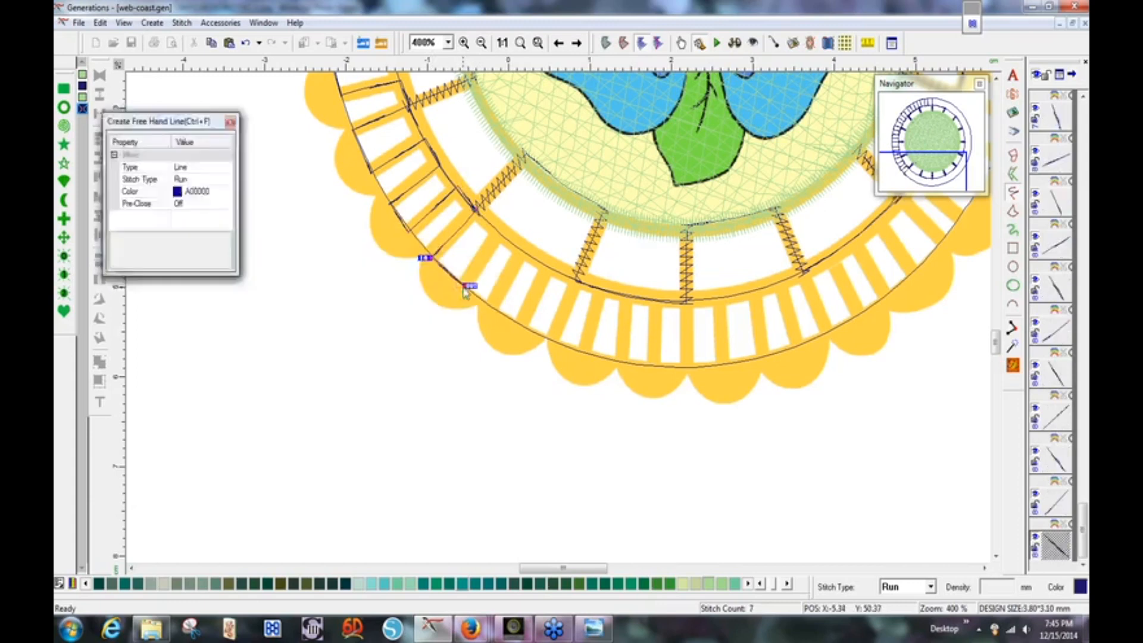
{"action": "left_click", "coordinate": [501, 232]}
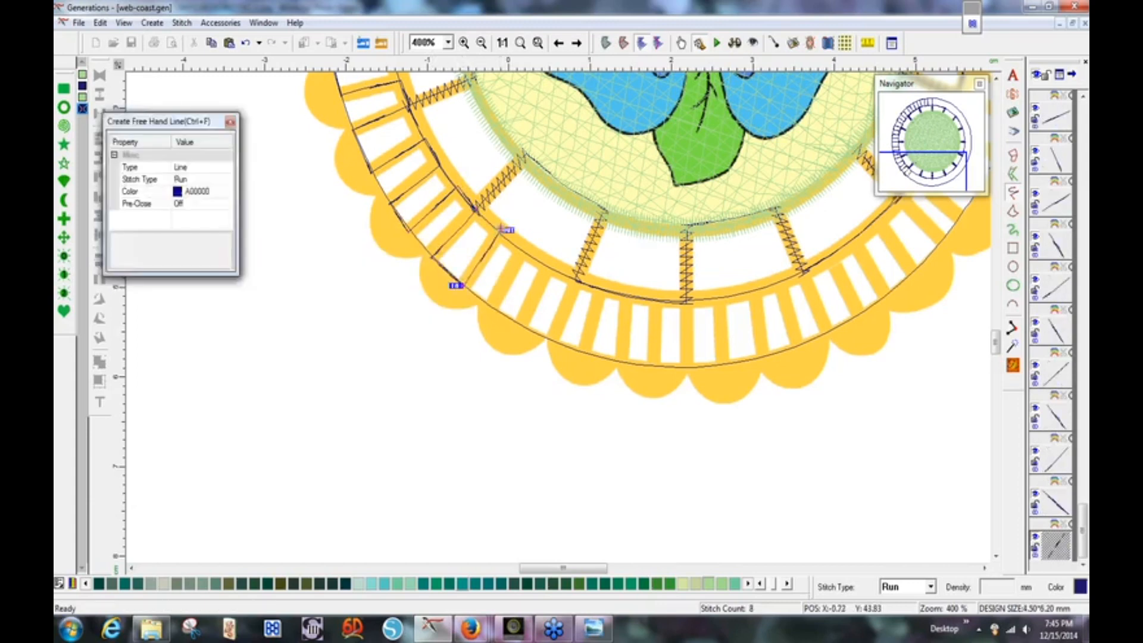
{"action": "left_click", "coordinate": [525, 249]}
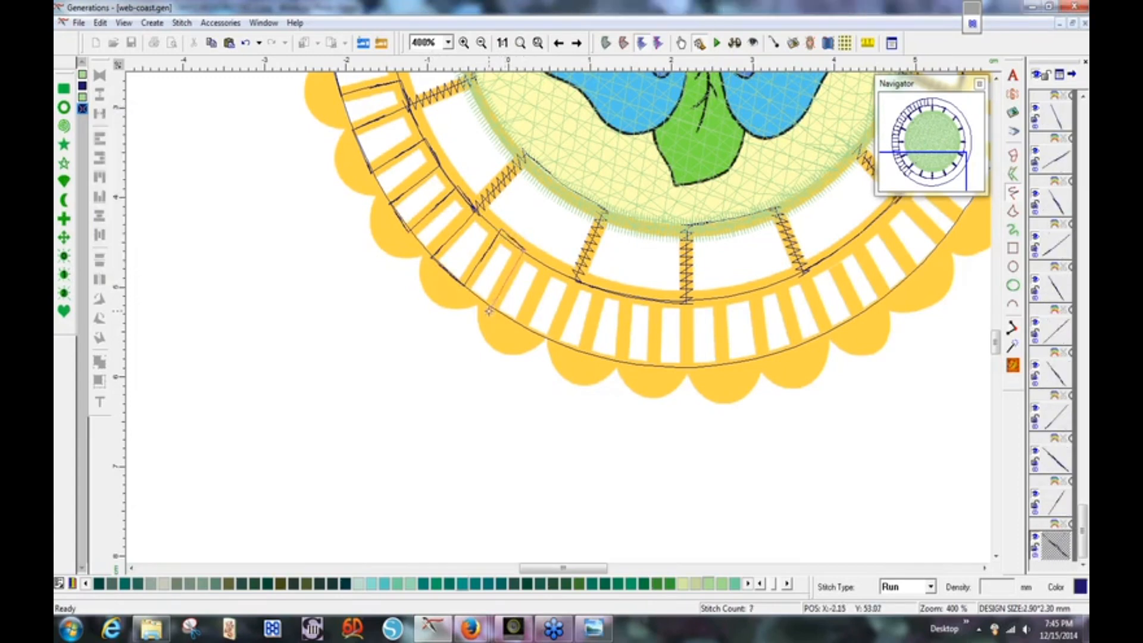
{"action": "left_click", "coordinate": [492, 312]}
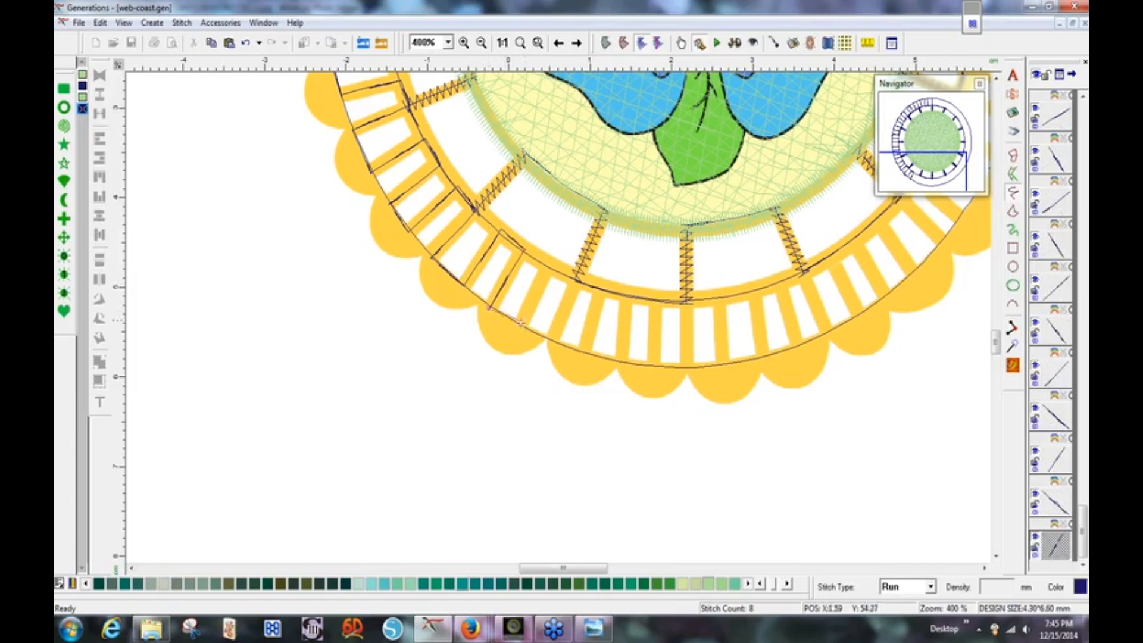
{"action": "left_click", "coordinate": [520, 327]}
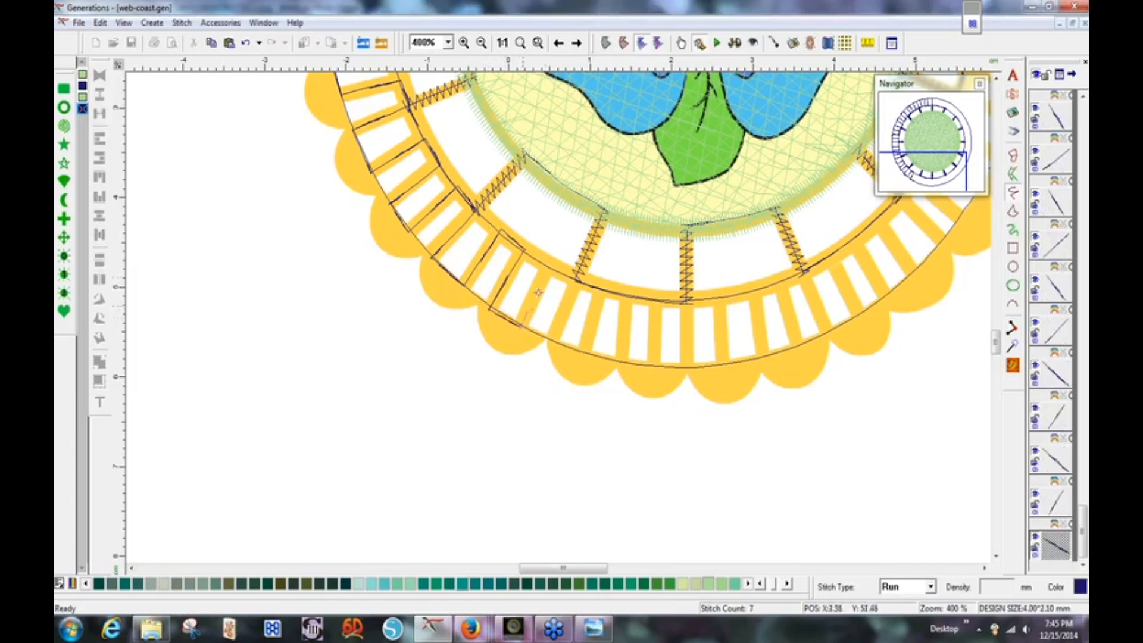
{"action": "left_click", "coordinate": [549, 263]}
{"action": "left_click", "coordinate": [576, 276]}
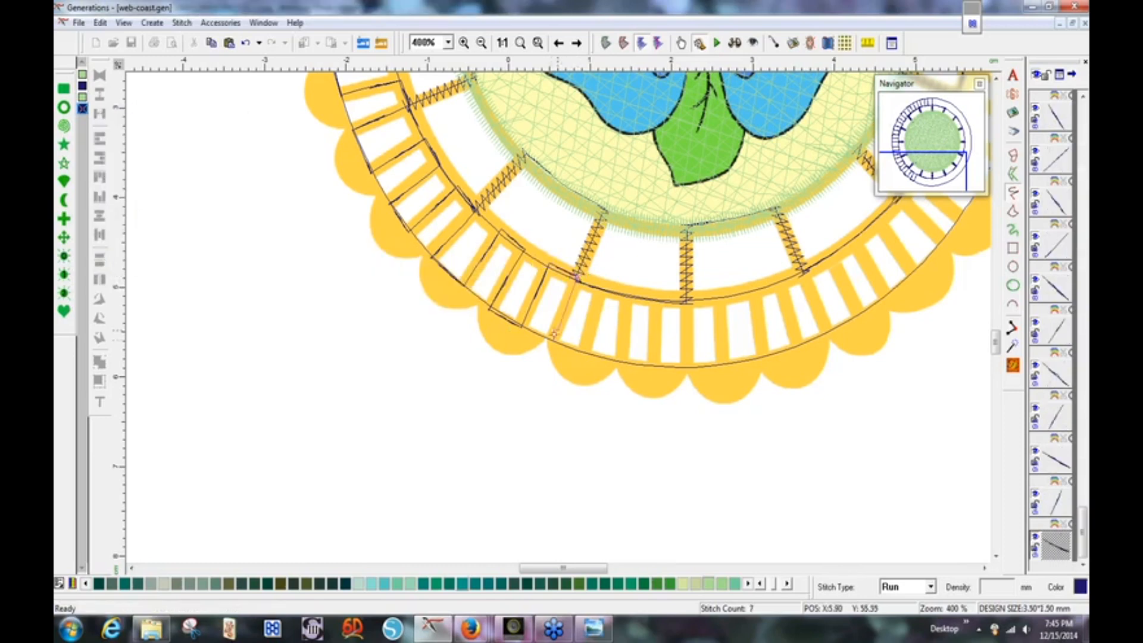
Continue the zigzag across the bottom bars to the bottom-centre spoke and finish the line.
{"action": "left_click", "coordinate": [551, 341]}
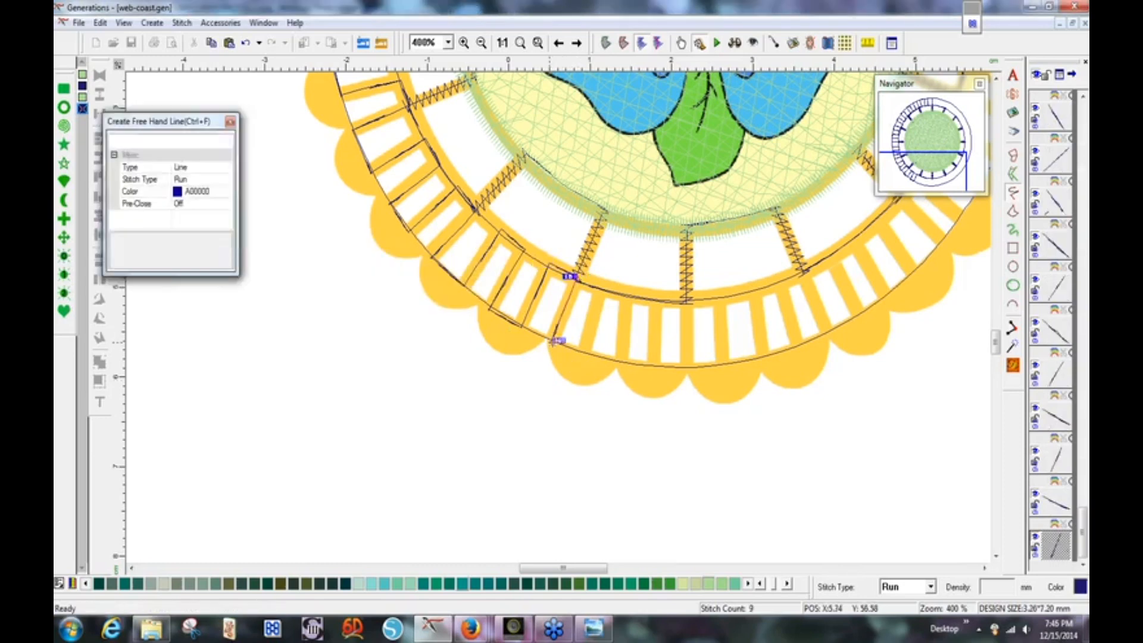
{"action": "left_click", "coordinate": [584, 353]}
{"action": "left_click", "coordinate": [601, 285]}
{"action": "left_click", "coordinate": [629, 291]}
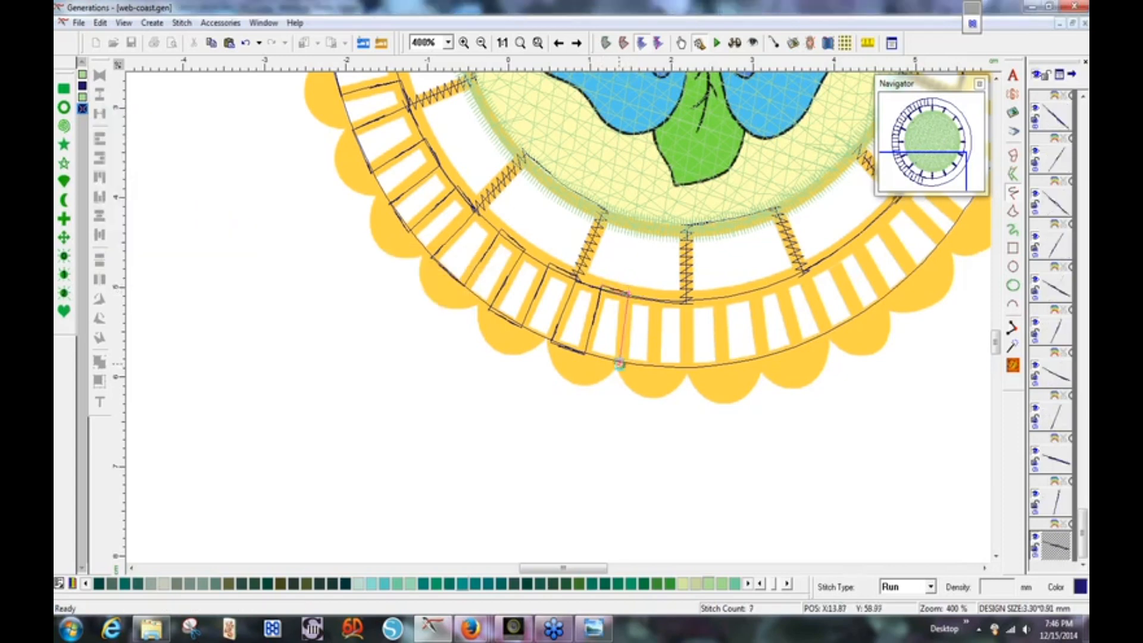
{"action": "left_click", "coordinate": [619, 362]}
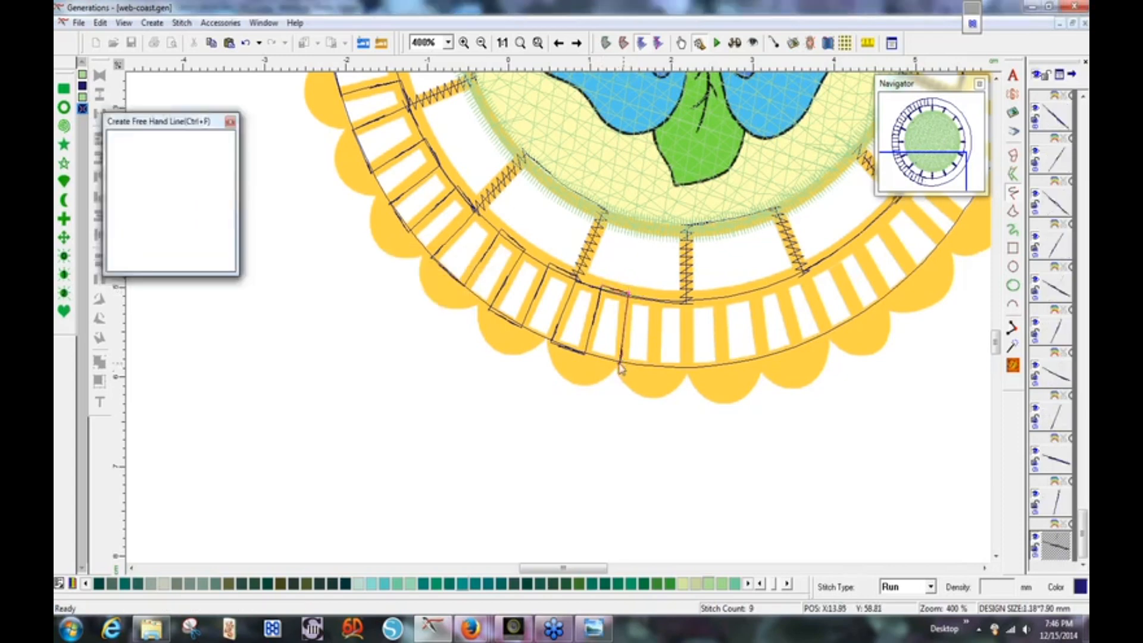
{"action": "left_click", "coordinate": [655, 368]}
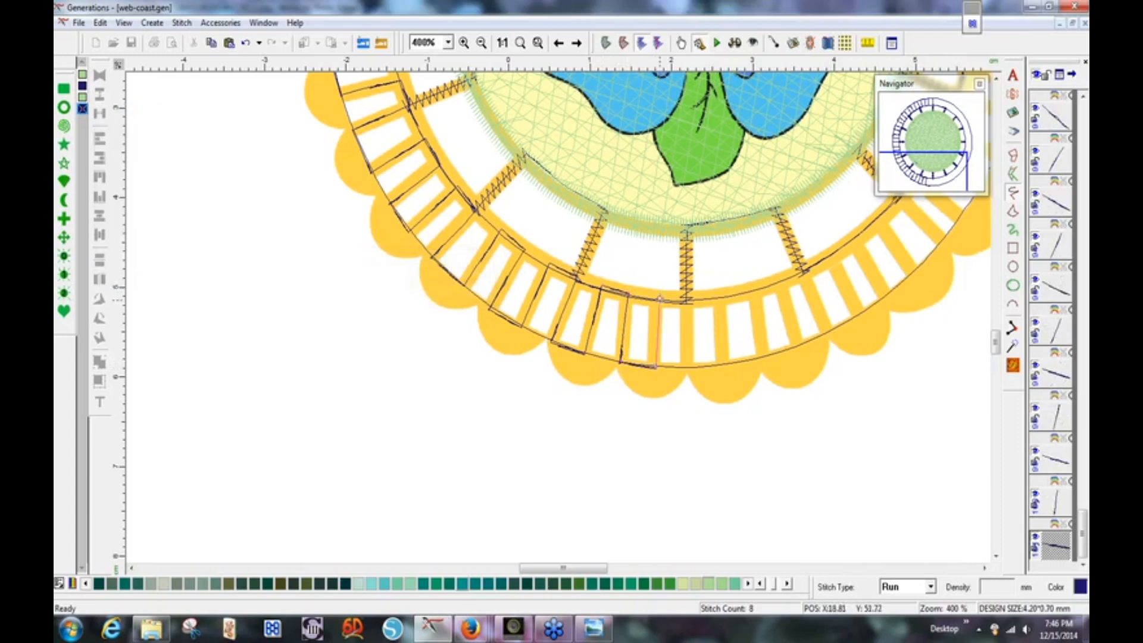
{"action": "left_click", "coordinate": [657, 297]}
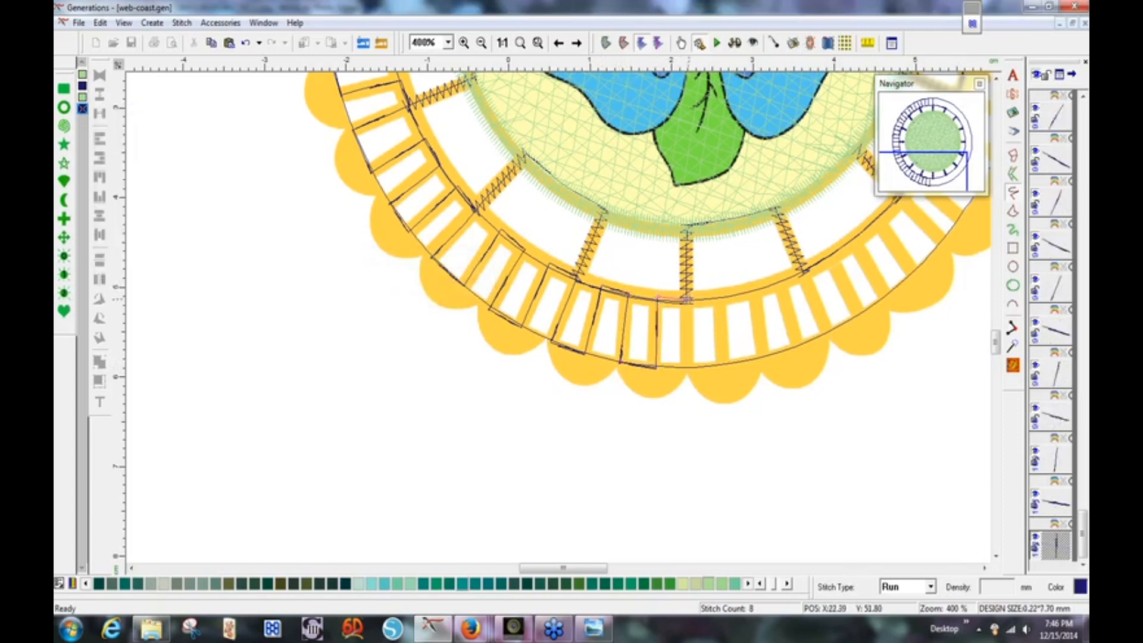
{"action": "left_click", "coordinate": [688, 298]}
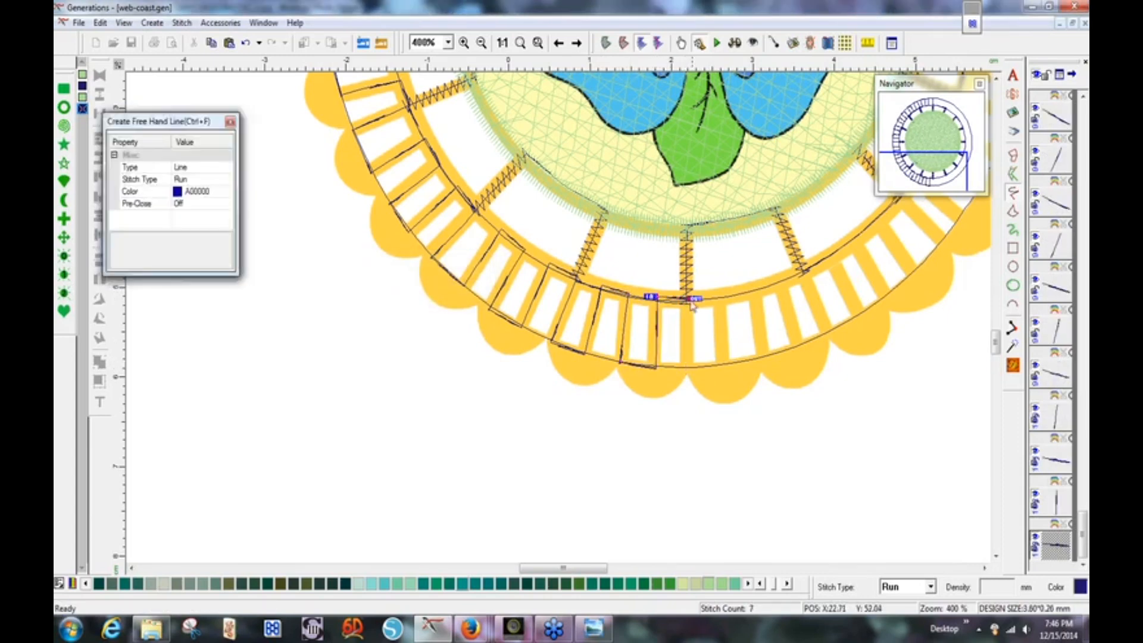
{"action": "left_click", "coordinate": [687, 310]}
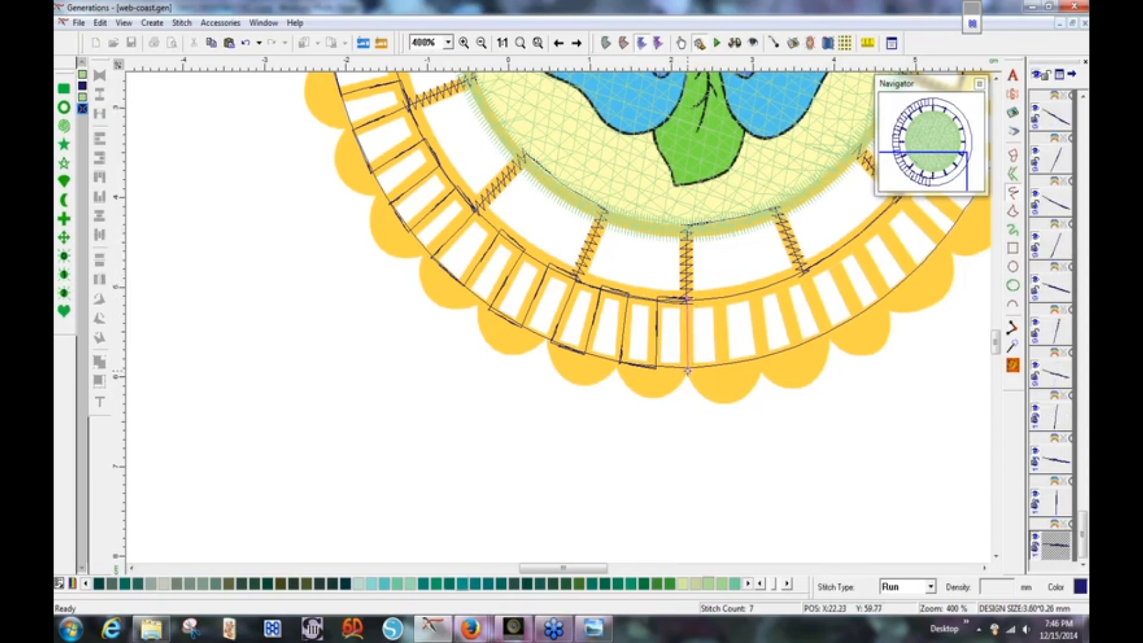
{"action": "left_click", "coordinate": [688, 370]}
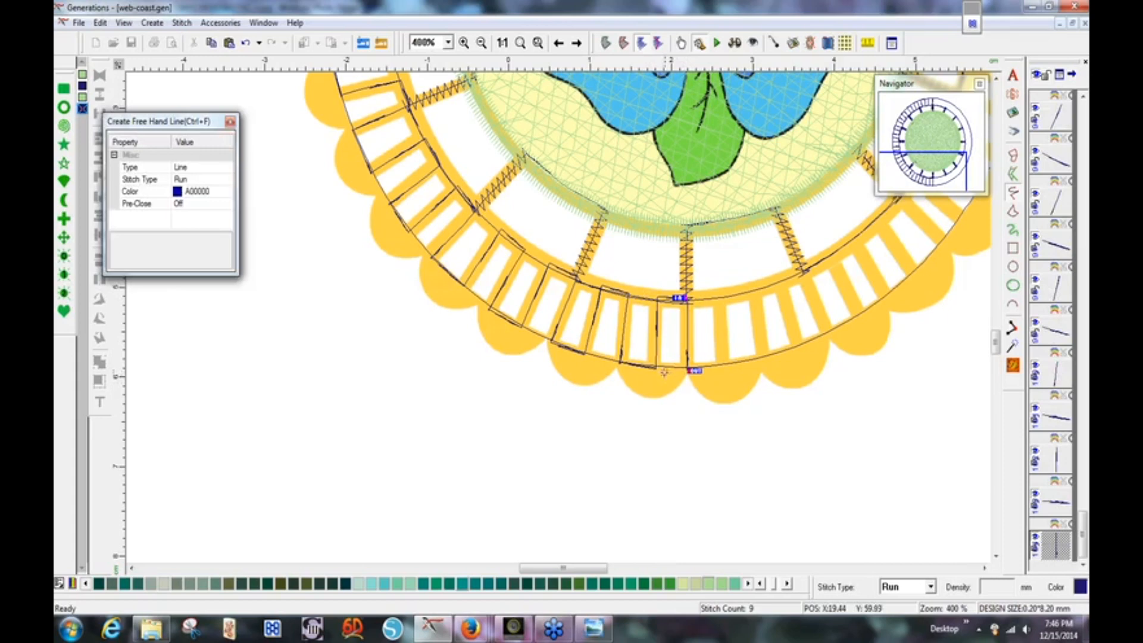
{"action": "key", "text": "Return"}
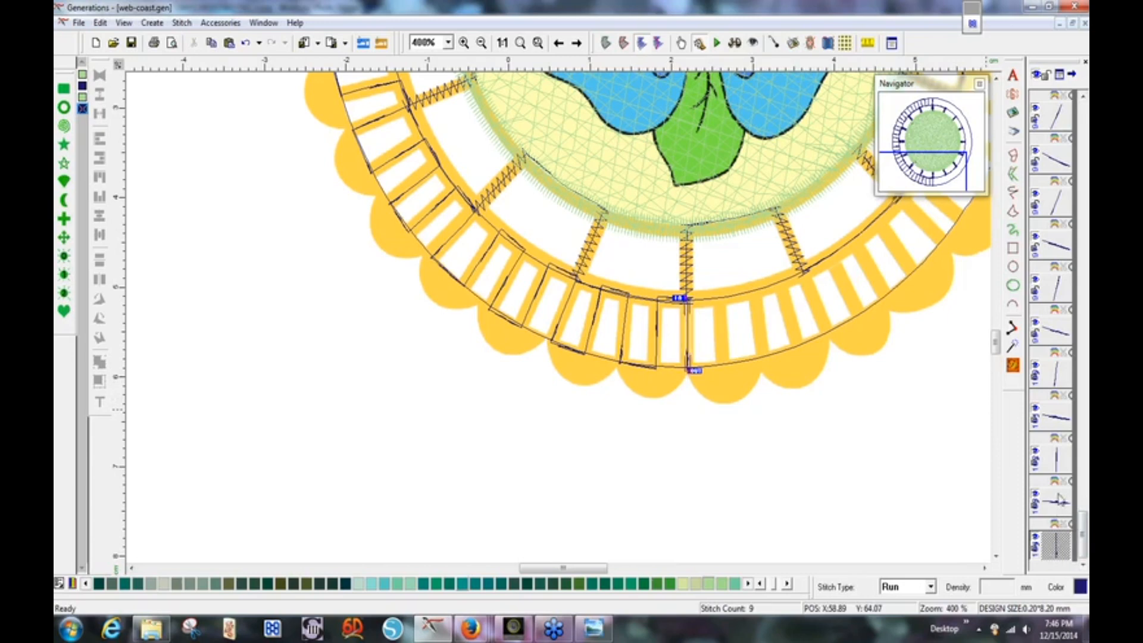
Select every outer-ring bar line in the Sequence list and zoom to fit the whole coaster.
{"action": "left_click", "coordinate": [1060, 460], "text": "ctrl"}
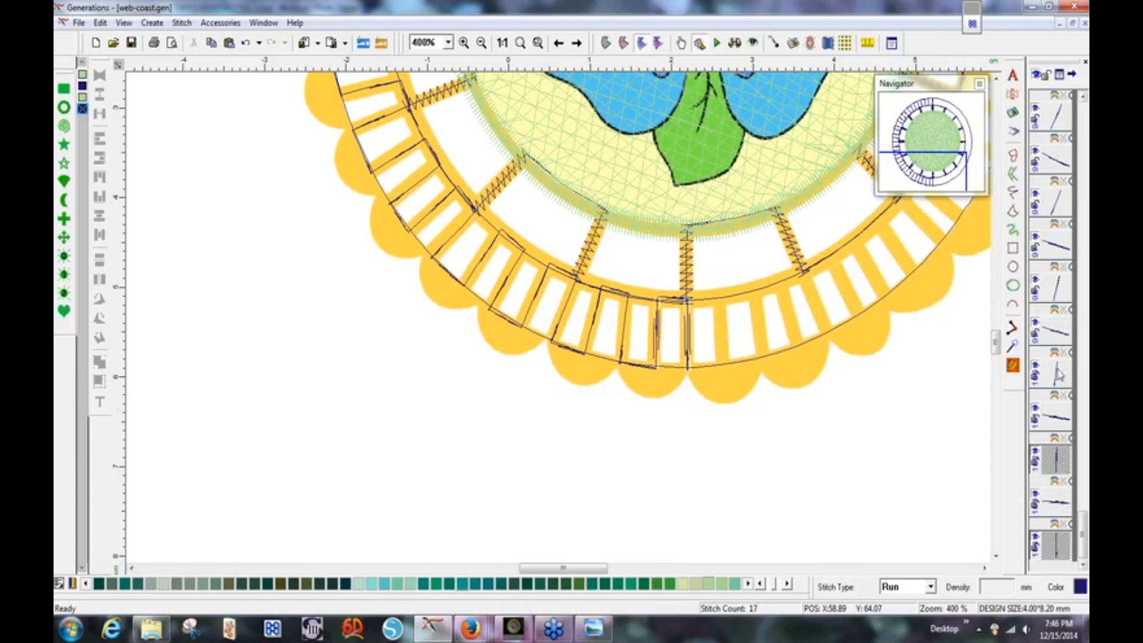
{"action": "left_click", "coordinate": [1059, 374], "text": "ctrl"}
{"action": "left_click", "coordinate": [1058, 290], "text": "ctrl"}
{"action": "left_click", "coordinate": [1057, 203], "text": "ctrl"}
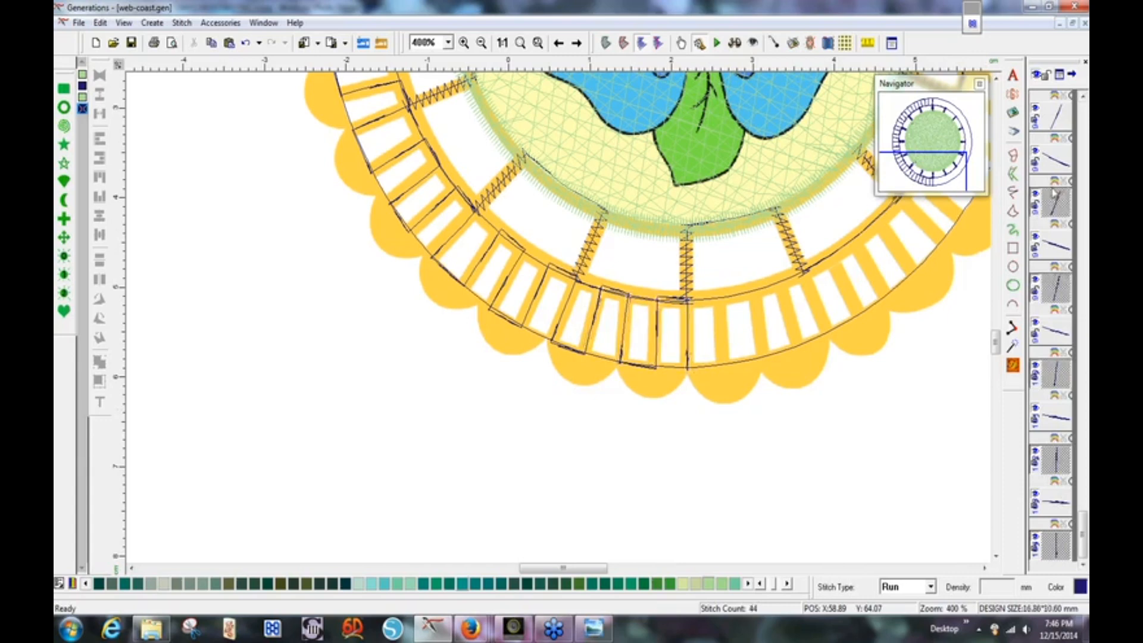
{"action": "left_click", "coordinate": [1054, 122], "text": "ctrl"}
{"action": "left_click_drag", "start_coordinate": [1083, 534], "coordinate": [1084, 489]}
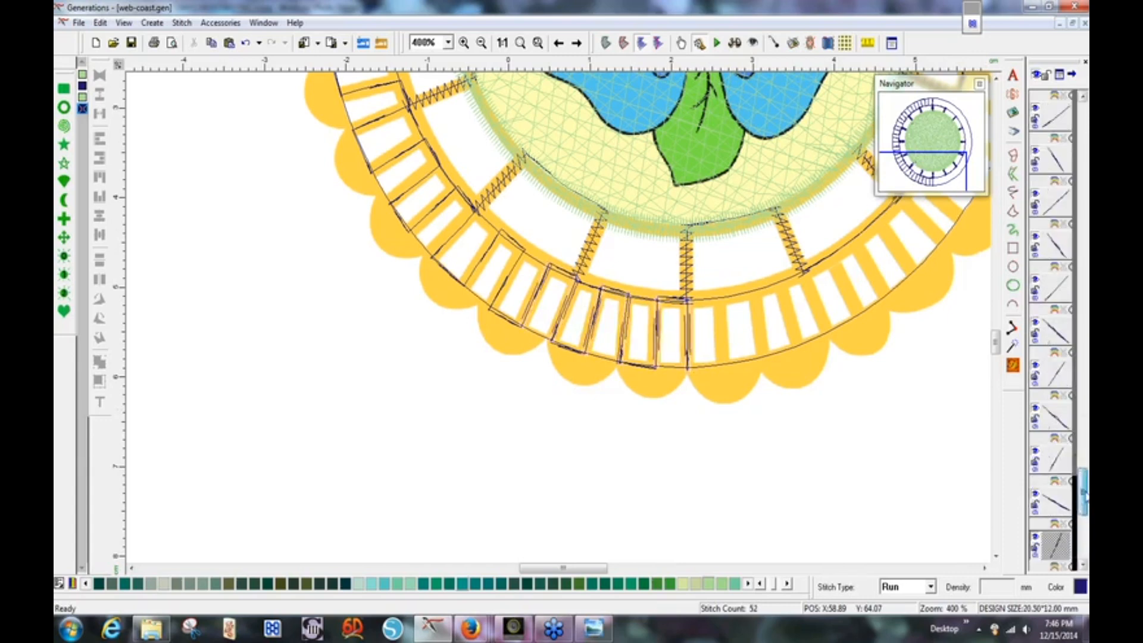
{"action": "left_click", "coordinate": [1058, 464], "text": "ctrl"}
{"action": "left_click", "coordinate": [1055, 378], "text": "ctrl"}
{"action": "left_click", "coordinate": [1056, 289], "text": "ctrl"}
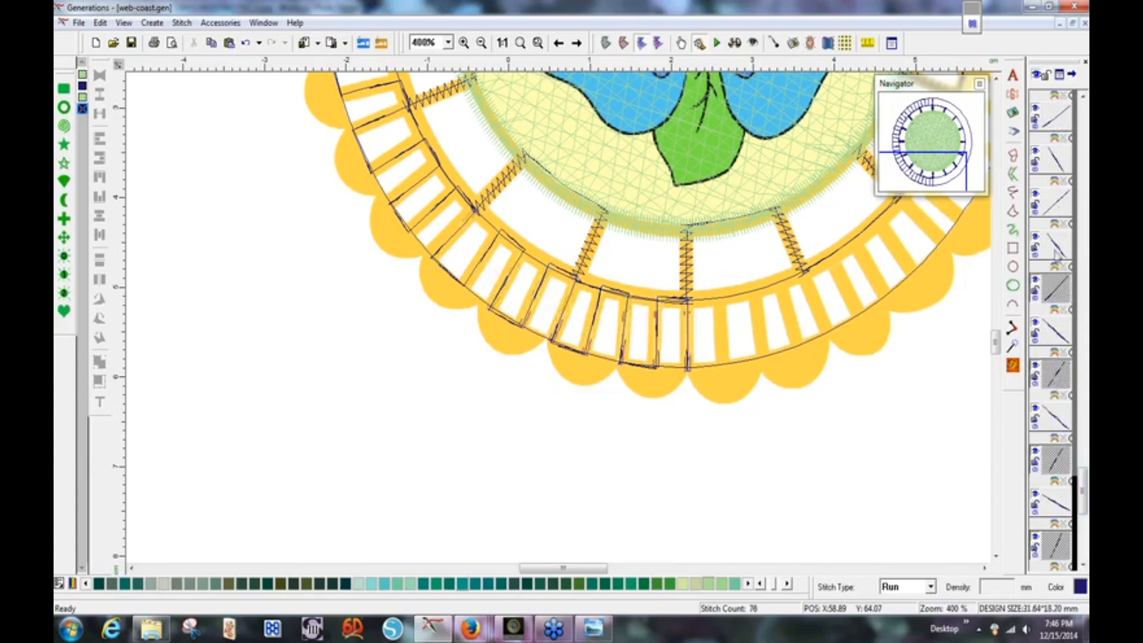
{"action": "left_click", "coordinate": [1058, 204], "text": "ctrl"}
{"action": "left_click", "coordinate": [1057, 119], "text": "ctrl"}
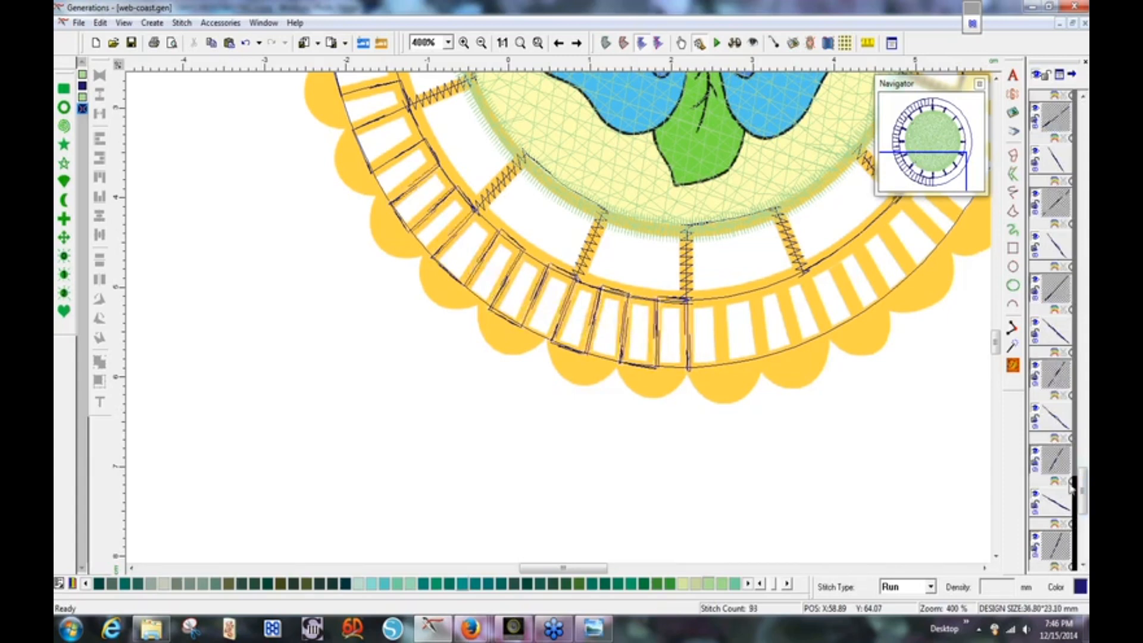
{"action": "left_click_drag", "start_coordinate": [1085, 491], "coordinate": [1085, 456]}
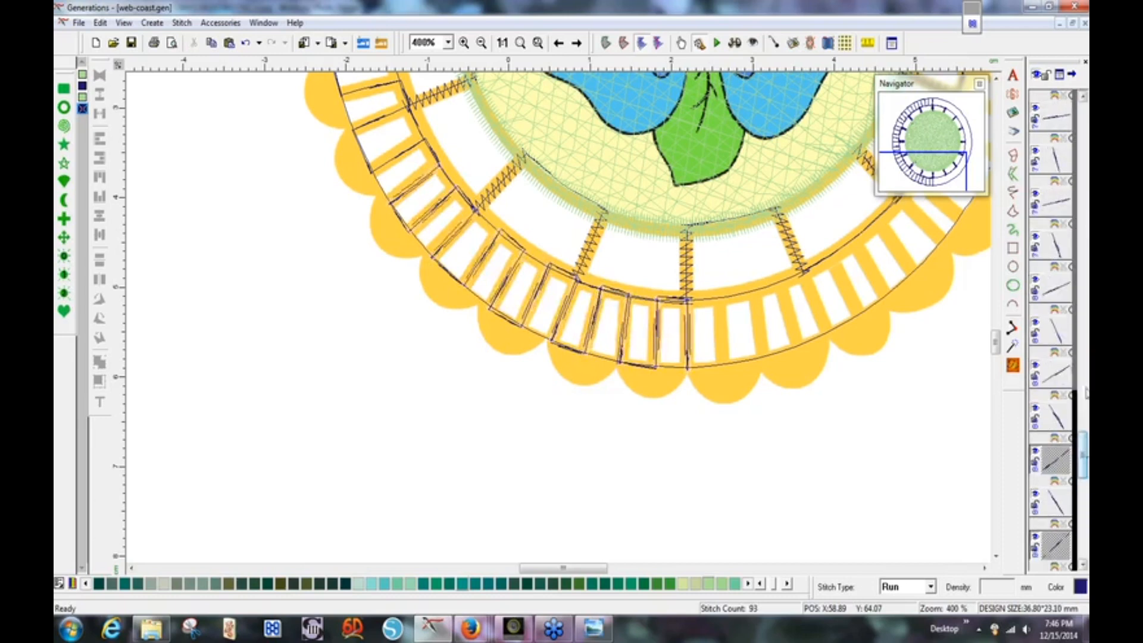
{"action": "left_click", "coordinate": [1056, 376], "text": "ctrl"}
{"action": "left_click", "coordinate": [1056, 291], "text": "ctrl"}
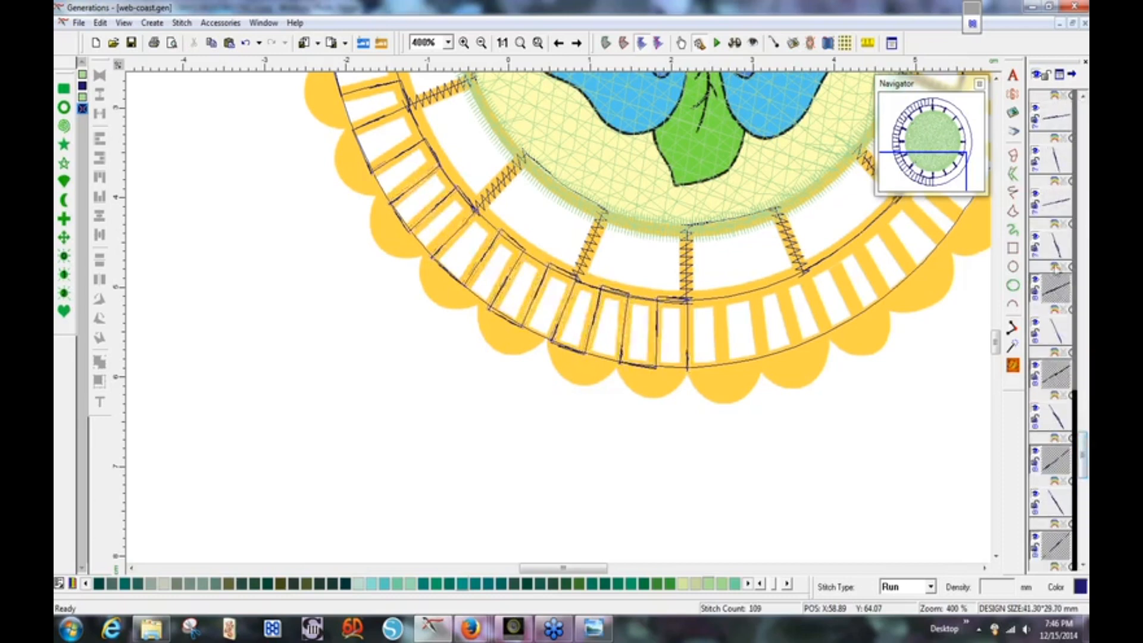
{"action": "left_click", "coordinate": [1057, 208], "text": "ctrl"}
{"action": "left_click", "coordinate": [1057, 120], "text": "ctrl"}
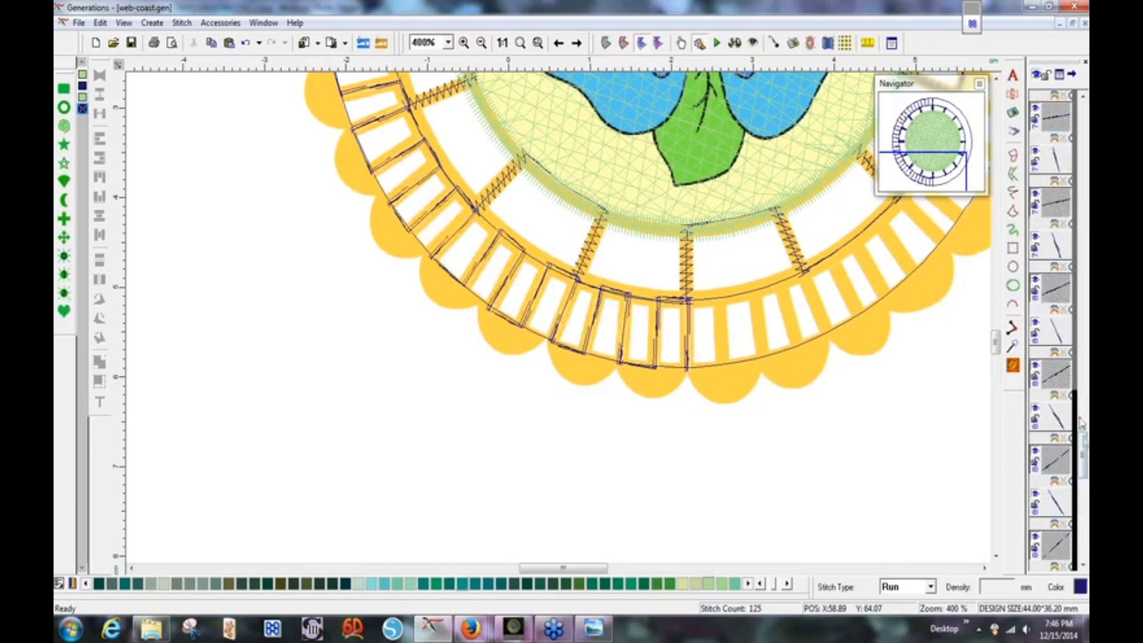
{"action": "left_click_drag", "start_coordinate": [1087, 467], "coordinate": [1085, 424]}
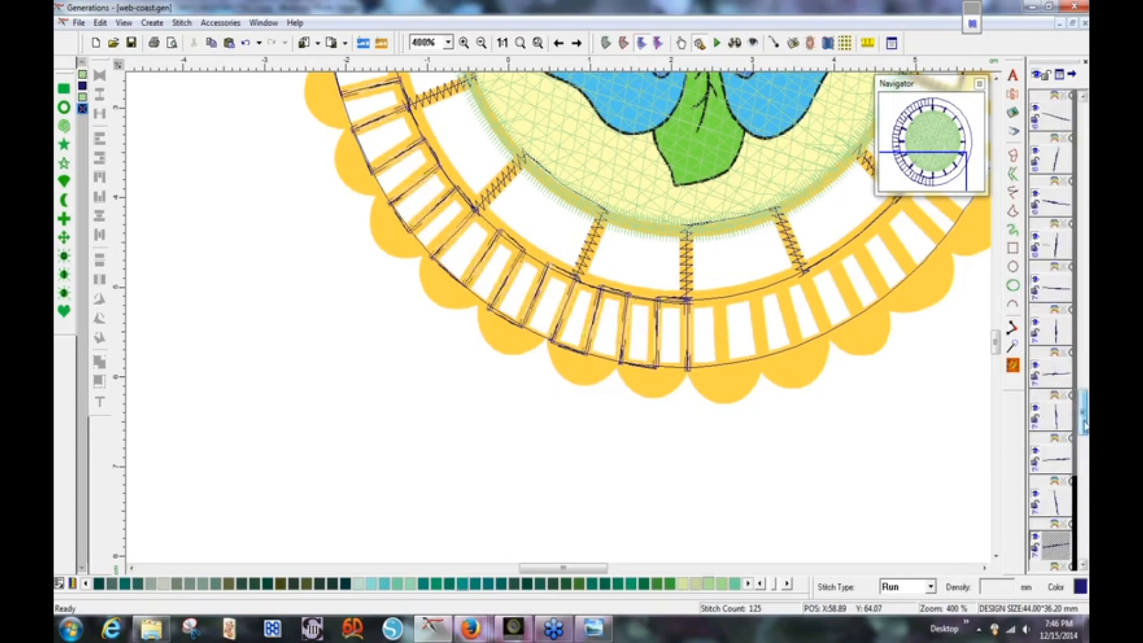
{"action": "left_click", "coordinate": [1057, 463], "text": "ctrl"}
{"action": "left_click", "coordinate": [1056, 375], "text": "ctrl"}
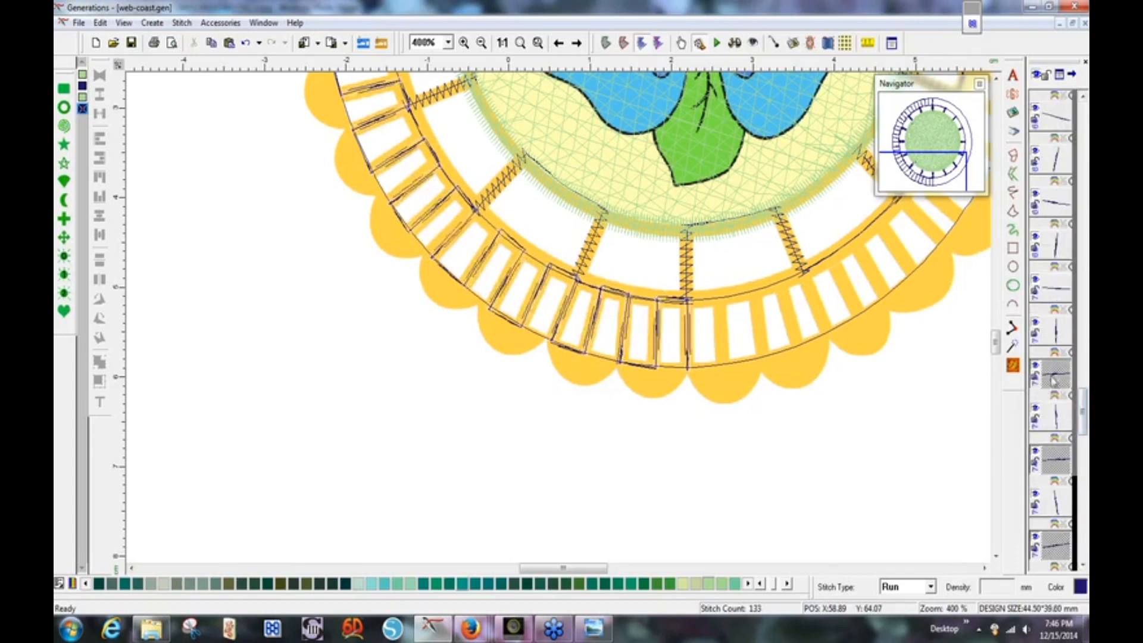
{"action": "left_click", "coordinate": [1057, 292], "text": "ctrl"}
{"action": "left_click", "coordinate": [1057, 204], "text": "ctrl"}
{"action": "left_click", "coordinate": [1057, 117], "text": "ctrl"}
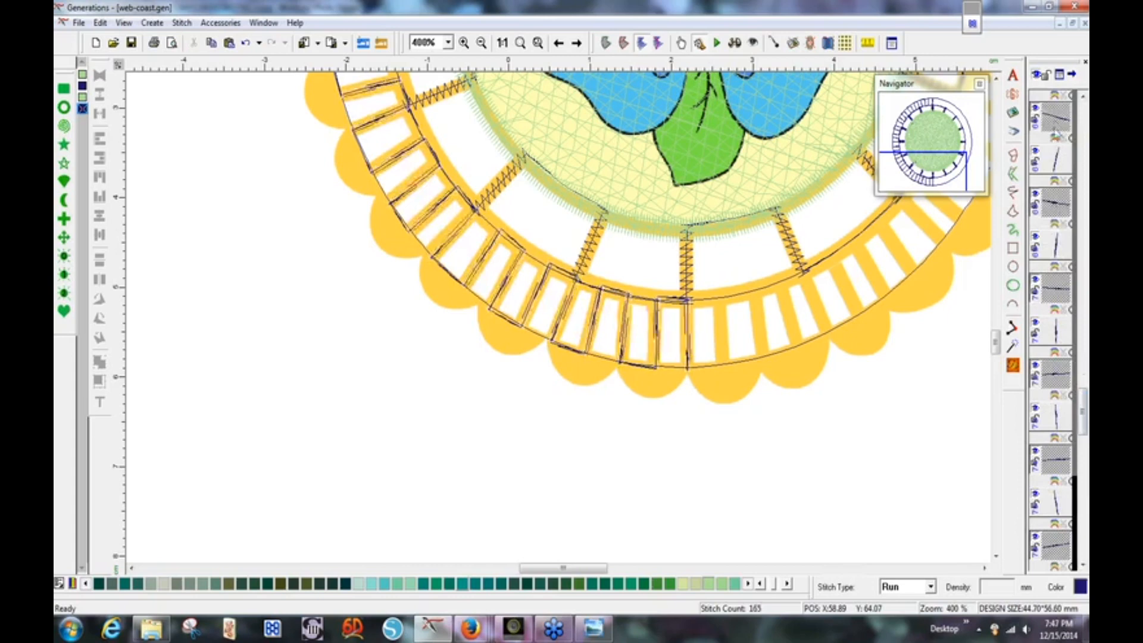
{"action": "left_click_drag", "start_coordinate": [1085, 438], "coordinate": [1085, 405]}
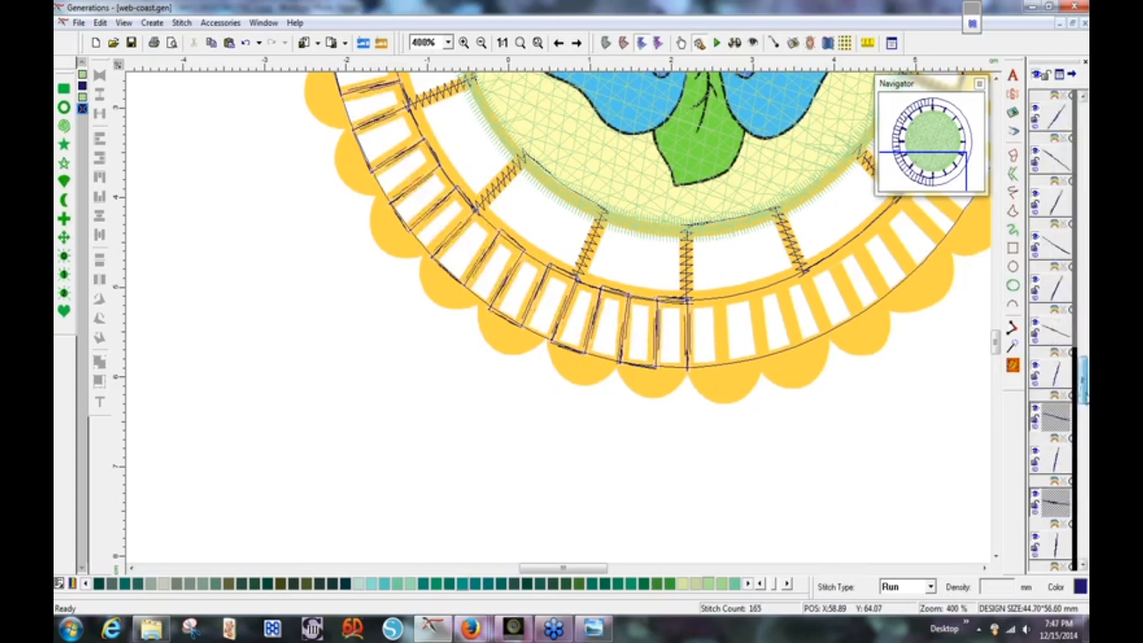
{"action": "left_click", "coordinate": [1056, 330], "text": "ctrl"}
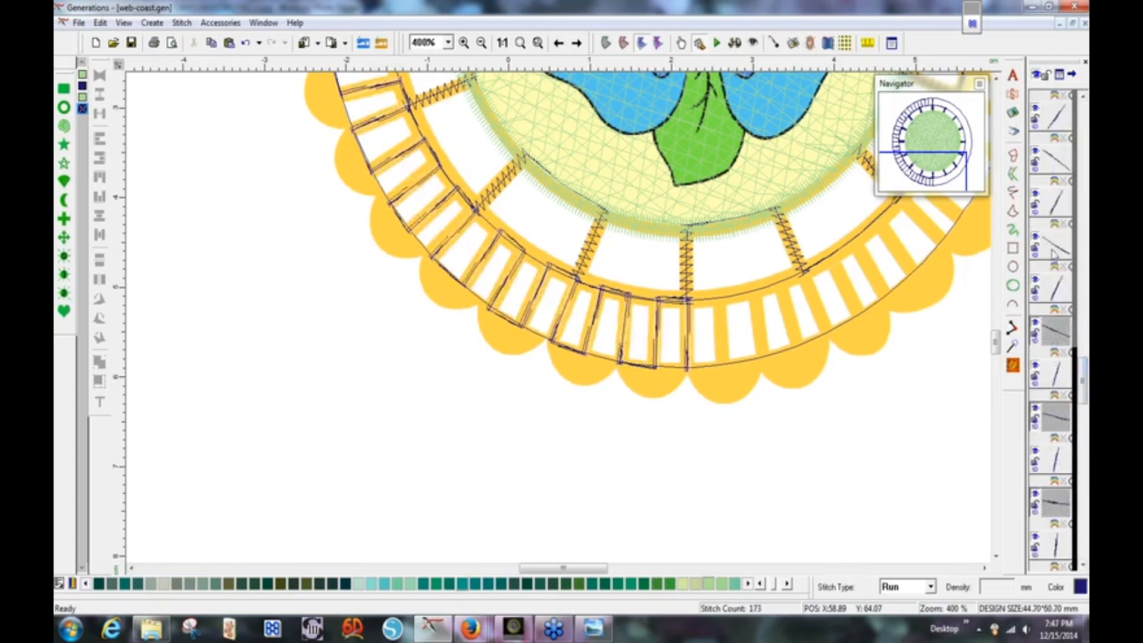
{"action": "left_click", "coordinate": [1054, 253], "text": "ctrl"}
{"action": "left_click", "coordinate": [1055, 161], "text": "ctrl"}
{"action": "scroll", "coordinate": [1085, 382], "scroll_direction": "up", "scroll_amount": 5}
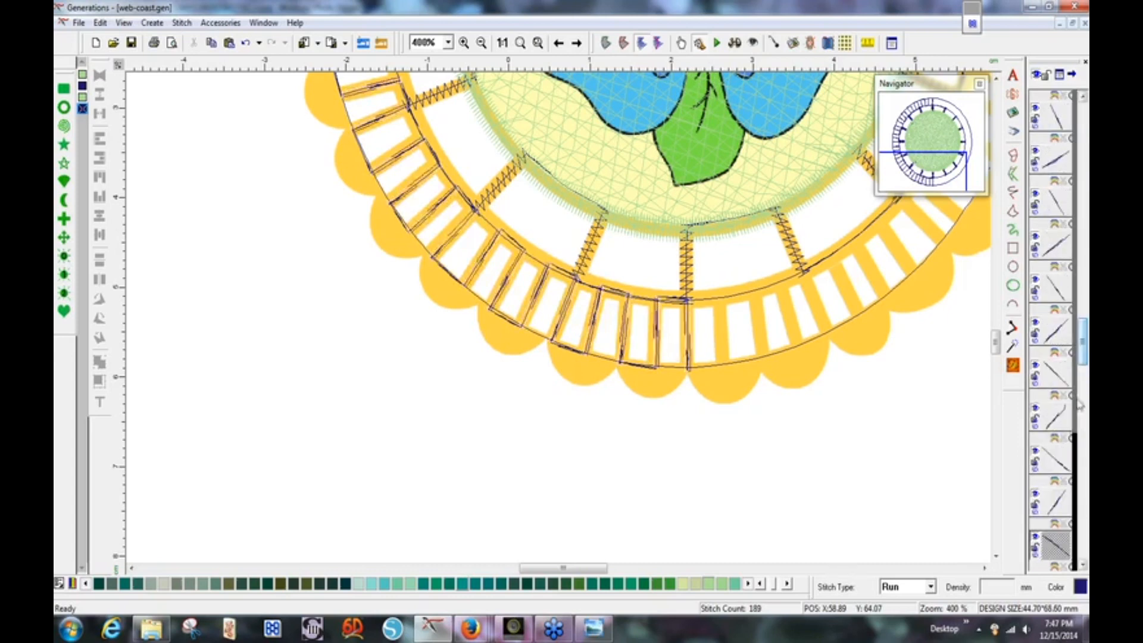
{"action": "left_click", "coordinate": [1055, 458], "text": "ctrl"}
{"action": "left_click", "coordinate": [1055, 374], "text": "ctrl"}
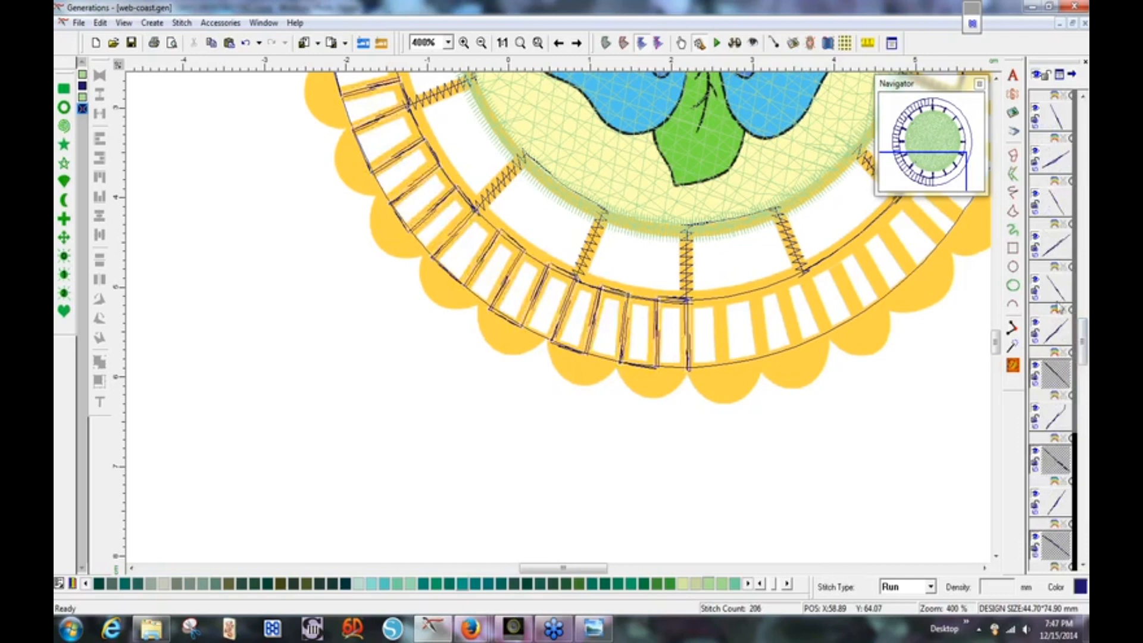
{"action": "left_click", "coordinate": [1055, 287], "text": "ctrl"}
{"action": "left_click", "coordinate": [1055, 202], "text": "ctrl"}
{"action": "left_click", "coordinate": [1055, 116], "text": "ctrl"}
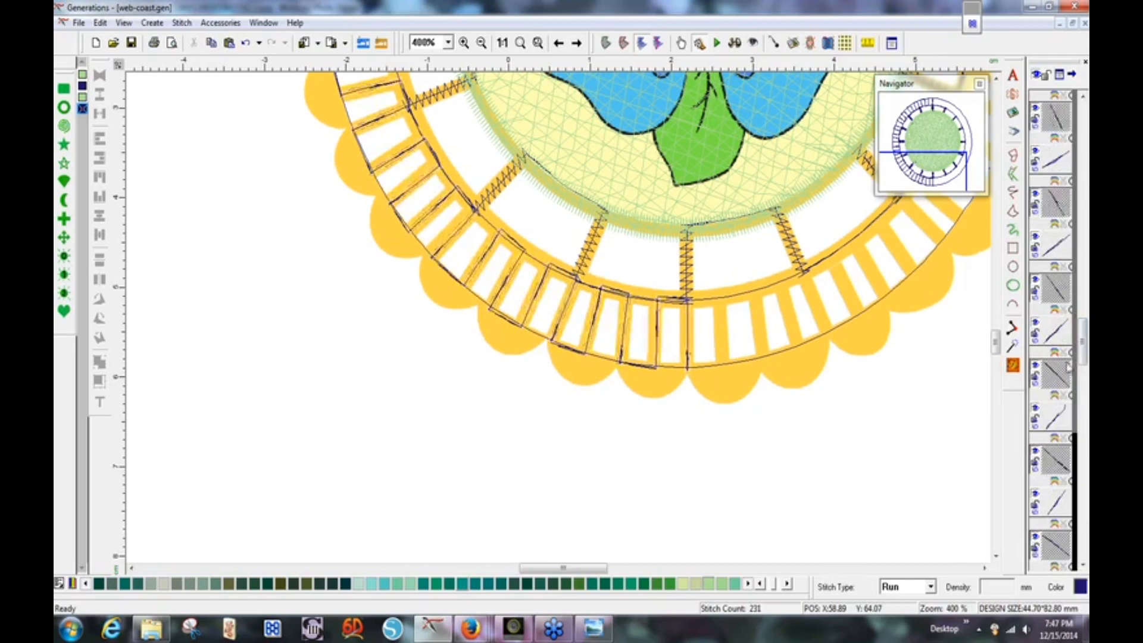
{"action": "scroll", "coordinate": [1083, 361], "scroll_direction": "up", "scroll_amount": 5}
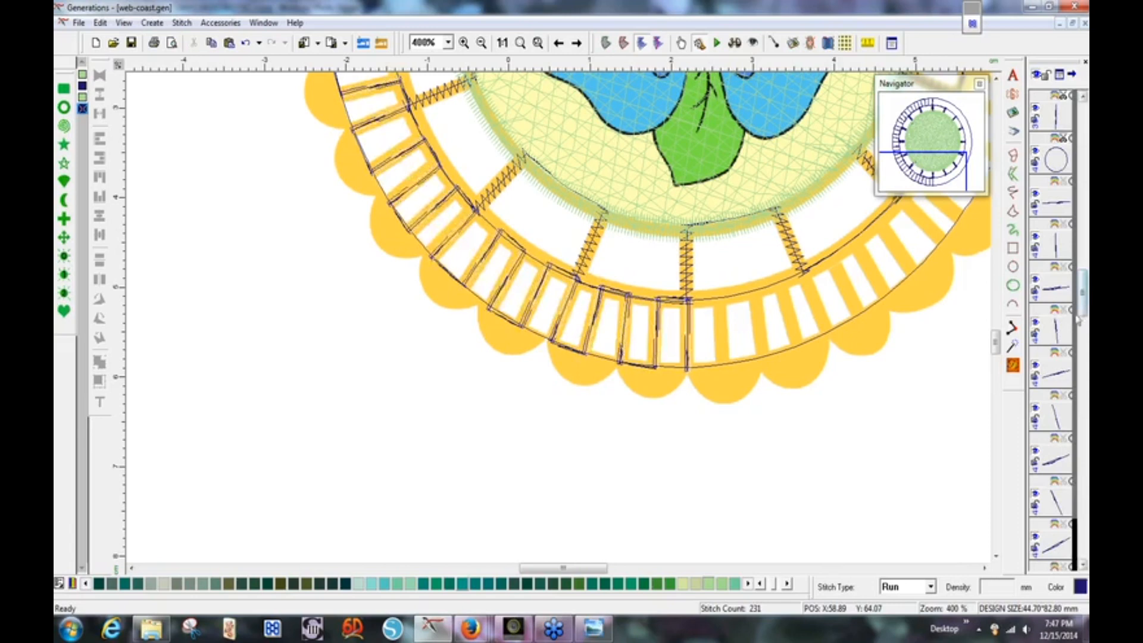
{"action": "scroll", "coordinate": [1077, 320], "scroll_direction": "down", "scroll_amount": 3}
{"action": "left_click", "coordinate": [1061, 411], "text": "ctrl"}
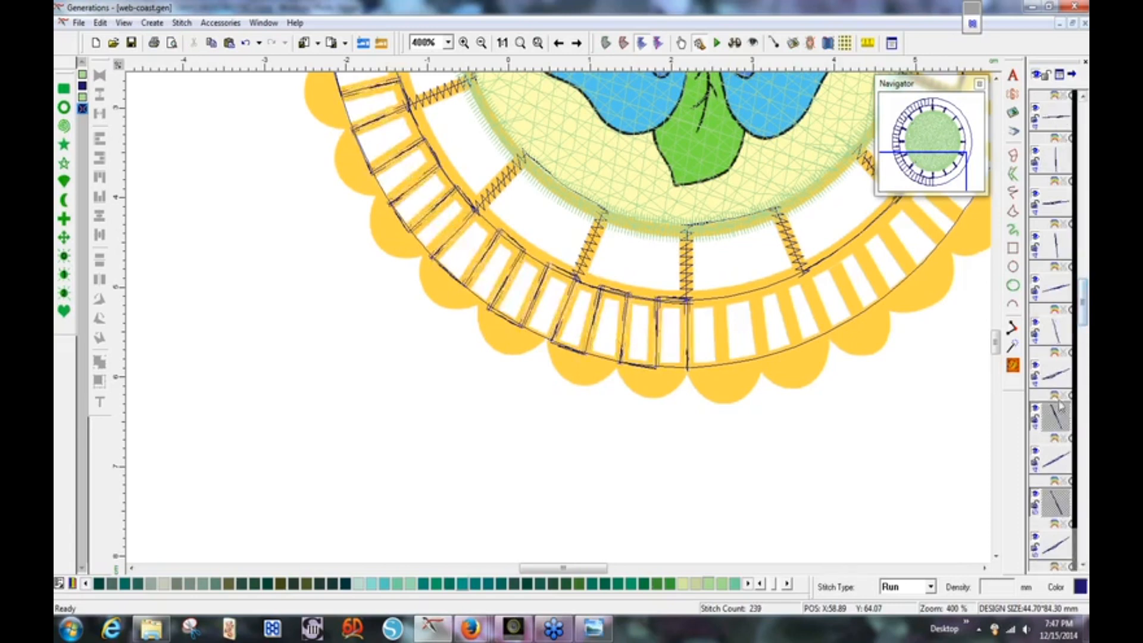
{"action": "left_click", "coordinate": [1054, 330], "text": "ctrl"}
{"action": "left_click", "coordinate": [1054, 244], "text": "ctrl"}
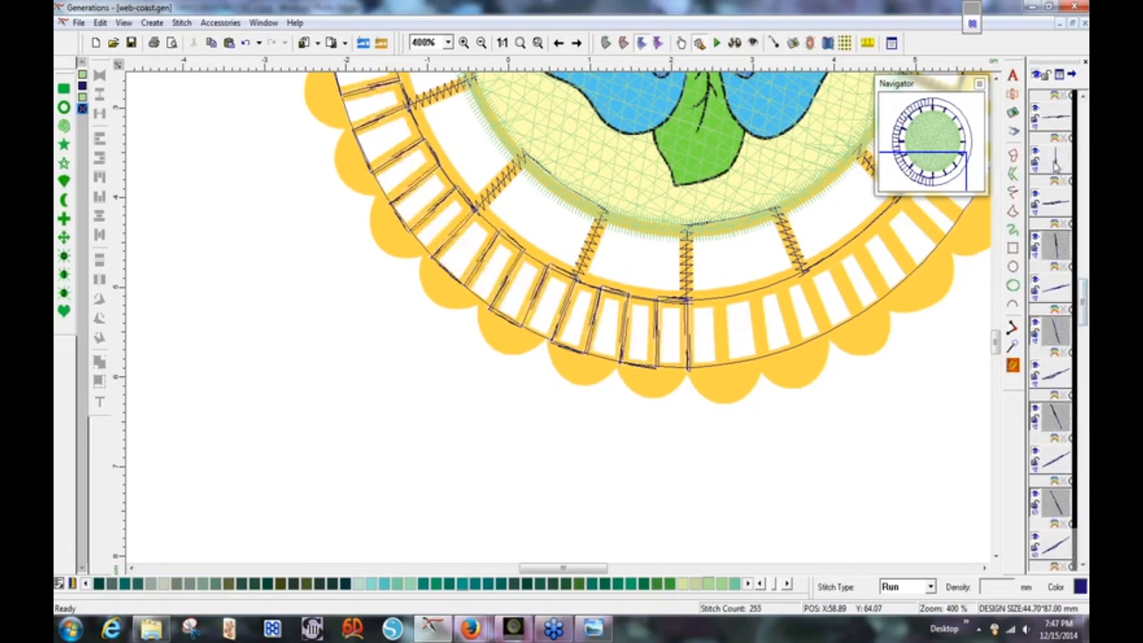
{"action": "left_click", "coordinate": [1055, 161], "text": "ctrl"}
{"action": "scroll", "coordinate": [1084, 291], "scroll_direction": "up", "scroll_amount": 2}
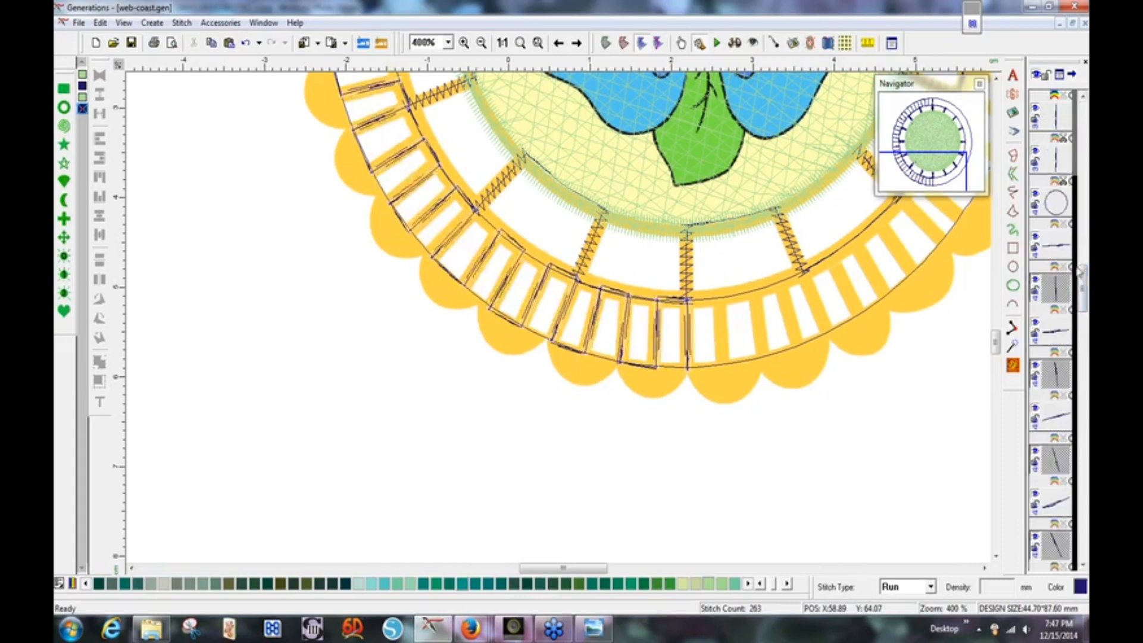
{"action": "left_click", "coordinate": [520, 44]}
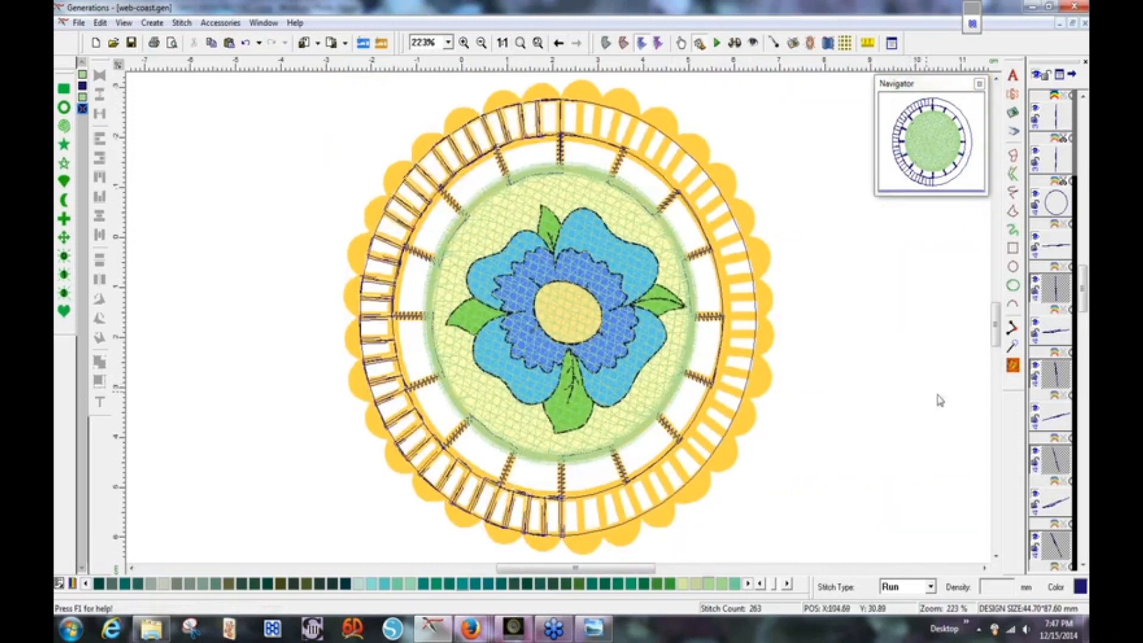
{"action": "left_click", "coordinate": [931, 588]}
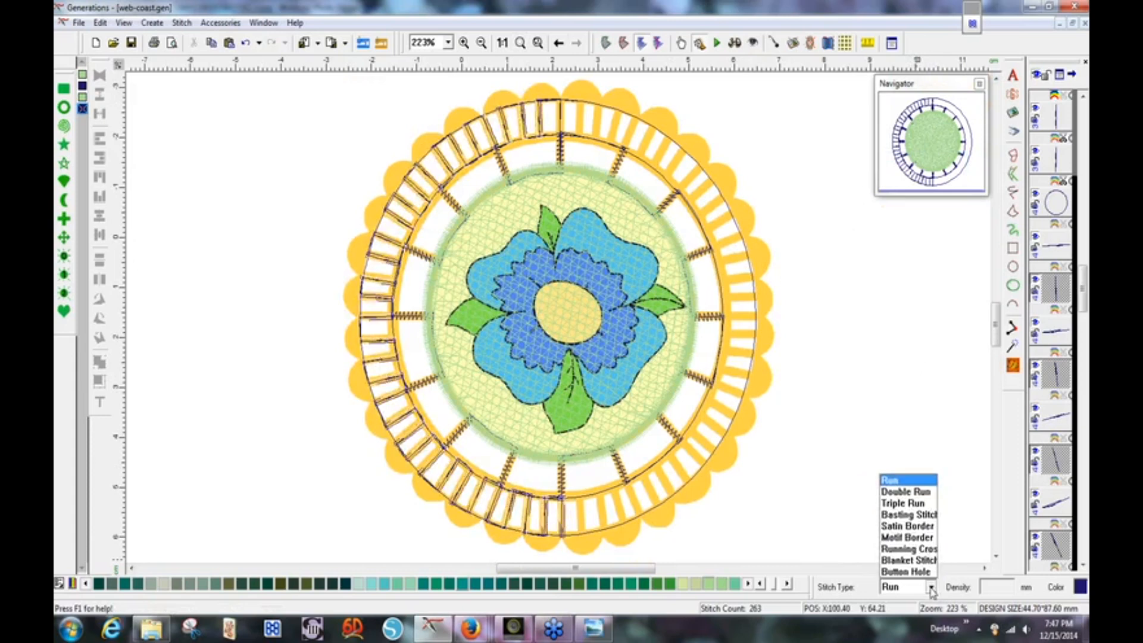
Change the selected lines to Satin Border with 0.9 mm satin width and 0.90 density.
{"action": "left_click", "coordinate": [920, 526]}
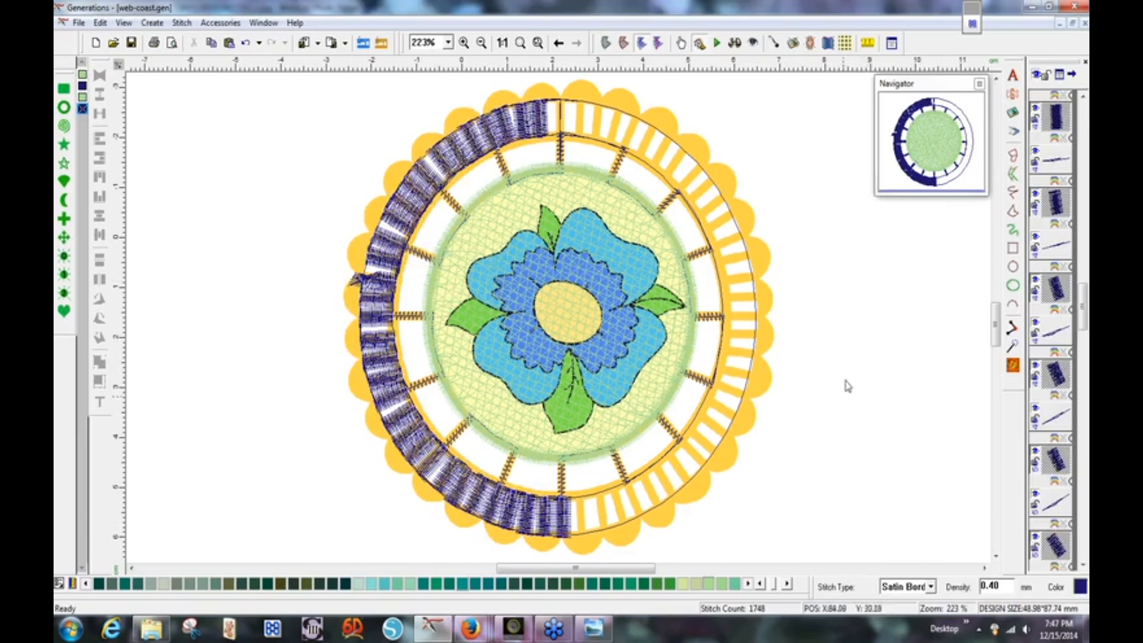
{"action": "right_click", "coordinate": [833, 307]}
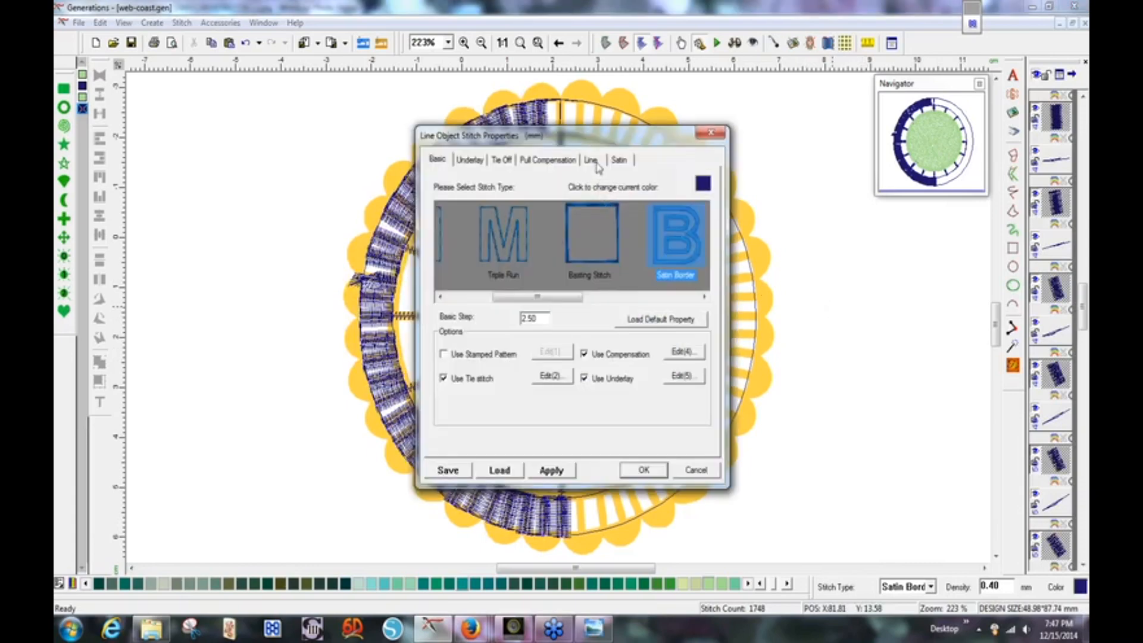
{"action": "left_click", "coordinate": [593, 161]}
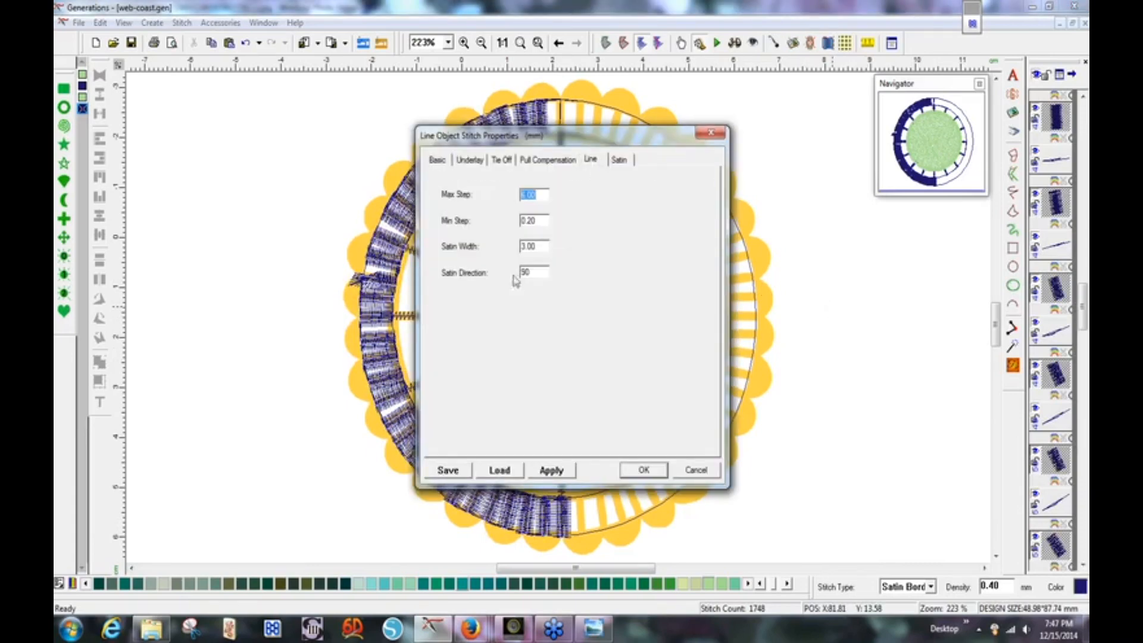
{"action": "left_click_drag", "start_coordinate": [543, 247], "coordinate": [521, 248]}
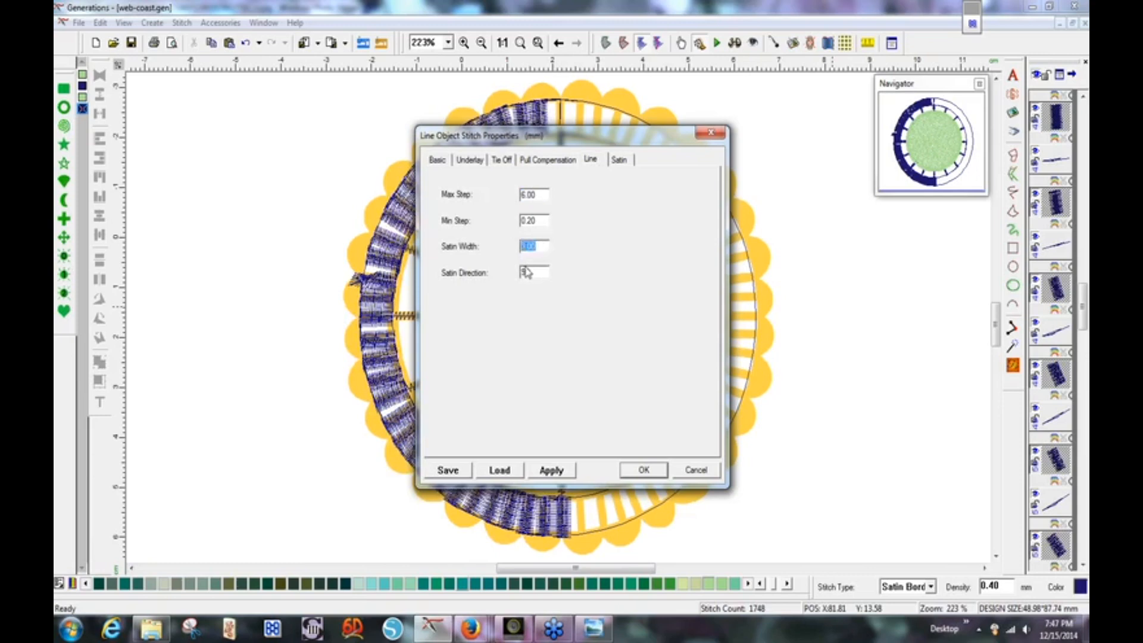
{"action": "key", "text": "BackSpace"}
{"action": "type", "text": "9"}
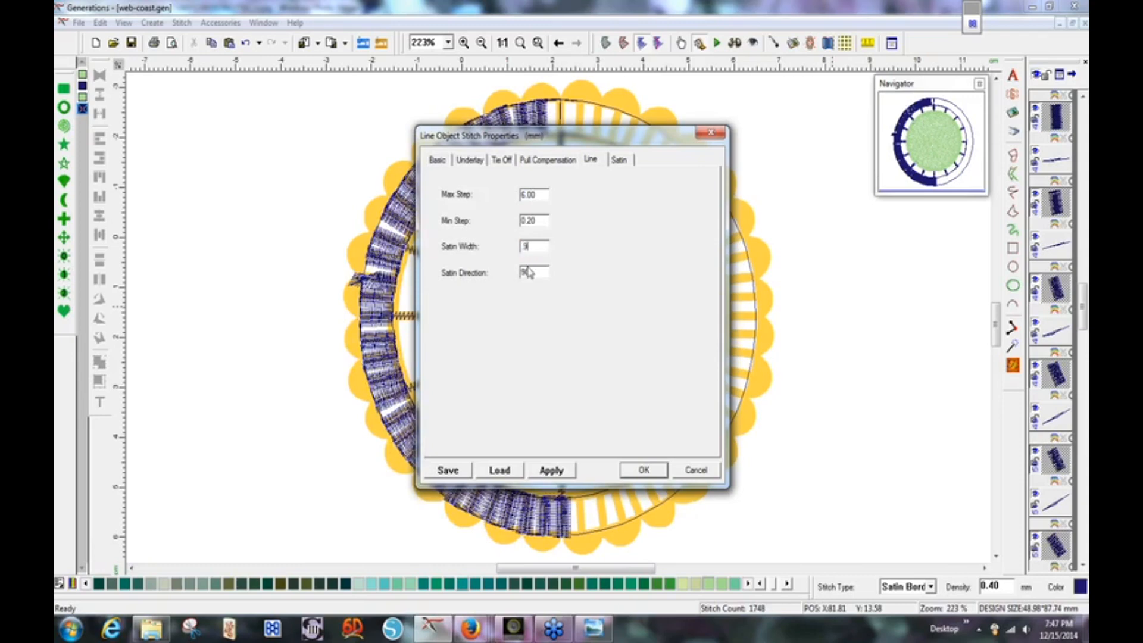
{"action": "left_click", "coordinate": [619, 161]}
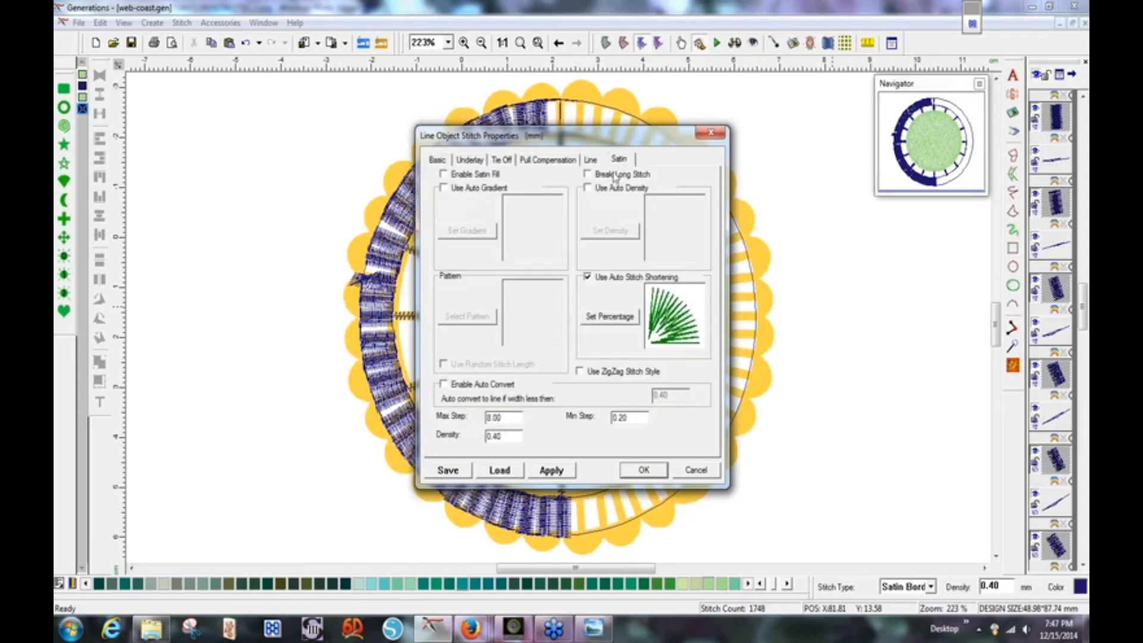
{"action": "left_click_drag", "start_coordinate": [502, 438], "coordinate": [495, 438]}
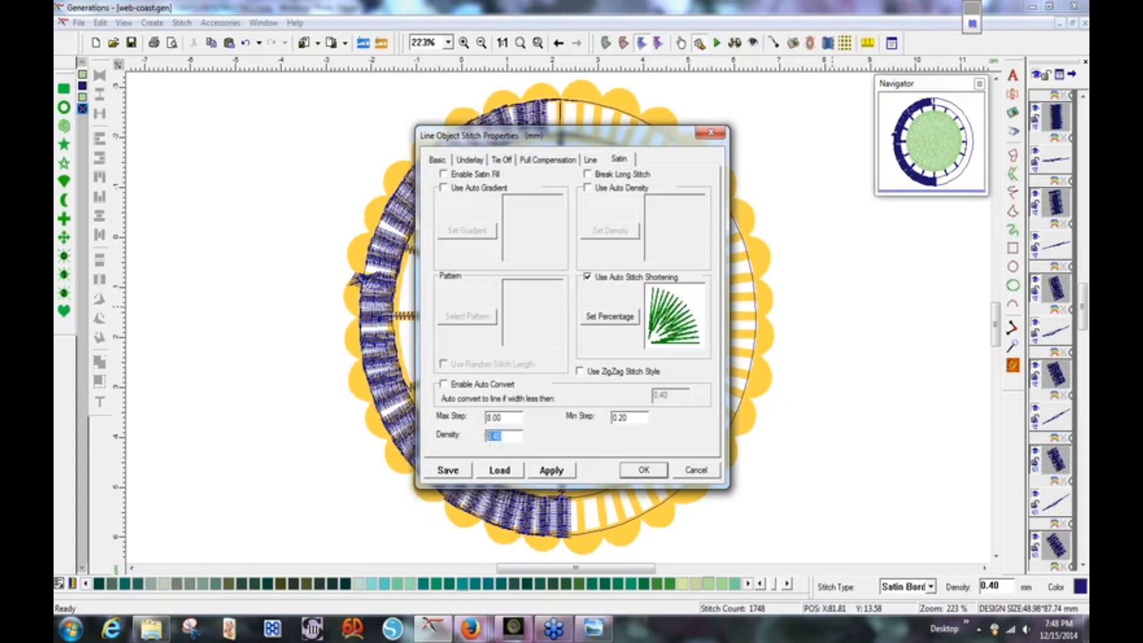
{"action": "type", "text": "9"}
{"action": "key", "text": "Return"}
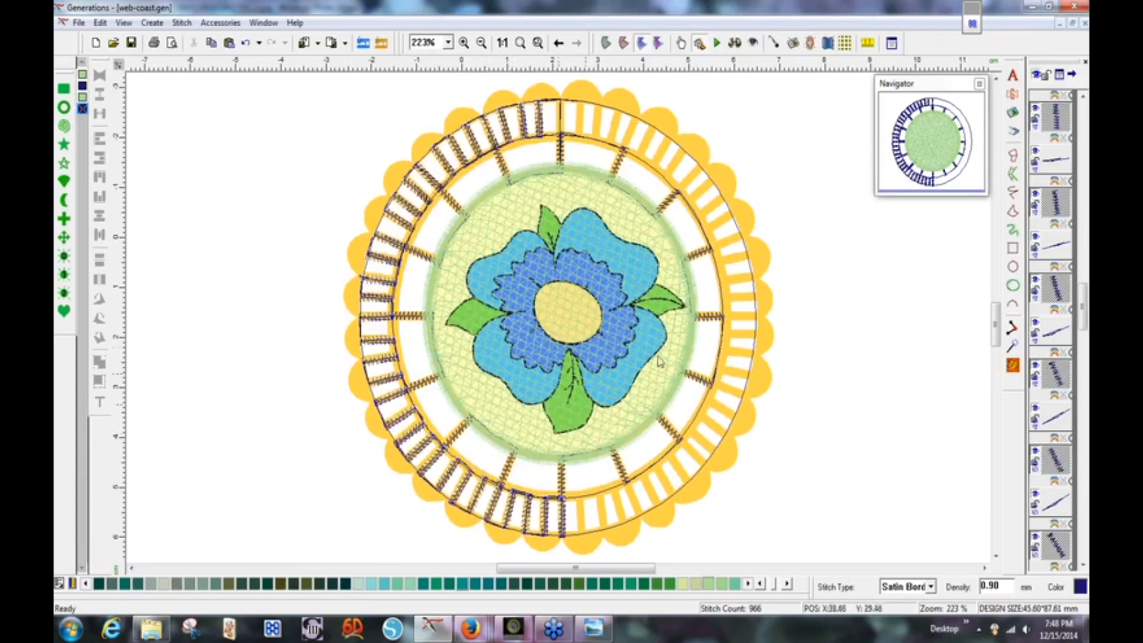
{"action": "left_click", "coordinate": [809, 276]}
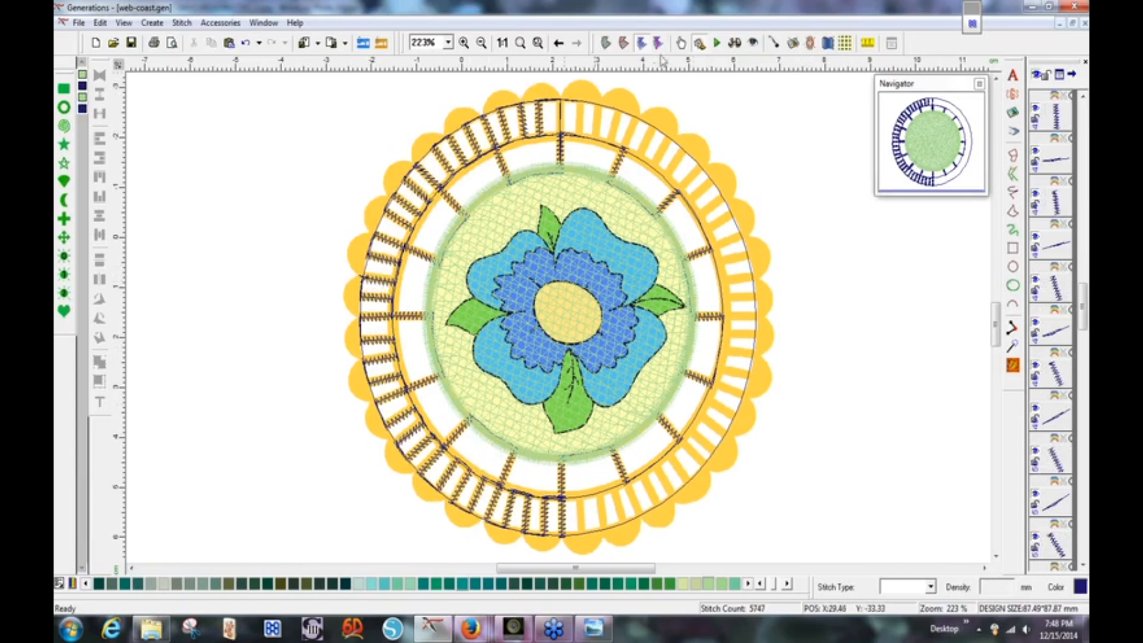
{"action": "left_click", "coordinate": [737, 47]}
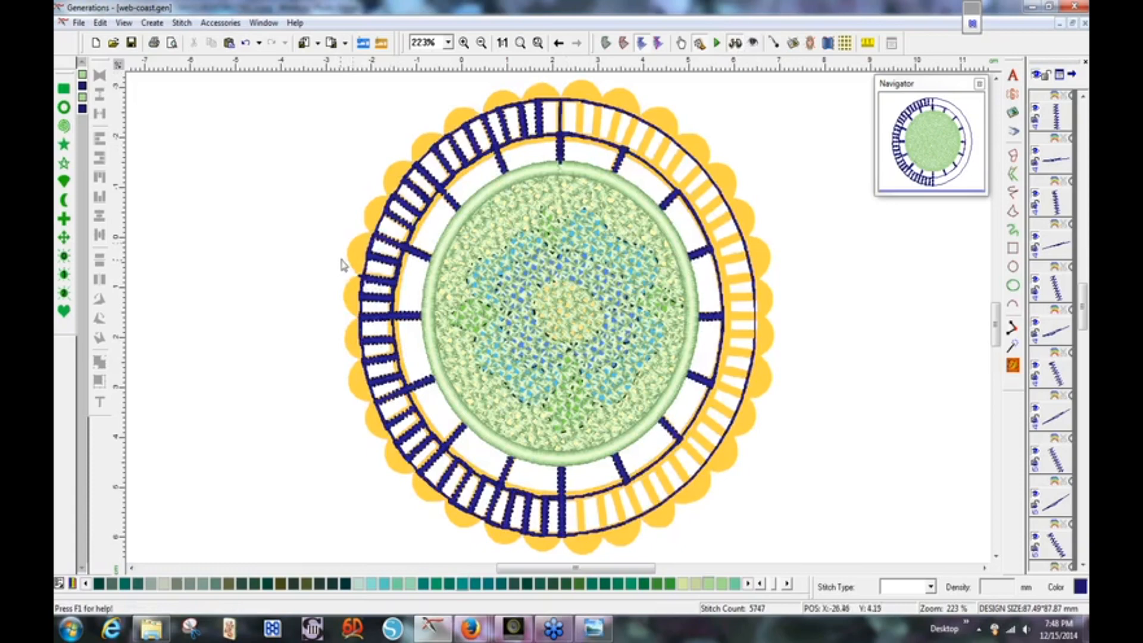
{"action": "left_click", "coordinate": [737, 47]}
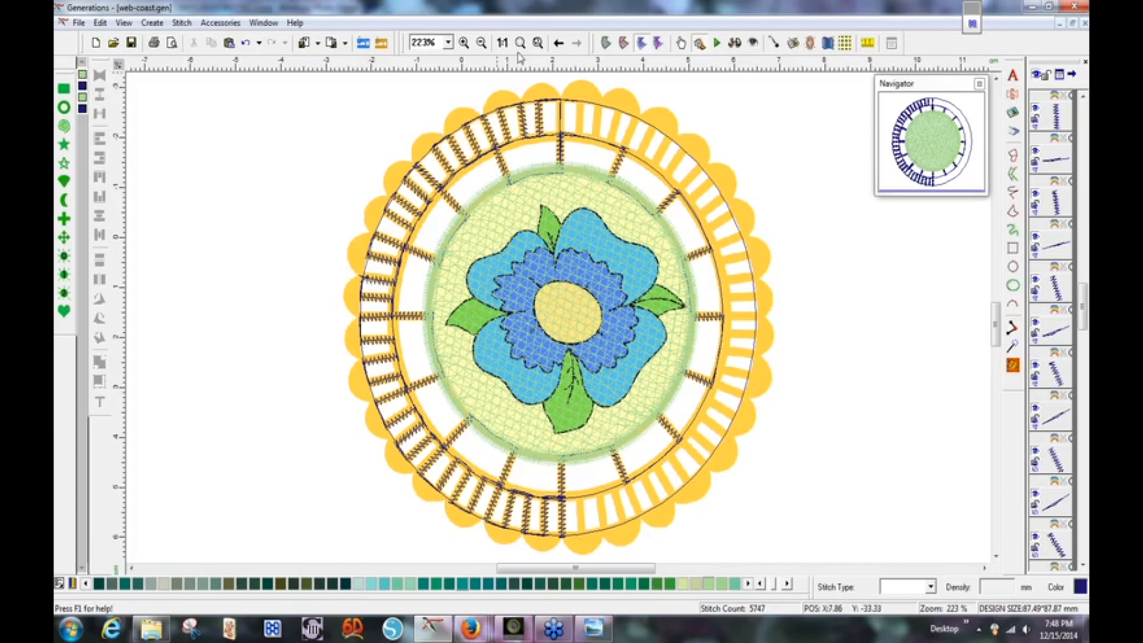
{"action": "left_click", "coordinate": [464, 43]}
{"action": "left_click_drag", "start_coordinate": [323, 249], "coordinate": [407, 320]}
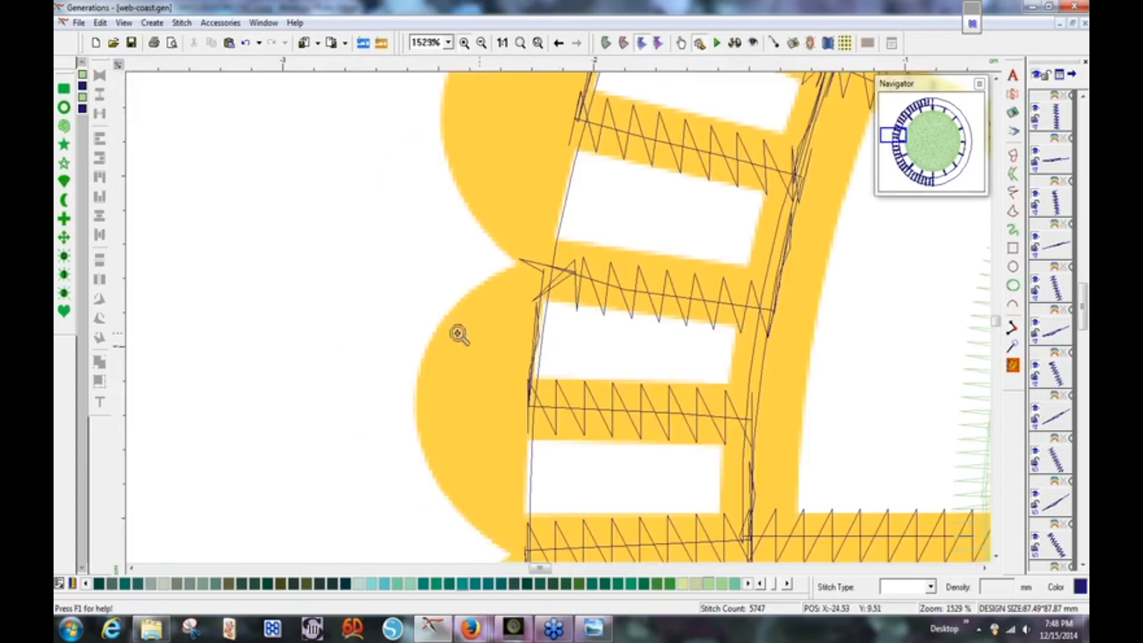
Select one satin bar on the coaster's left rim and switch to Outline view.
{"action": "left_click", "coordinate": [608, 291]}
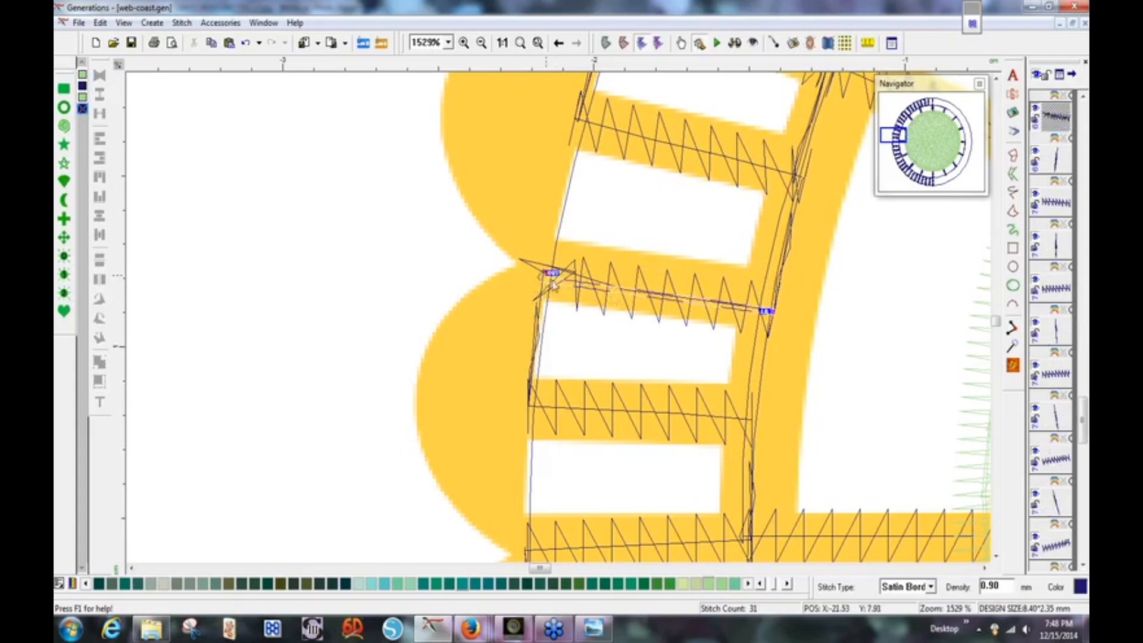
{"action": "left_click", "coordinate": [607, 44]}
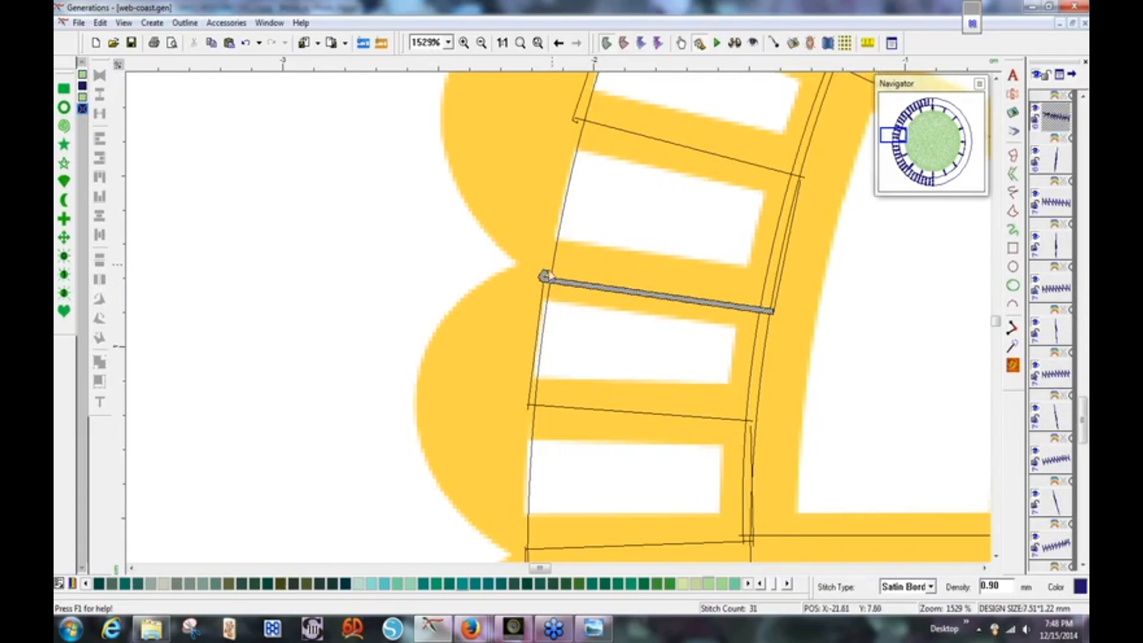
Put the bar into outline editing, smooth its end node and pull tangents to curve the edge.
{"action": "right_click", "coordinate": [558, 287]}
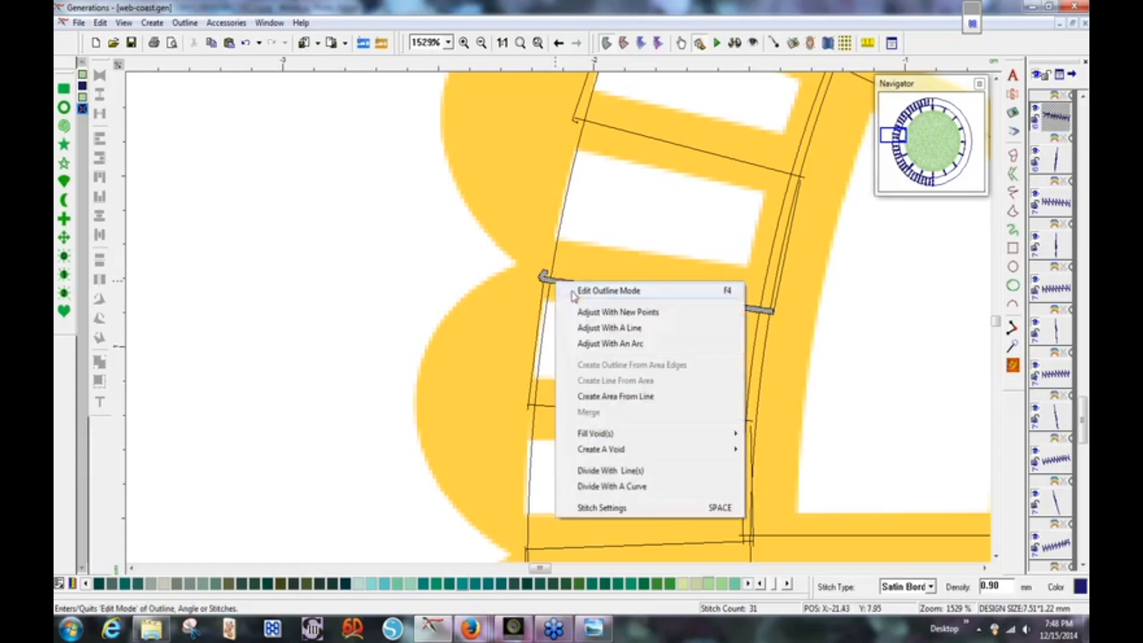
{"action": "left_click", "coordinate": [575, 293]}
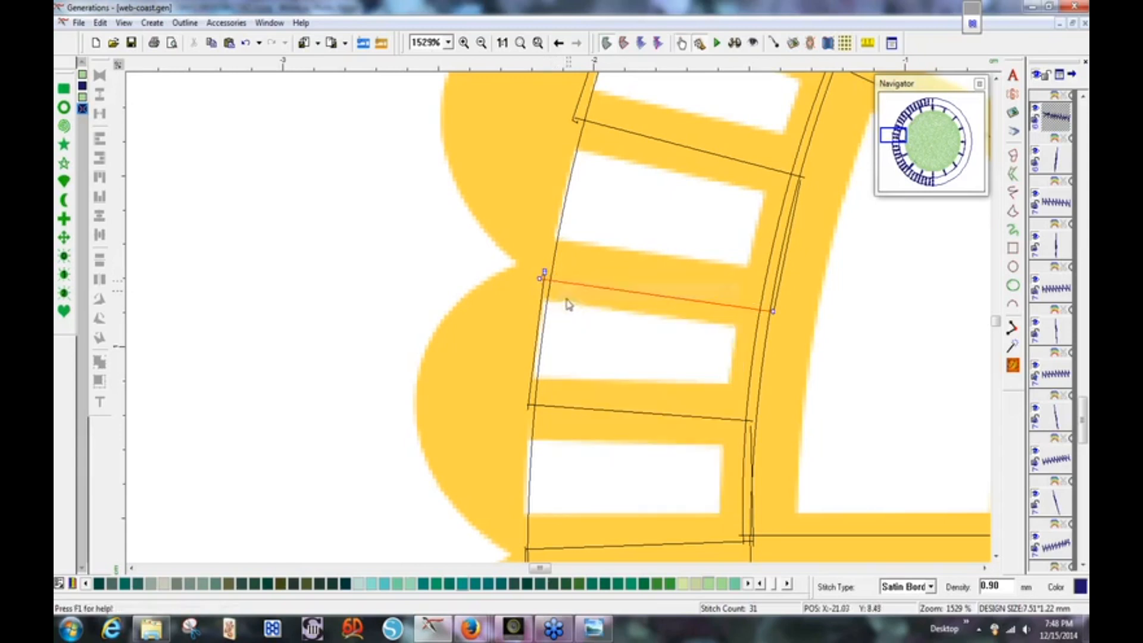
{"action": "right_click", "coordinate": [540, 279]}
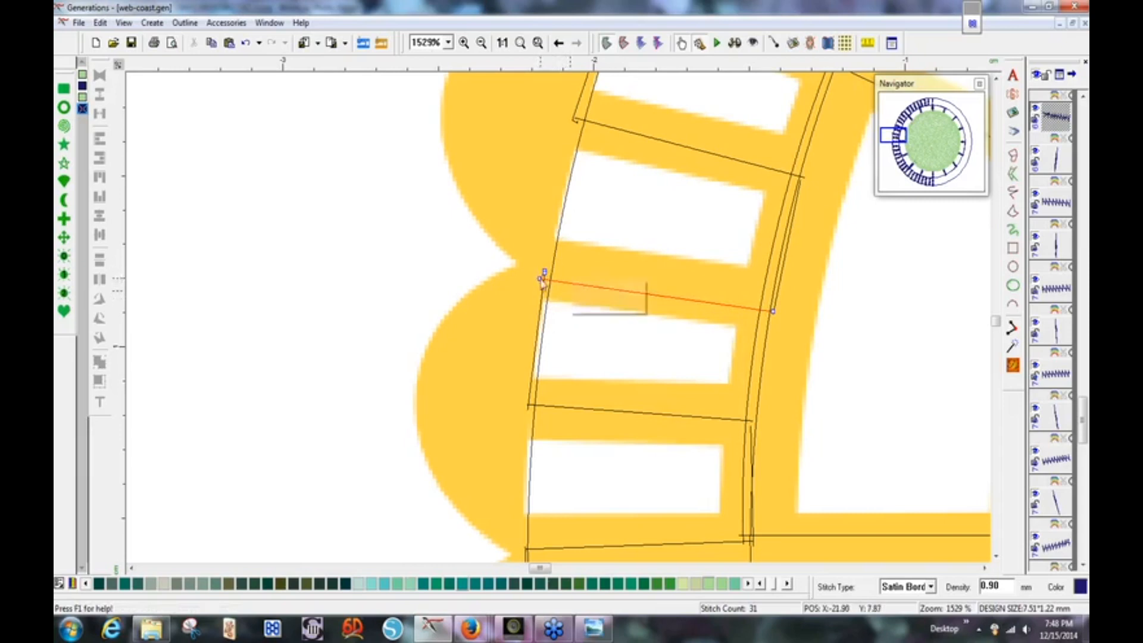
{"action": "left_click", "coordinate": [581, 303]}
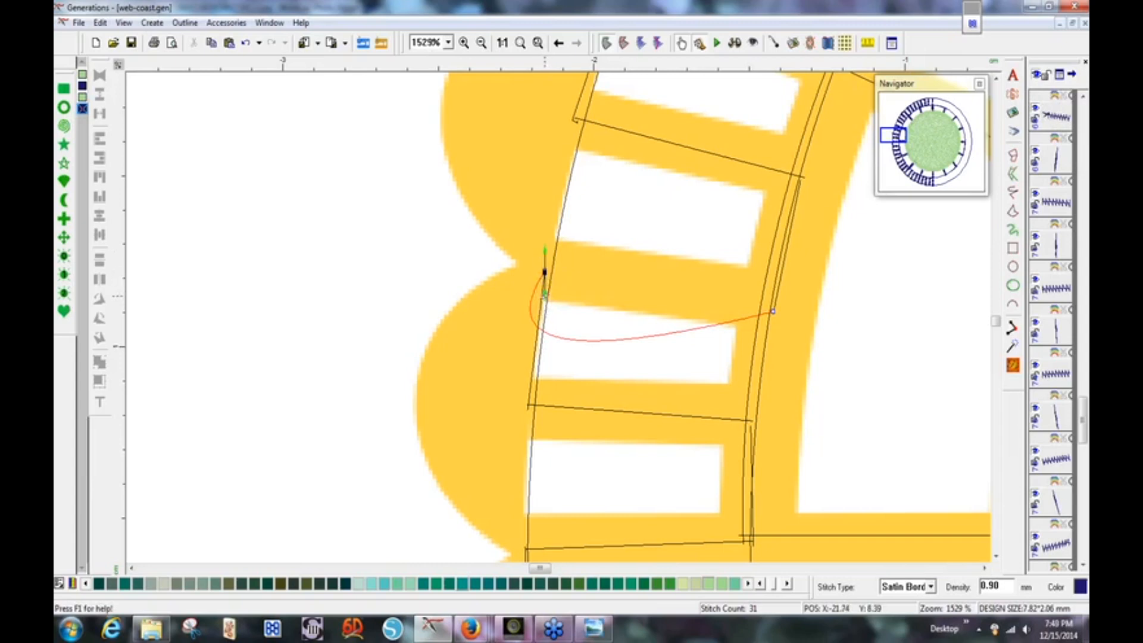
{"action": "mouse_move", "coordinate": [544, 292]}
{"action": "left_mouse_down"}
{"action": "mouse_move", "coordinate": [548, 302]}
{"action": "mouse_move", "coordinate": [563, 285]}
{"action": "left_mouse_up"}
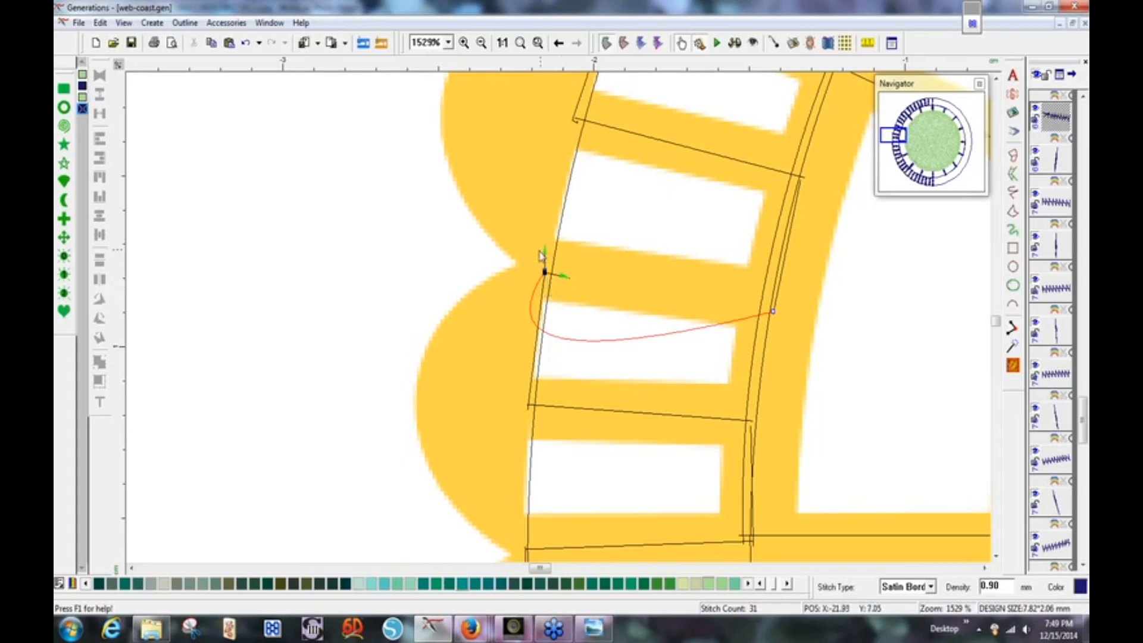
{"action": "mouse_move", "coordinate": [543, 252]}
{"action": "left_mouse_down"}
{"action": "mouse_move", "coordinate": [522, 276]}
{"action": "mouse_move", "coordinate": [550, 274]}
{"action": "left_mouse_up"}
Delete the extra node, merge the doubled nodes, then re-smooth the edge node and flatten its curve.
{"action": "left_click", "coordinate": [550, 275]}
{"action": "left_click_drag", "start_coordinate": [551, 281], "coordinate": [551, 283]}
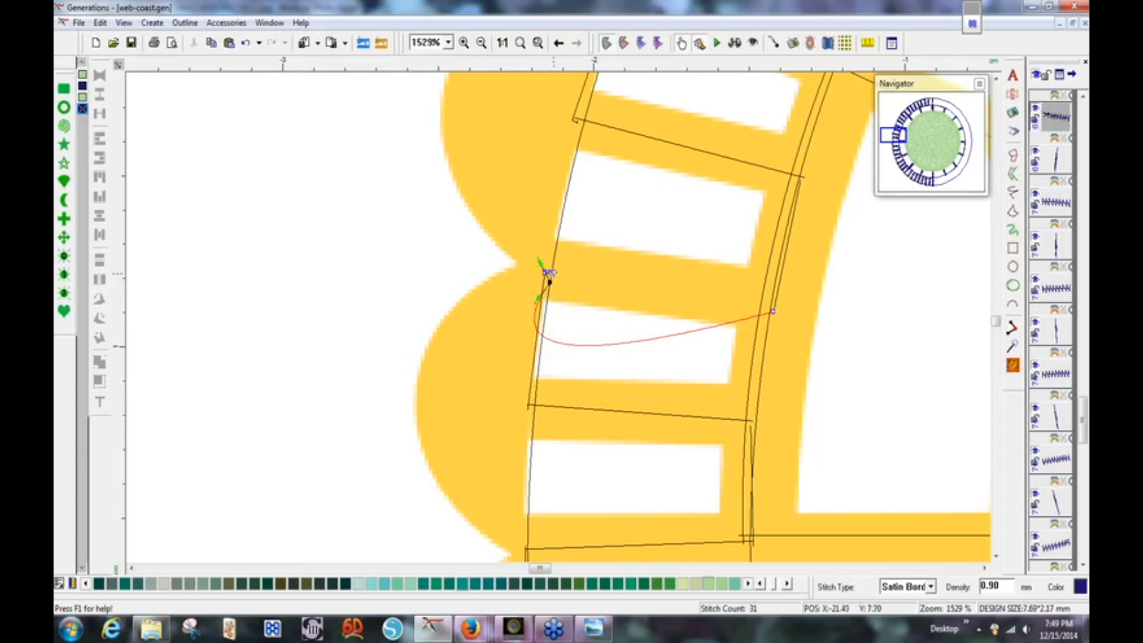
{"action": "right_click", "coordinate": [551, 283]}
{"action": "left_click", "coordinate": [575, 293]}
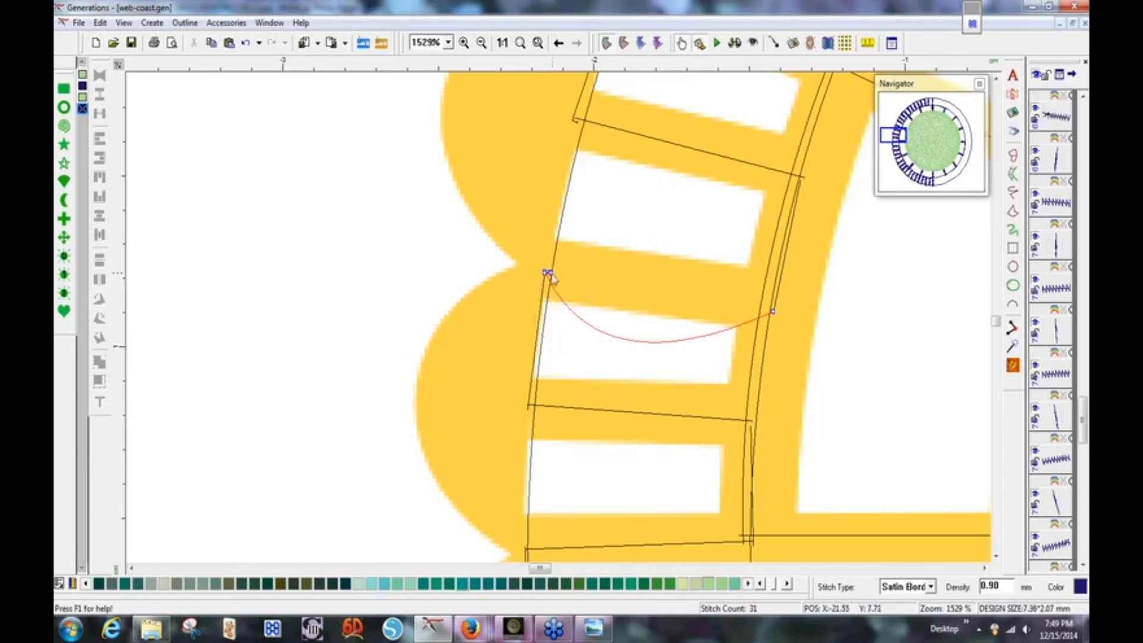
{"action": "right_click", "coordinate": [548, 277]}
{"action": "left_click", "coordinate": [575, 280]}
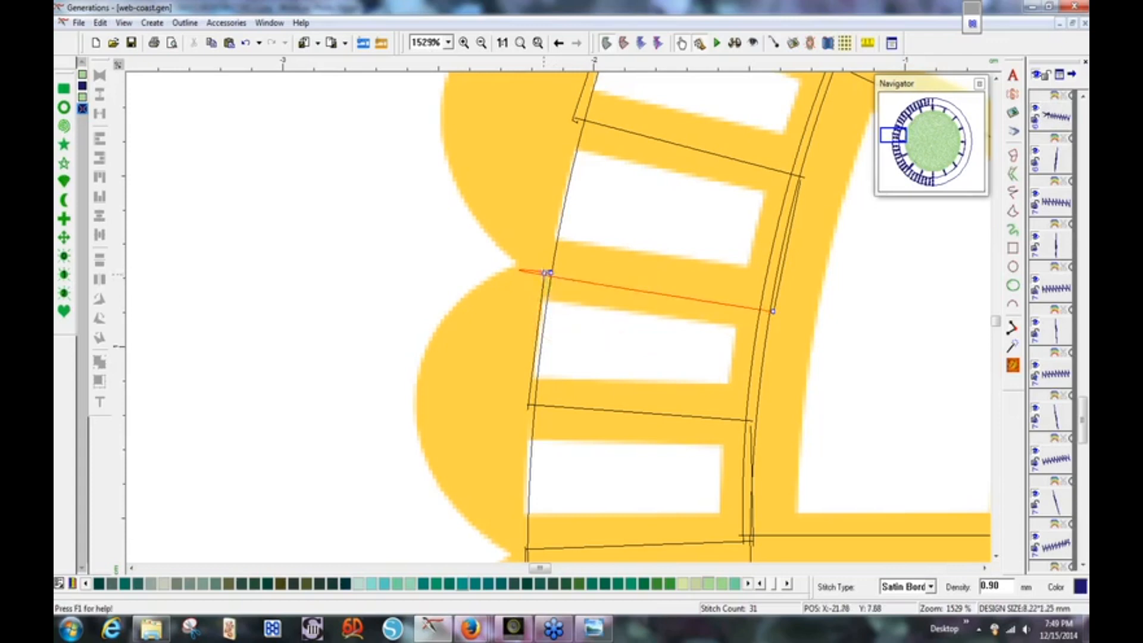
{"action": "right_click", "coordinate": [547, 274]}
{"action": "left_click", "coordinate": [559, 296]}
{"action": "right_click", "coordinate": [549, 274]}
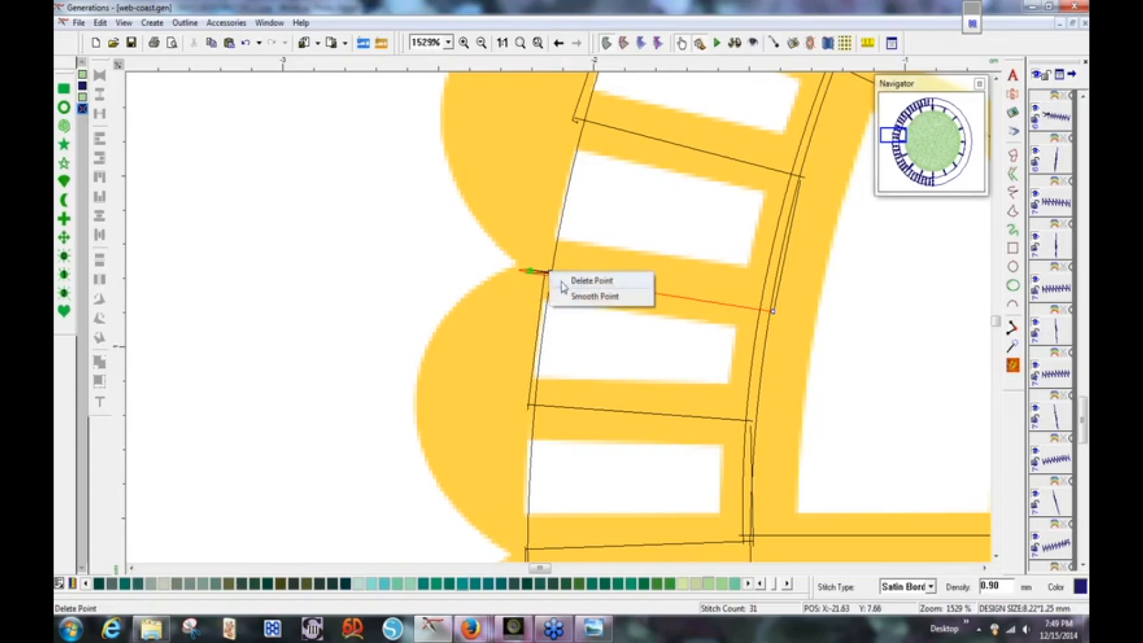
{"action": "left_click", "coordinate": [562, 296]}
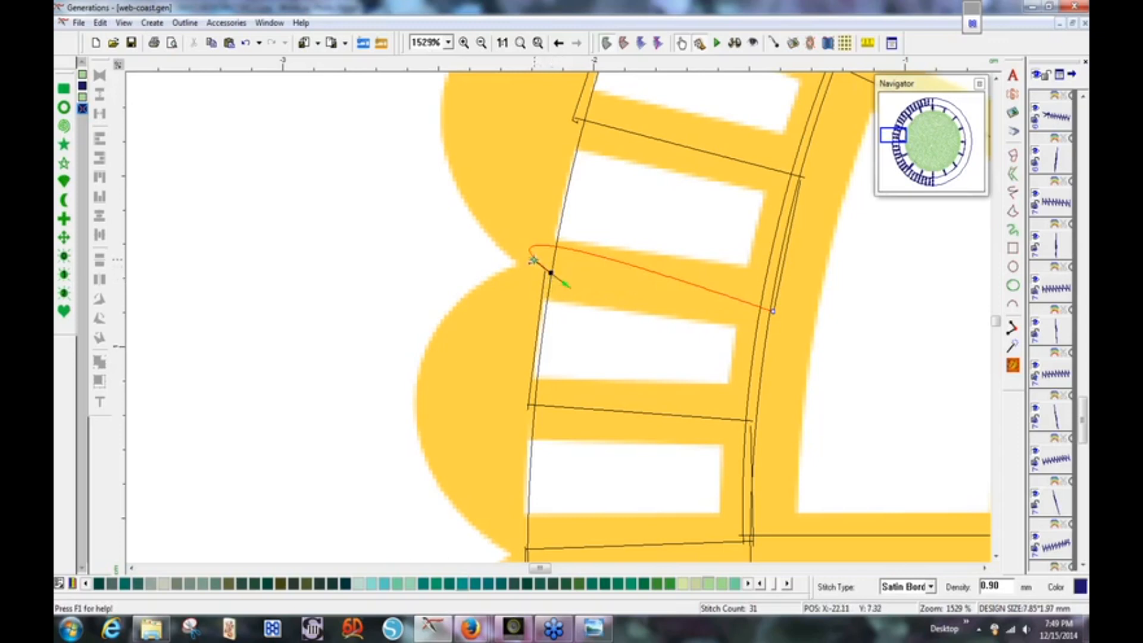
{"action": "left_click_drag", "start_coordinate": [534, 260], "coordinate": [556, 274]}
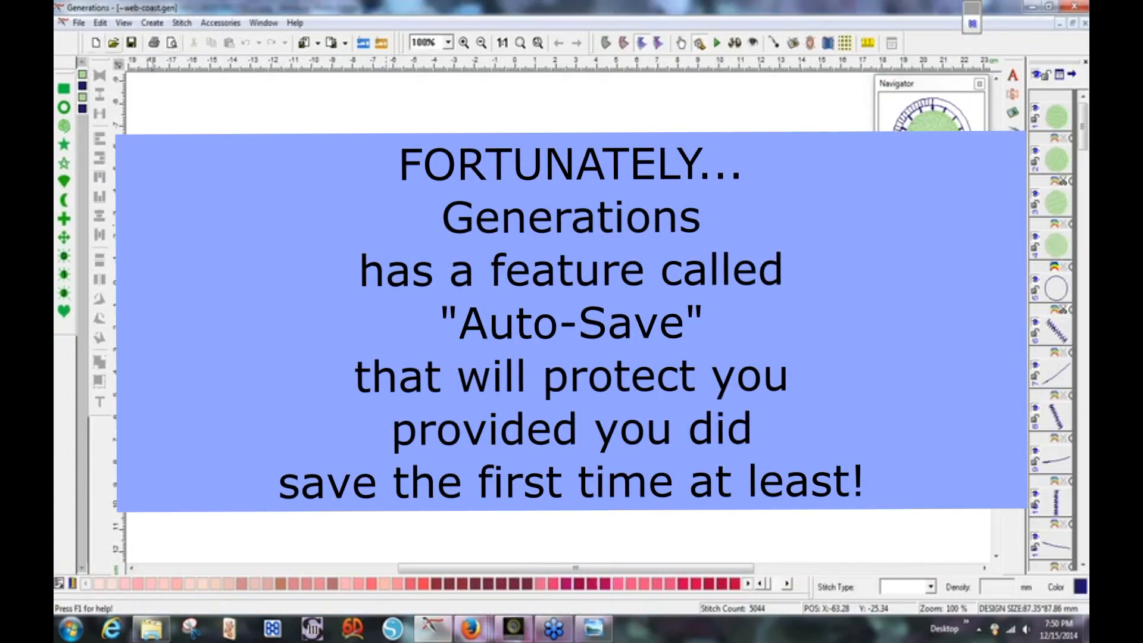
Overwrite web-coast.gen with the current design and zoom to fit the whole coaster.
{"action": "left_click", "coordinate": [132, 43]}
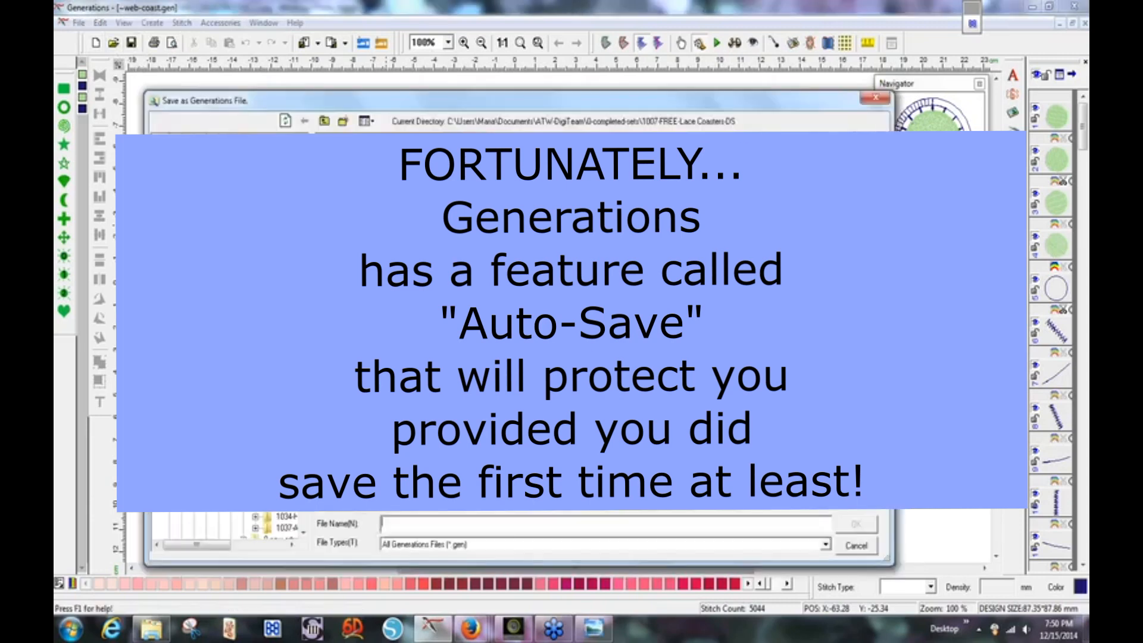
{"action": "double_click", "coordinate": [370, 178]}
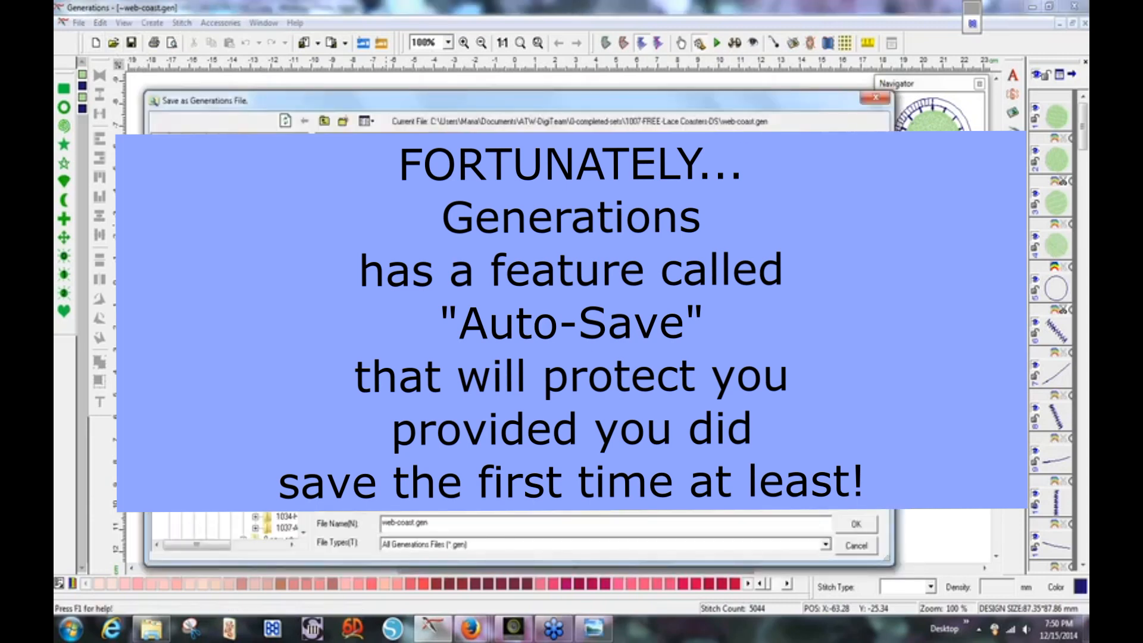
{"action": "left_click", "coordinate": [557, 352]}
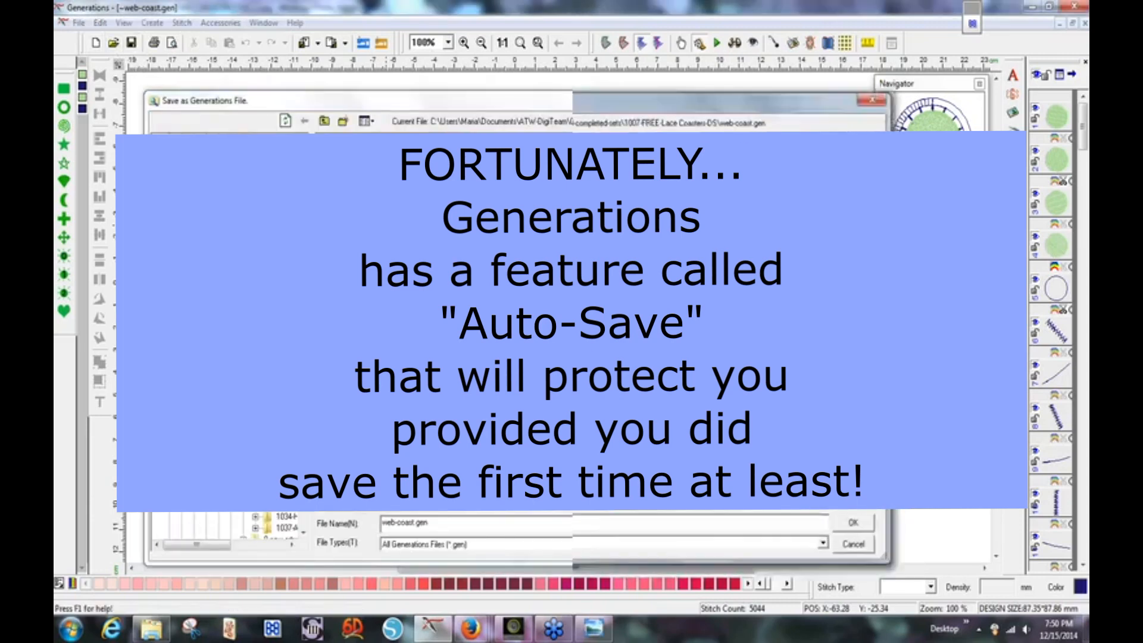
{"action": "left_click", "coordinate": [520, 46]}
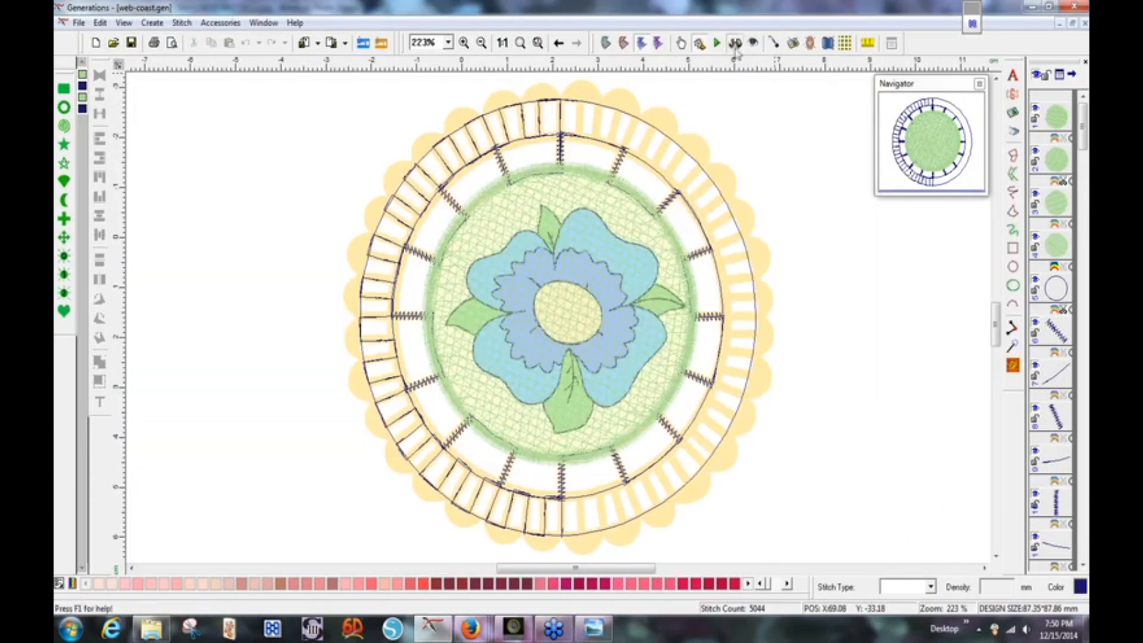
Switch the coaster to the realistic stitch preview.
{"action": "left_click", "coordinate": [736, 47]}
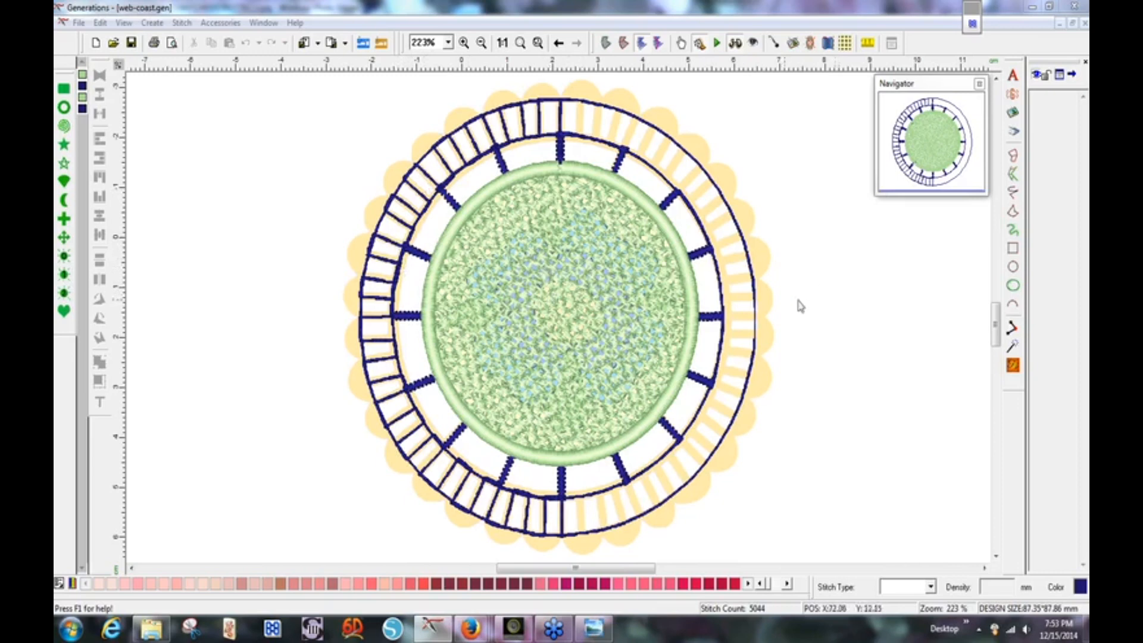
Select the ring's run objects from the stitch-order object list.
{"action": "left_click", "coordinate": [875, 281]}
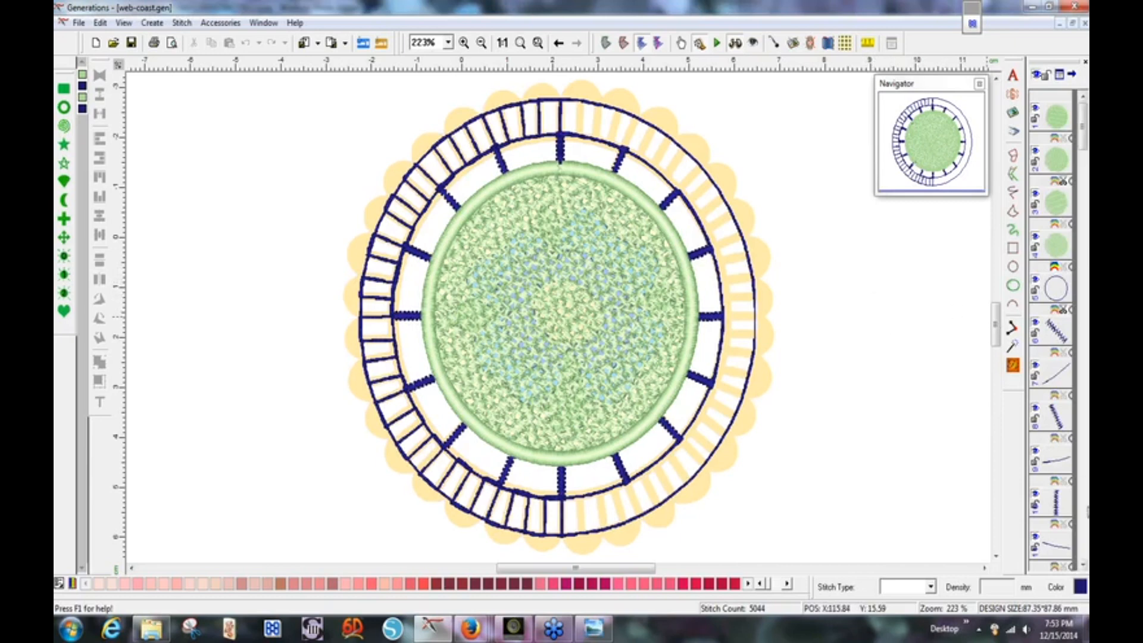
{"action": "scroll", "coordinate": [1062, 407], "scroll_direction": "down", "scroll_amount": 5}
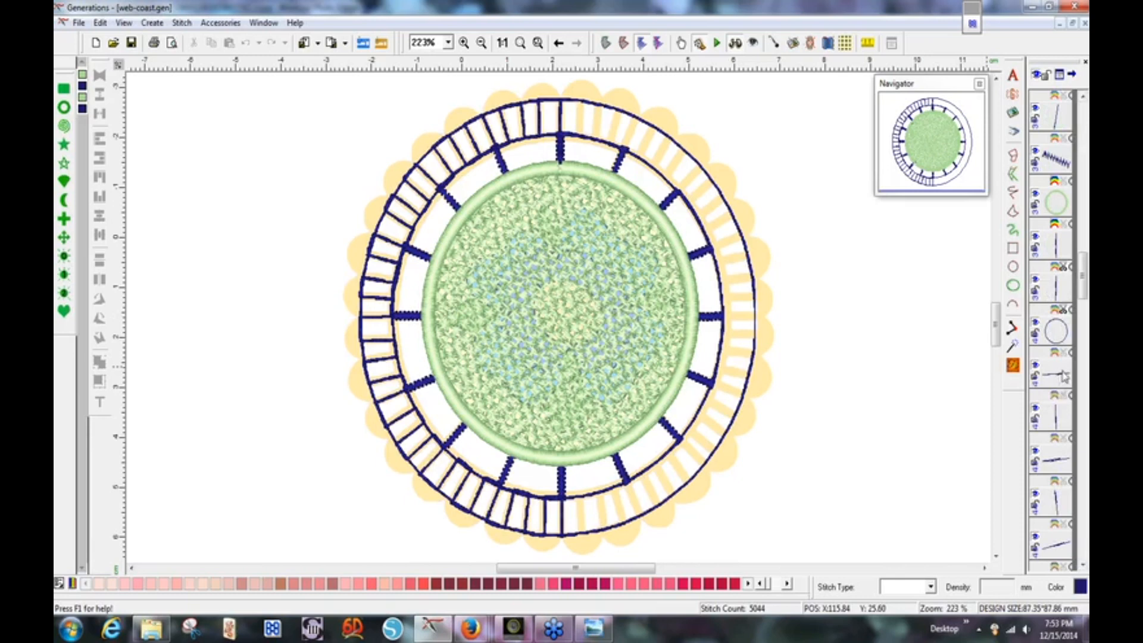
{"action": "left_click", "coordinate": [1060, 420]}
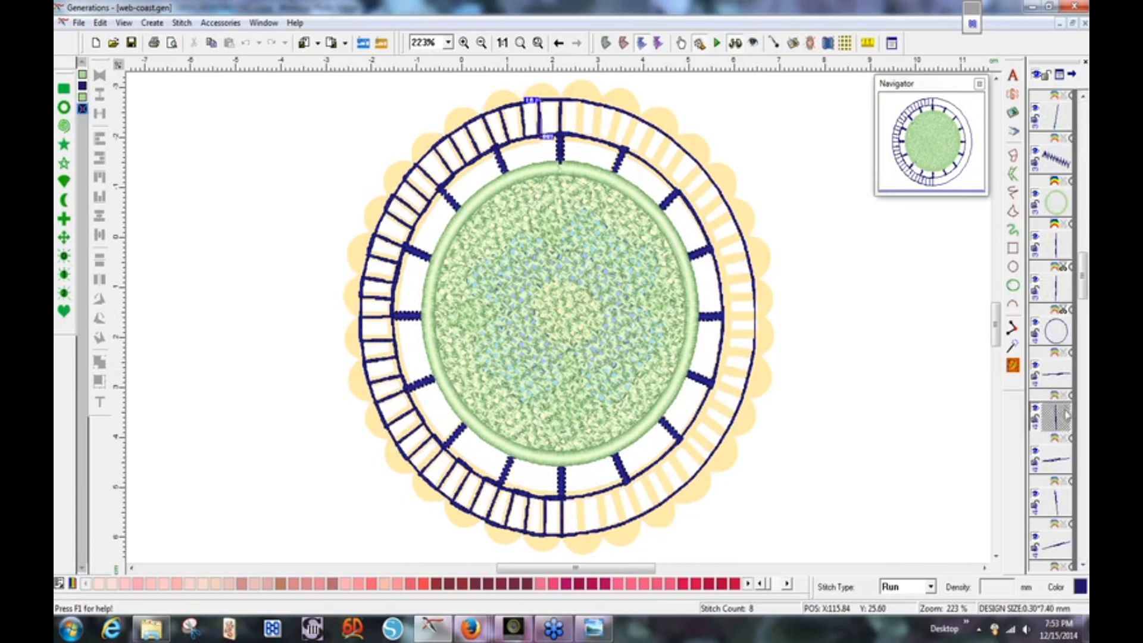
{"action": "left_click", "coordinate": [1057, 378]}
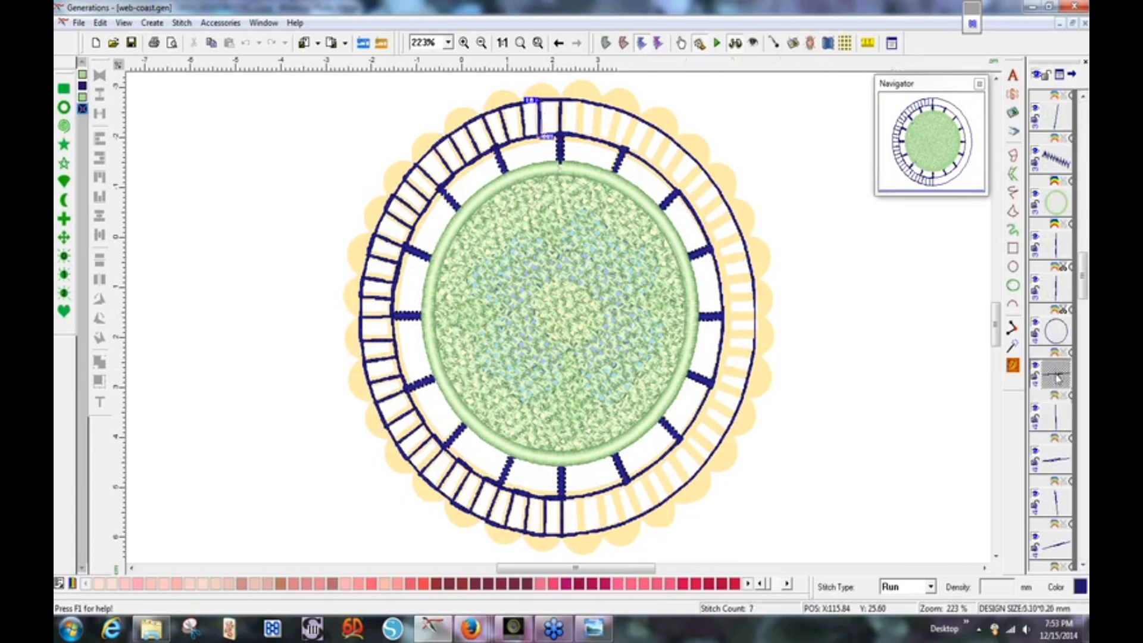
{"action": "left_click", "coordinate": [1057, 415]}
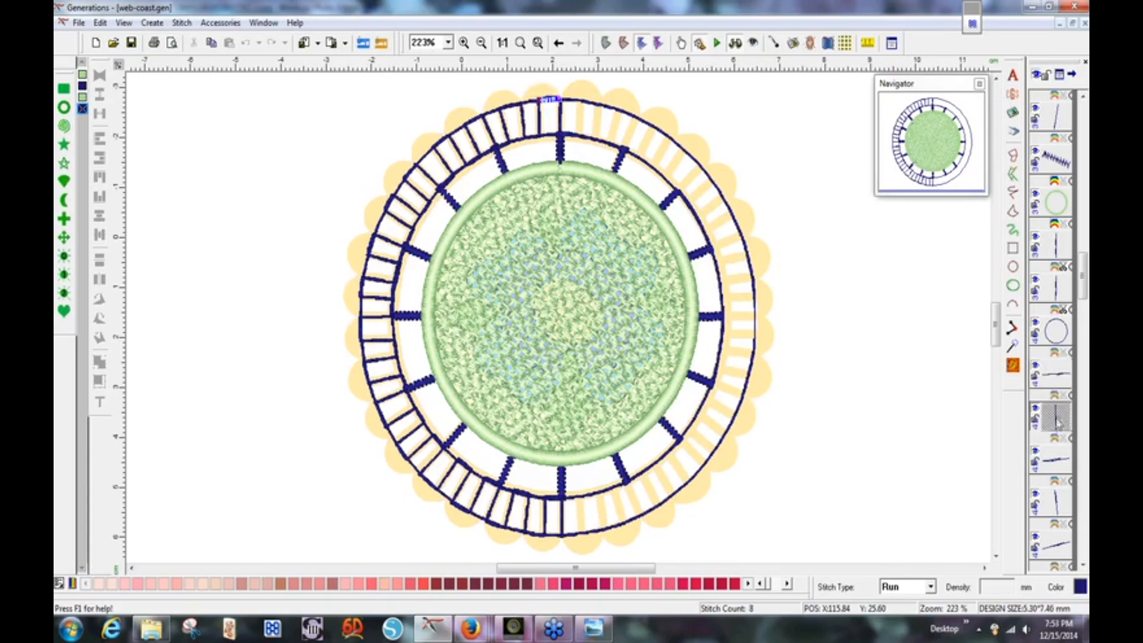
{"action": "left_click", "coordinate": [1057, 503], "text": "ctrl"}
{"action": "left_click_drag", "start_coordinate": [1084, 292], "coordinate": [1084, 330]}
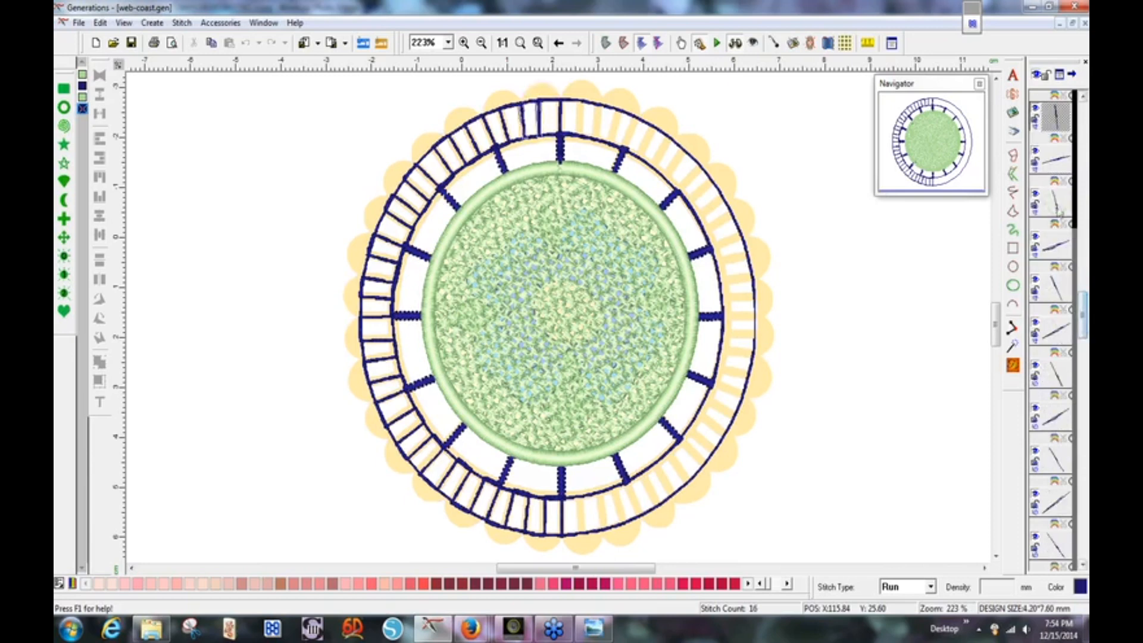
{"action": "left_click", "coordinate": [1059, 210], "text": "ctrl"}
{"action": "left_click", "coordinate": [1056, 291], "text": "ctrl"}
{"action": "left_click", "coordinate": [1055, 373], "text": "ctrl"}
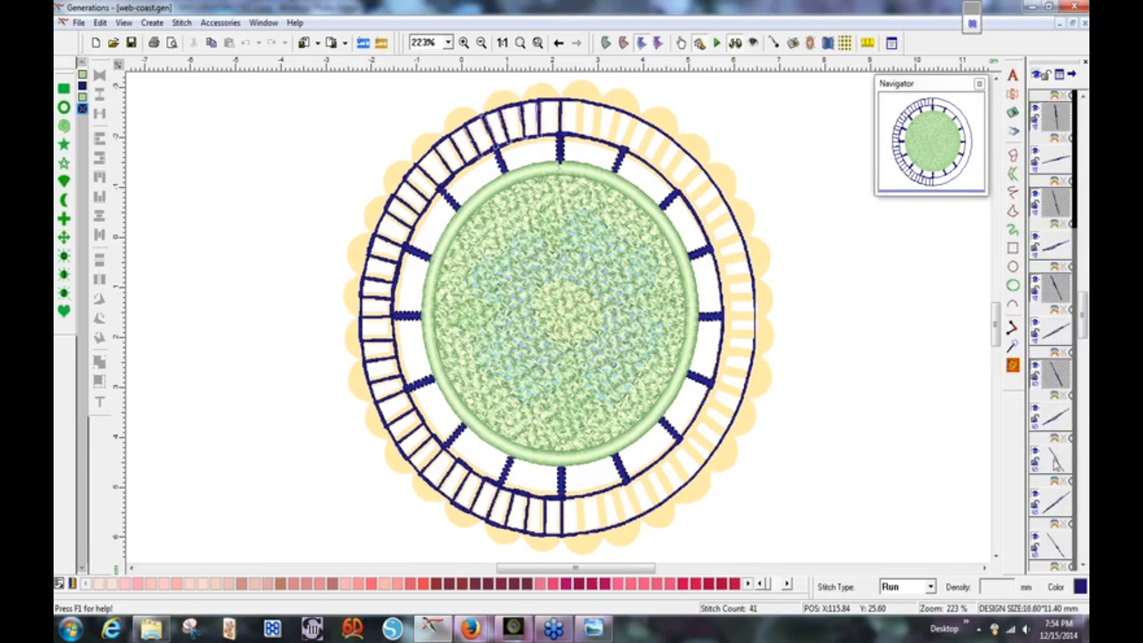
{"action": "left_click", "coordinate": [1055, 460], "text": "ctrl"}
{"action": "left_click", "coordinate": [1056, 546], "text": "ctrl"}
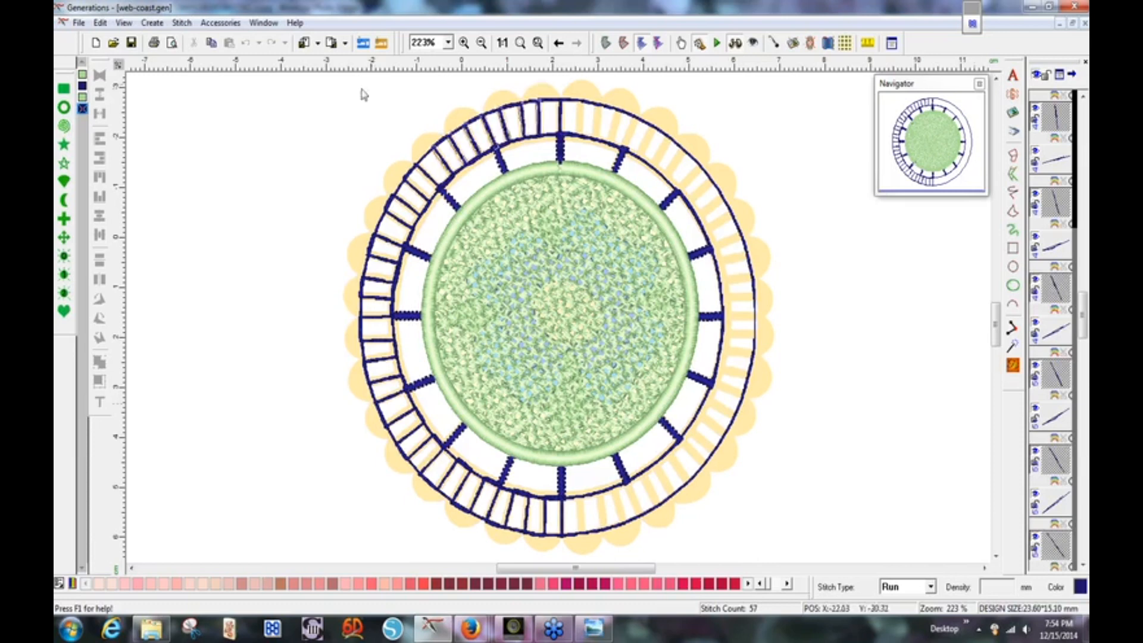
Add the ladder rungs down the ring's left side to the selection.
{"action": "left_click", "coordinate": [426, 178], "text": "ctrl"}
{"action": "left_click", "coordinate": [414, 206], "text": "ctrl"}
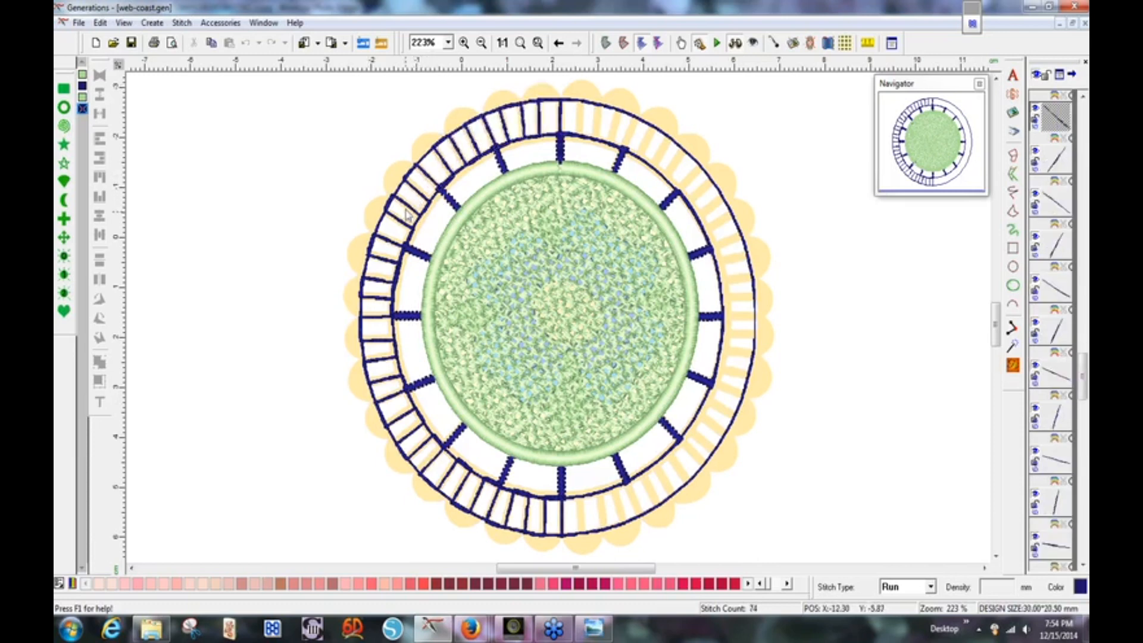
{"action": "left_click", "coordinate": [403, 204], "text": "ctrl"}
{"action": "left_click", "coordinate": [399, 218], "text": "ctrl"}
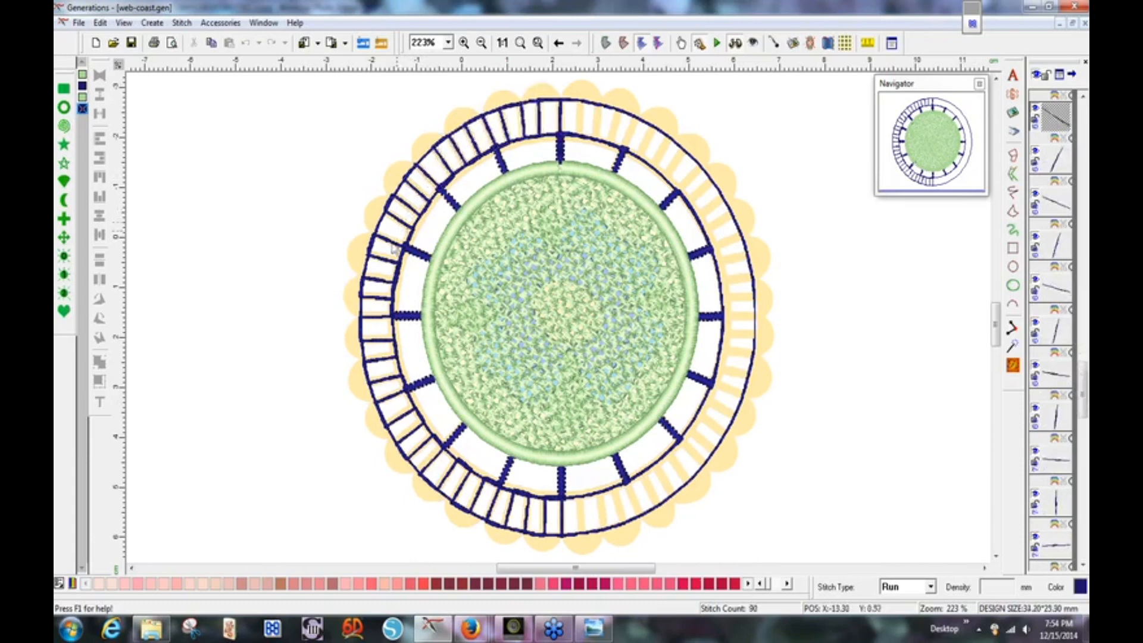
{"action": "left_click", "coordinate": [391, 244], "text": "ctrl"}
{"action": "left_click", "coordinate": [381, 281], "text": "ctrl"}
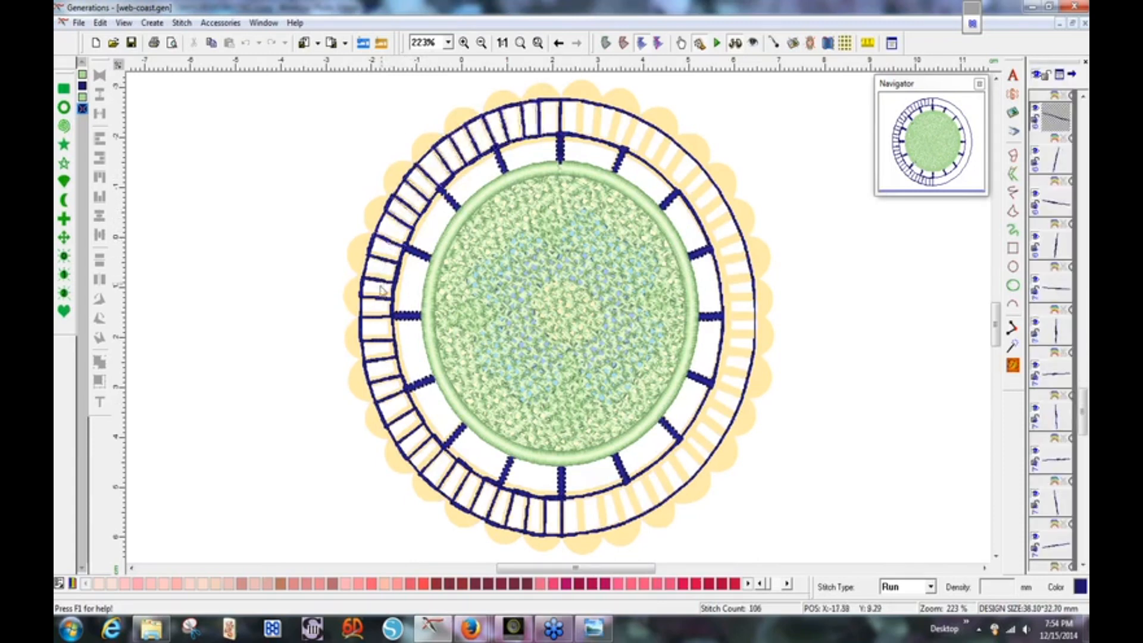
{"action": "left_click", "coordinate": [377, 300], "text": "ctrl"}
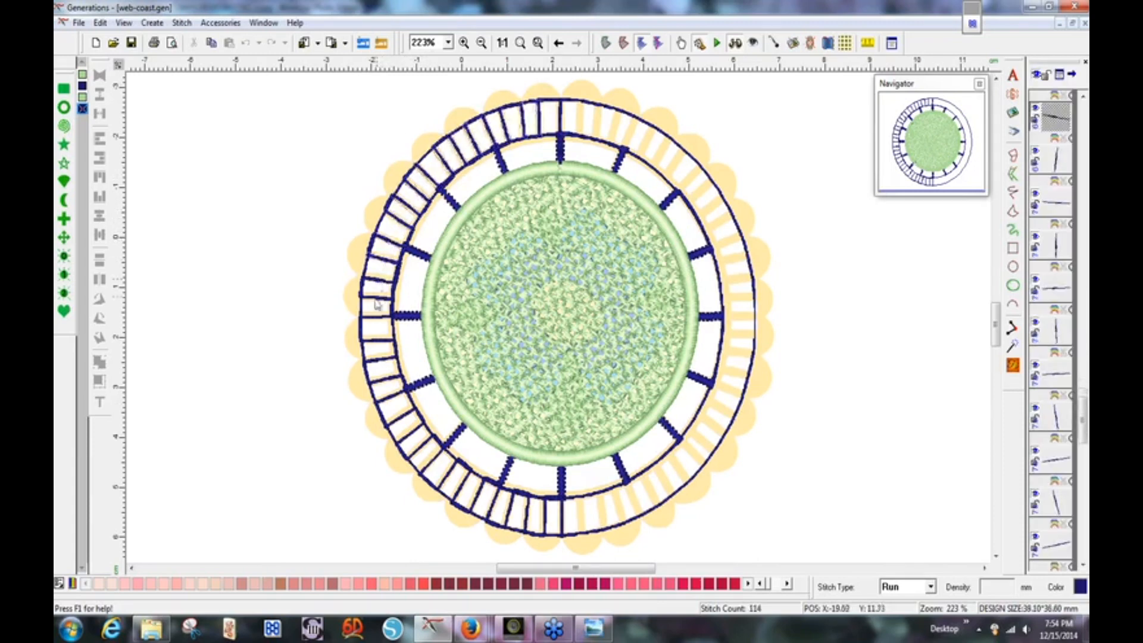
{"action": "left_click", "coordinate": [378, 321], "text": "ctrl"}
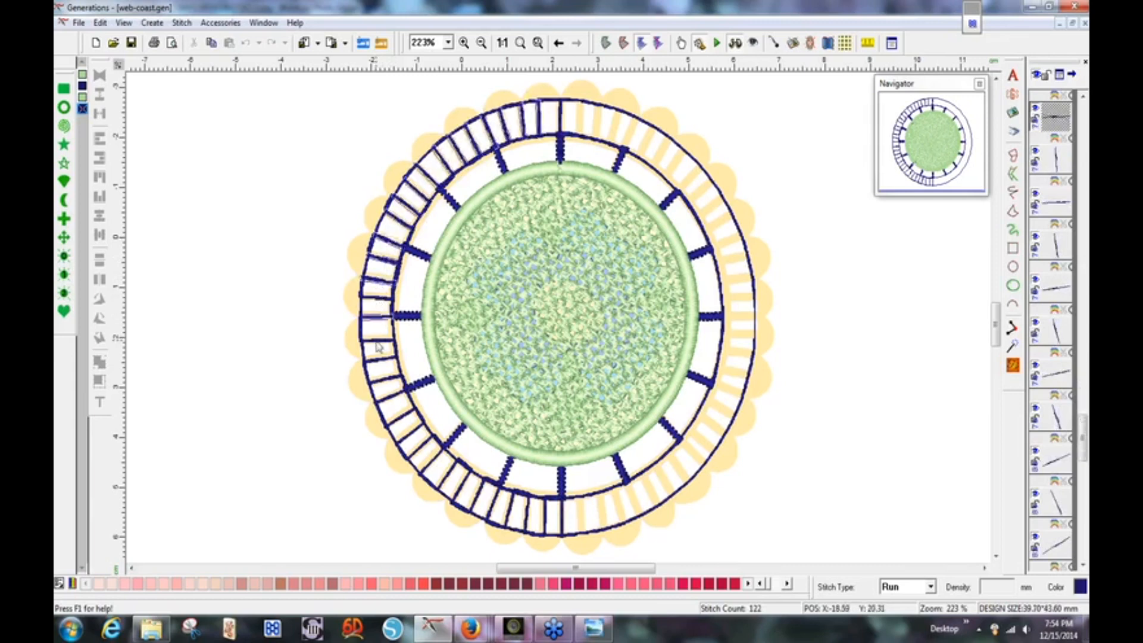
{"action": "left_click", "coordinate": [381, 345], "text": "ctrl"}
{"action": "left_click", "coordinate": [386, 369], "text": "ctrl"}
{"action": "left_click", "coordinate": [392, 398], "text": "ctrl"}
{"action": "left_click", "coordinate": [402, 424], "text": "ctrl"}
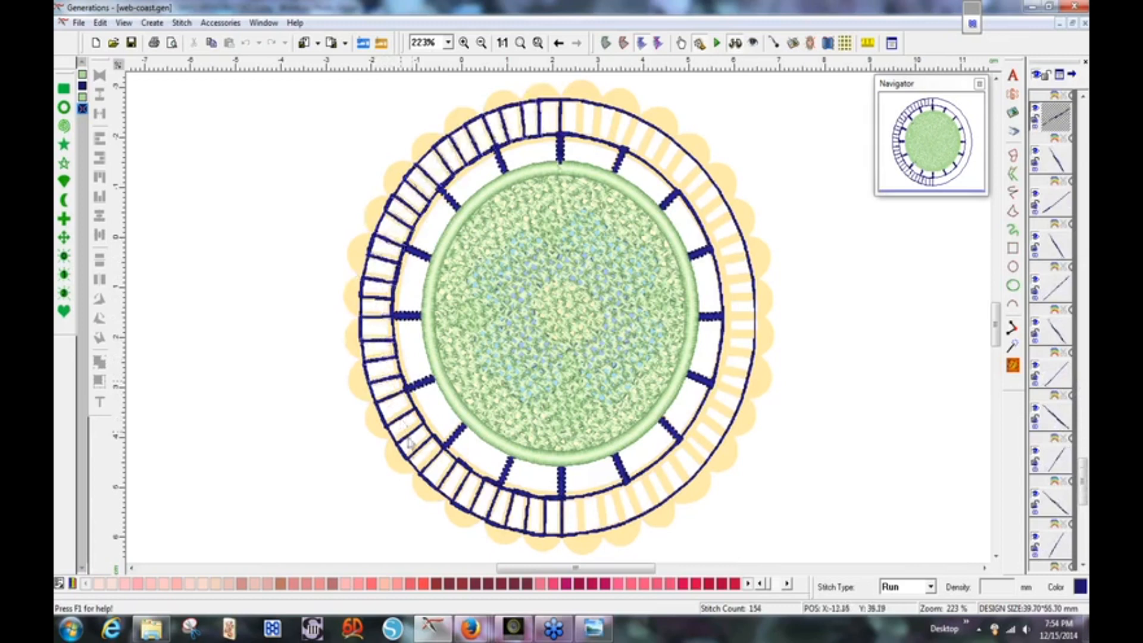
{"action": "left_click", "coordinate": [422, 459], "text": "ctrl"}
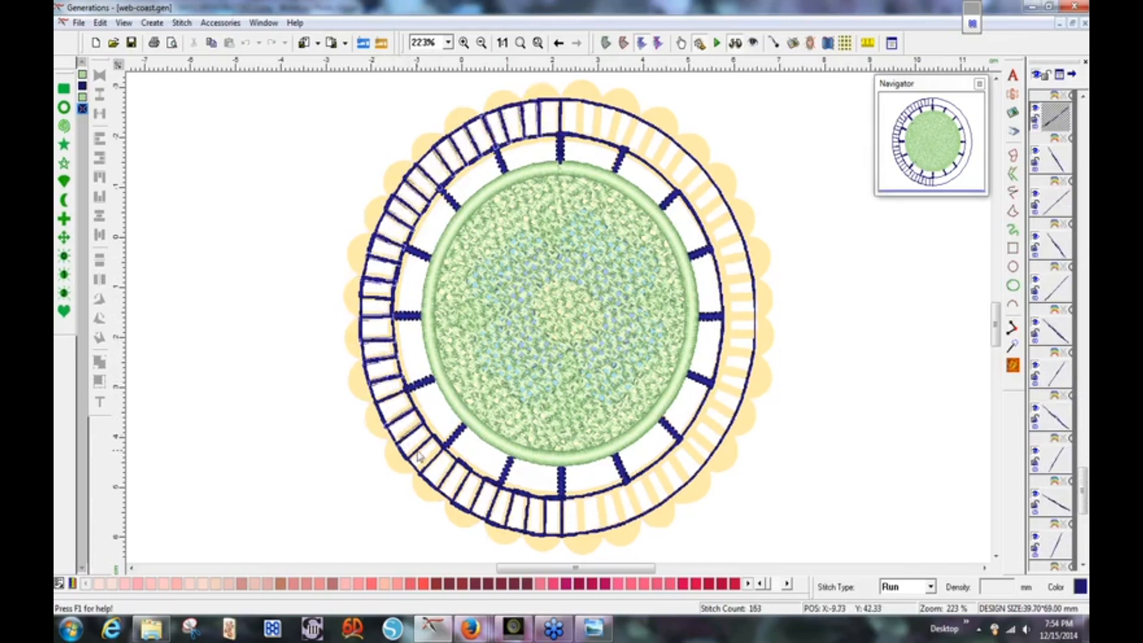
{"action": "left_click", "coordinate": [433, 470], "text": "ctrl"}
Add the bottom outer-ring rungs to the selection, through the last bottom rung.
{"action": "left_click", "coordinate": [433, 466], "text": "ctrl"}
{"action": "left_click", "coordinate": [448, 480], "text": "ctrl"}
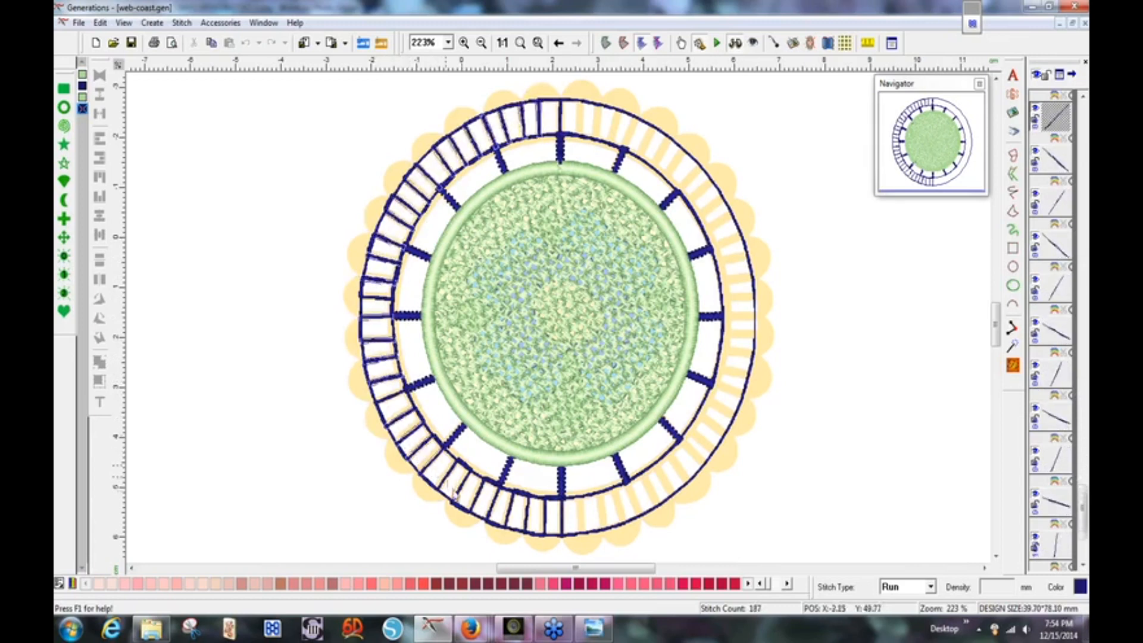
{"action": "left_click", "coordinate": [481, 505], "text": "ctrl"}
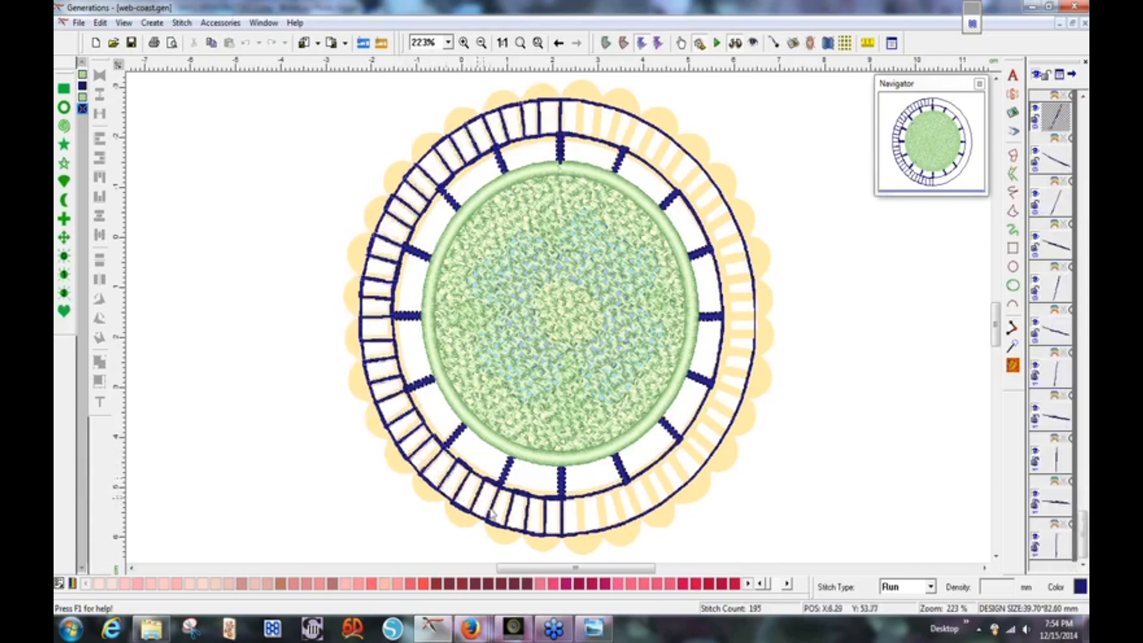
{"action": "left_click", "coordinate": [499, 508], "text": "ctrl"}
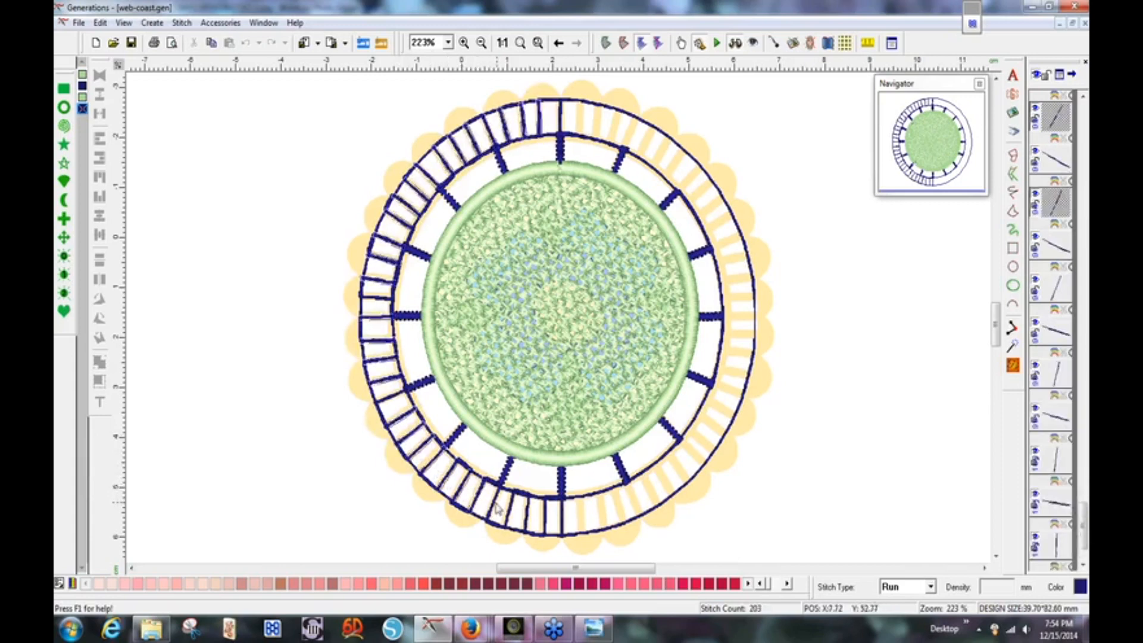
{"action": "left_click", "coordinate": [516, 514], "text": "ctrl"}
{"action": "left_click", "coordinate": [532, 520], "text": "ctrl"}
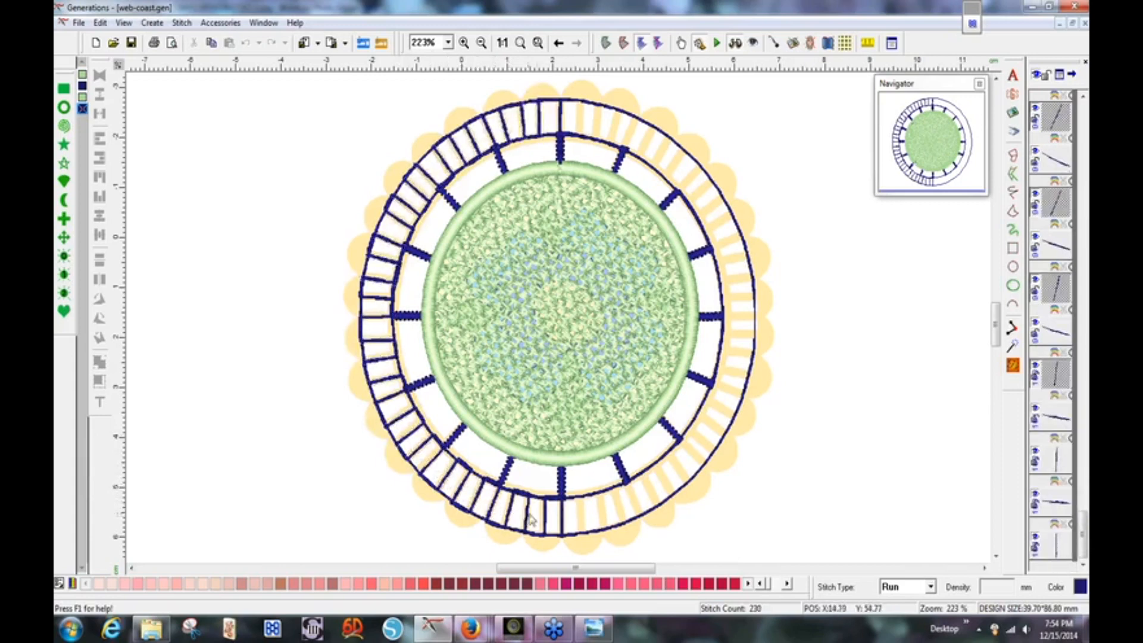
{"action": "left_click", "coordinate": [549, 521], "text": "ctrl"}
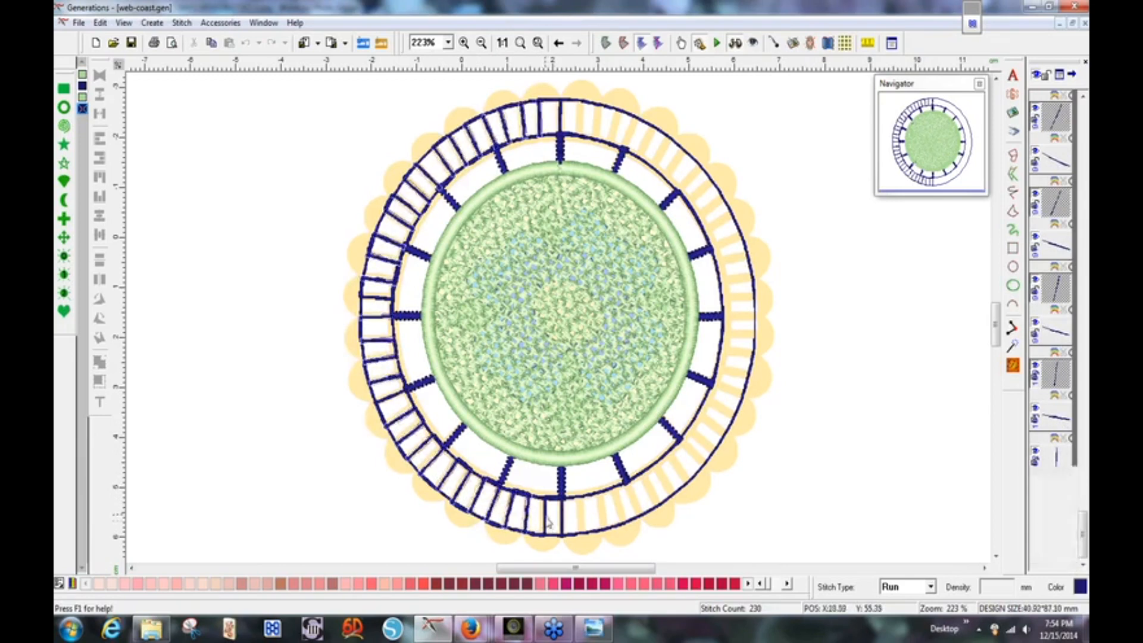
{"action": "left_click", "coordinate": [564, 522], "text": "ctrl"}
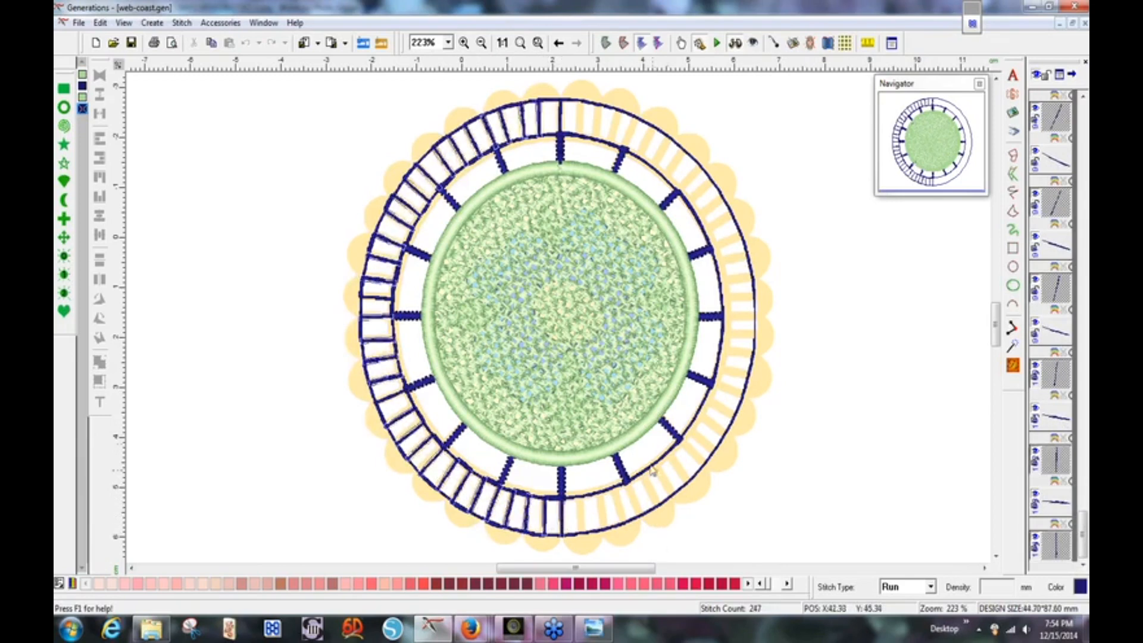
Set the selected rungs' stitch type to Satin Border at density 0.40.
{"action": "left_click", "coordinate": [932, 588]}
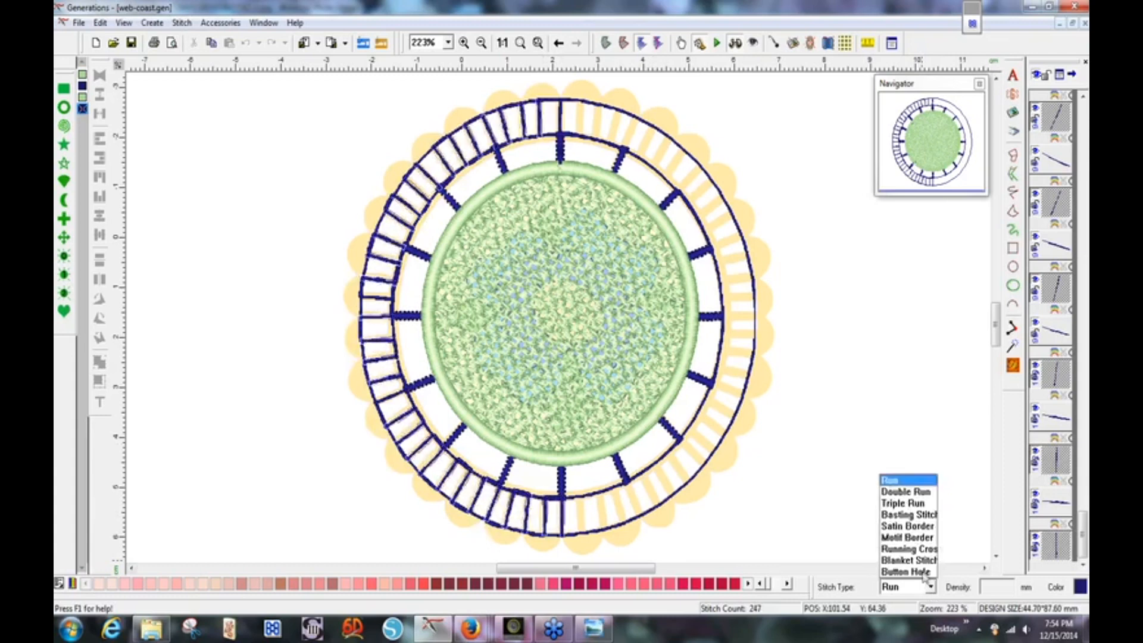
{"action": "left_click", "coordinate": [905, 526]}
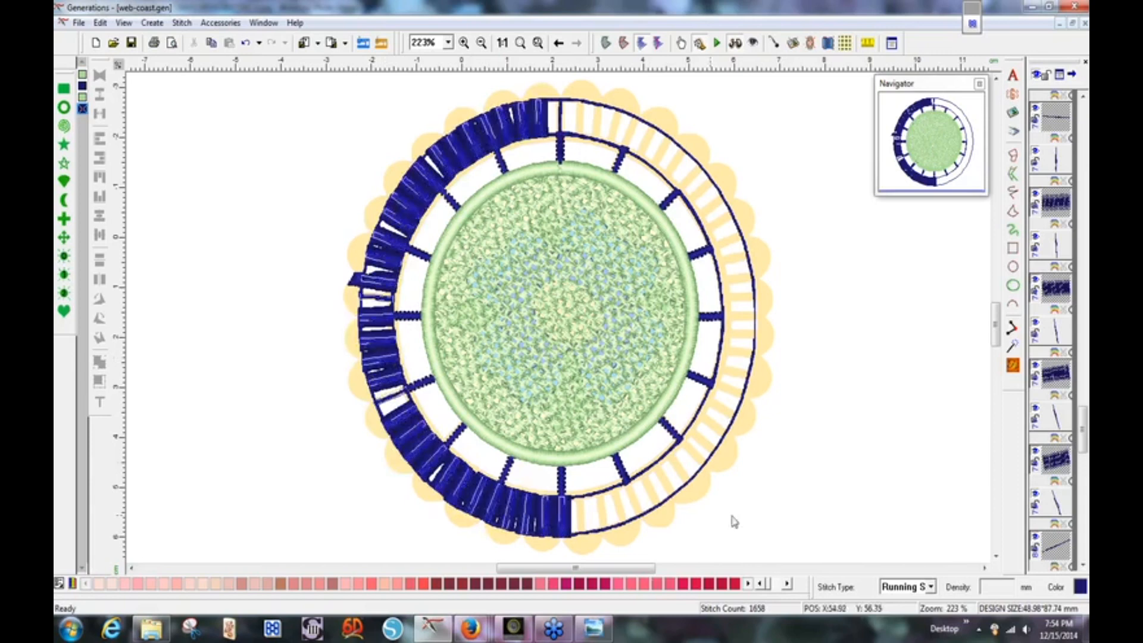
{"action": "left_click", "coordinate": [931, 587]}
{"action": "left_click", "coordinate": [906, 516]}
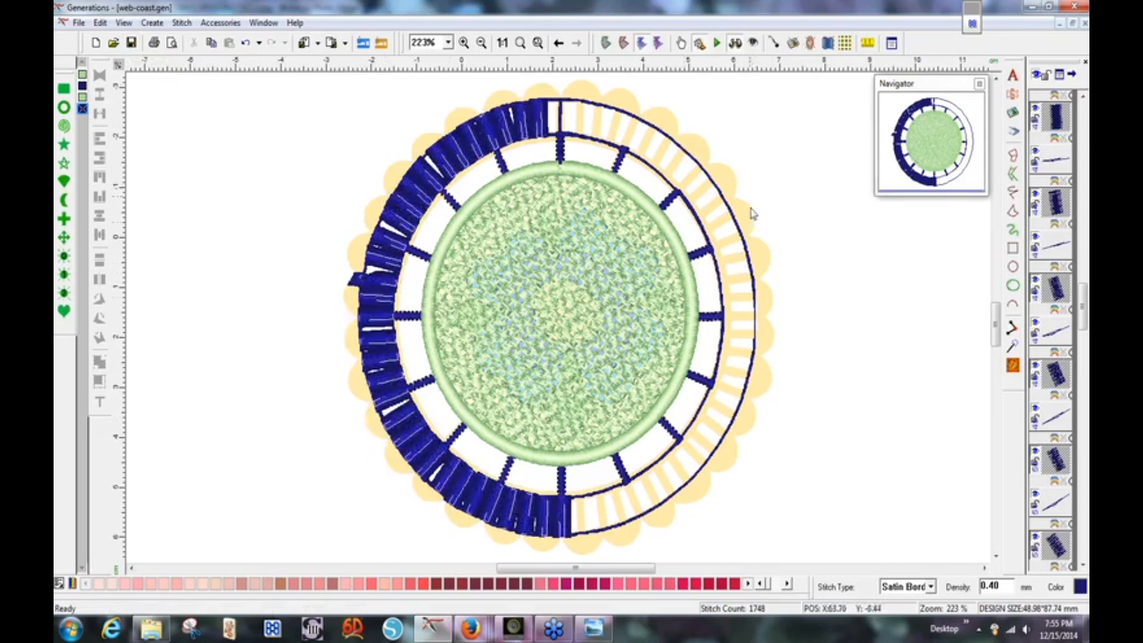
Give the rungs satin width 9 and density 0.90 in the line stitch properties.
{"action": "double_click", "coordinate": [692, 291]}
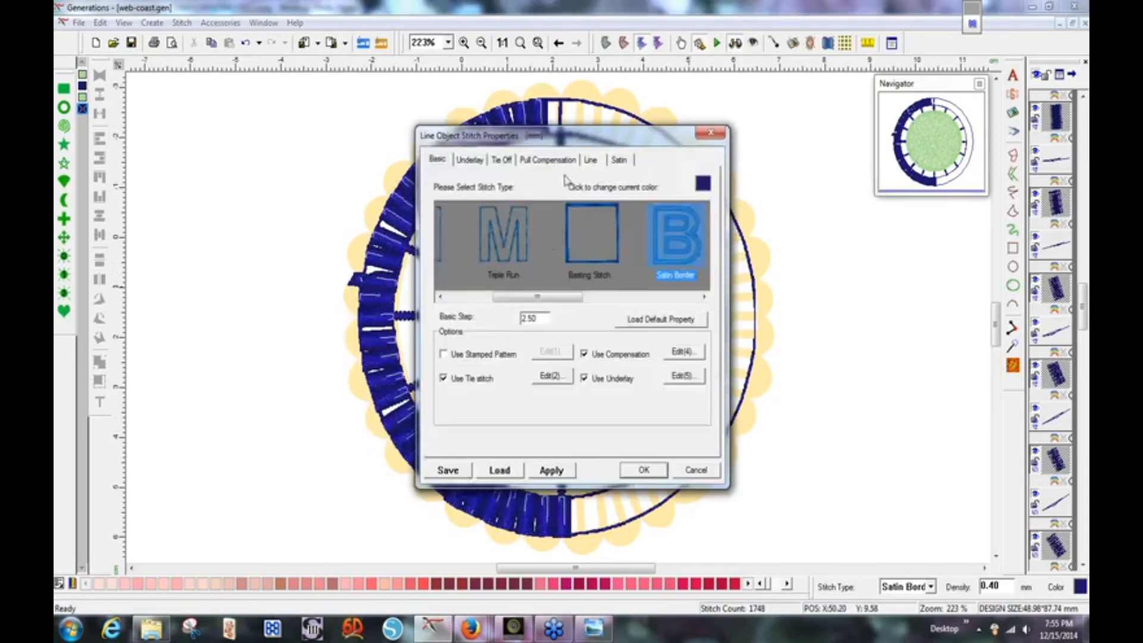
{"action": "left_click", "coordinate": [591, 161]}
{"action": "left_click_drag", "start_coordinate": [544, 247], "coordinate": [520, 247]}
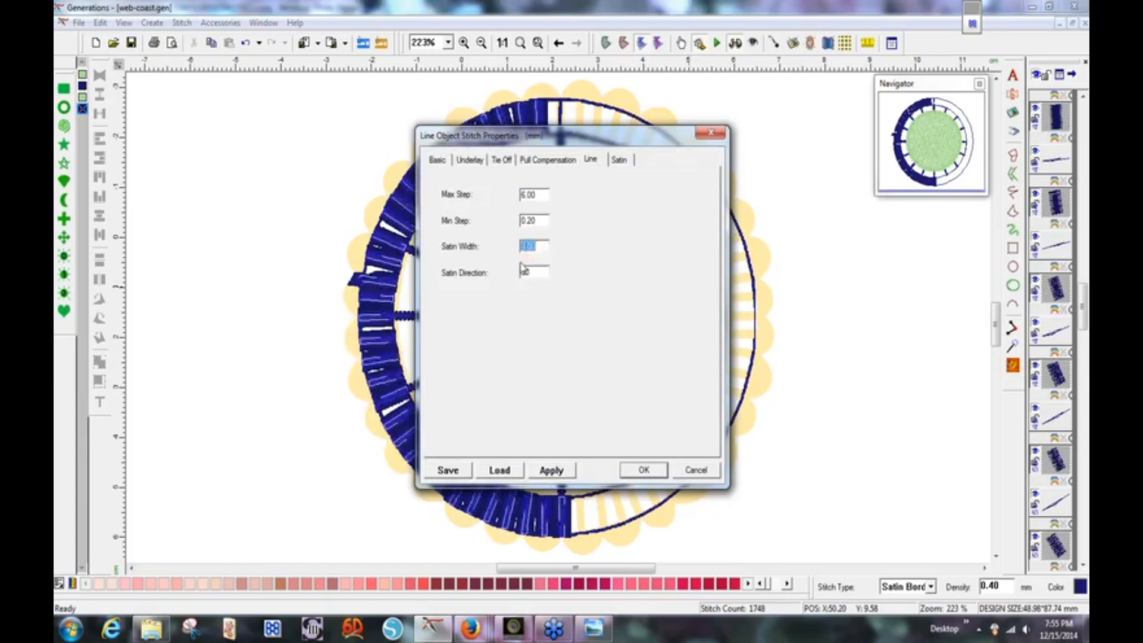
{"action": "type", "text": "9"}
{"action": "left_click", "coordinate": [620, 160]}
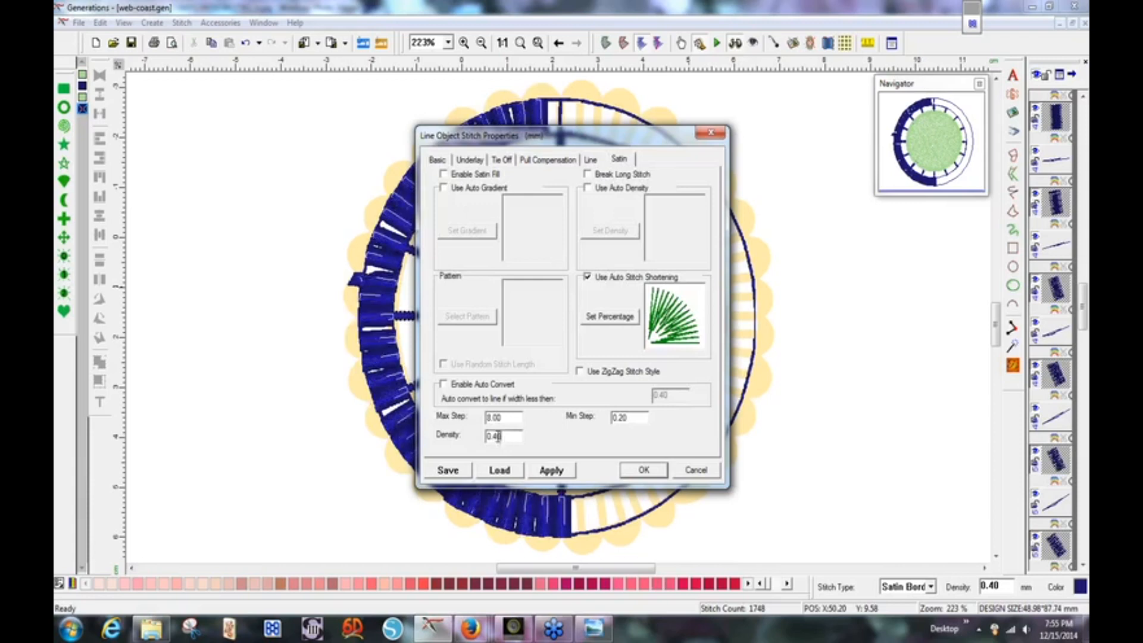
{"action": "double_click", "coordinate": [498, 437]}
{"action": "type", "text": "9"}
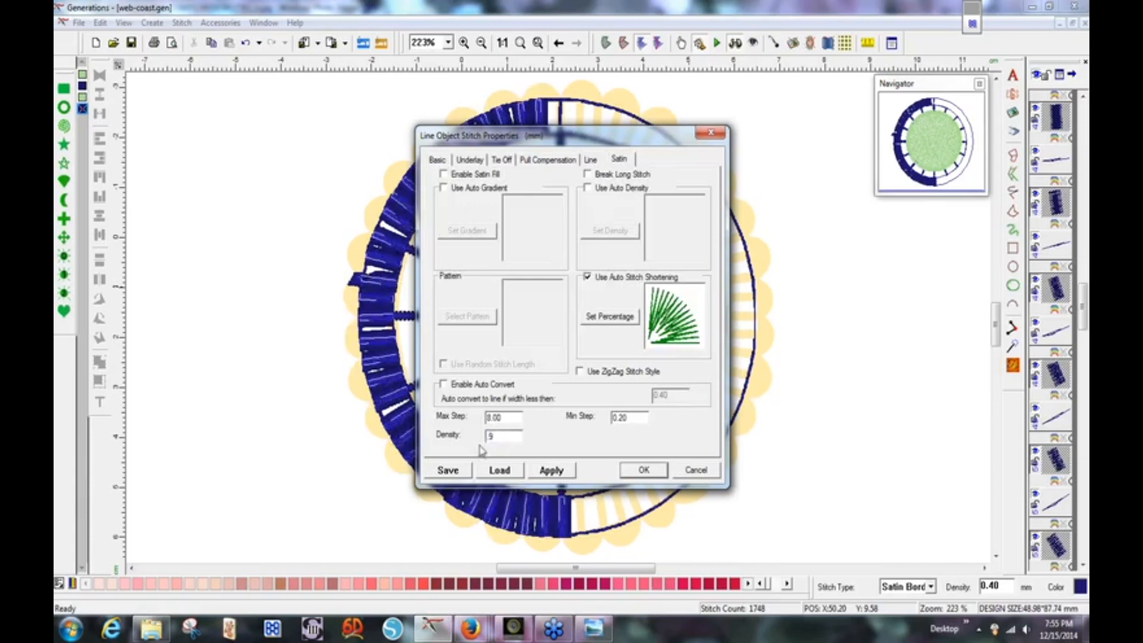
{"action": "left_click", "coordinate": [643, 470]}
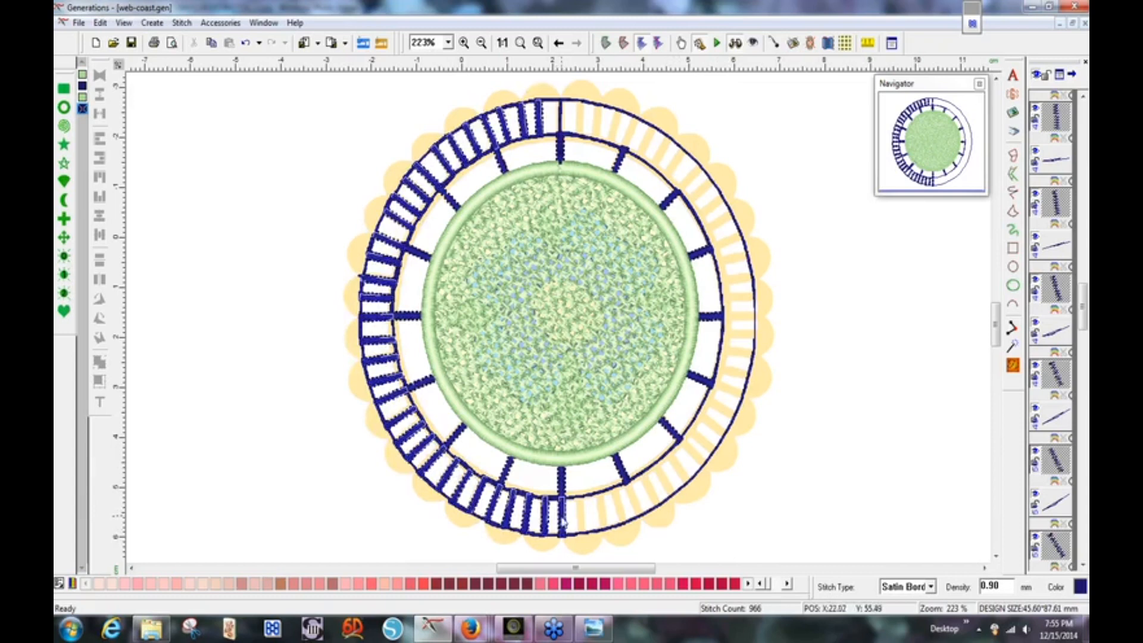
Select the ring's bottom satin bar and return to normal stitch view.
{"action": "left_click", "coordinate": [566, 539]}
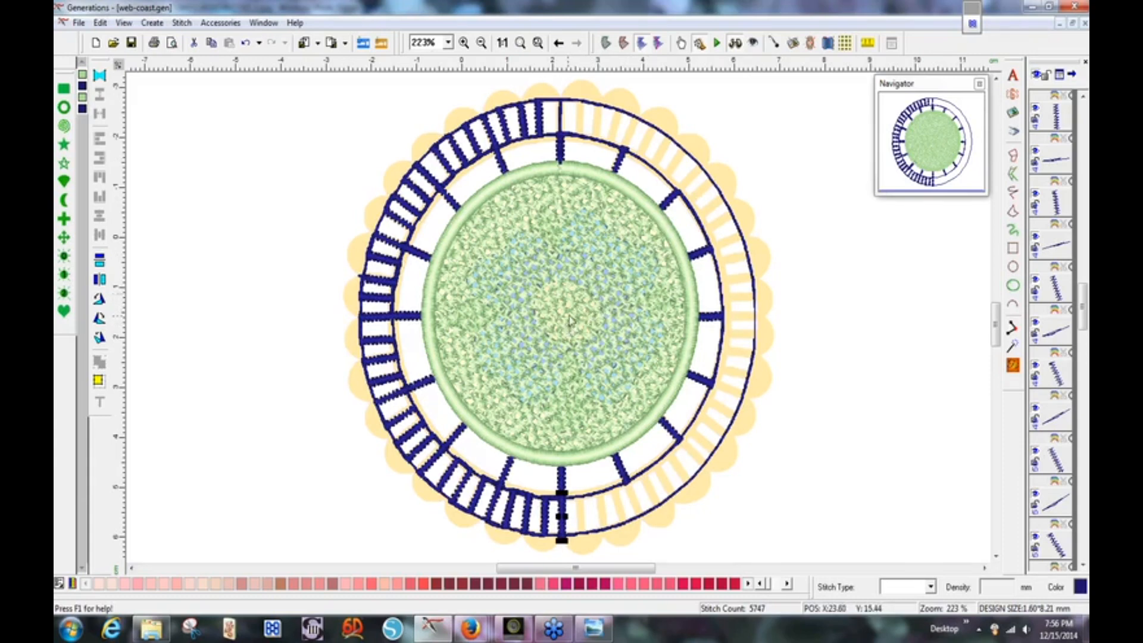
{"action": "left_click", "coordinate": [736, 44]}
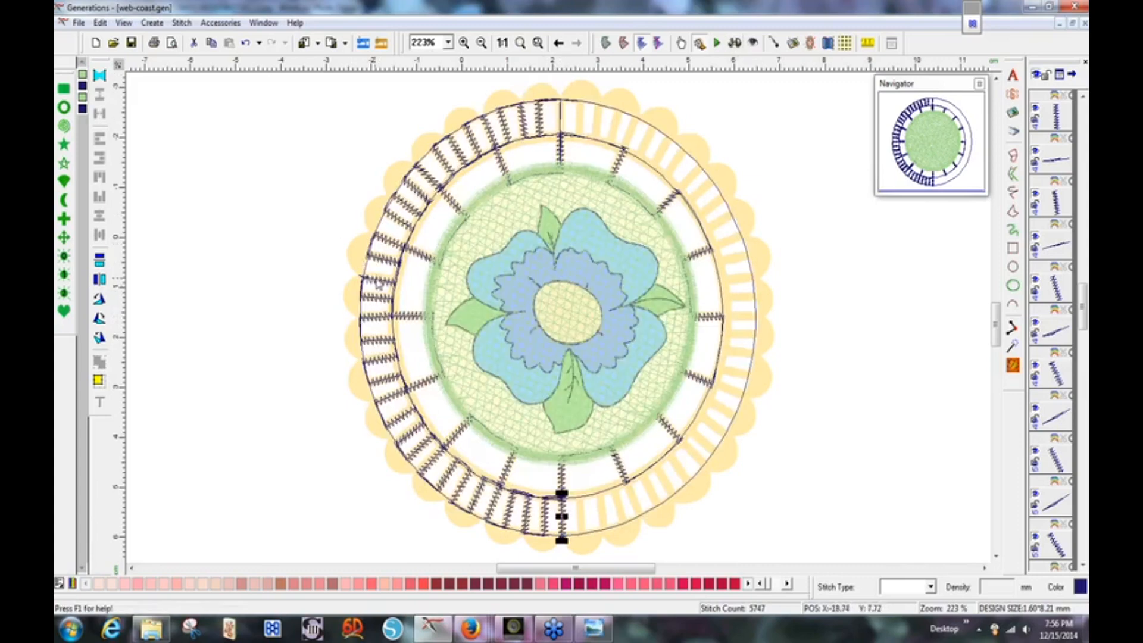
Zoom in on the left-edge rungs in outline view and put one rung into outline editing.
{"action": "left_click_drag", "start_coordinate": [331, 250], "coordinate": [413, 325]}
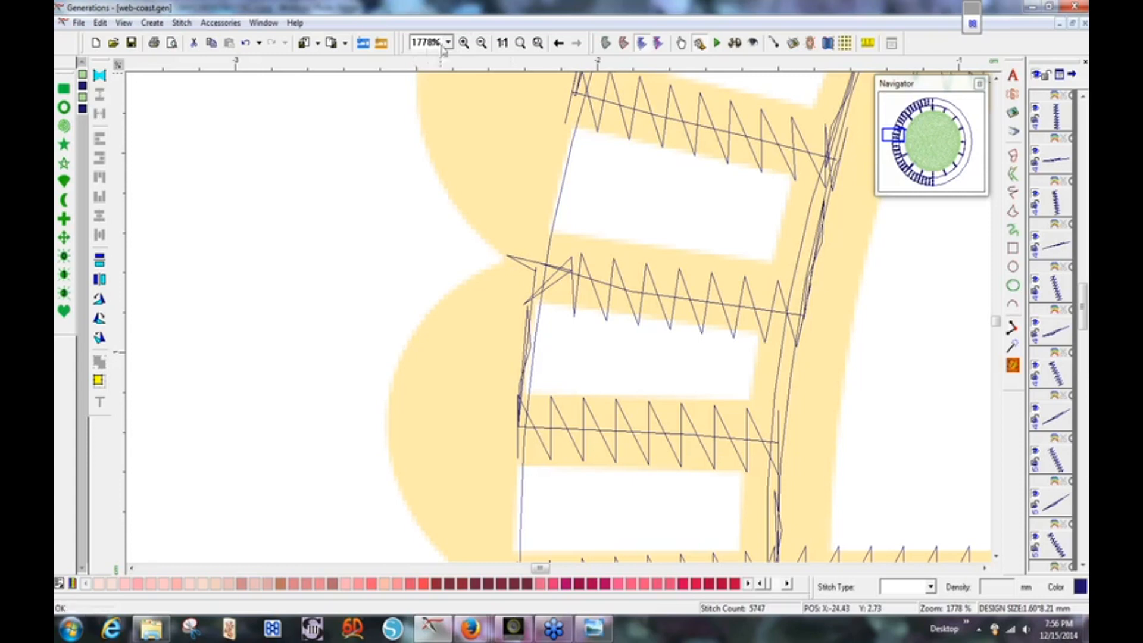
{"action": "left_click", "coordinate": [605, 43]}
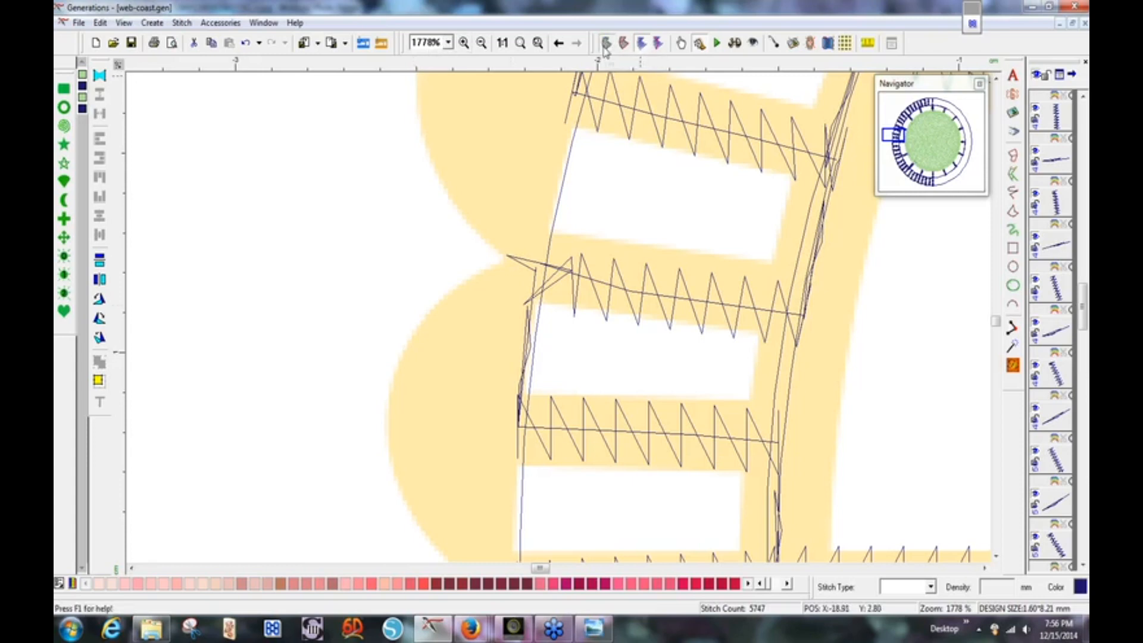
{"action": "left_click", "coordinate": [574, 287]}
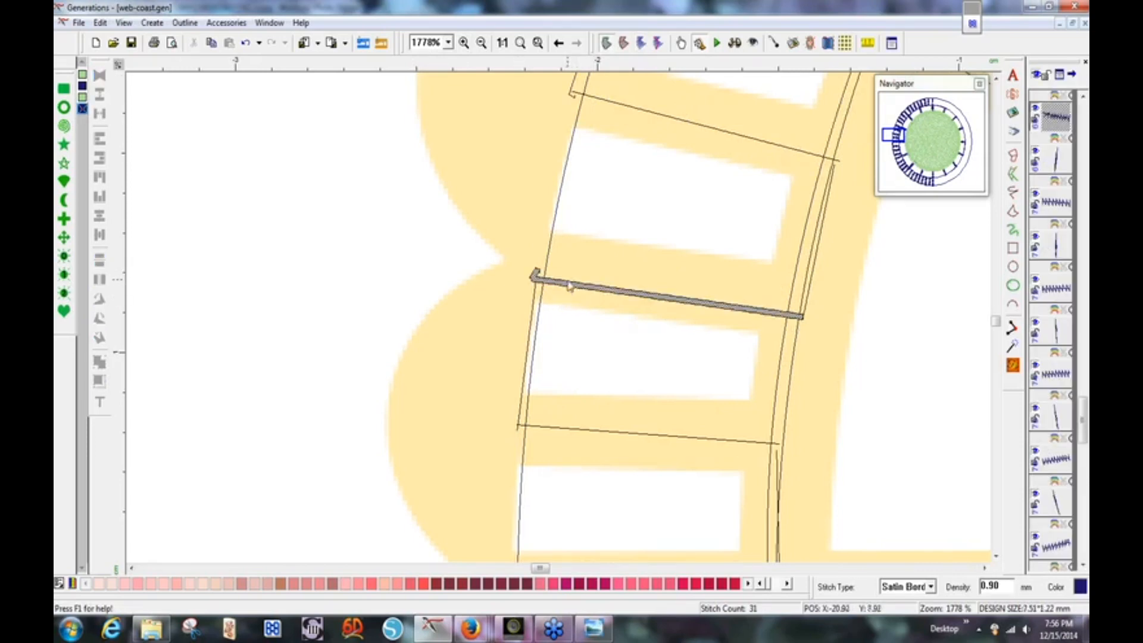
{"action": "right_click", "coordinate": [569, 286]}
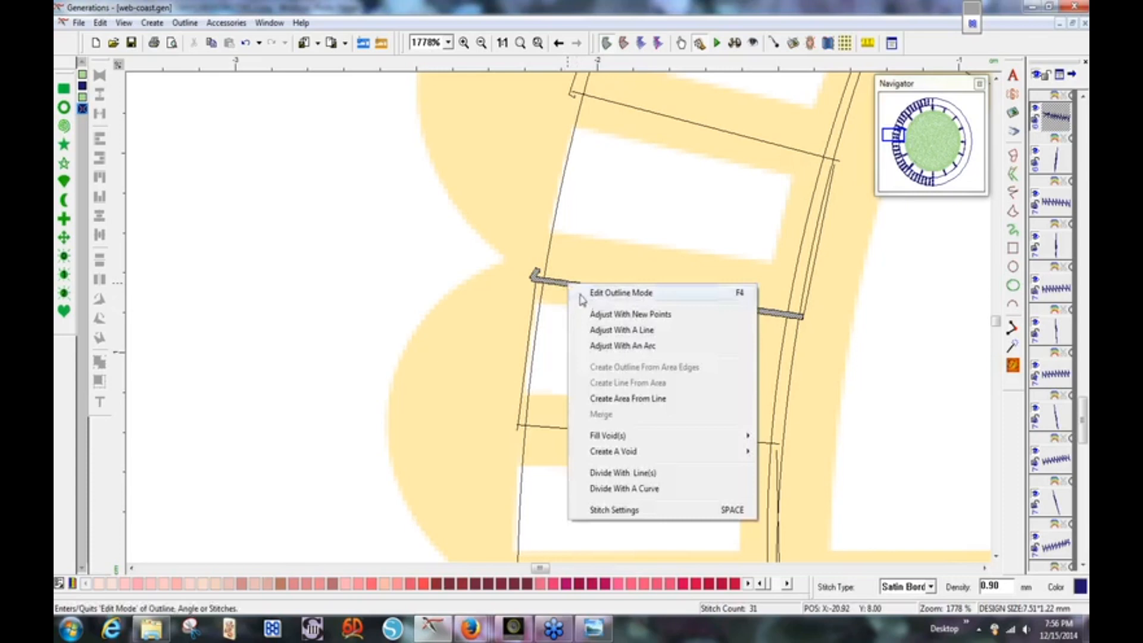
{"action": "left_click", "coordinate": [580, 294]}
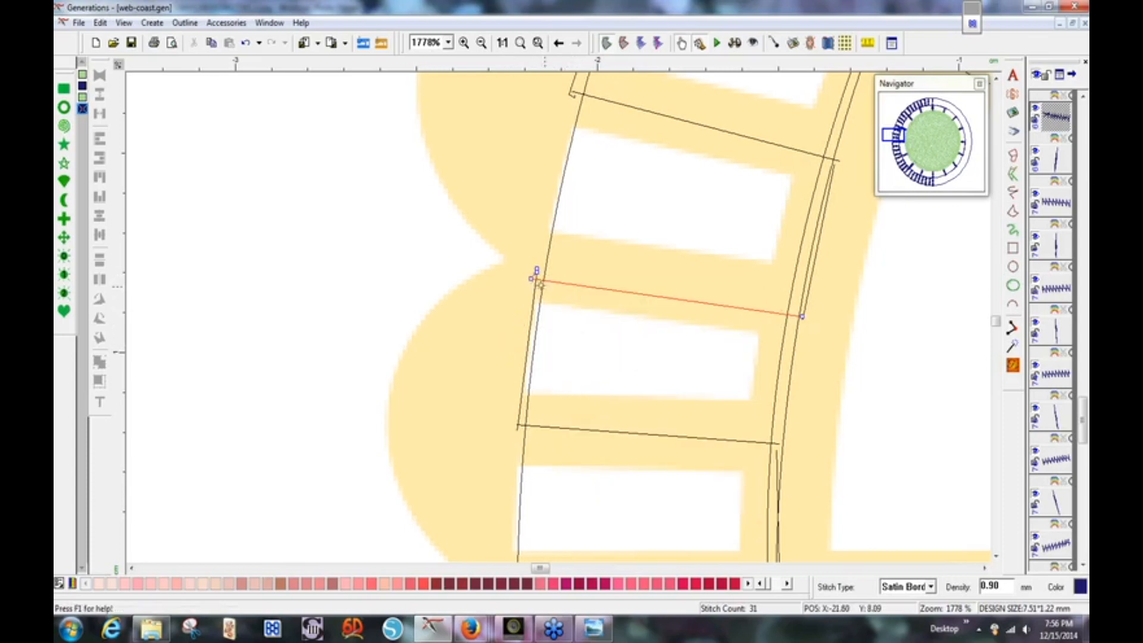
Smooth the rung's left end point and drag its tangent to curve the rung.
{"action": "right_click", "coordinate": [532, 279]}
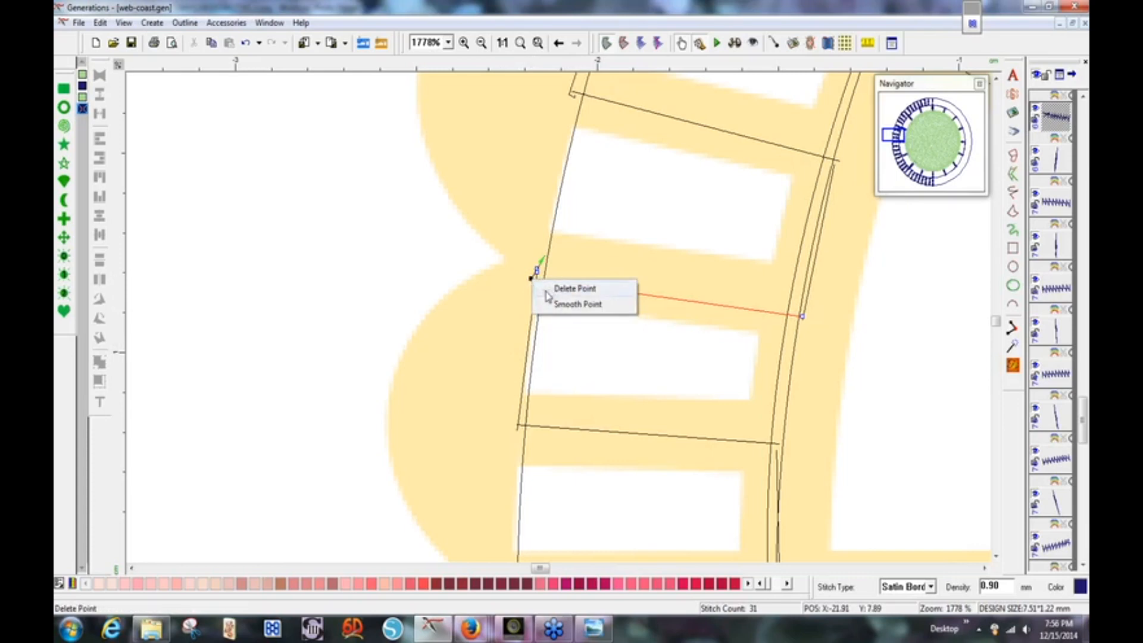
{"action": "left_click", "coordinate": [551, 304]}
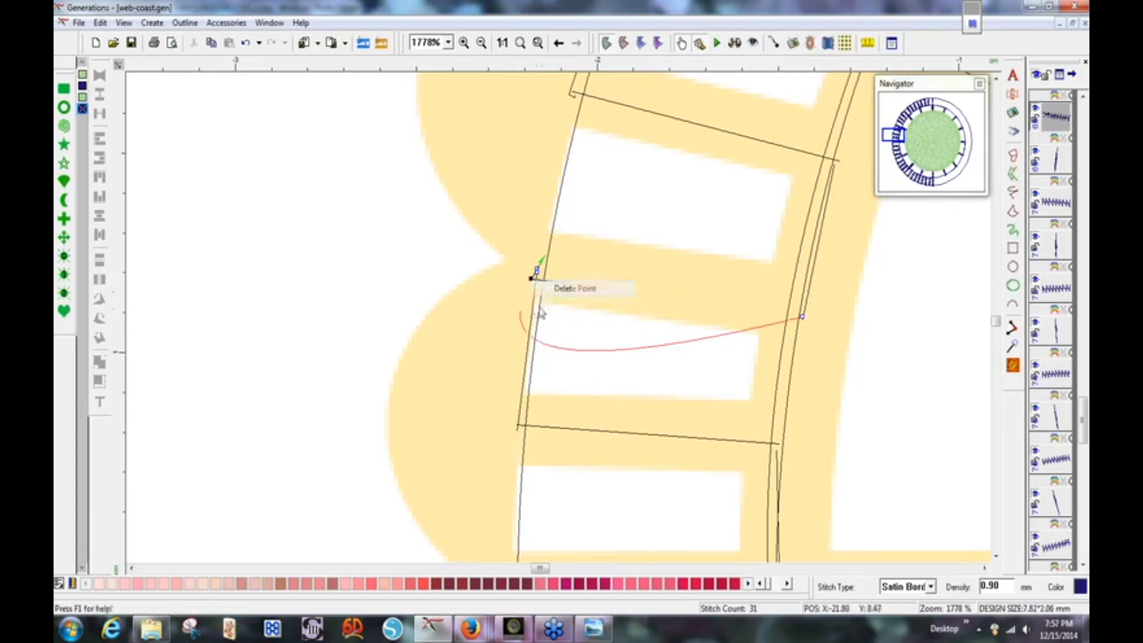
{"action": "right_click", "coordinate": [536, 271]}
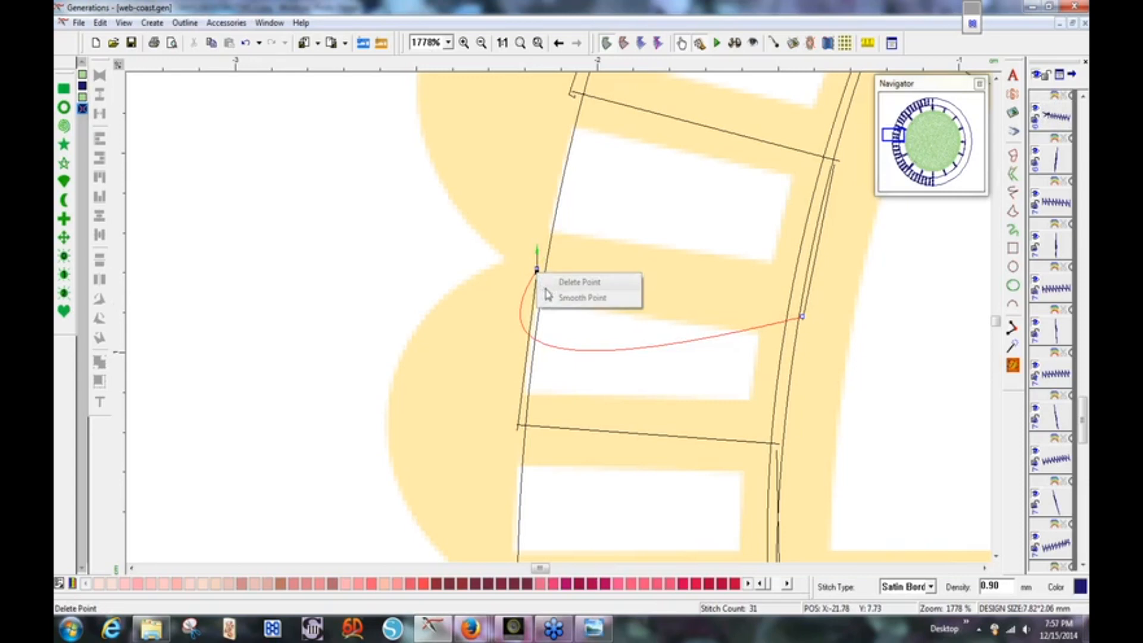
{"action": "left_click", "coordinate": [516, 285]}
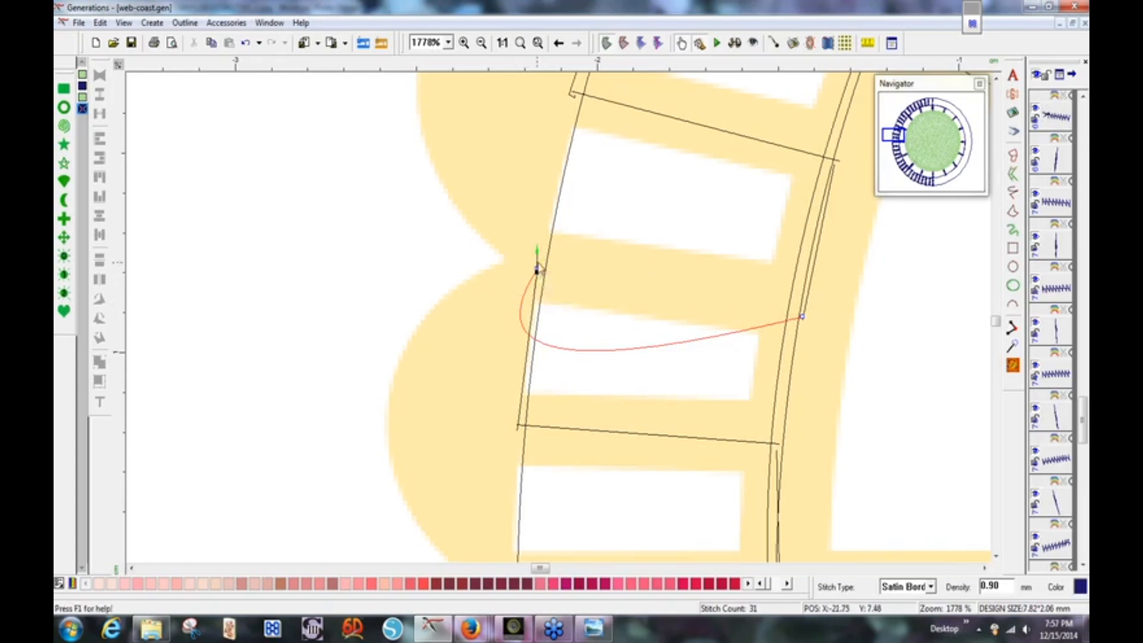
{"action": "right_click", "coordinate": [537, 271]}
{"action": "left_click", "coordinate": [554, 291]}
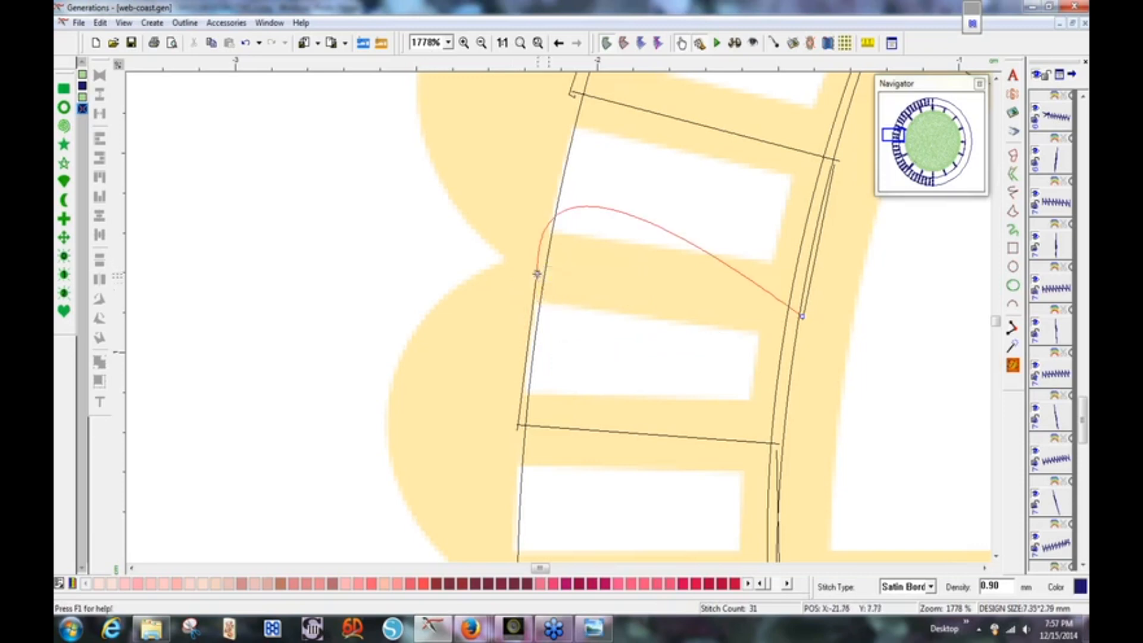
{"action": "left_click", "coordinate": [537, 272]}
{"action": "left_click_drag", "start_coordinate": [536, 249], "coordinate": [543, 286]}
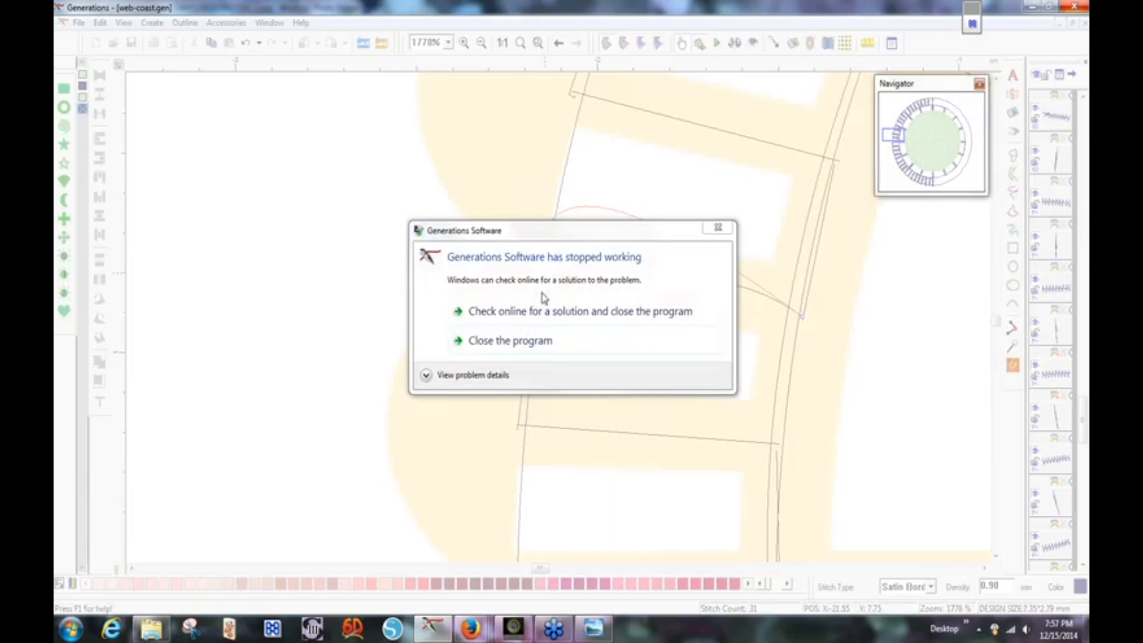
Dismiss the crash message and zoom to fit the reopened web-coast.gen coaster.
{"action": "left_click", "coordinate": [719, 233]}
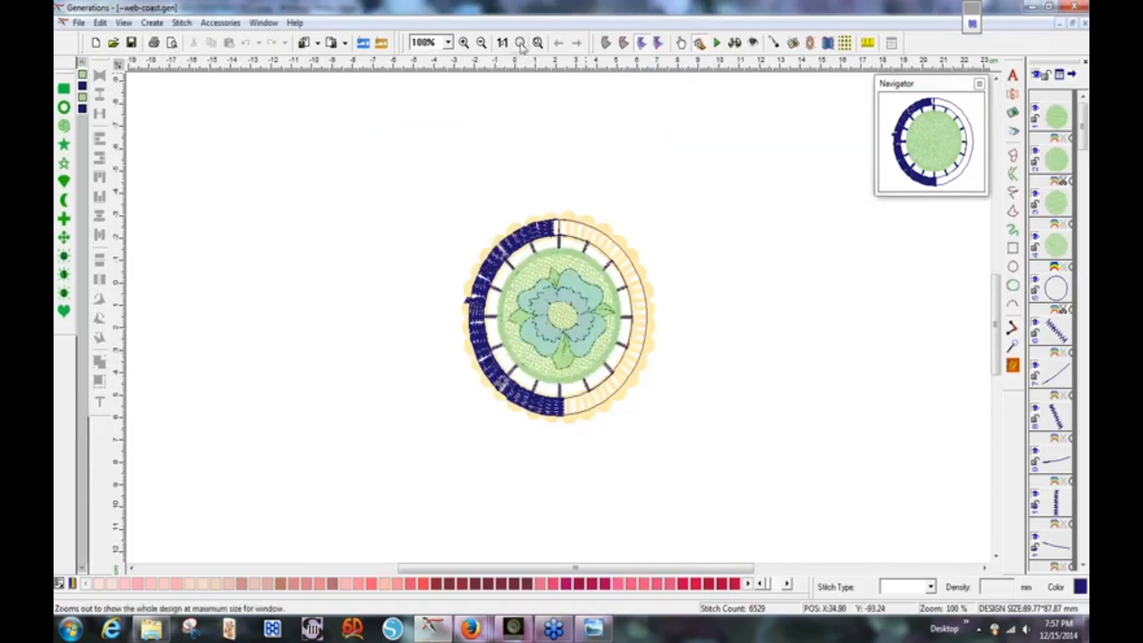
{"action": "left_click", "coordinate": [521, 44]}
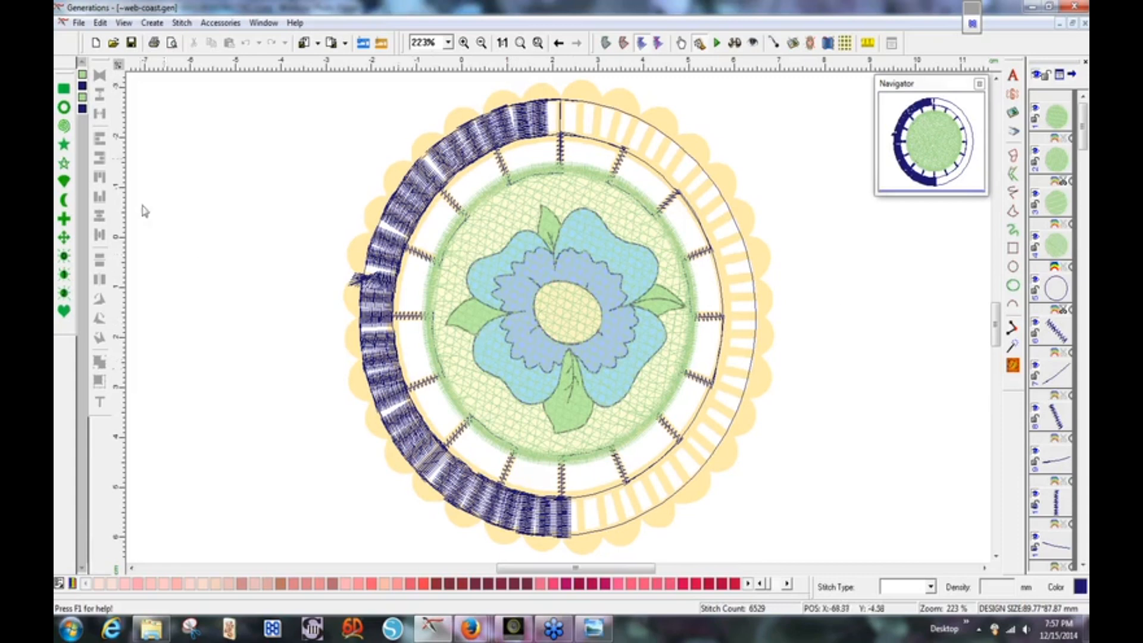
Select every satin border object in the design except the green ring.
{"action": "left_click", "coordinate": [124, 23]}
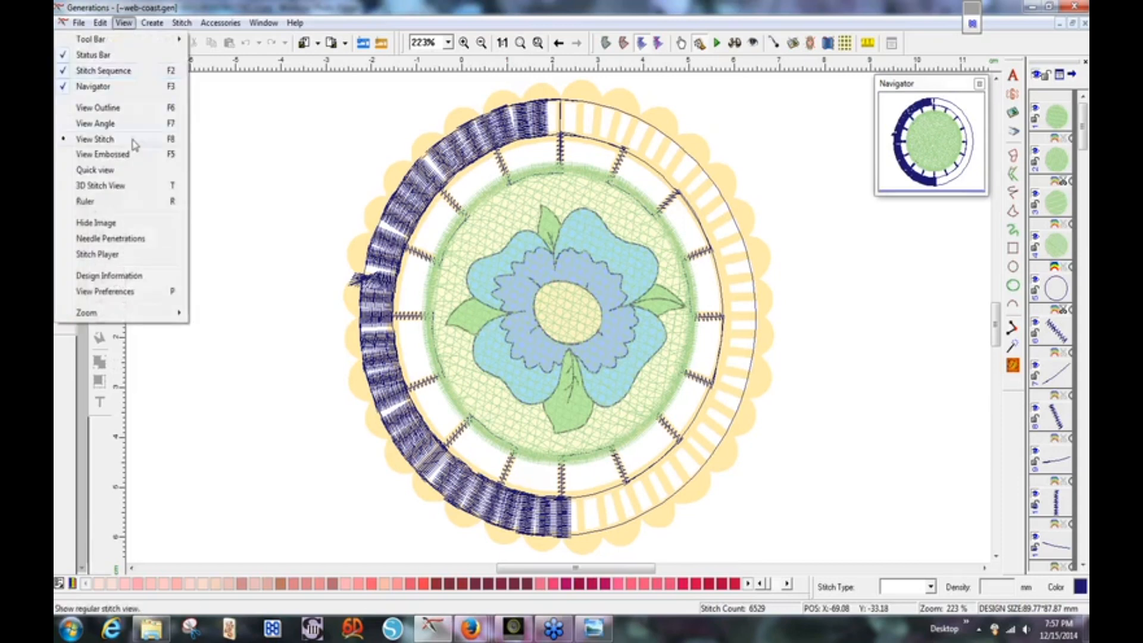
{"action": "left_click", "coordinate": [100, 24]}
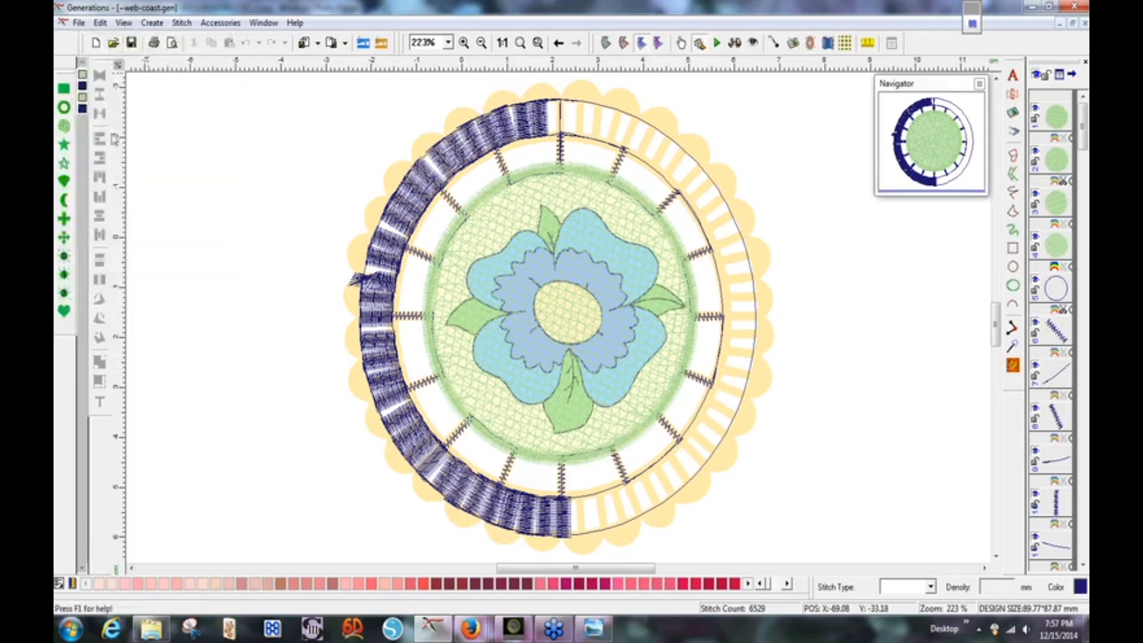
{"action": "left_click", "coordinate": [100, 23]}
{"action": "mouse_move", "coordinate": [122, 245]}
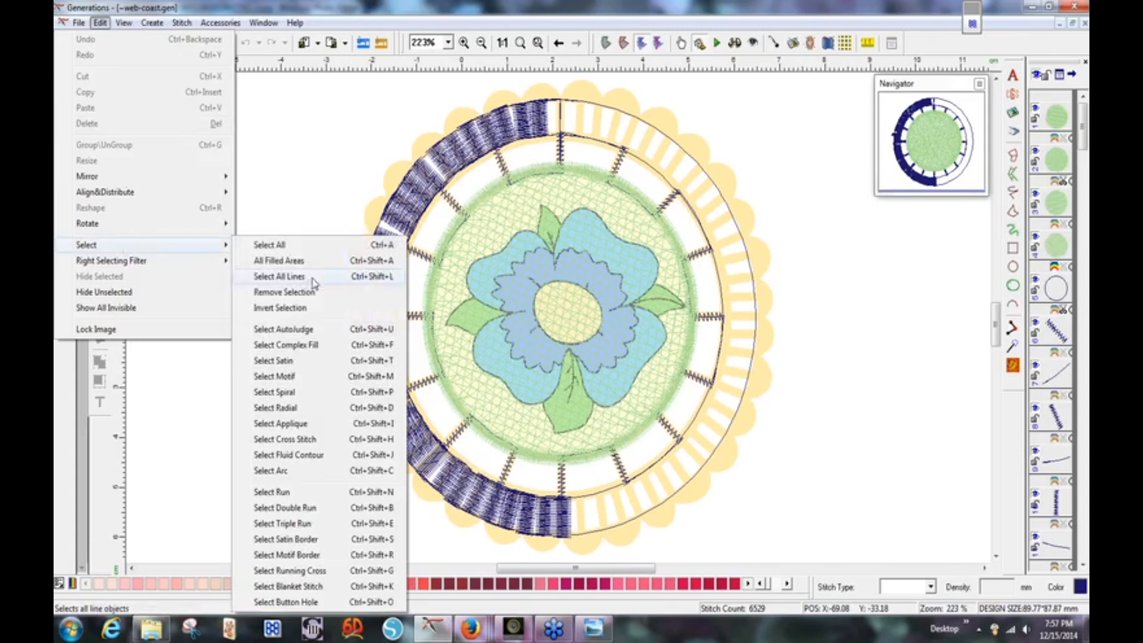
{"action": "left_click", "coordinate": [285, 540]}
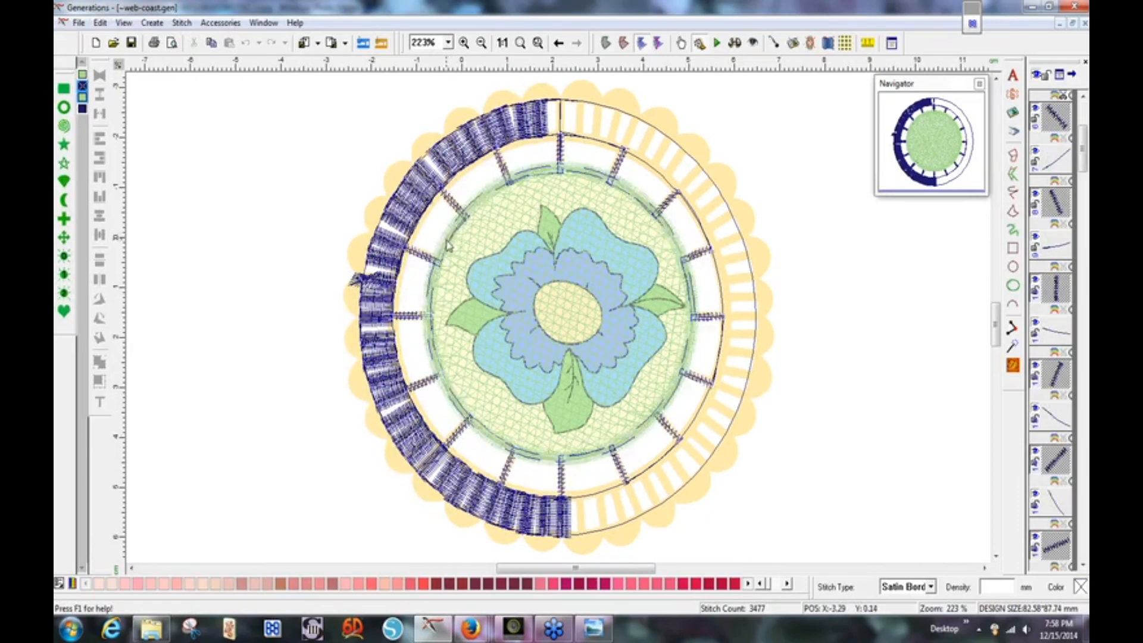
{"action": "left_click", "coordinate": [432, 283], "text": "ctrl"}
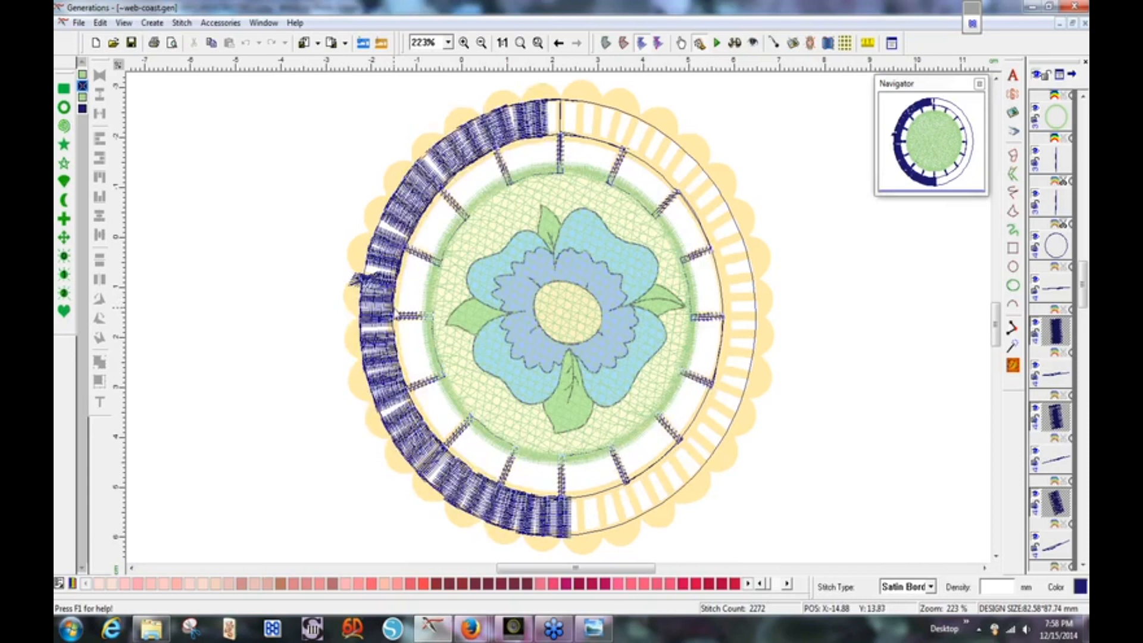
Give the selected bars satin density 0.90 and regenerate their stitches.
{"action": "double_click", "coordinate": [394, 305]}
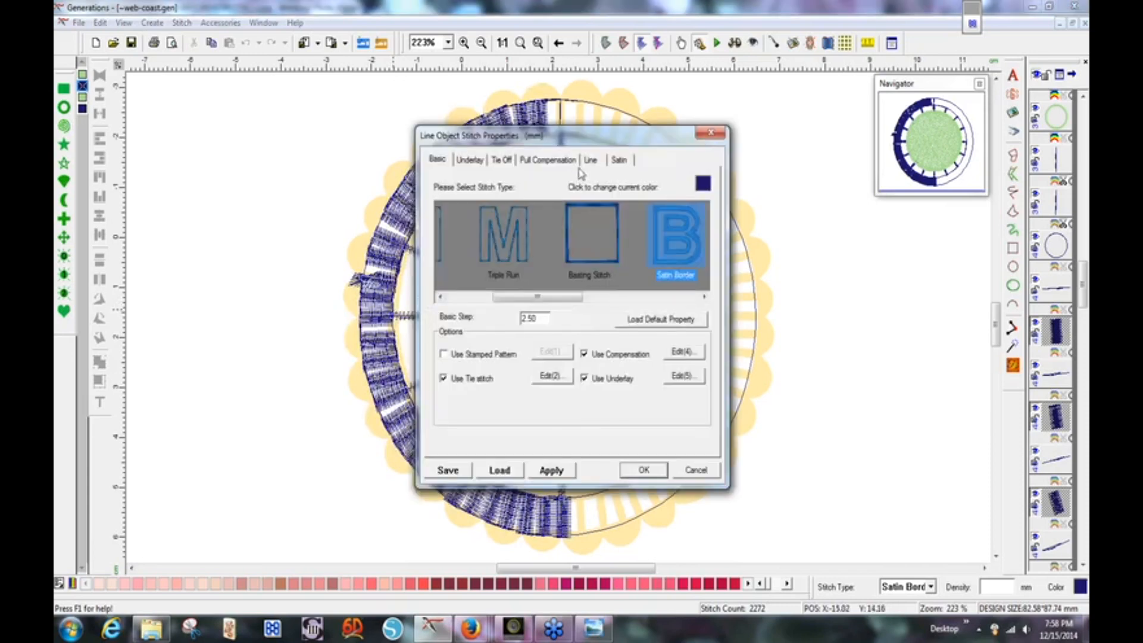
{"action": "left_click", "coordinate": [590, 159]}
{"action": "left_click", "coordinate": [533, 248]}
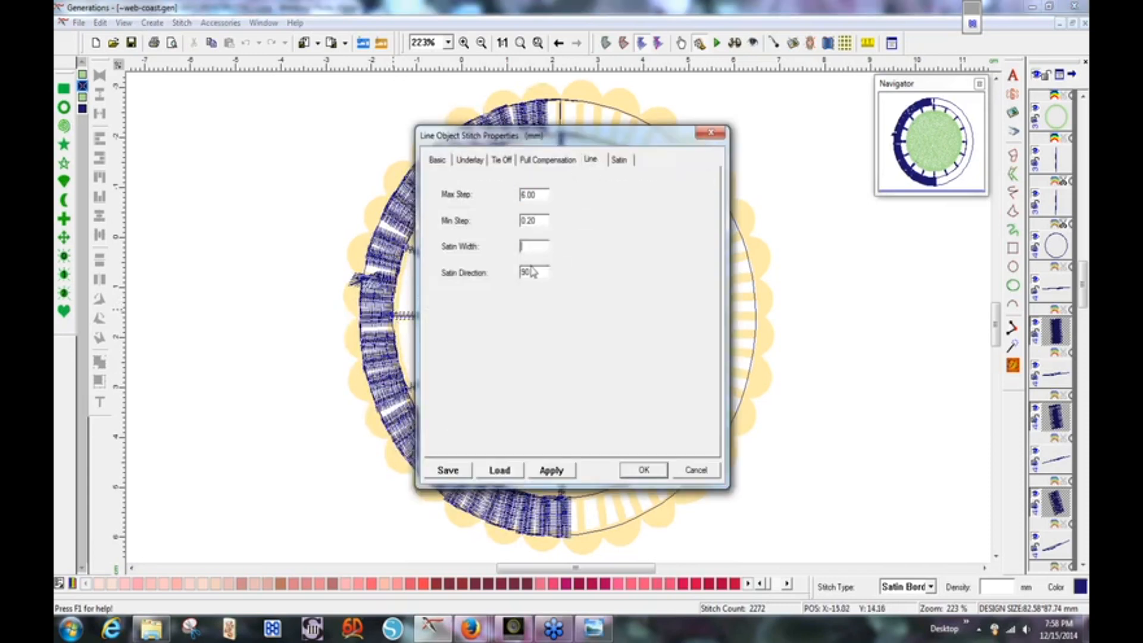
{"action": "left_click", "coordinate": [619, 159]}
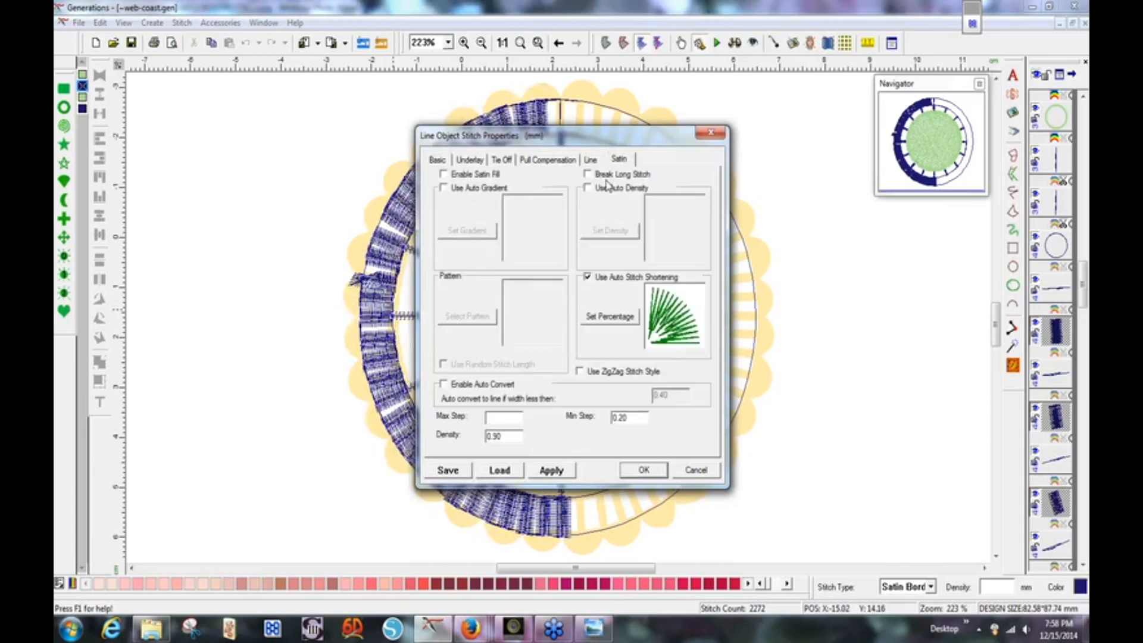
{"action": "left_click", "coordinate": [506, 439]}
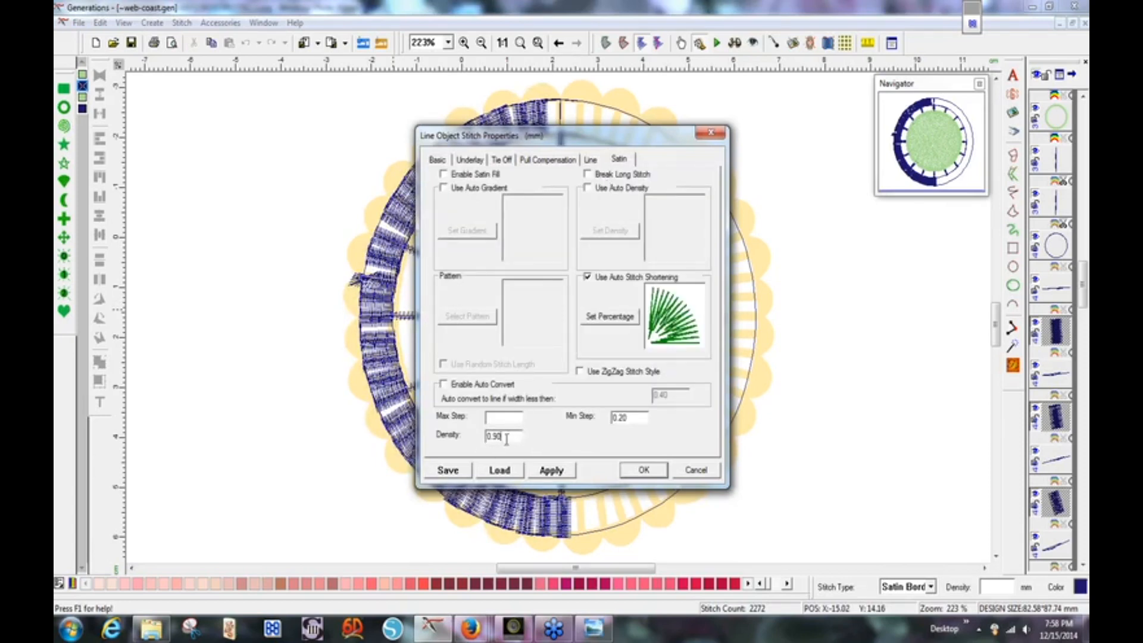
{"action": "left_click", "coordinate": [642, 473]}
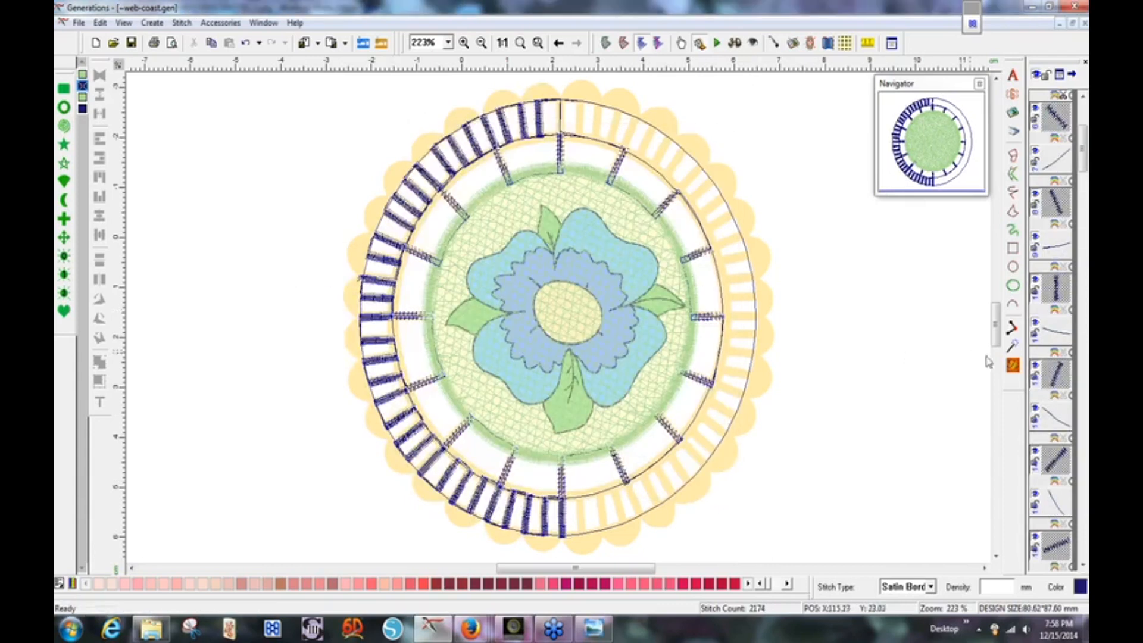
{"action": "left_click", "coordinate": [1013, 365]}
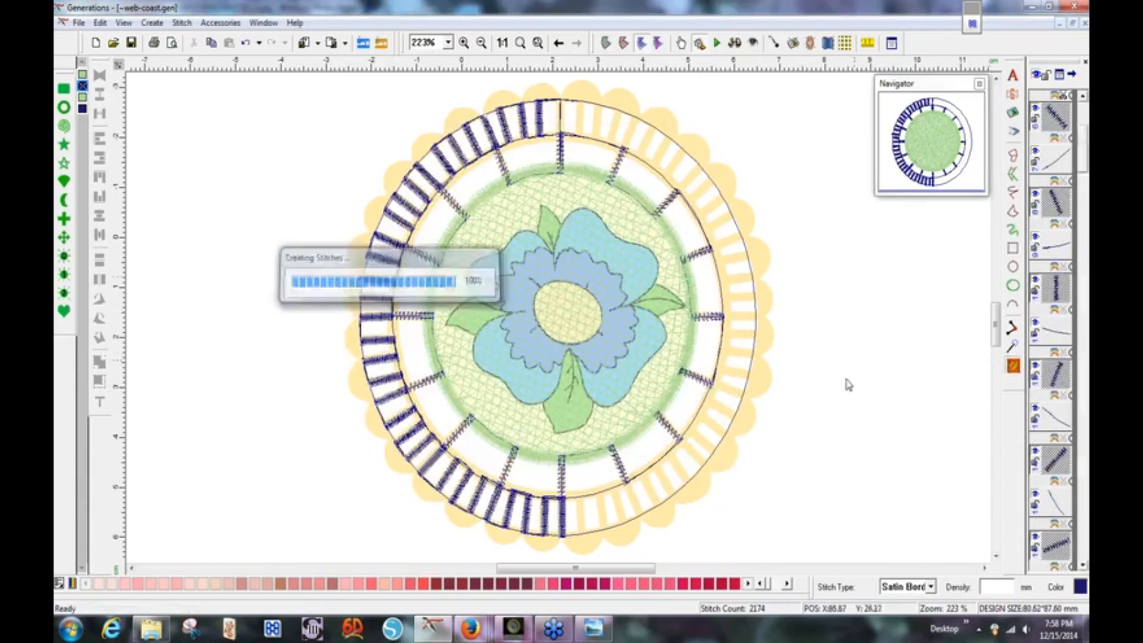
{"action": "left_click", "coordinate": [848, 305]}
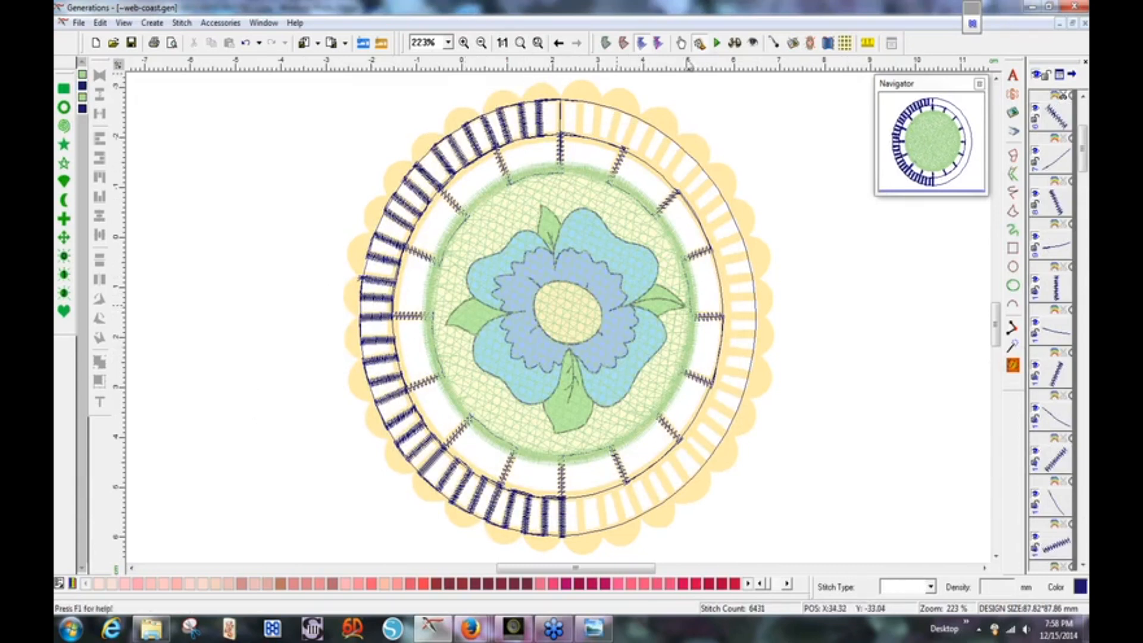
Zoom into the left-rim bars in outline view and put the stray bar in Edit Outline Mode.
{"action": "left_click", "coordinate": [464, 43]}
{"action": "left_click_drag", "start_coordinate": [333, 252], "coordinate": [449, 337]}
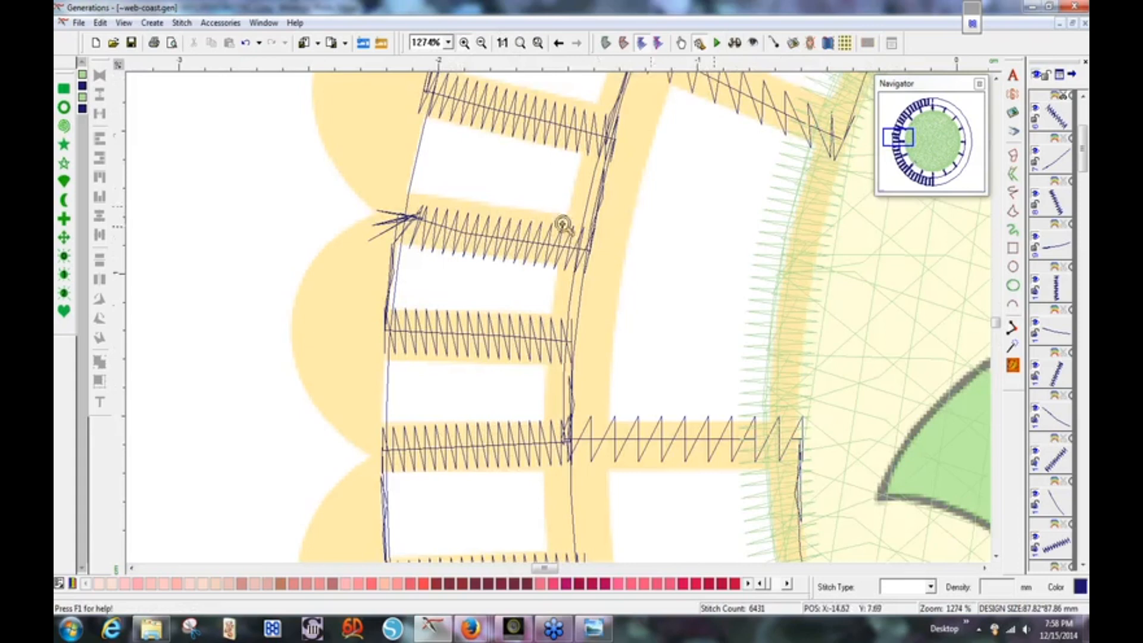
{"action": "key", "text": "Escape"}
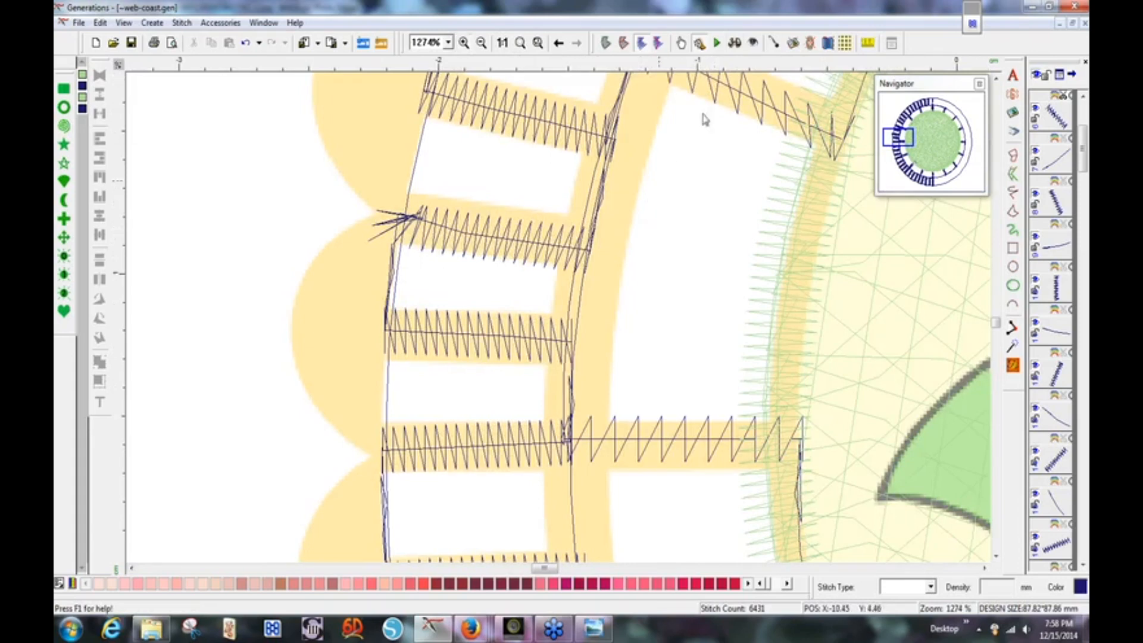
{"action": "left_click", "coordinate": [605, 43]}
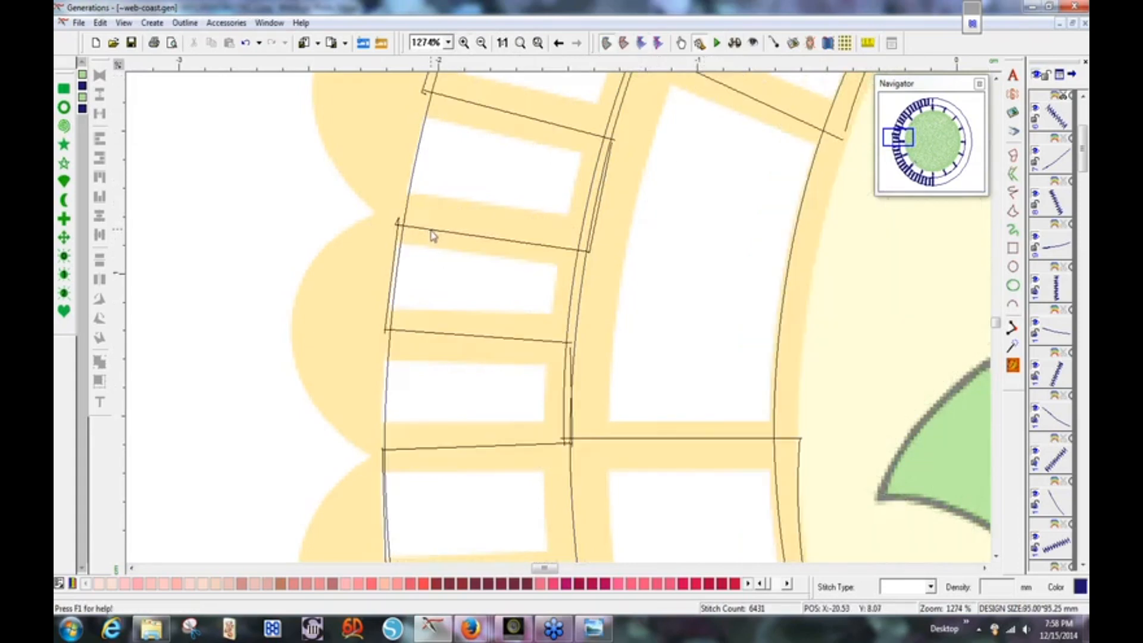
{"action": "left_click", "coordinate": [431, 230]}
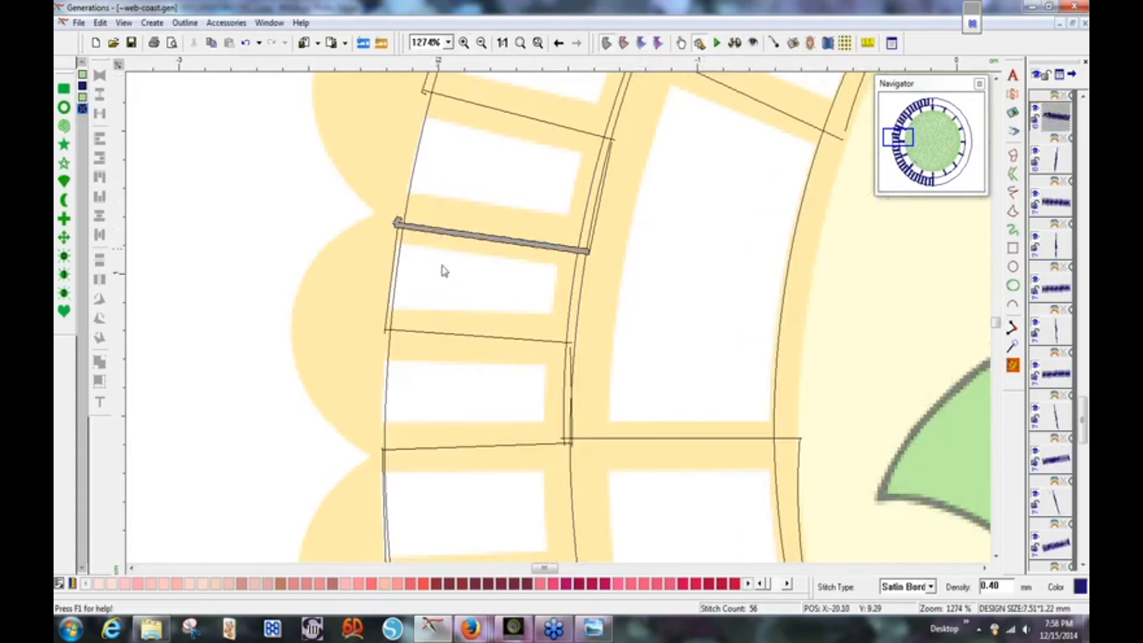
{"action": "right_click", "coordinate": [429, 236]}
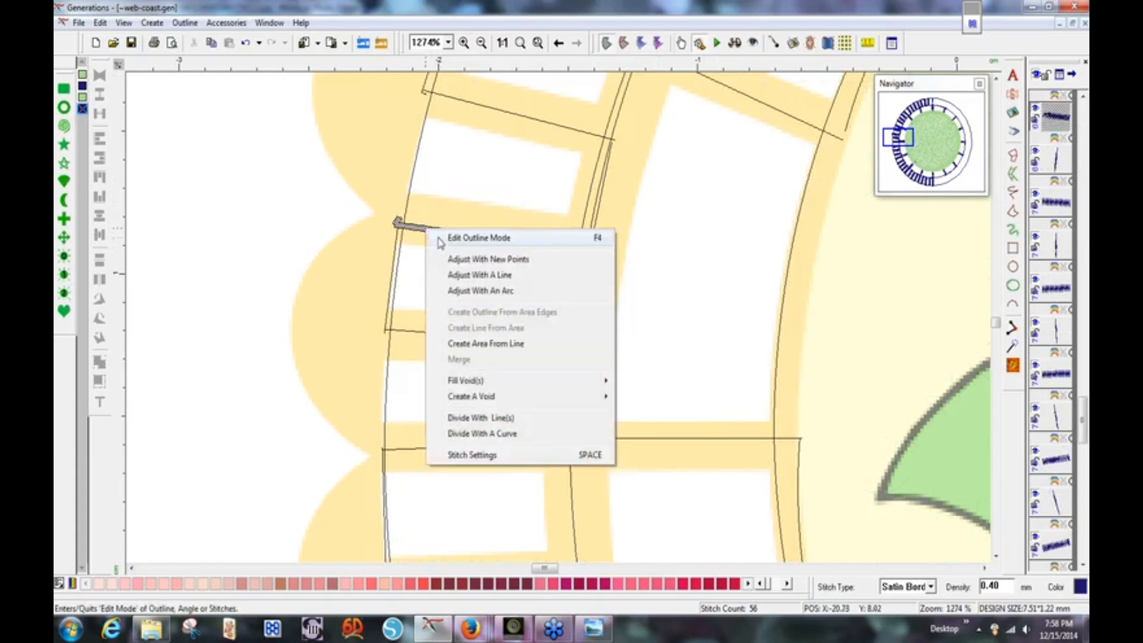
{"action": "left_click", "coordinate": [439, 239]}
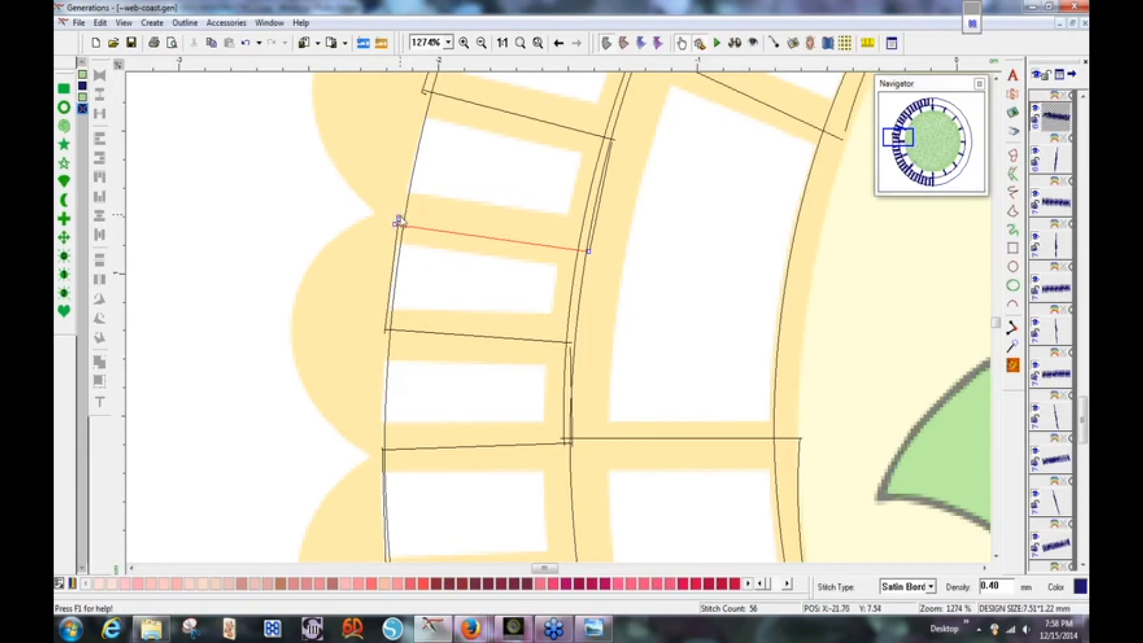
Delete the bar's extra node, reshape its left endpoint, and regenerate it at 51 stitches.
{"action": "left_click", "coordinate": [399, 218]}
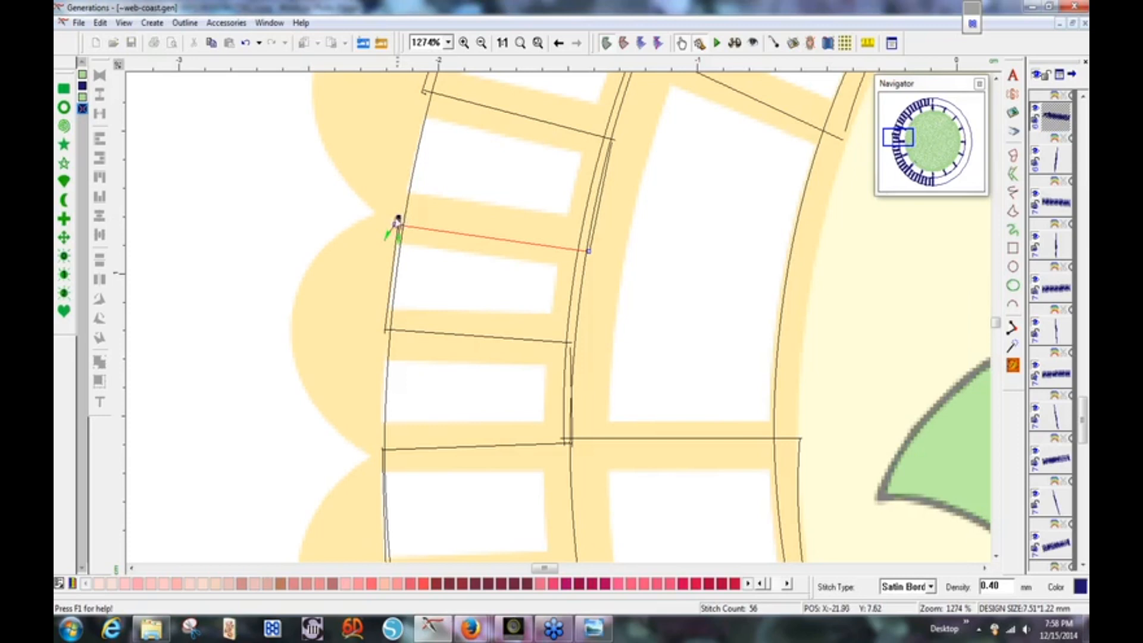
{"action": "left_click", "coordinate": [389, 220]}
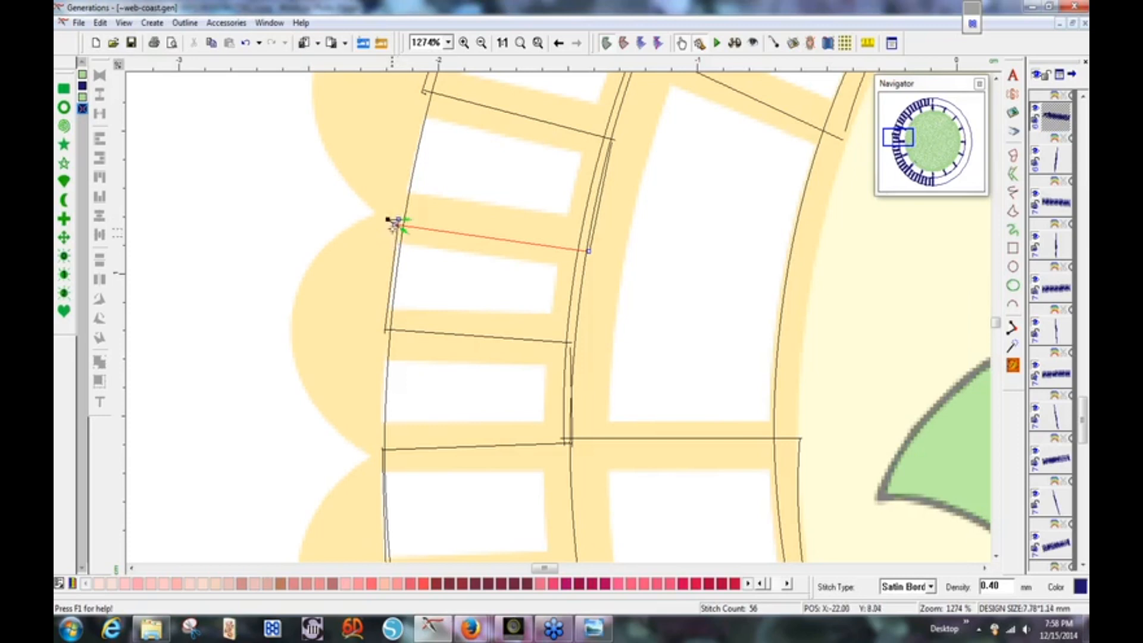
{"action": "right_click", "coordinate": [389, 221]}
{"action": "left_click", "coordinate": [400, 244]}
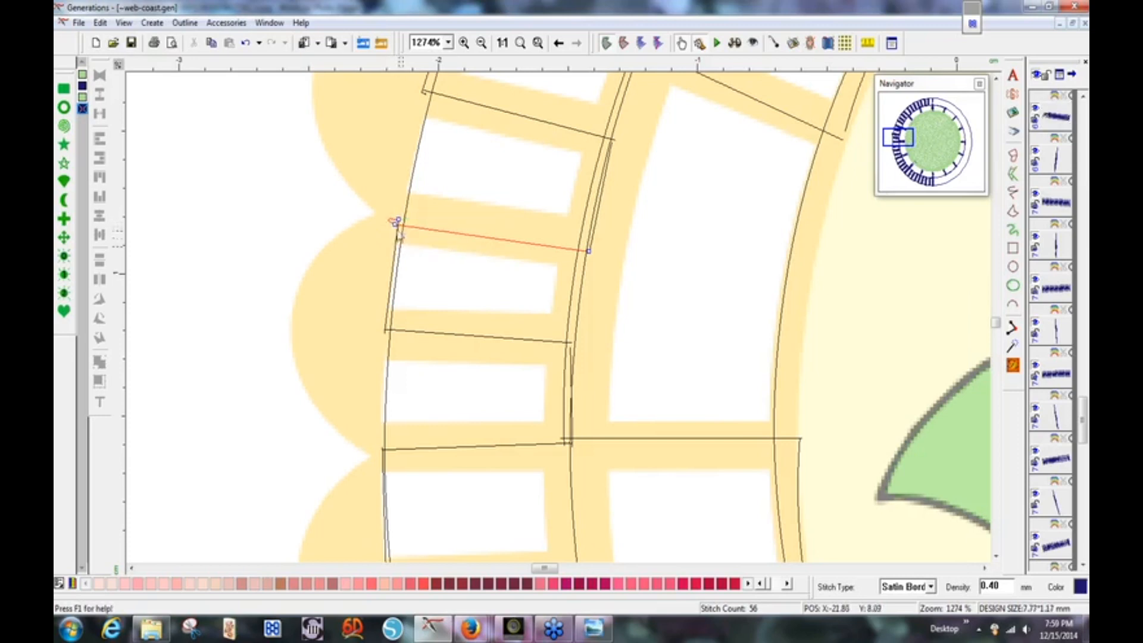
{"action": "left_click_drag", "start_coordinate": [401, 229], "coordinate": [458, 234]}
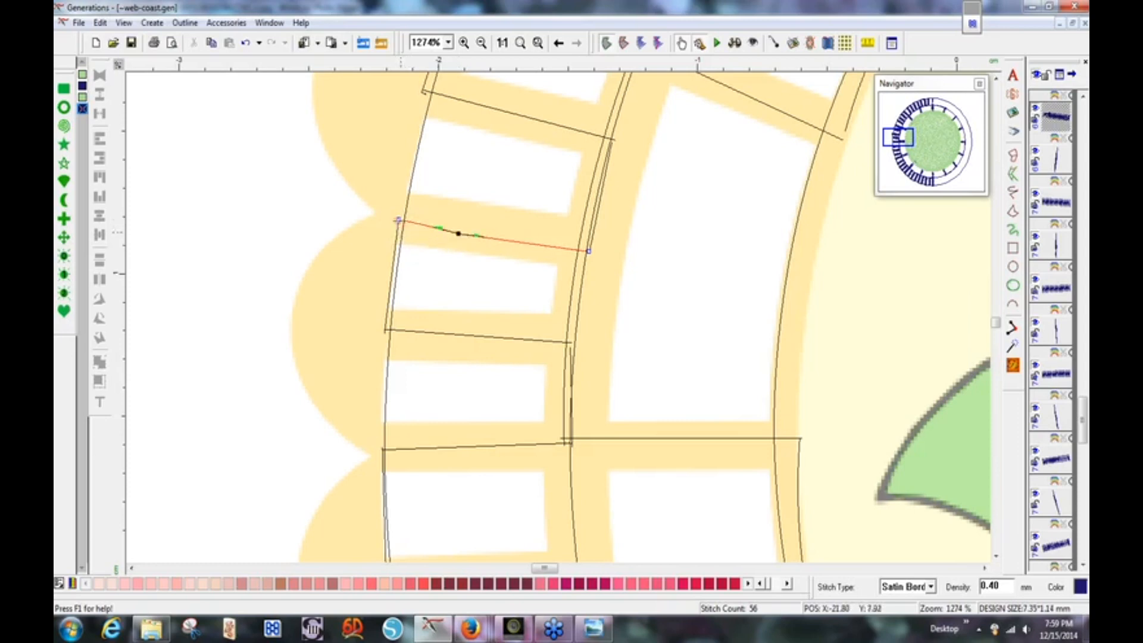
{"action": "left_click_drag", "start_coordinate": [399, 219], "coordinate": [401, 231]}
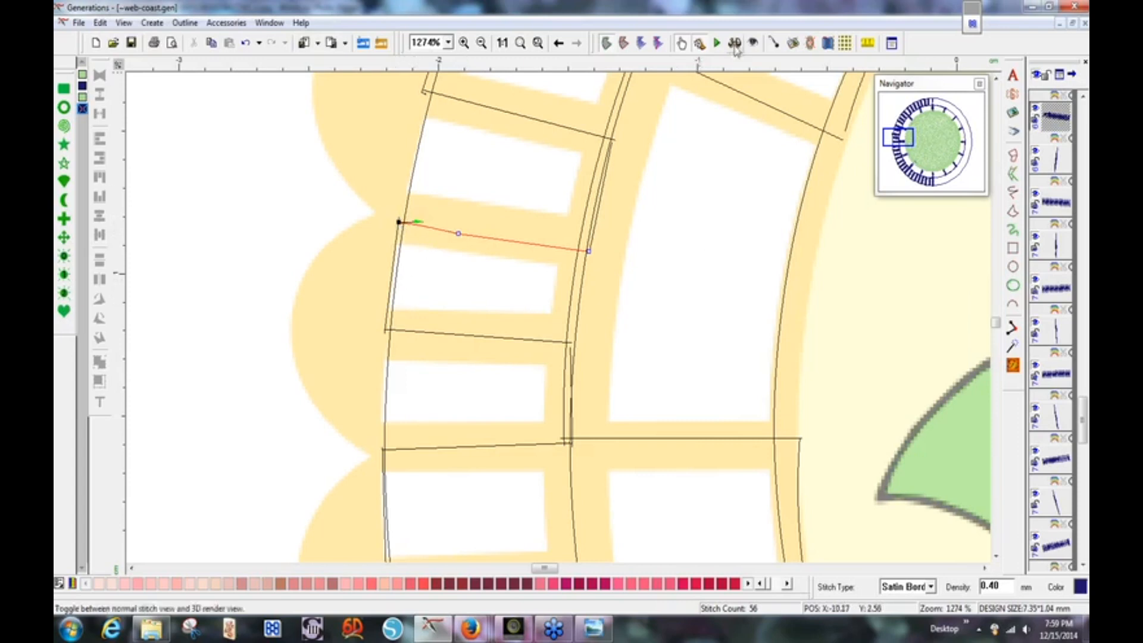
{"action": "left_click", "coordinate": [1012, 365]}
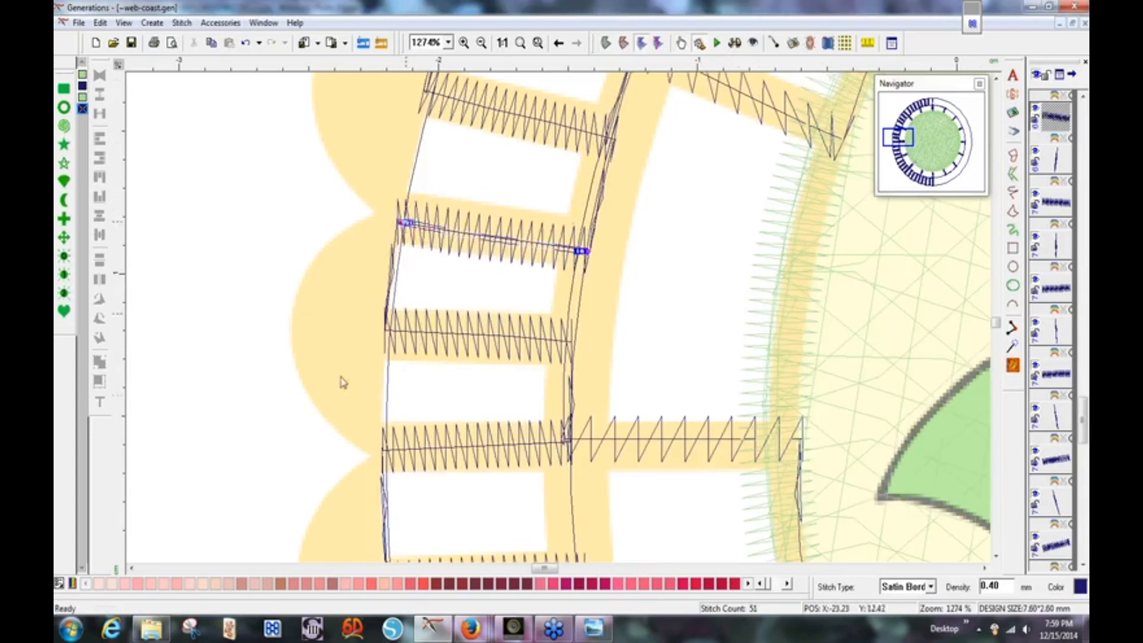
{"action": "left_click", "coordinate": [522, 44]}
Show realistic stitches and save the 6426-stitch coaster over web-coast.gen.
{"action": "left_click", "coordinate": [813, 219]}
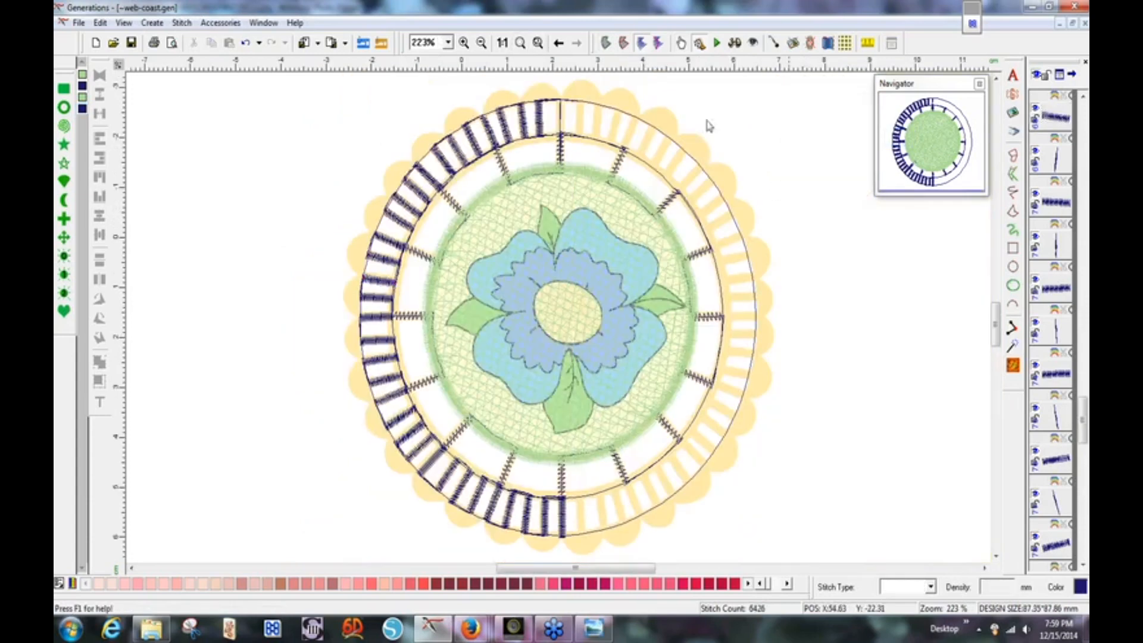
{"action": "left_click", "coordinate": [738, 45]}
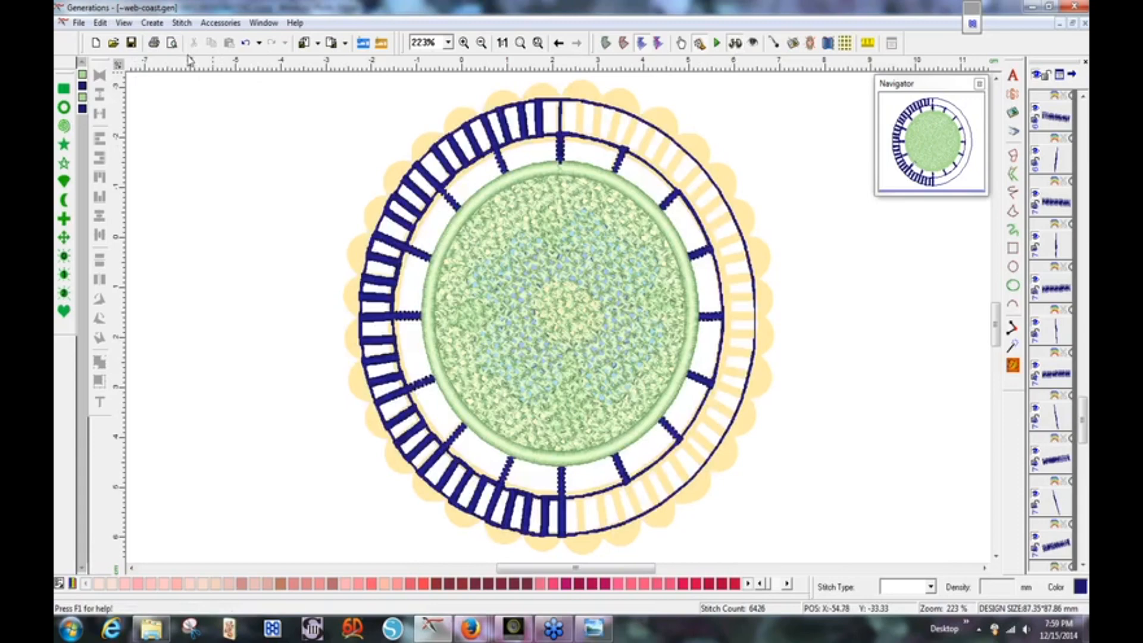
{"action": "left_click", "coordinate": [131, 43]}
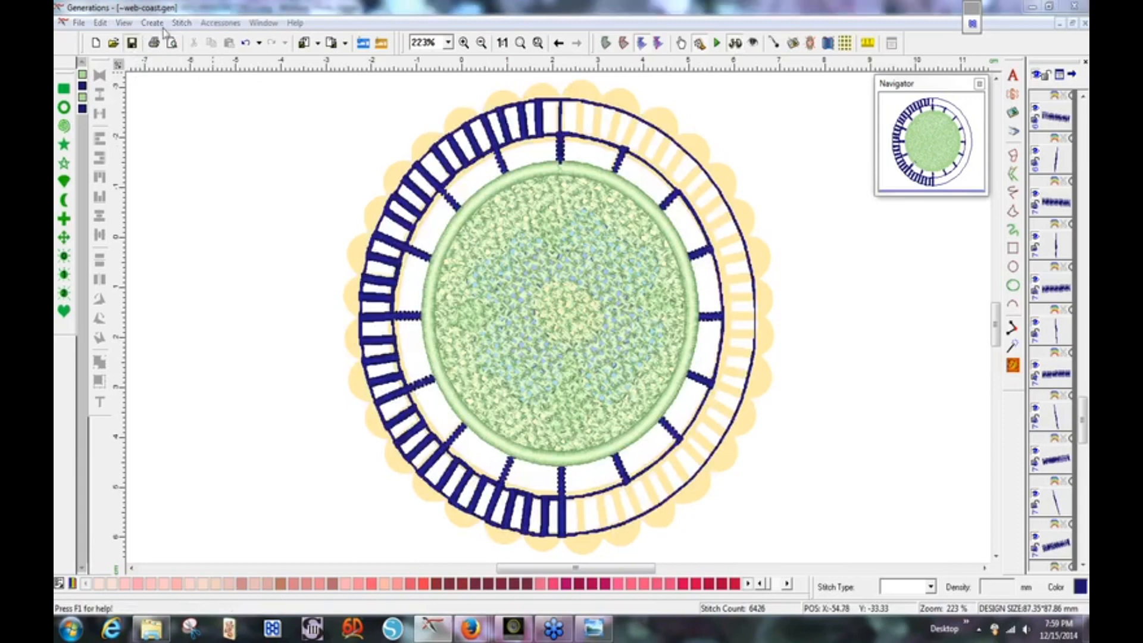
{"action": "left_click", "coordinate": [805, 275]}
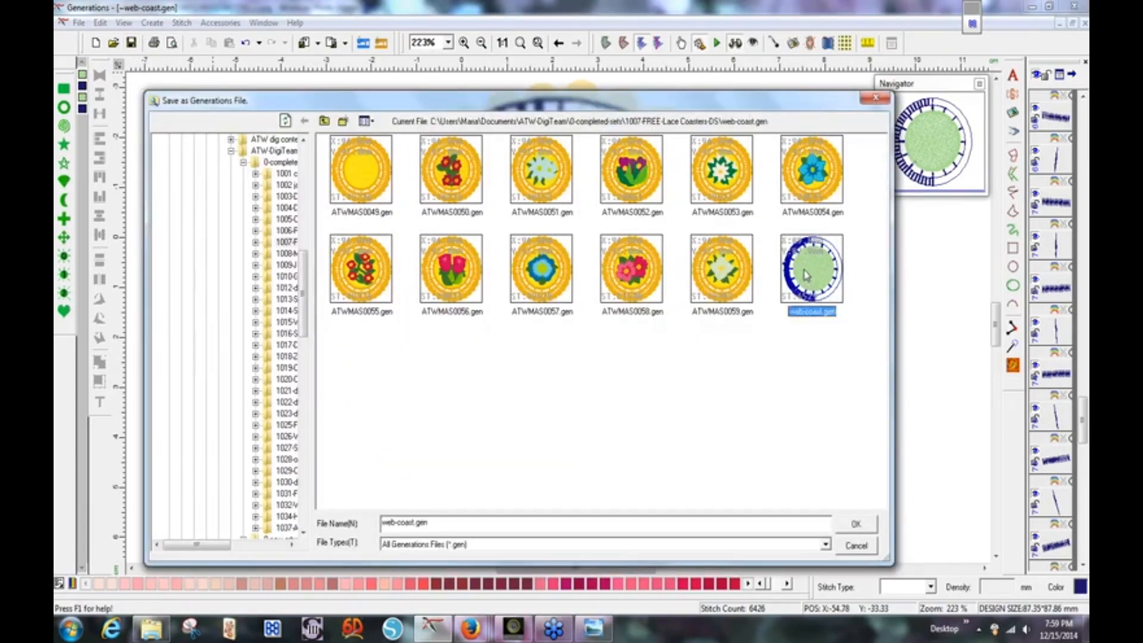
{"action": "double_click", "coordinate": [805, 275]}
{"action": "left_click", "coordinate": [578, 373]}
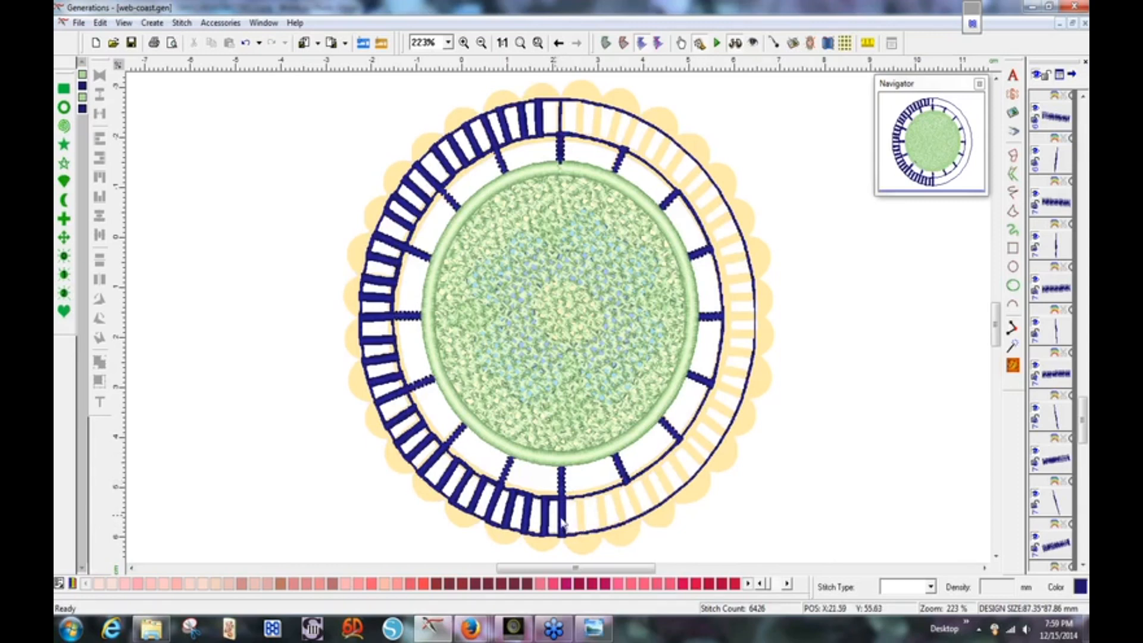
Ctrl-click each outer-ring satin bar from bottom to top, totalling 1593 stitches over 45.40 × 87.60 mm.
{"action": "left_click", "coordinate": [559, 522]}
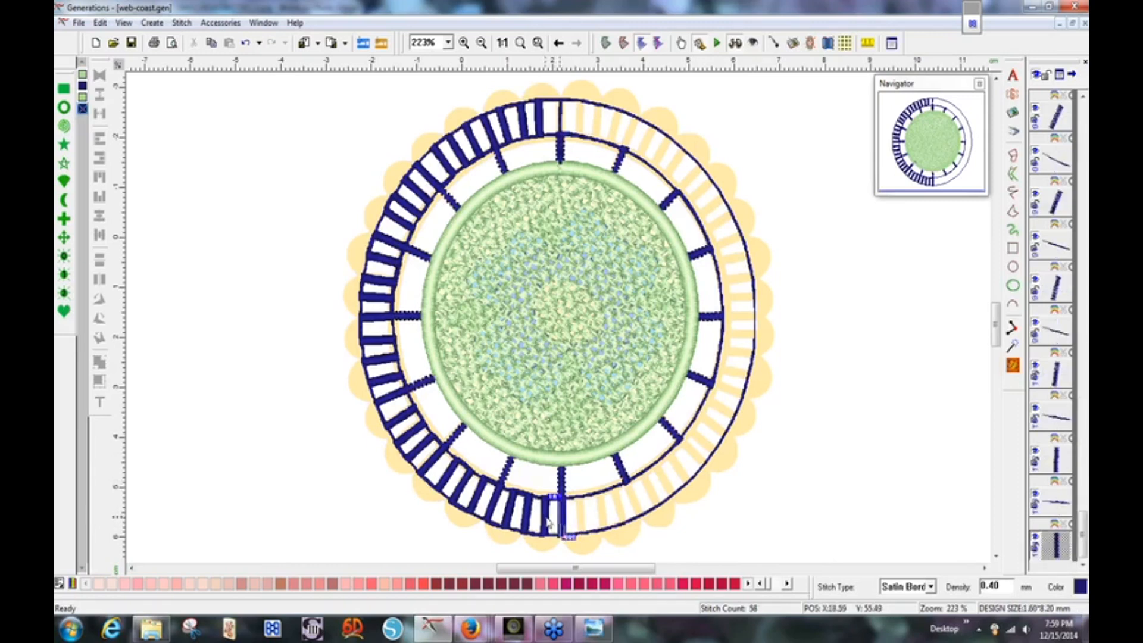
{"action": "left_click", "coordinate": [544, 519], "text": "ctrl"}
{"action": "left_click", "coordinate": [527, 515], "text": "ctrl"}
{"action": "left_click", "coordinate": [506, 510], "text": "ctrl"}
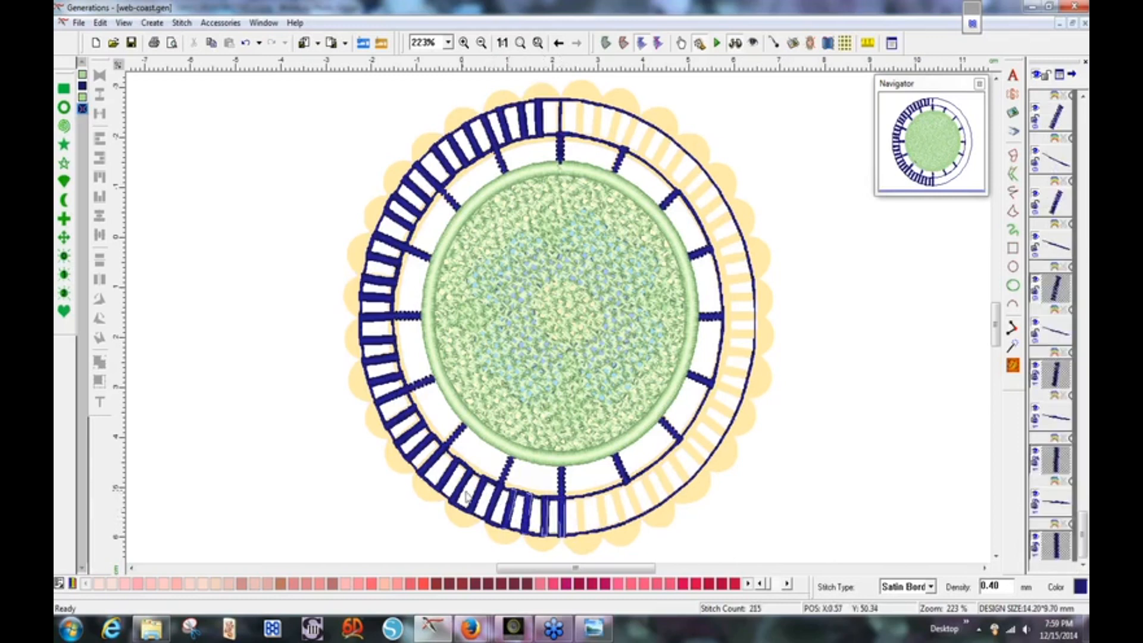
{"action": "left_click", "coordinate": [488, 499], "text": "ctrl"}
{"action": "left_click", "coordinate": [461, 492], "text": "ctrl"}
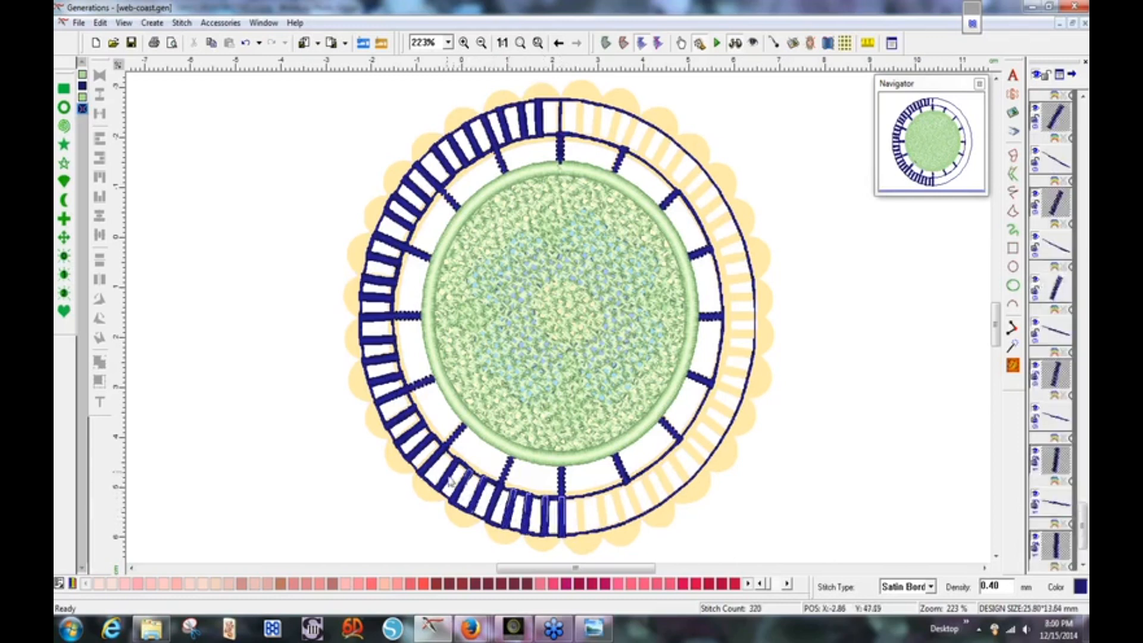
{"action": "left_click", "coordinate": [451, 481], "text": "ctrl"}
{"action": "left_click", "coordinate": [434, 470], "text": "ctrl"}
{"action": "left_click", "coordinate": [419, 457], "text": "ctrl"}
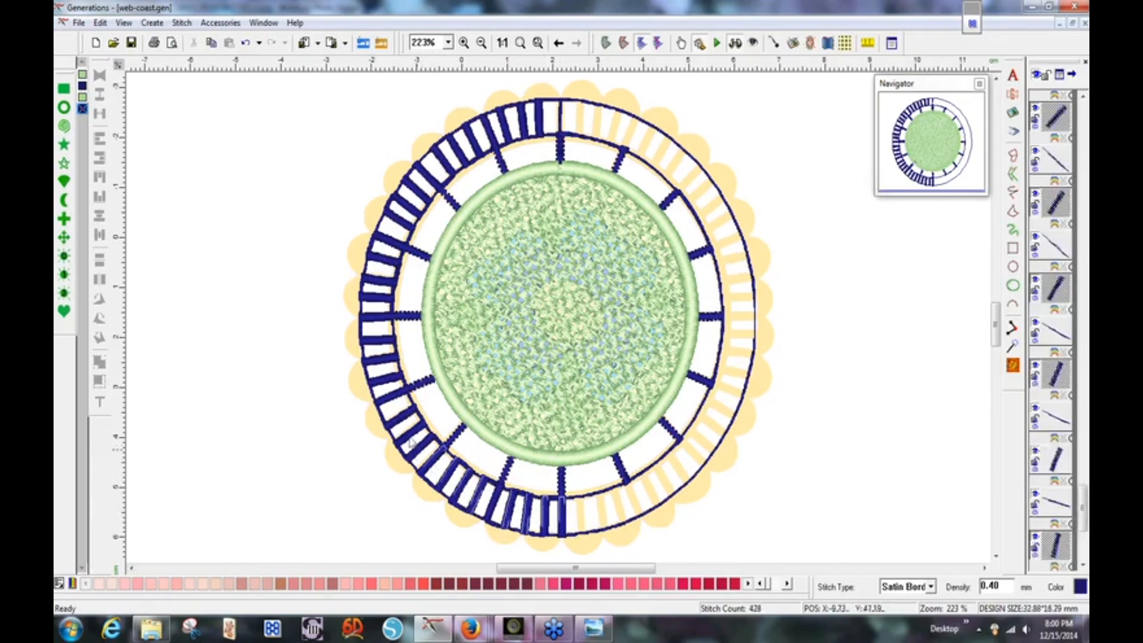
{"action": "left_click", "coordinate": [411, 444], "text": "ctrl"}
{"action": "left_click", "coordinate": [405, 430], "text": "ctrl"}
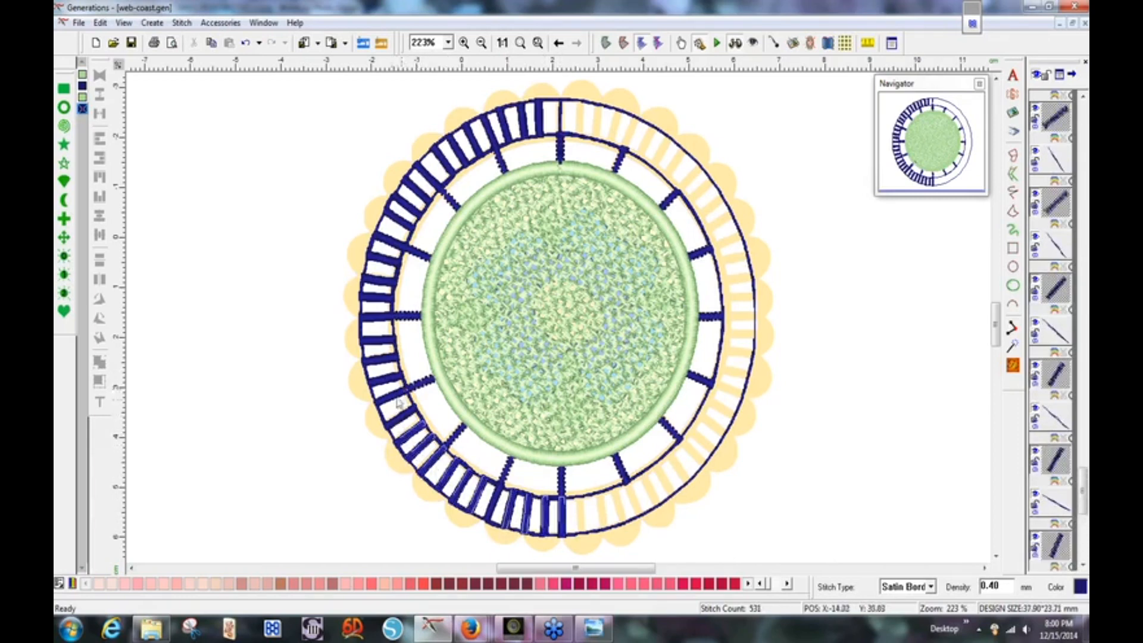
{"action": "left_click", "coordinate": [394, 402], "text": "ctrl"}
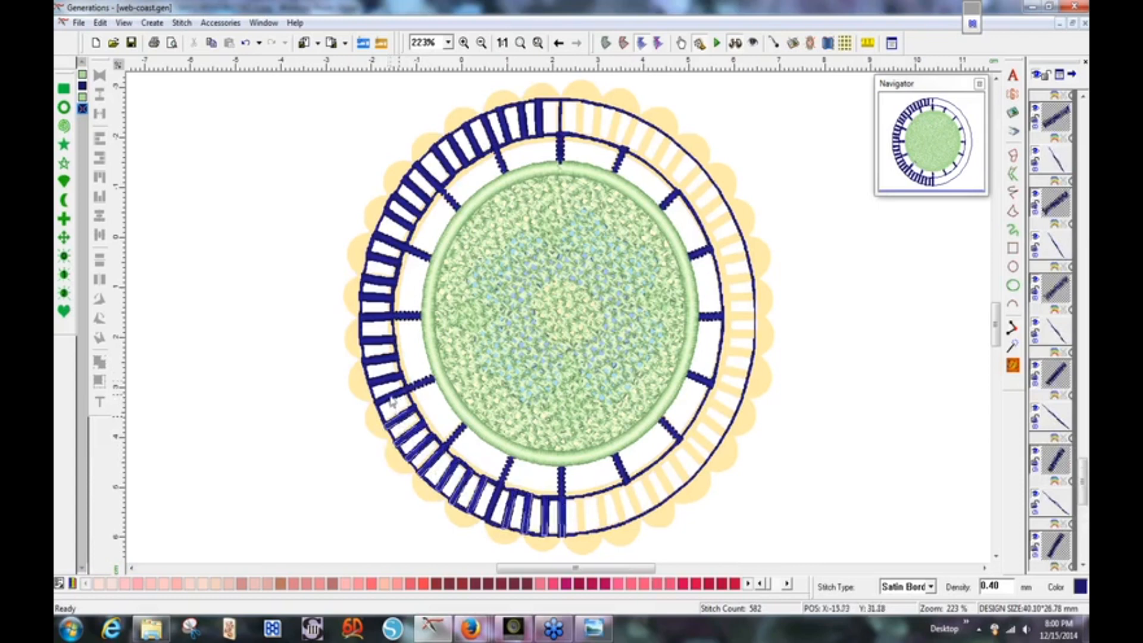
{"action": "left_click", "coordinate": [391, 378], "text": "ctrl"}
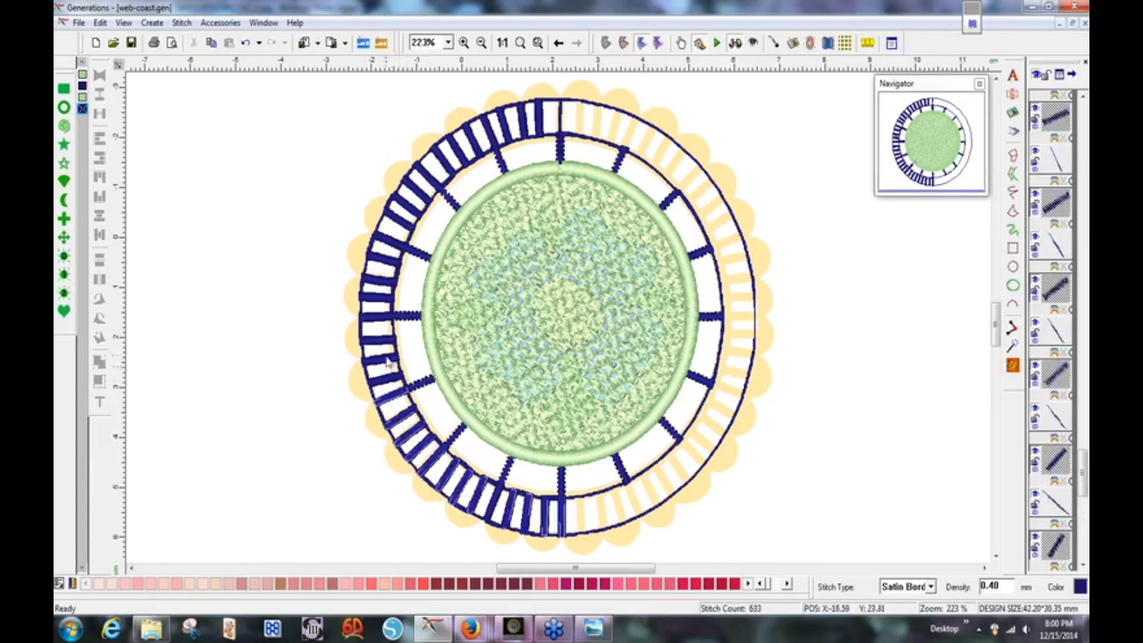
{"action": "left_click", "coordinate": [384, 365], "text": "ctrl"}
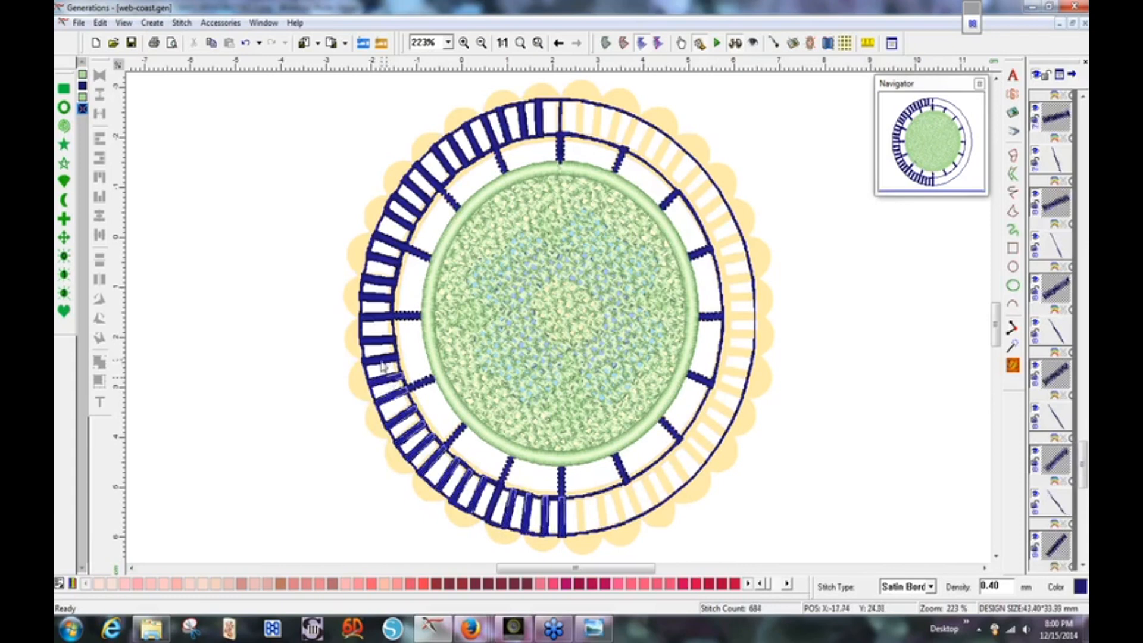
{"action": "left_click", "coordinate": [374, 299], "text": "ctrl"}
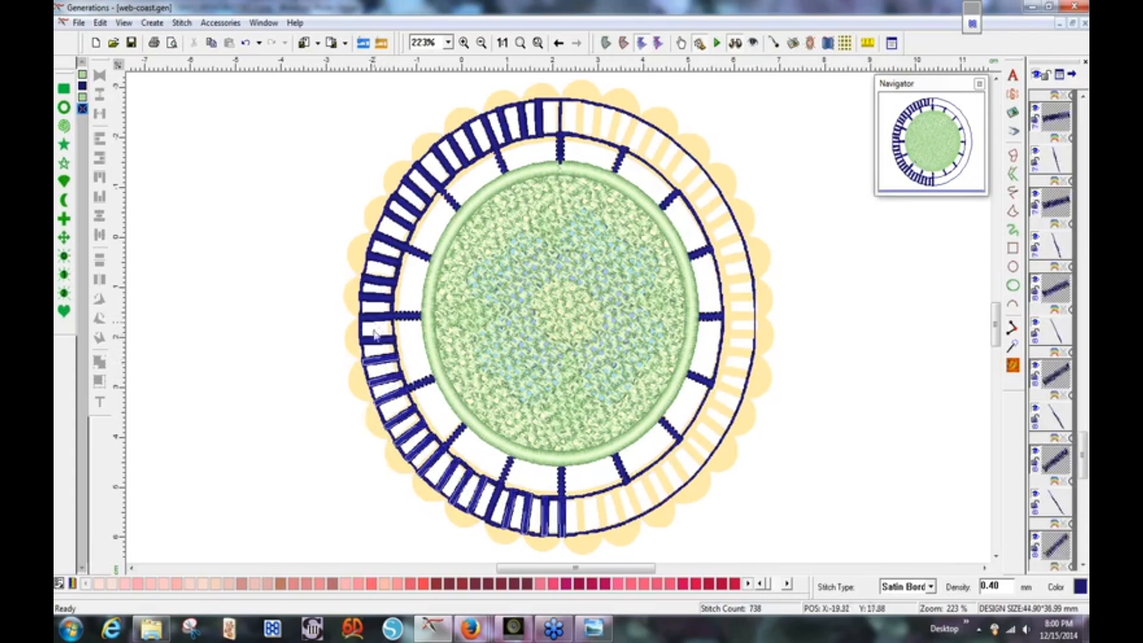
{"action": "left_click", "coordinate": [378, 355], "text": "ctrl"}
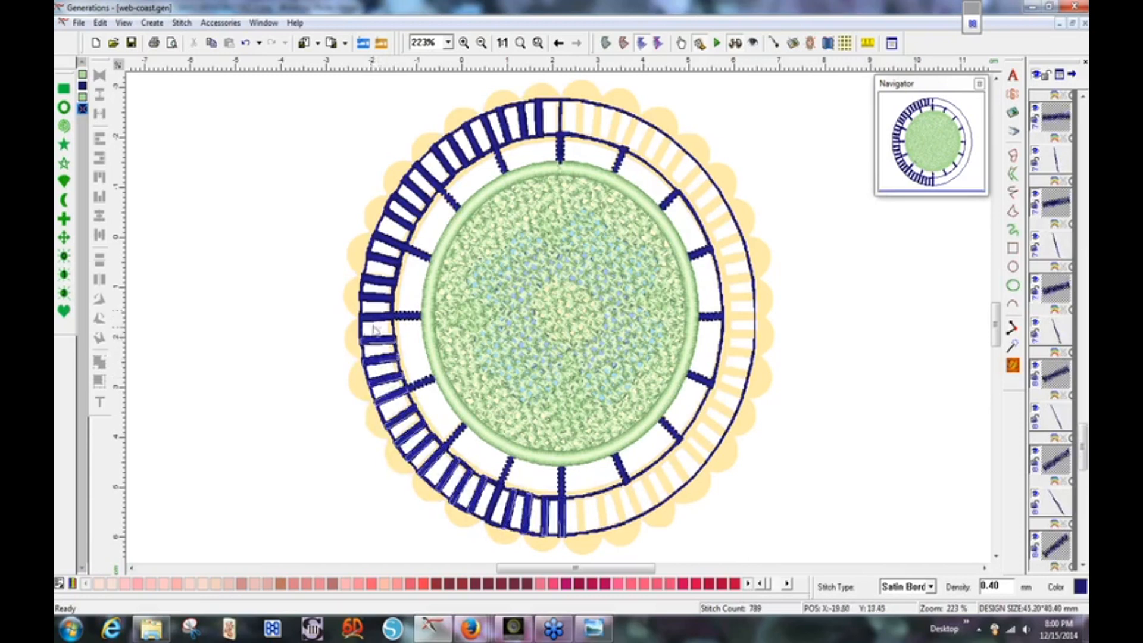
{"action": "left_click", "coordinate": [378, 302], "text": "ctrl"}
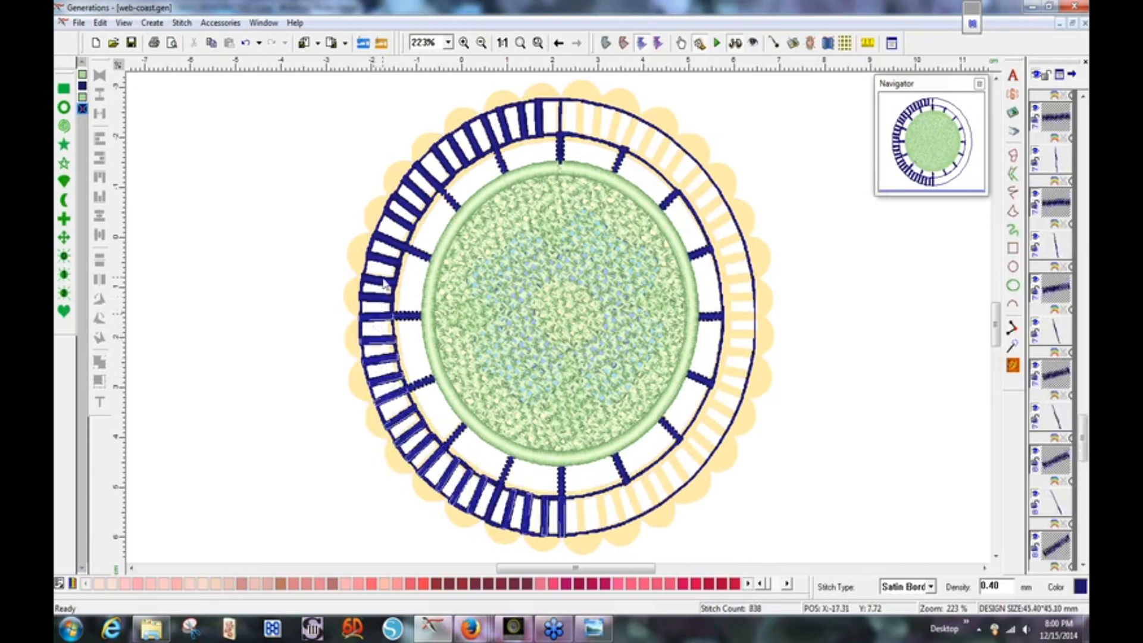
{"action": "left_click", "coordinate": [378, 303], "text": "ctrl"}
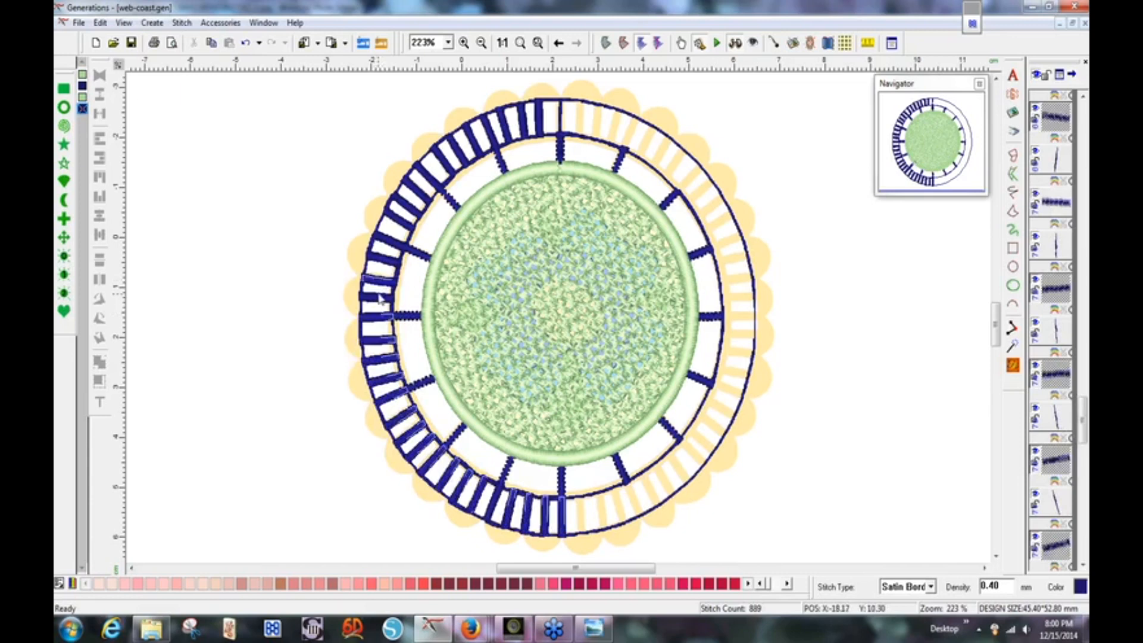
{"action": "left_click", "coordinate": [381, 306], "text": "ctrl"}
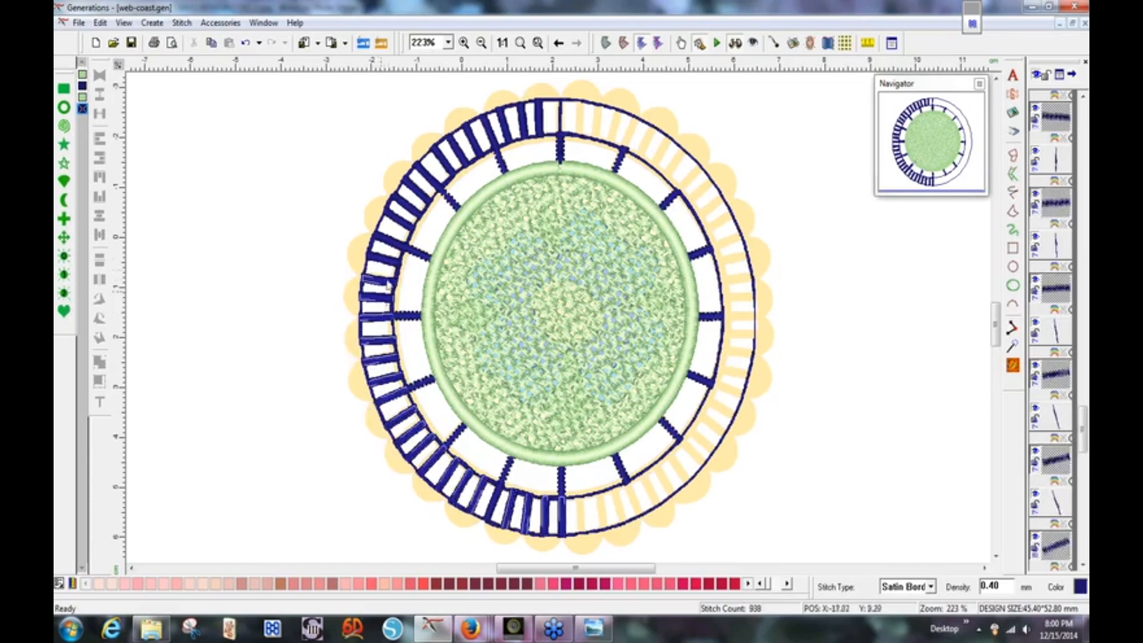
{"action": "left_click", "coordinate": [394, 250], "text": "ctrl"}
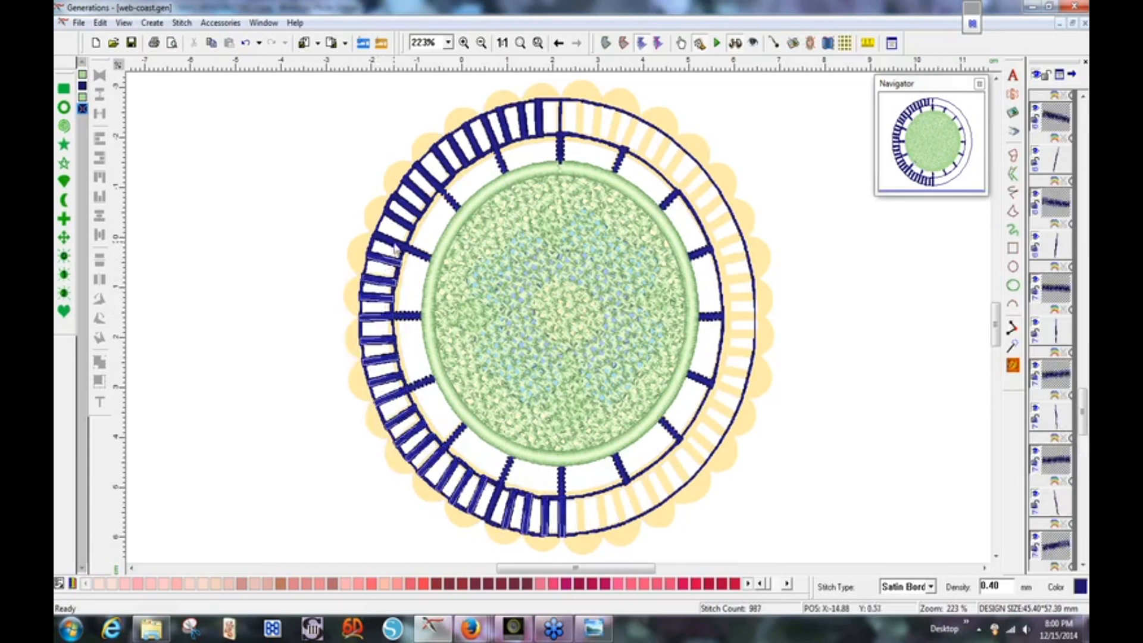
{"action": "left_click", "coordinate": [406, 223], "text": "ctrl"}
{"action": "left_click", "coordinate": [405, 221], "text": "ctrl"}
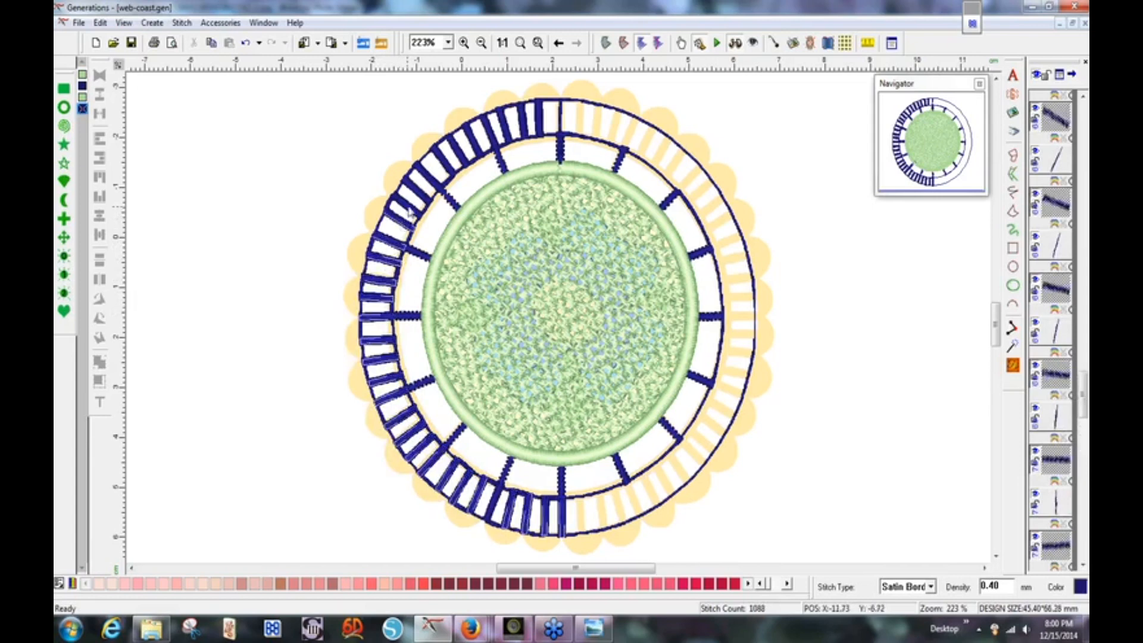
{"action": "left_click", "coordinate": [409, 208], "text": "ctrl"}
{"action": "left_click", "coordinate": [430, 190], "text": "ctrl"}
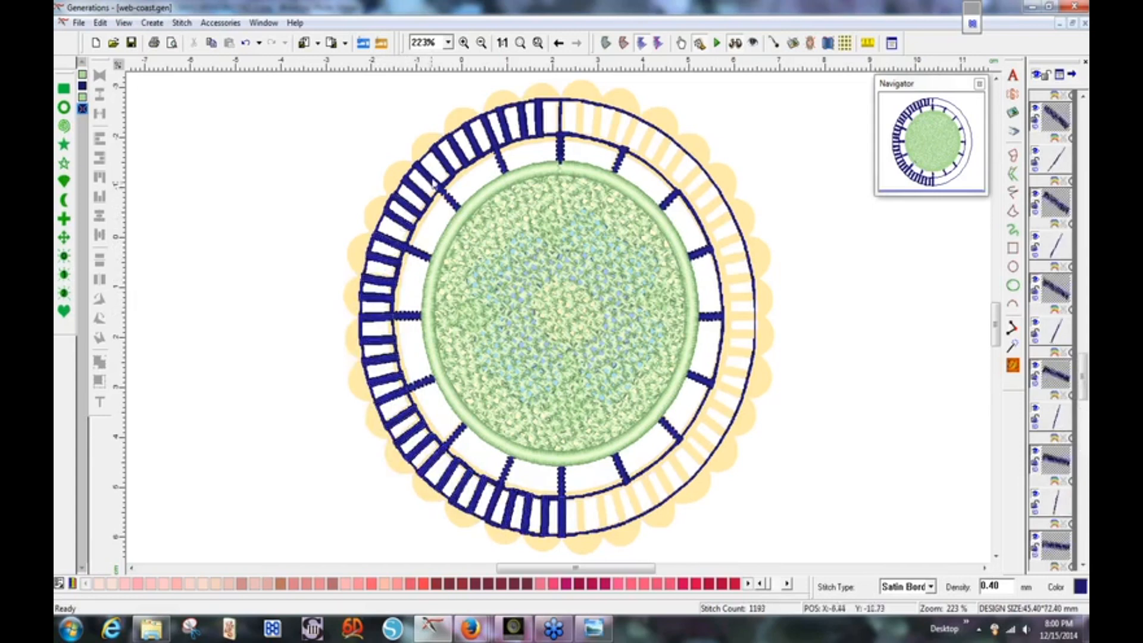
{"action": "left_click", "coordinate": [446, 175], "text": "ctrl"}
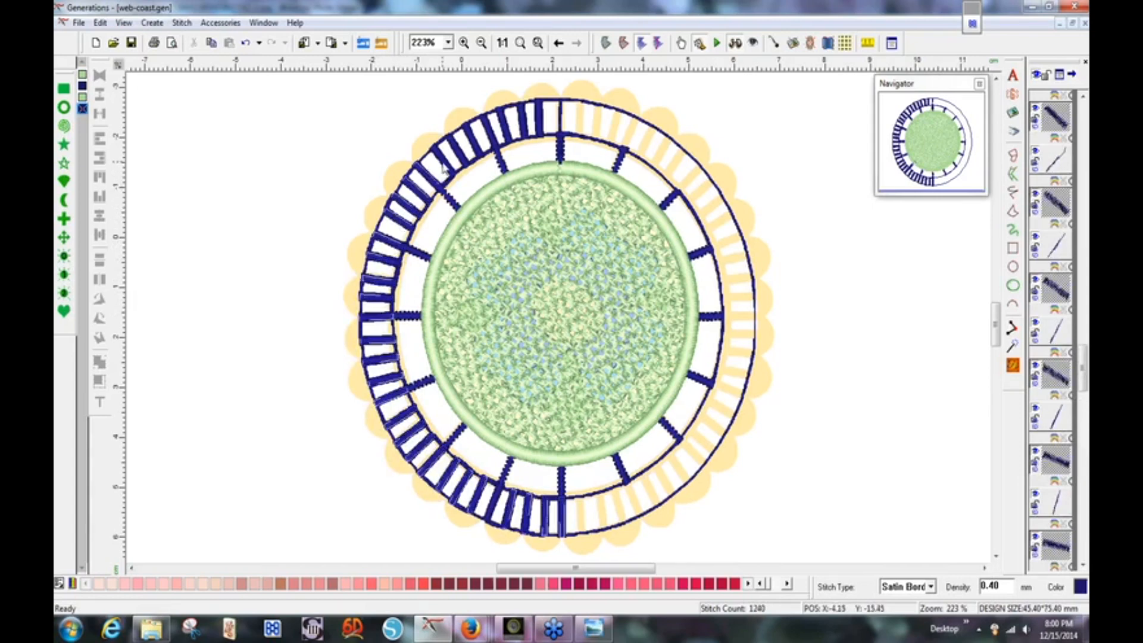
{"action": "left_click", "coordinate": [461, 158], "text": "ctrl"}
{"action": "left_click", "coordinate": [478, 146], "text": "ctrl"}
{"action": "left_click", "coordinate": [476, 141], "text": "ctrl"}
{"action": "left_click", "coordinate": [490, 131], "text": "ctrl"}
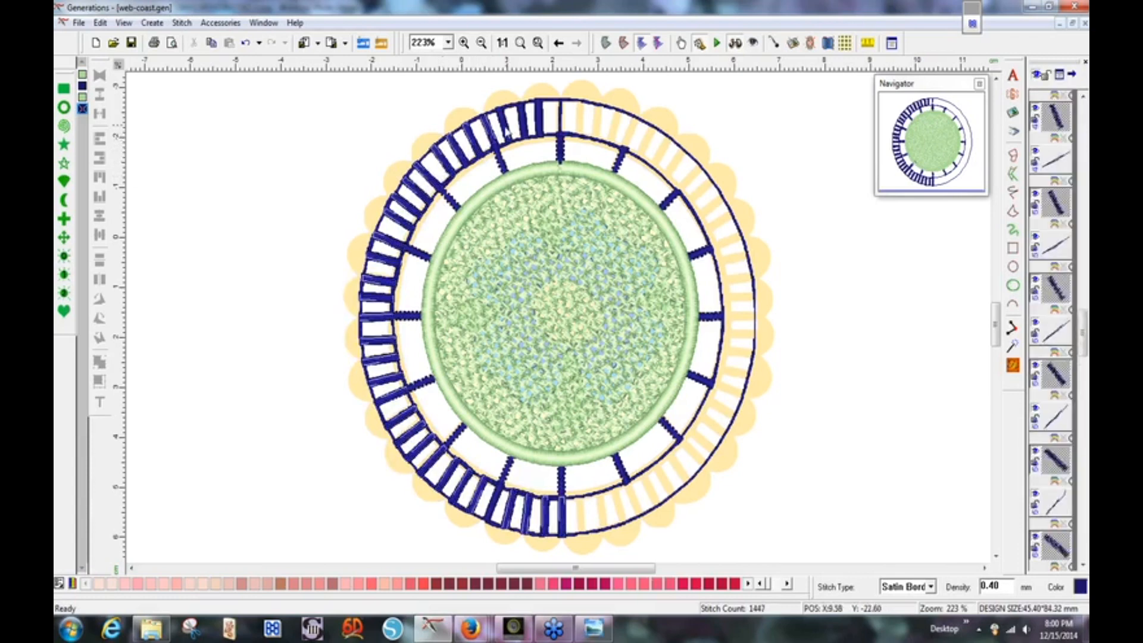
{"action": "left_click", "coordinate": [506, 130], "text": "ctrl"}
{"action": "left_click", "coordinate": [525, 125], "text": "ctrl"}
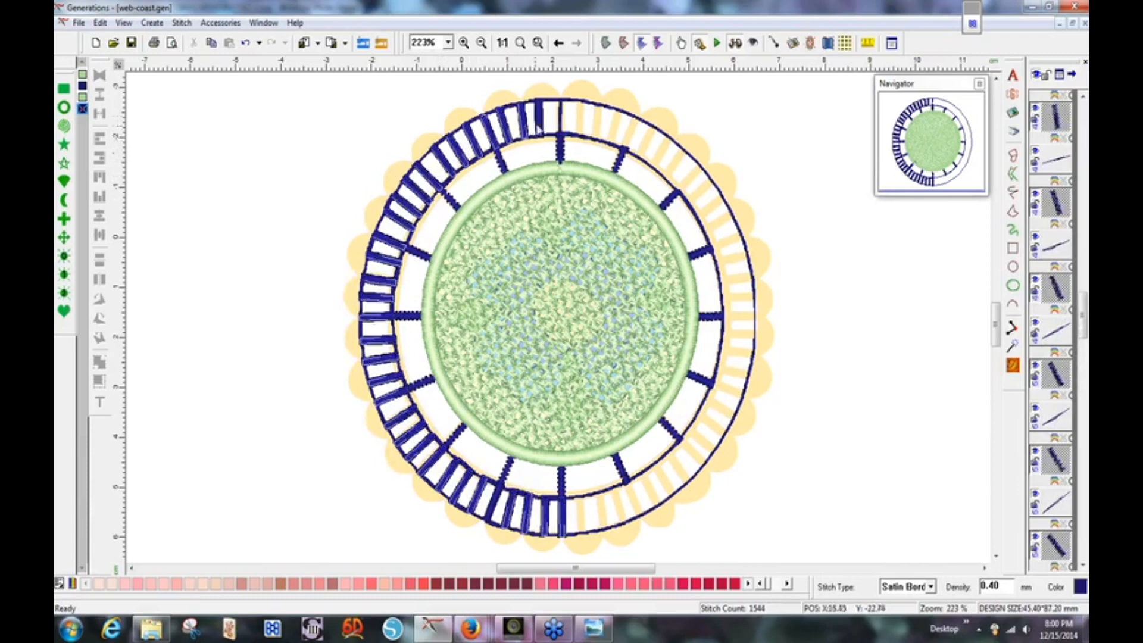
{"action": "left_click", "coordinate": [542, 121], "text": "ctrl"}
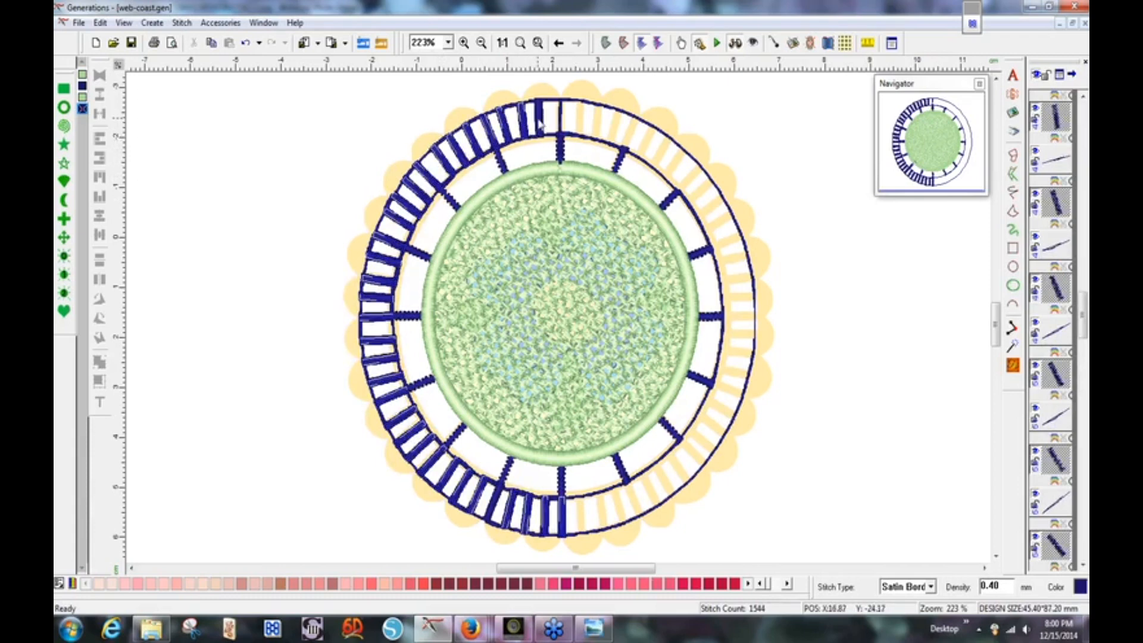
Set the selected bars' satin density to 0.90, cutting them to 932 stitches.
{"action": "right_click", "coordinate": [527, 202]}
{"action": "left_click", "coordinate": [620, 161]}
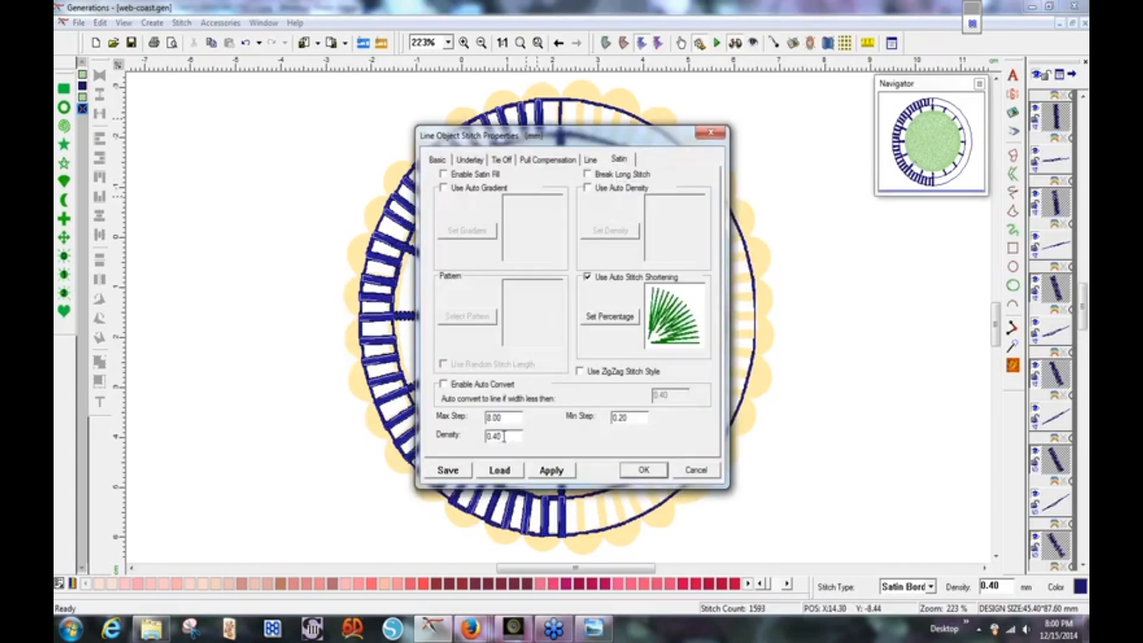
{"action": "left_click_drag", "start_coordinate": [502, 437], "coordinate": [486, 437]}
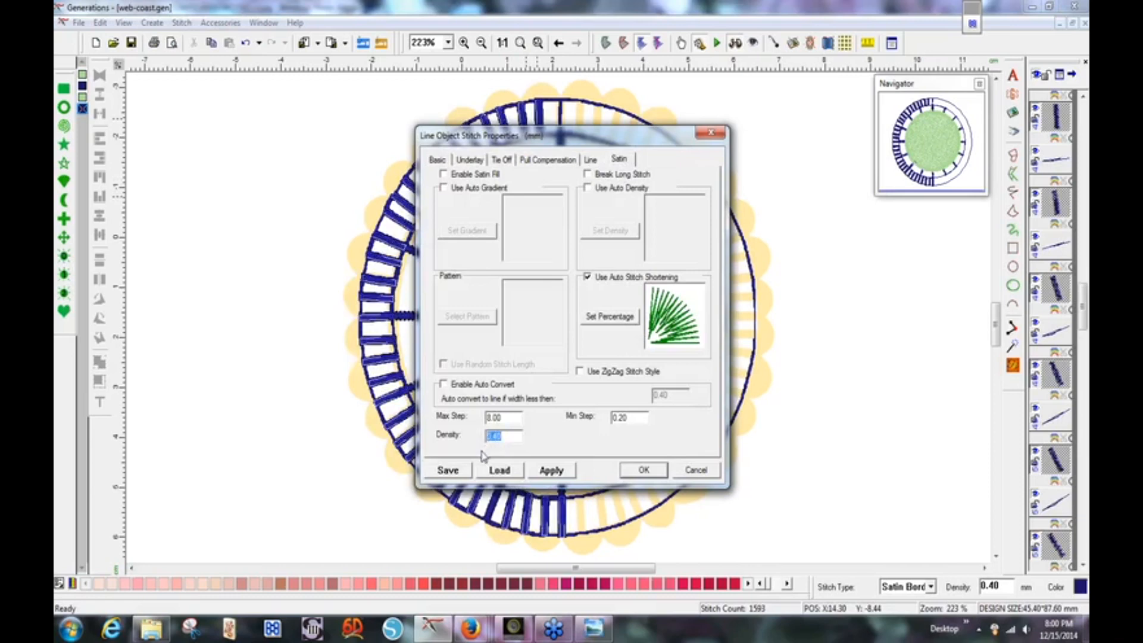
{"action": "key", "text": "BackSpace"}
{"action": "type", "text": "9"}
{"action": "left_click", "coordinate": [644, 470]}
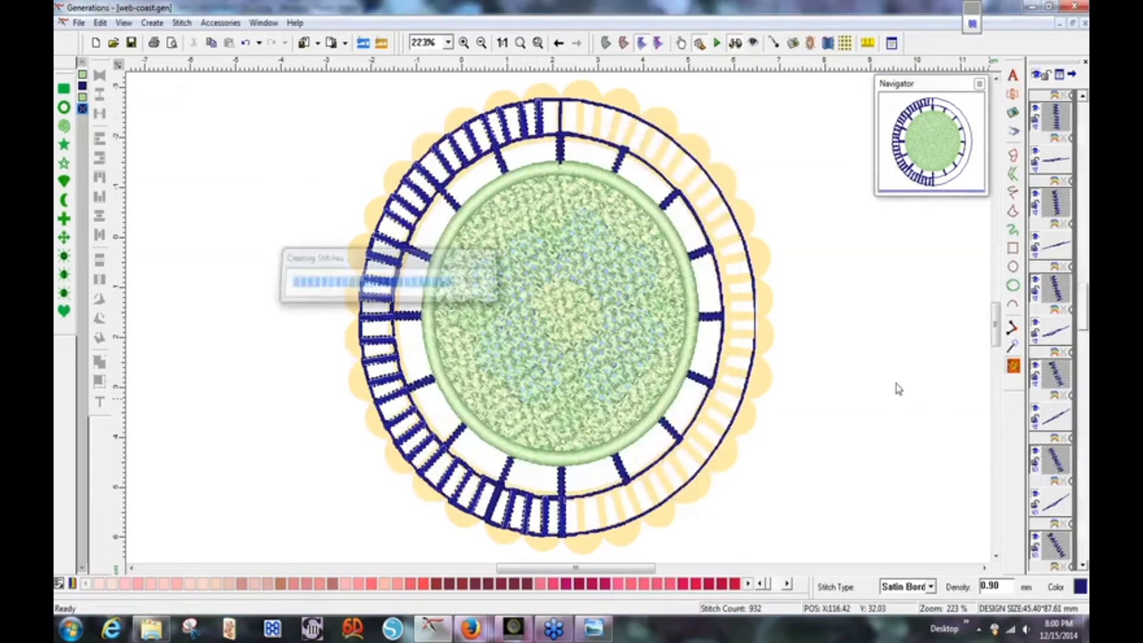
{"action": "left_click", "coordinate": [898, 389]}
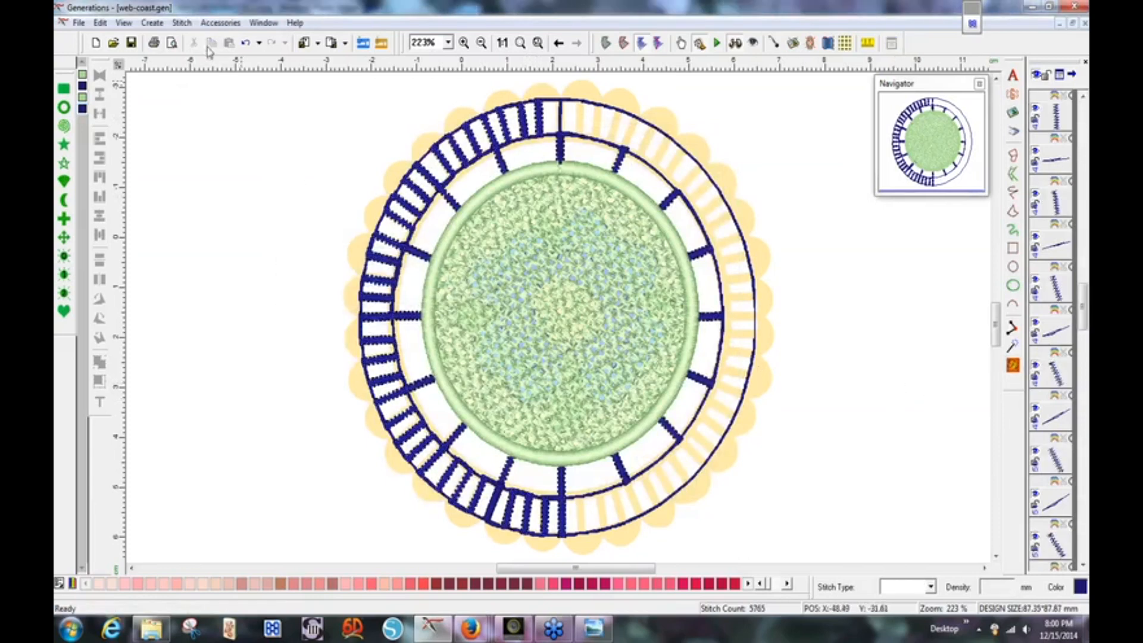
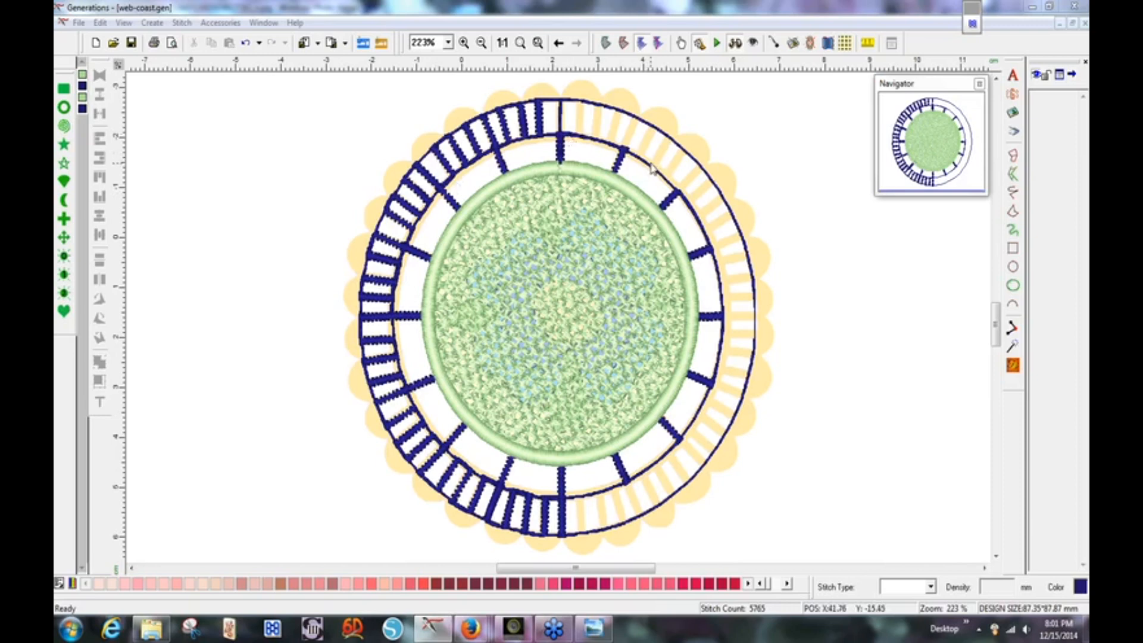
Select the last Run stitch circle at the bottom of the object list, the thin navy circle.
{"action": "left_click", "coordinate": [791, 195]}
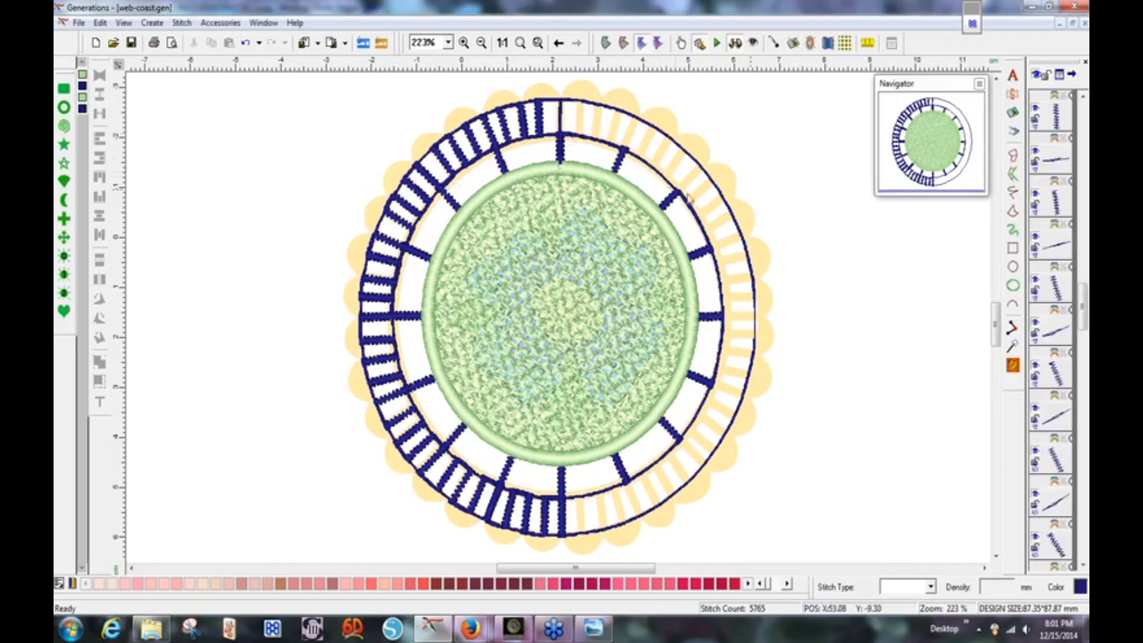
{"action": "left_click", "coordinate": [653, 173]}
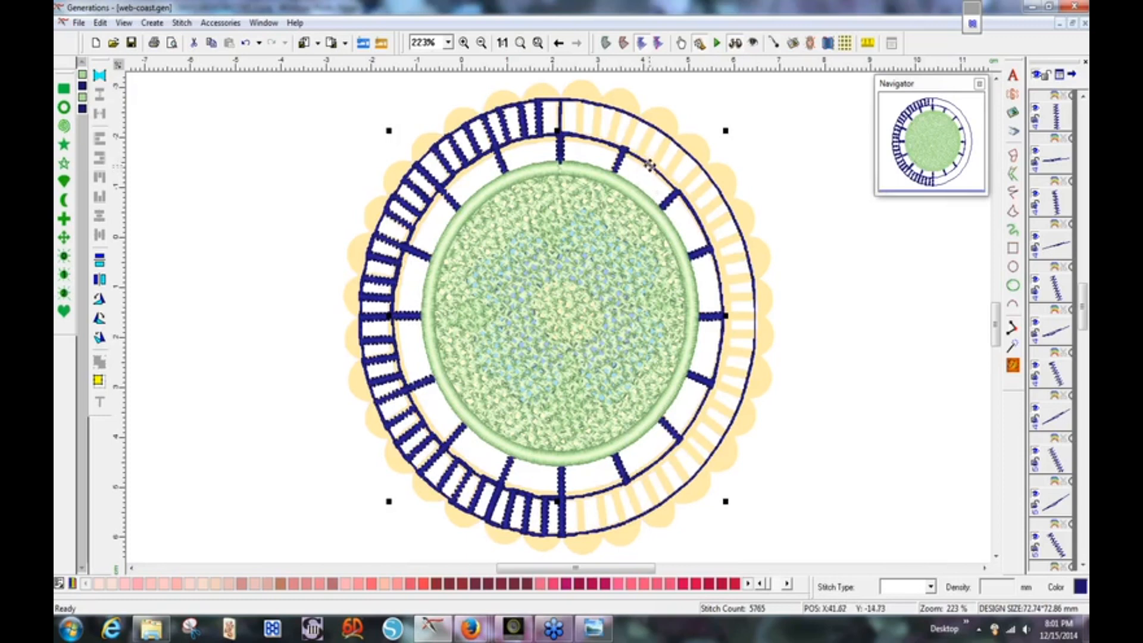
{"action": "left_click", "coordinate": [650, 166]}
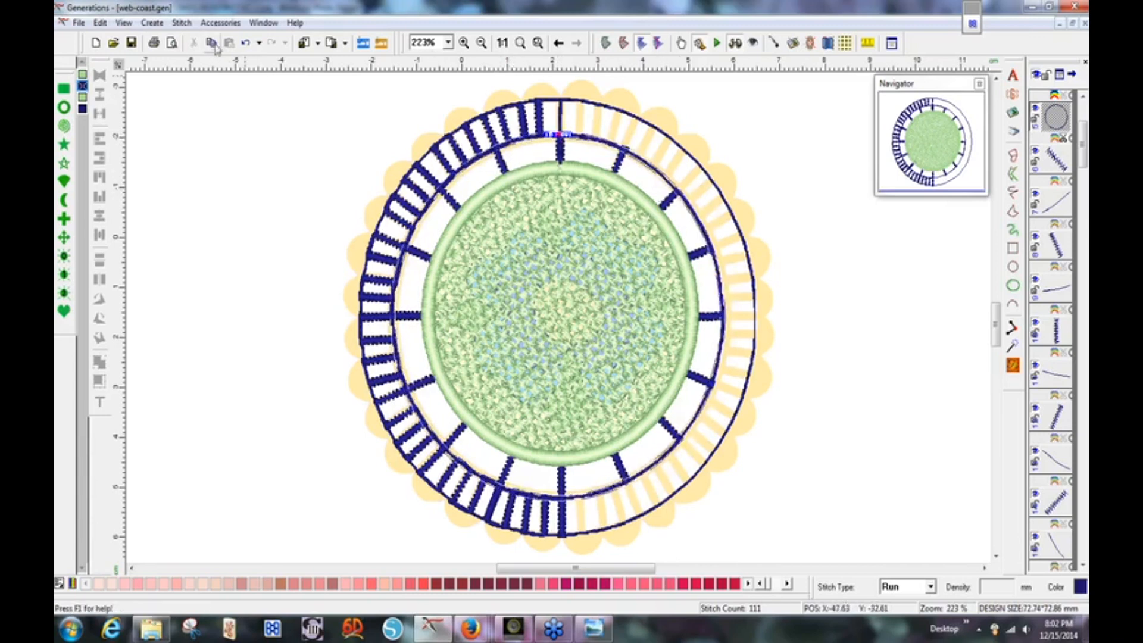
{"action": "key", "text": "ctrl+a"}
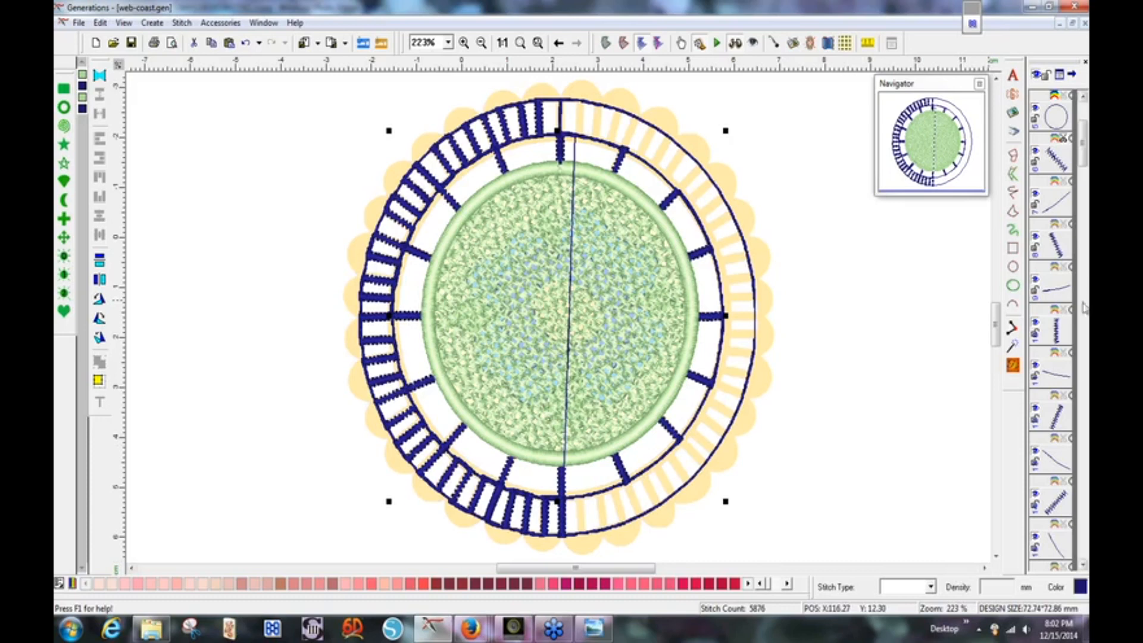
{"action": "scroll", "coordinate": [1082, 566], "scroll_direction": "down", "scroll_amount": 10}
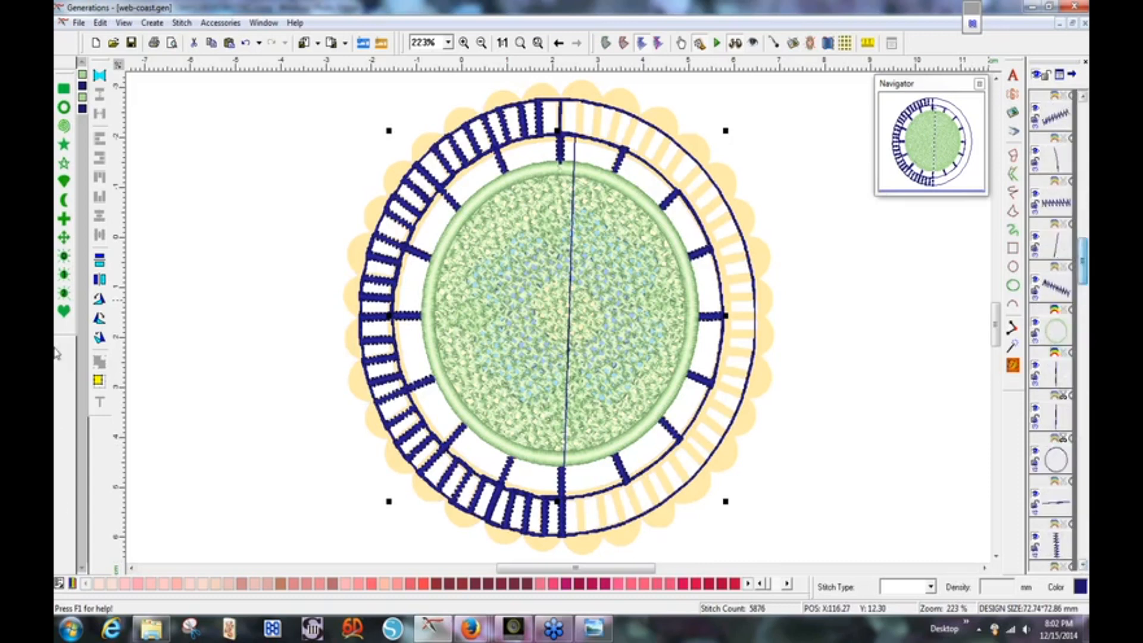
{"action": "left_click_drag", "start_coordinate": [1084, 281], "coordinate": [1084, 536]}
{"action": "left_click", "coordinate": [1055, 548]}
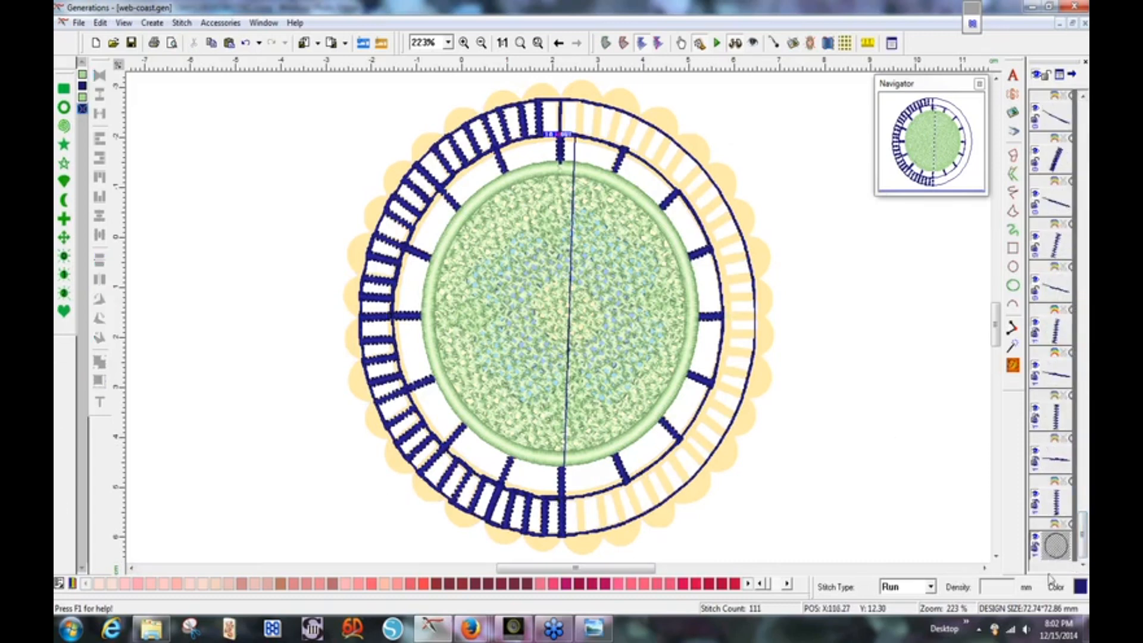
Make the thin navy circle a Satin Border with a 2 mm satin width.
{"action": "left_click", "coordinate": [931, 589]}
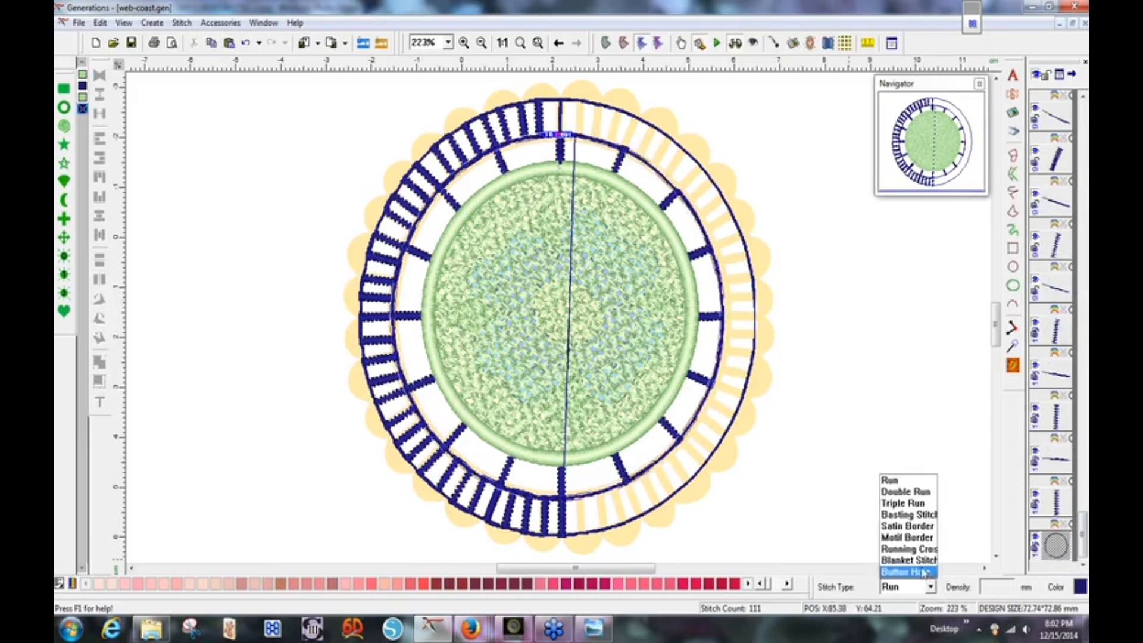
{"action": "left_click", "coordinate": [917, 528]}
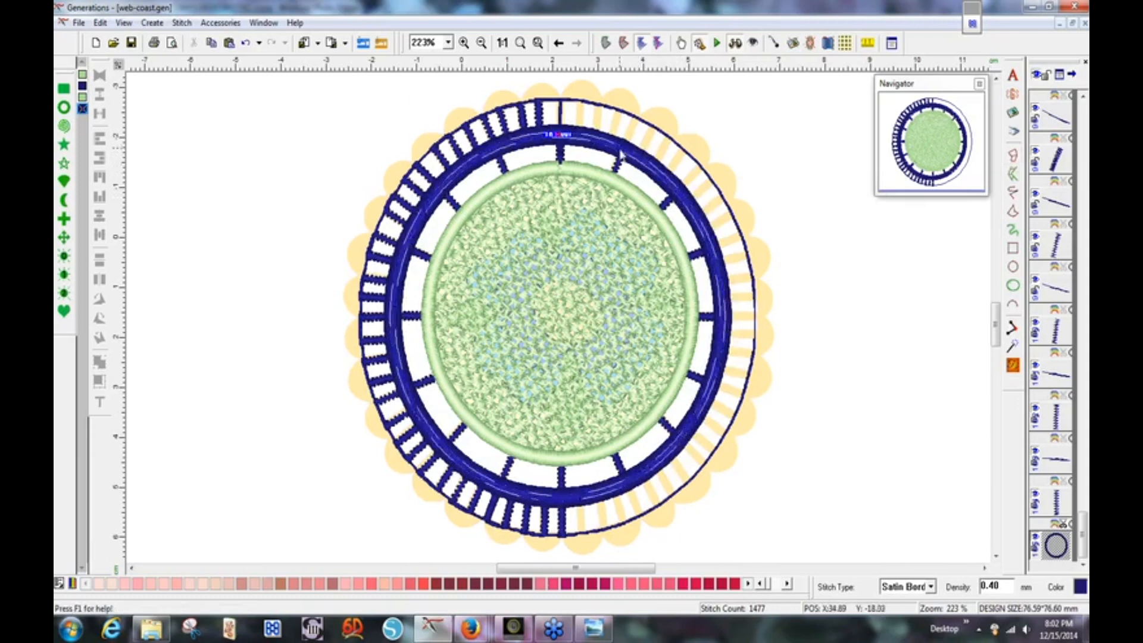
{"action": "double_click", "coordinate": [623, 156]}
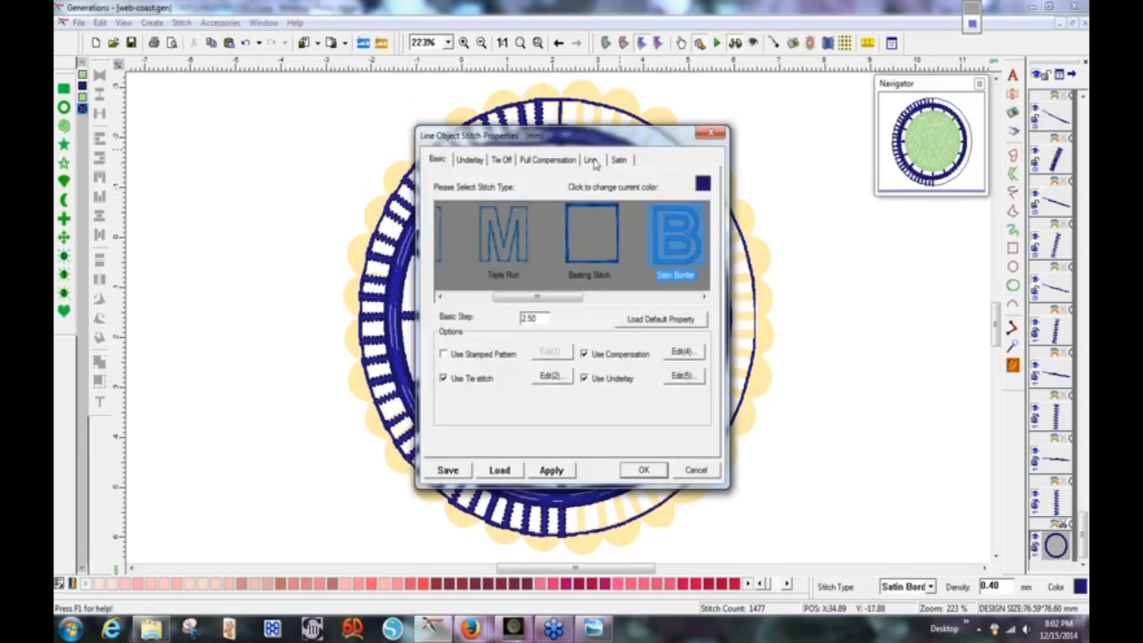
{"action": "left_click", "coordinate": [591, 161]}
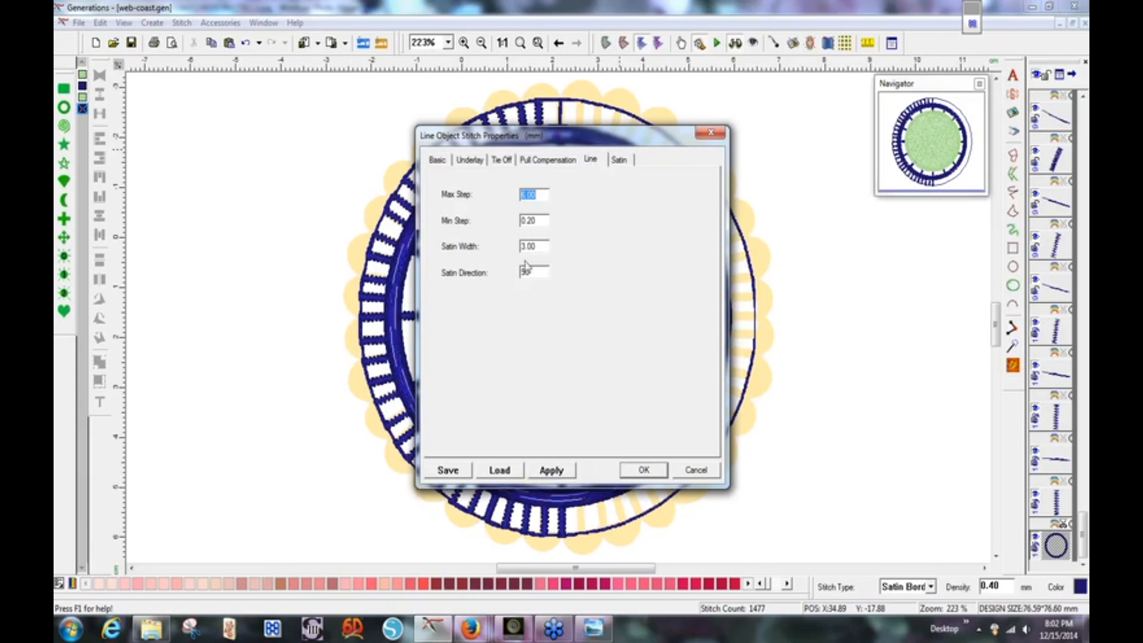
{"action": "left_click_drag", "start_coordinate": [539, 246], "coordinate": [511, 250]}
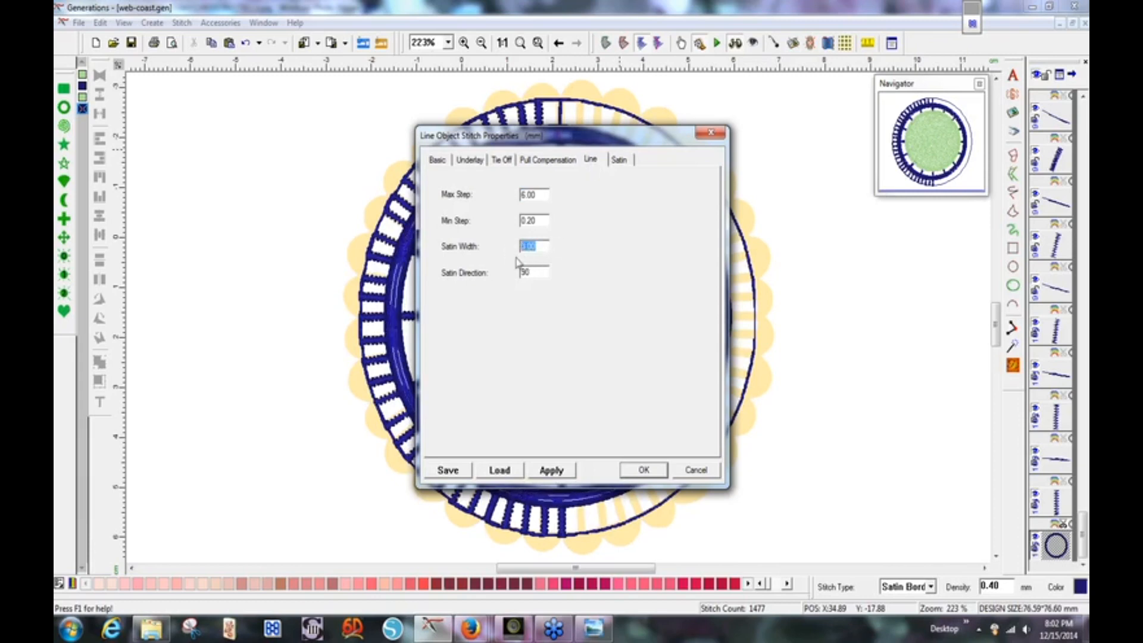
{"action": "type", "text": "2"}
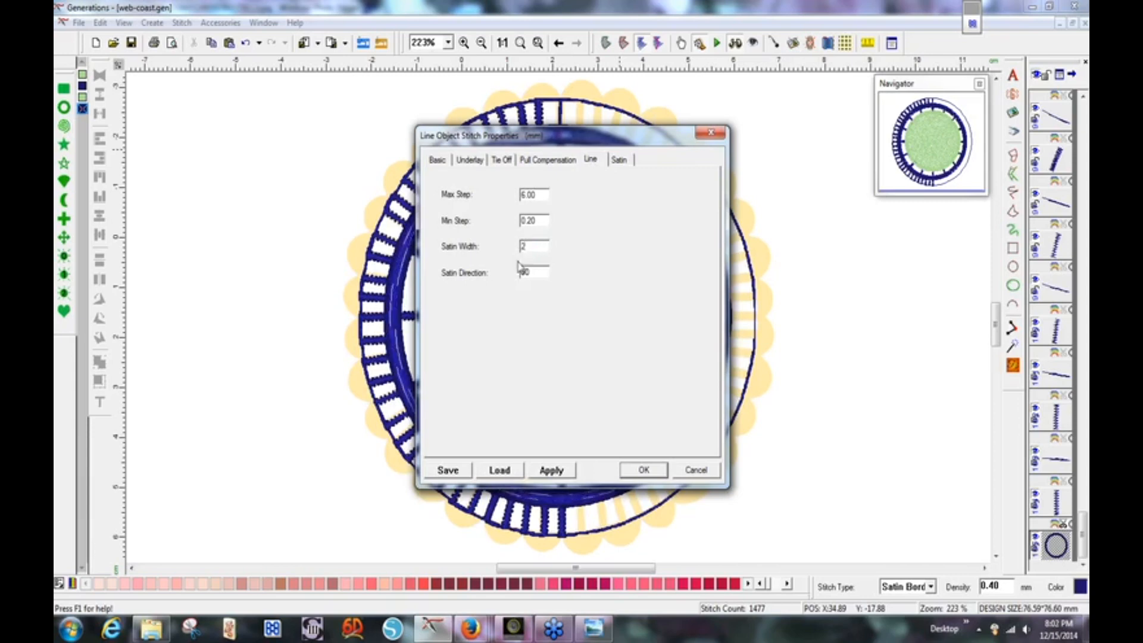
{"action": "key", "text": "Return"}
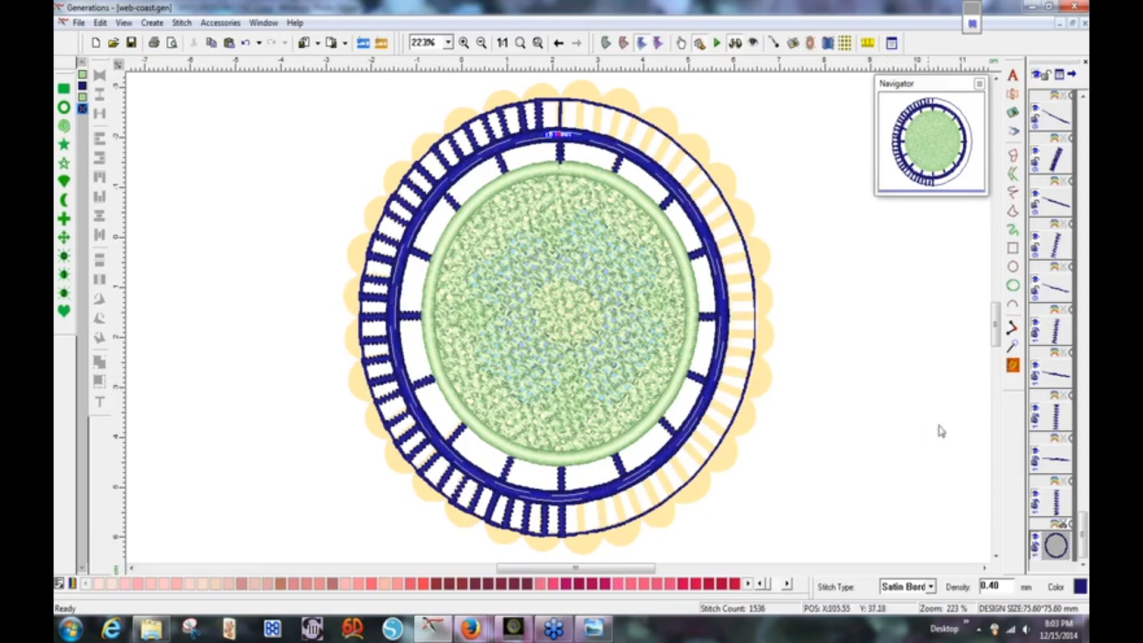
{"action": "left_click", "coordinate": [907, 400]}
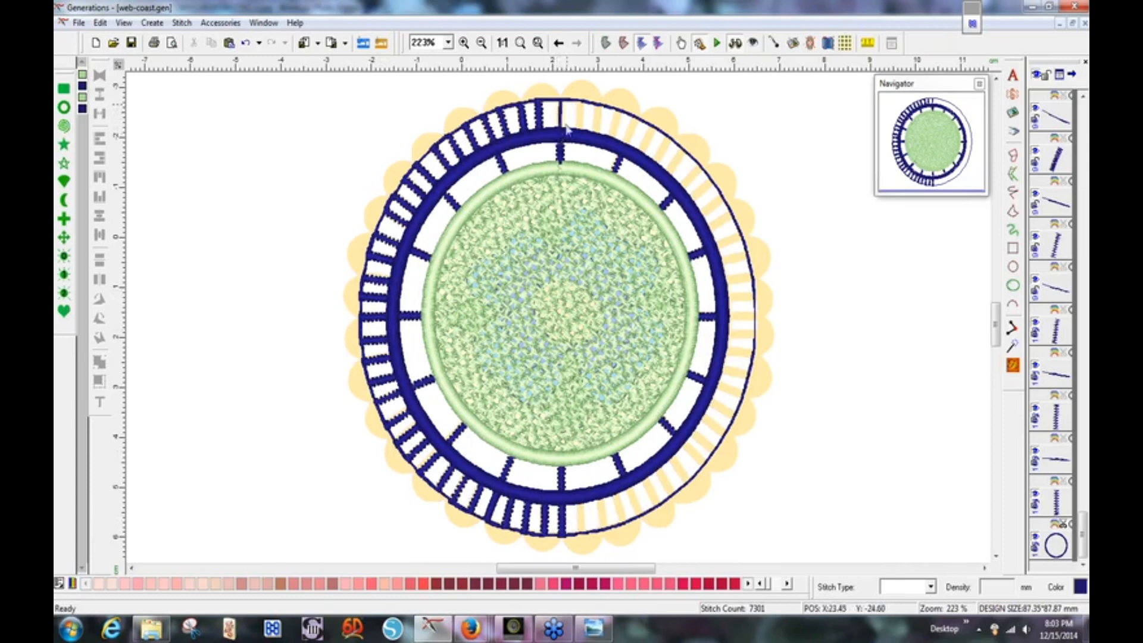
Draw a short 8-stitch freehand run line from the satin ring up to the outer bar ring's top.
{"action": "left_click", "coordinate": [600, 146]}
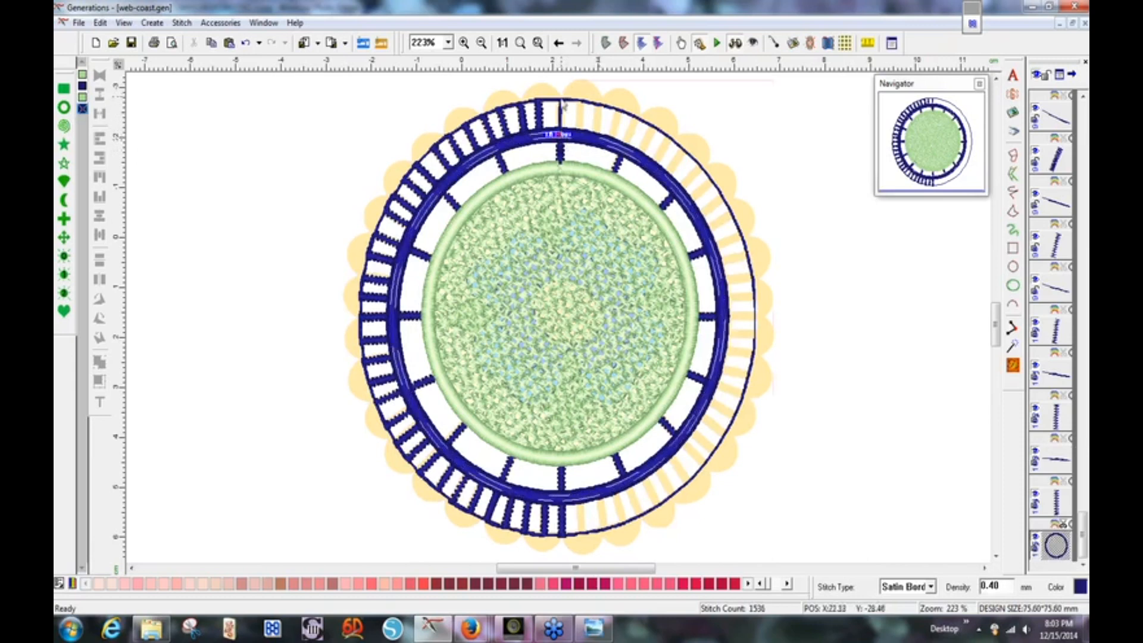
{"action": "key", "text": "ctrl+a"}
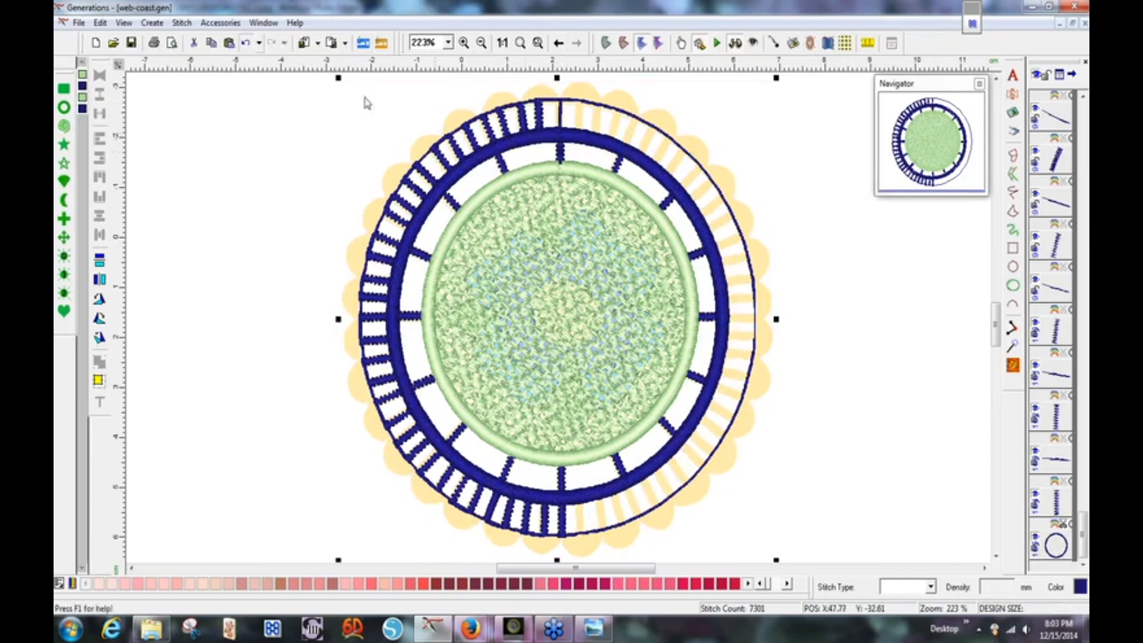
{"action": "left_click", "coordinate": [1013, 192]}
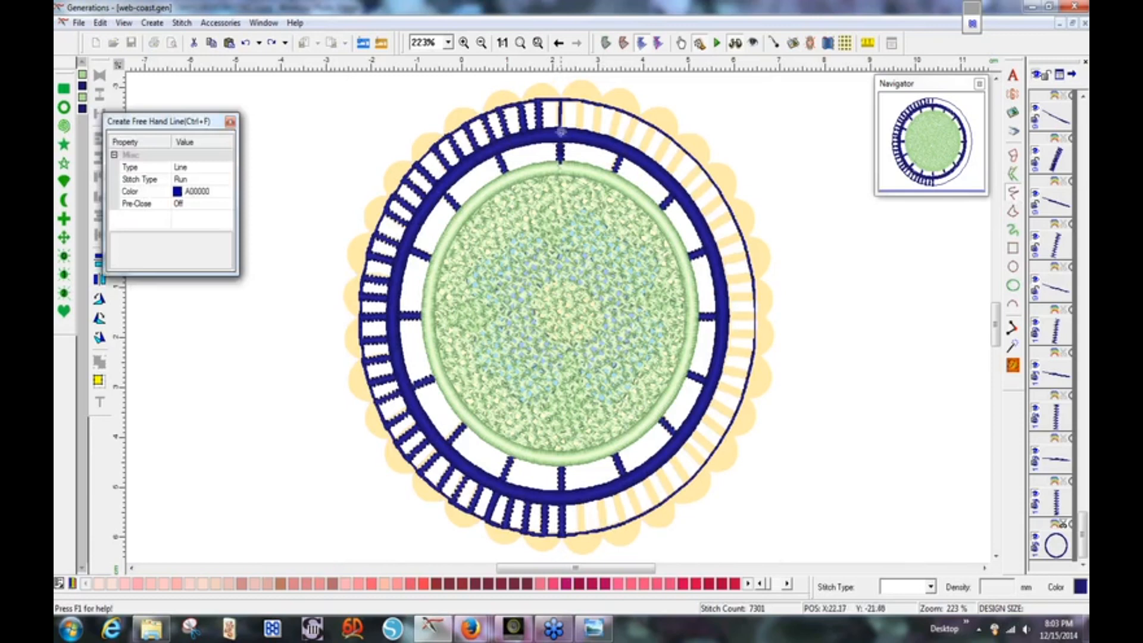
{"action": "left_click_drag", "start_coordinate": [561, 134], "coordinate": [561, 117]}
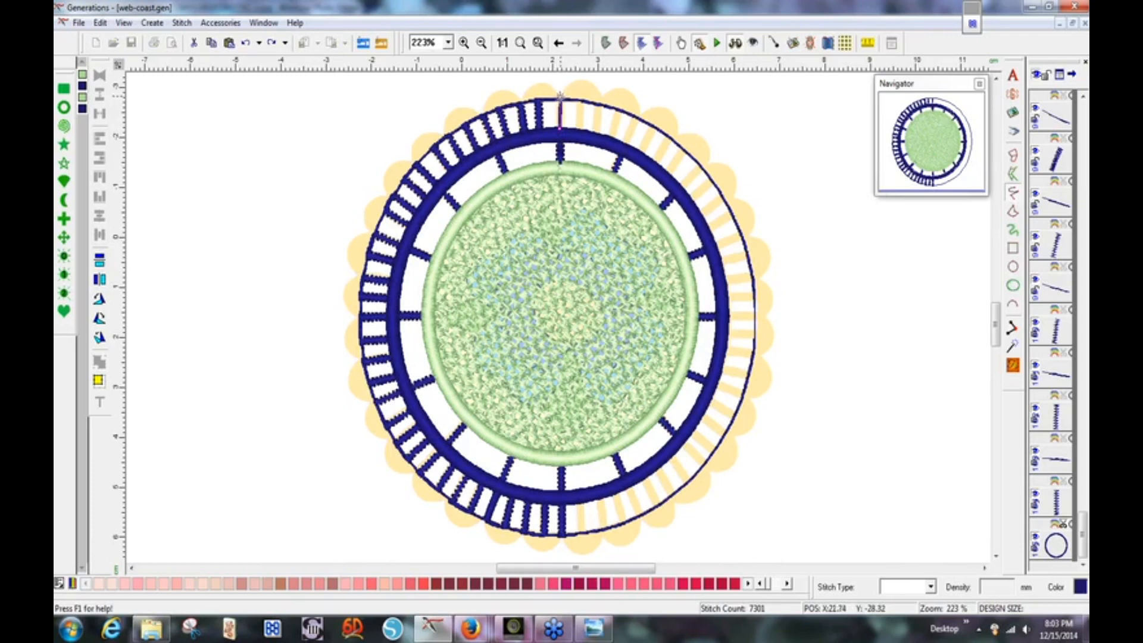
{"action": "left_click_drag", "start_coordinate": [560, 98], "coordinate": [560, 98]}
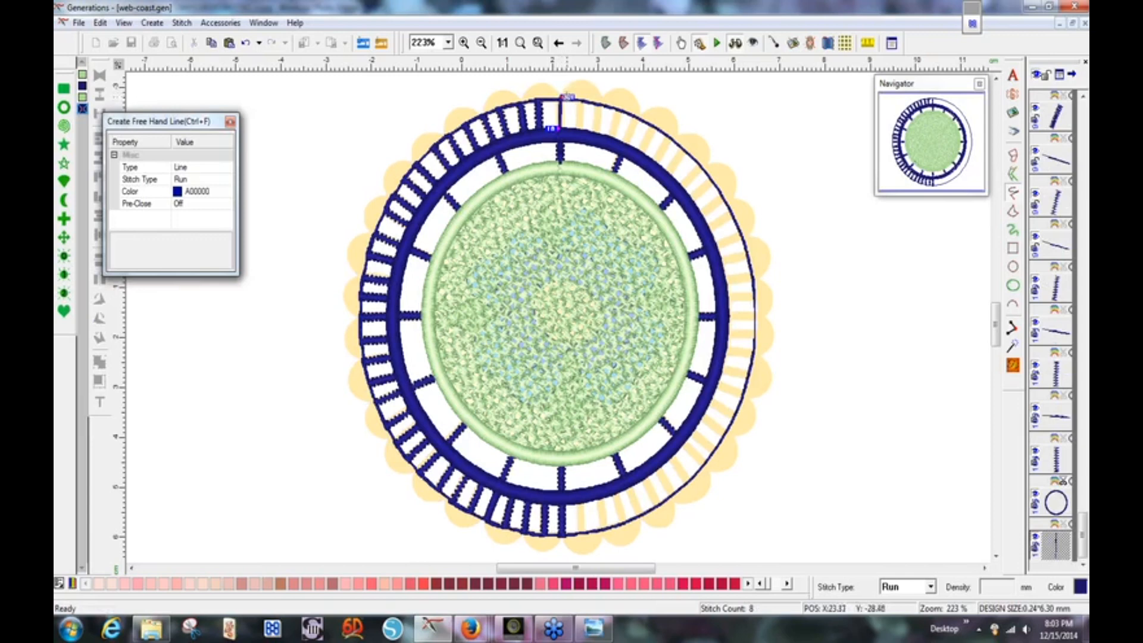
{"action": "key", "text": "Escape"}
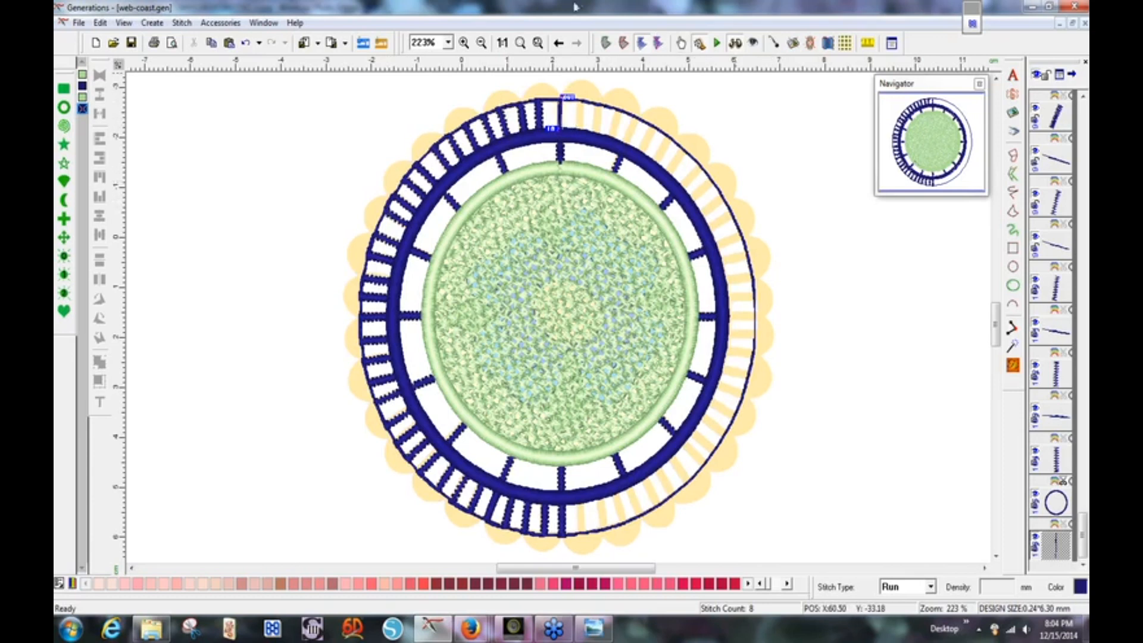
At 400% zoom, draw the first curved scallop arc from the line's end down onto the bar ring.
{"action": "left_click", "coordinate": [448, 42]}
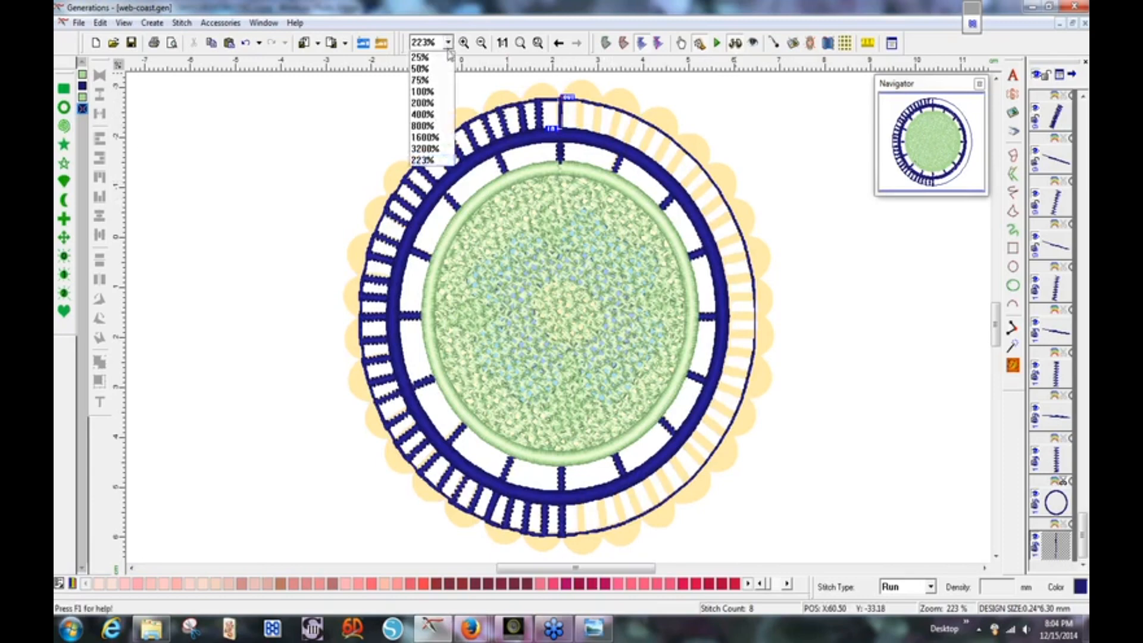
{"action": "left_click", "coordinate": [439, 114]}
{"action": "left_click_drag", "start_coordinate": [946, 147], "coordinate": [934, 113]}
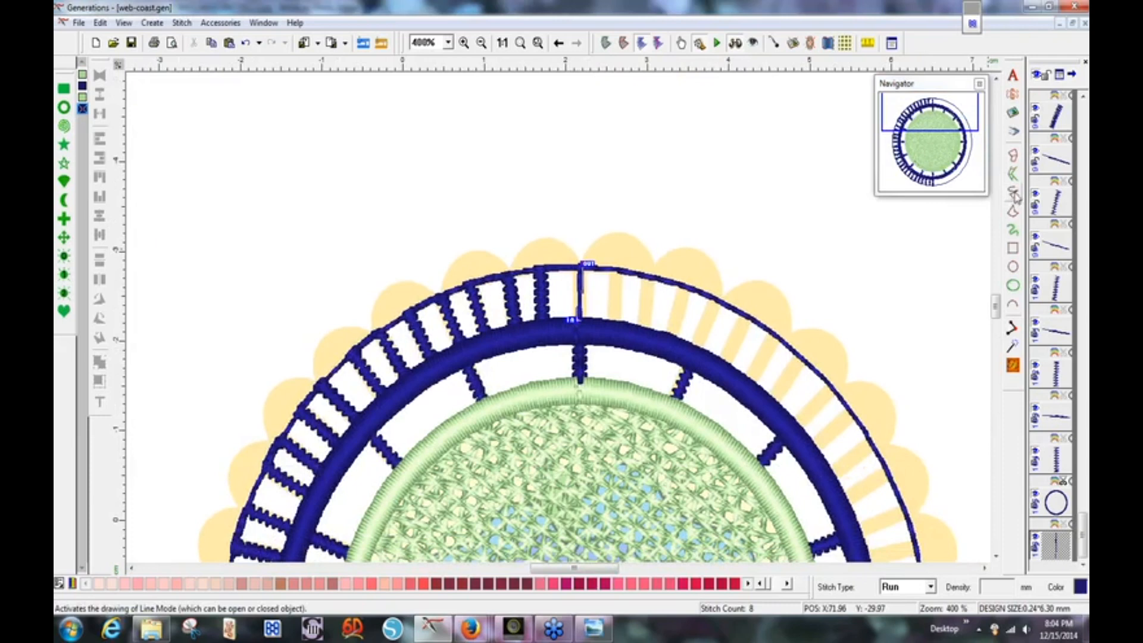
{"action": "left_click", "coordinate": [1015, 197]}
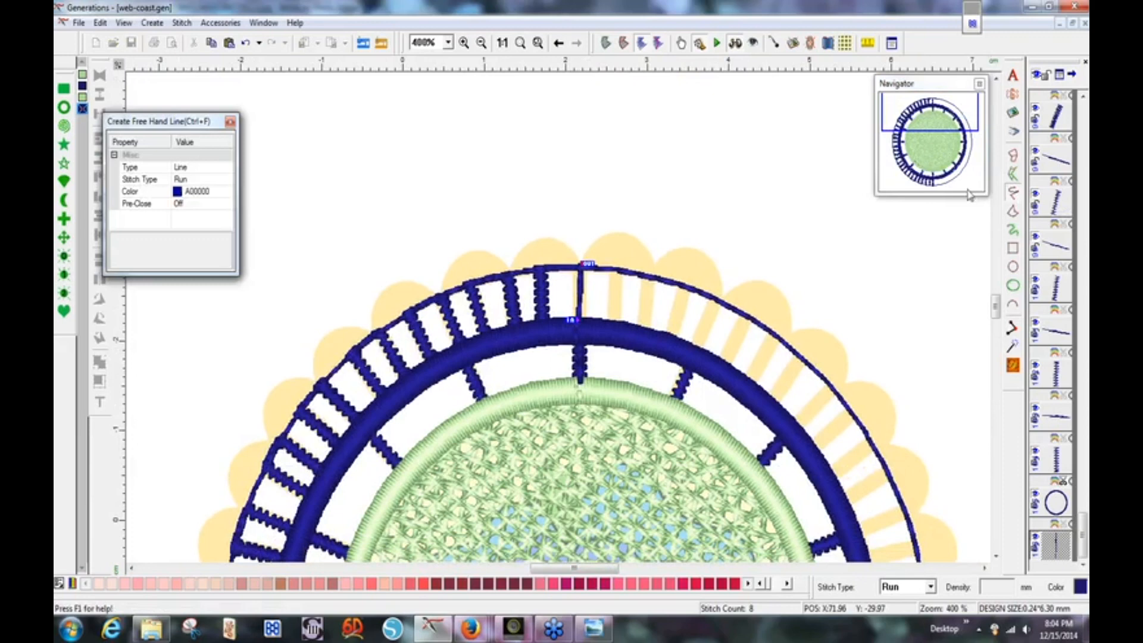
{"action": "left_click", "coordinate": [582, 266]}
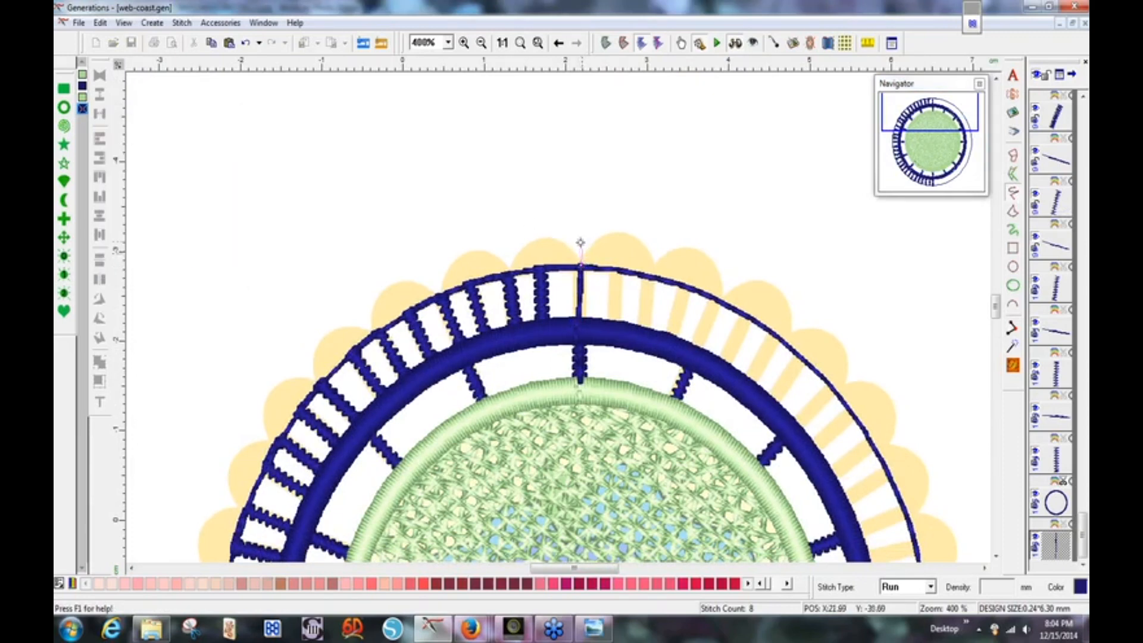
{"action": "left_click", "coordinate": [574, 250]}
{"action": "left_click", "coordinate": [545, 235]}
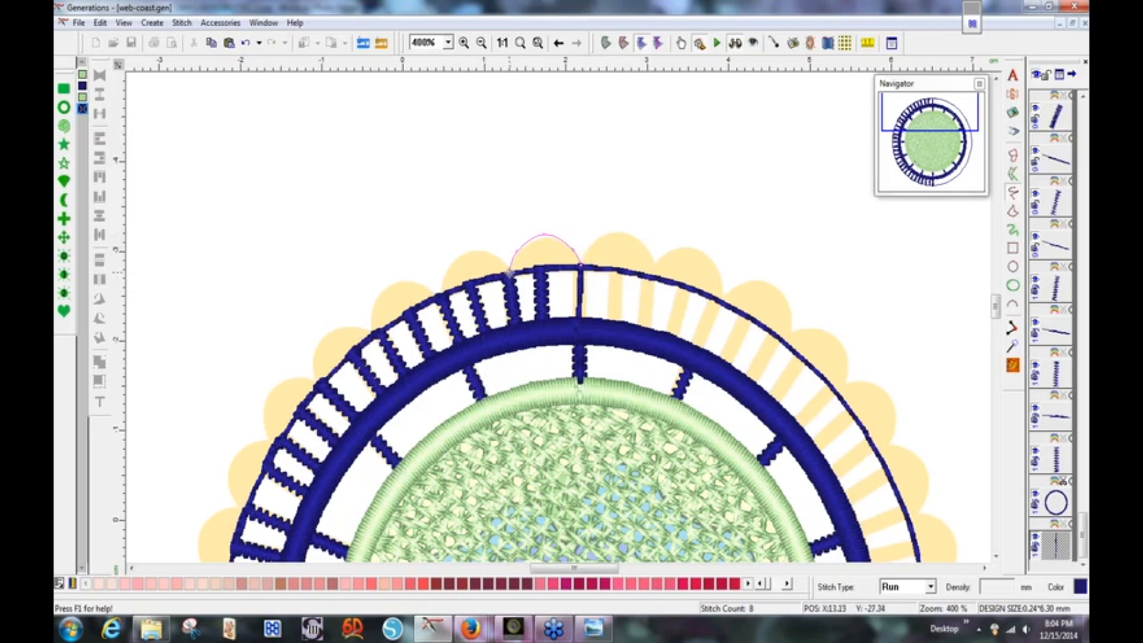
{"action": "left_click", "coordinate": [509, 271]}
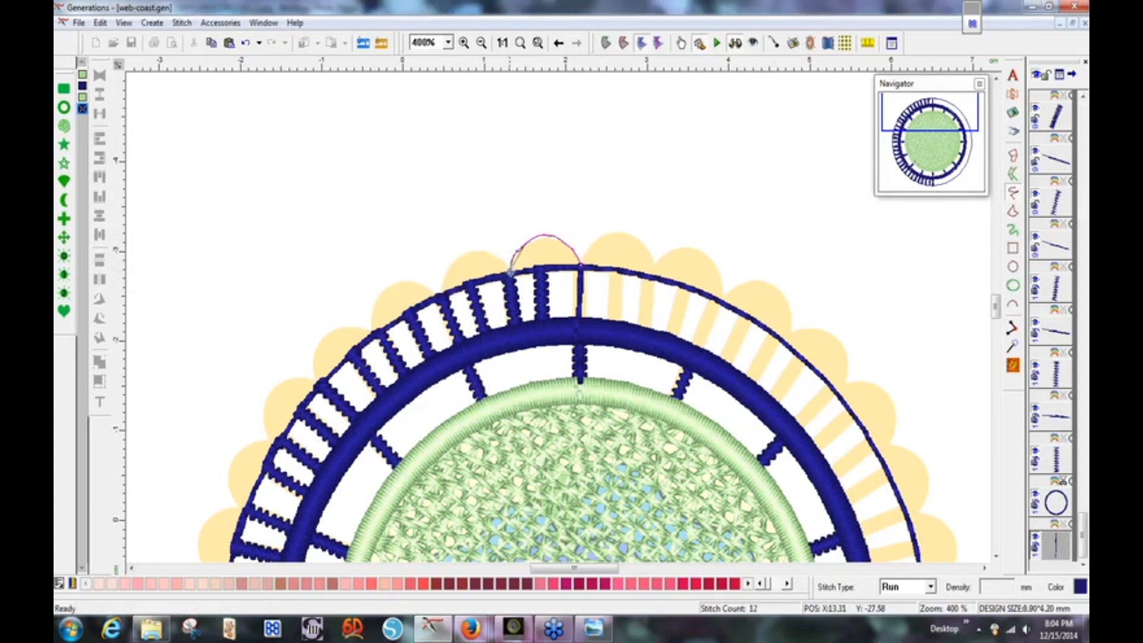
{"action": "key", "text": "Return"}
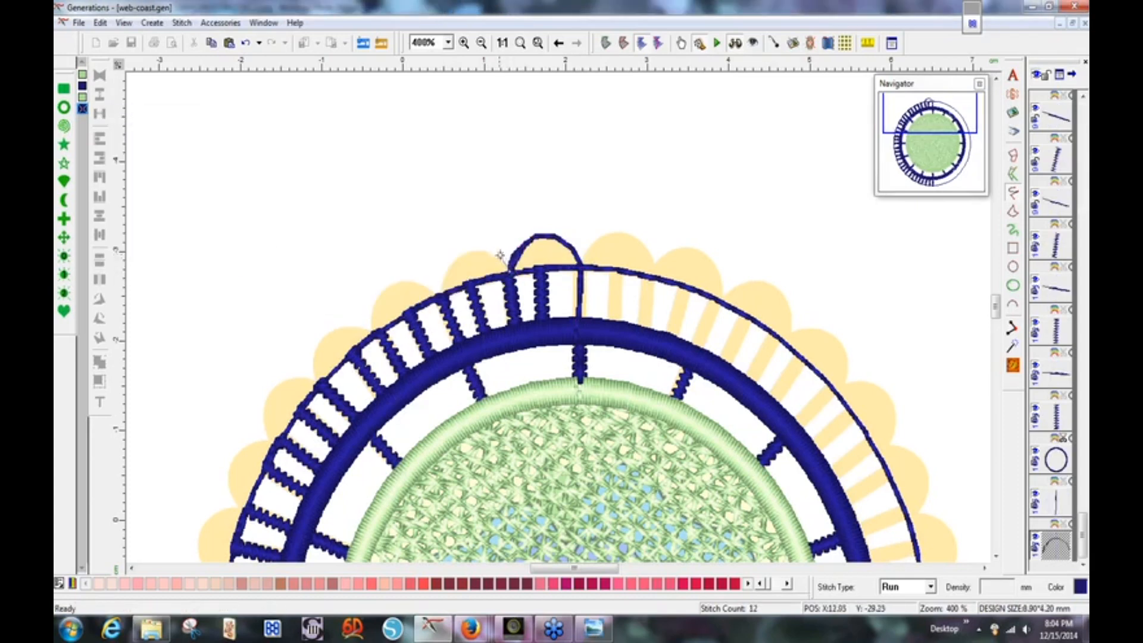
Draw the second and third scallop arcs continuing leftward over the bars.
{"action": "left_click", "coordinate": [465, 250]}
{"action": "left_click", "coordinate": [442, 296]}
{"action": "key", "text": "Return"}
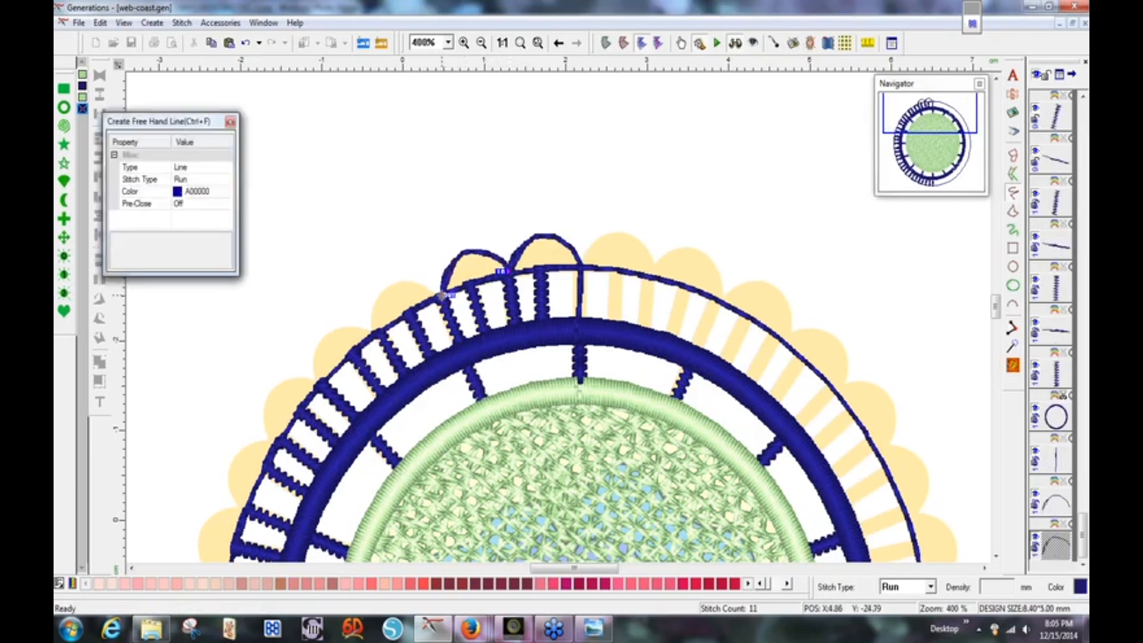
{"action": "left_click", "coordinate": [442, 296]}
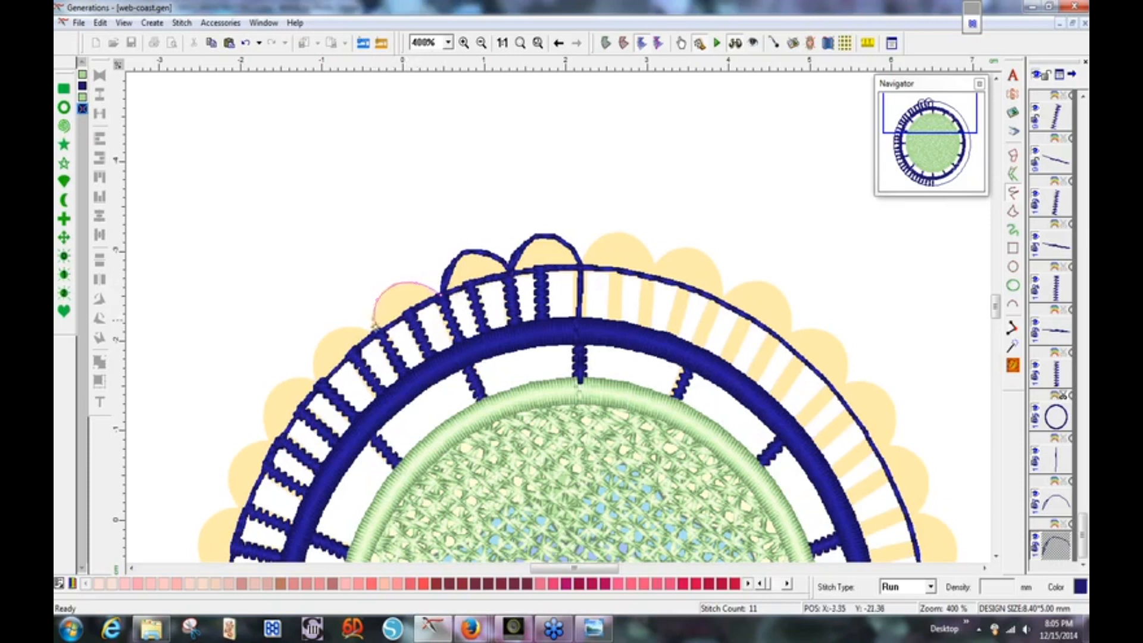
{"action": "left_click", "coordinate": [376, 331]}
{"action": "key", "text": "Return"}
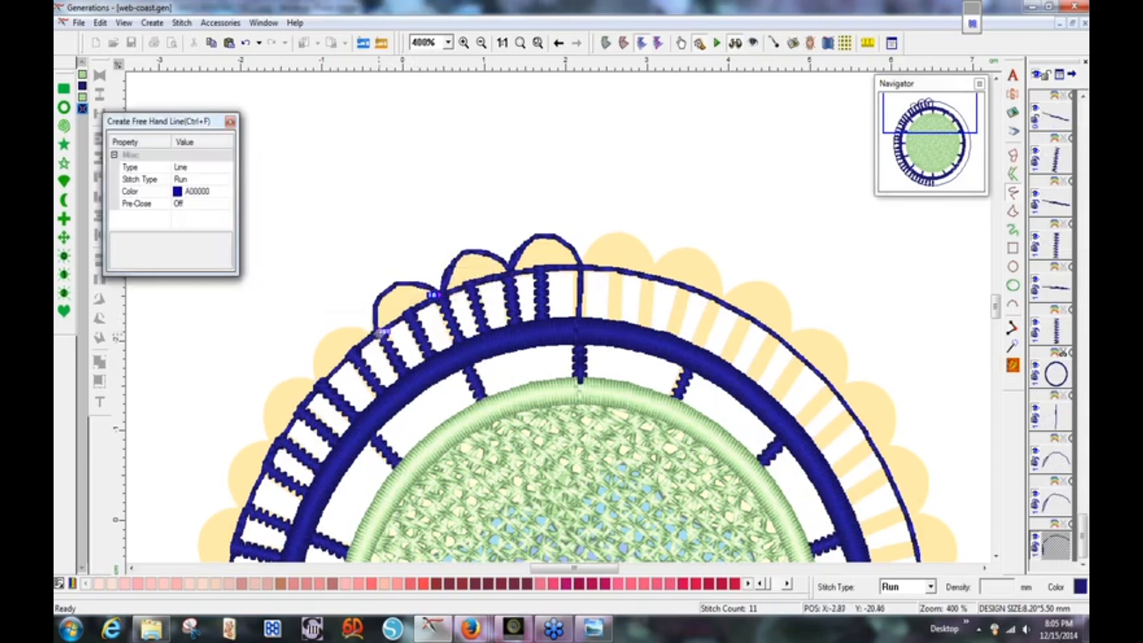
Draw the fourth scallop arc at the left end and select all four arcs.
{"action": "left_click", "coordinate": [380, 334]}
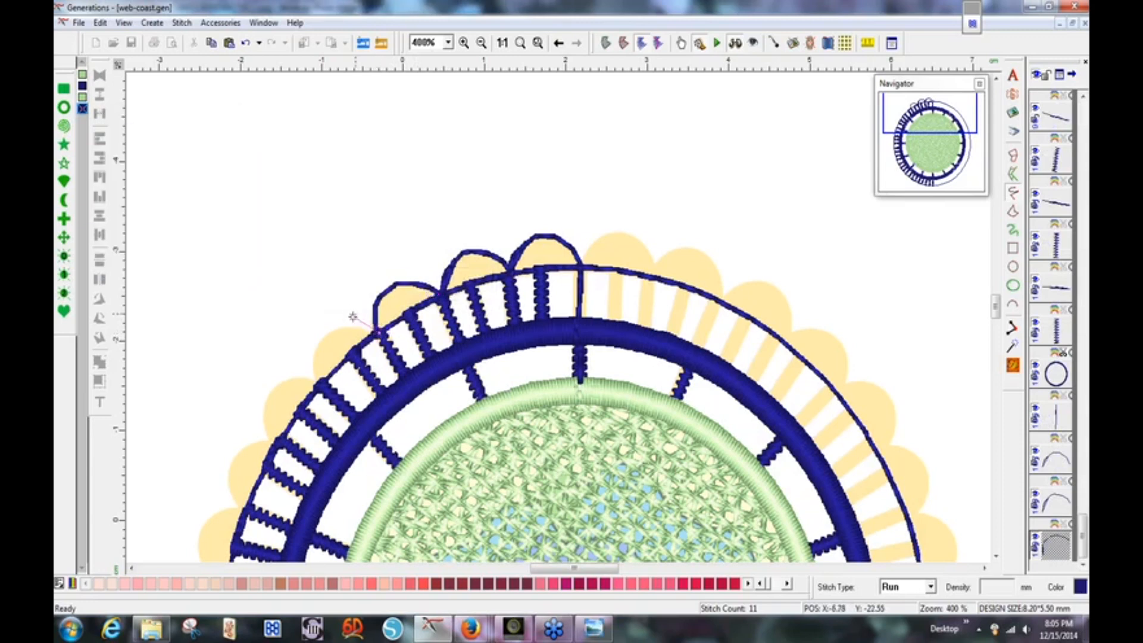
{"action": "left_click", "coordinate": [355, 327]}
{"action": "right_click", "coordinate": [320, 385]}
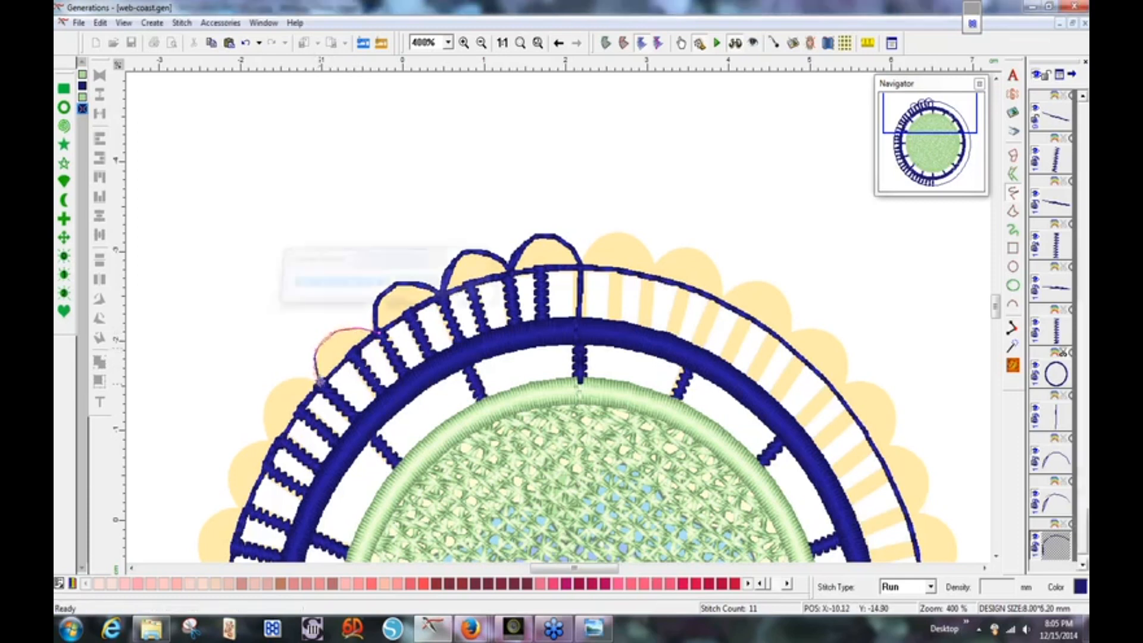
{"action": "right_click", "coordinate": [355, 344]}
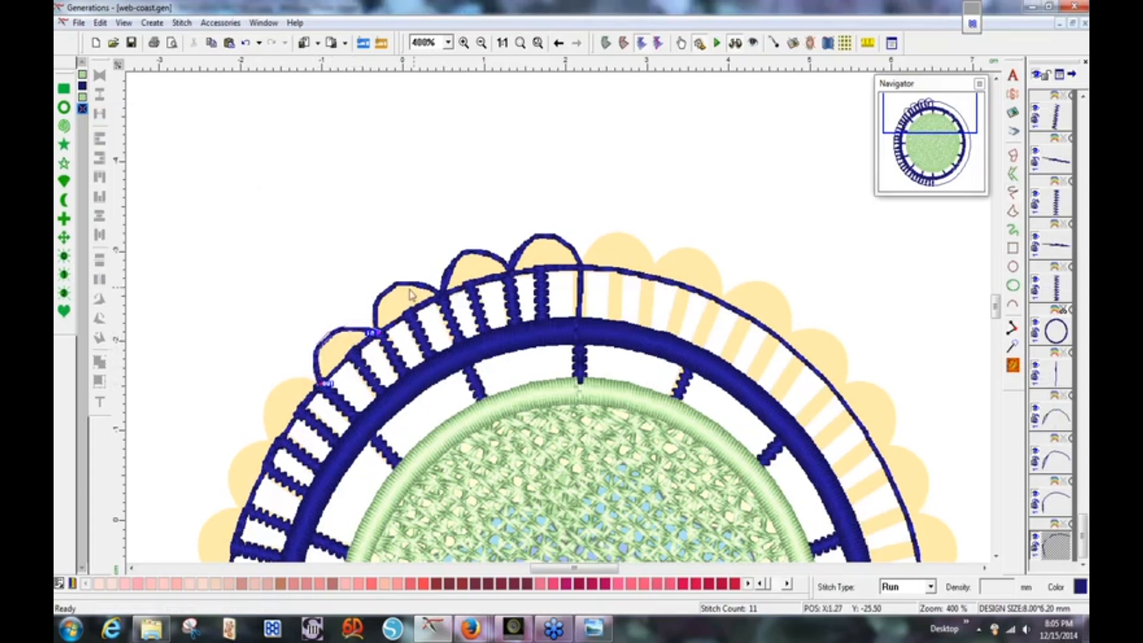
{"action": "left_click", "coordinate": [1059, 428], "text": "shift"}
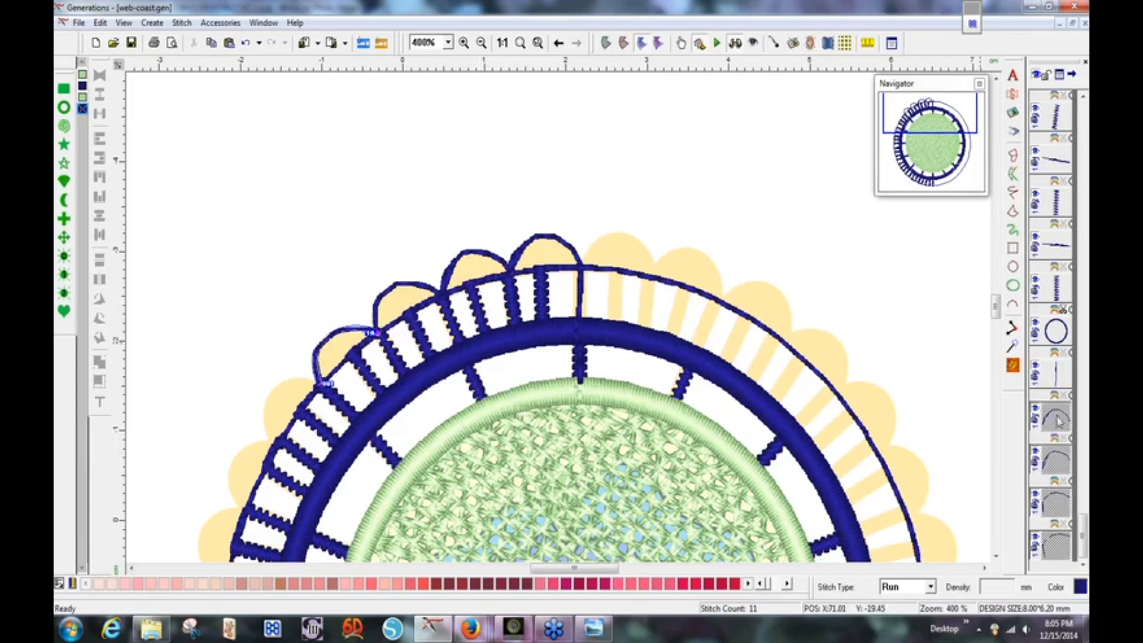
Switch the four scallop arcs to Satin Border with a 1.7 mm satin width.
{"action": "left_click", "coordinate": [931, 587]}
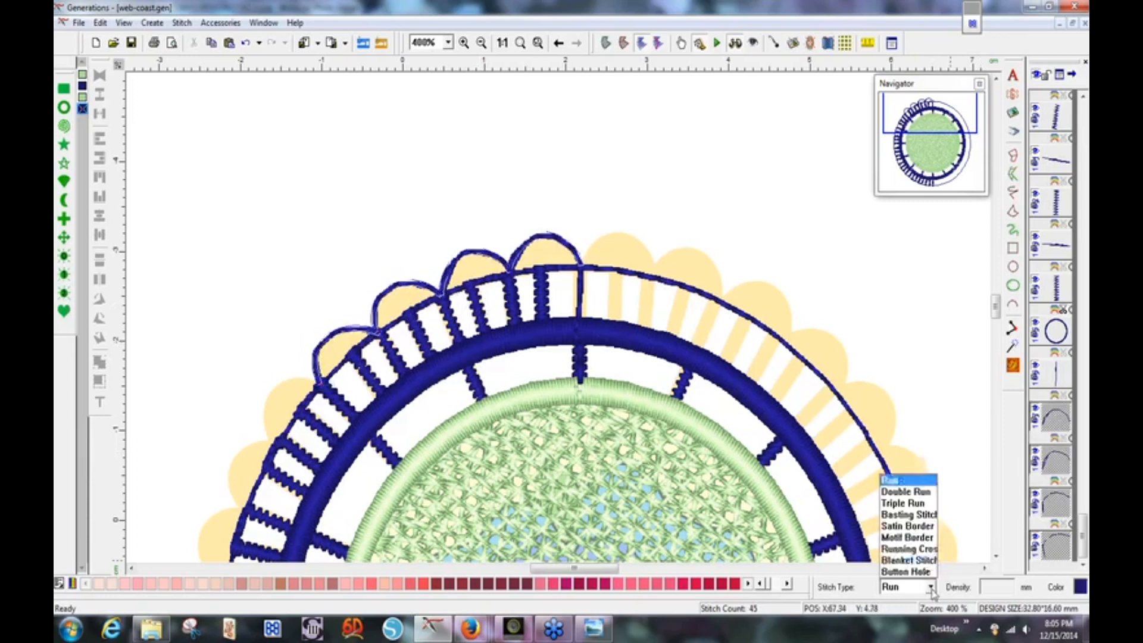
{"action": "left_click", "coordinate": [916, 528]}
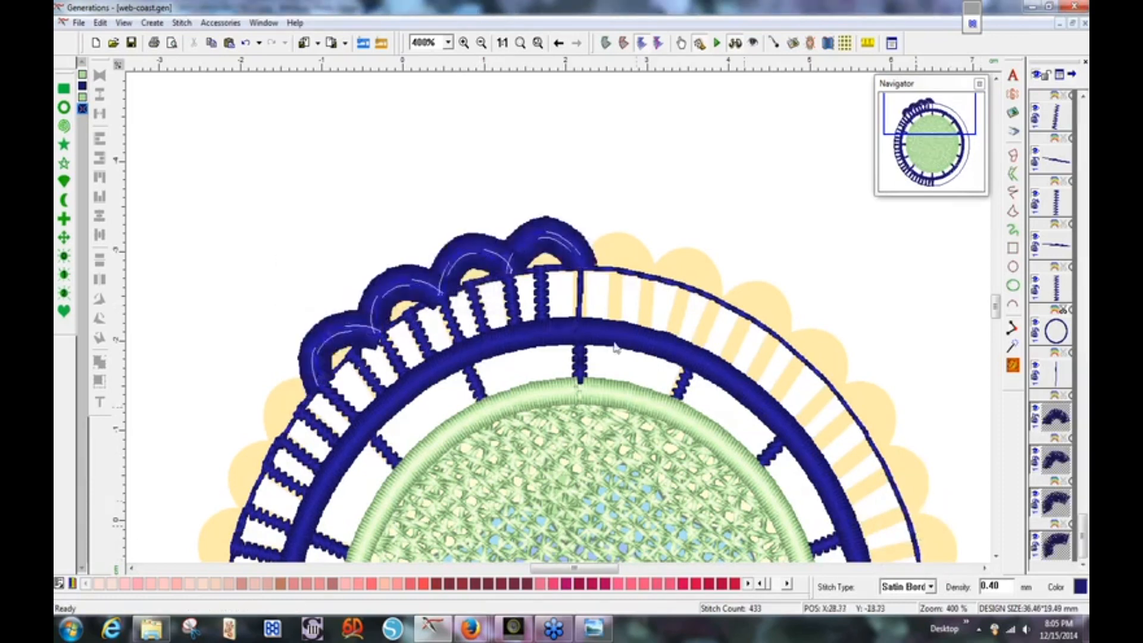
{"action": "double_click", "coordinate": [576, 337]}
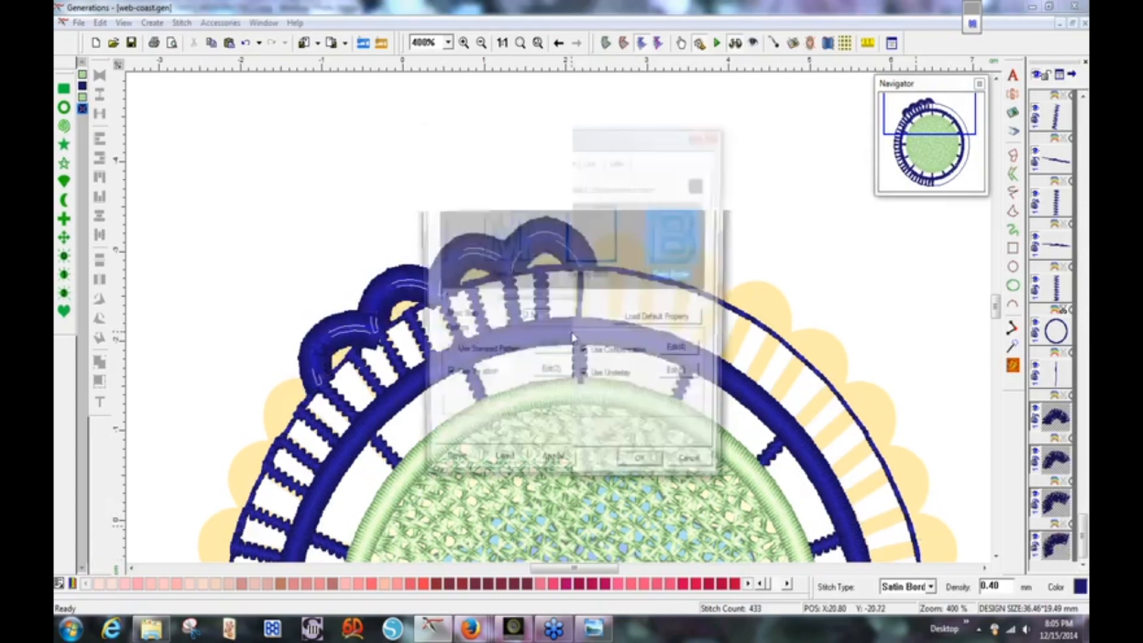
{"action": "left_click", "coordinate": [590, 160]}
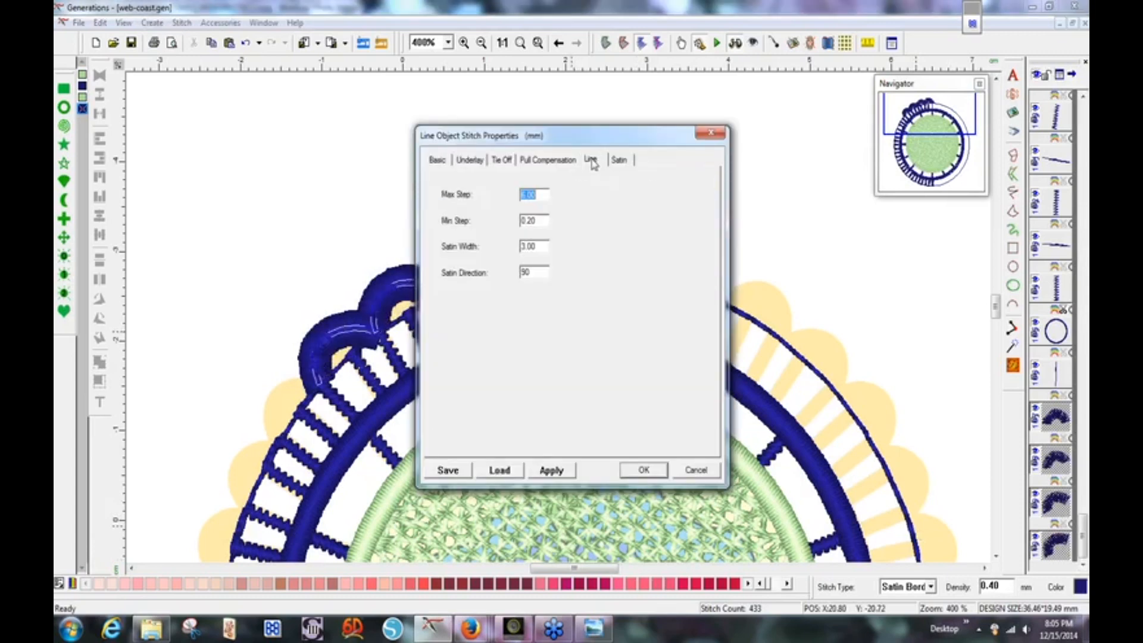
{"action": "left_click_drag", "start_coordinate": [541, 247], "coordinate": [520, 249]}
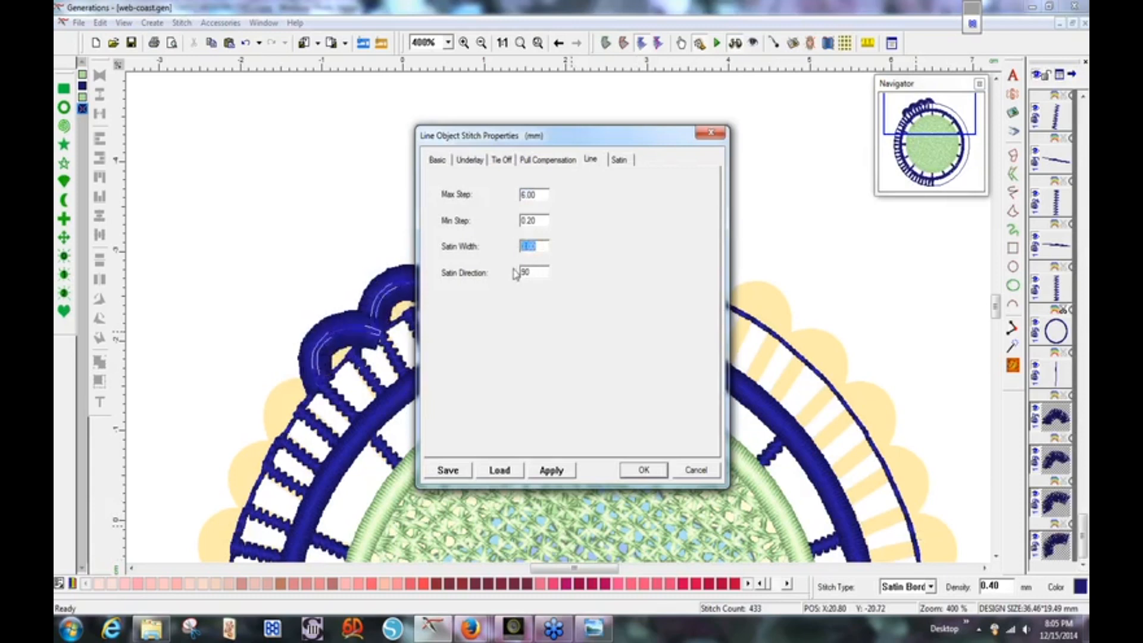
{"action": "type", "text": "1.7"}
{"action": "key", "text": "Return"}
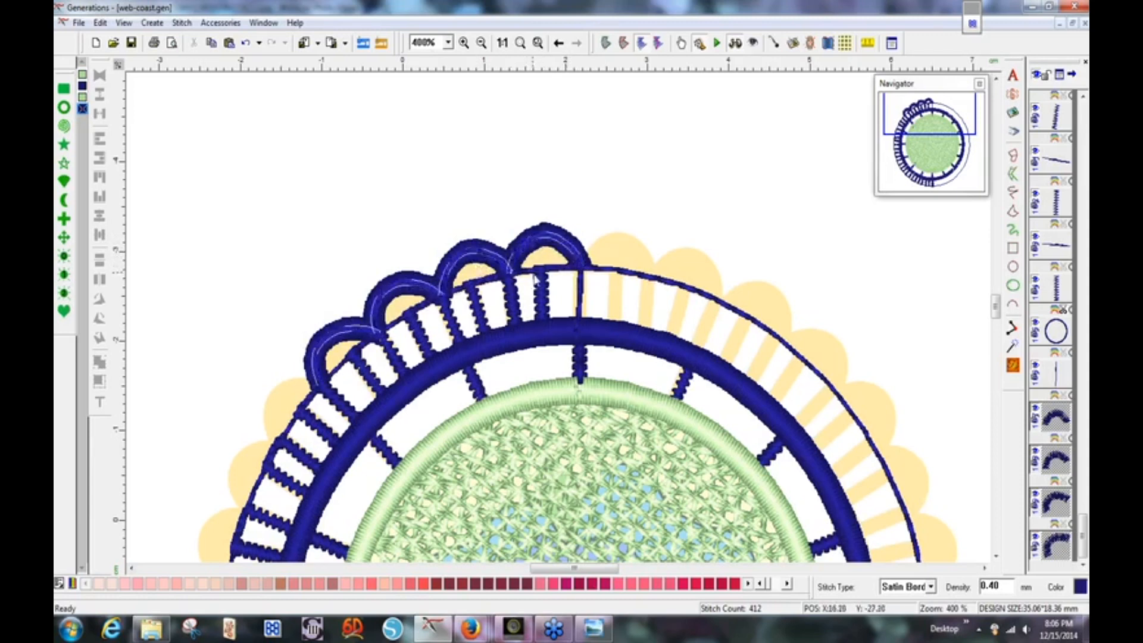
Add Center underlay alongside ZigZag on the scallop arcs, bringing the design to 7789 stitches.
{"action": "double_click", "coordinate": [490, 263]}
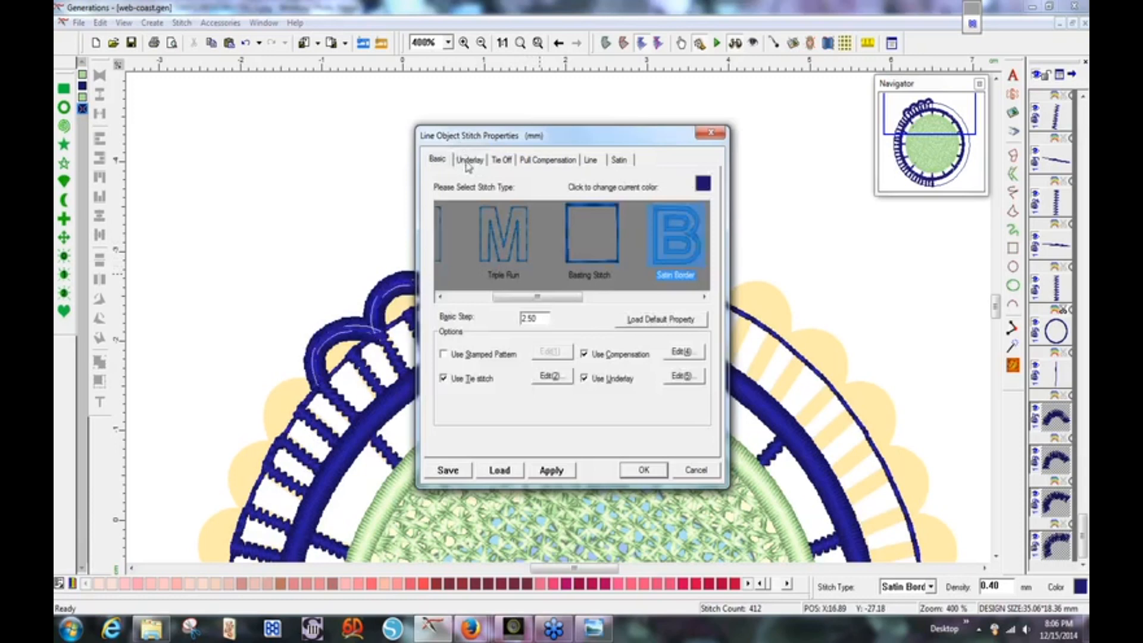
{"action": "left_click", "coordinate": [469, 160]}
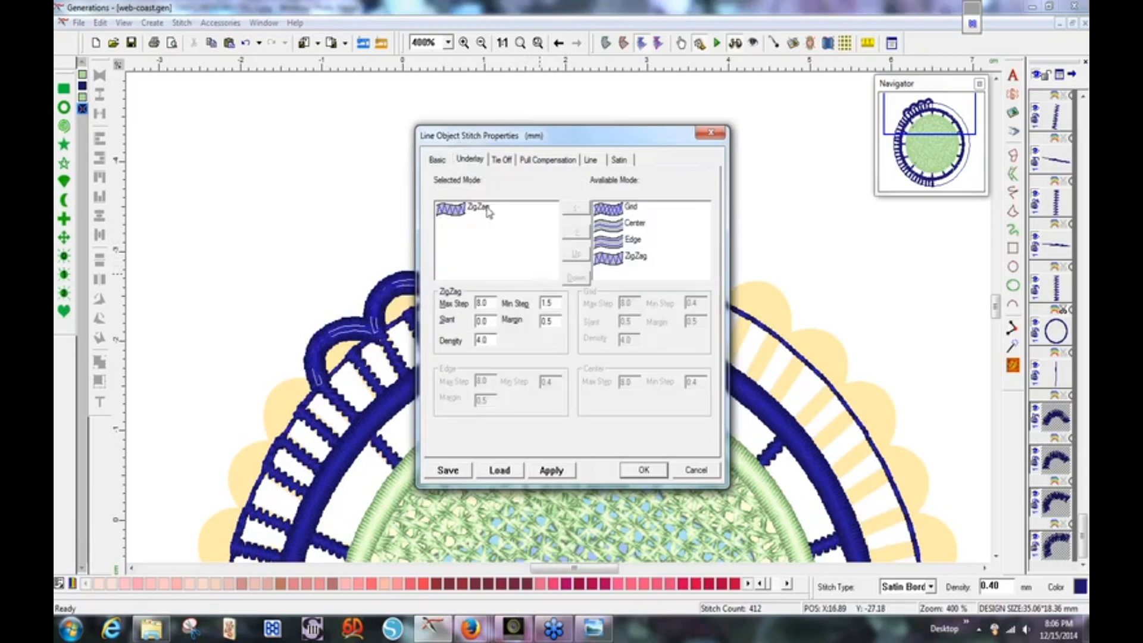
{"action": "left_click", "coordinate": [615, 231]}
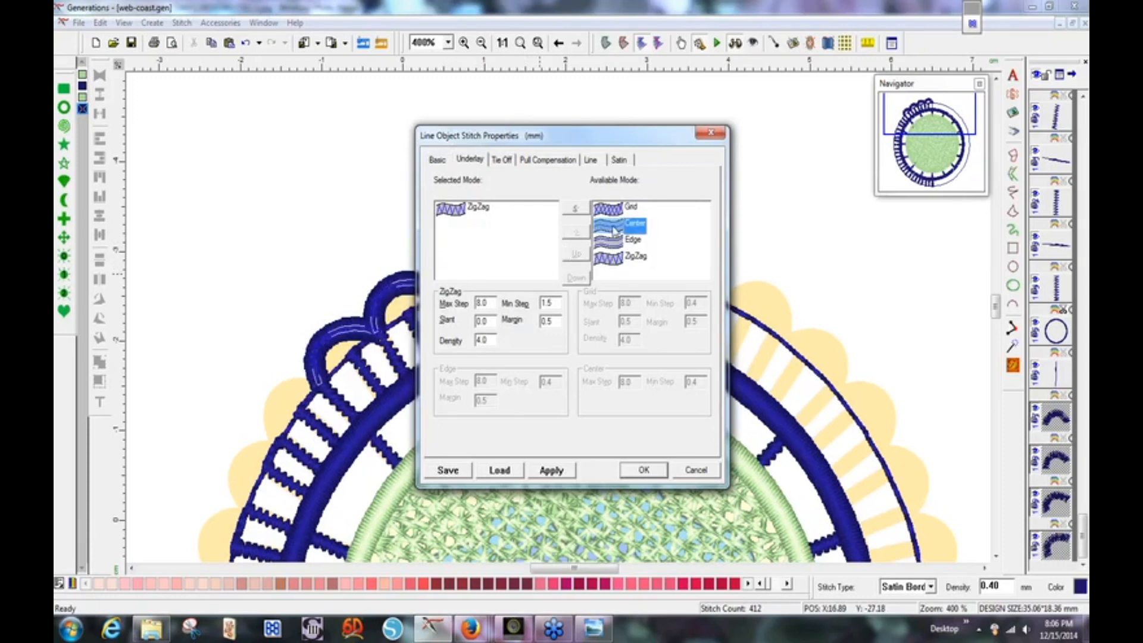
{"action": "left_click", "coordinate": [576, 209]}
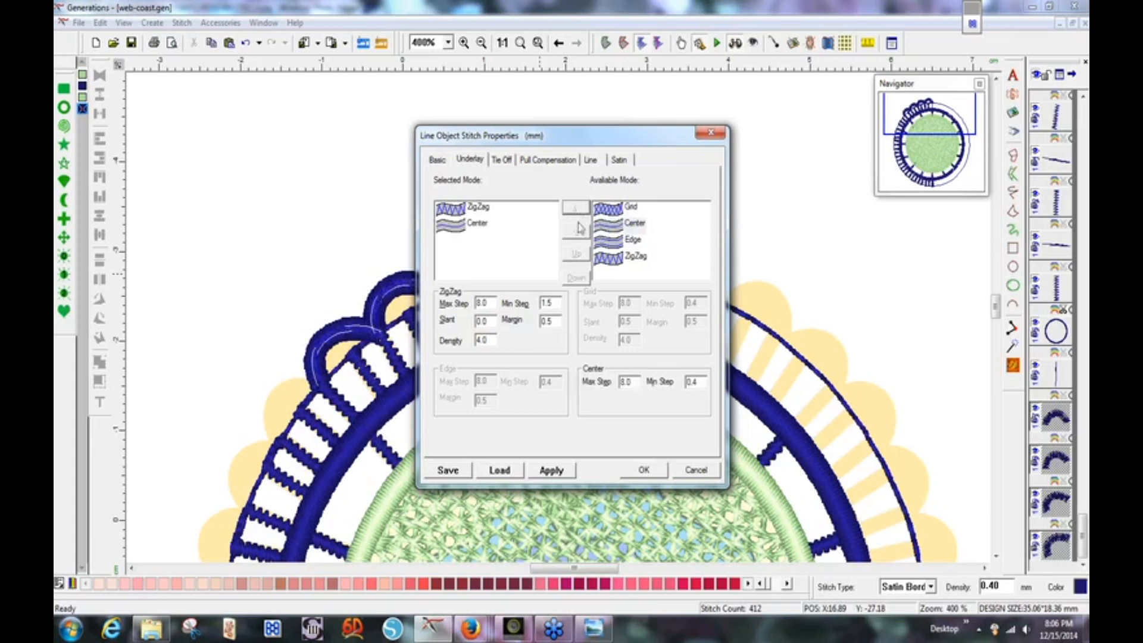
{"action": "left_click", "coordinate": [647, 474]}
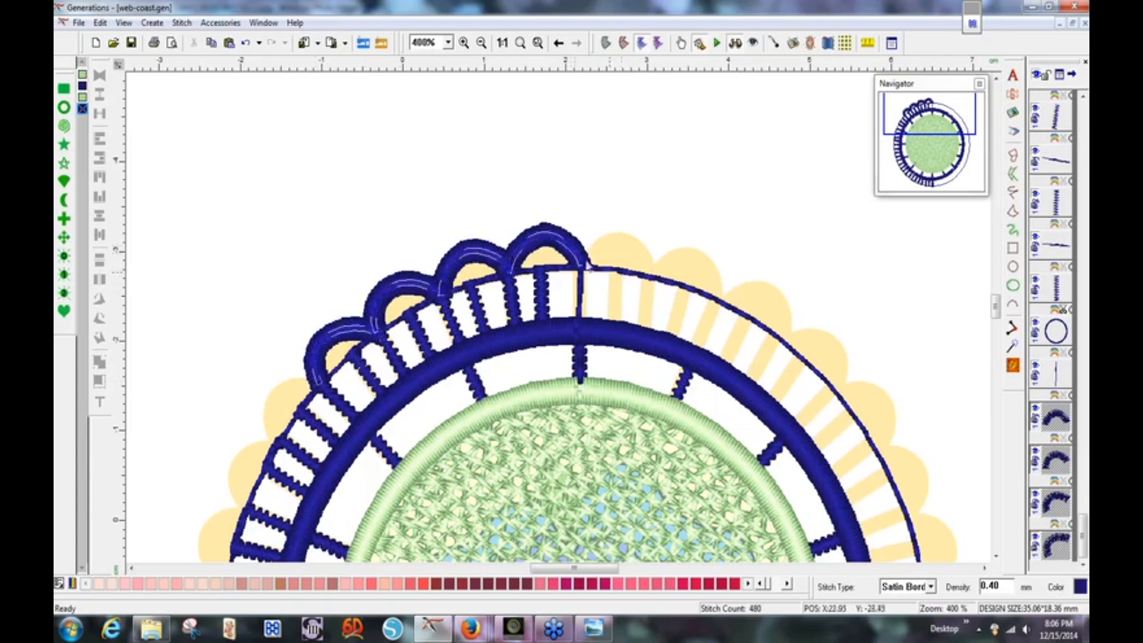
{"action": "left_click", "coordinate": [630, 273]}
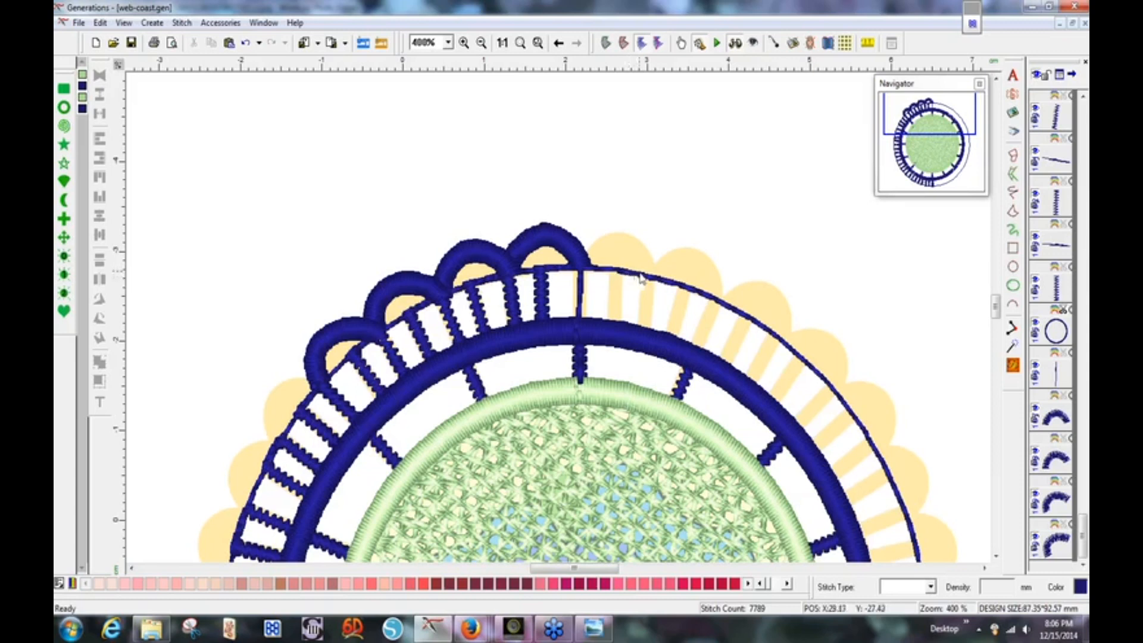
Convert the thin outer circle to a 1.5 mm Satin Border and regenerate, totalling 9220 stitches.
{"action": "left_click", "coordinate": [662, 283]}
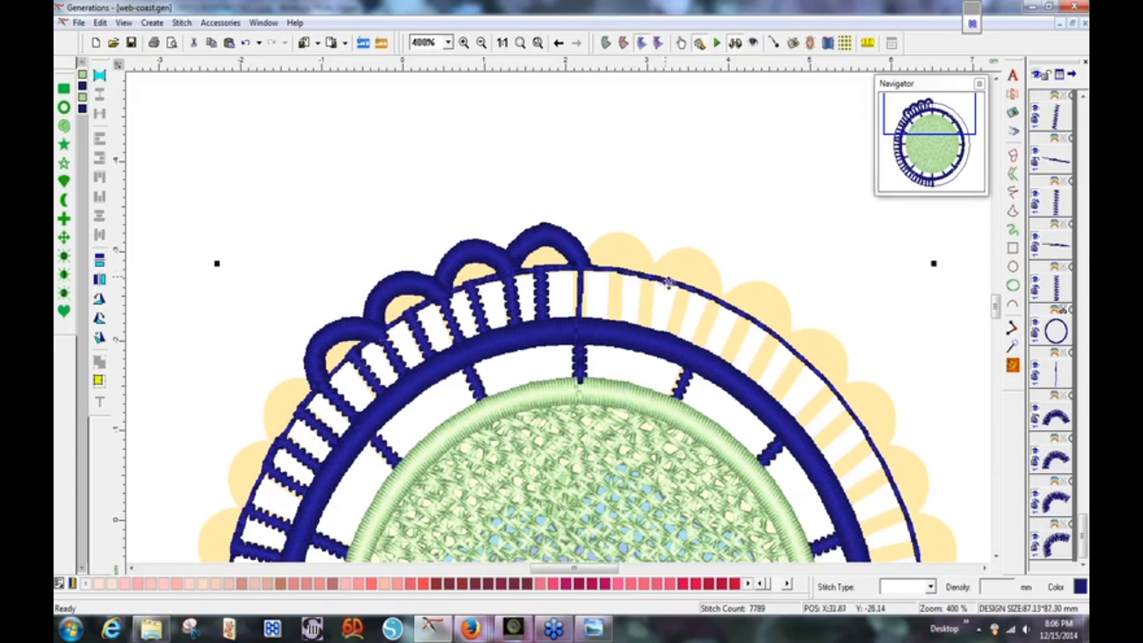
{"action": "double_click", "coordinate": [669, 282]}
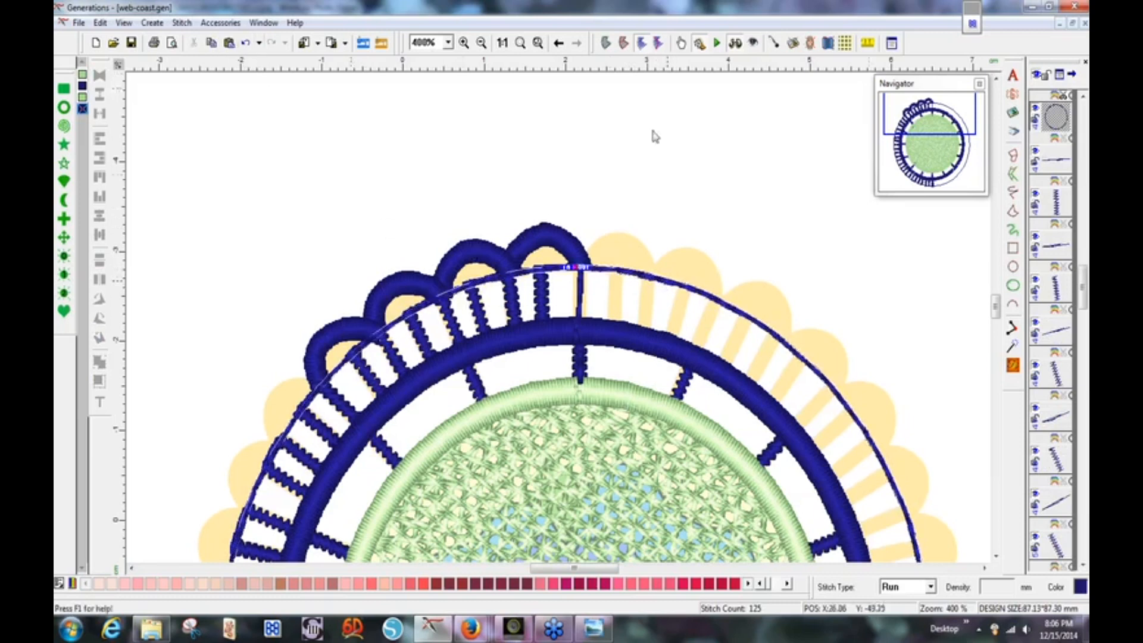
{"action": "double_click", "coordinate": [679, 290]}
{"action": "left_click_drag", "start_coordinate": [499, 299], "coordinate": [568, 300]}
{"action": "left_click", "coordinate": [609, 254]}
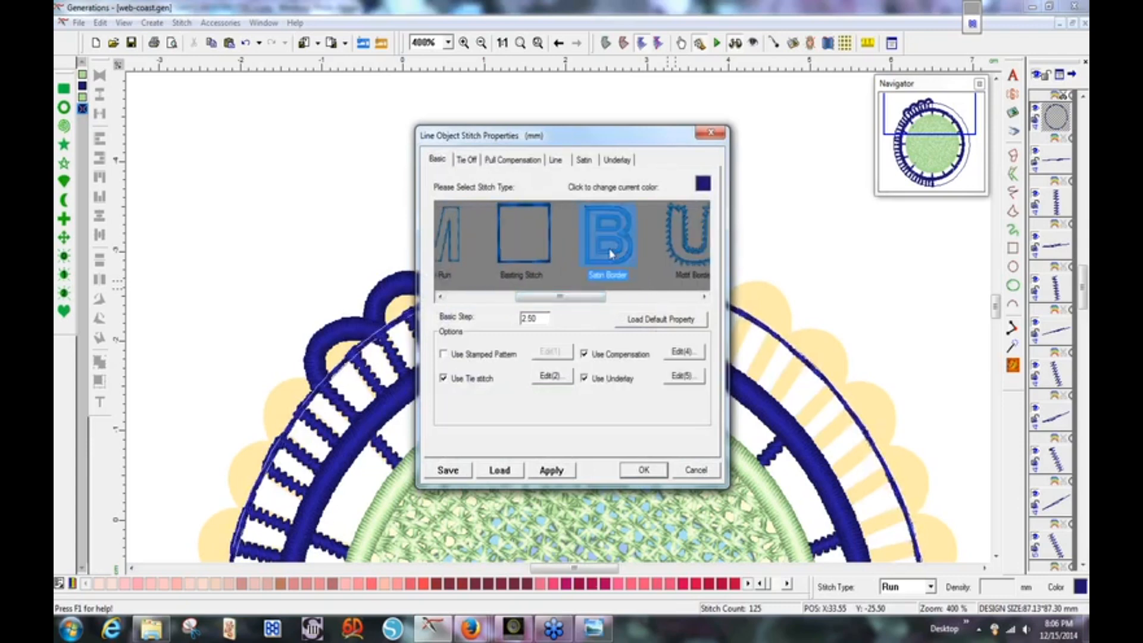
{"action": "left_click", "coordinate": [555, 159]}
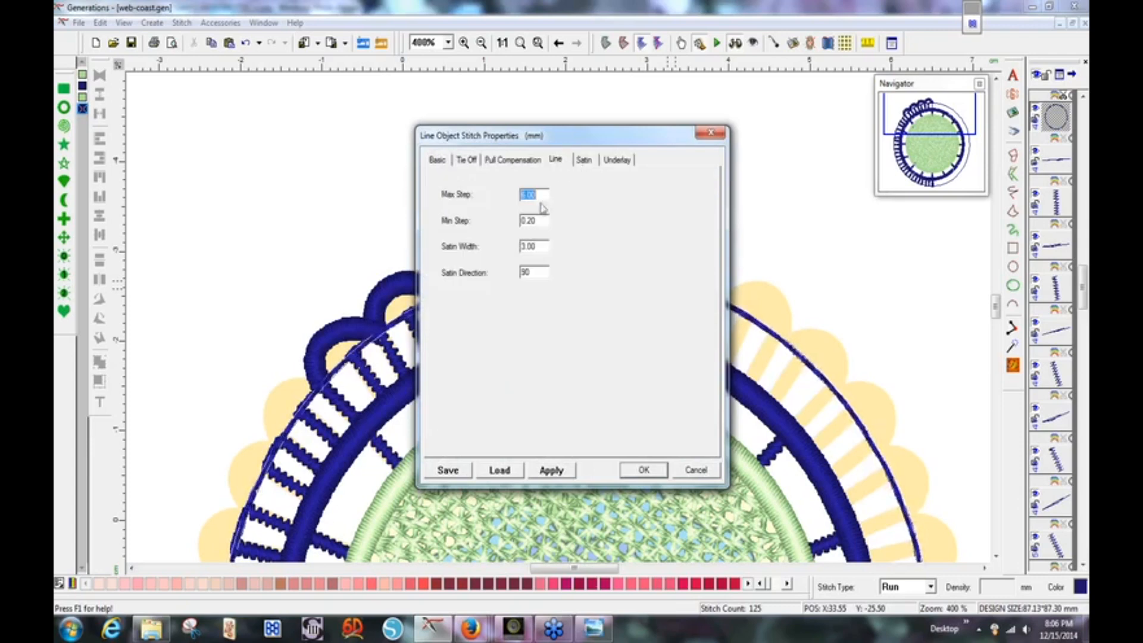
{"action": "left_click_drag", "start_coordinate": [542, 248], "coordinate": [519, 247]}
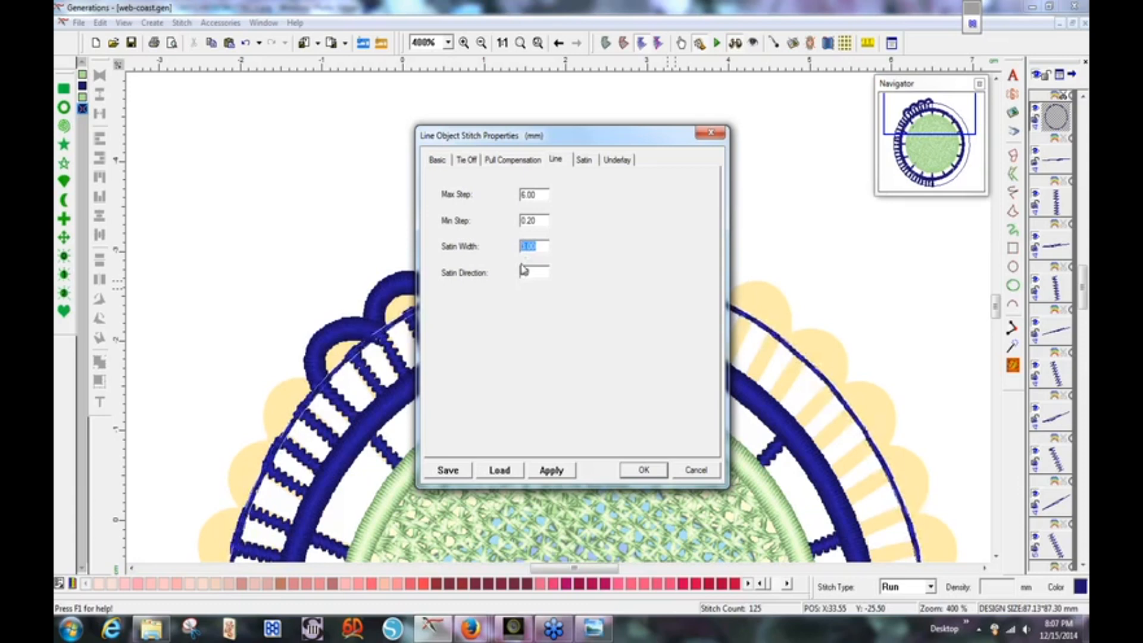
{"action": "type", "text": "1.5"}
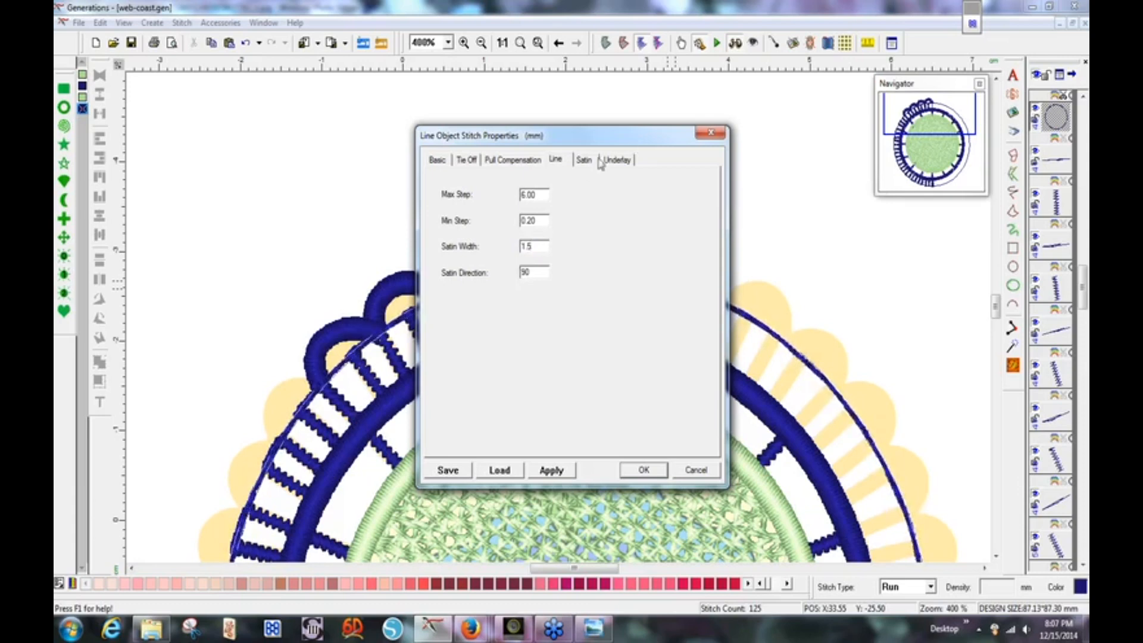
{"action": "key", "text": "Return"}
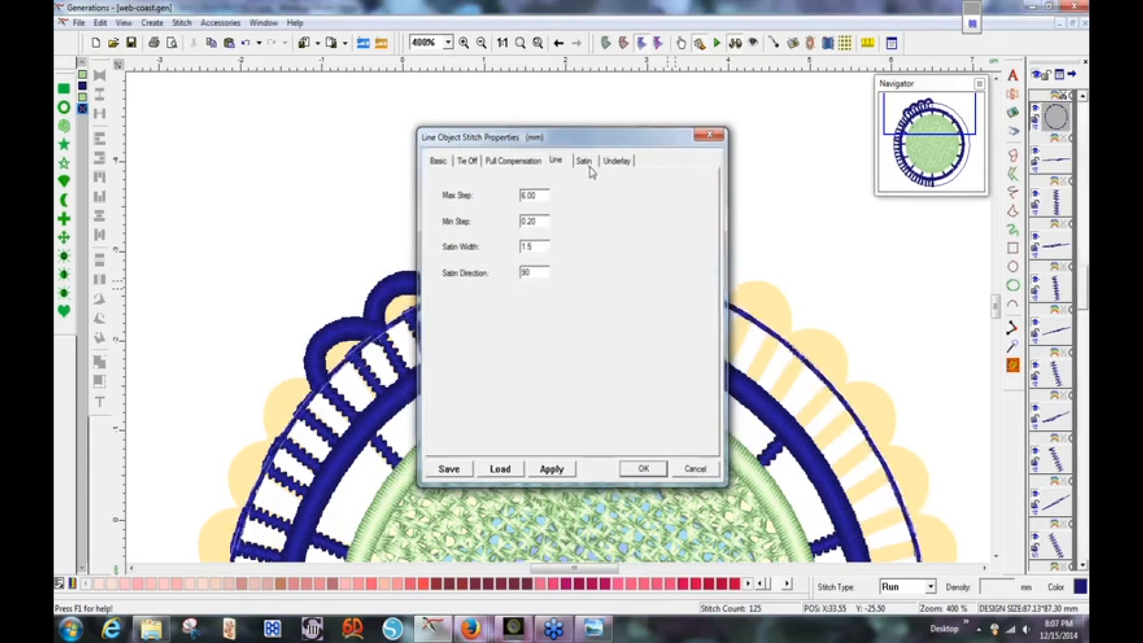
{"action": "left_click", "coordinate": [947, 321]}
{"action": "left_click", "coordinate": [1013, 365]}
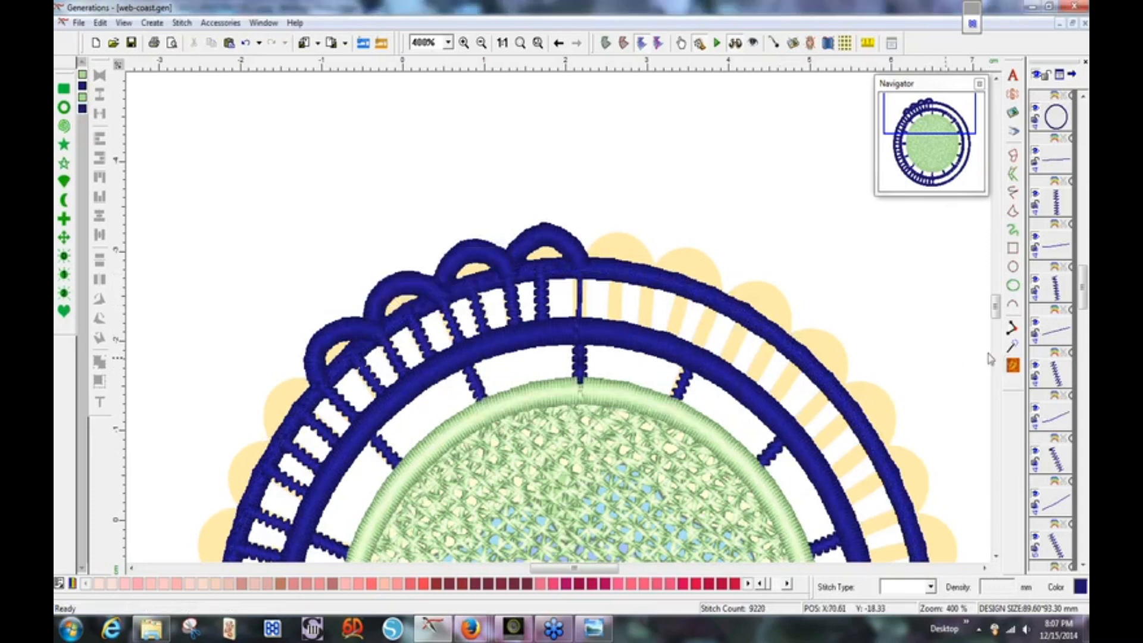
Select the outer navy satin ring on the canvas.
{"action": "left_click_drag", "start_coordinate": [1083, 304], "coordinate": [1083, 554]}
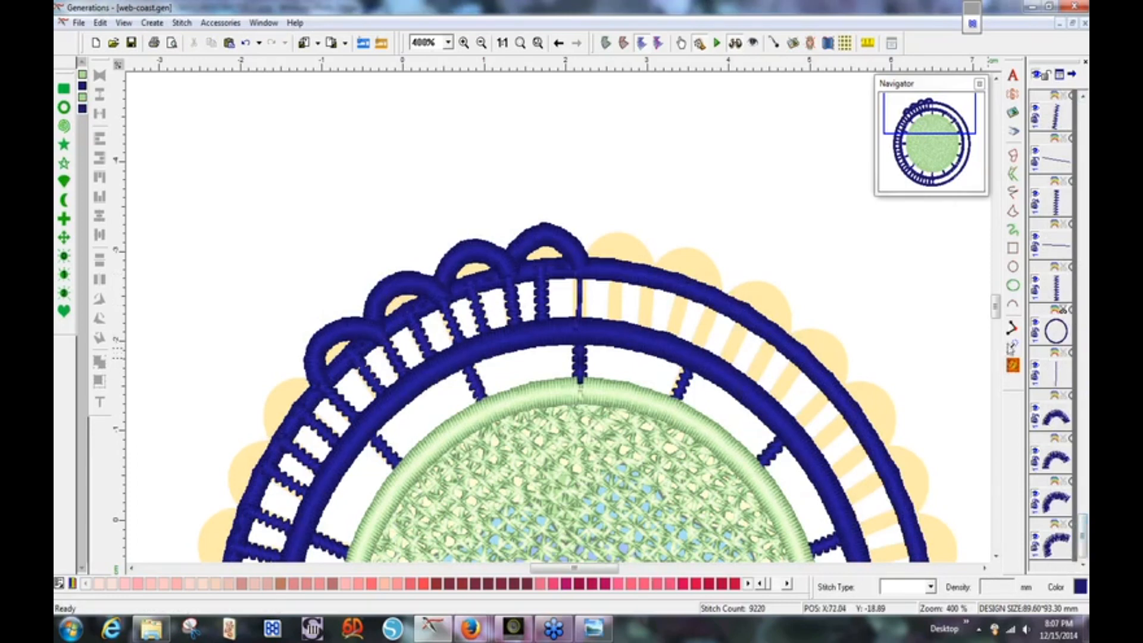
{"action": "left_click", "coordinate": [1013, 365]}
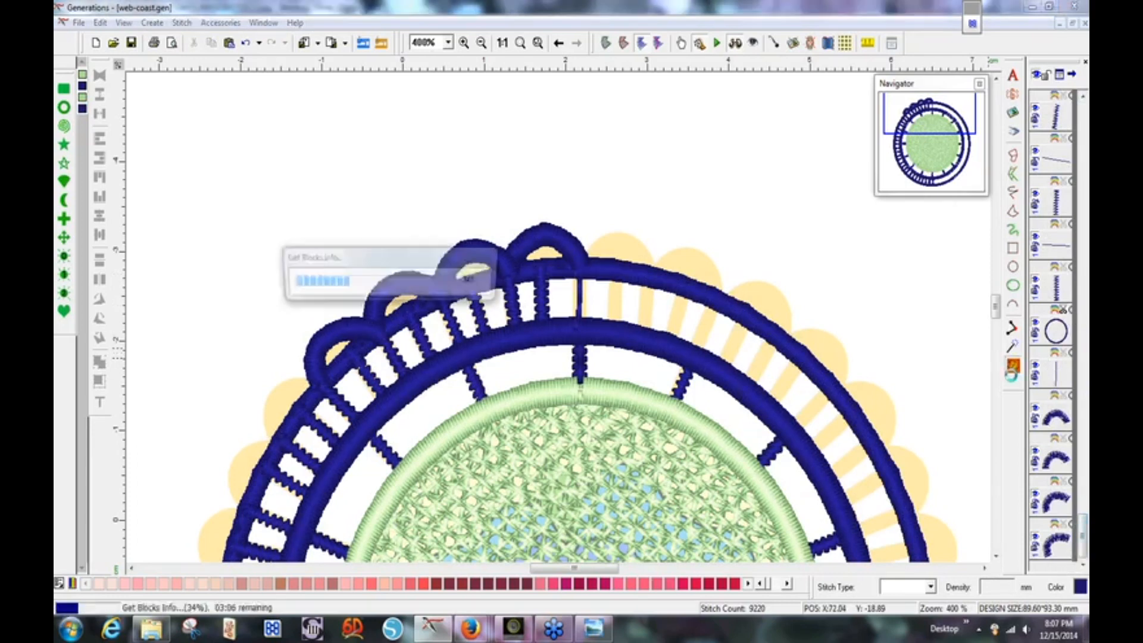
{"action": "left_click", "coordinate": [1053, 344]}
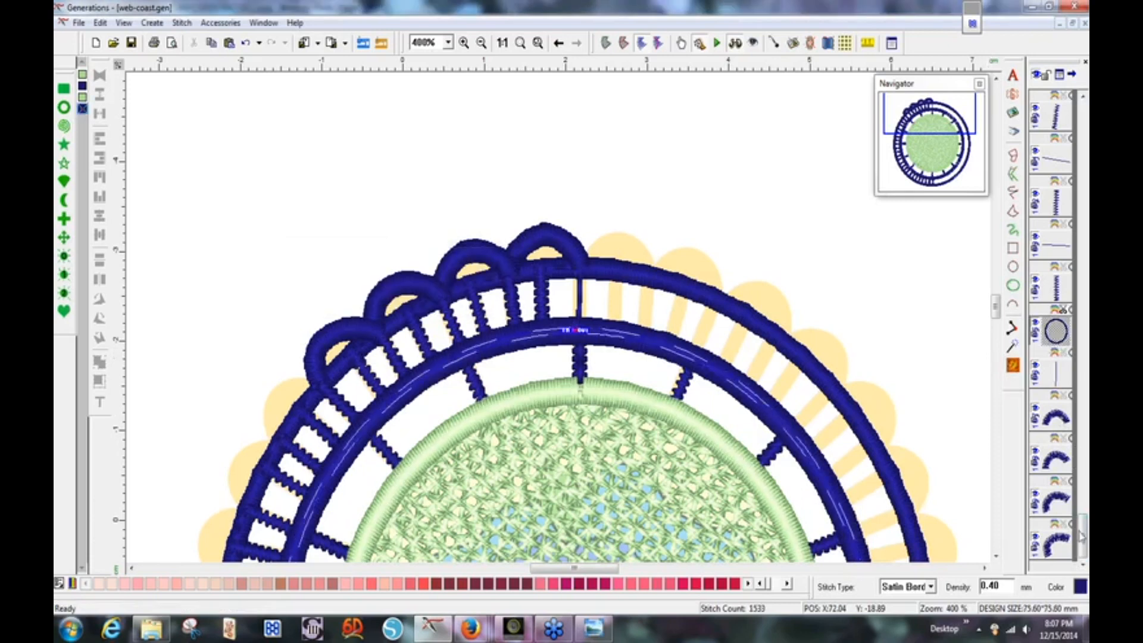
{"action": "left_click", "coordinate": [759, 324]}
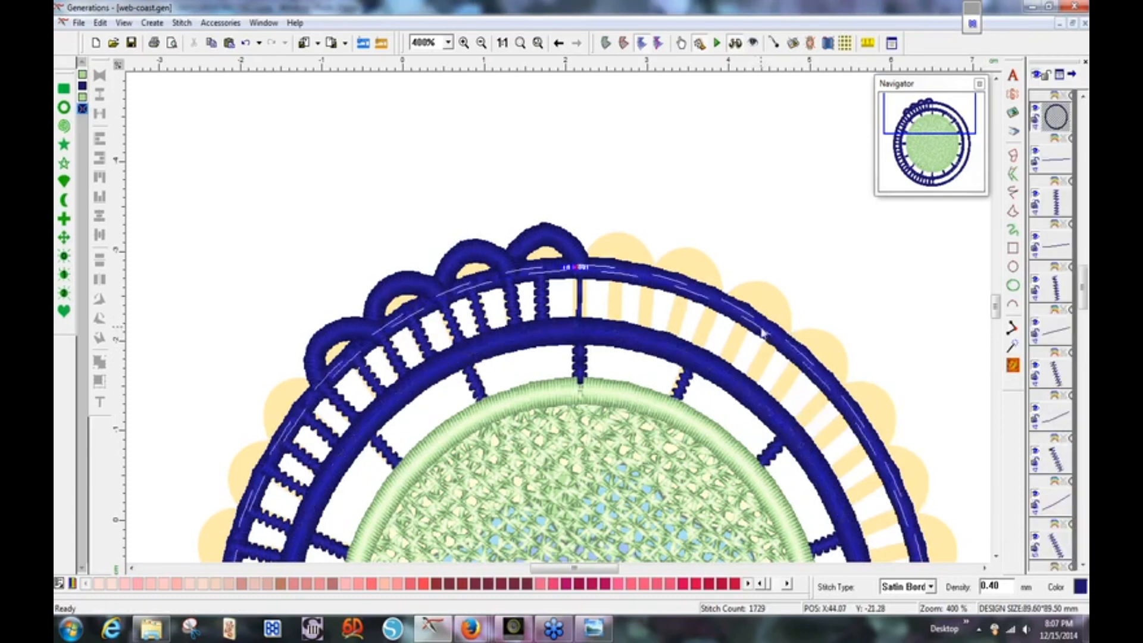
{"action": "right_click", "coordinate": [764, 330]}
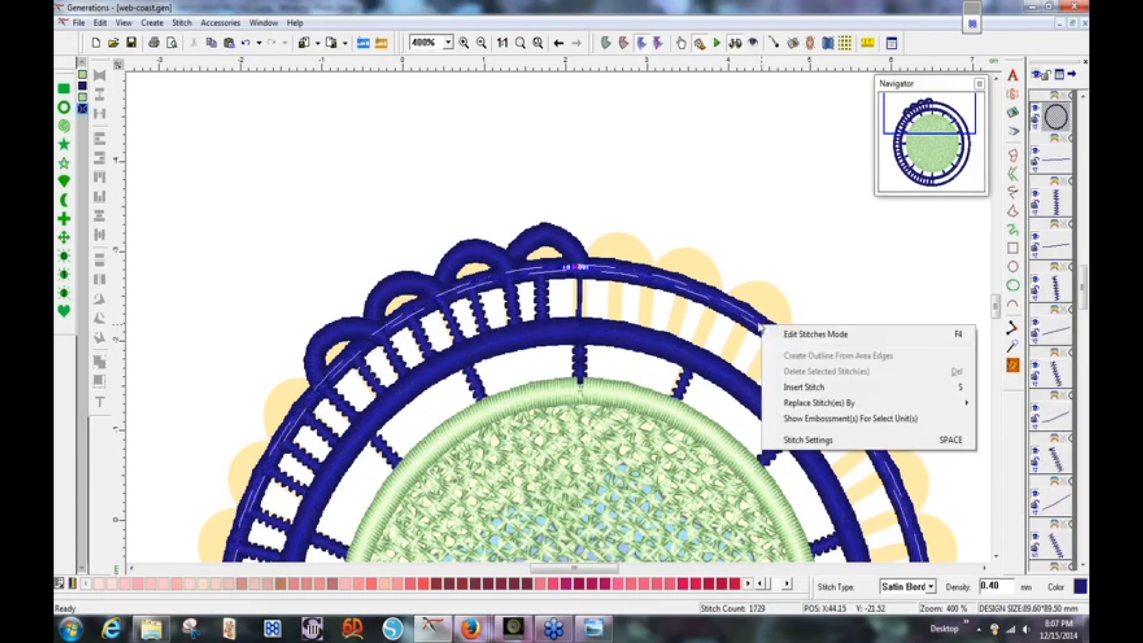
{"action": "left_click", "coordinate": [930, 226]}
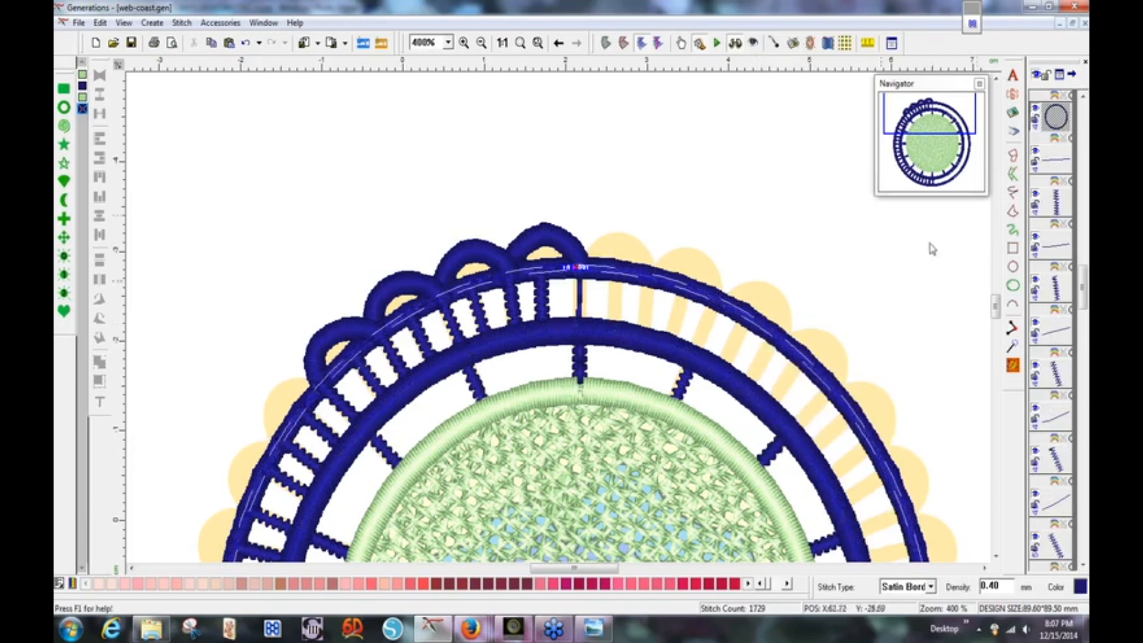
Move the outer ring to the end of the sewing order, regenerate, and recolour it pink.
{"action": "left_click", "coordinate": [1053, 125]}
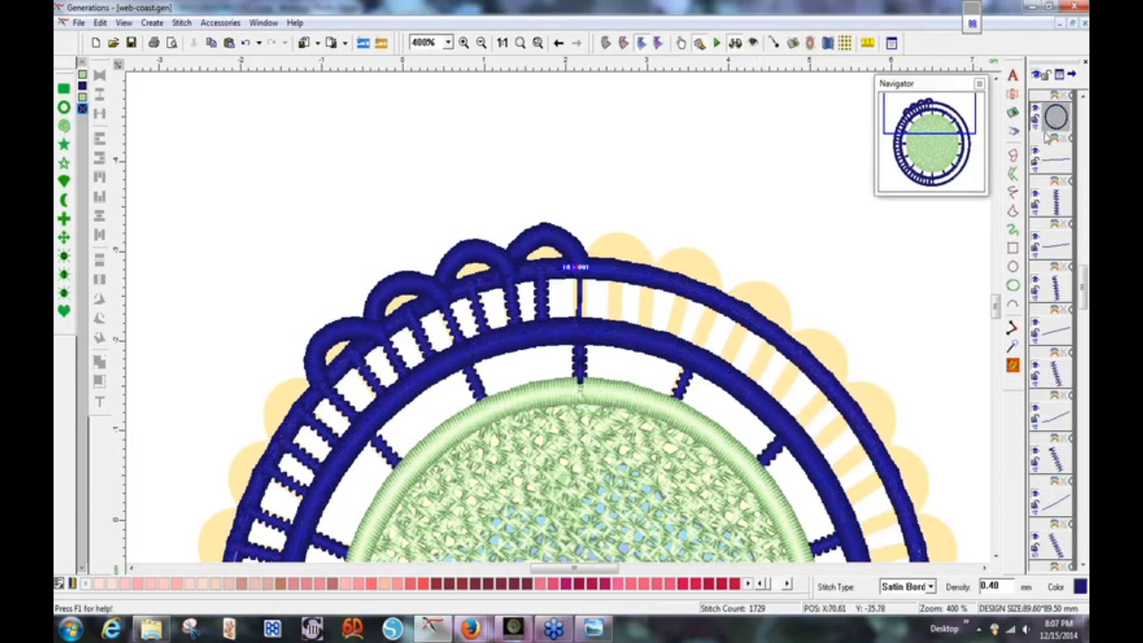
{"action": "right_click", "coordinate": [1053, 125]}
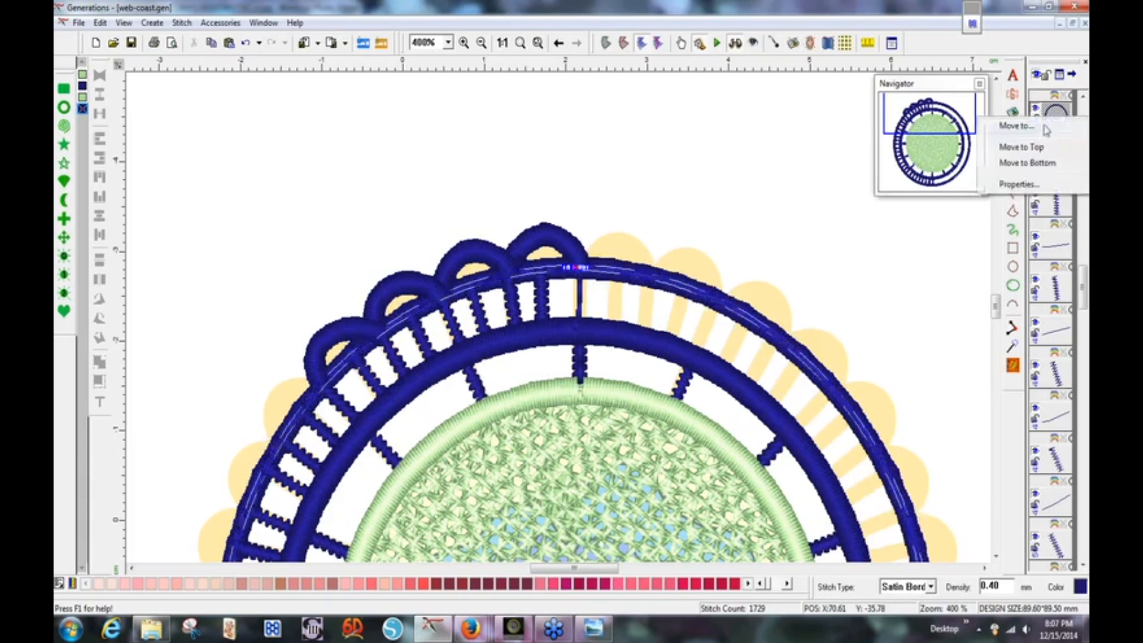
{"action": "left_click", "coordinate": [1028, 164]}
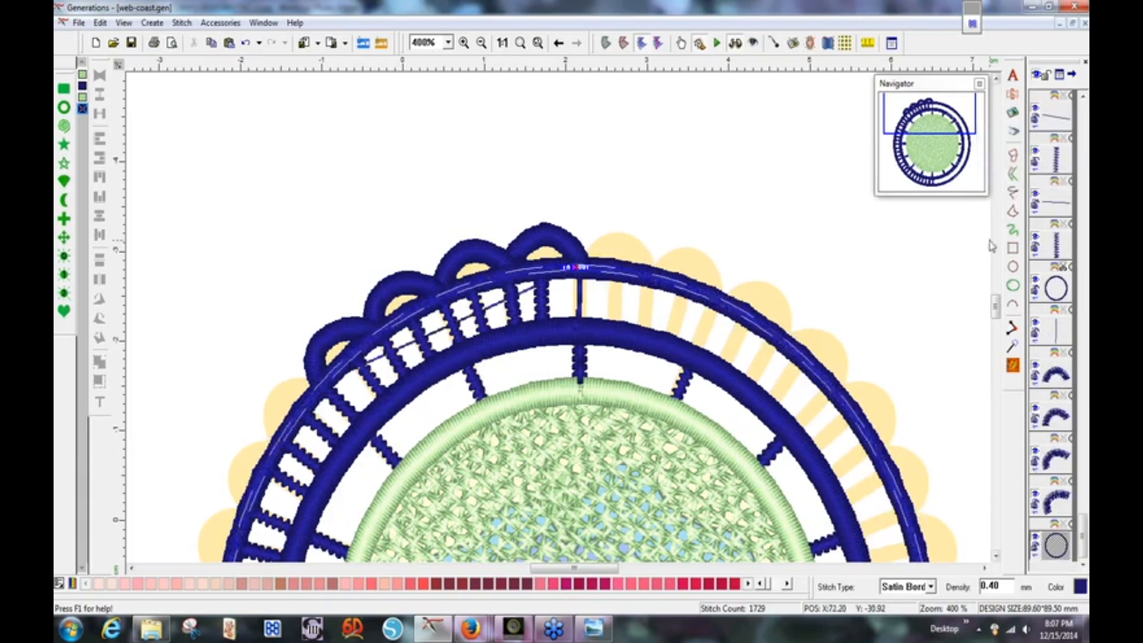
{"action": "left_click", "coordinate": [1014, 365]}
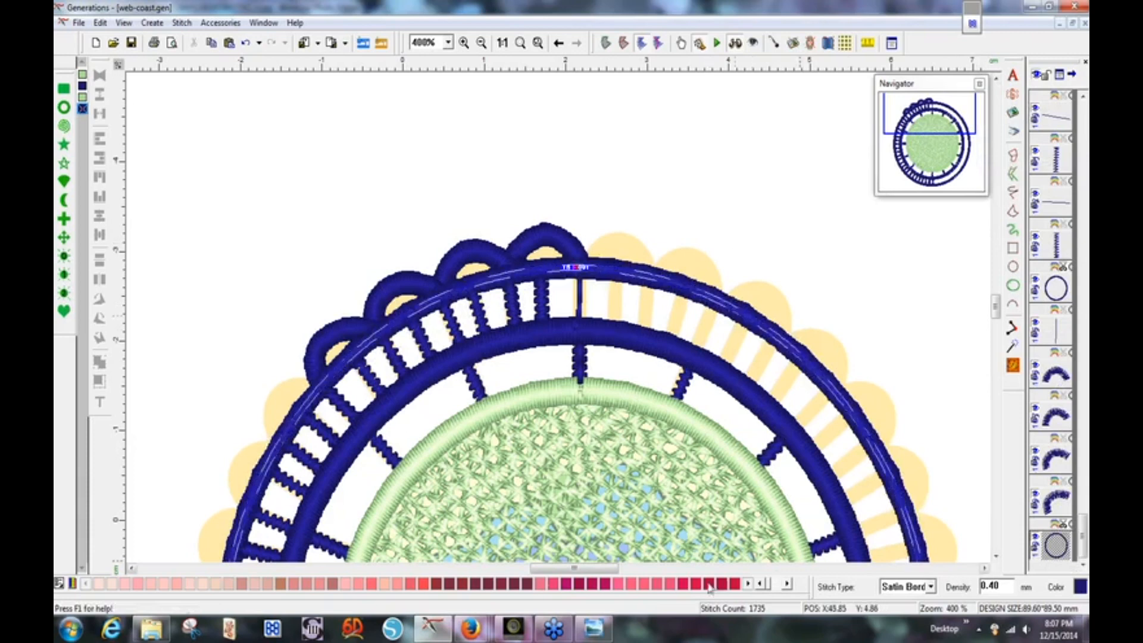
{"action": "left_click", "coordinate": [671, 587]}
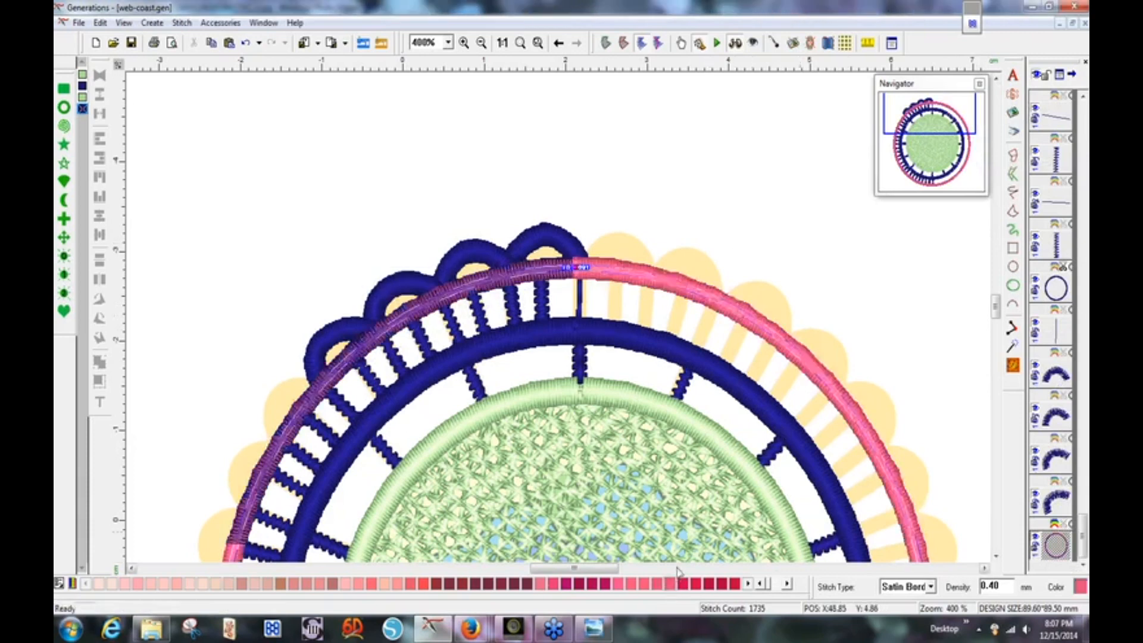
Save web-coast.gen with the pink outer ring at 9226 stitches.
{"action": "left_click", "coordinate": [826, 265]}
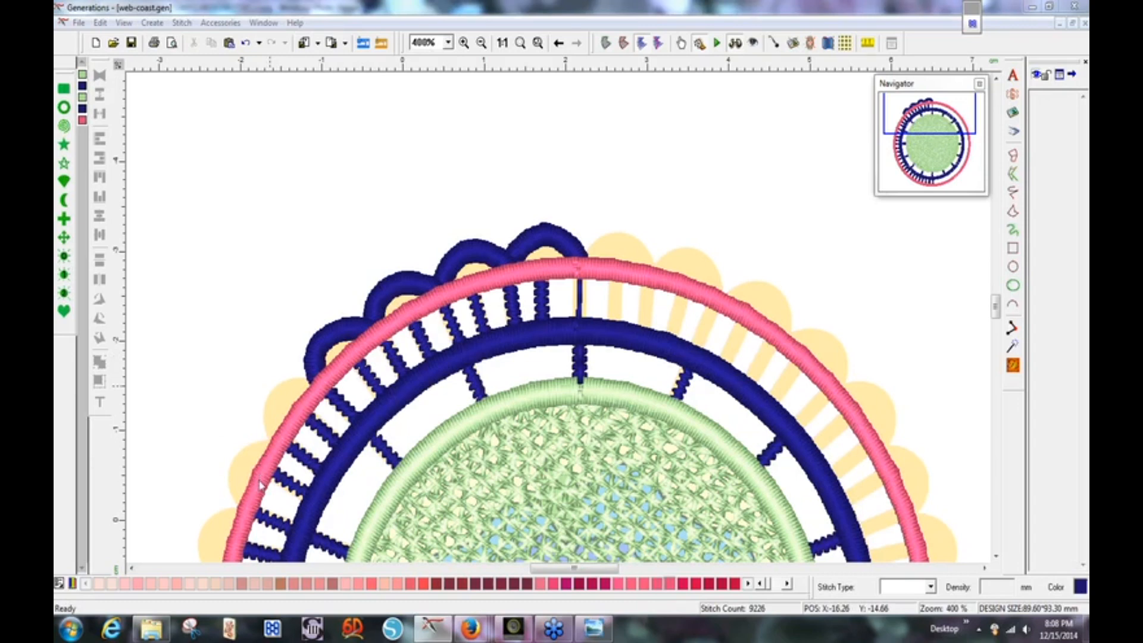
{"action": "left_click", "coordinate": [129, 44]}
{"action": "key", "text": "ctrl+a"}
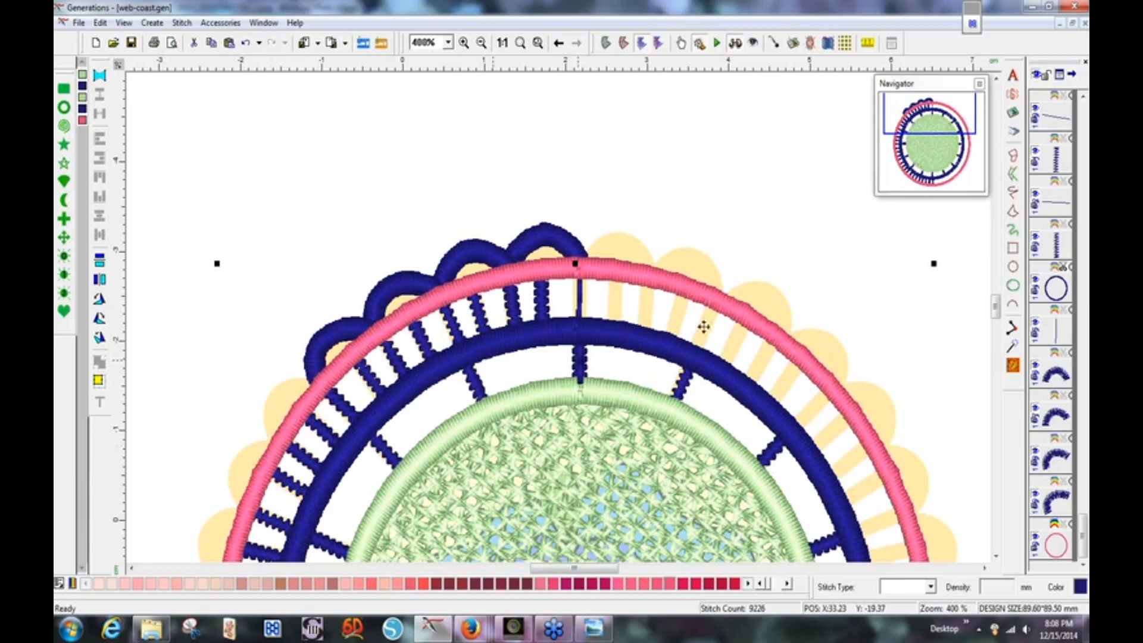
Copy and paste the leftmost navy scallop arc, moving the duplicate down-left along the ring.
{"action": "left_click_drag", "start_coordinate": [956, 109], "coordinate": [945, 115]}
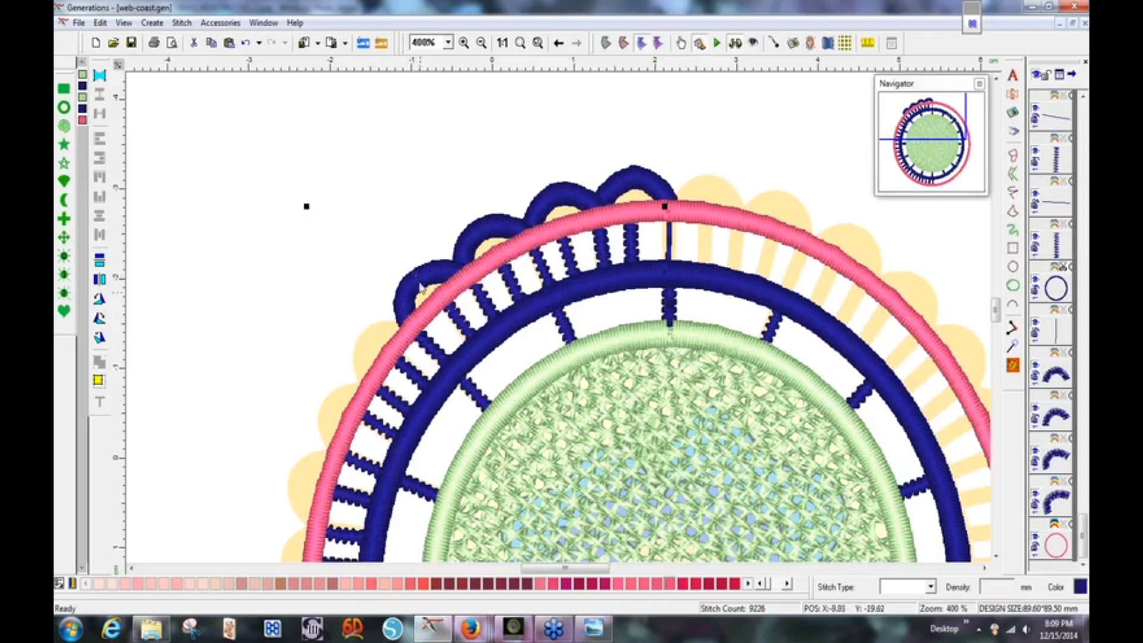
{"action": "left_click", "coordinate": [419, 278]}
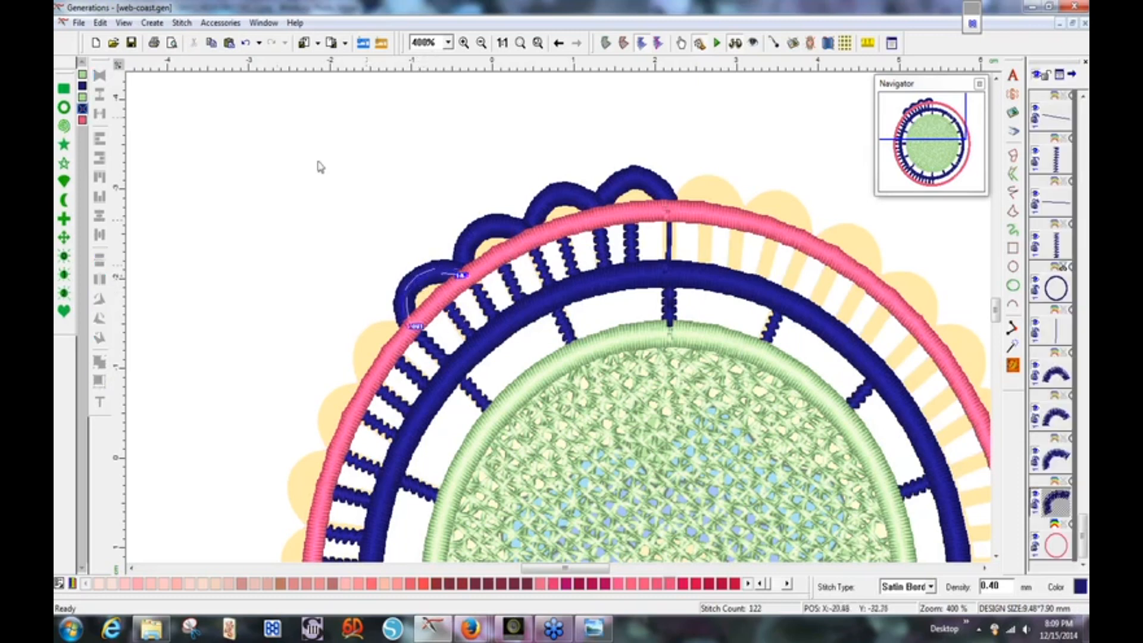
{"action": "left_click", "coordinate": [212, 43]}
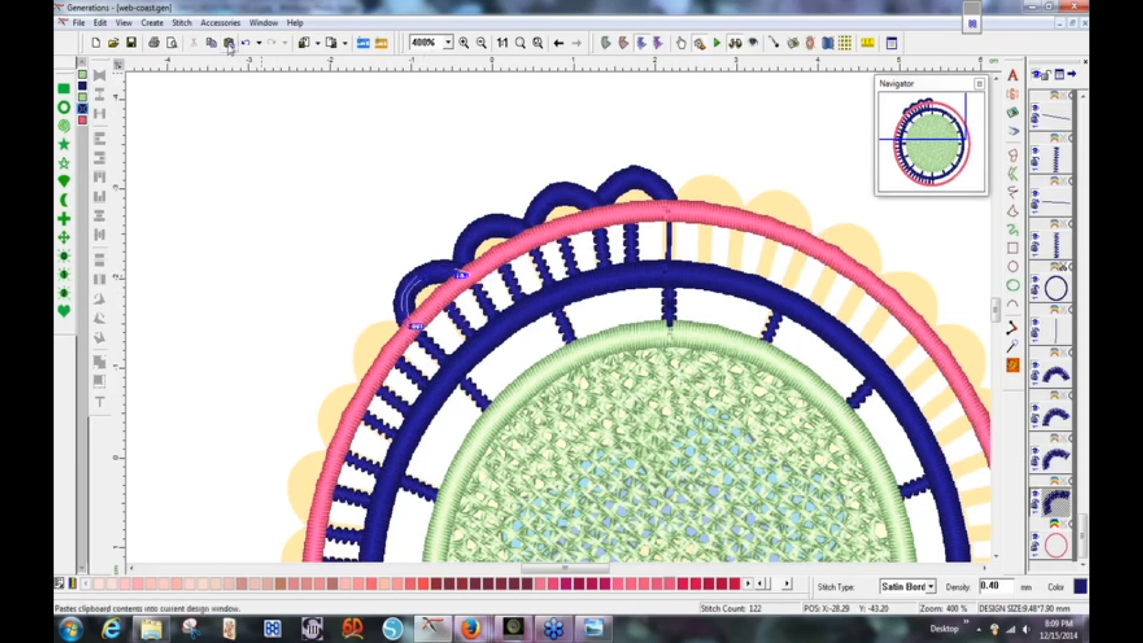
{"action": "left_click", "coordinate": [228, 43]}
{"action": "left_click_drag", "start_coordinate": [432, 276], "coordinate": [378, 326]}
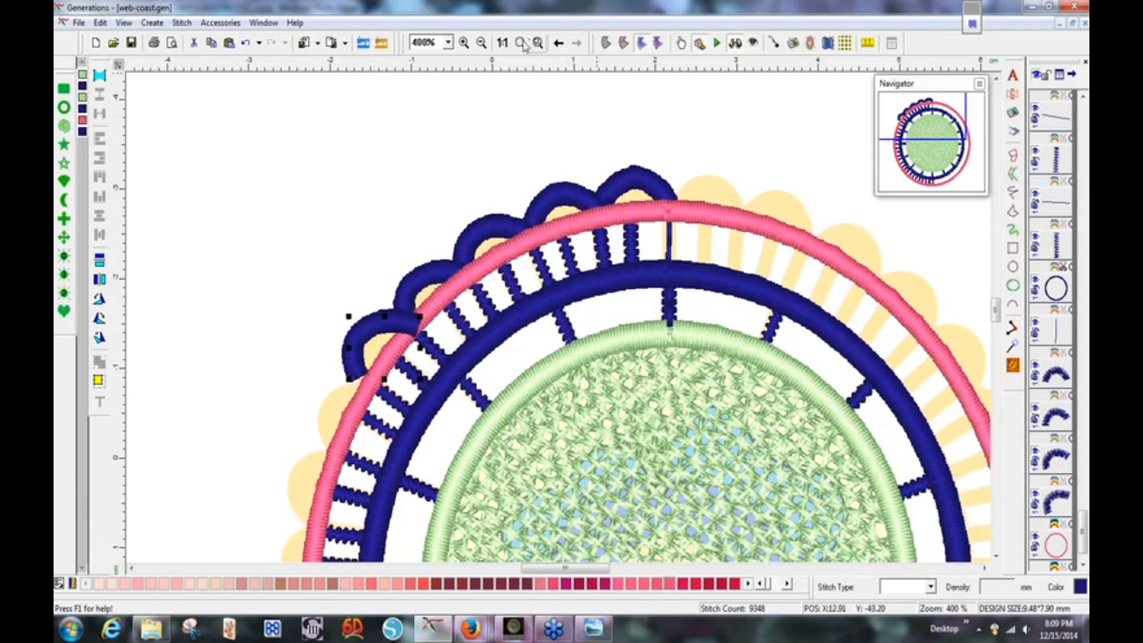
At 200% zoom, rotate the scallop copy to follow the ring's curve, then return to the previous view.
{"action": "left_click", "coordinate": [448, 42]}
{"action": "left_click", "coordinate": [450, 105]}
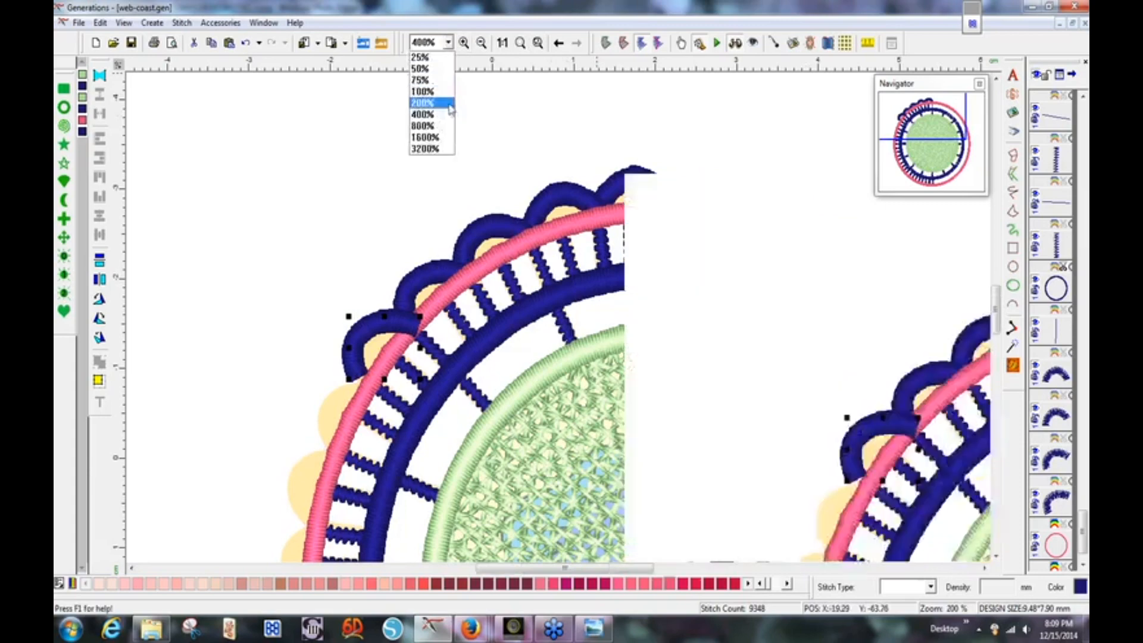
{"action": "left_click", "coordinate": [940, 131]}
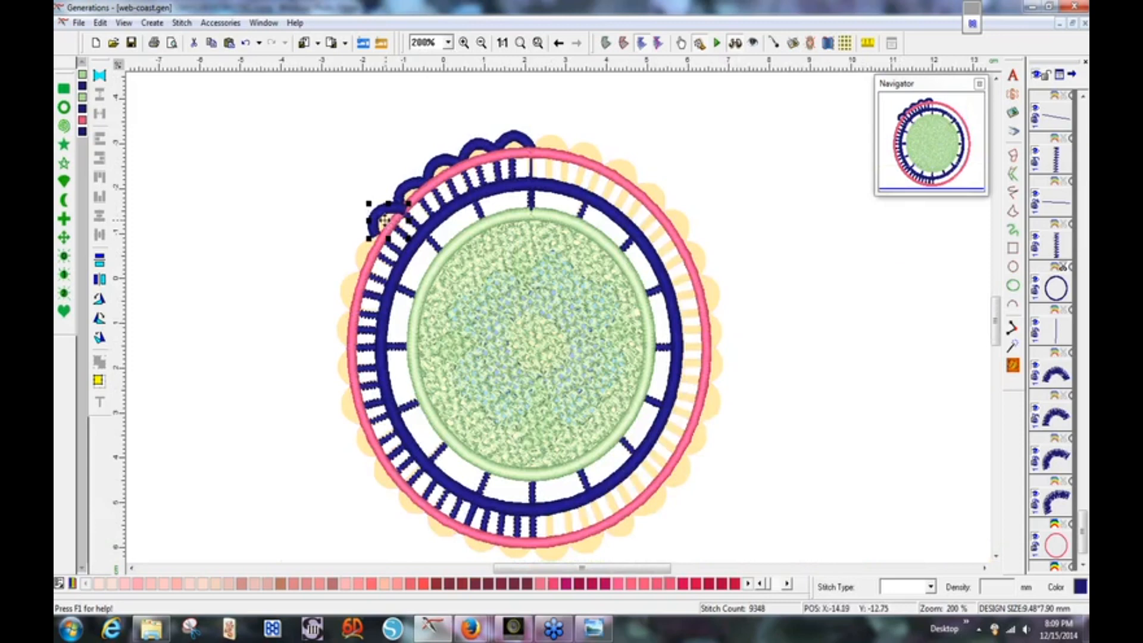
{"action": "left_click", "coordinate": [387, 222]}
{"action": "left_click_drag", "start_coordinate": [367, 239], "coordinate": [372, 246]}
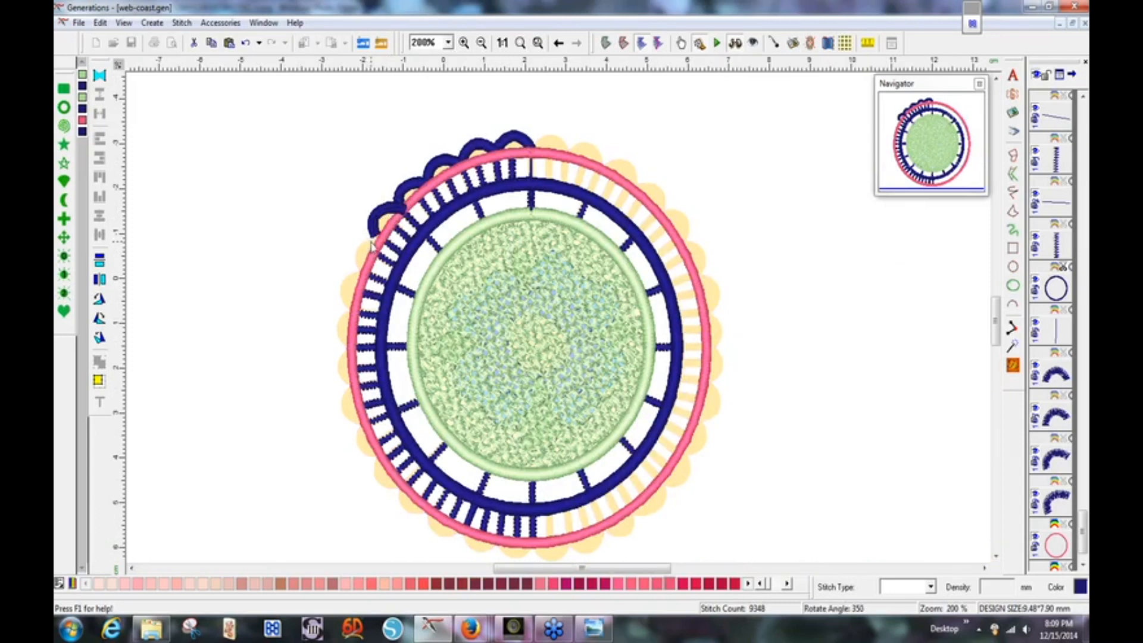
{"action": "mouse_move", "coordinate": [376, 246]}
{"action": "left_mouse_down"}
{"action": "mouse_move", "coordinate": [381, 271]}
{"action": "mouse_move", "coordinate": [386, 244]}
{"action": "left_mouse_up"}
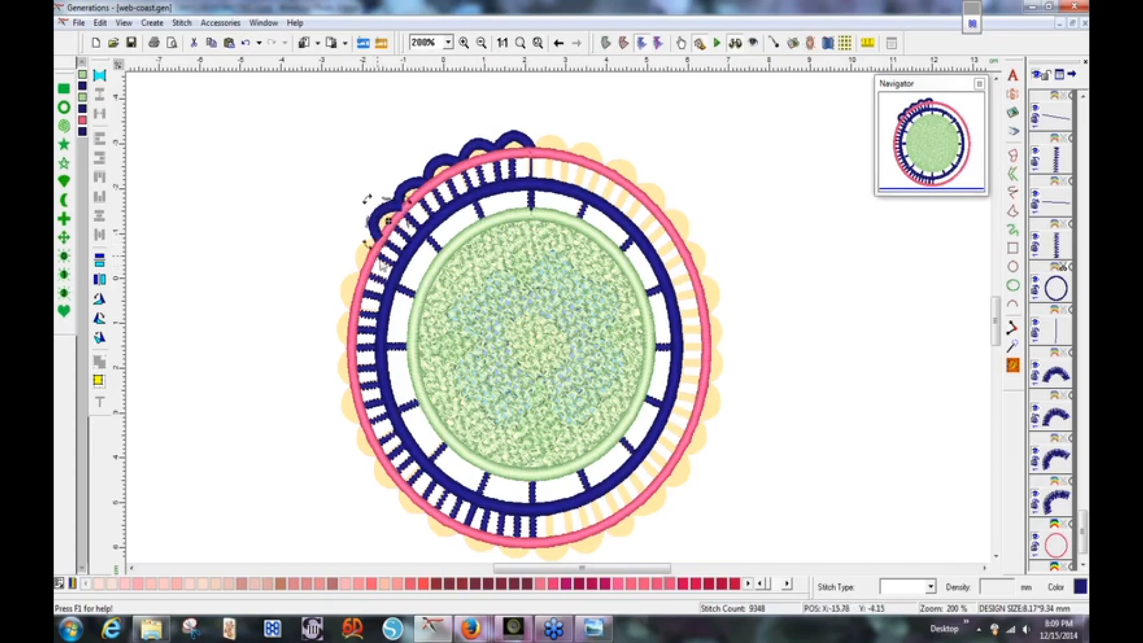
{"action": "left_click_drag", "start_coordinate": [368, 245], "coordinate": [370, 248]}
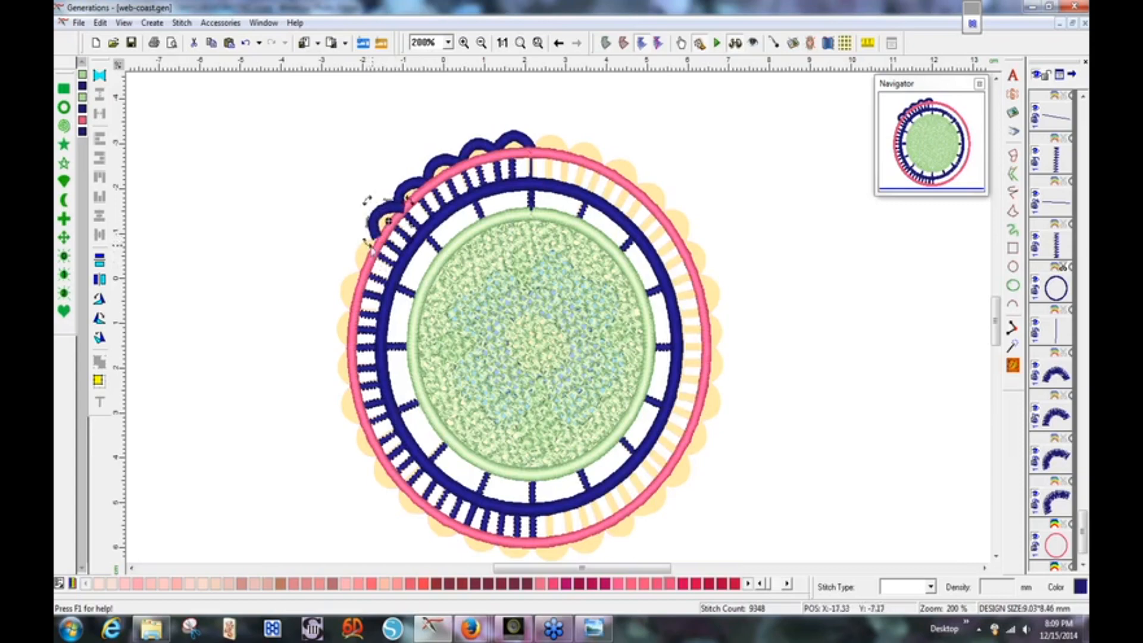
{"action": "key", "text": "ctrl+a"}
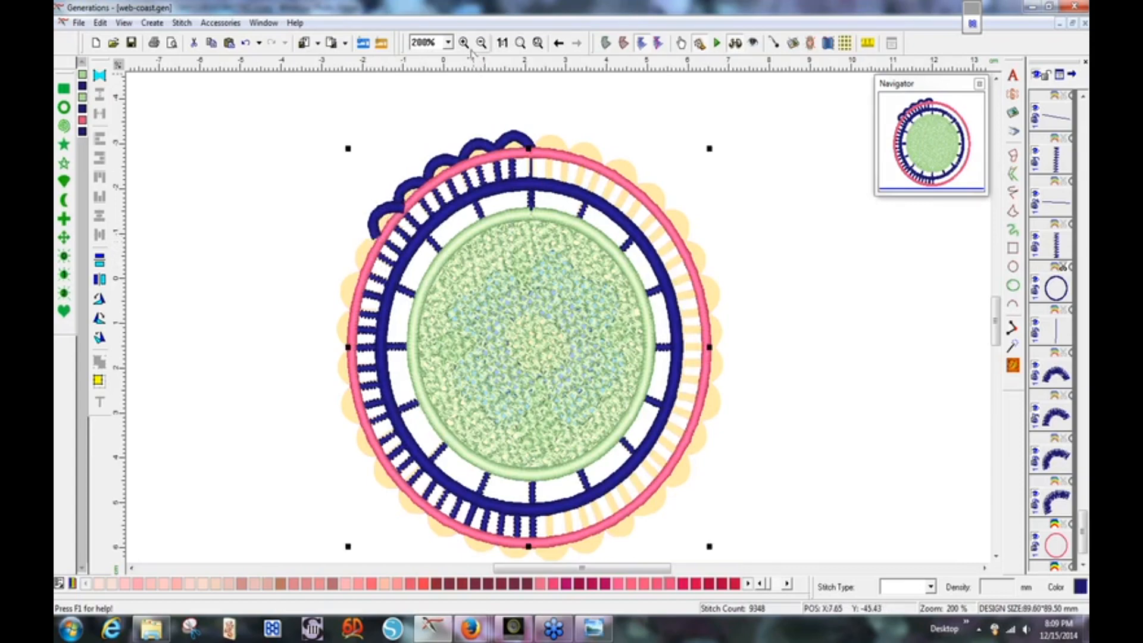
{"action": "left_click", "coordinate": [559, 43]}
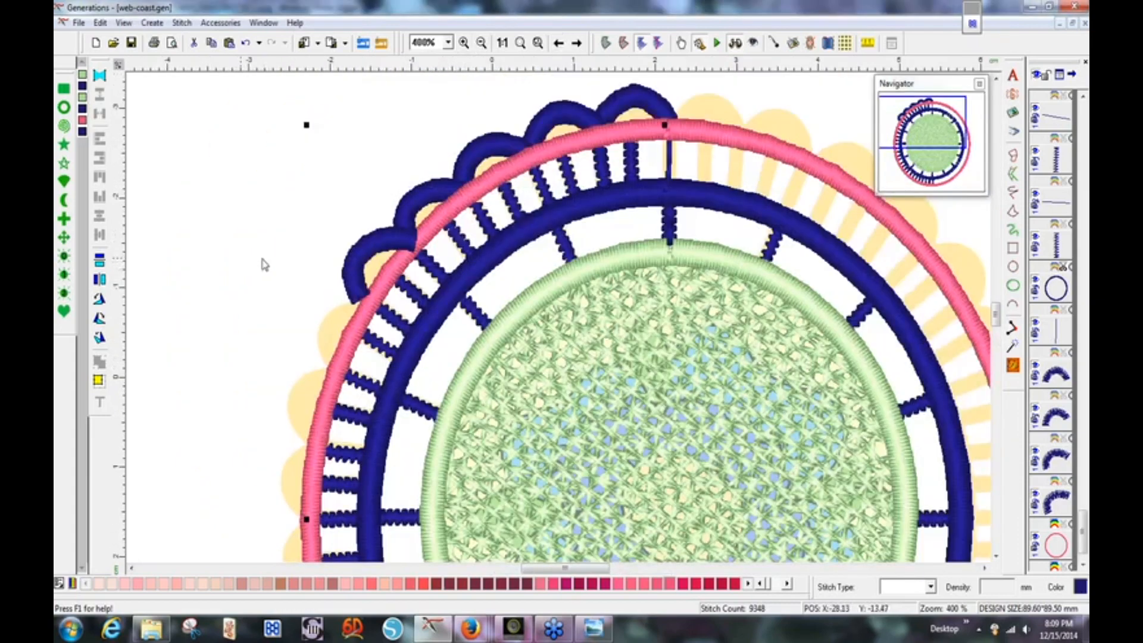
Rotate the leftmost navy scallop arc slightly.
{"action": "left_click", "coordinate": [242, 254]}
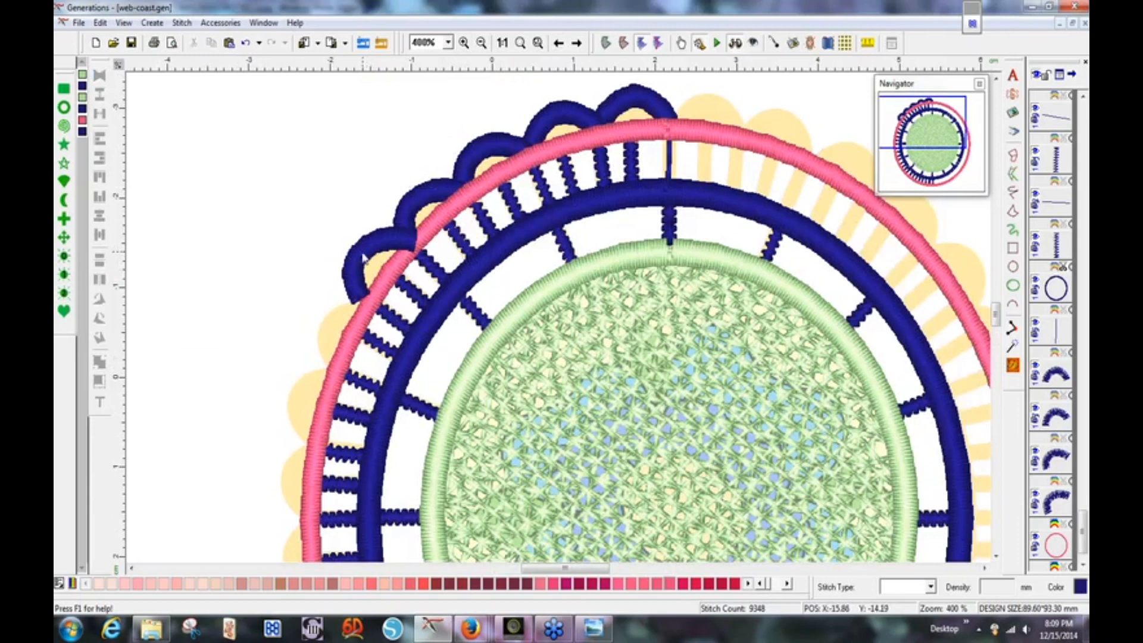
{"action": "left_click", "coordinate": [358, 276]}
{"action": "left_click", "coordinate": [356, 282]}
{"action": "left_click_drag", "start_coordinate": [348, 303], "coordinate": [362, 315]}
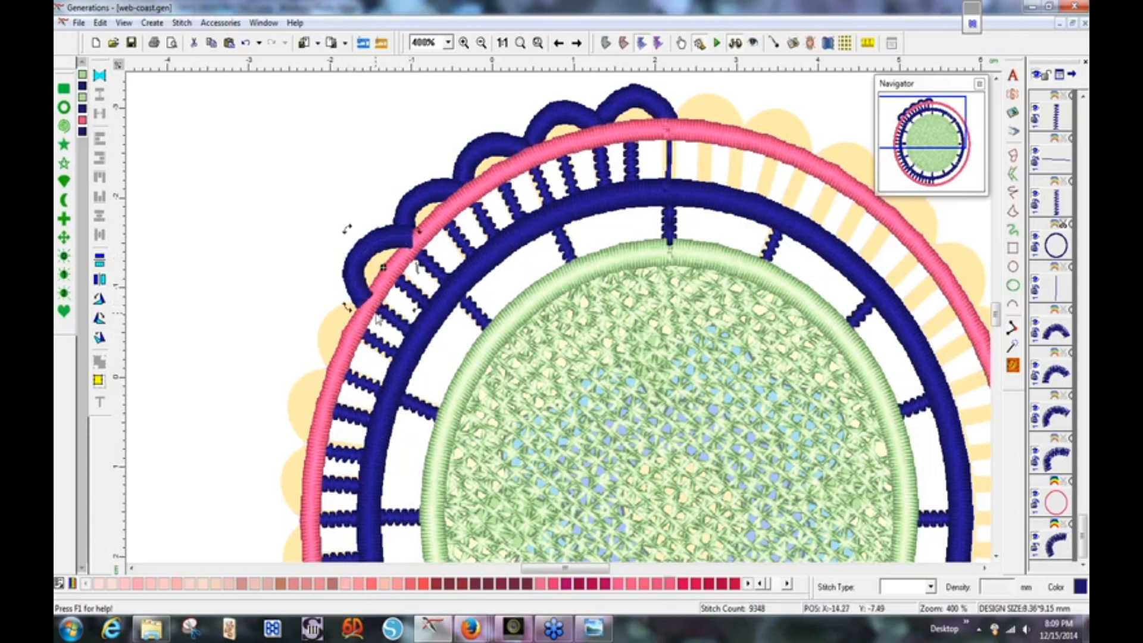
Duplicate a navy scallop arc and rotate the copy around the coaster's centre.
{"action": "left_click", "coordinate": [423, 203]}
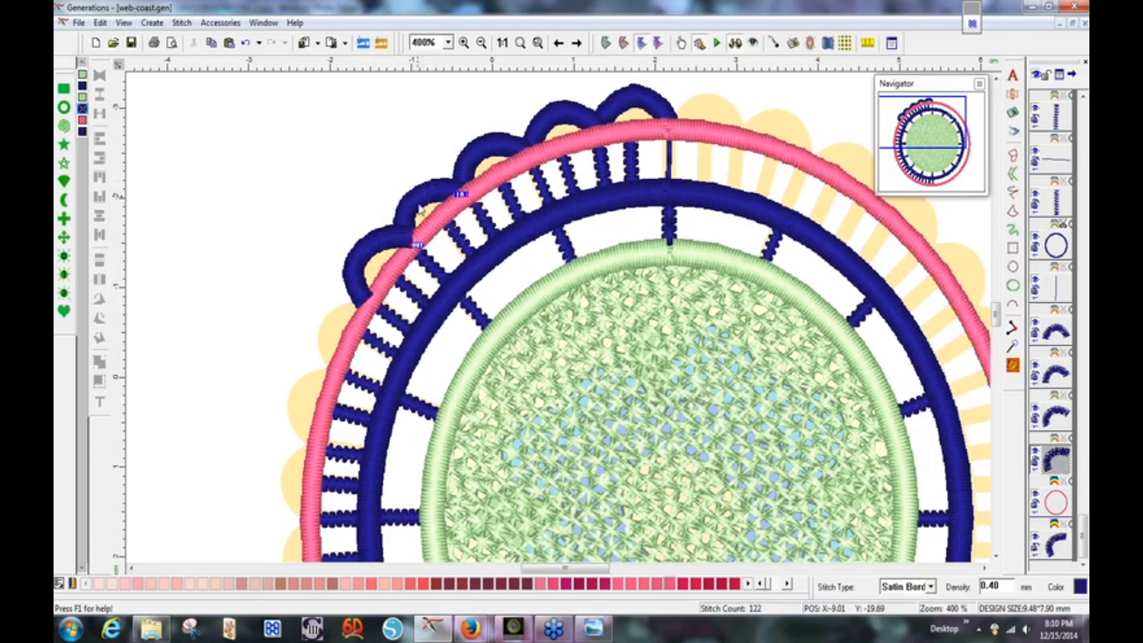
{"action": "left_click", "coordinate": [422, 206]}
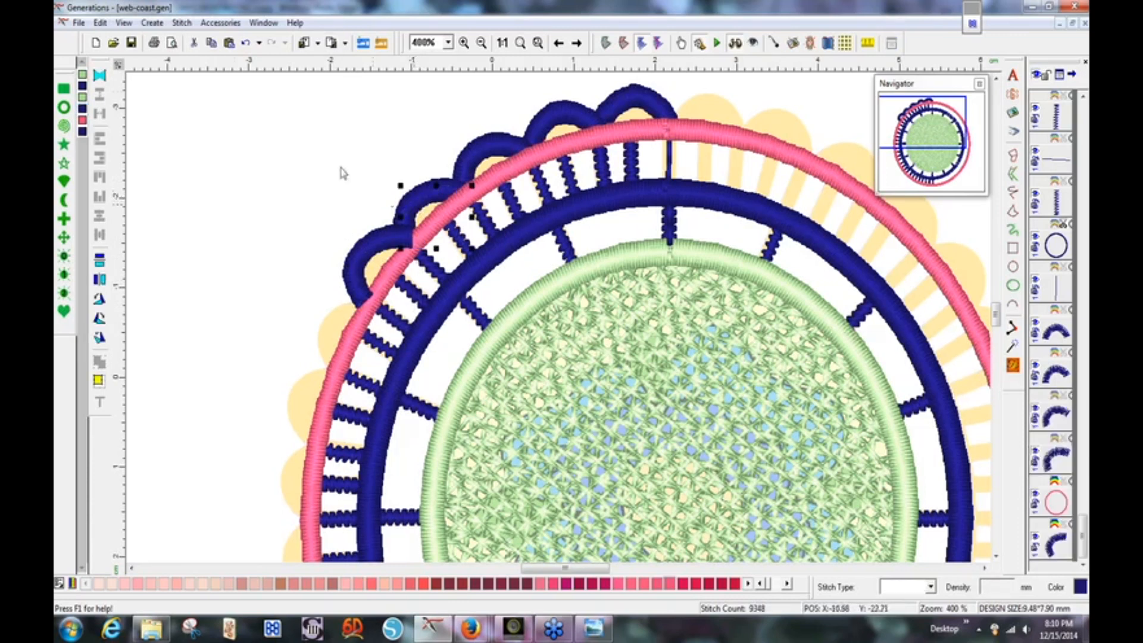
{"action": "left_click", "coordinate": [211, 43]}
{"action": "left_click", "coordinate": [229, 43]}
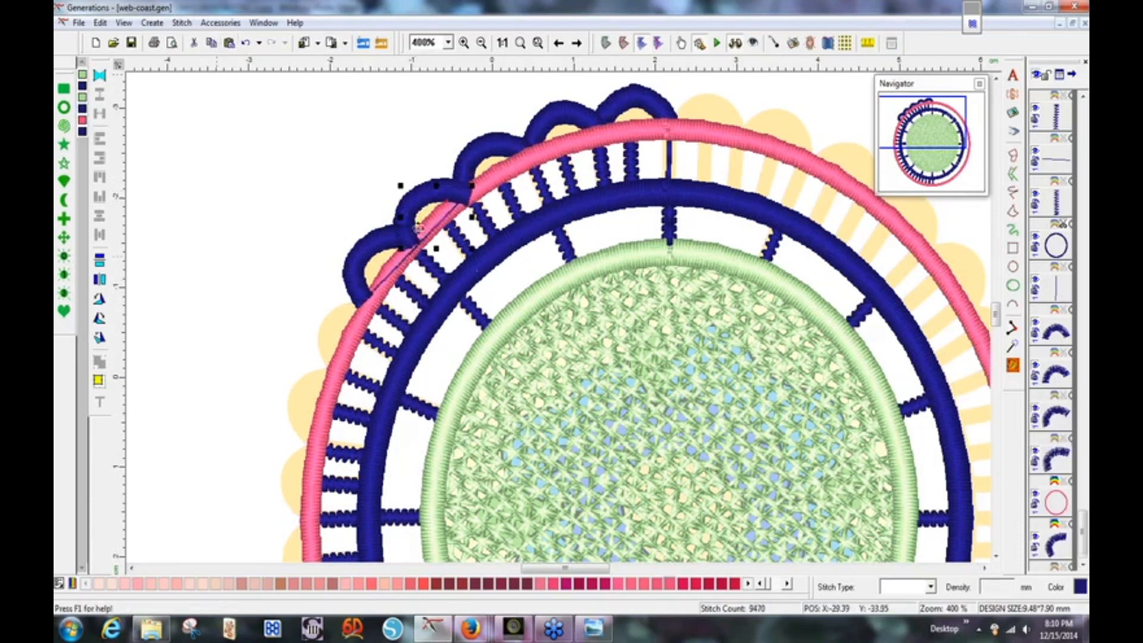
{"action": "left_click", "coordinate": [430, 208]}
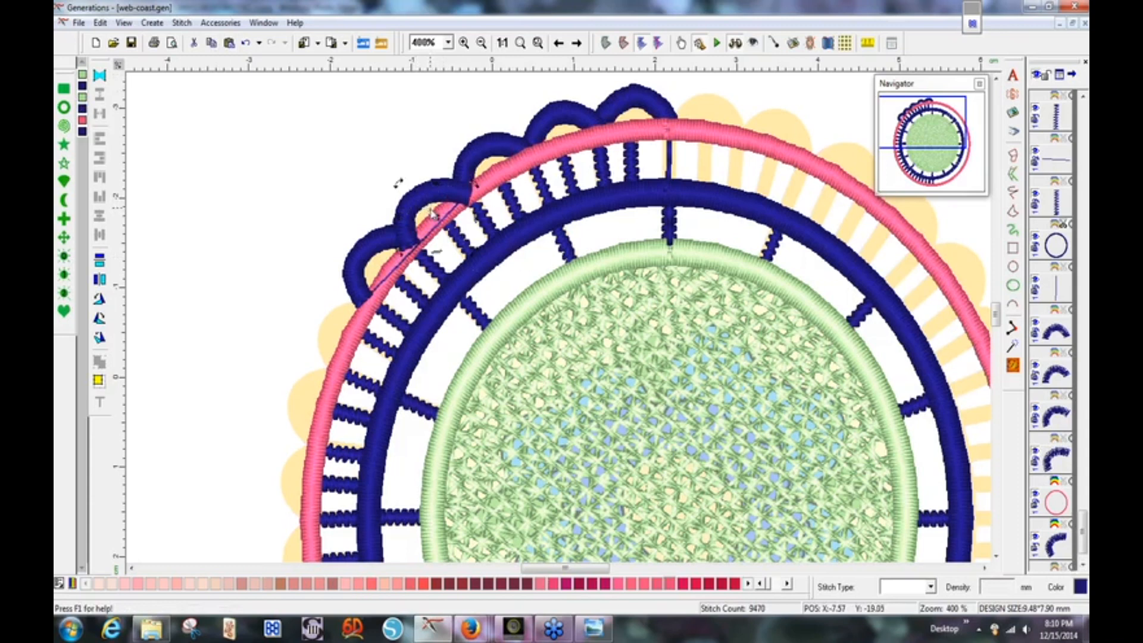
{"action": "left_click_drag", "start_coordinate": [438, 219], "coordinate": [680, 513]}
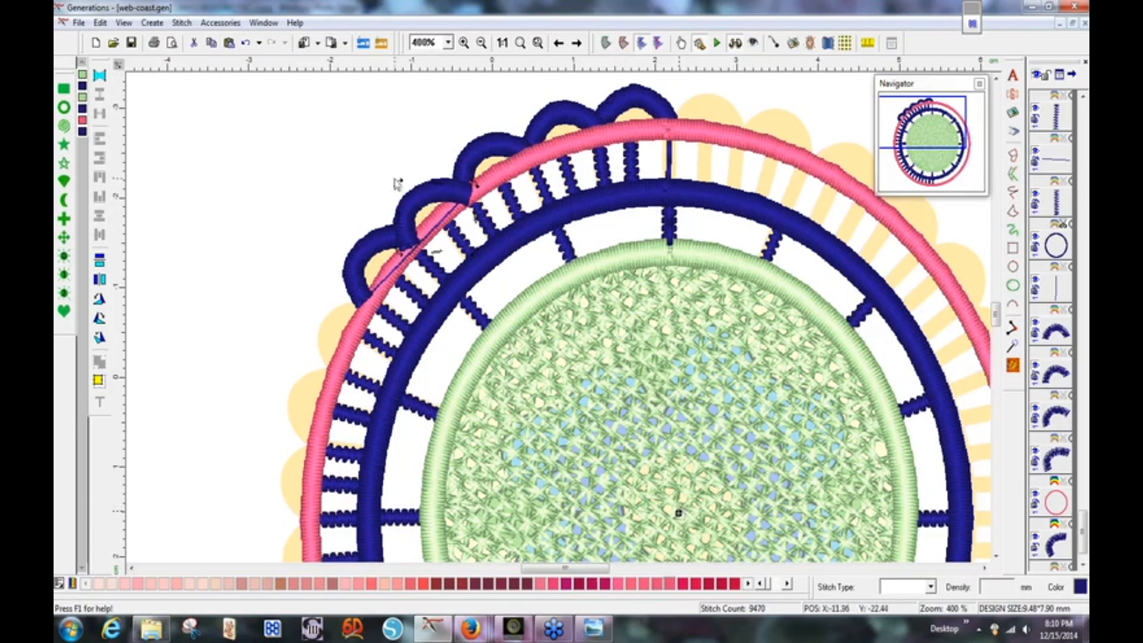
{"action": "left_click_drag", "start_coordinate": [399, 186], "coordinate": [394, 120]}
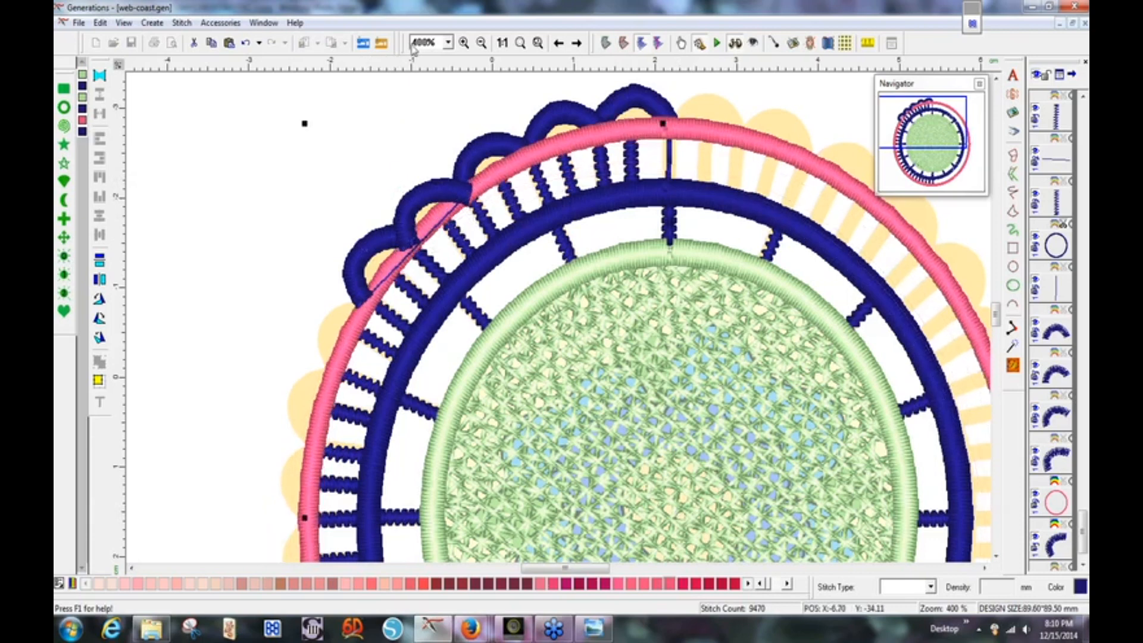
Undo that rotation, then swing the scallop down the pink ring's left side around the coaster centre.
{"action": "left_click", "coordinate": [245, 45]}
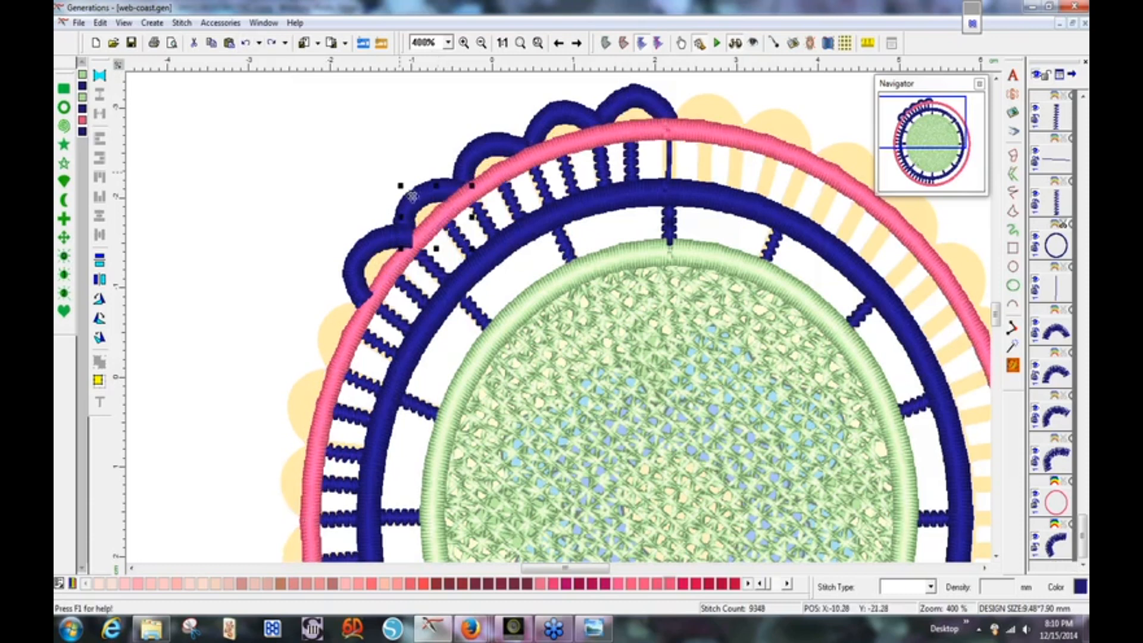
{"action": "left_click", "coordinate": [427, 207]}
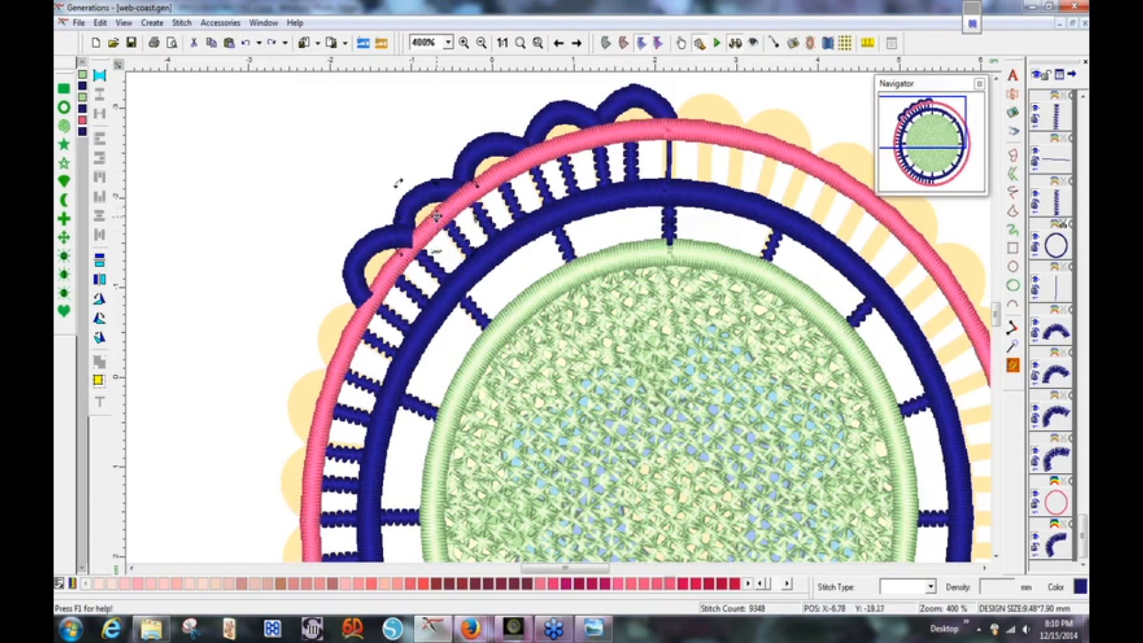
{"action": "mouse_move", "coordinate": [437, 217]}
{"action": "left_mouse_down"}
{"action": "mouse_move", "coordinate": [580, 365]}
{"action": "mouse_move", "coordinate": [674, 522]}
{"action": "left_mouse_up"}
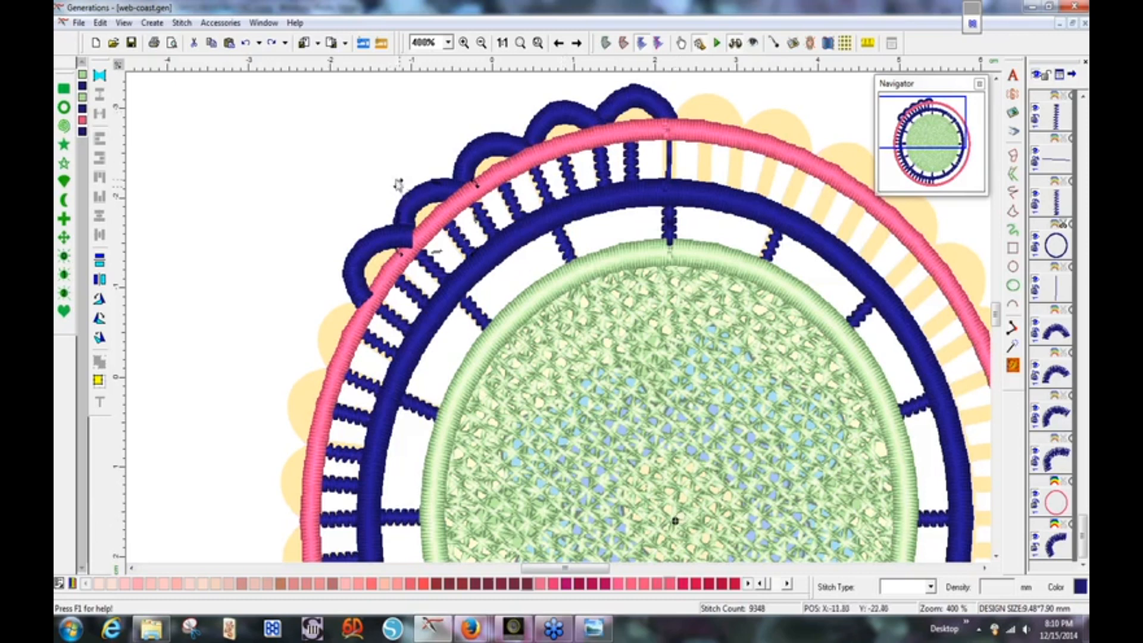
{"action": "left_click_drag", "start_coordinate": [399, 185], "coordinate": [337, 349]}
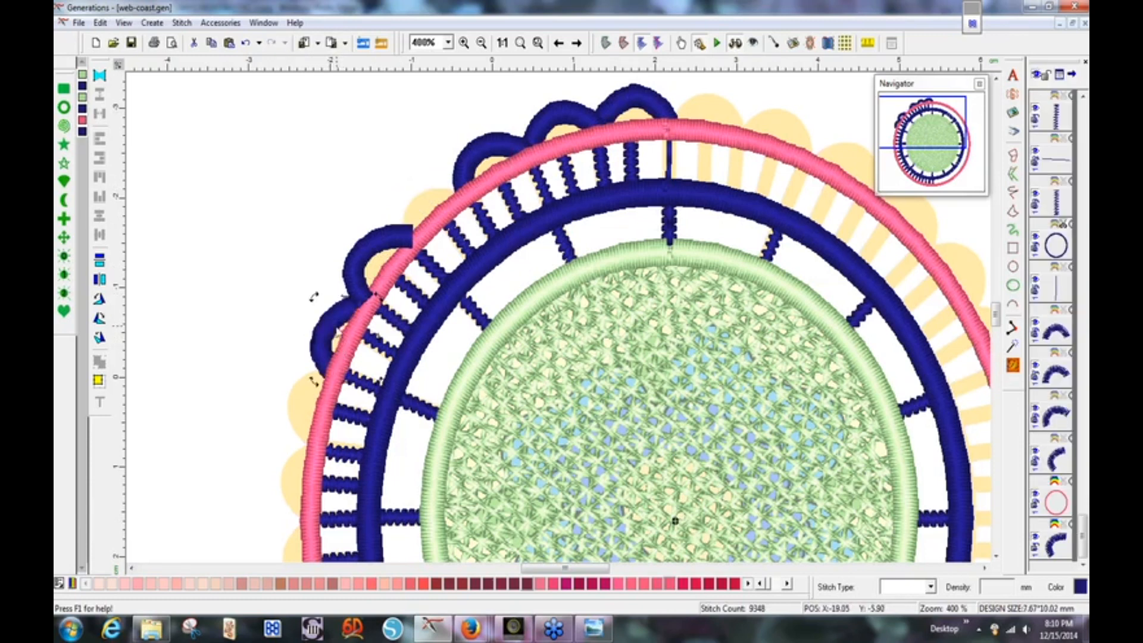
{"action": "left_click_drag", "start_coordinate": [333, 324], "coordinate": [329, 325]}
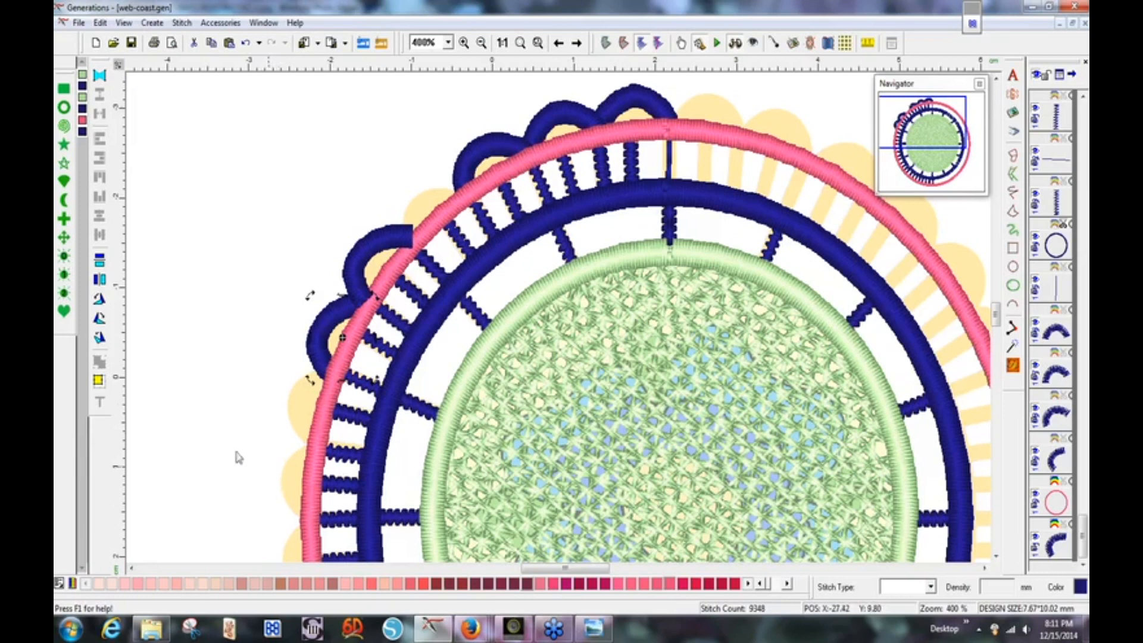
Fit the whole coaster in view and switch from 3D render to plain stitch view.
{"action": "key", "text": "ctrl+v"}
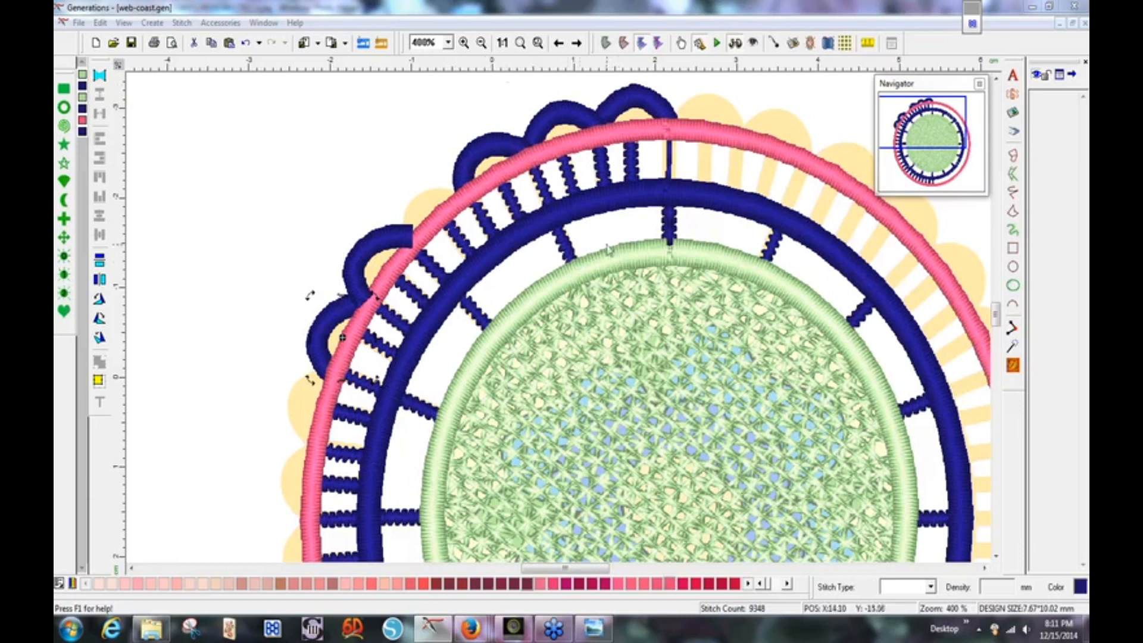
{"action": "left_click", "coordinate": [521, 48]}
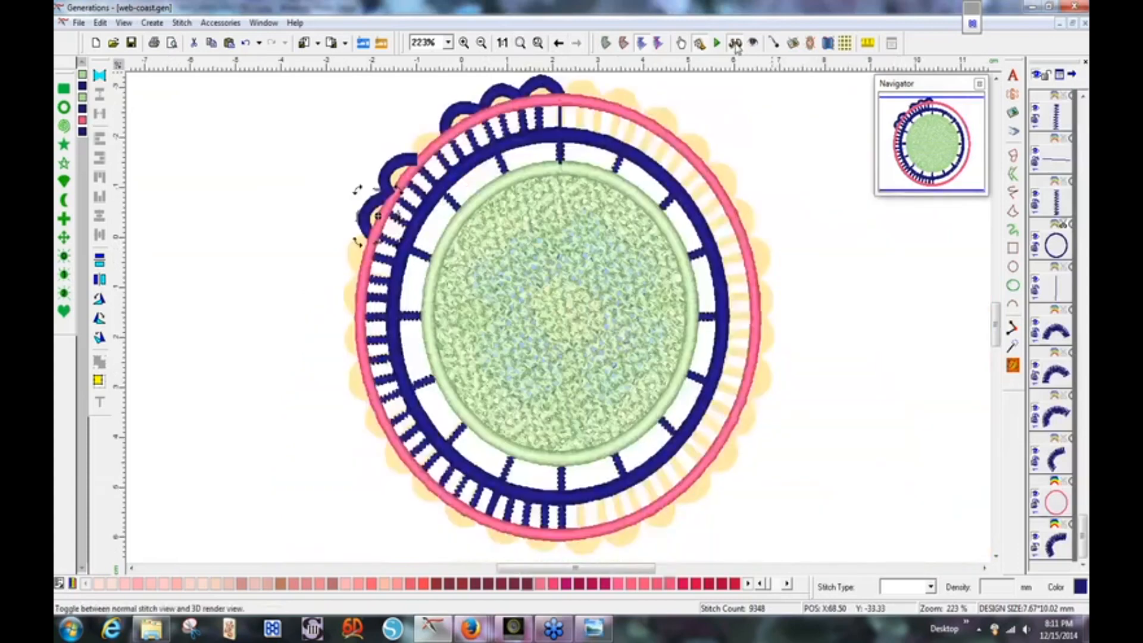
{"action": "left_click", "coordinate": [735, 44]}
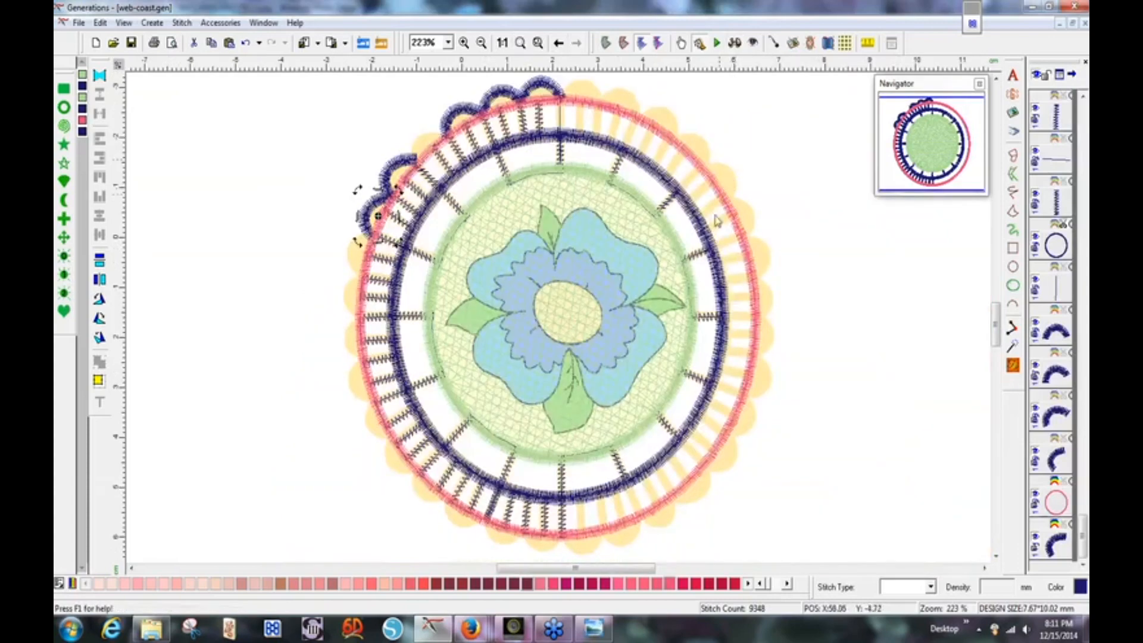